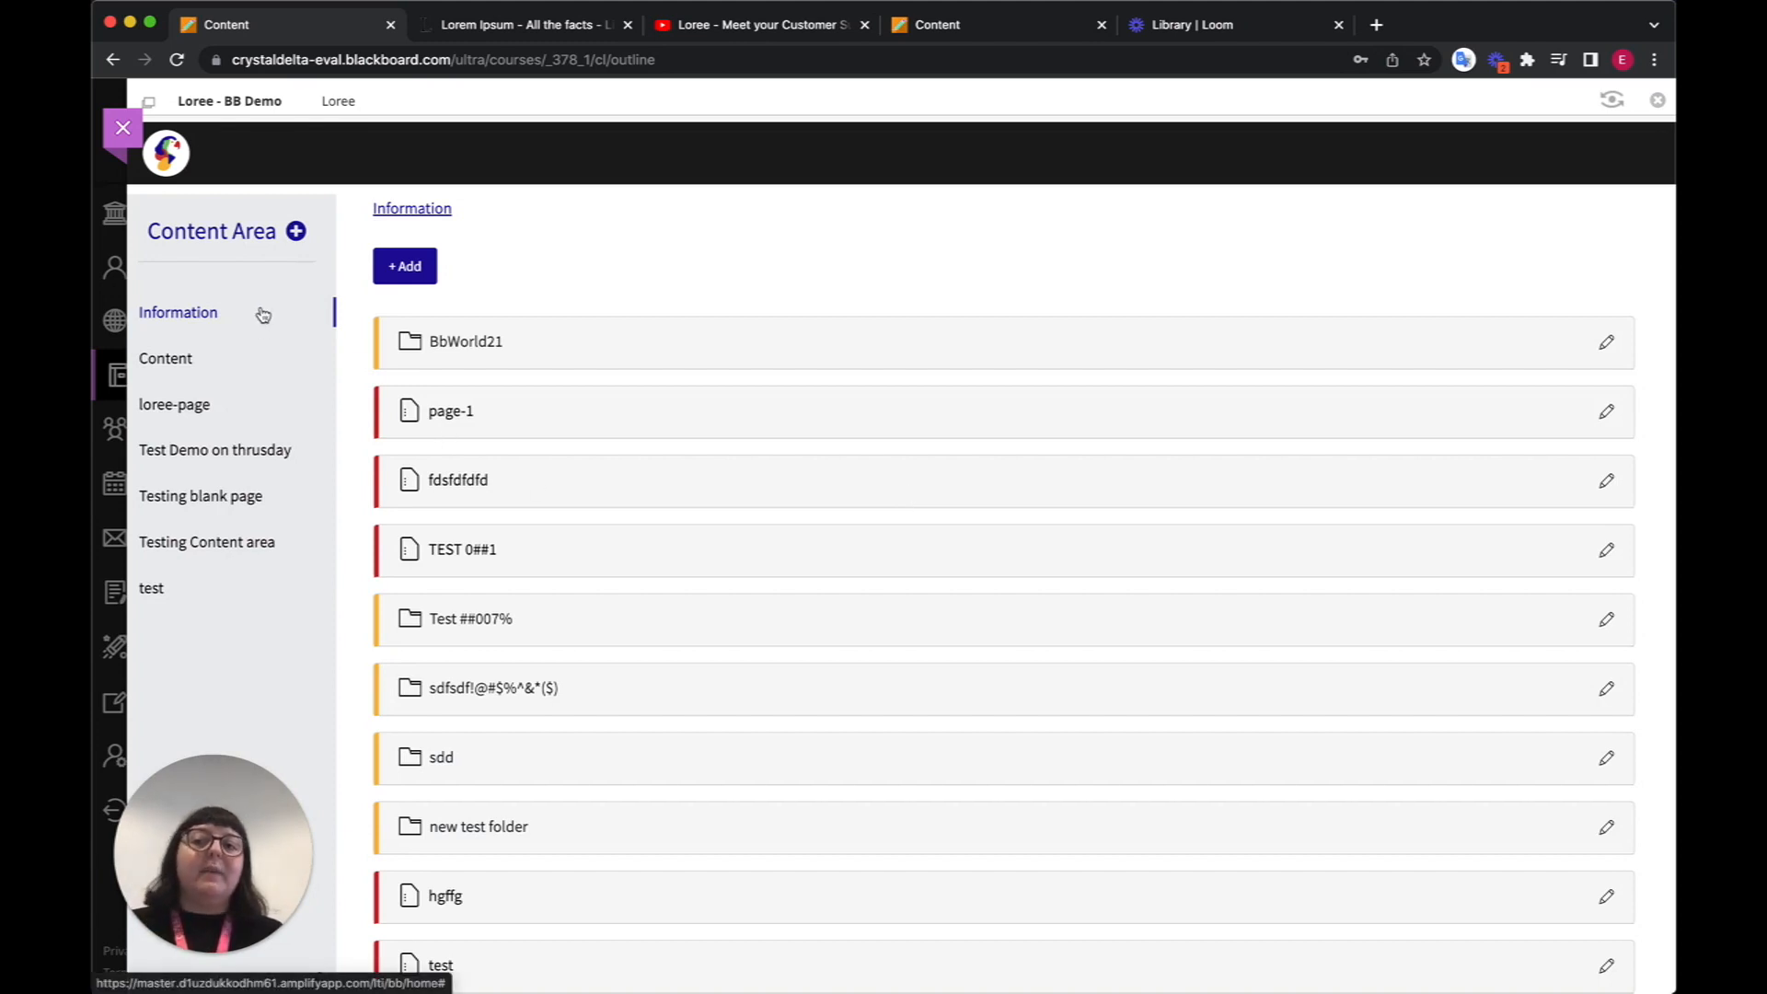
- Open the Anthology Template 1 page from the Anthology Together folder in the Content area
{"action": "left_click", "coordinate": [258, 368]}
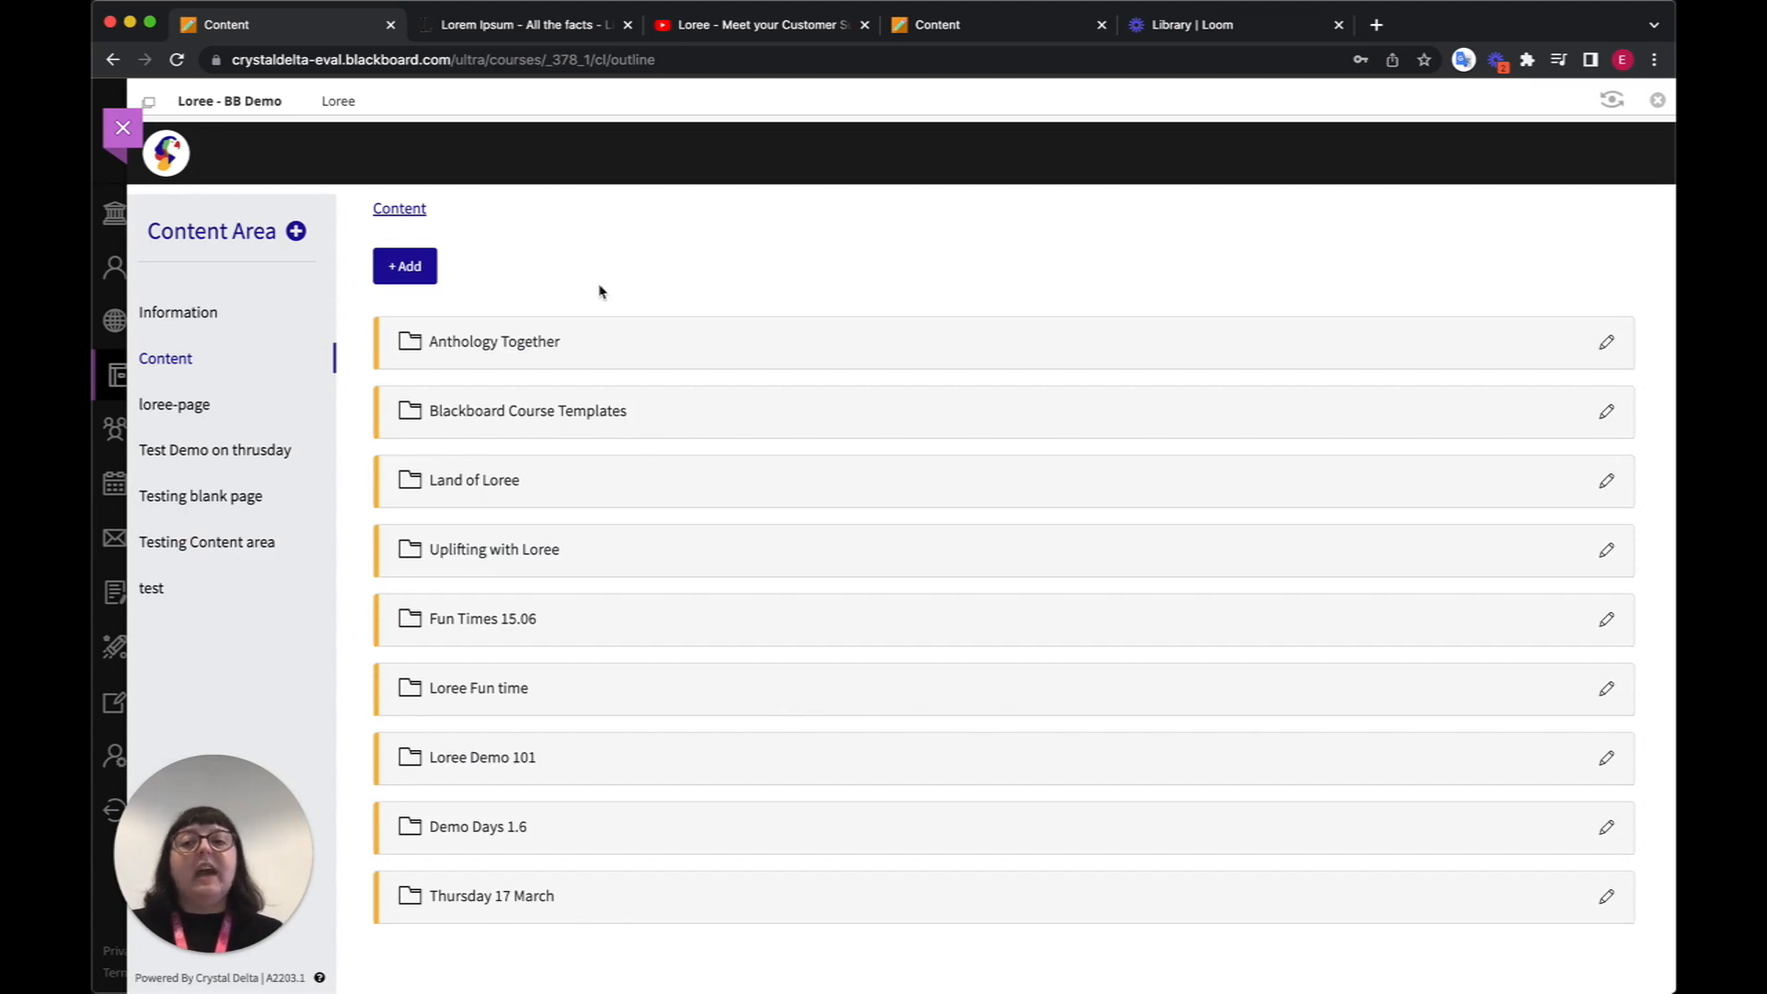
{"action": "left_click", "coordinate": [408, 274]}
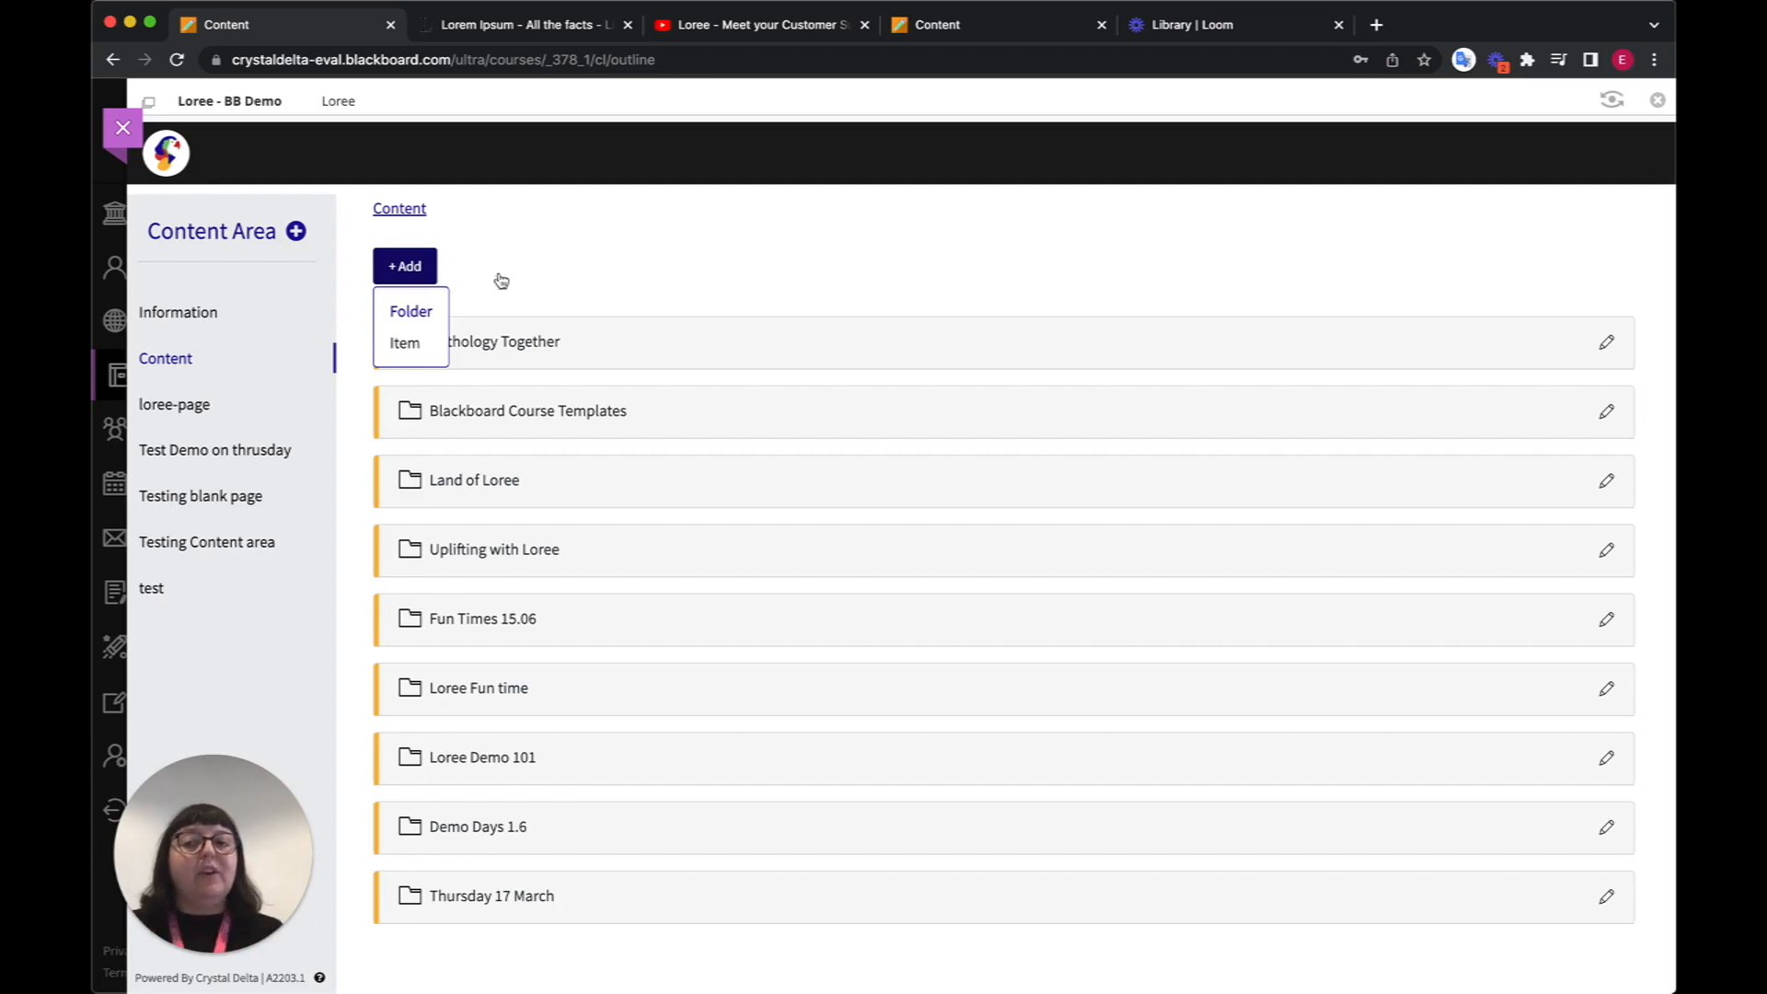
{"action": "left_click", "coordinate": [589, 283]}
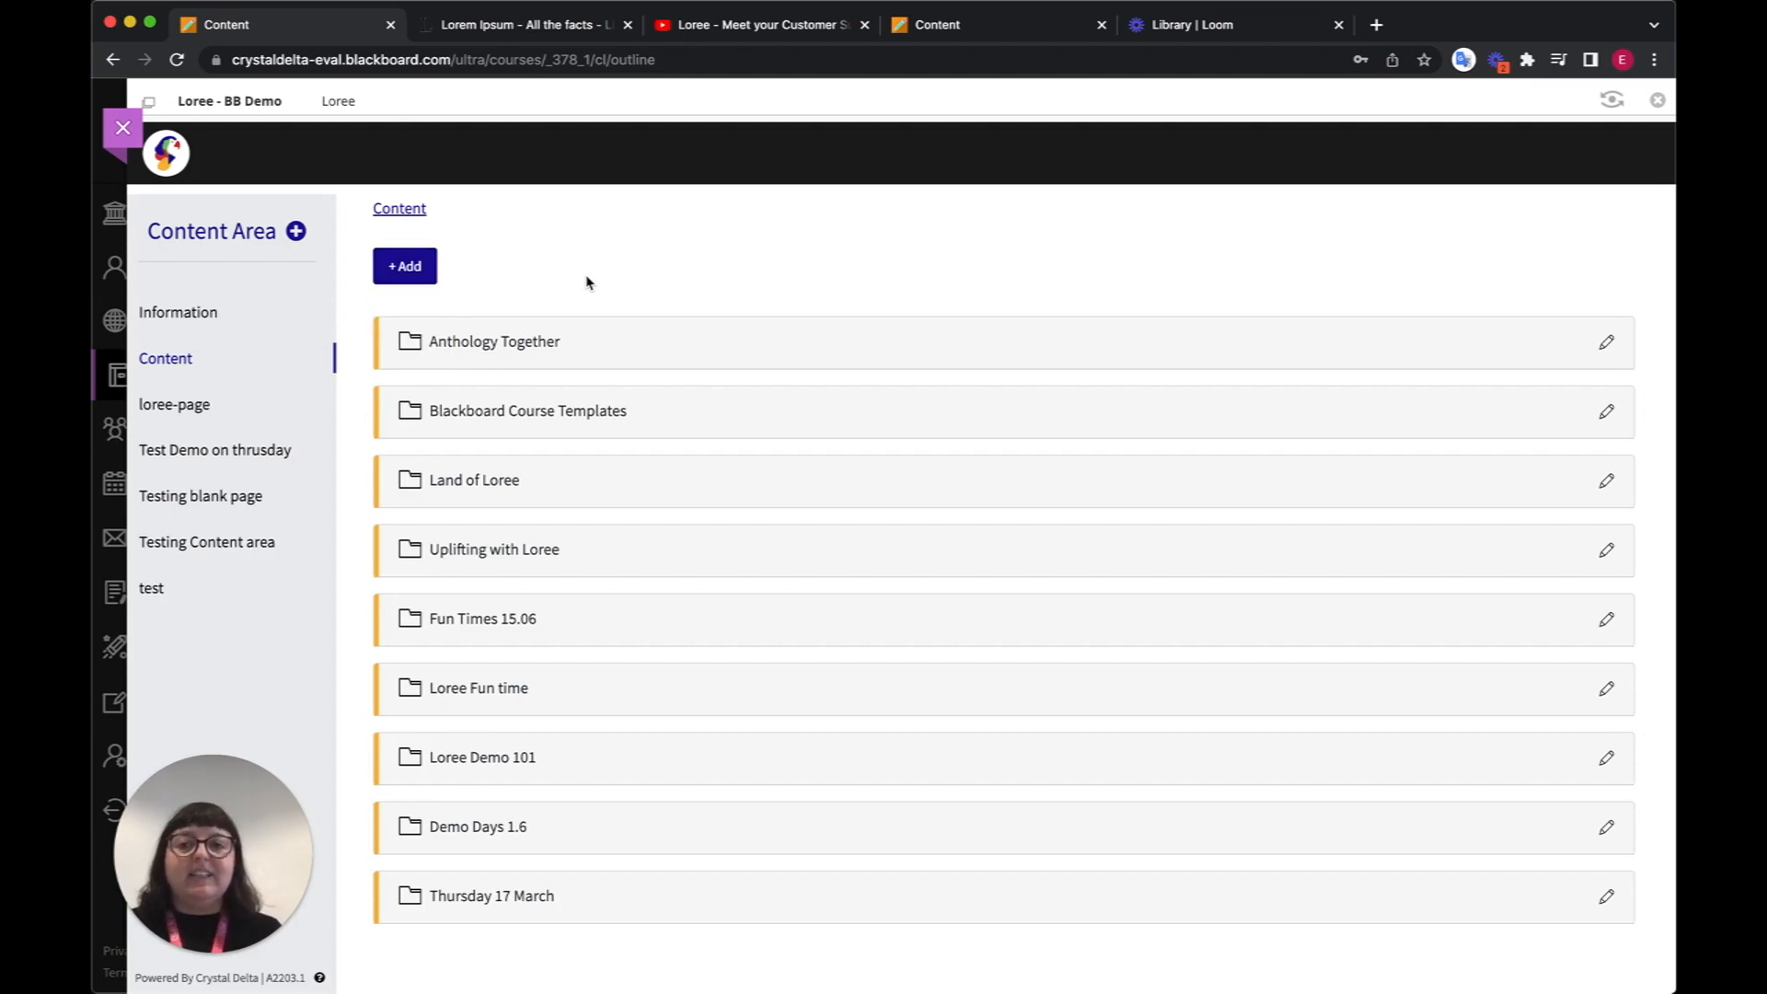
{"action": "left_click", "coordinate": [511, 350]}
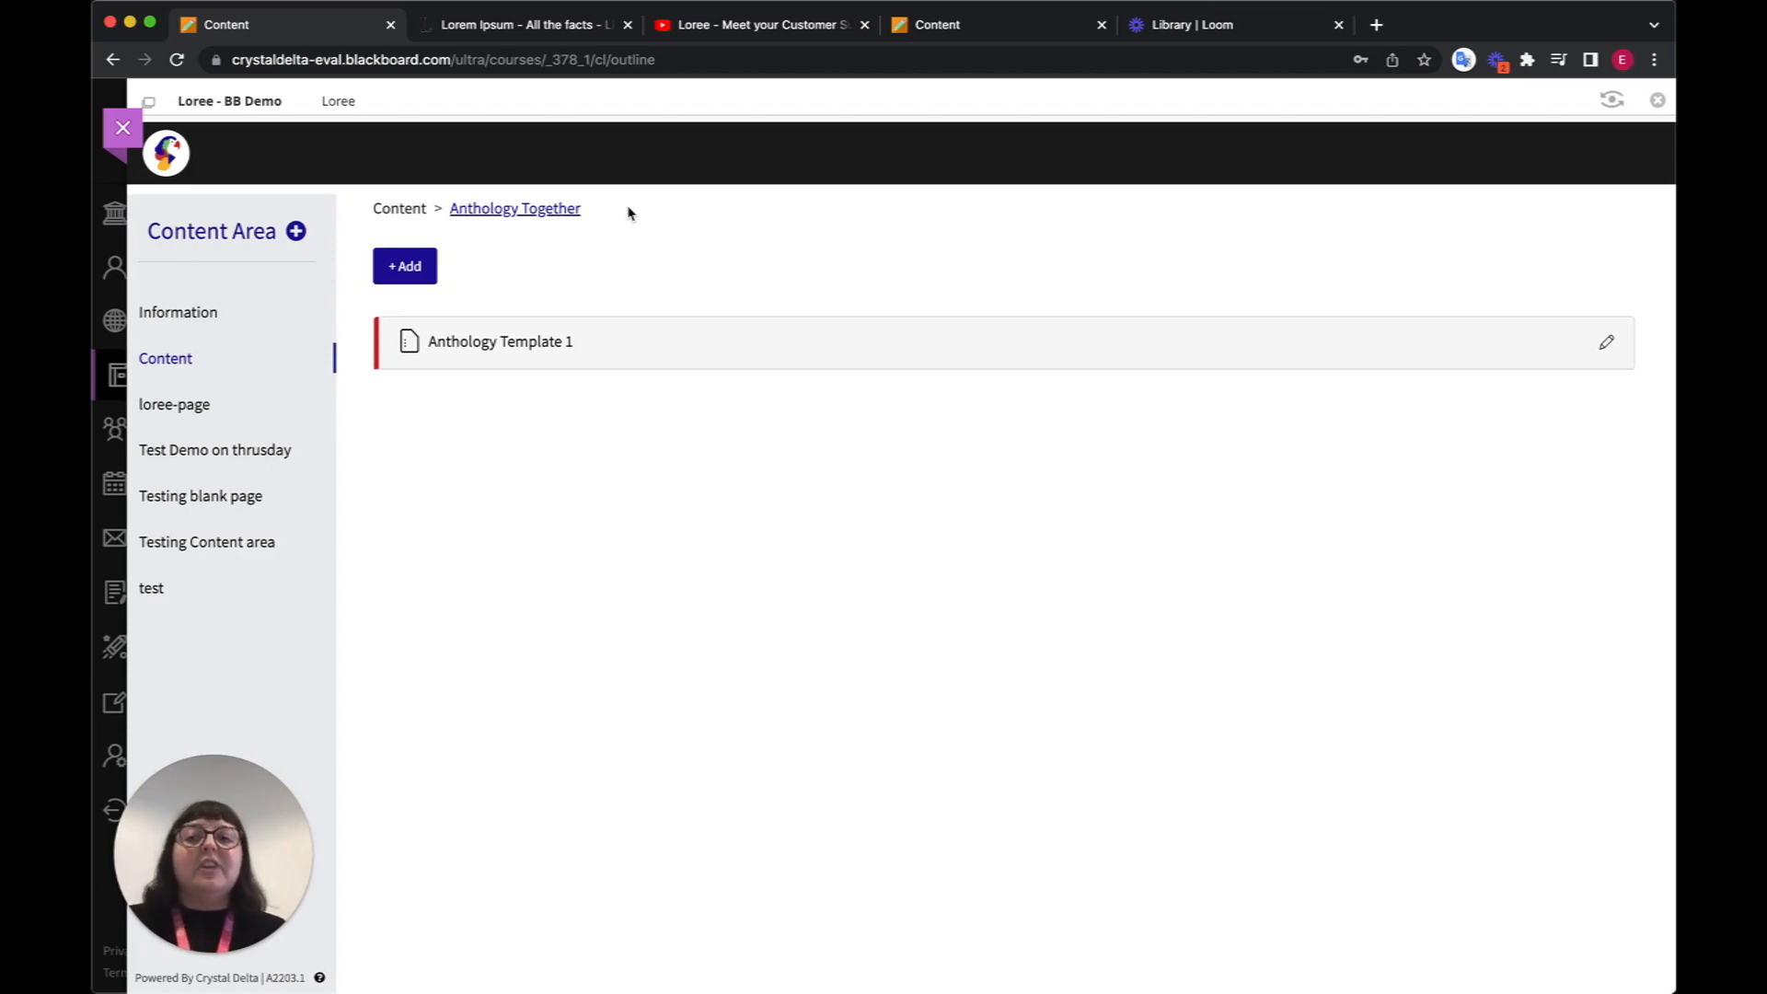
{"action": "left_click", "coordinate": [548, 349]}
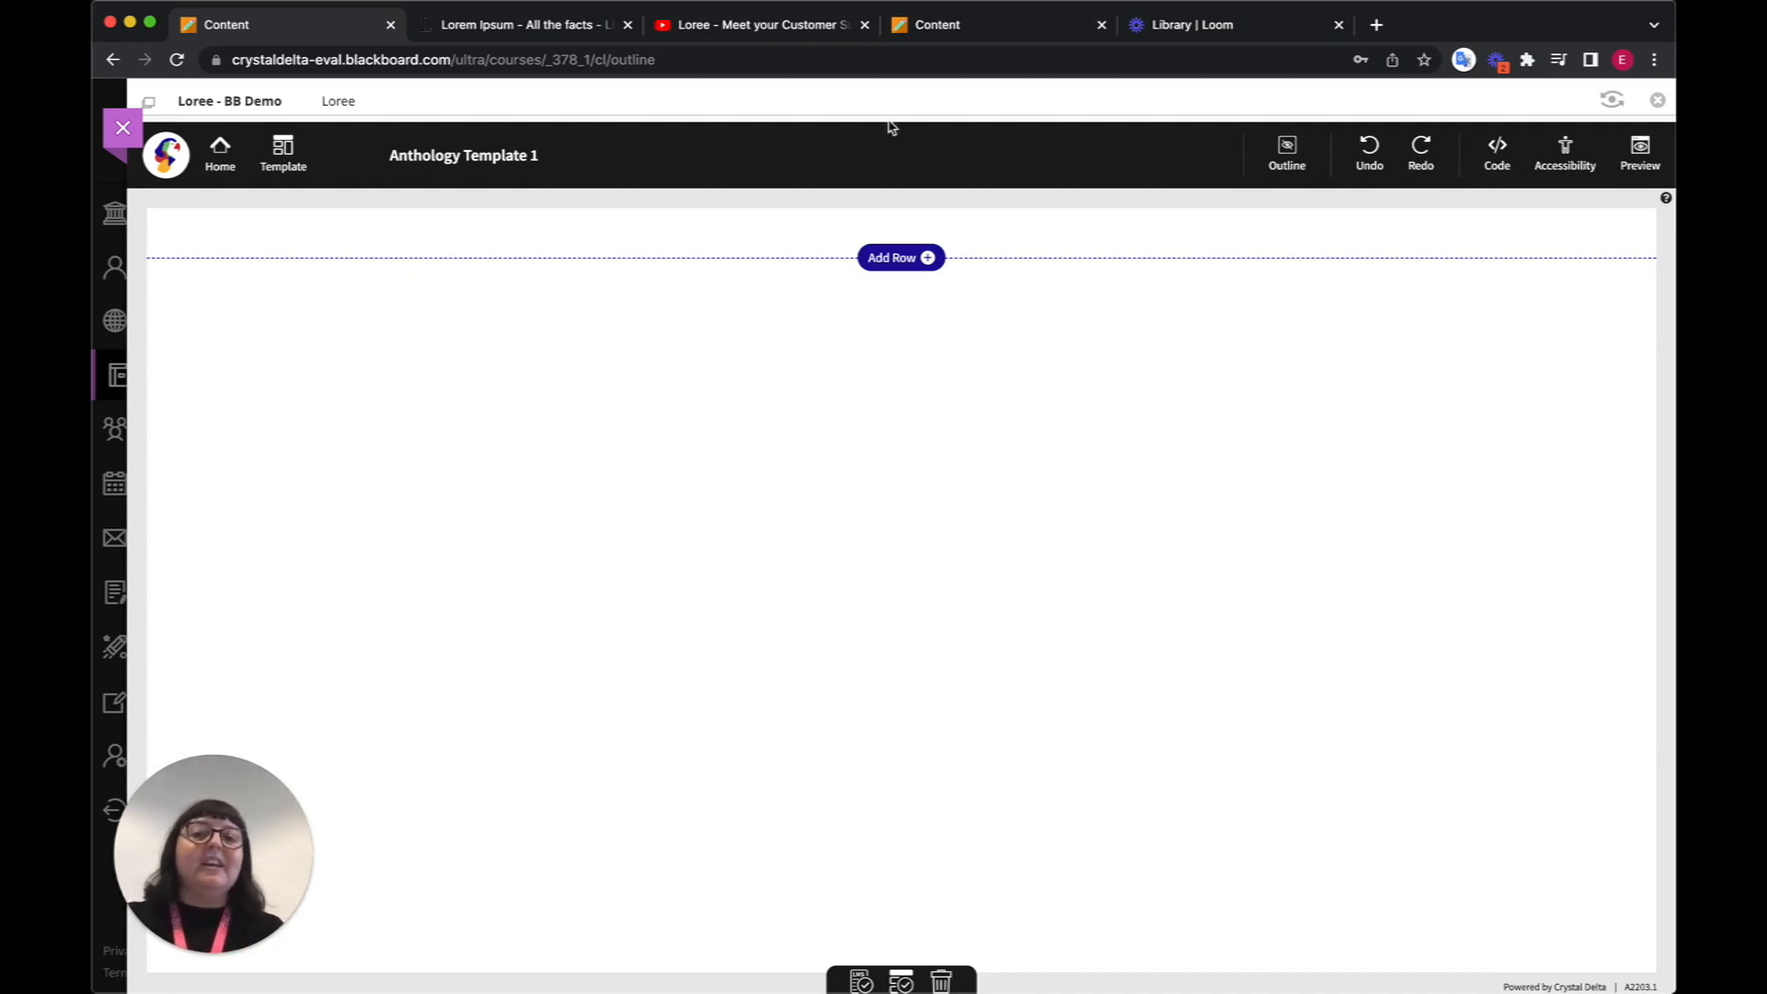
- Add a two-column row with a 40/60 split to the empty page
{"action": "left_click", "coordinate": [926, 264]}
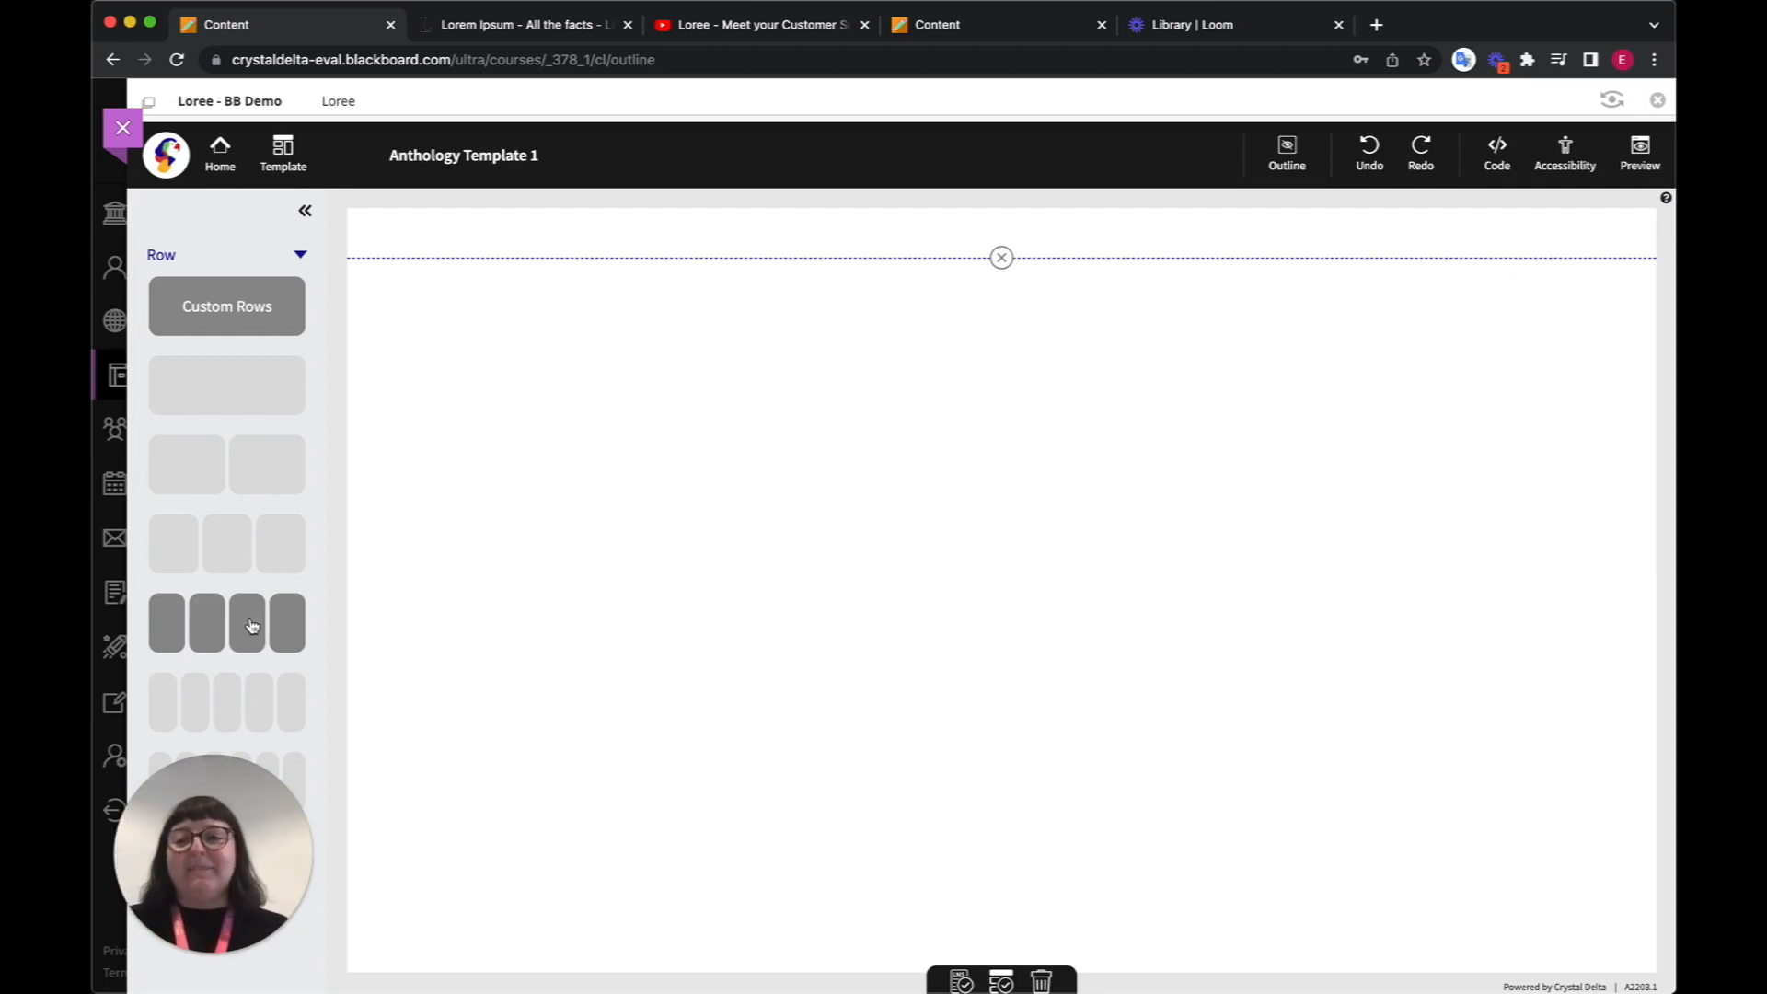
{"action": "left_click", "coordinate": [258, 472]}
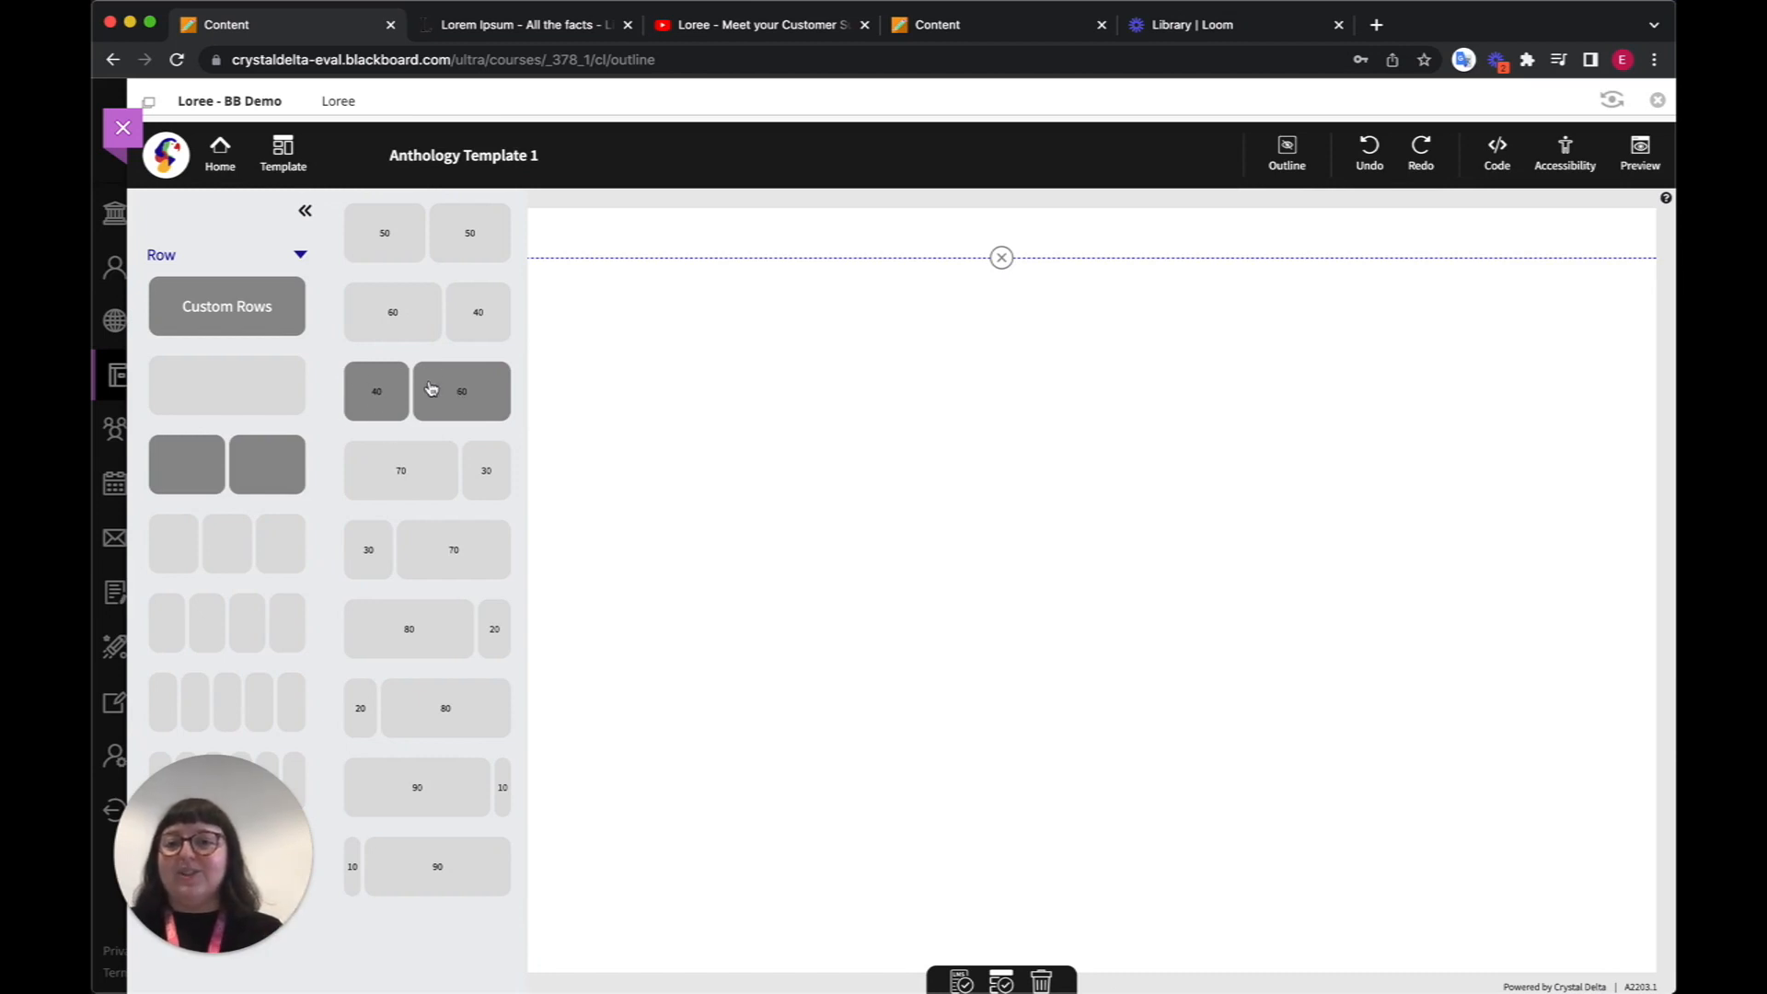
{"action": "left_click", "coordinate": [477, 411]}
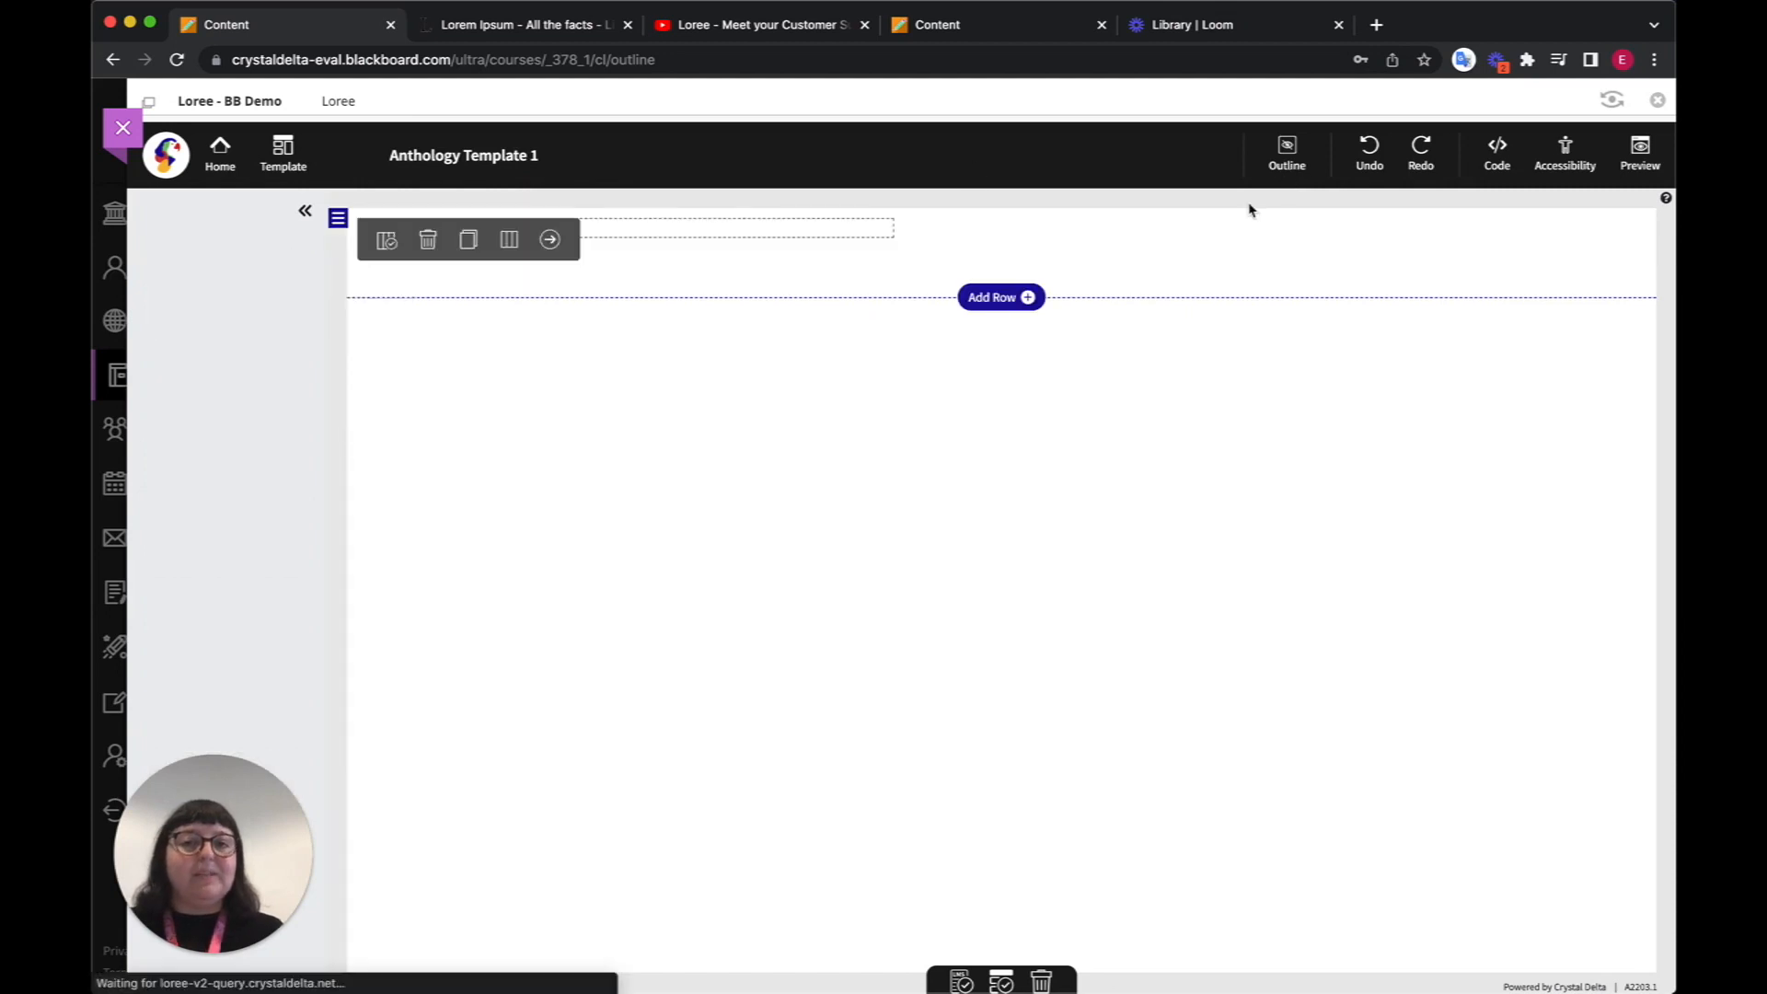
- Turn on the outline display so the borders of the row and its two columns are shown
{"action": "left_click", "coordinate": [847, 236]}
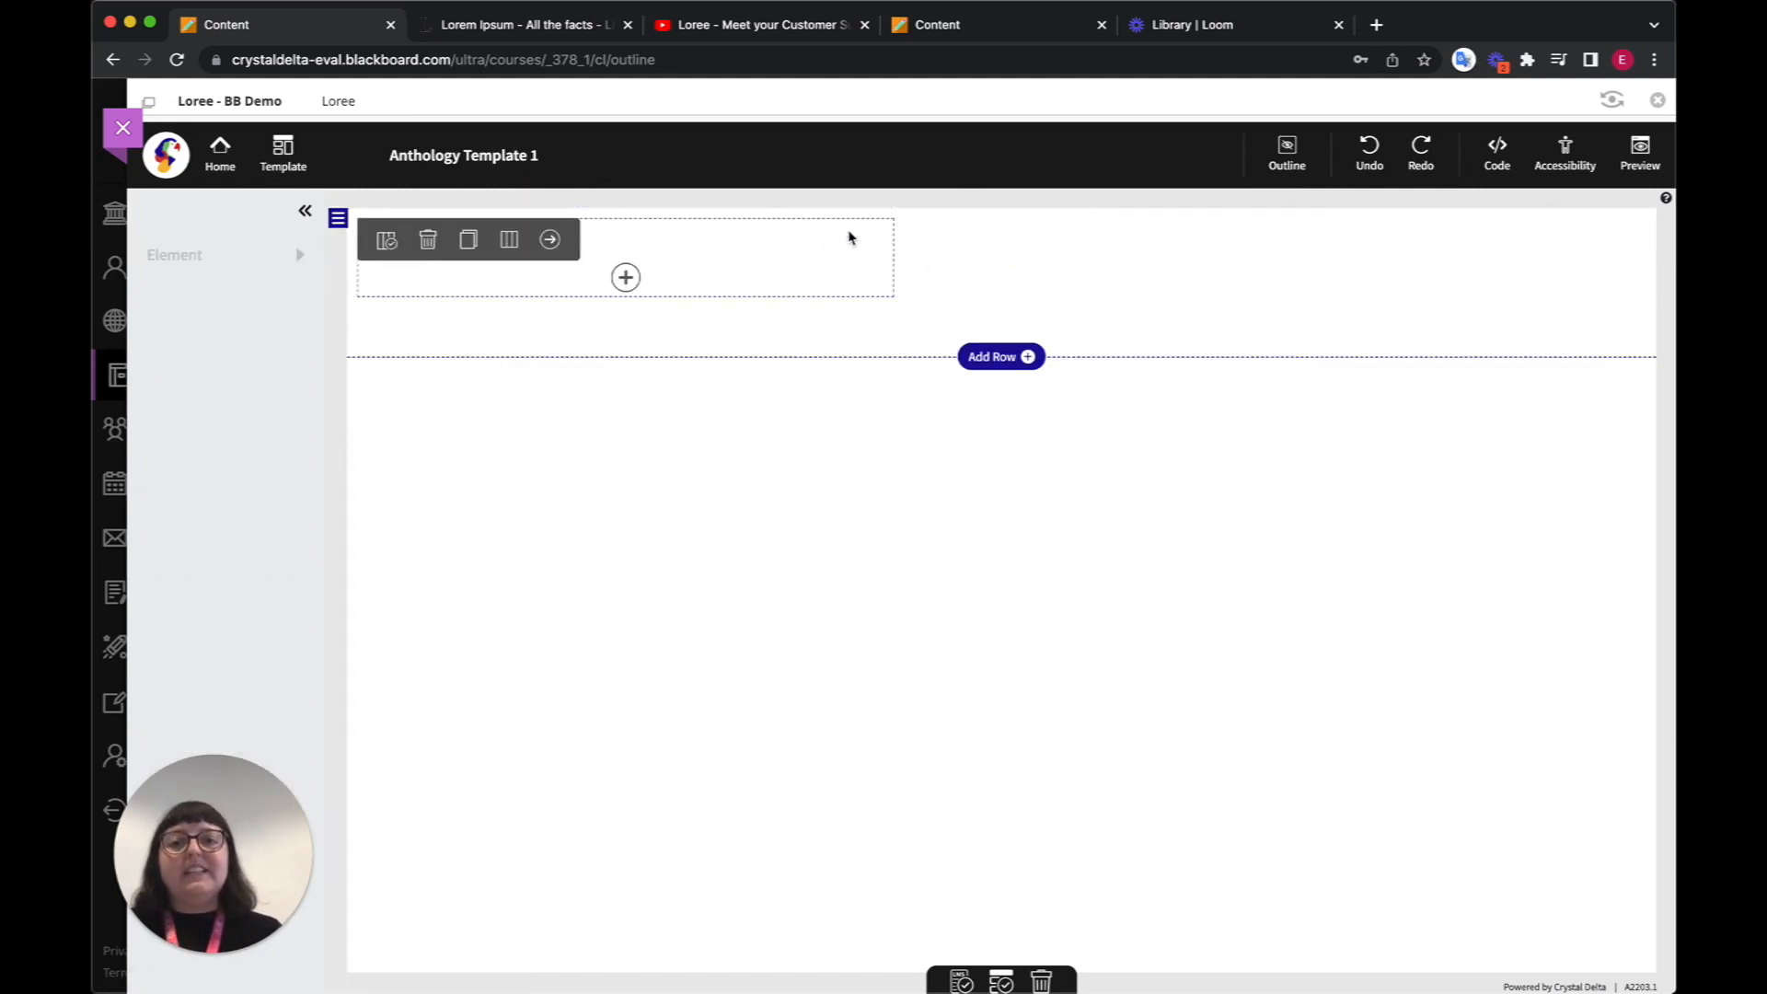
{"action": "left_click", "coordinate": [994, 262]}
{"action": "left_click", "coordinate": [848, 280]}
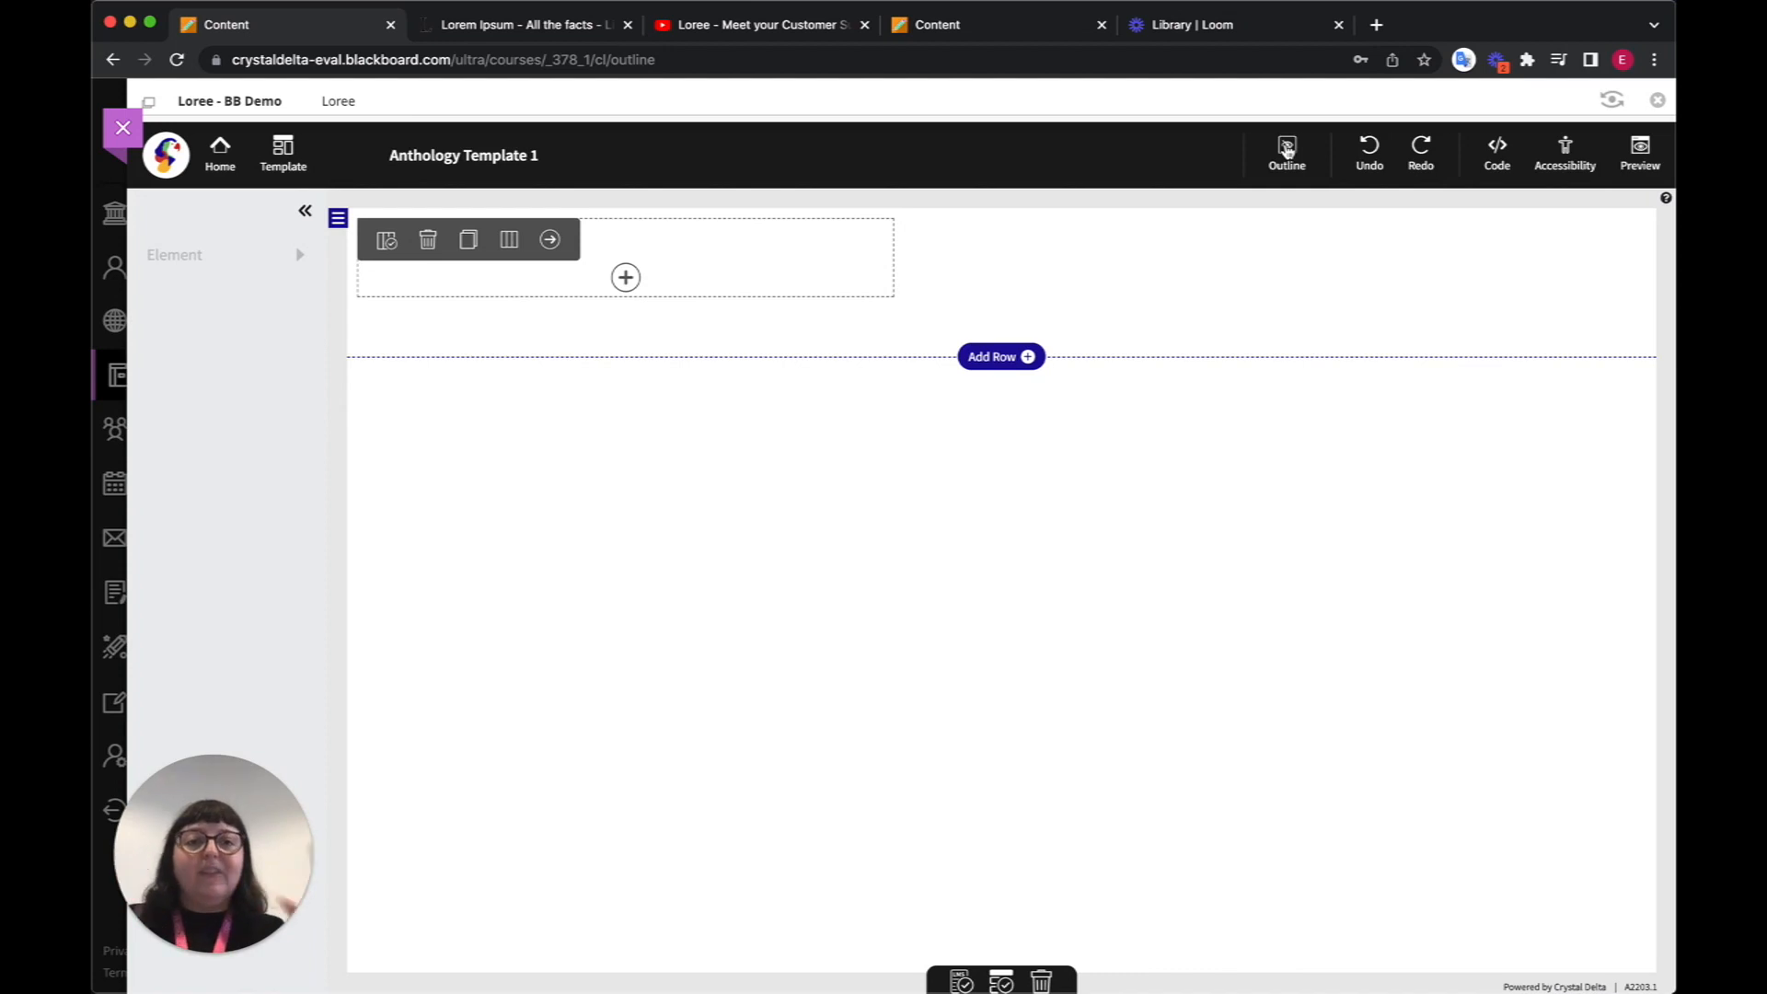
{"action": "left_click", "coordinate": [1287, 150]}
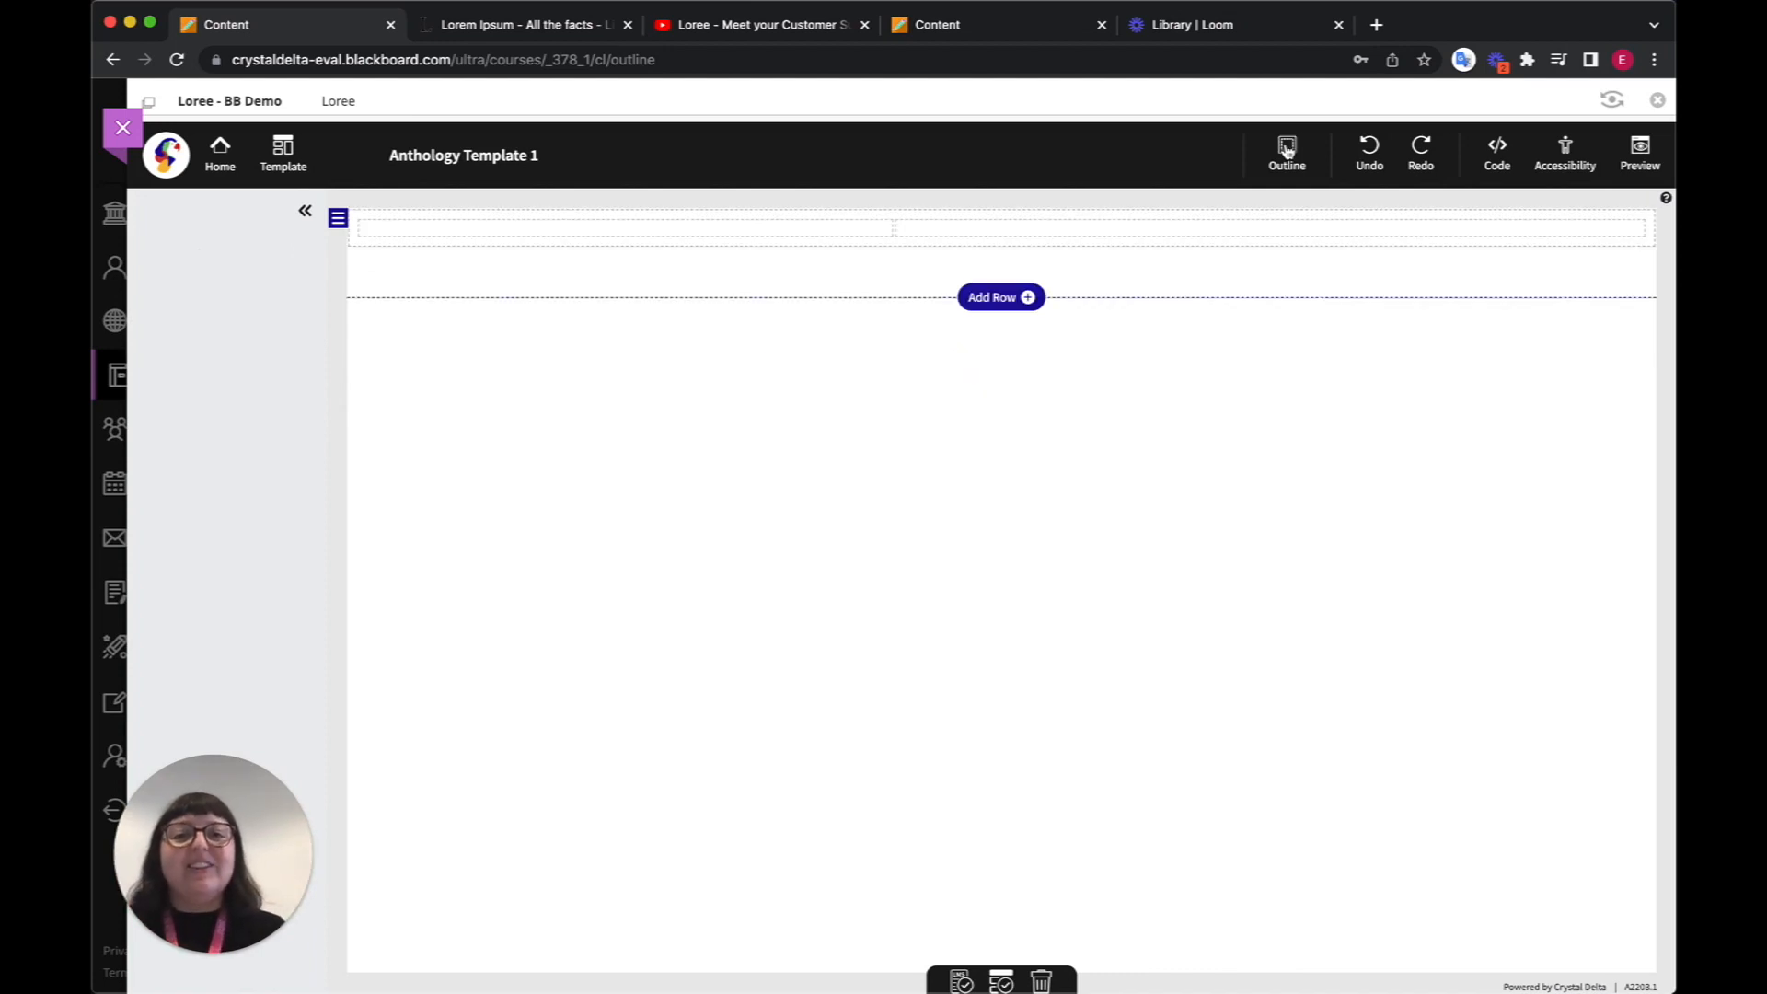
{"action": "left_click", "coordinate": [941, 237]}
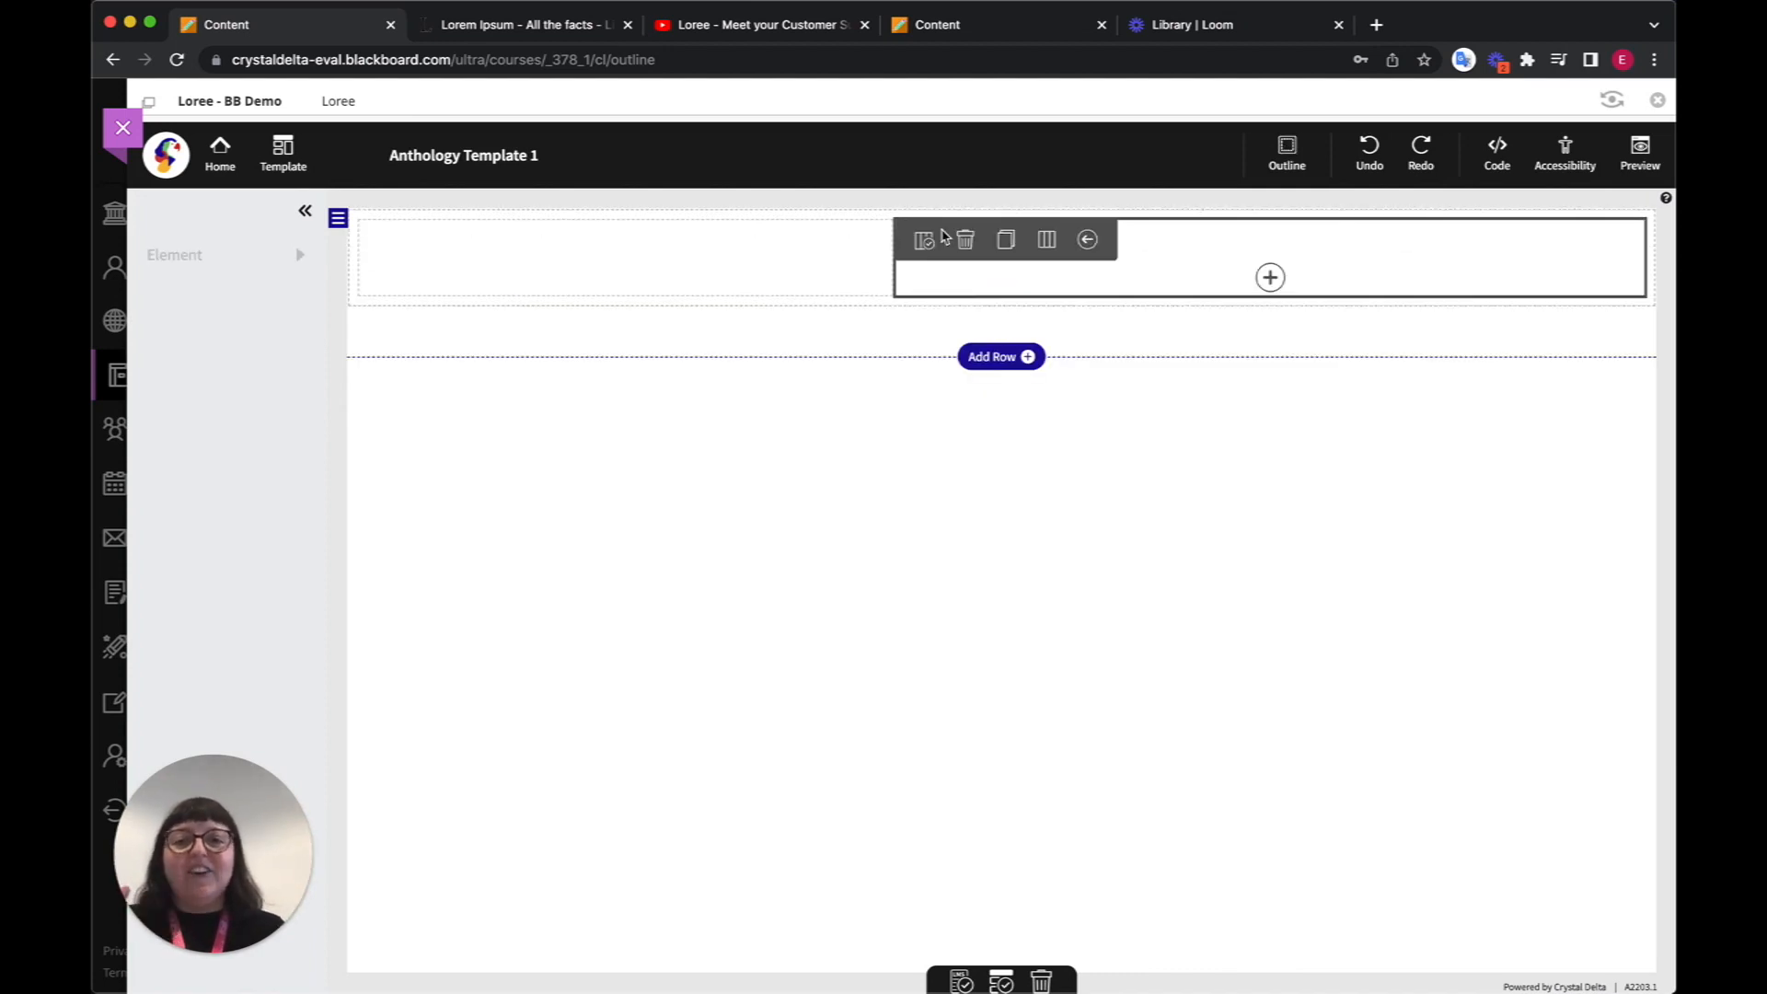
- Insert a plain Image element into the narrower 40 column of the row
{"action": "left_click", "coordinate": [828, 262]}
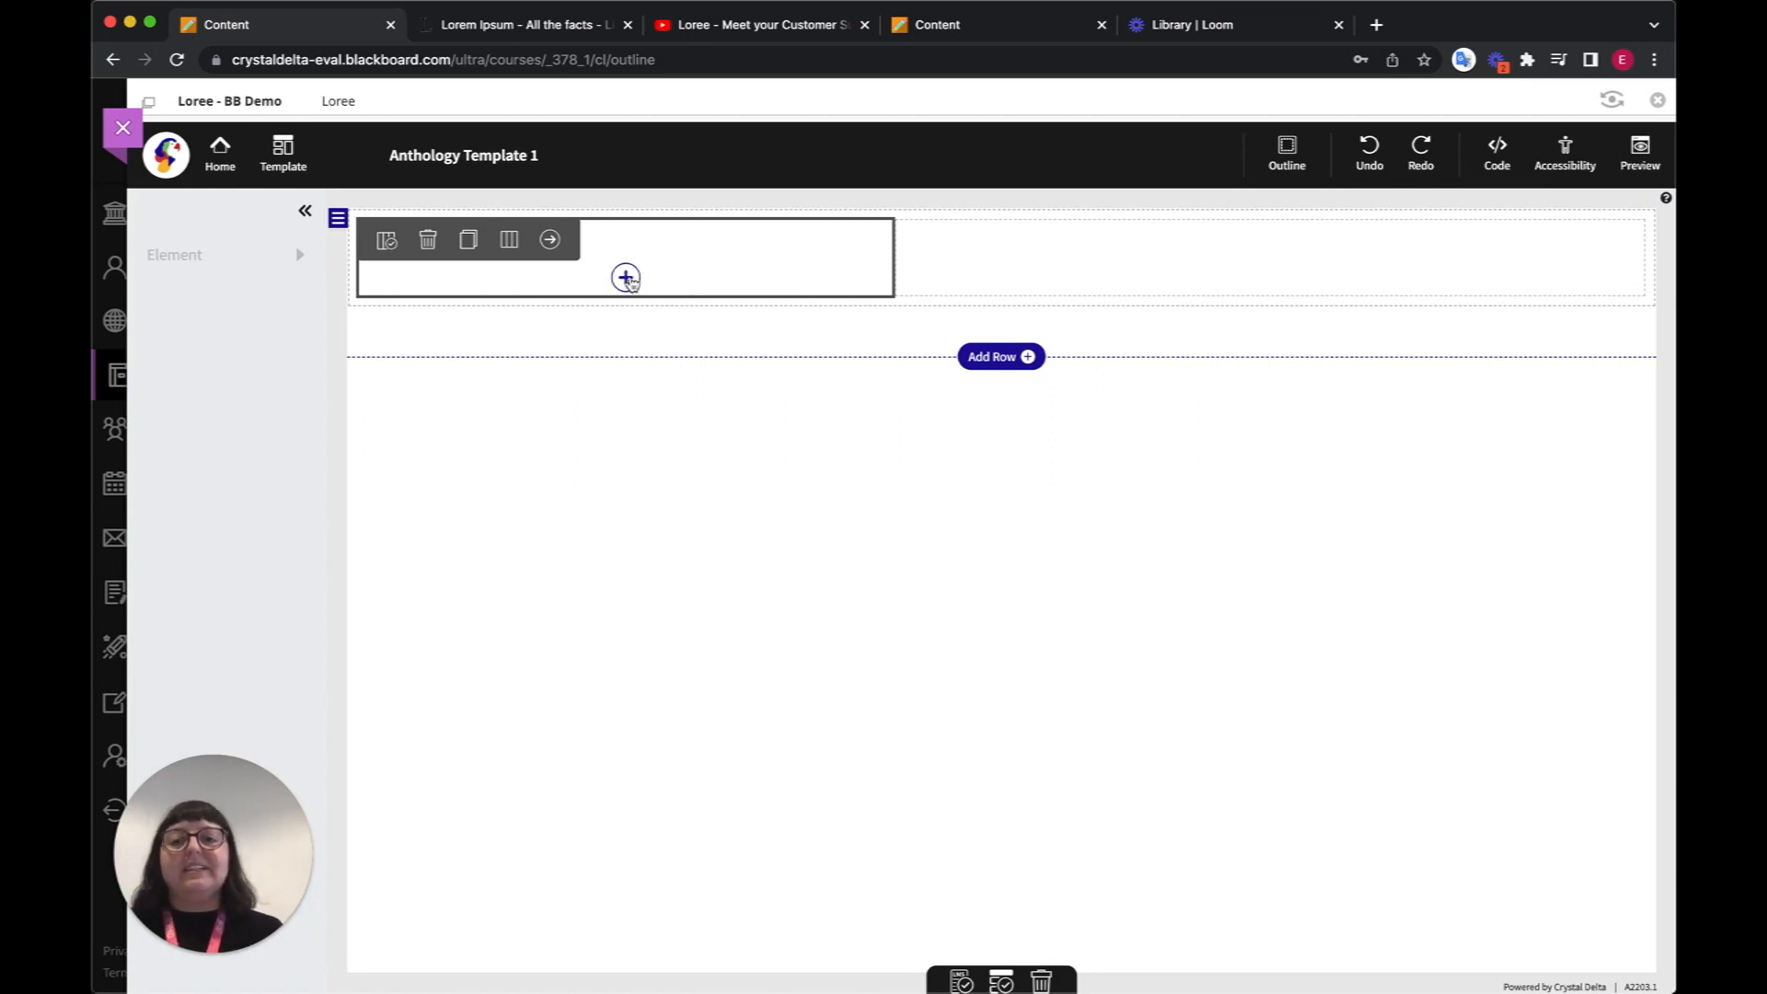
{"action": "left_click", "coordinate": [626, 278]}
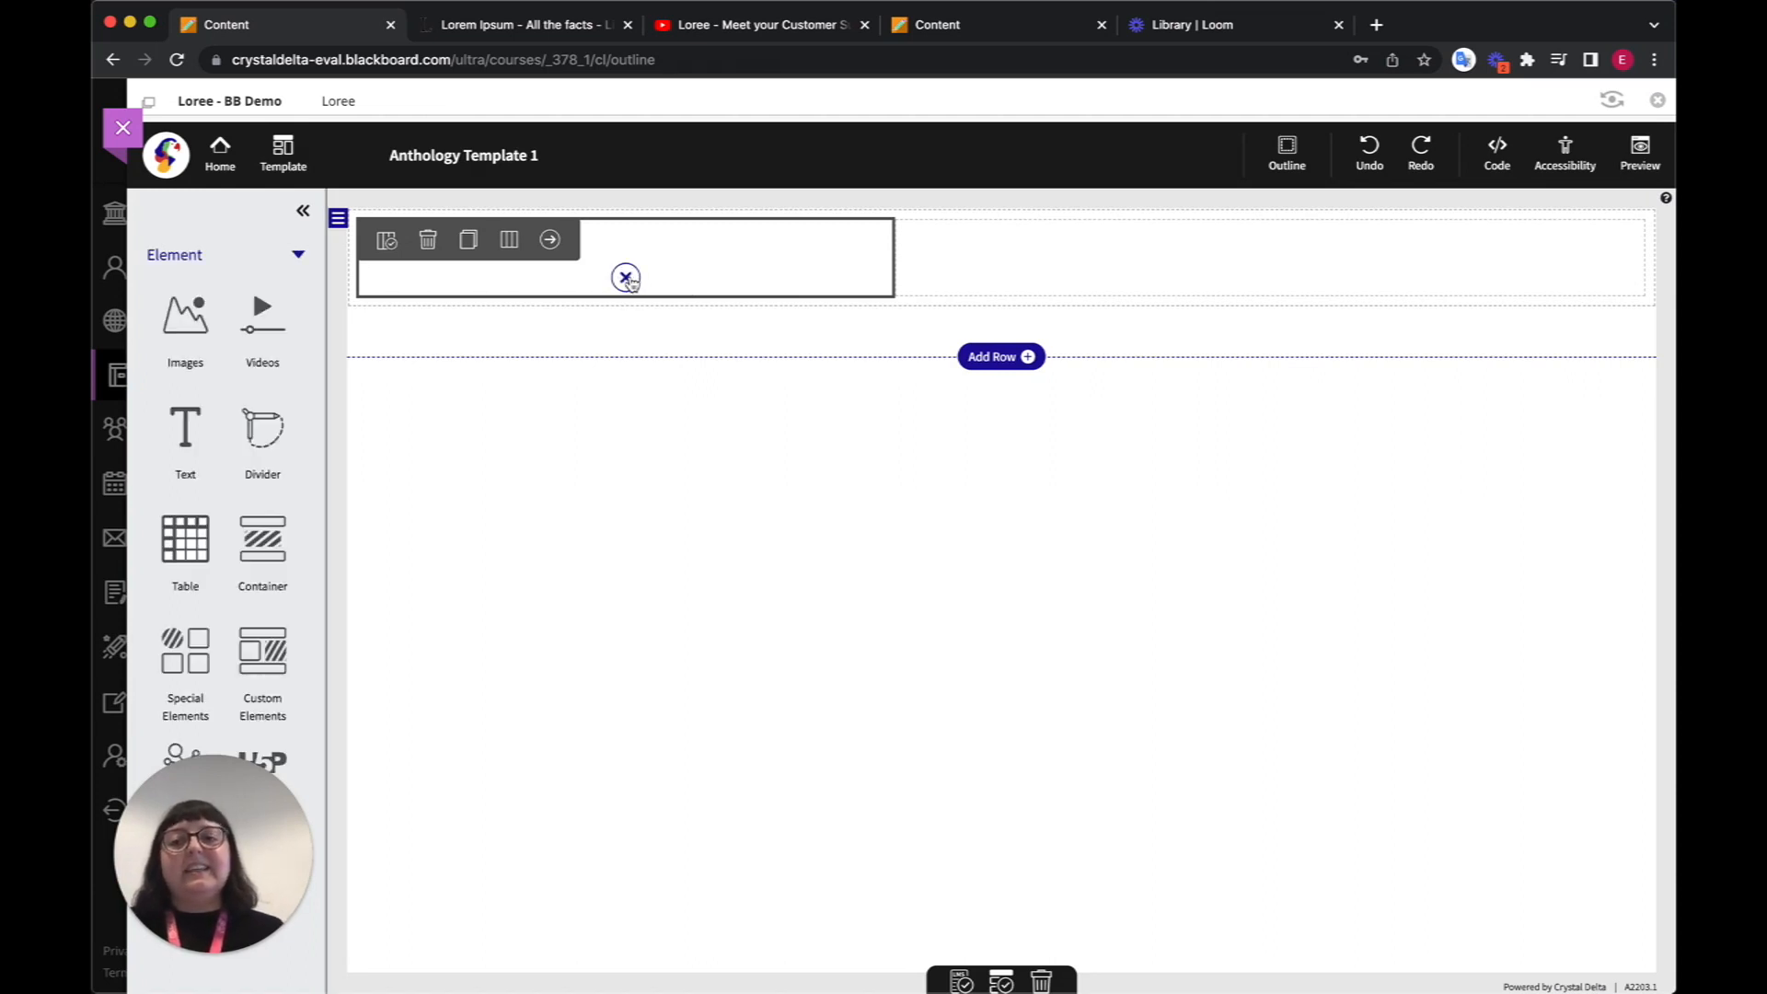
{"action": "scroll", "coordinate": [246, 503], "scroll_direction": "down", "scroll_amount": 1}
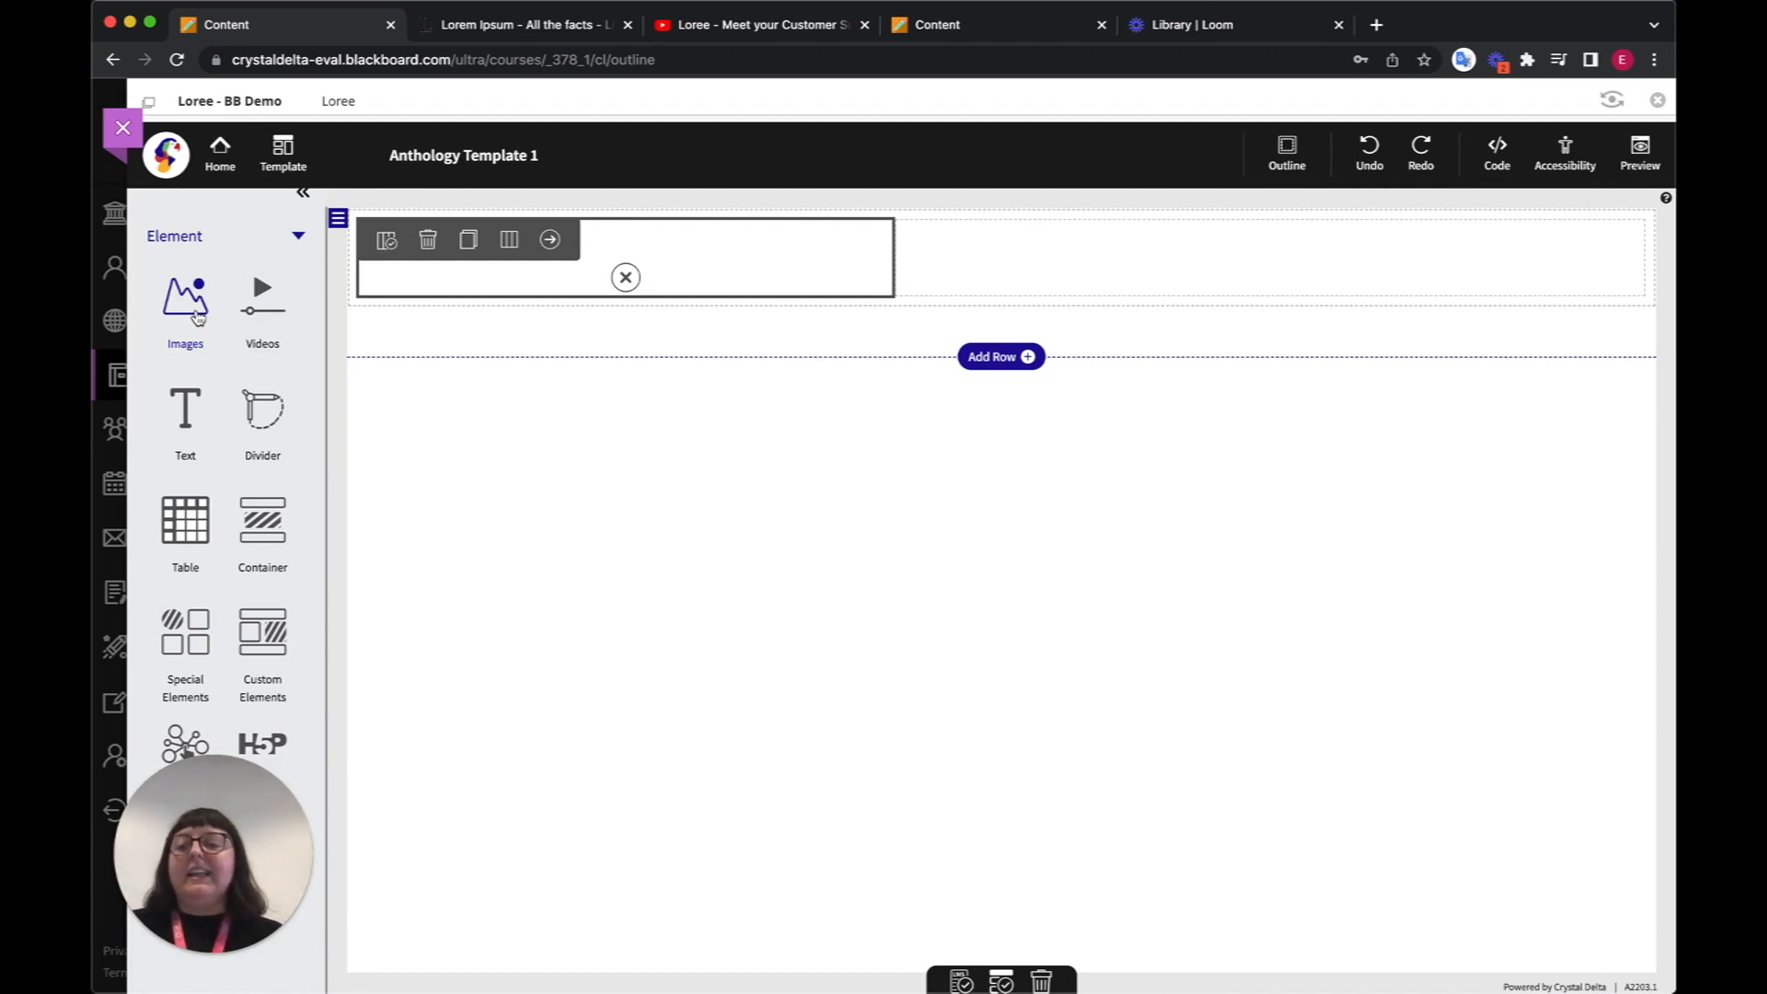
{"action": "left_click", "coordinate": [197, 318]}
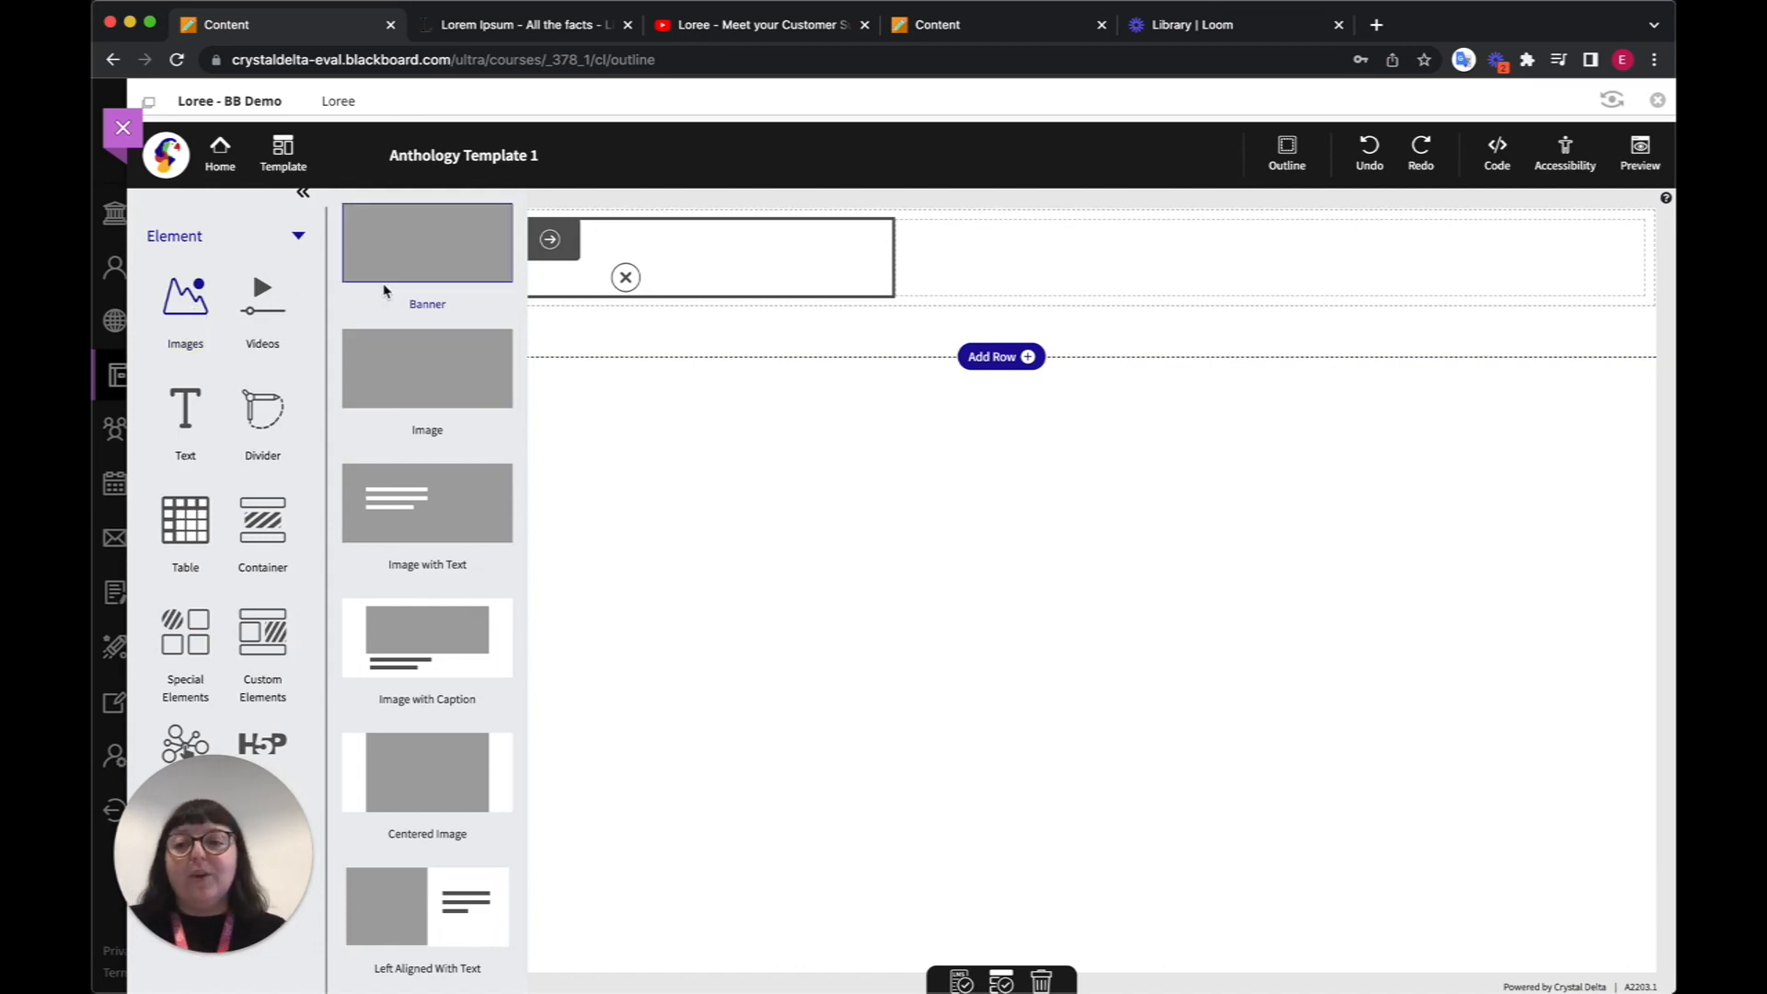
{"action": "scroll", "coordinate": [454, 624], "scroll_direction": "down", "scroll_amount": 2}
{"action": "scroll", "coordinate": [453, 628], "scroll_direction": "up", "scroll_amount": 1}
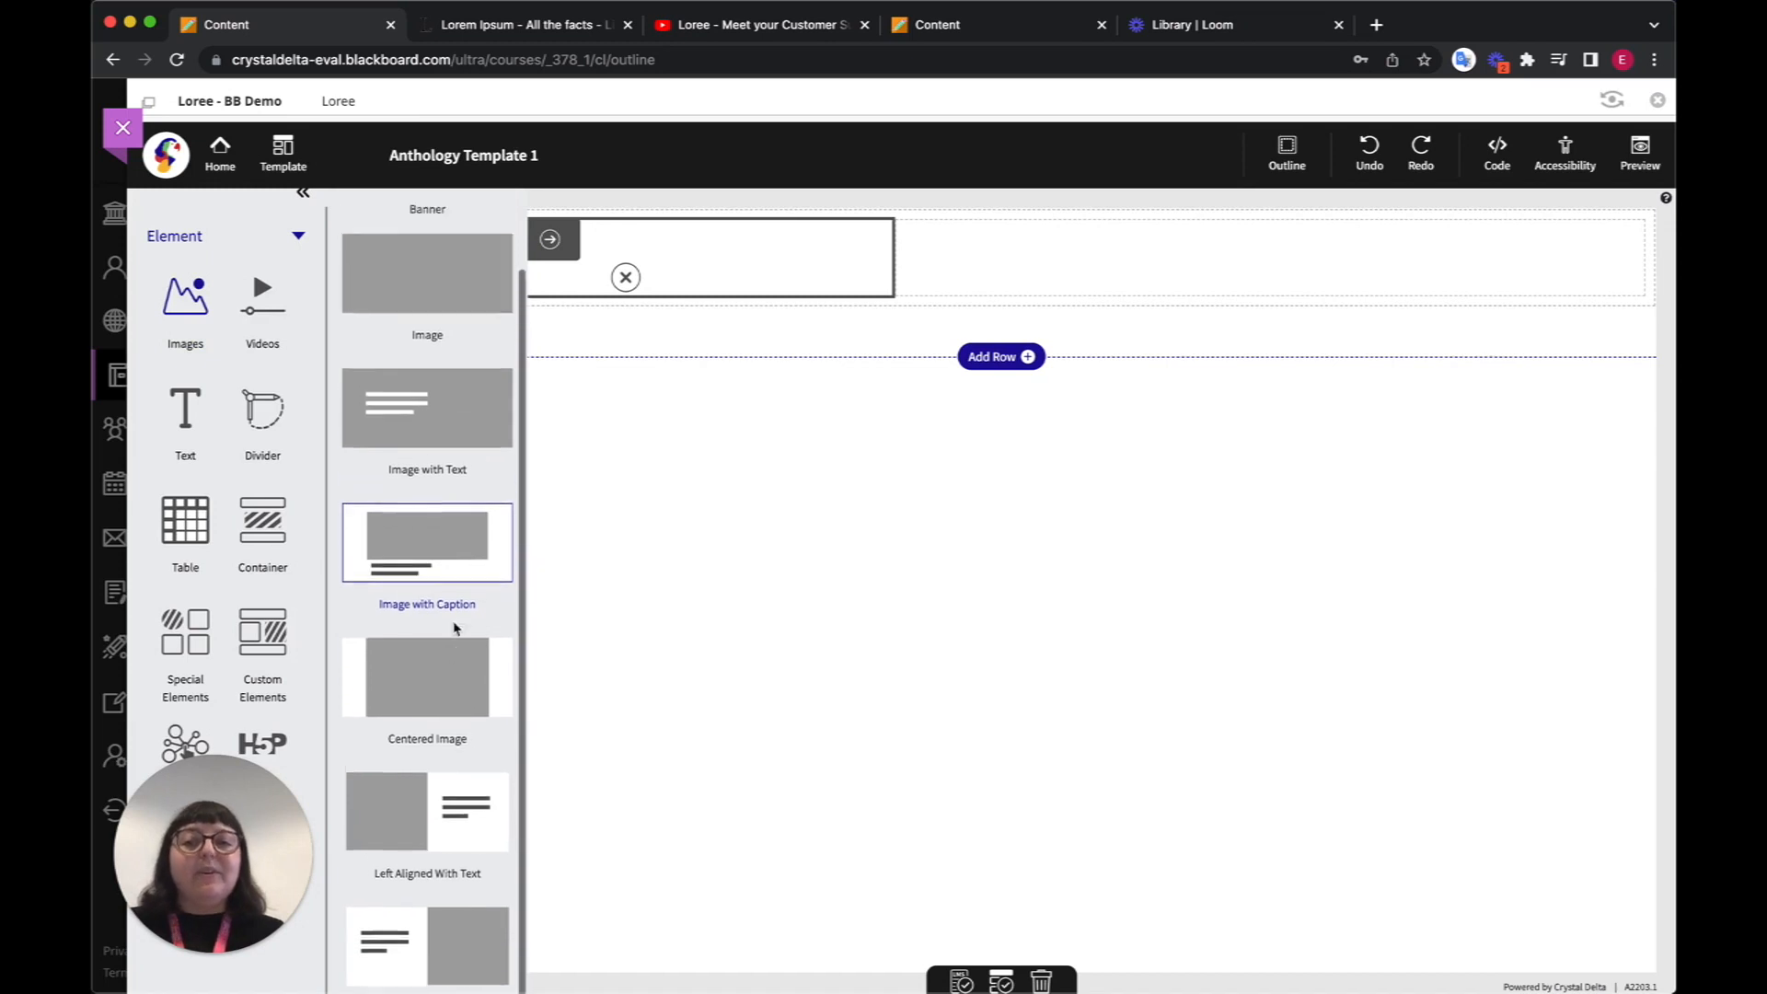
{"action": "scroll", "coordinate": [454, 628], "scroll_direction": "up", "scroll_amount": 1}
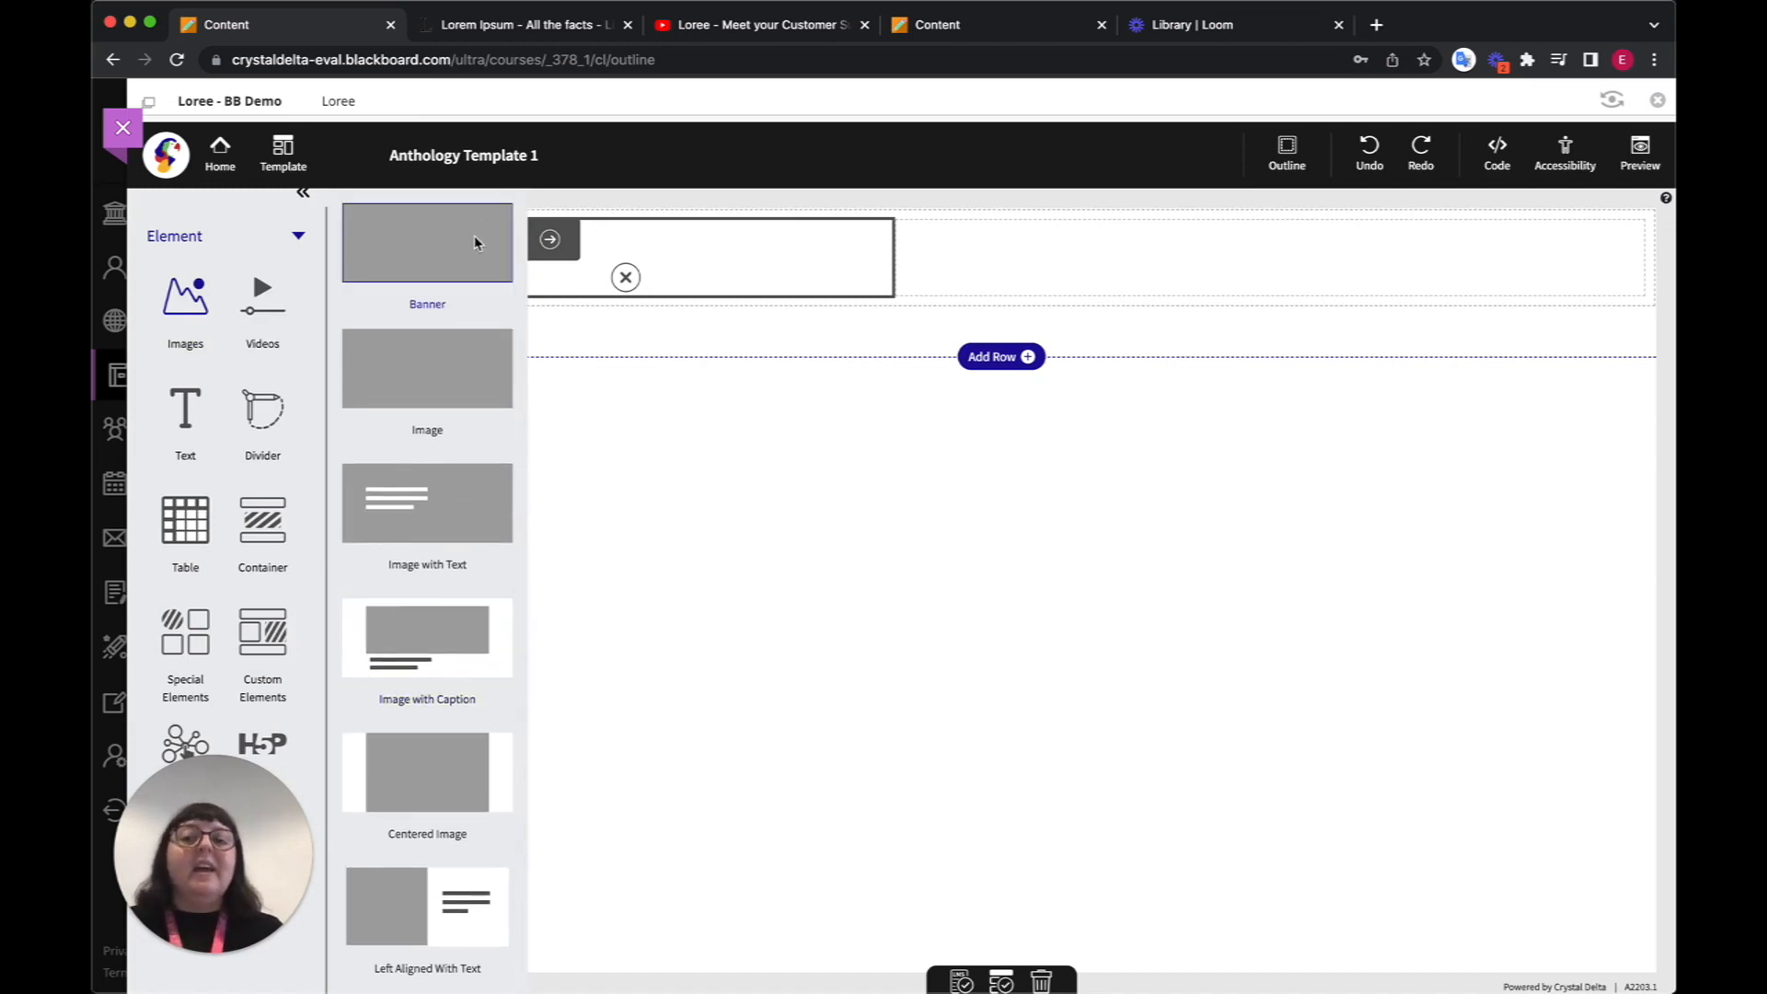
{"action": "left_click", "coordinate": [457, 385]}
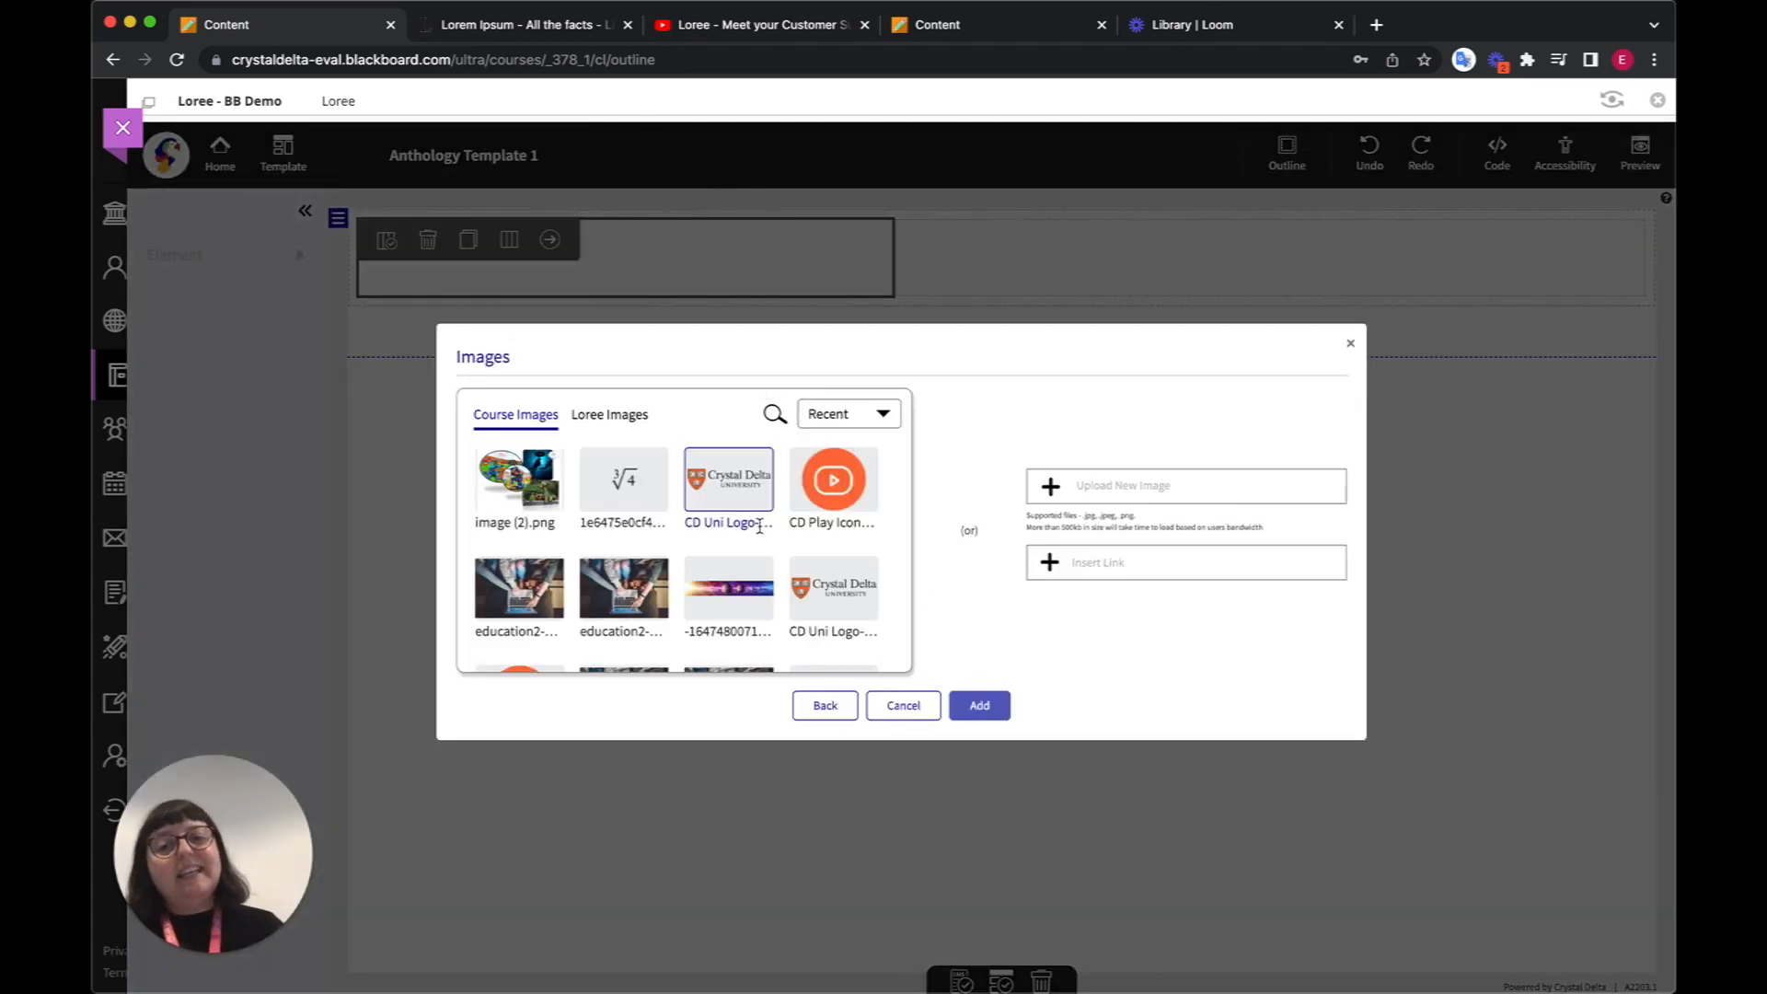
- Choose the students 3 picture from the Loree Images collection for the image element
{"action": "scroll", "coordinate": [760, 531], "scroll_direction": "down", "scroll_amount": 5}
{"action": "scroll", "coordinate": [761, 529], "scroll_direction": "up", "scroll_amount": 5}
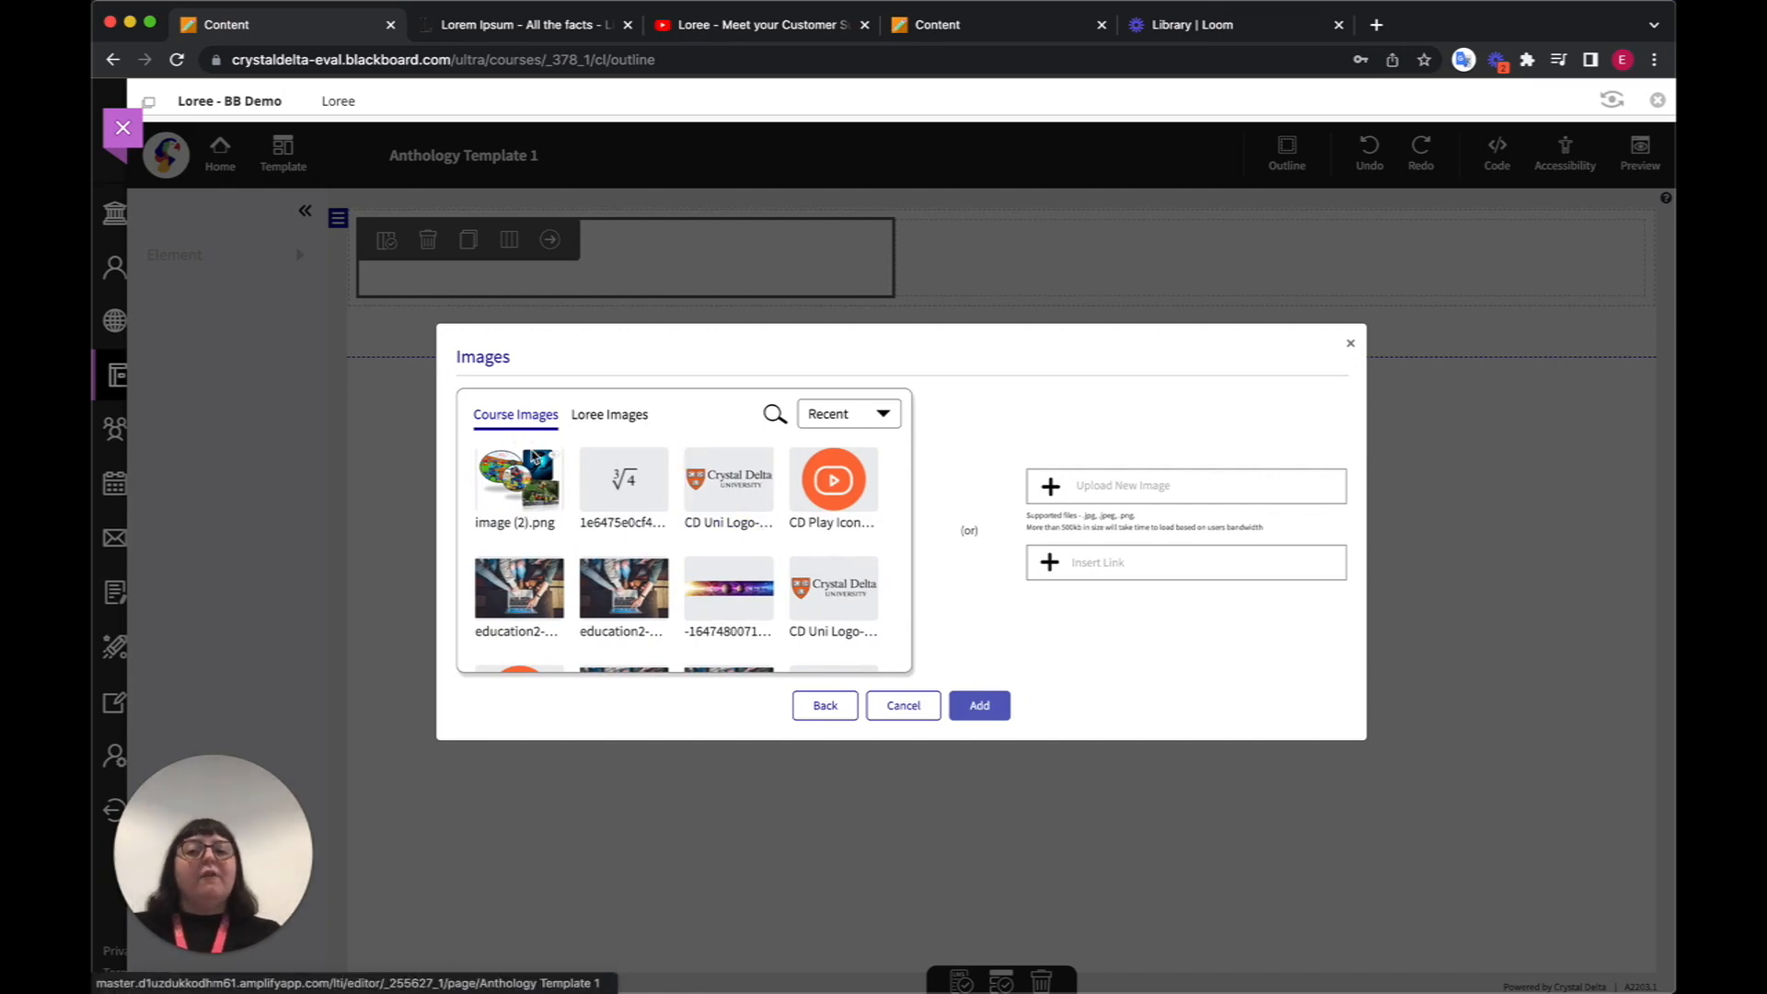
{"action": "left_click", "coordinate": [536, 458]}
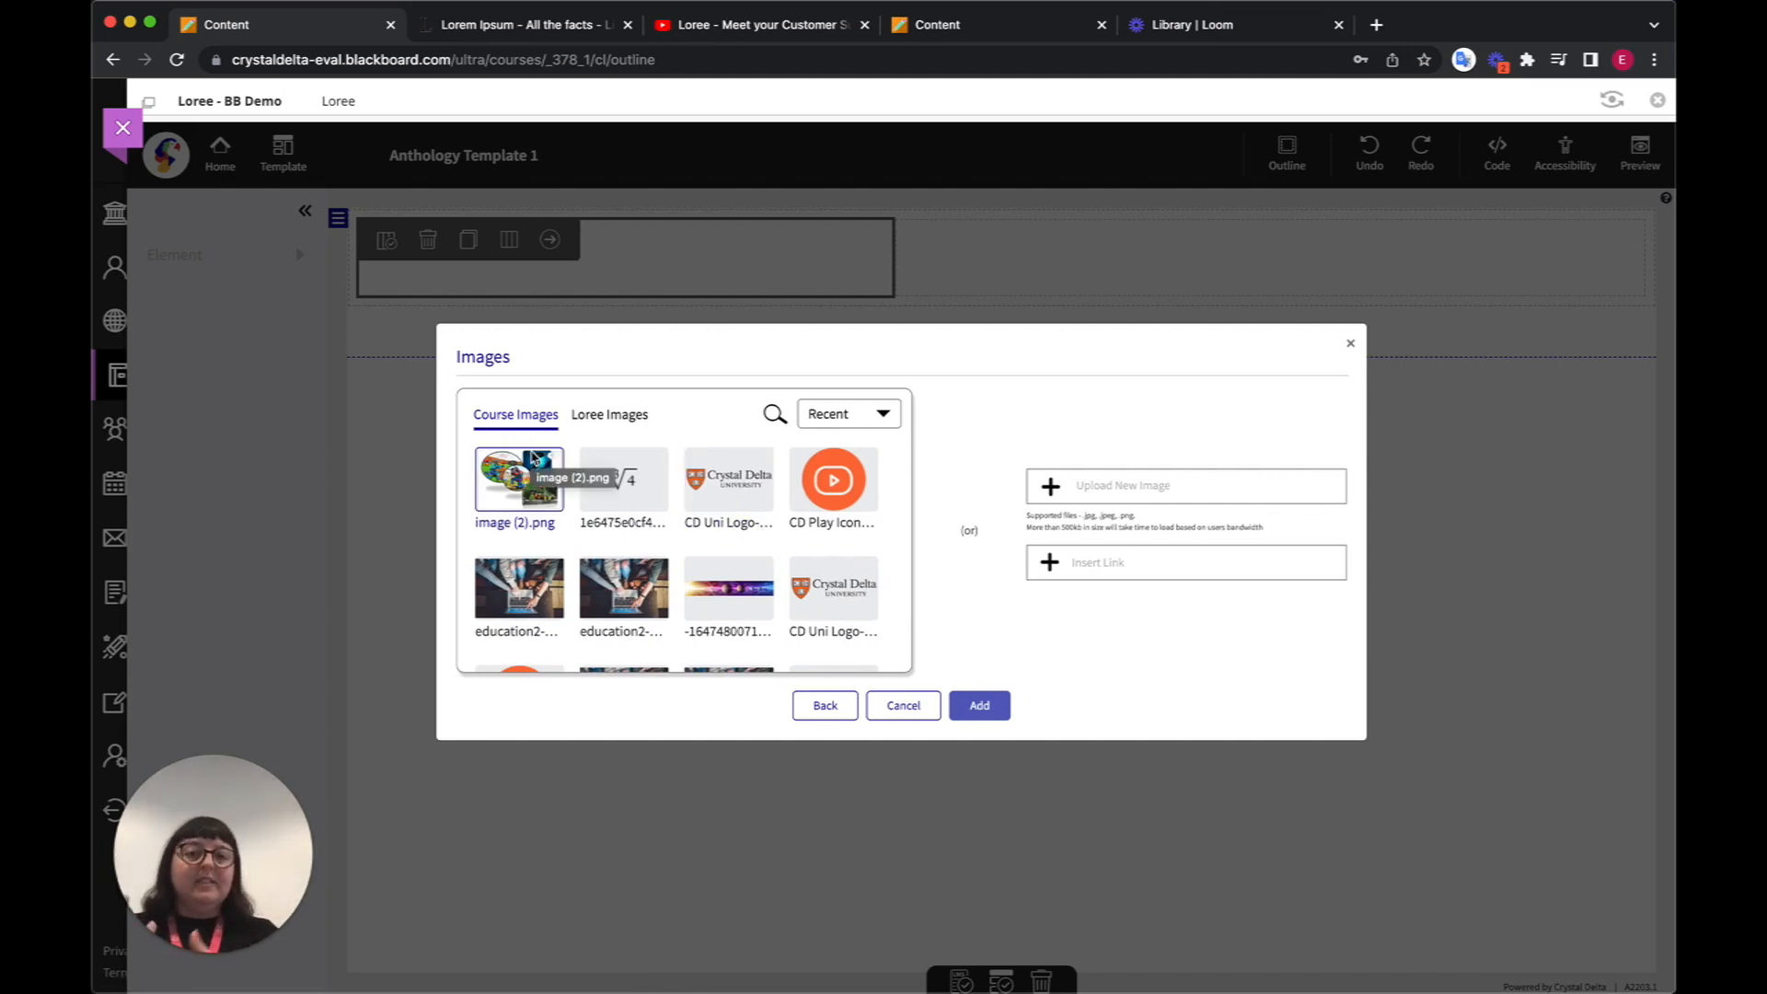
{"action": "left_click", "coordinate": [627, 419]}
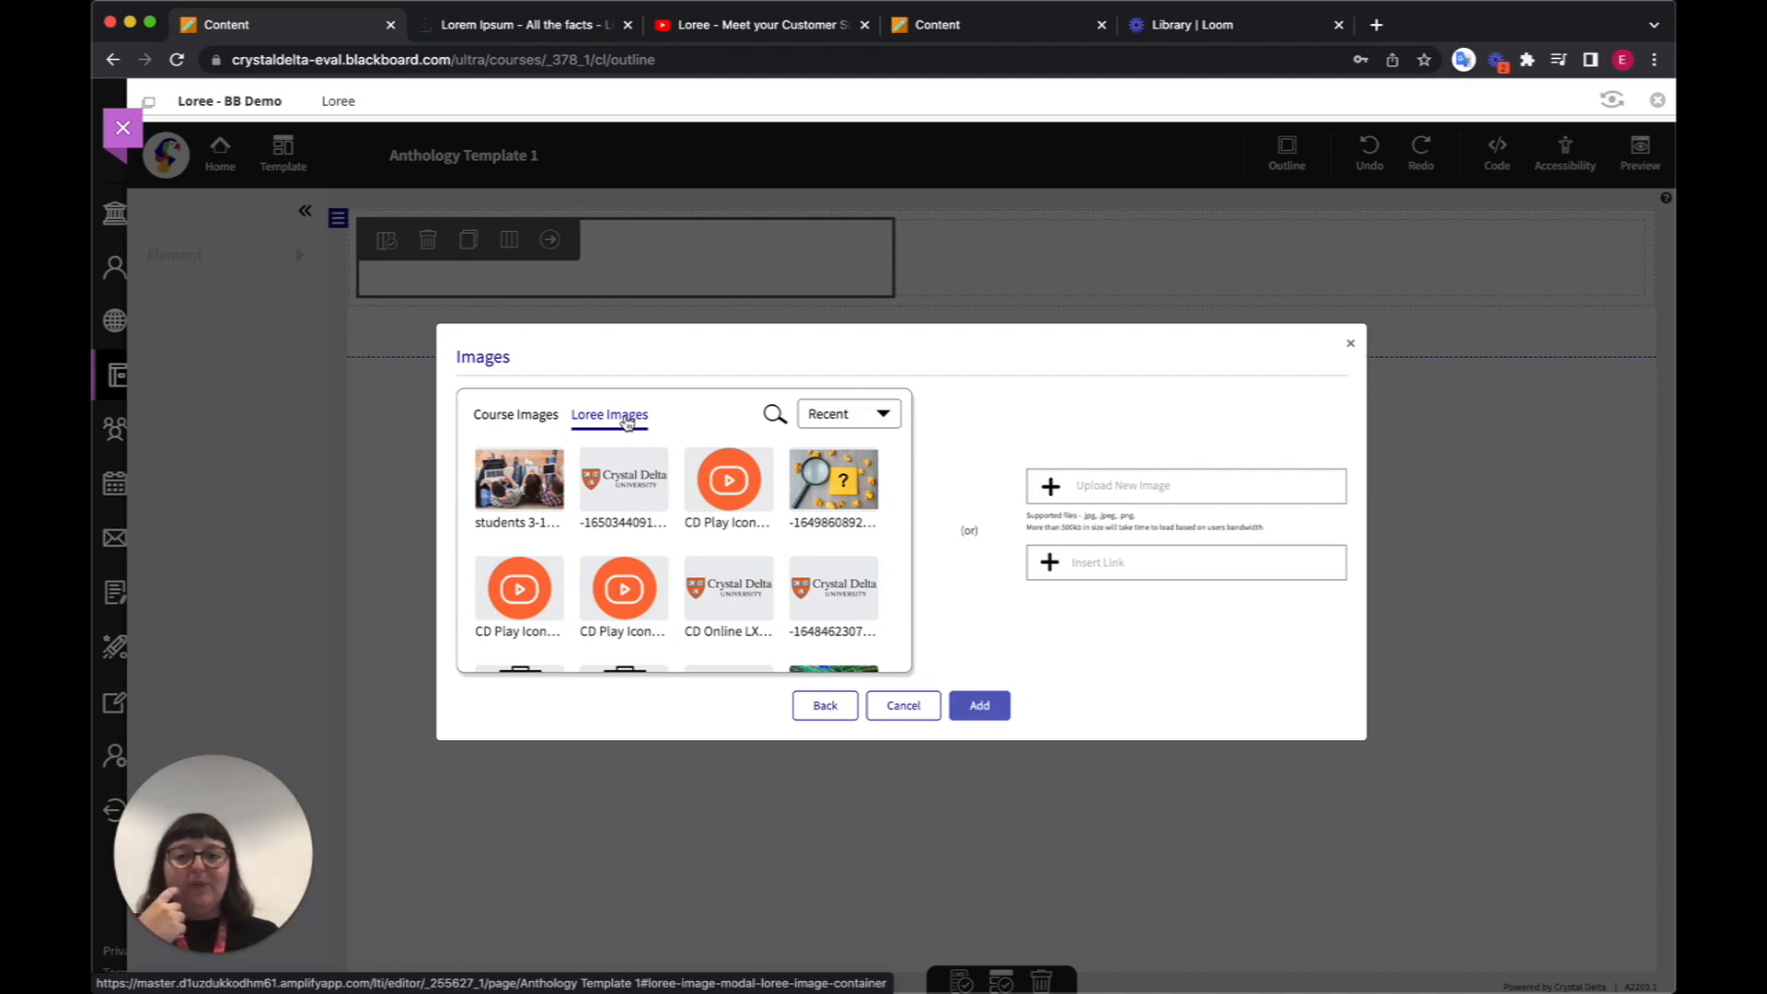
{"action": "left_click", "coordinate": [548, 481]}
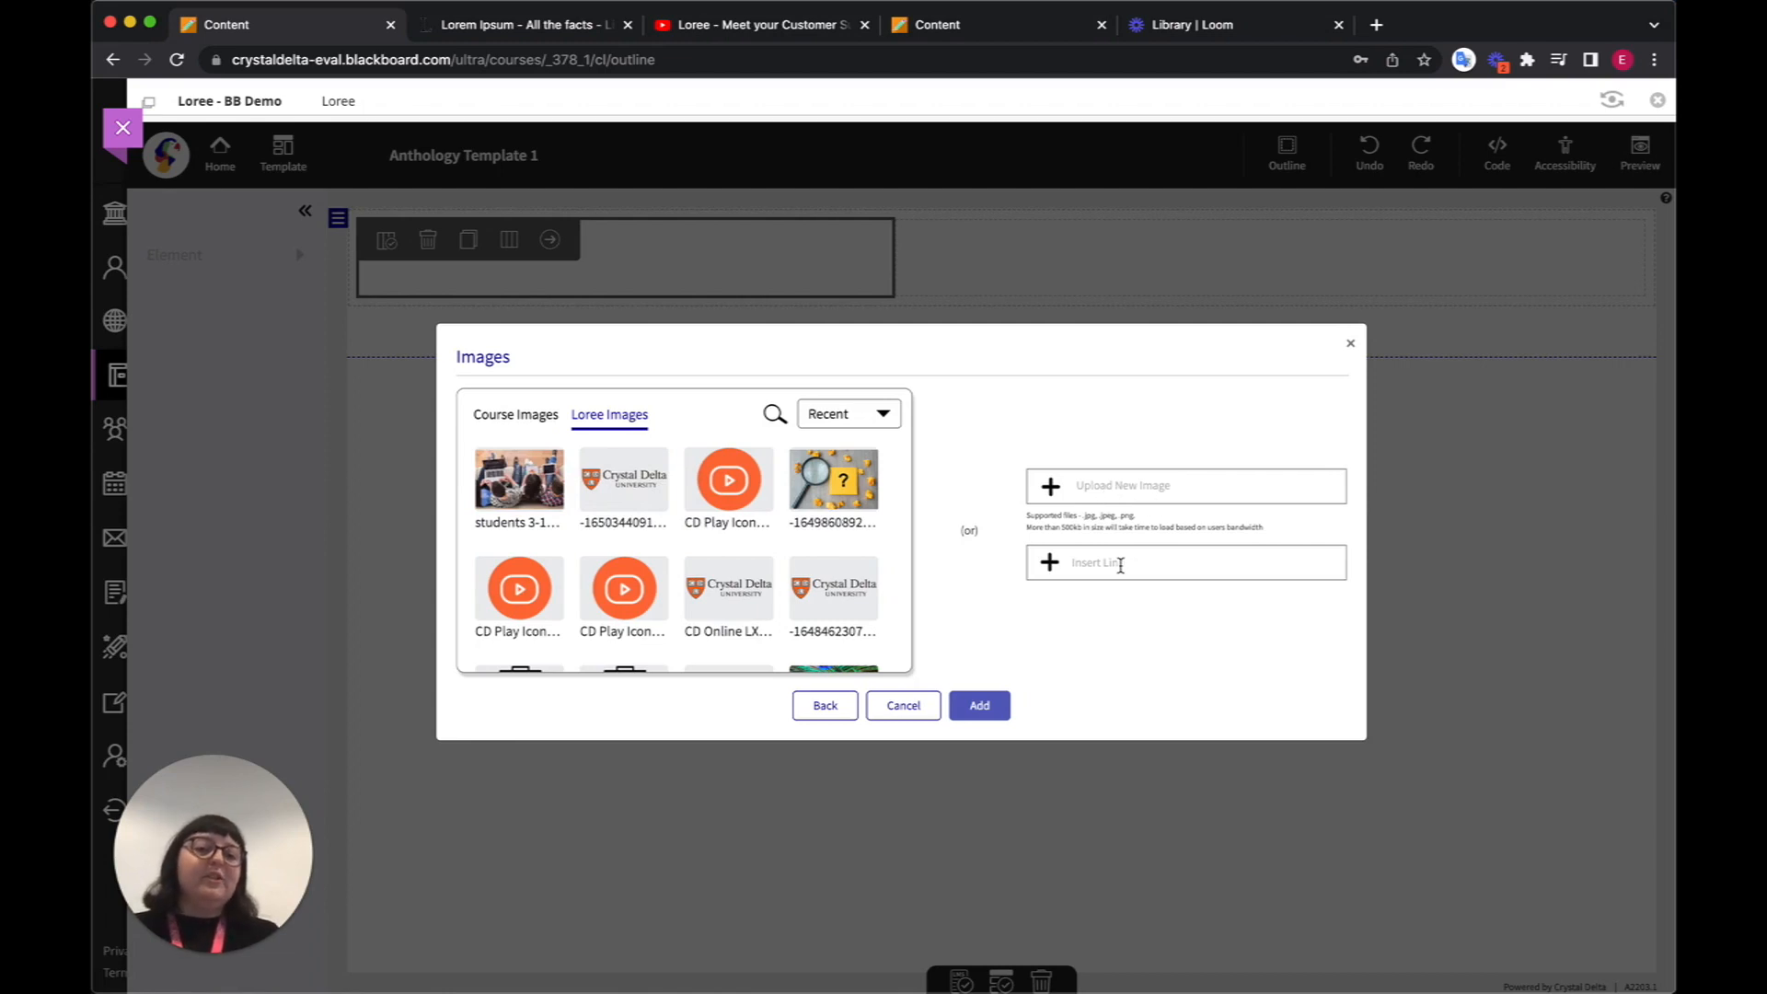
{"action": "left_click", "coordinate": [537, 481]}
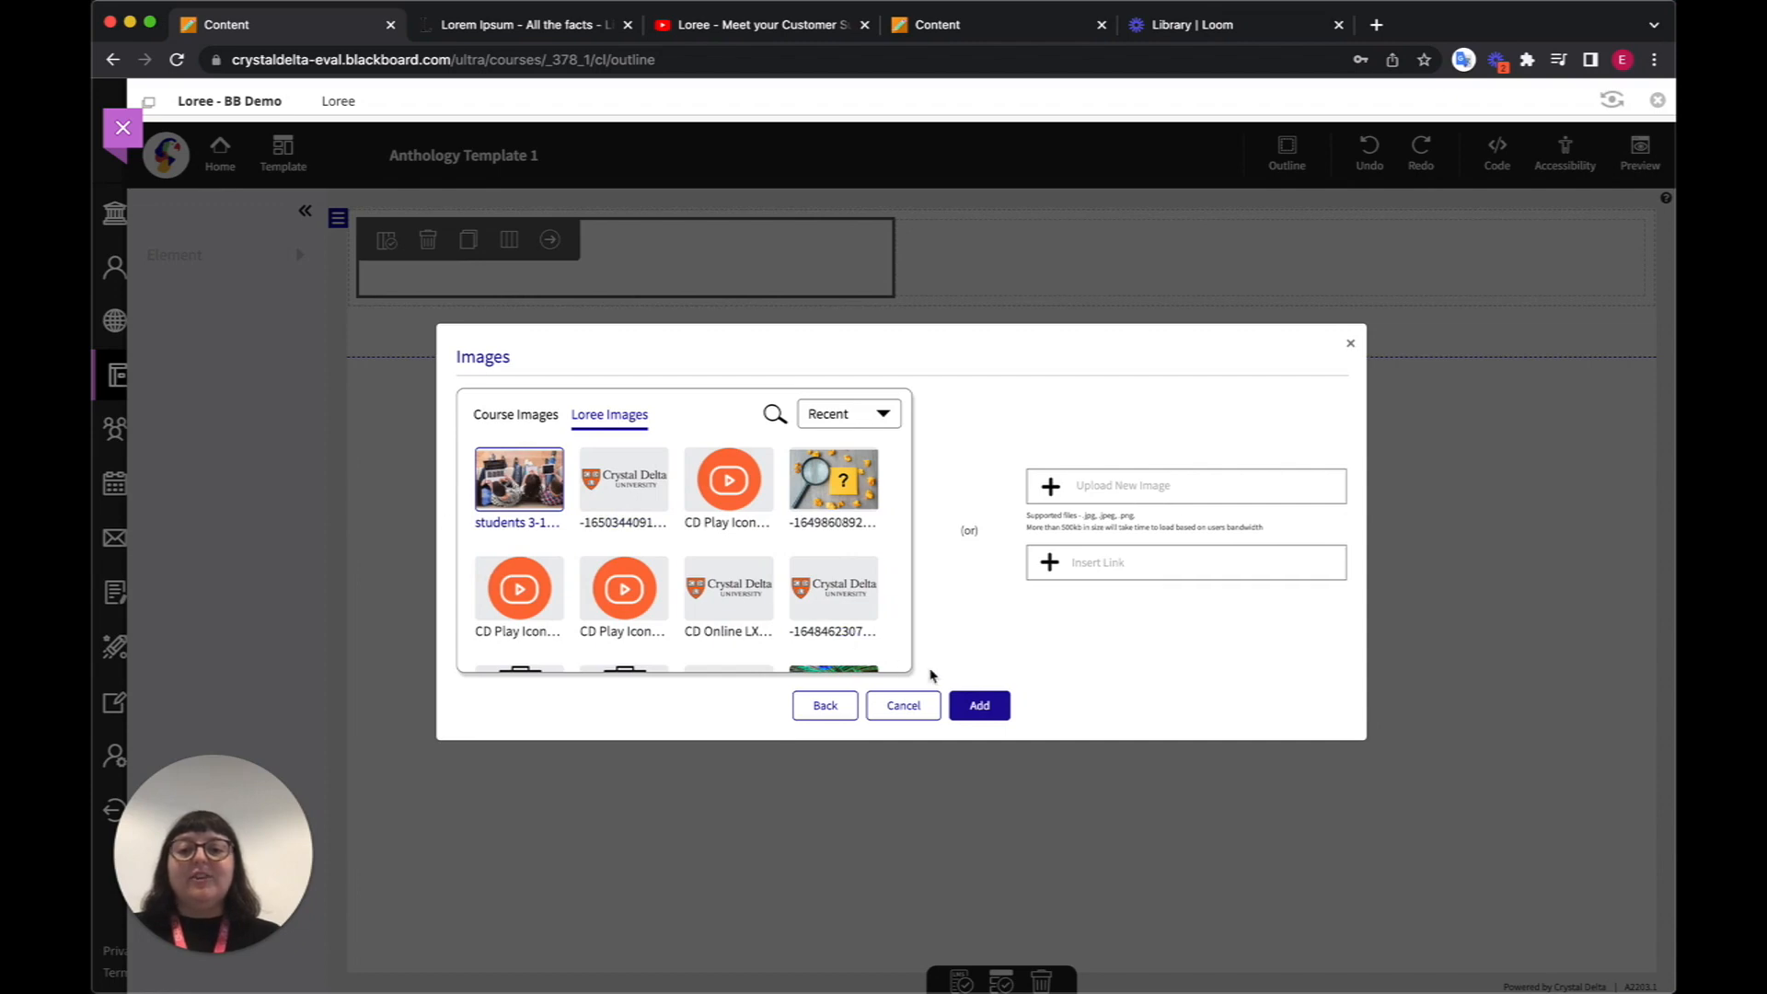
{"action": "left_click", "coordinate": [982, 709]}
- Mark the students picture as a decorative image instead of giving it alt text, and add it to the column
{"action": "left_click", "coordinate": [1085, 523]}
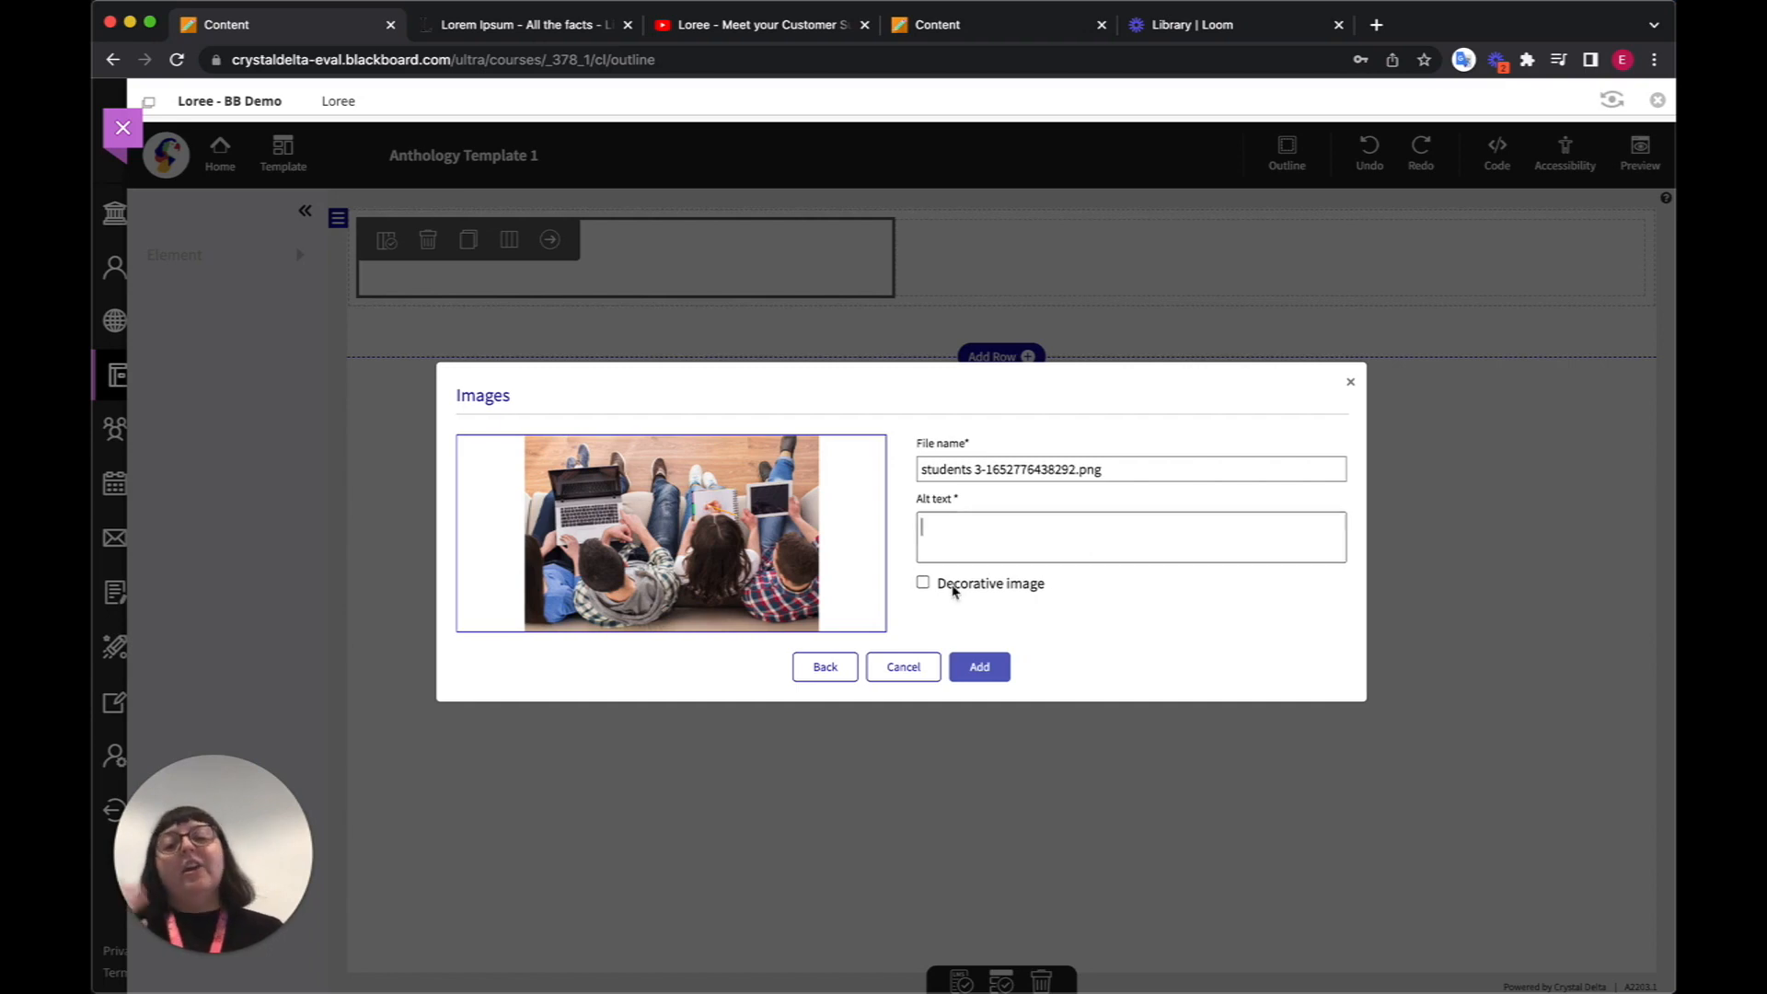
{"action": "left_click", "coordinate": [923, 583]}
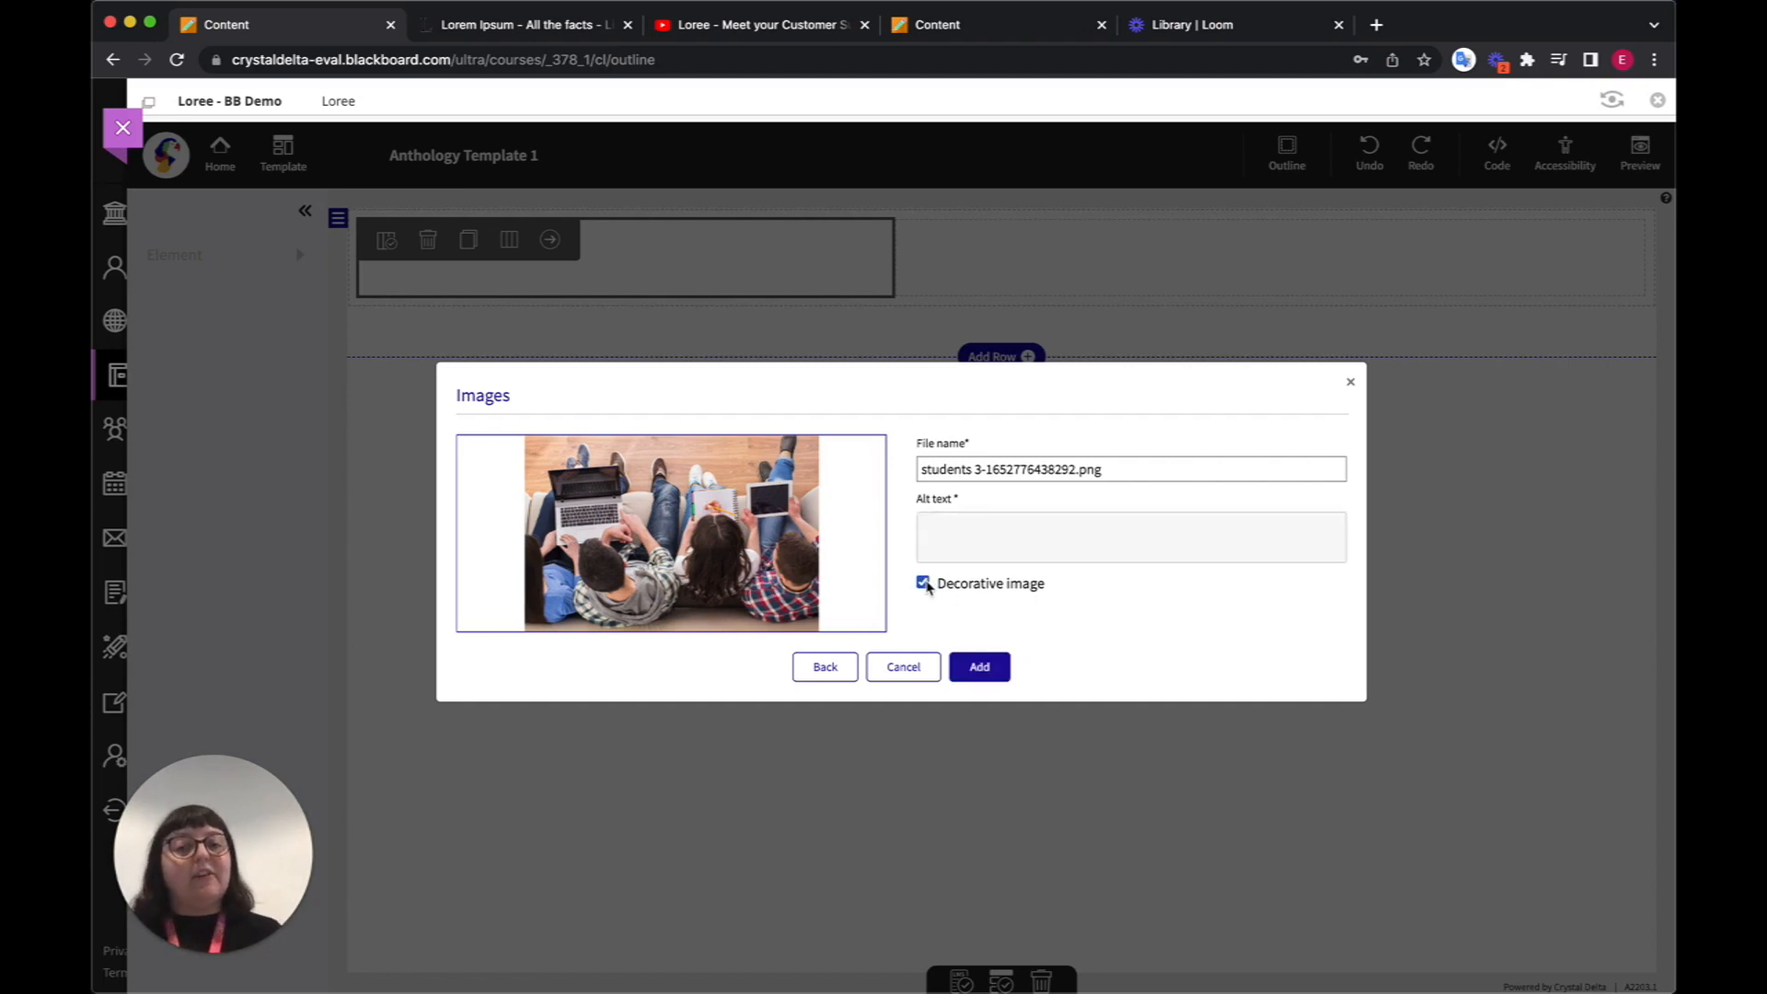
{"action": "left_click", "coordinate": [983, 667]}
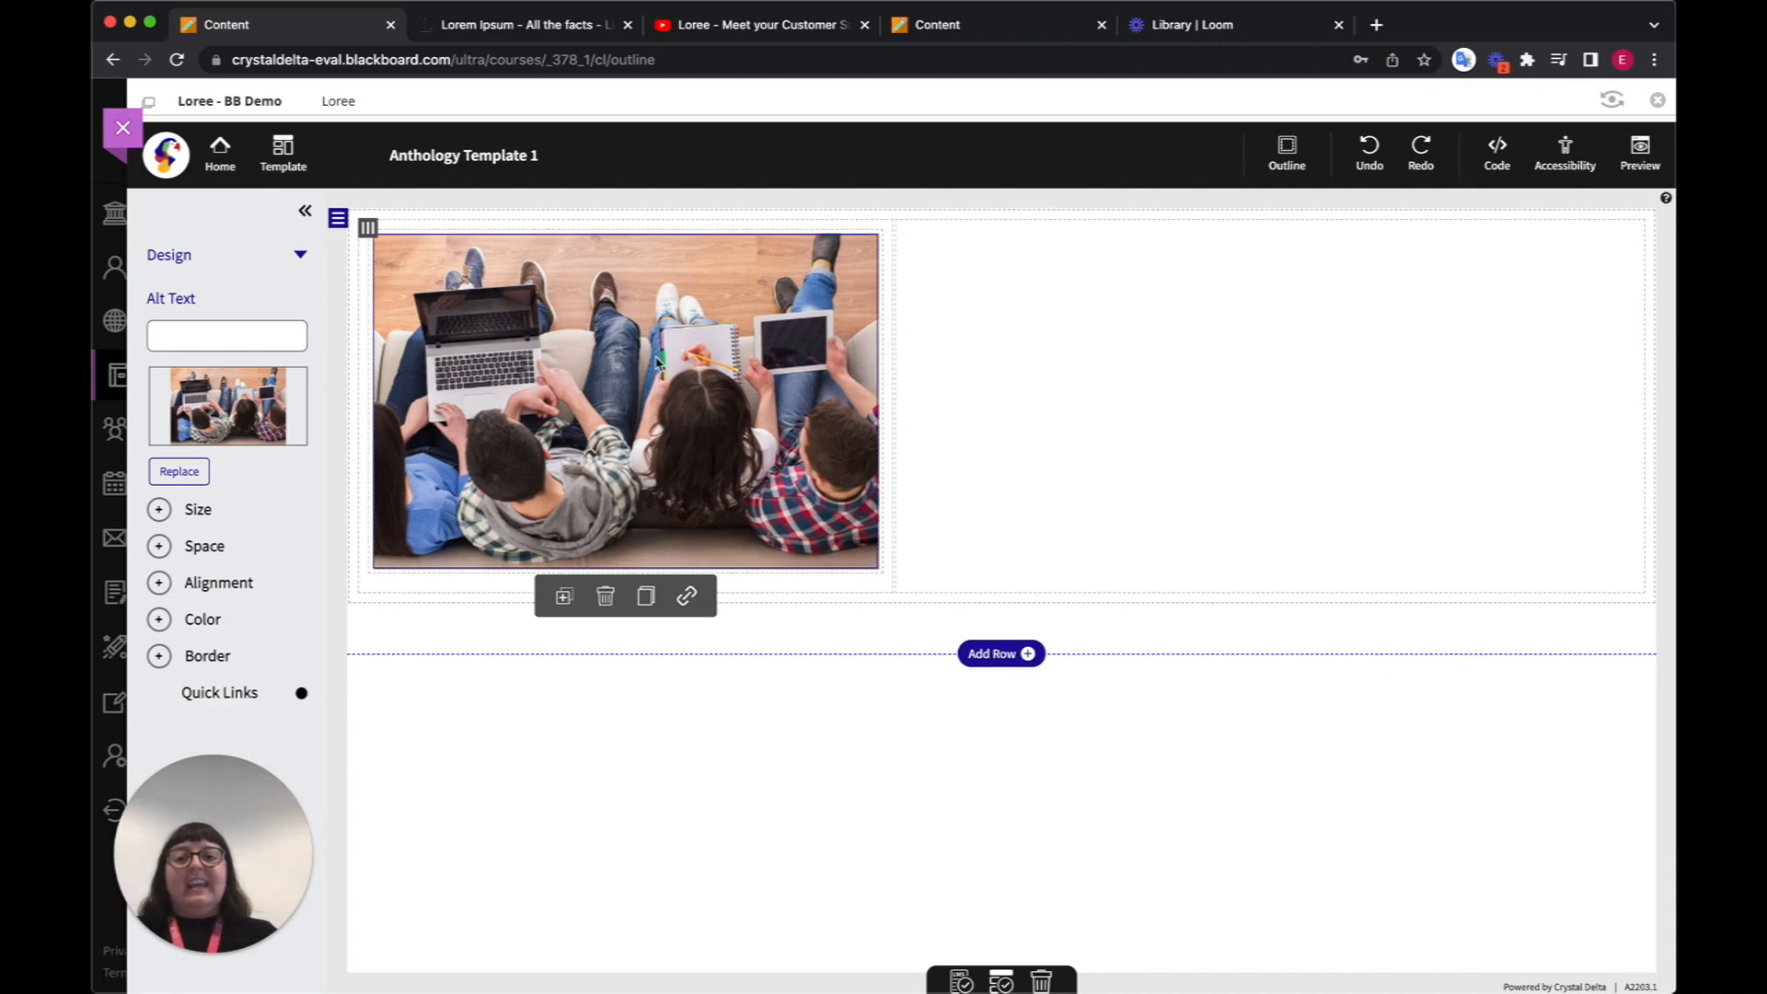
- Insert a Heading with Paragraph text element into the empty 60 column beside the image
{"action": "left_click", "coordinate": [1283, 348]}
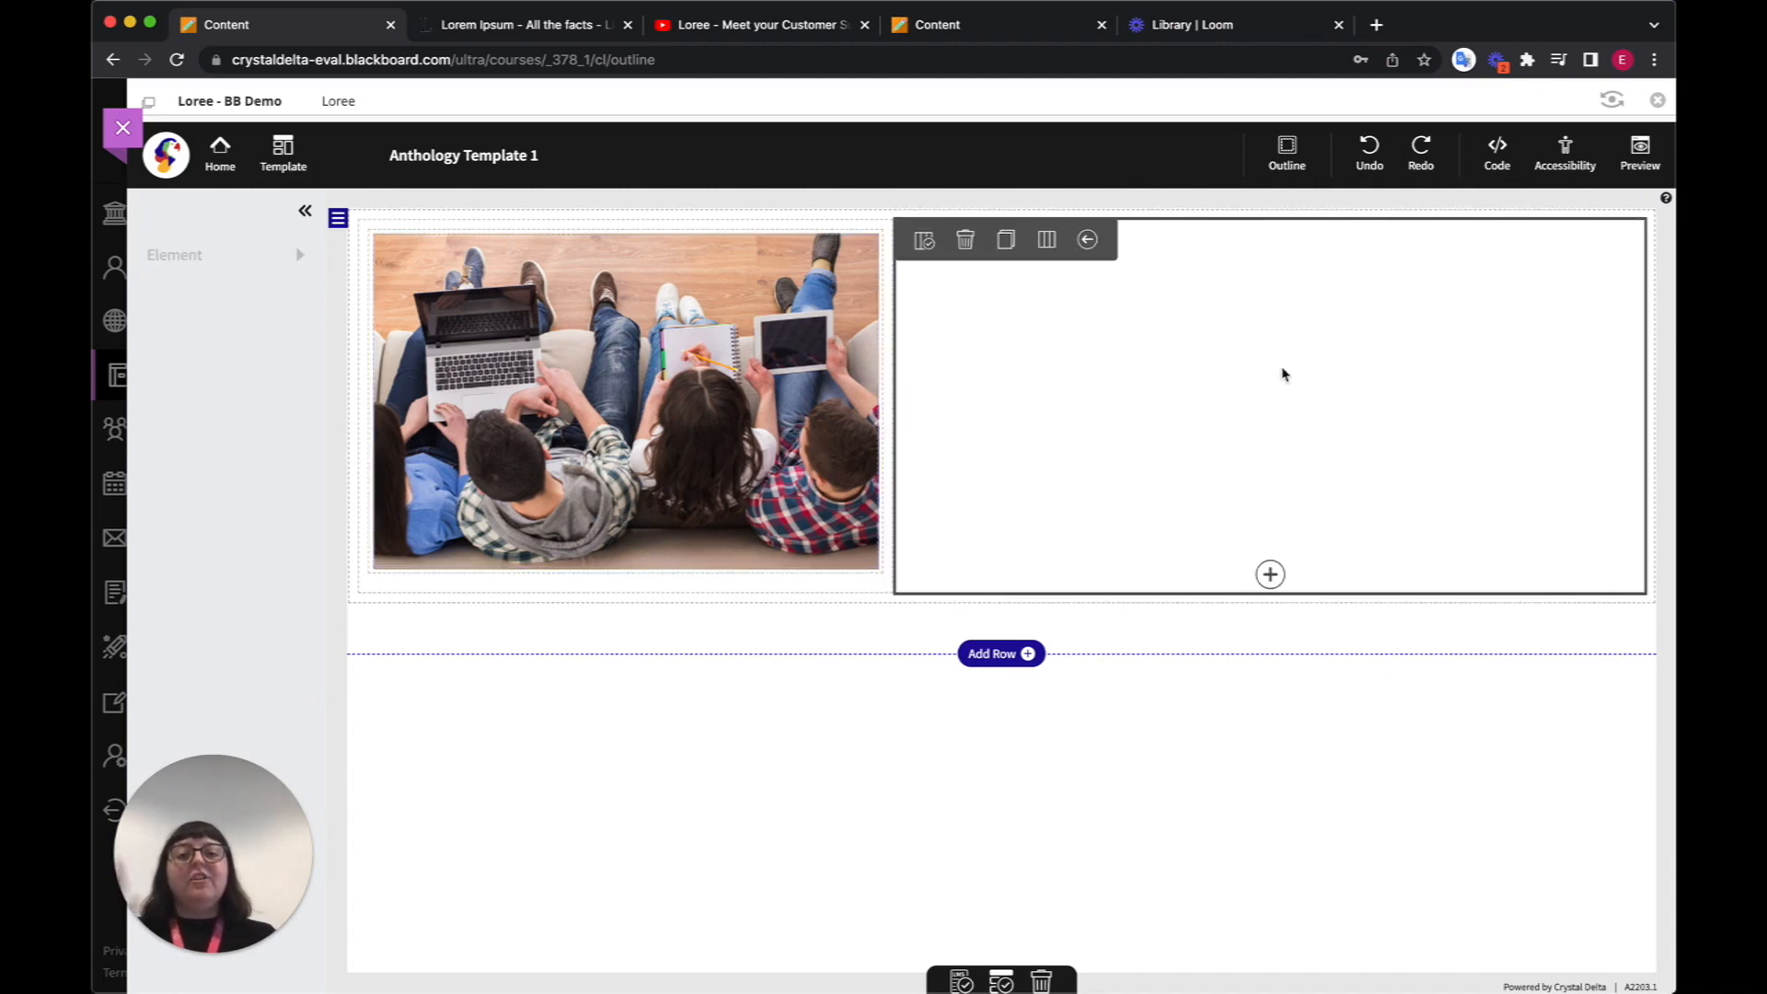
{"action": "left_click", "coordinate": [1271, 575]}
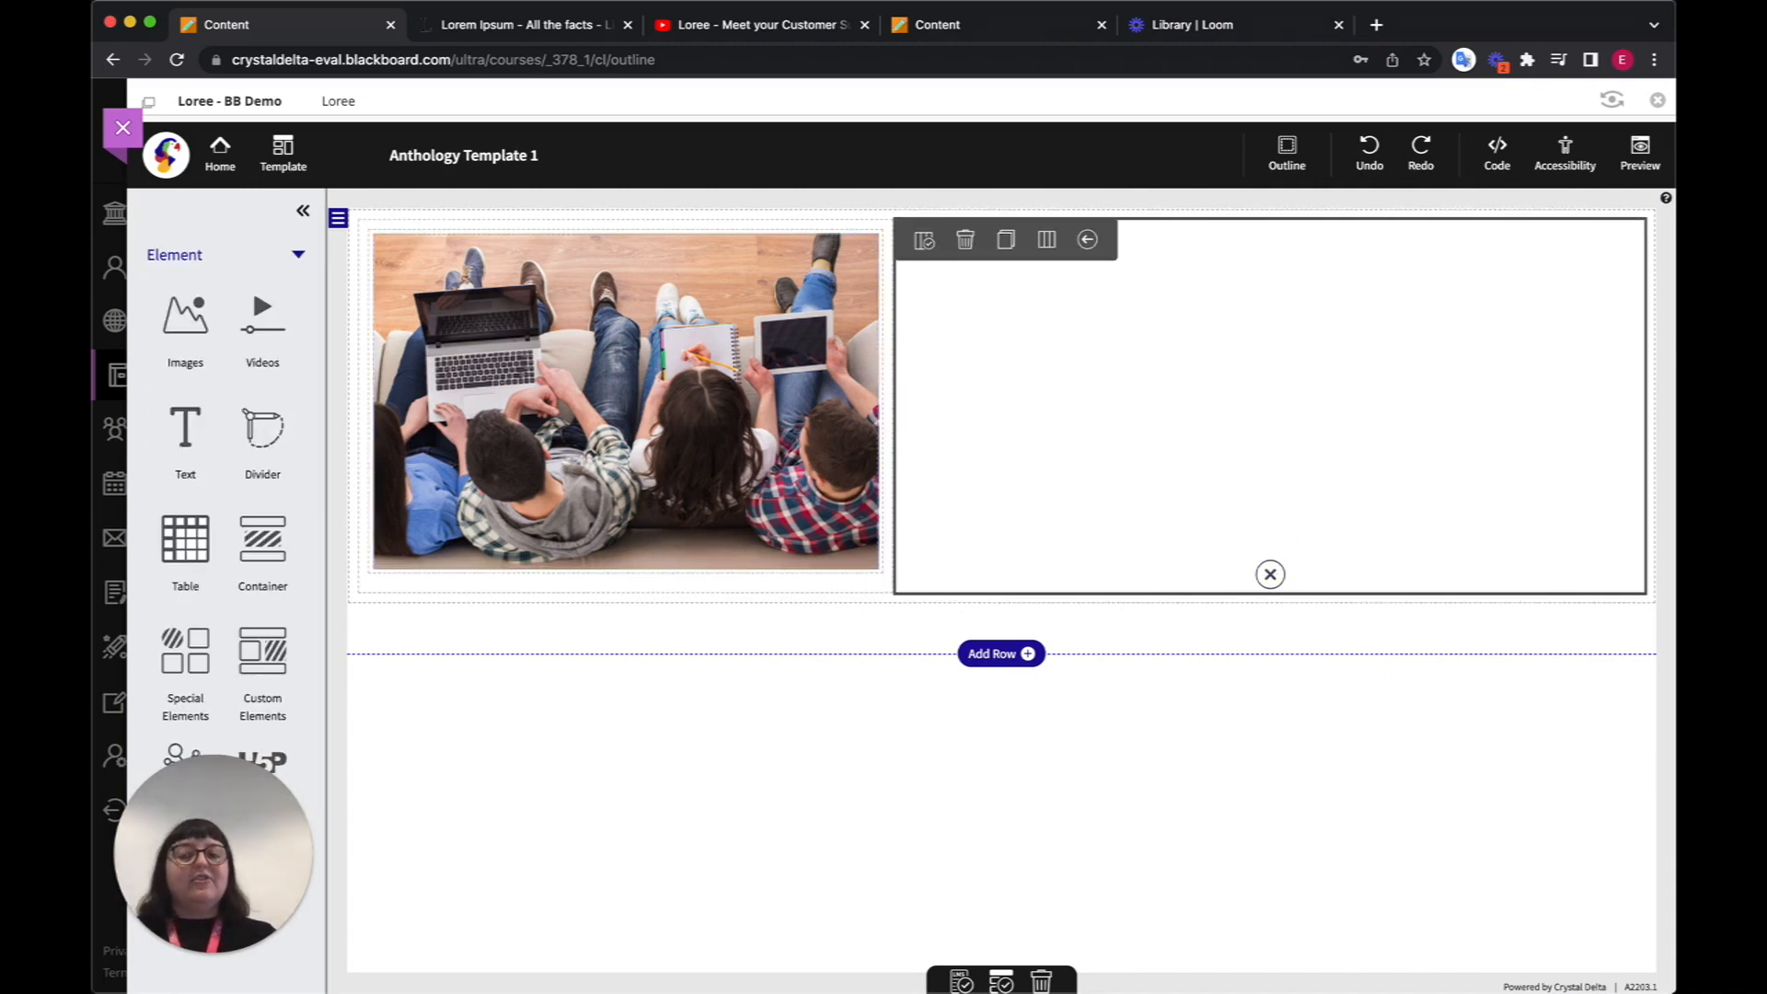
{"action": "left_click", "coordinate": [189, 440]}
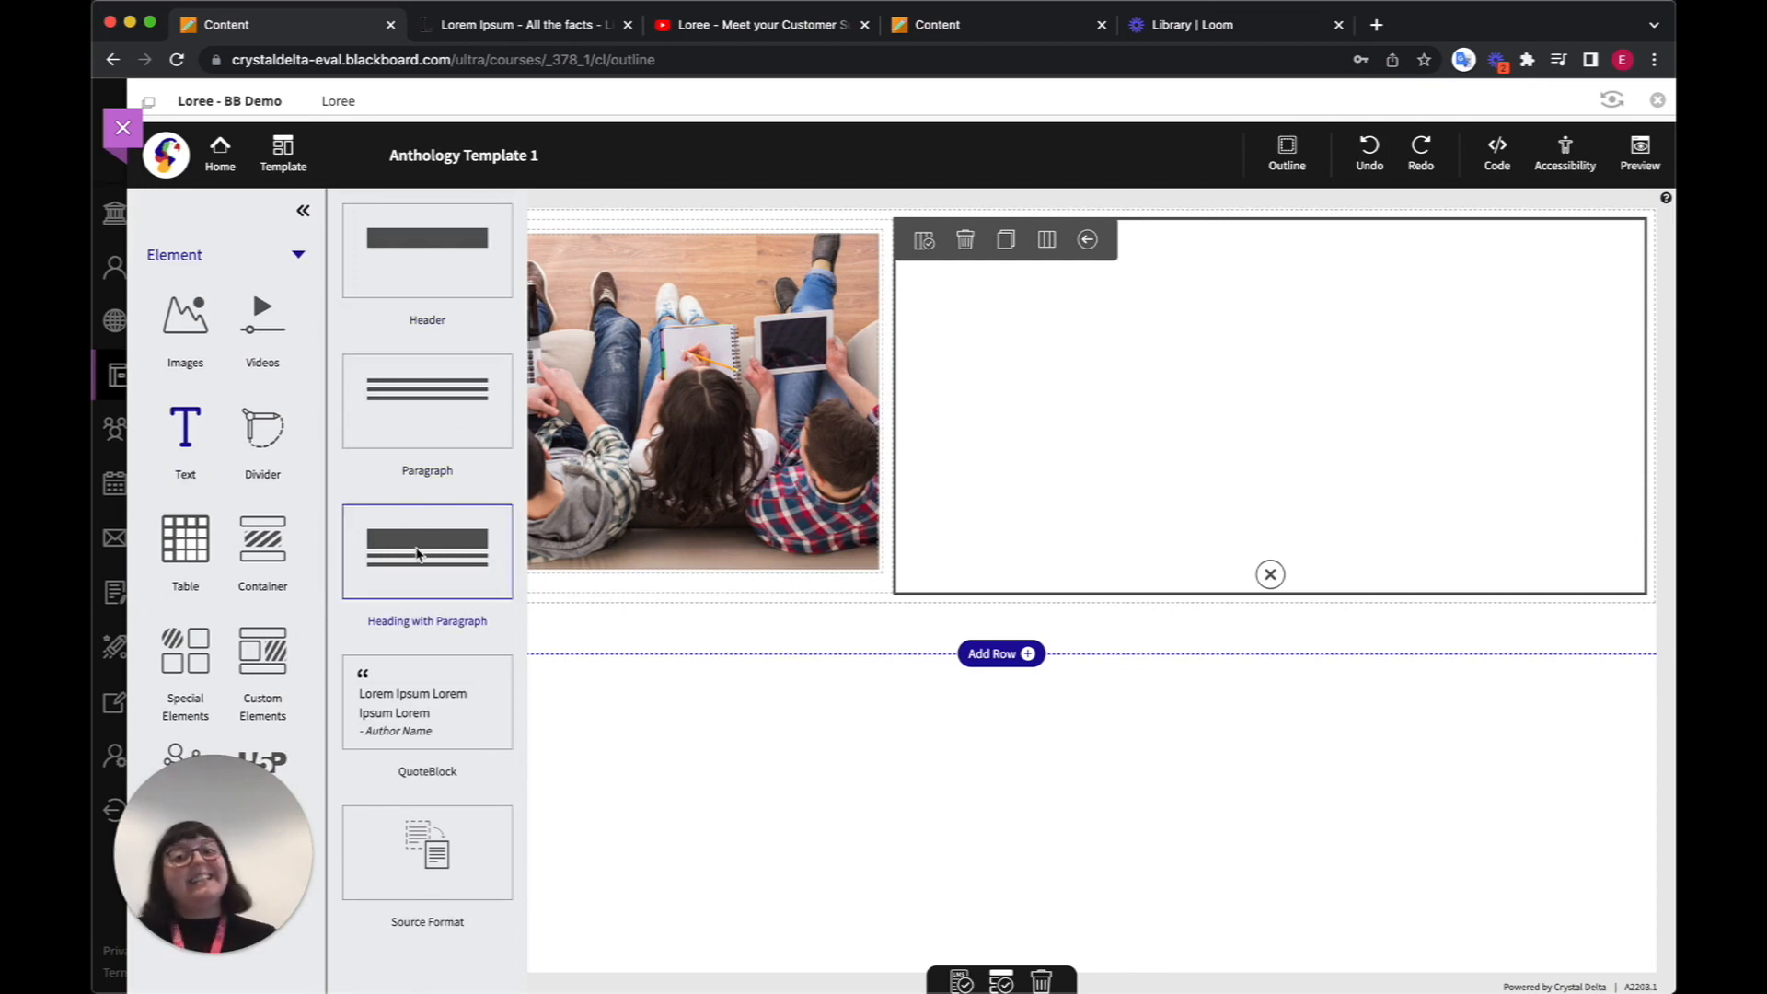
{"action": "left_click", "coordinate": [417, 553]}
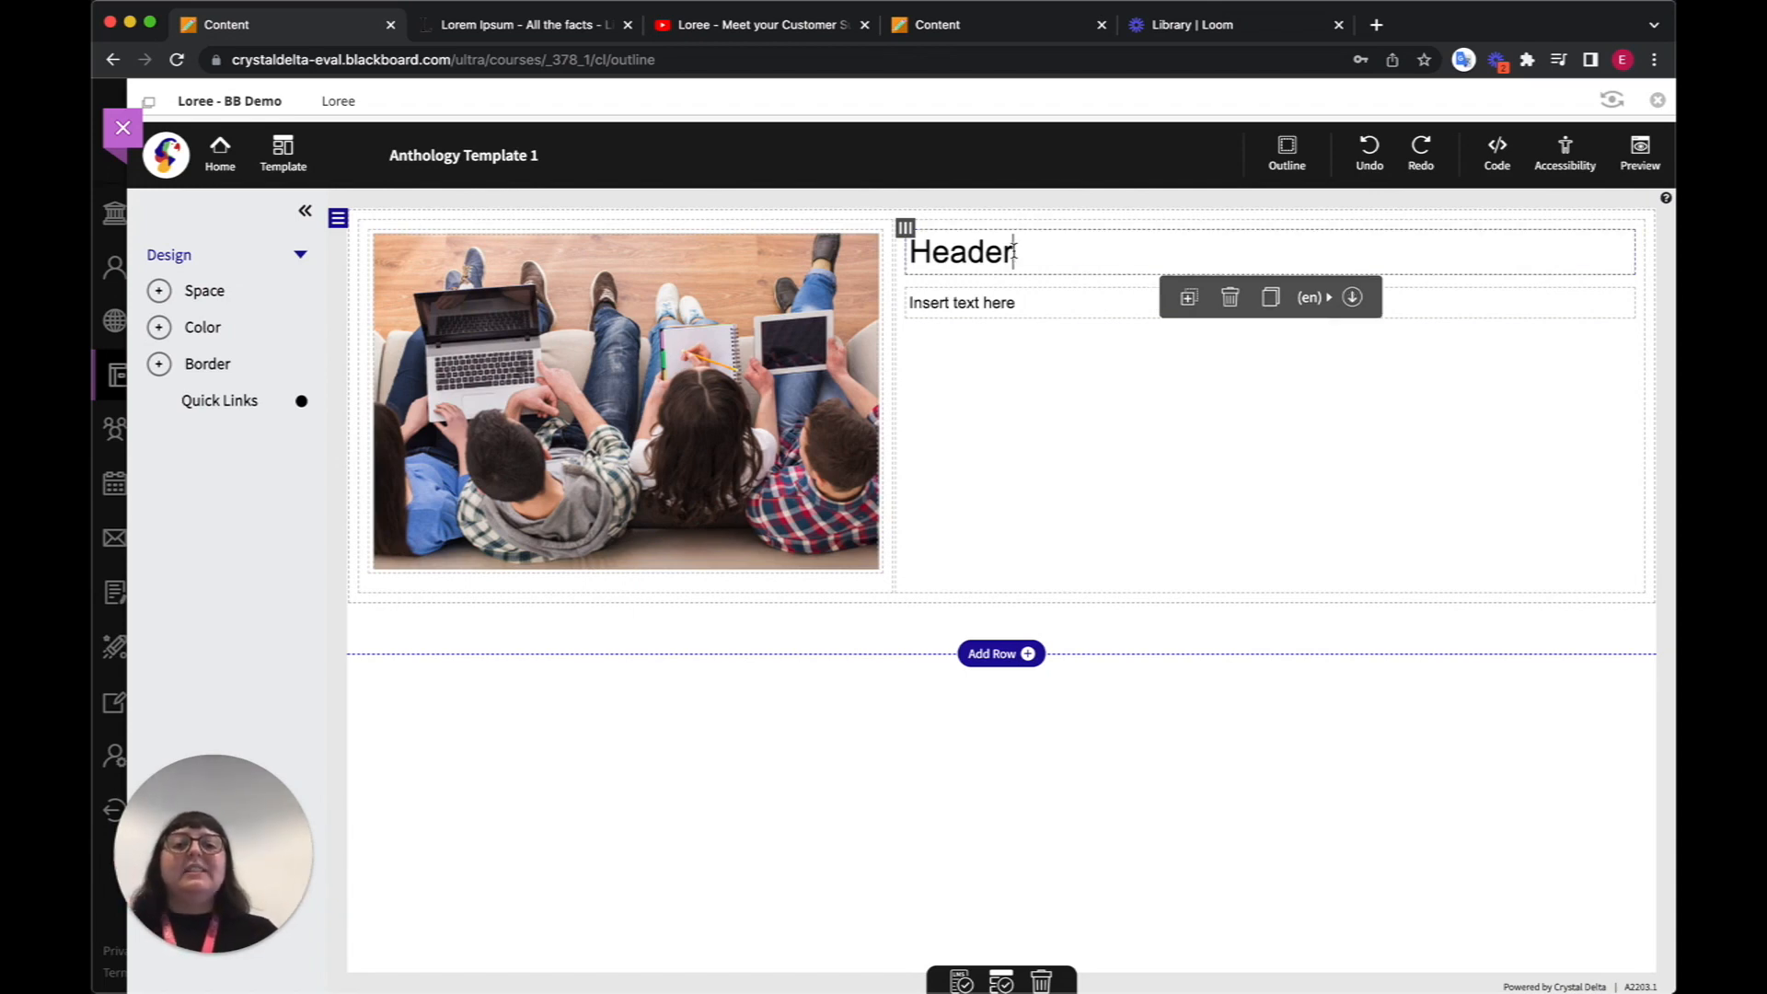
- Replace the placeholder heading text with "Welcome to Loree" and move on to the paragraph below it
{"action": "left_click_drag", "start_coordinate": [1015, 254], "coordinate": [973, 247]}
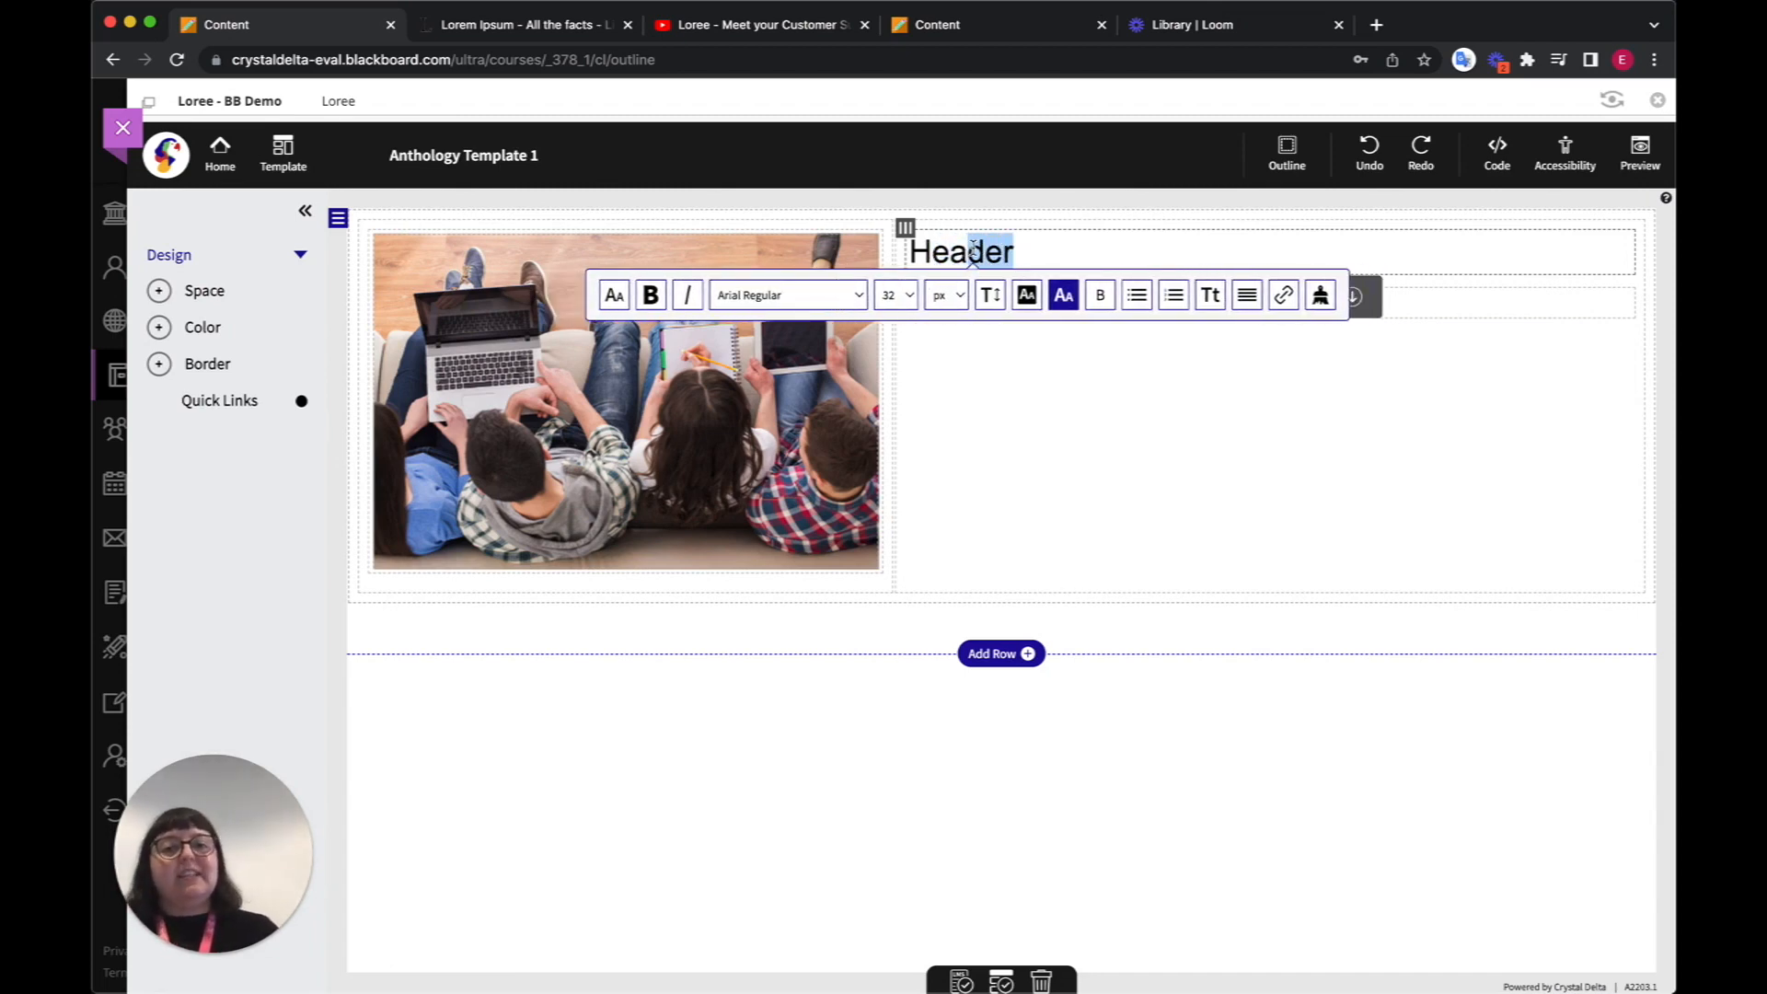
{"action": "left_click", "coordinate": [1013, 251]}
{"action": "key", "text": "BackSpace"}
{"action": "key", "text": "BackSpace"}
{"action": "key", "text": "BackSpace"}
{"action": "key", "text": "BackSpace"}
{"action": "key", "text": "BackSpace"}
{"action": "key", "text": "BackSpace"}
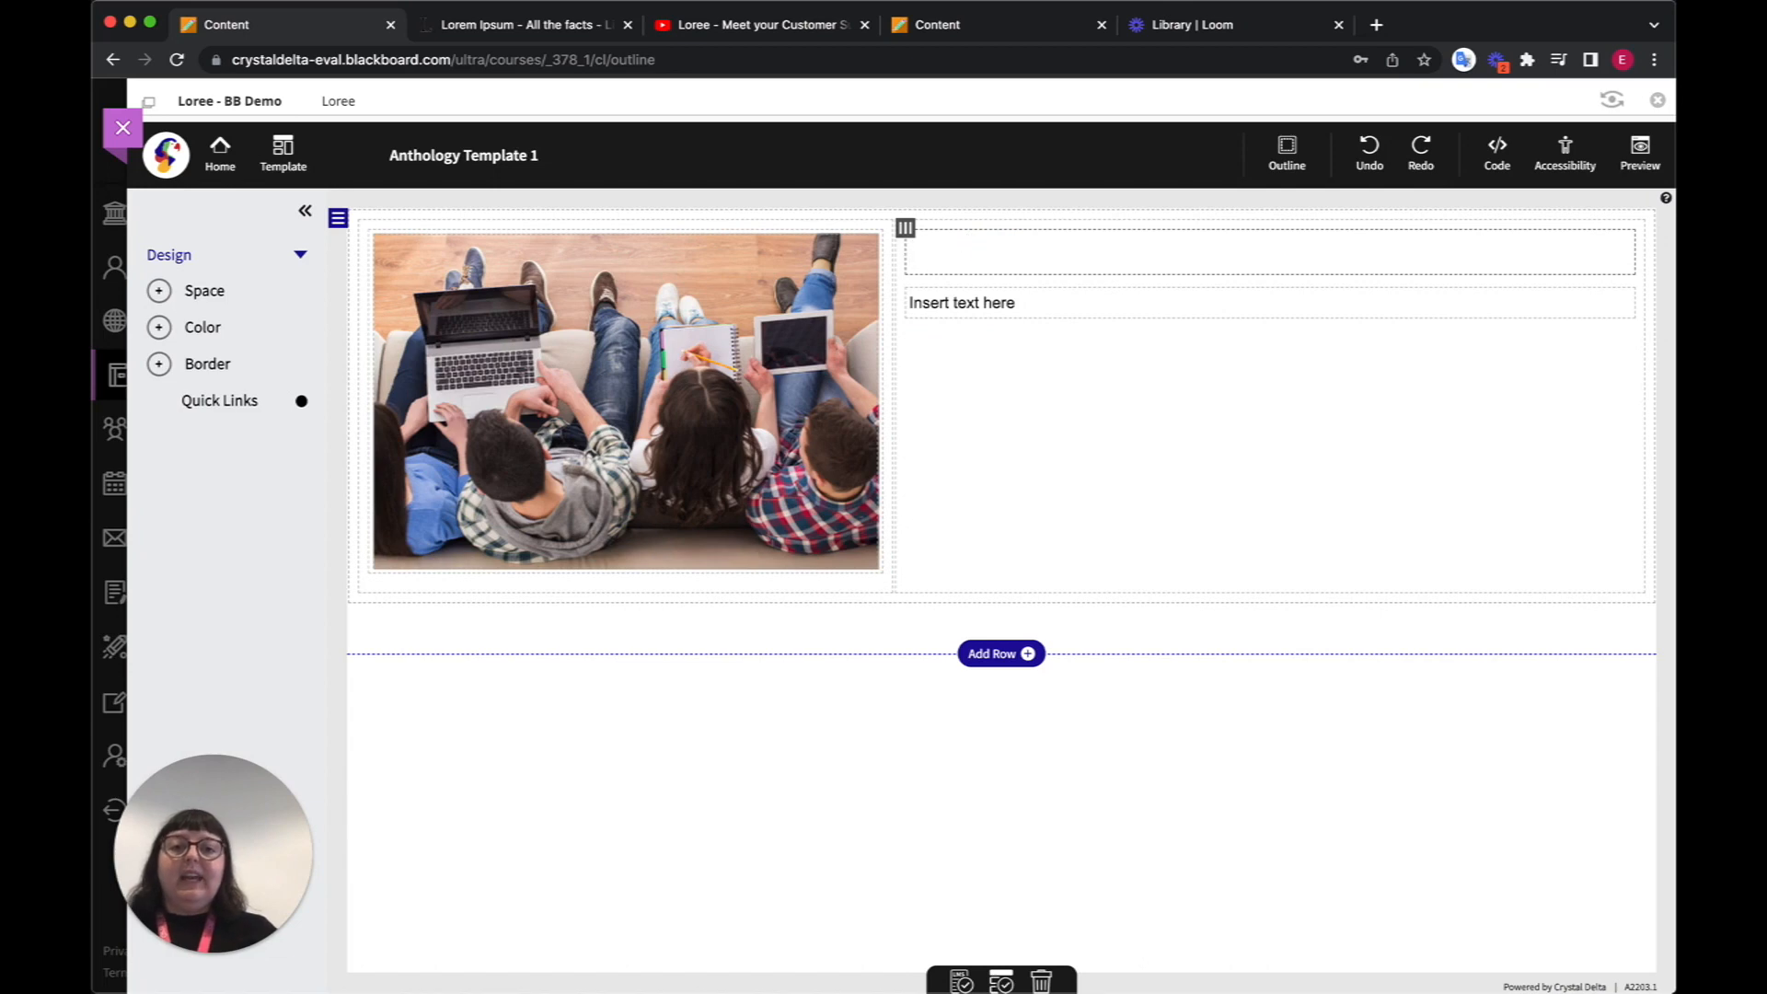
{"action": "type", "text": "Welcome to "}
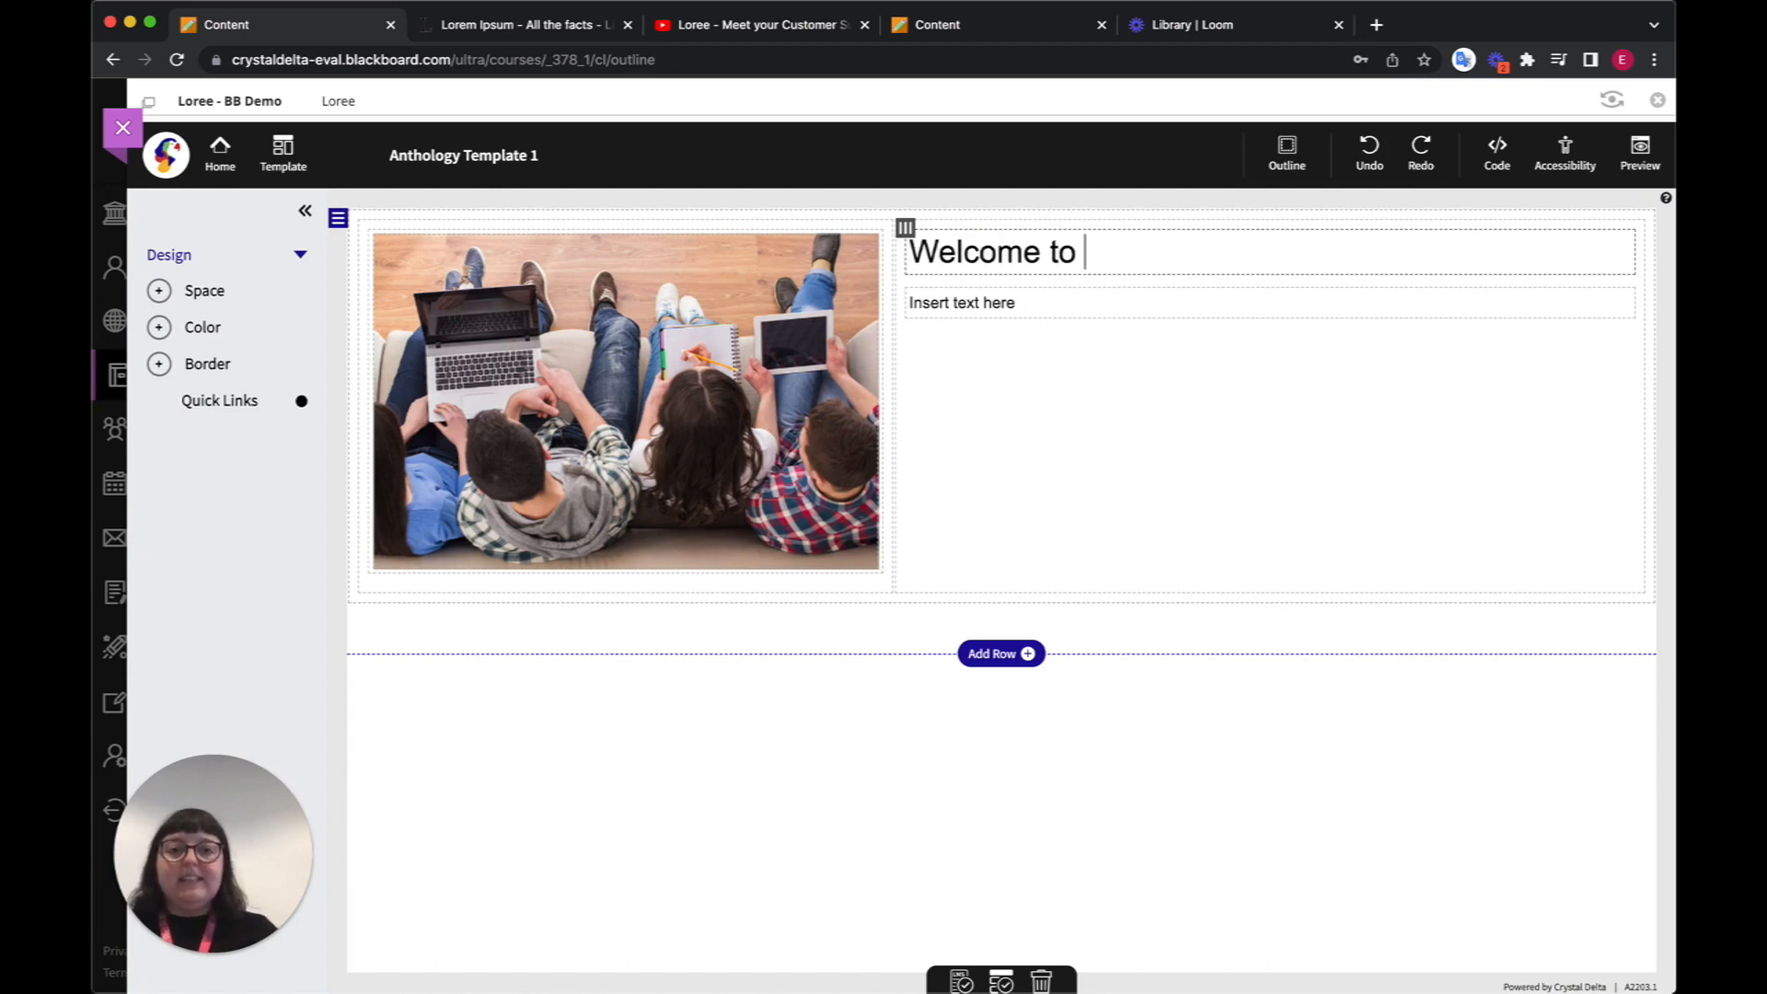
{"action": "type", "text": "Loree"}
{"action": "left_click", "coordinate": [1084, 301]}
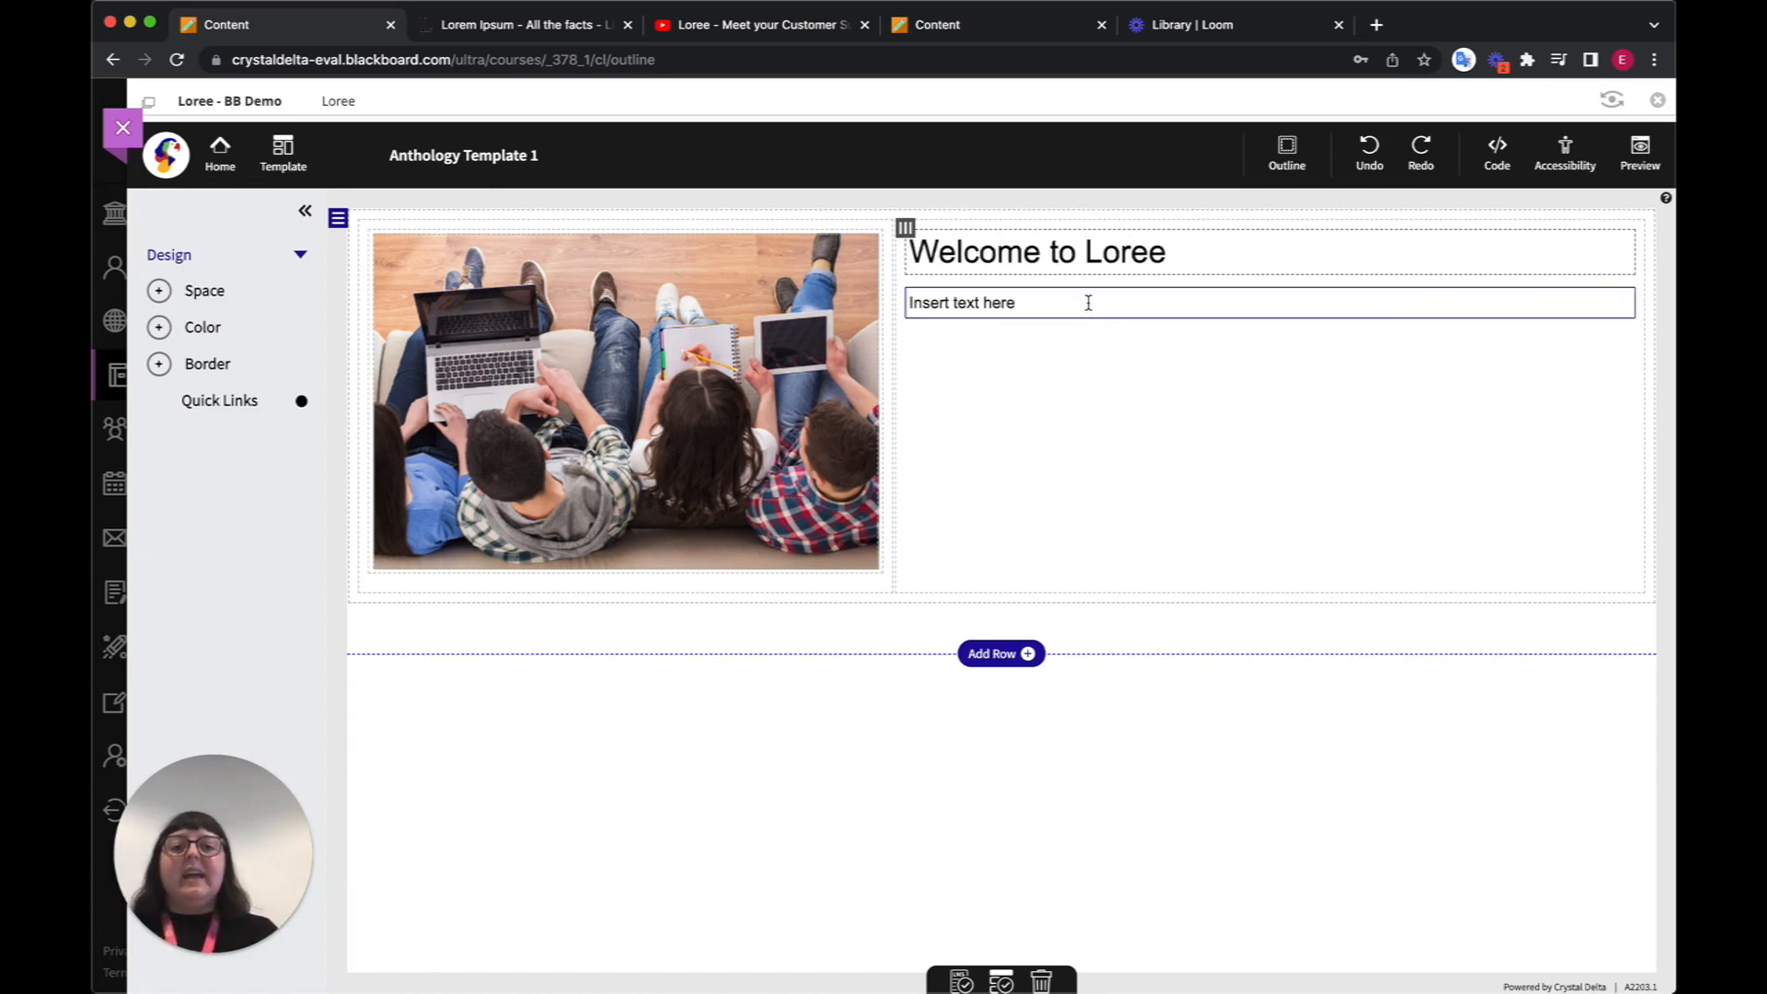
- Copy the "What is Lorem Ipsum?" paragraph from lipsum.com and replace the "Insert text here" placeholder under the Loree heading with it
{"action": "left_click", "coordinate": [564, 27]}
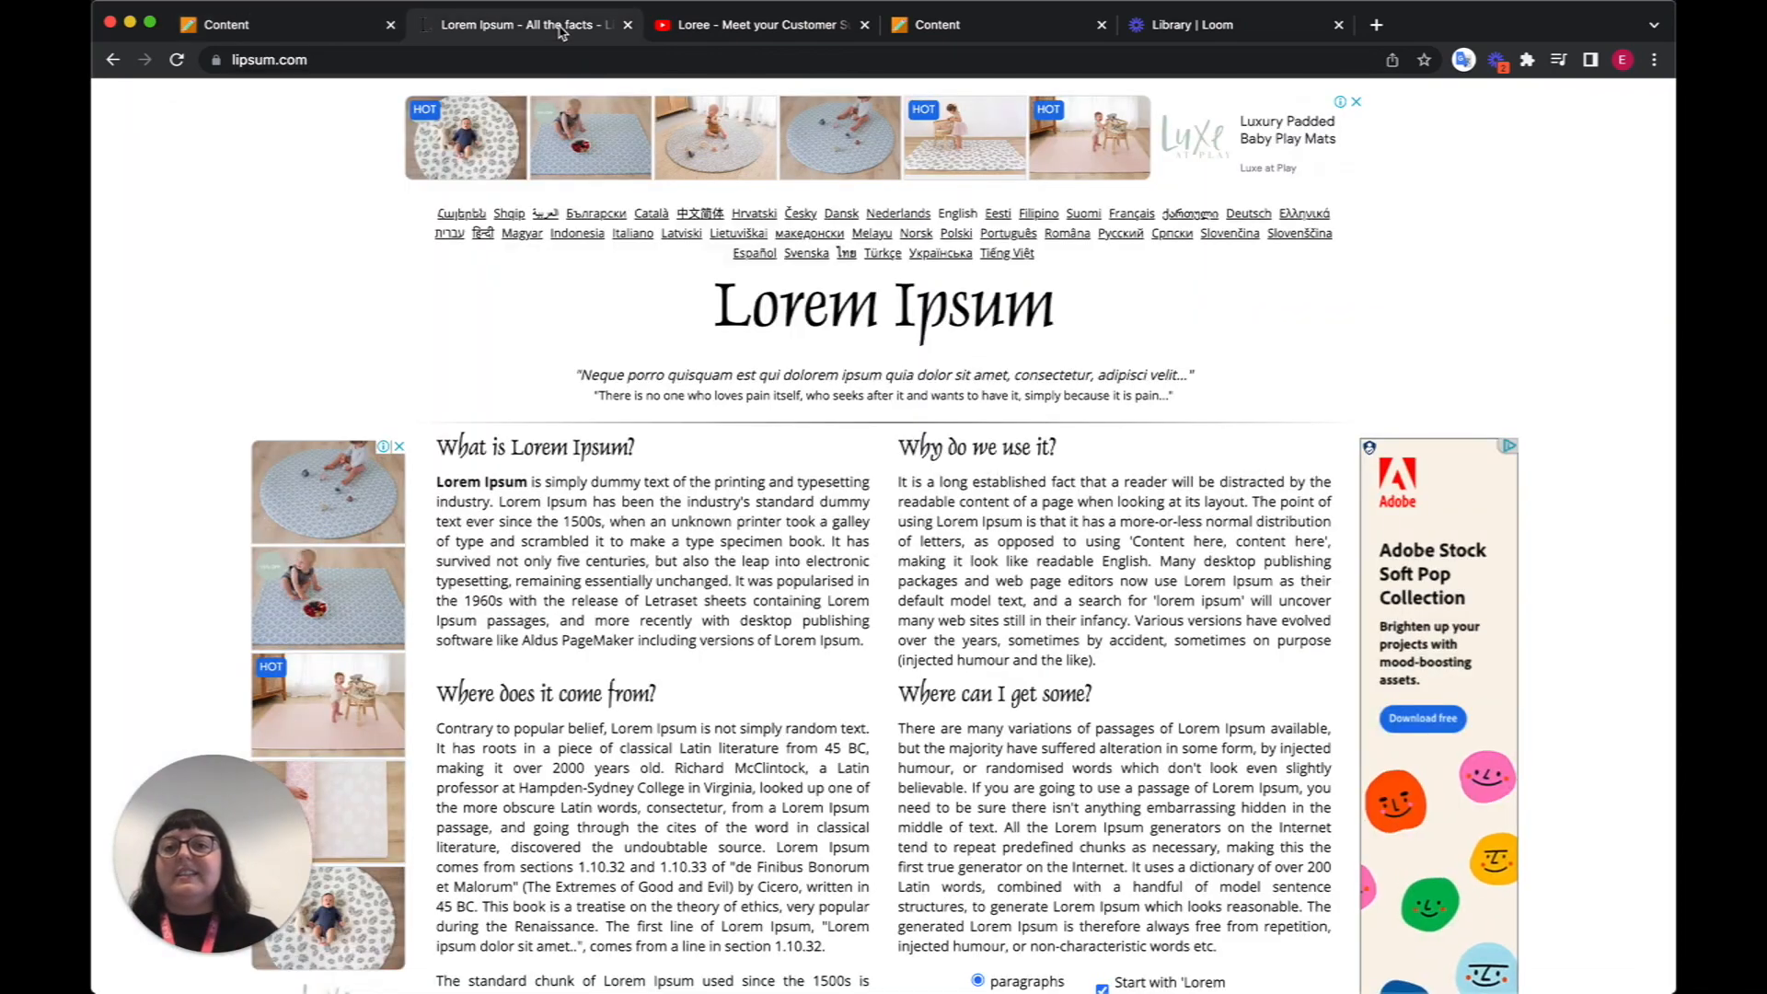
{"action": "triple_click", "coordinate": [558, 538]}
{"action": "key", "text": "super+c"}
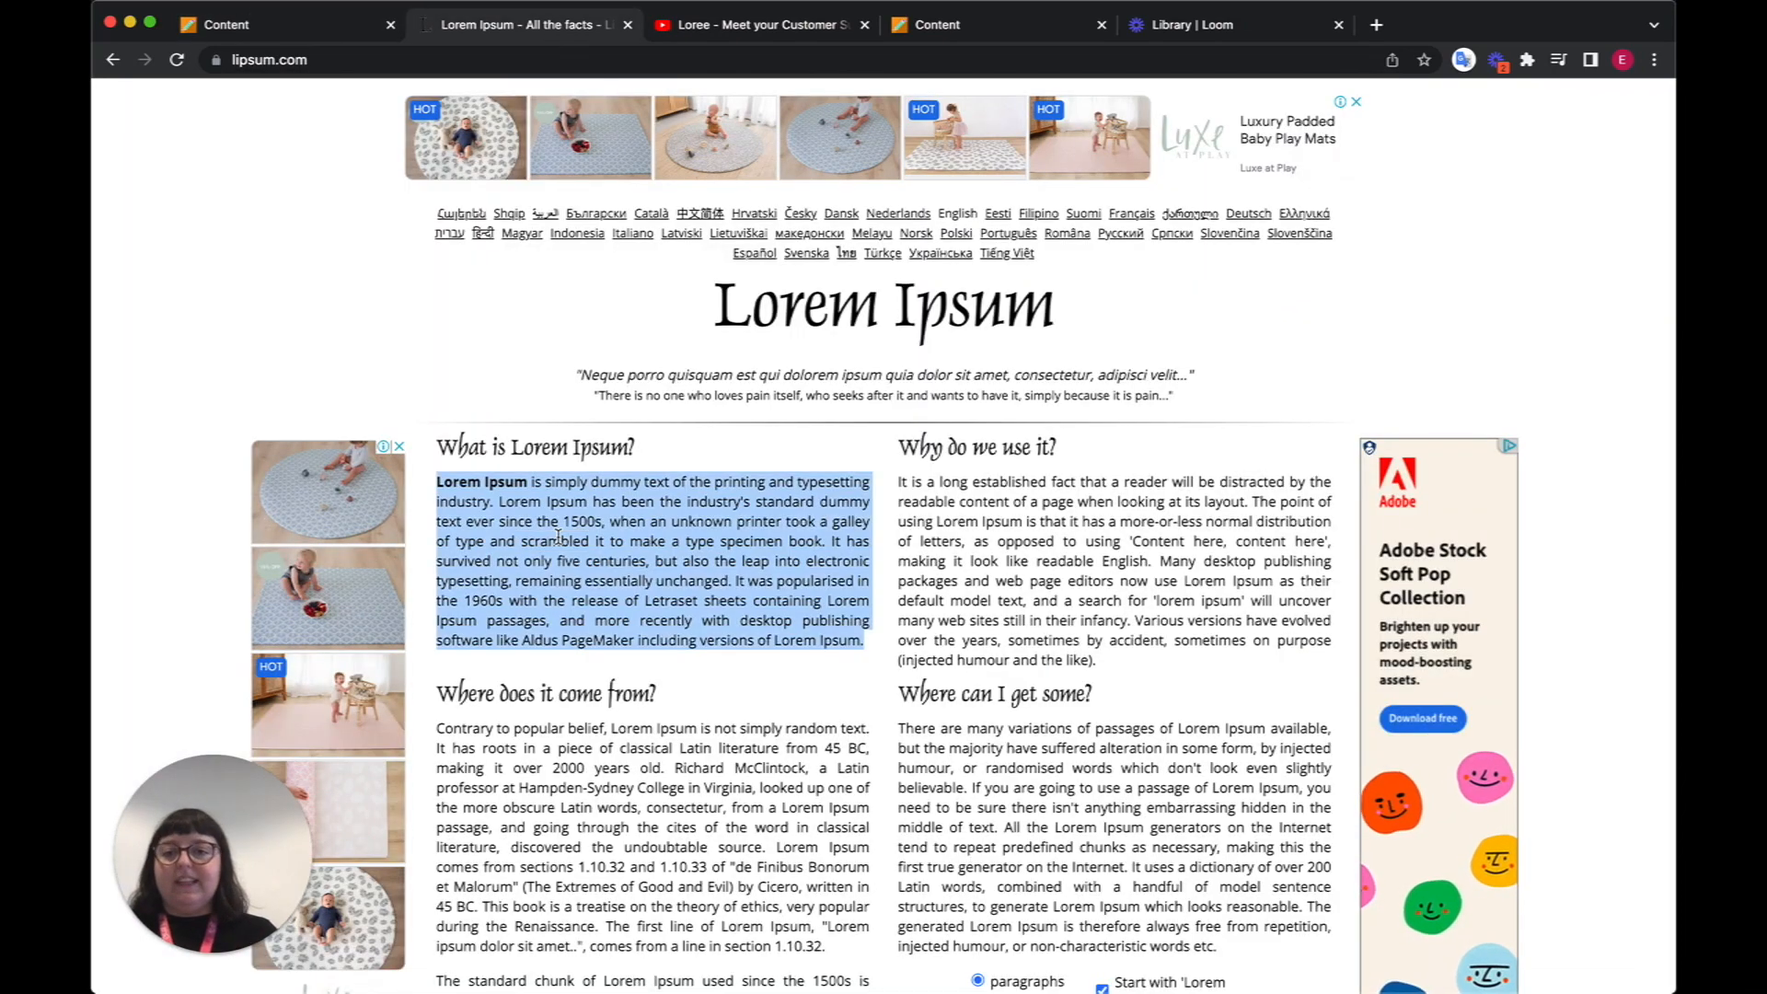
{"action": "left_click", "coordinate": [221, 25]}
{"action": "triple_click", "coordinate": [1010, 305]}
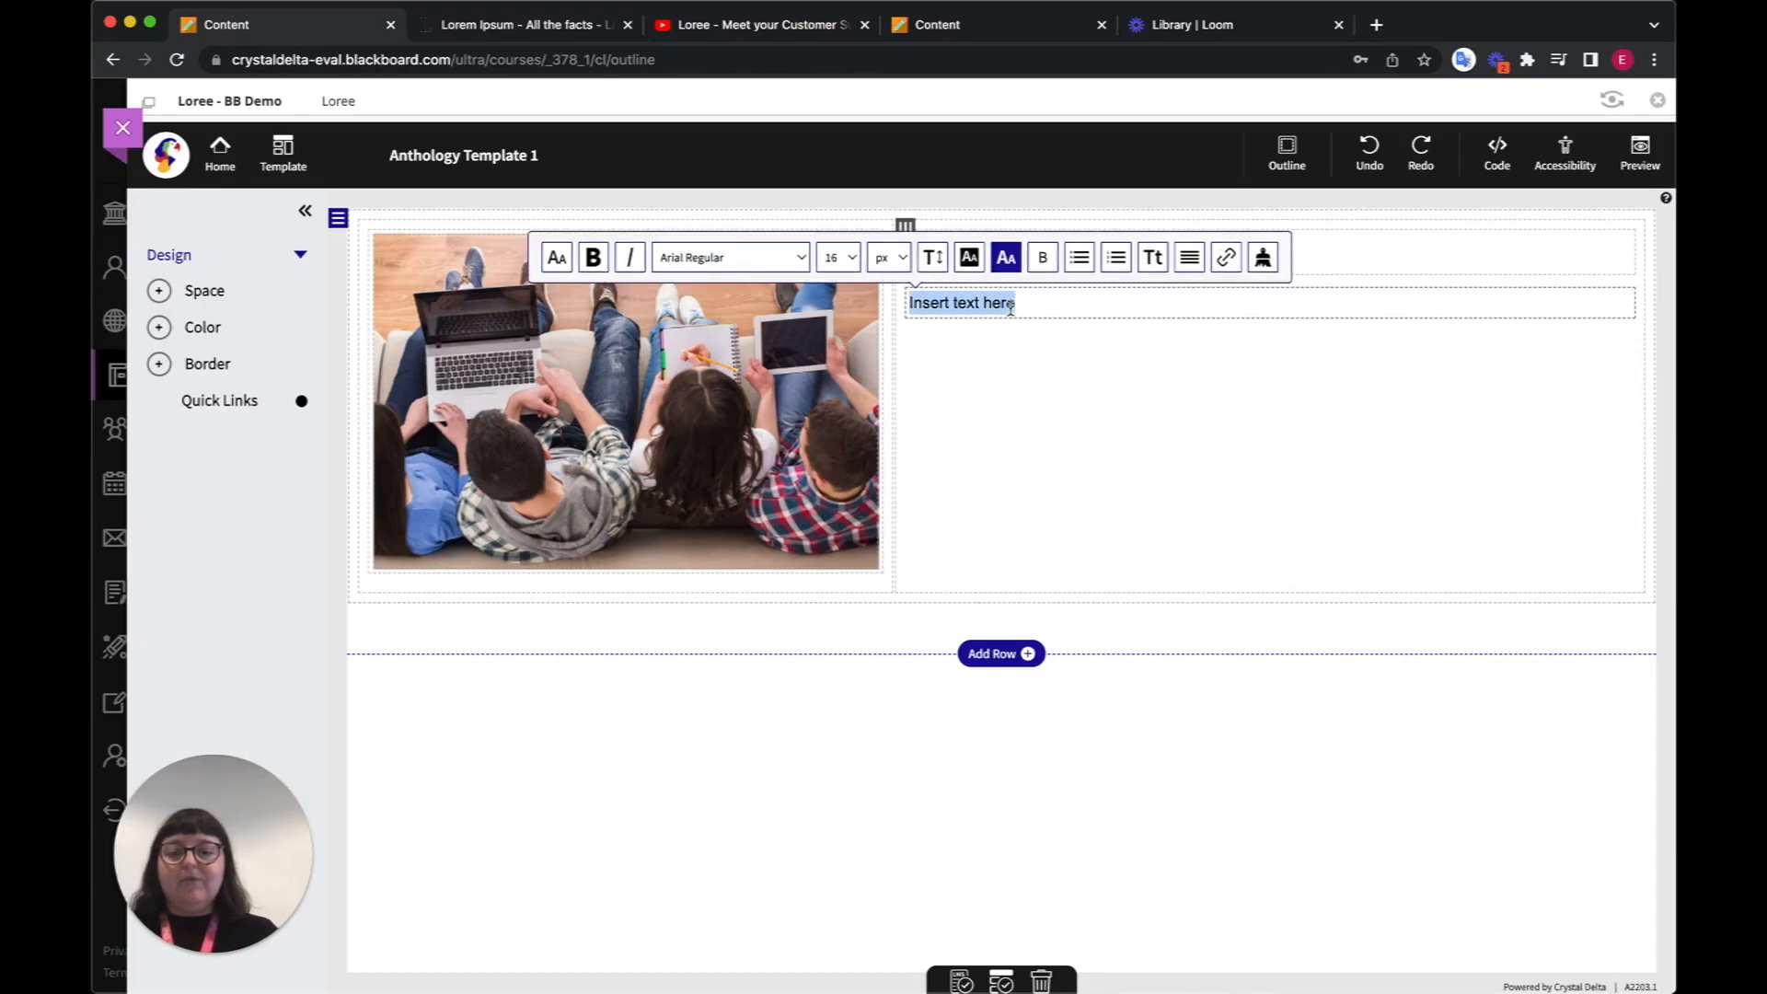
{"action": "key", "text": "super+v"}
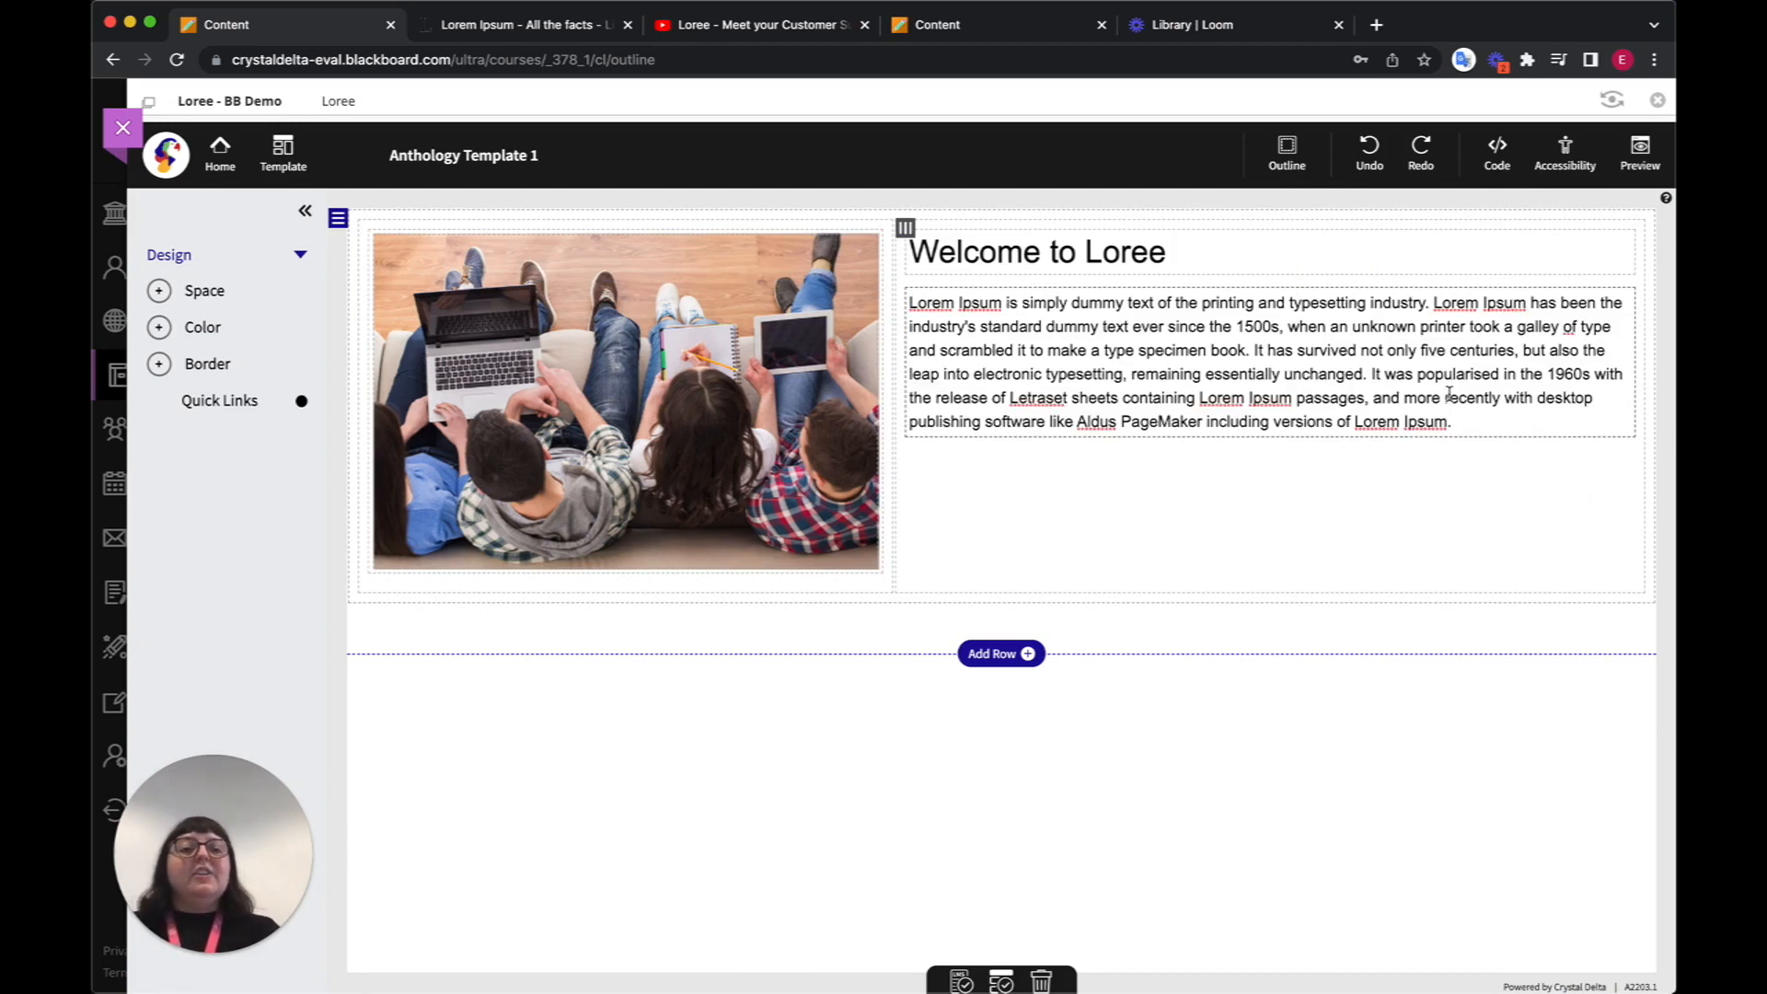
{"action": "left_click_drag", "start_coordinate": [1450, 397], "coordinate": [1011, 379]}
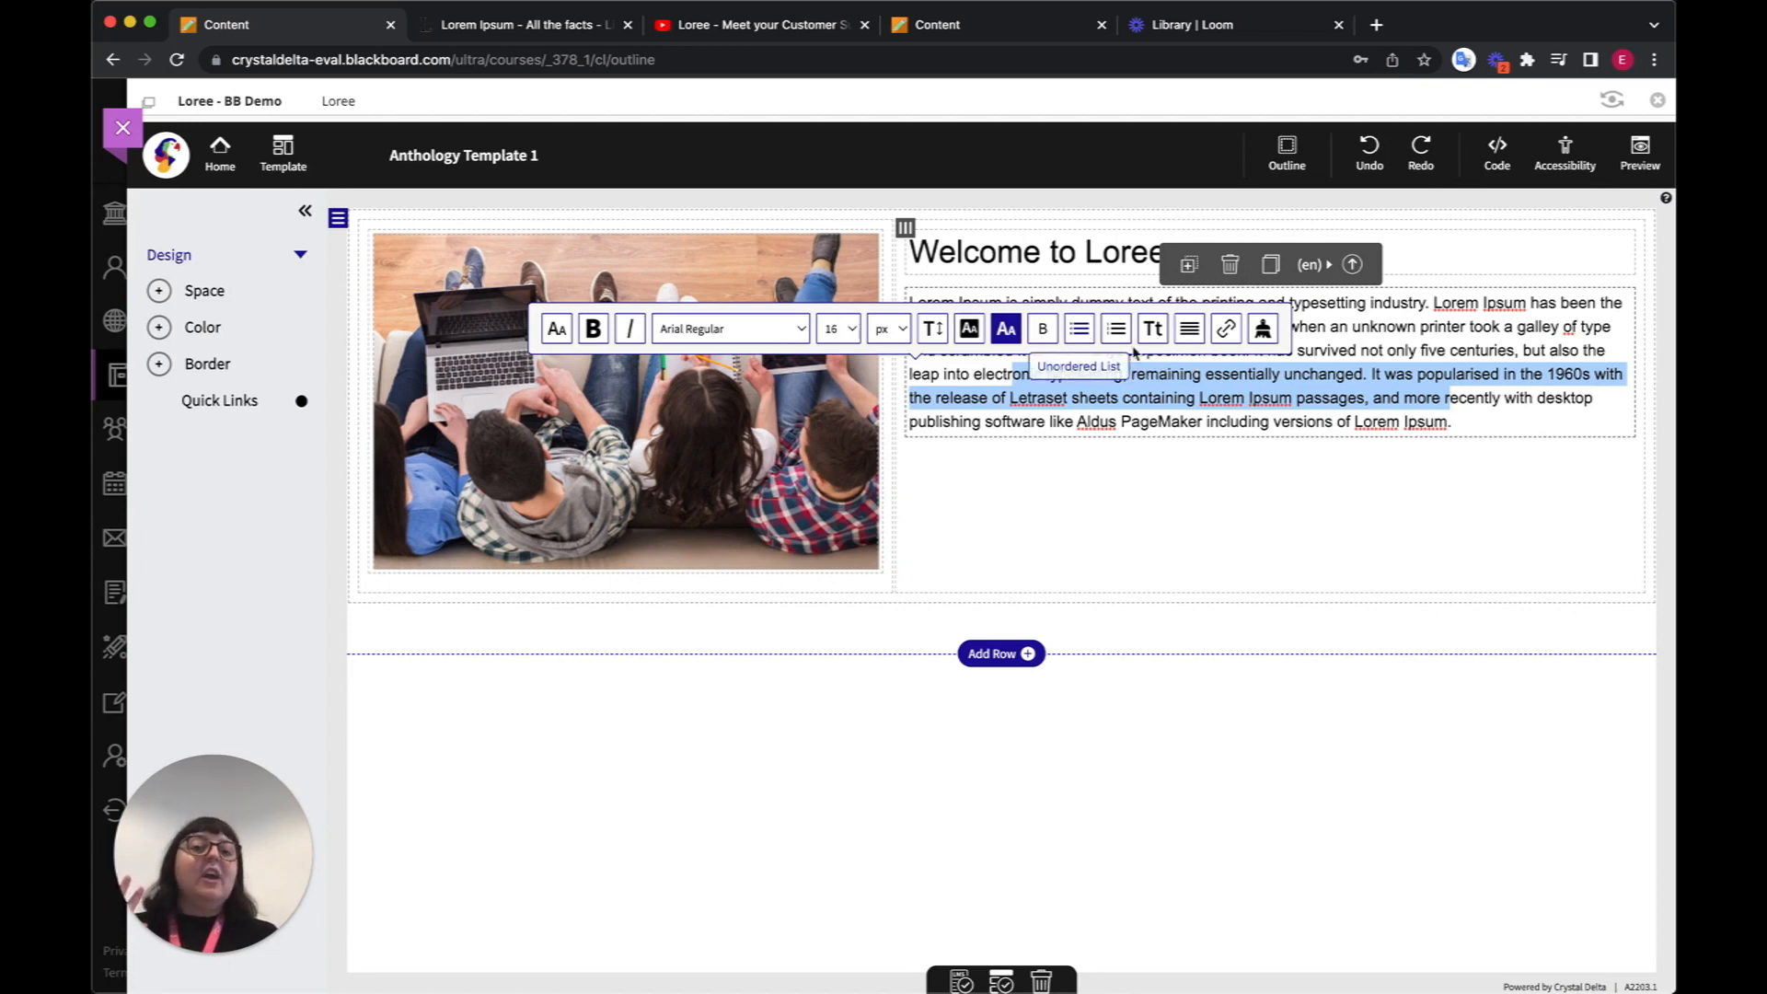
{"action": "left_click", "coordinate": [1469, 426]}
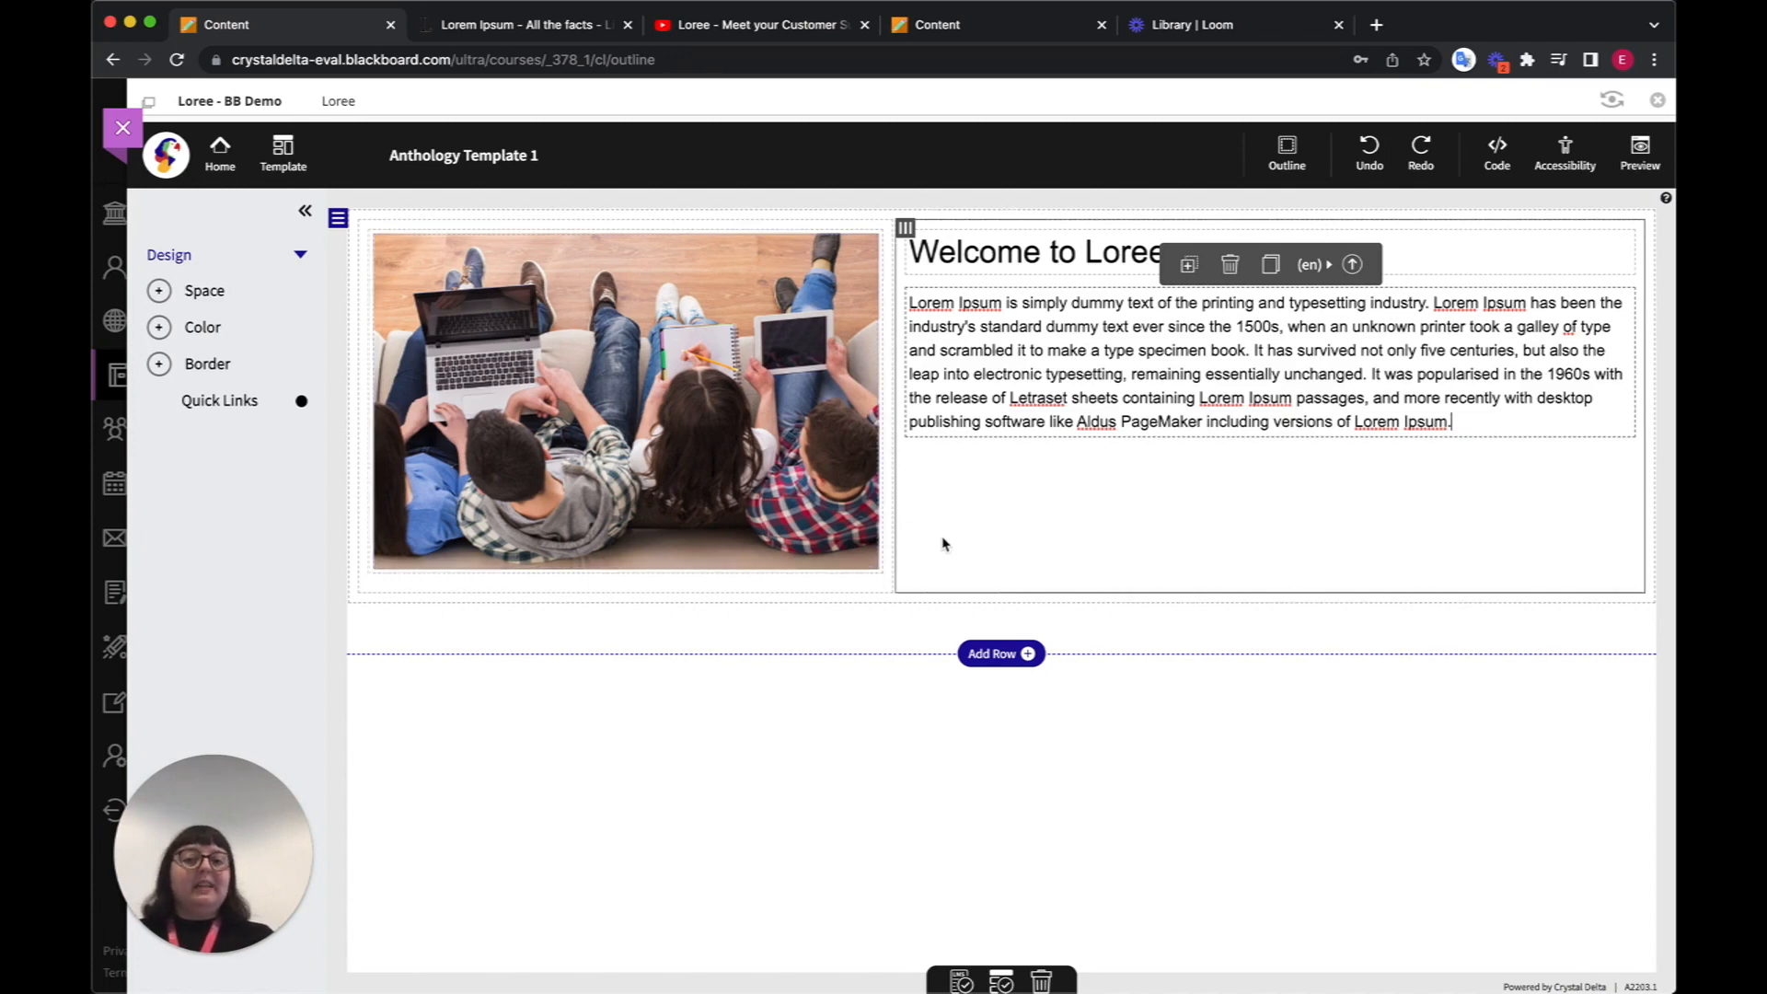
- Duplicate the image and text row, and move the copy's image column to the right of its text column
{"action": "left_click", "coordinate": [685, 605]}
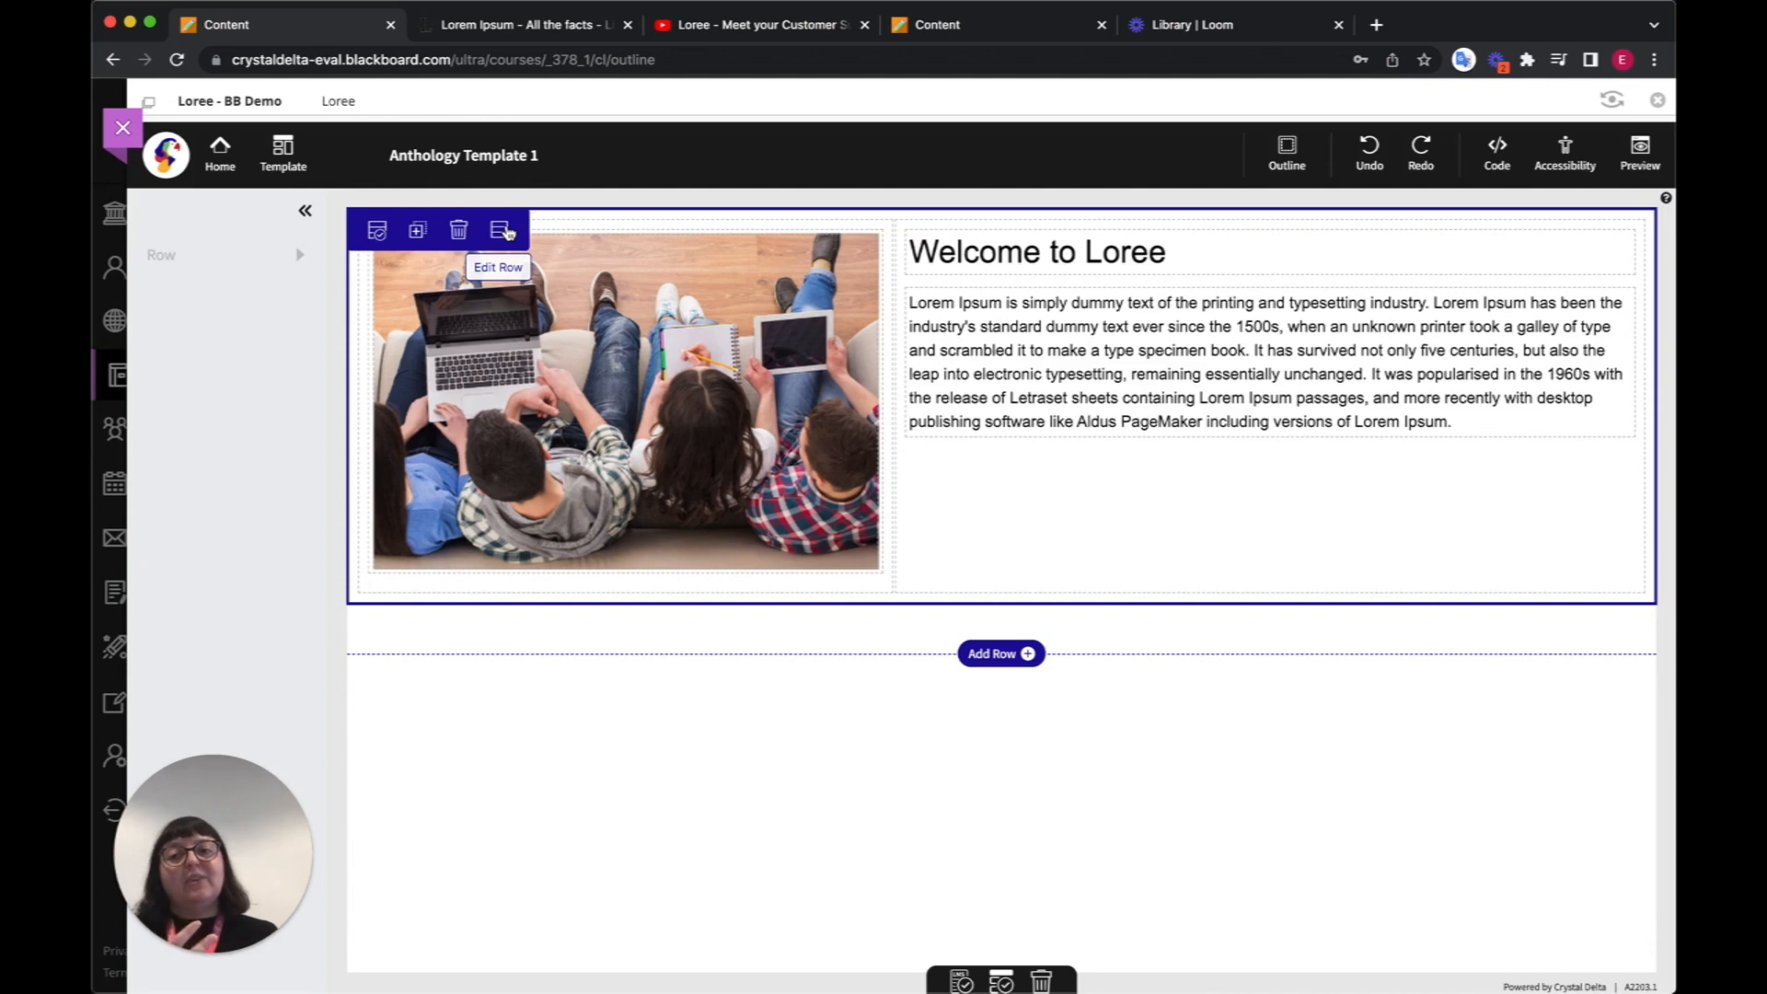
{"action": "left_click", "coordinate": [419, 229]}
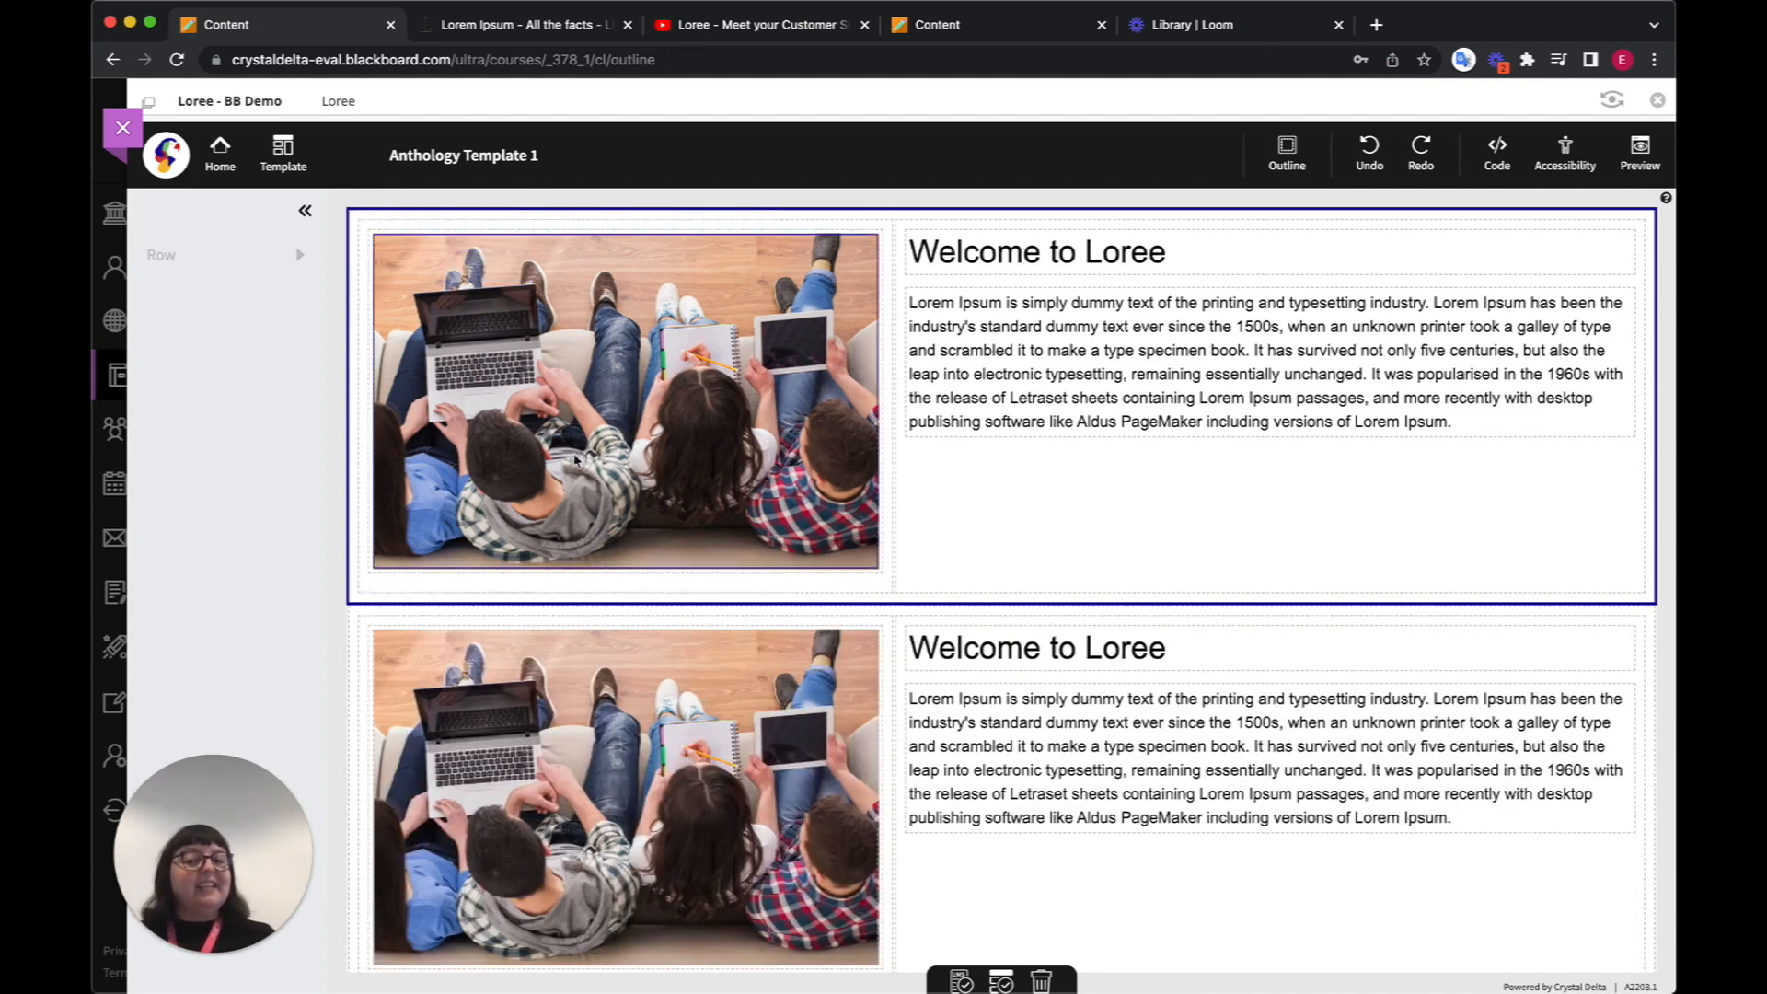
{"action": "scroll", "coordinate": [697, 607], "scroll_direction": "down", "scroll_amount": 3}
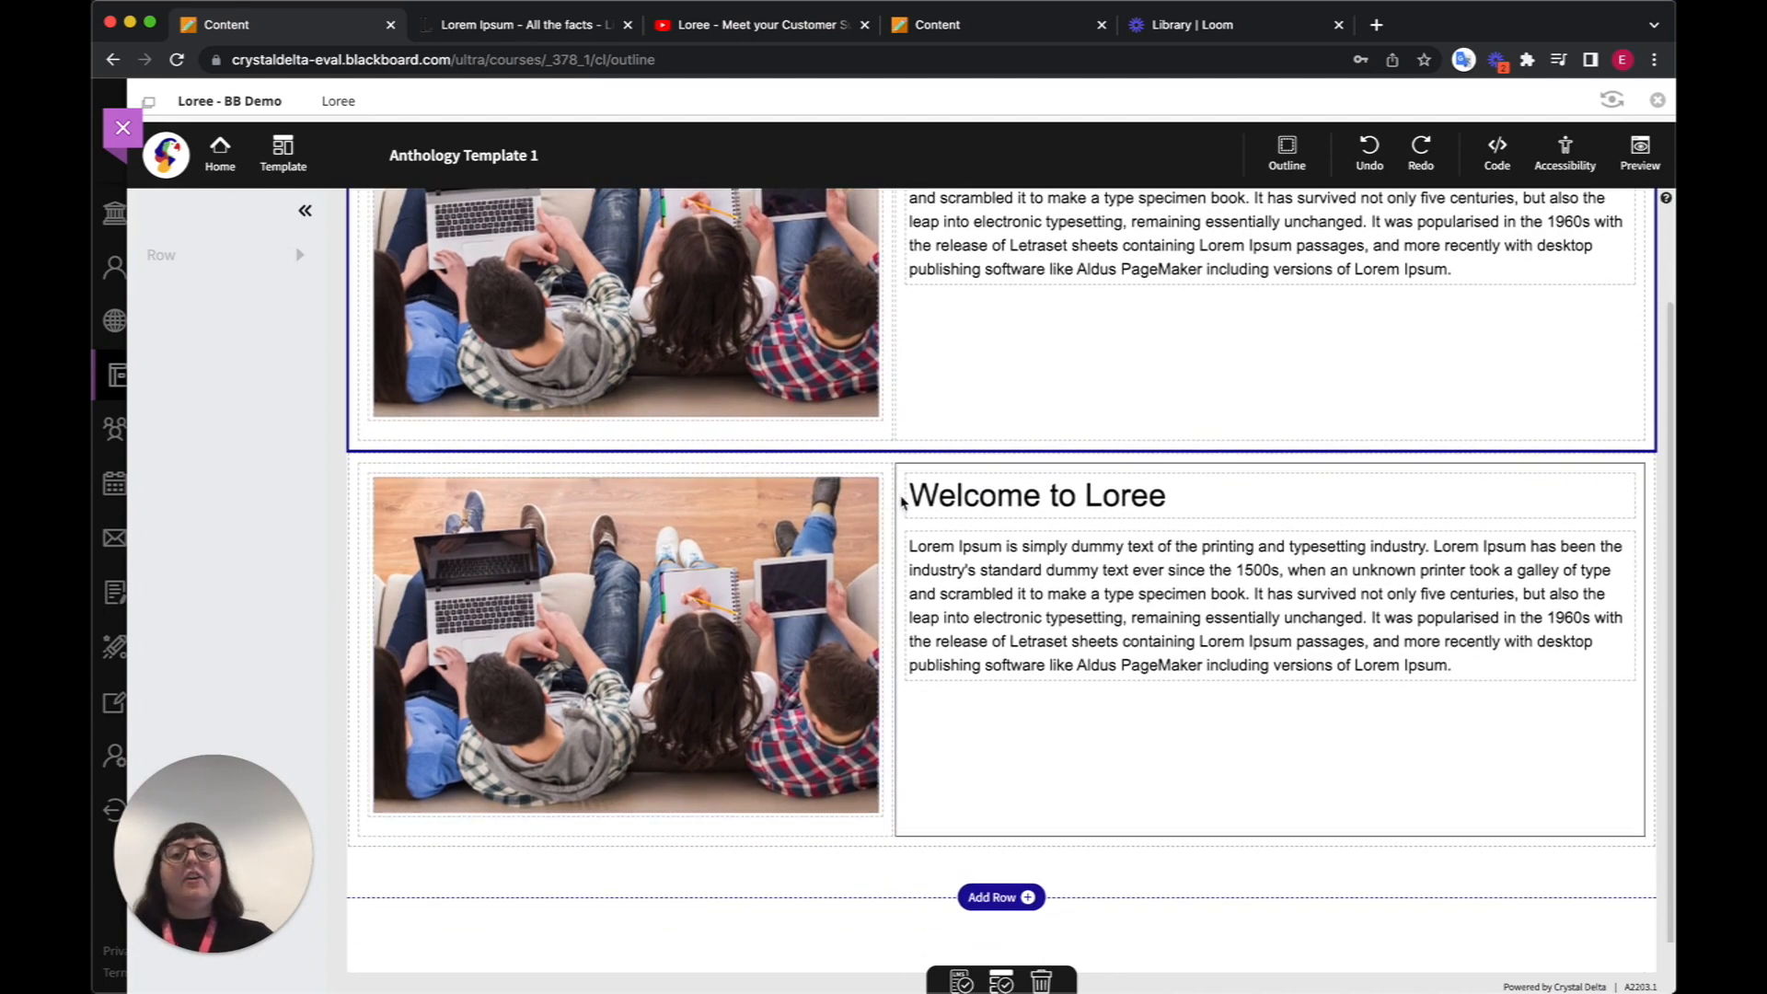
{"action": "left_click", "coordinate": [886, 491]}
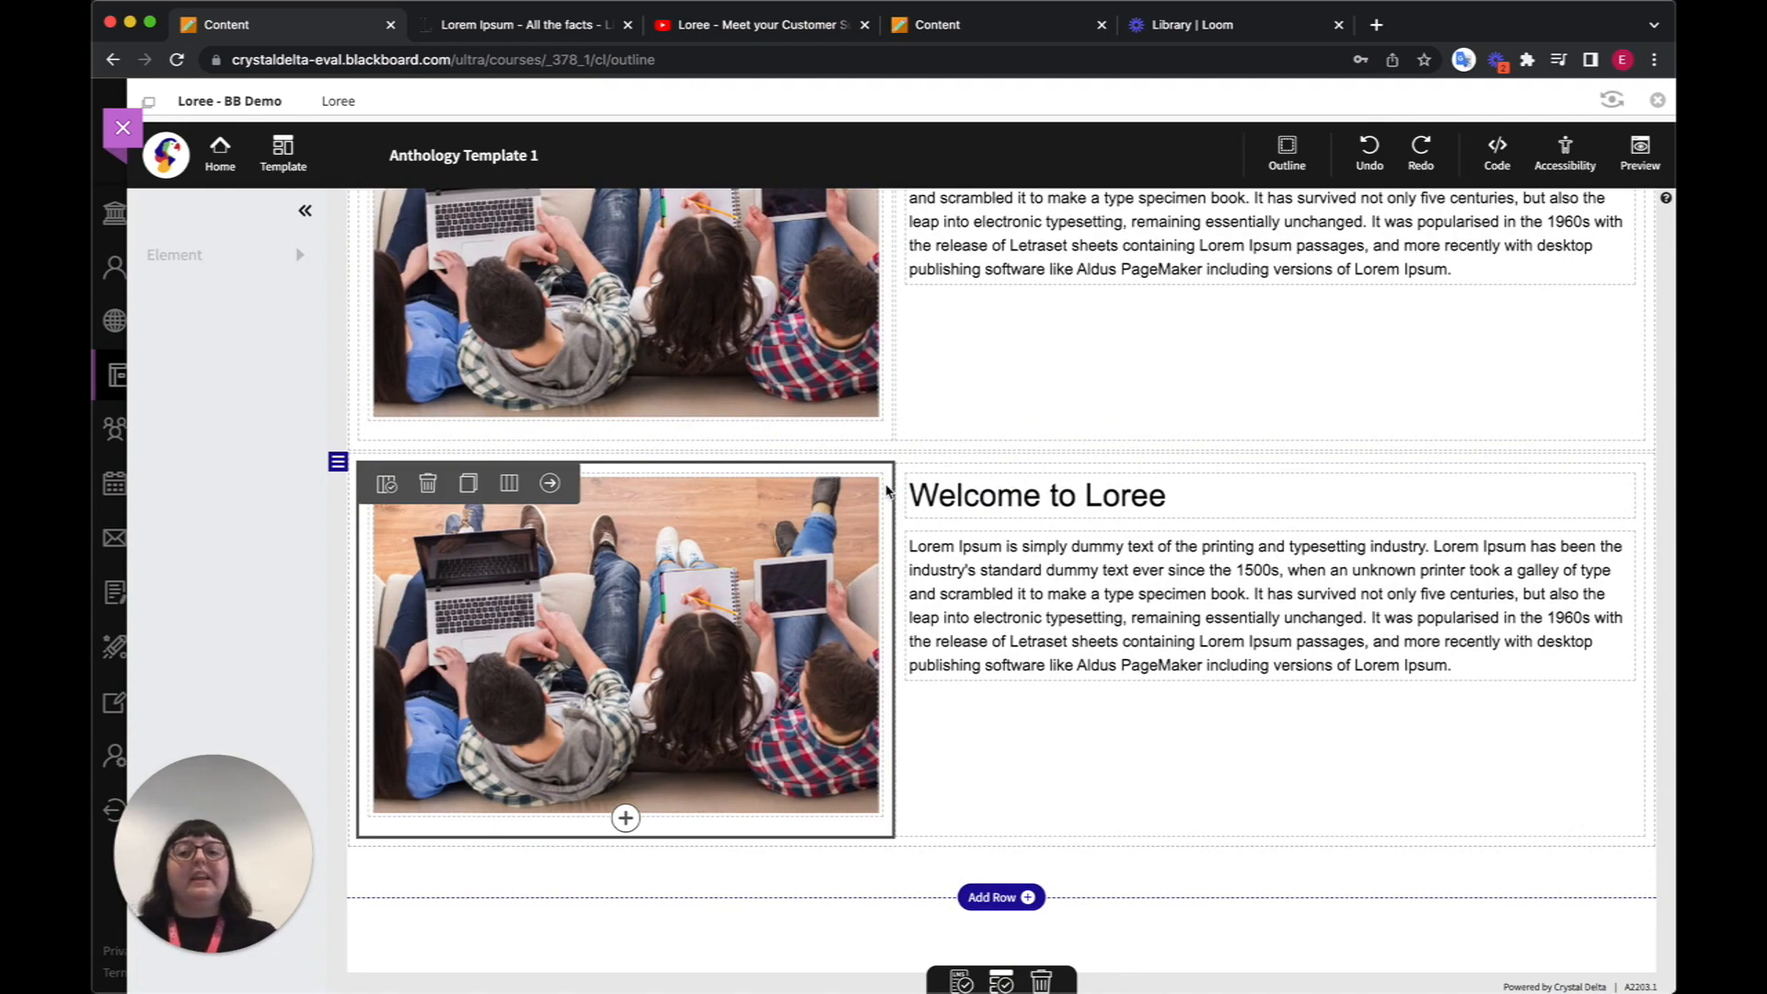
{"action": "left_click", "coordinate": [551, 484]}
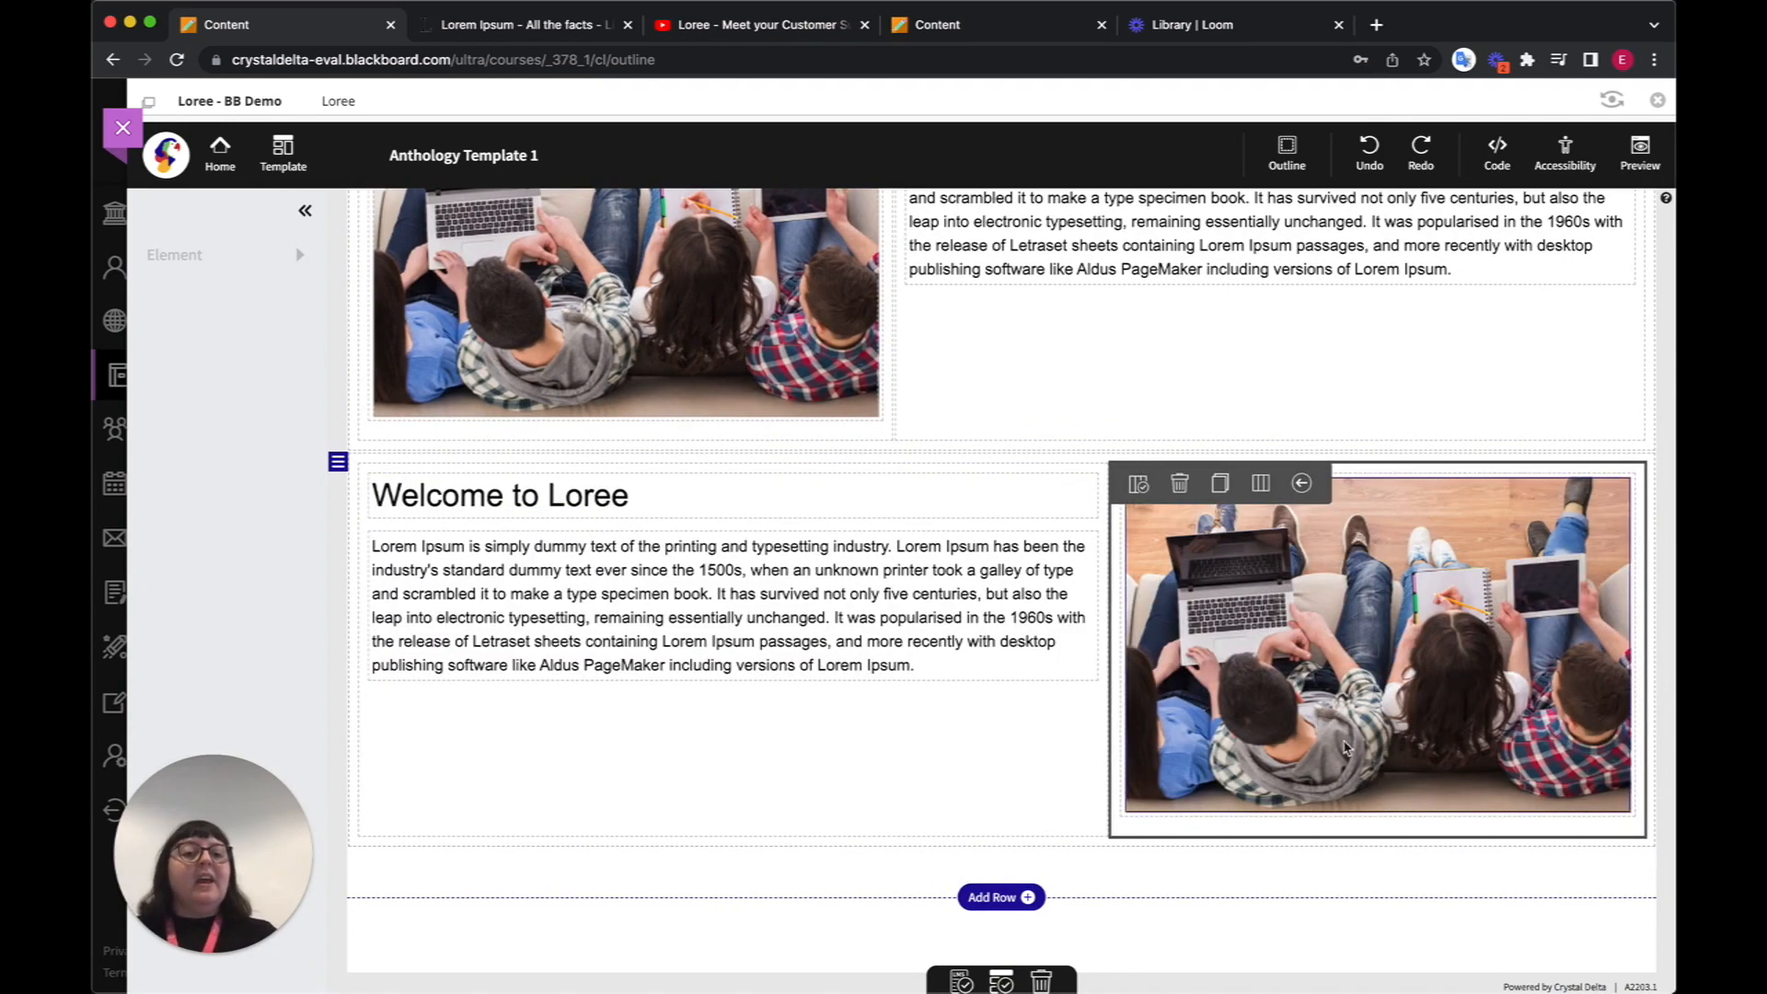
{"action": "left_click", "coordinate": [1405, 674]}
{"action": "left_click", "coordinate": [1406, 674]}
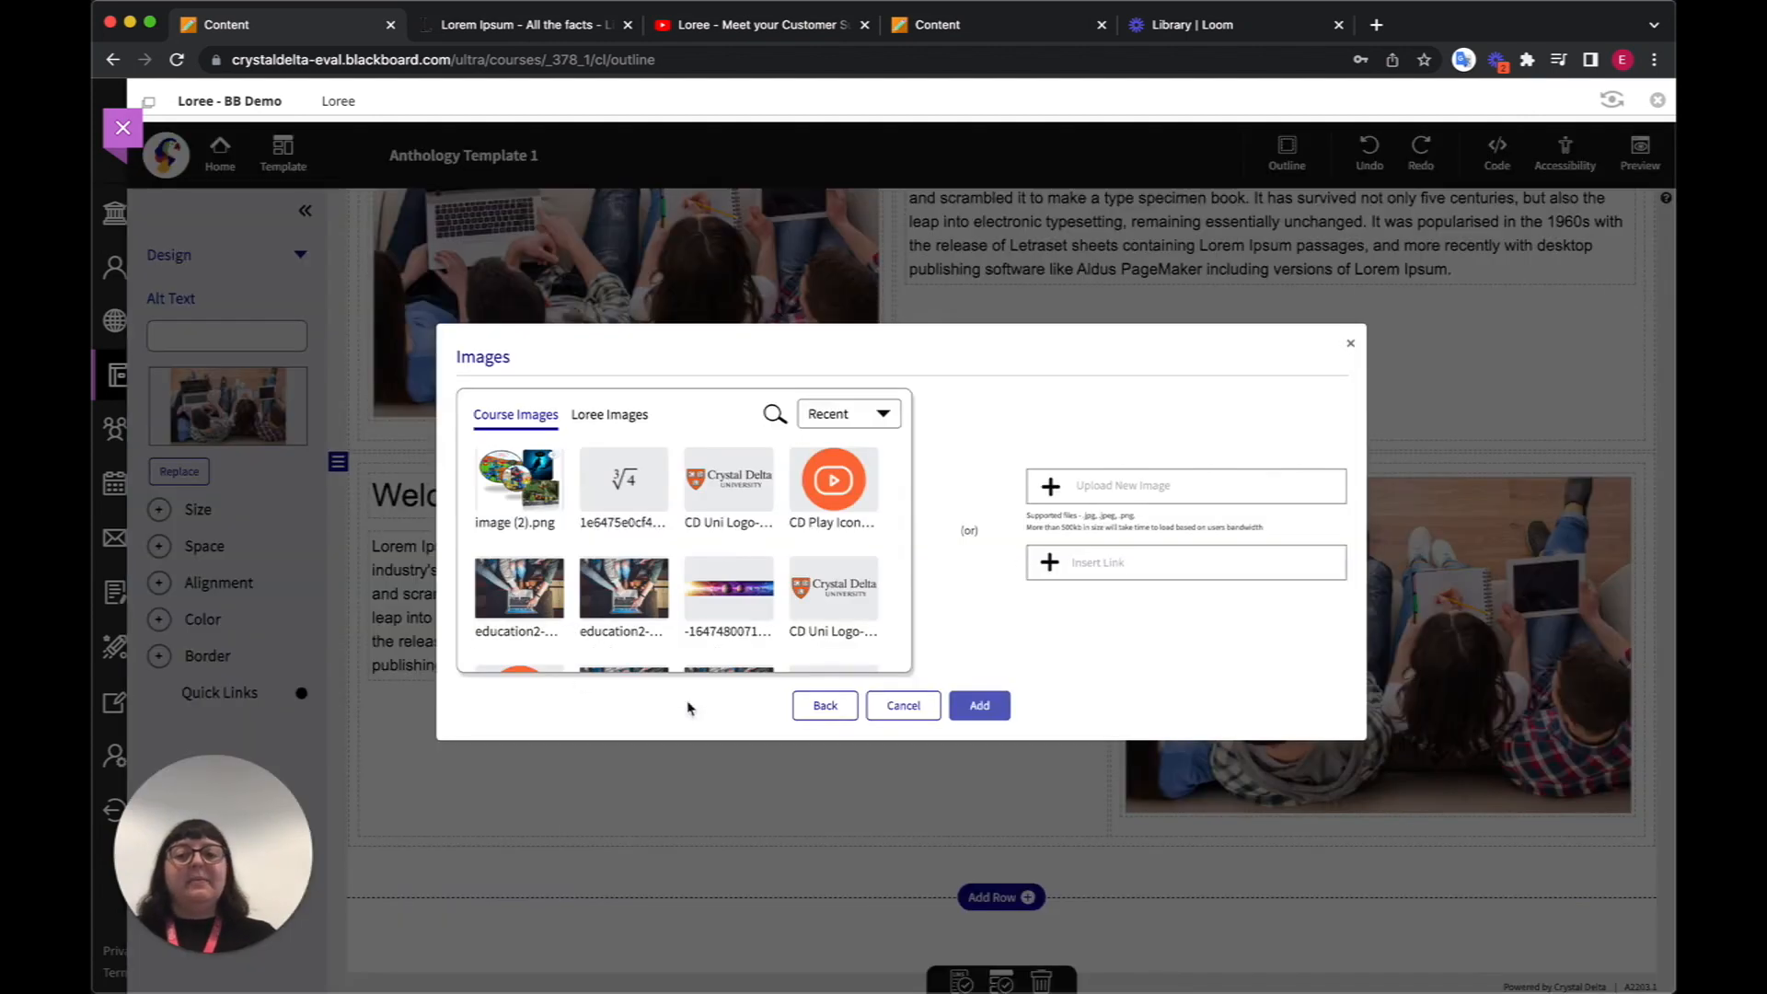
{"action": "scroll", "coordinate": [686, 618], "scroll_direction": "down", "scroll_amount": 1}
{"action": "left_click", "coordinate": [605, 526]}
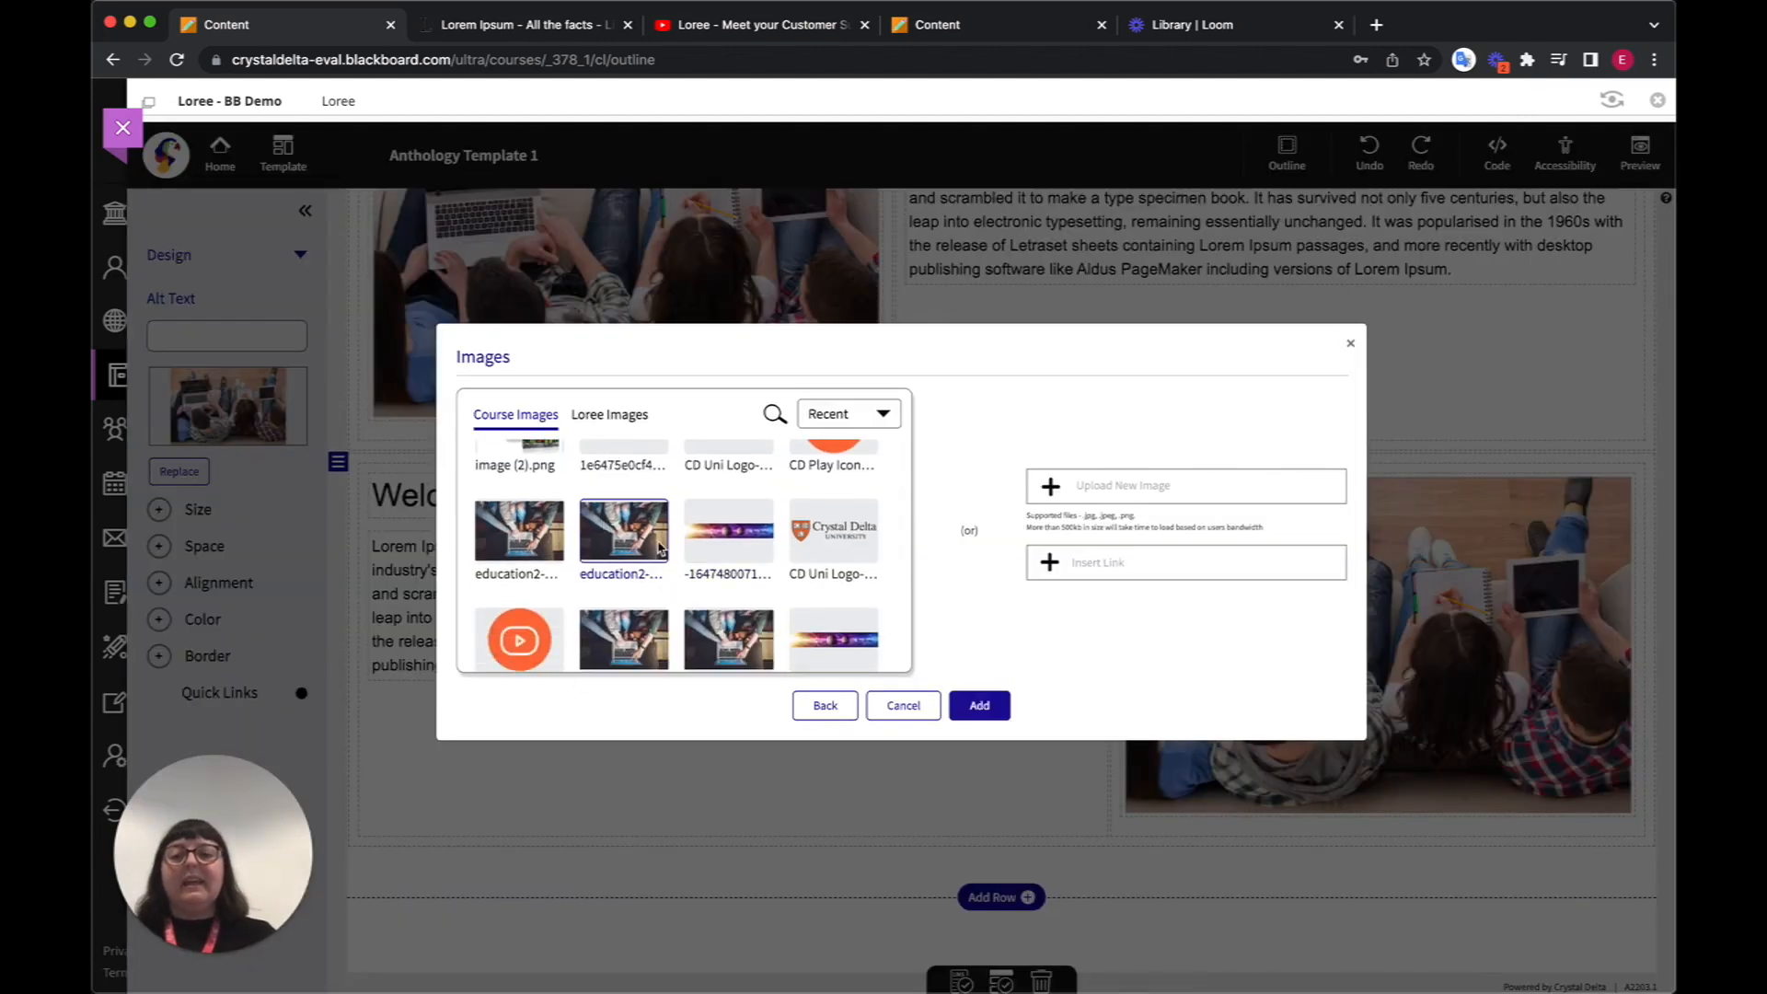
{"action": "left_click", "coordinate": [975, 714]}
{"action": "left_click", "coordinate": [924, 583]}
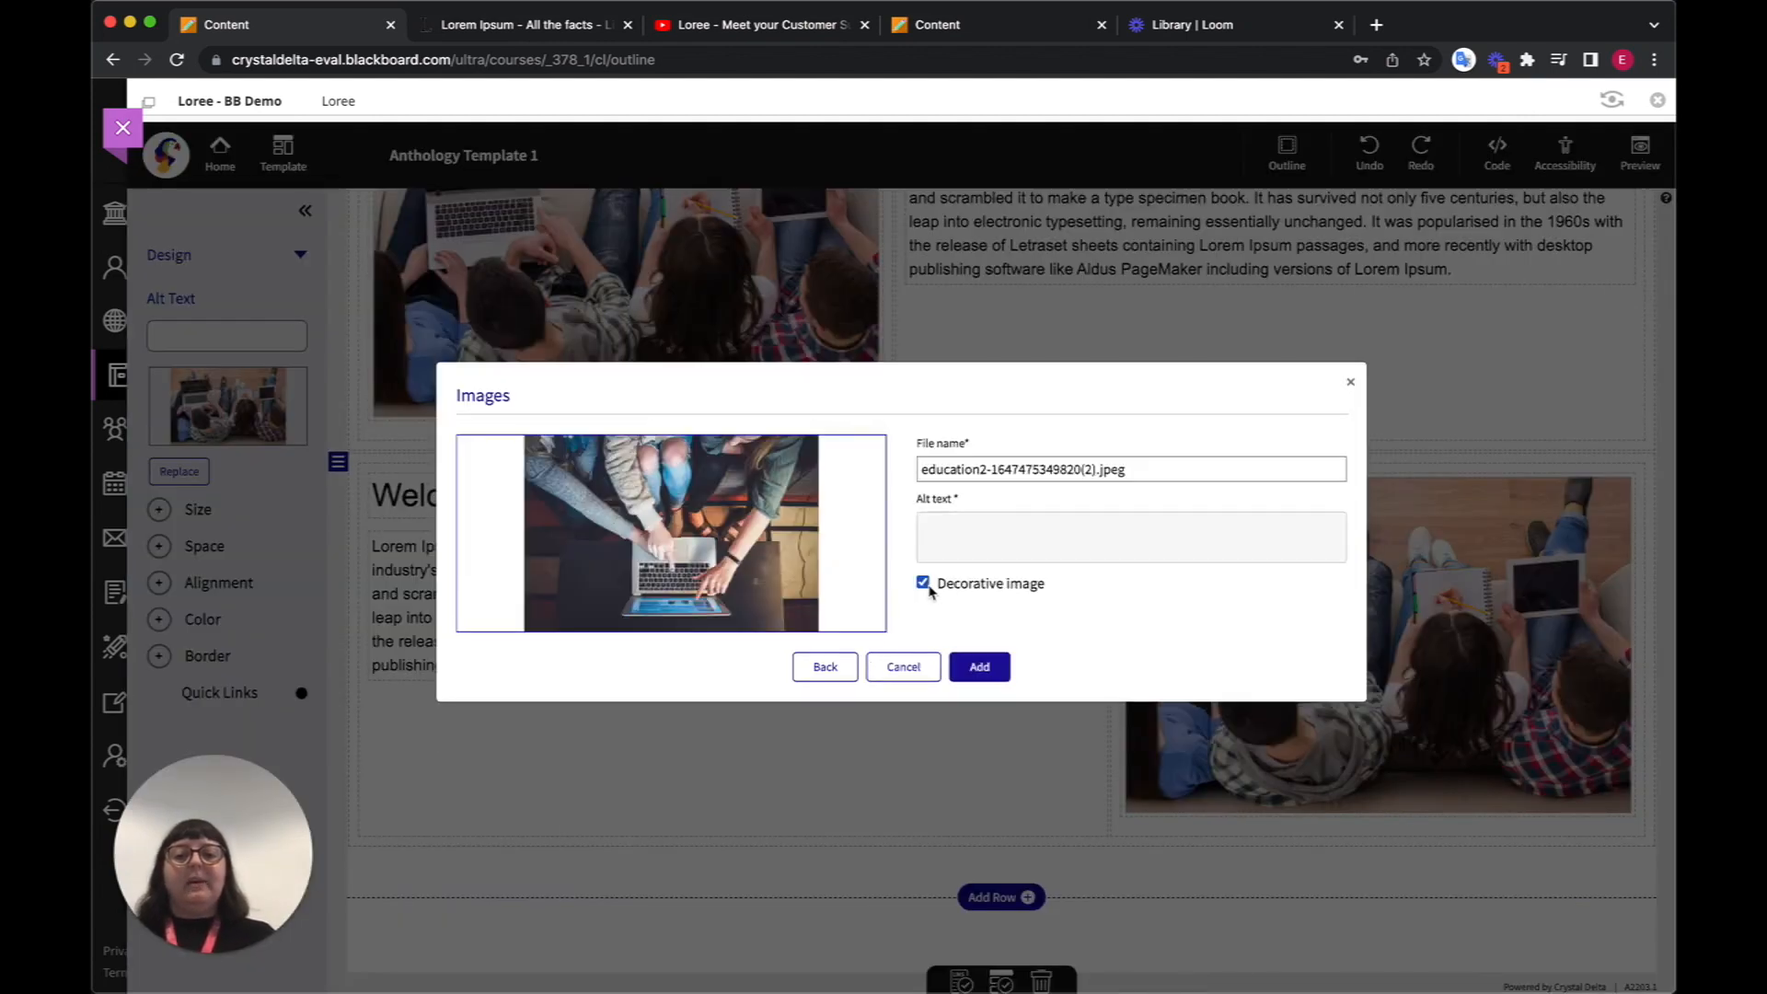
{"action": "left_click", "coordinate": [980, 668]}
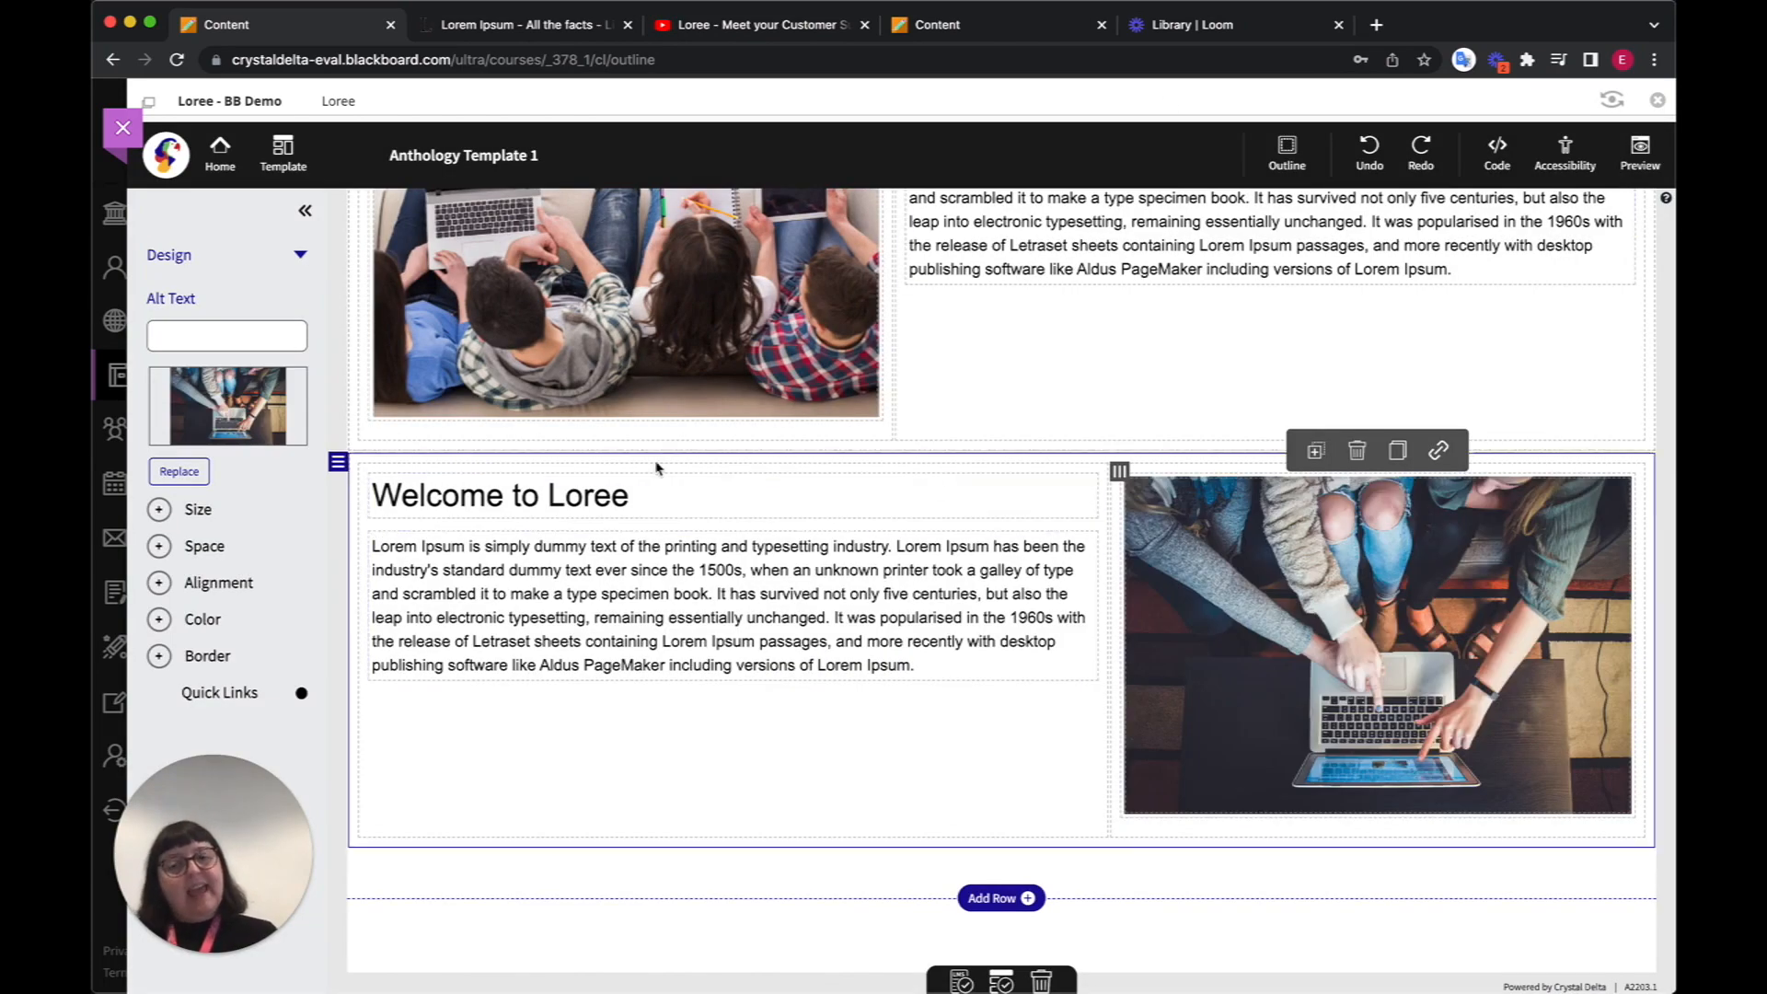
- Give the duplicated row a light grey background, #DBDBDB
{"action": "left_click", "coordinate": [550, 460]}
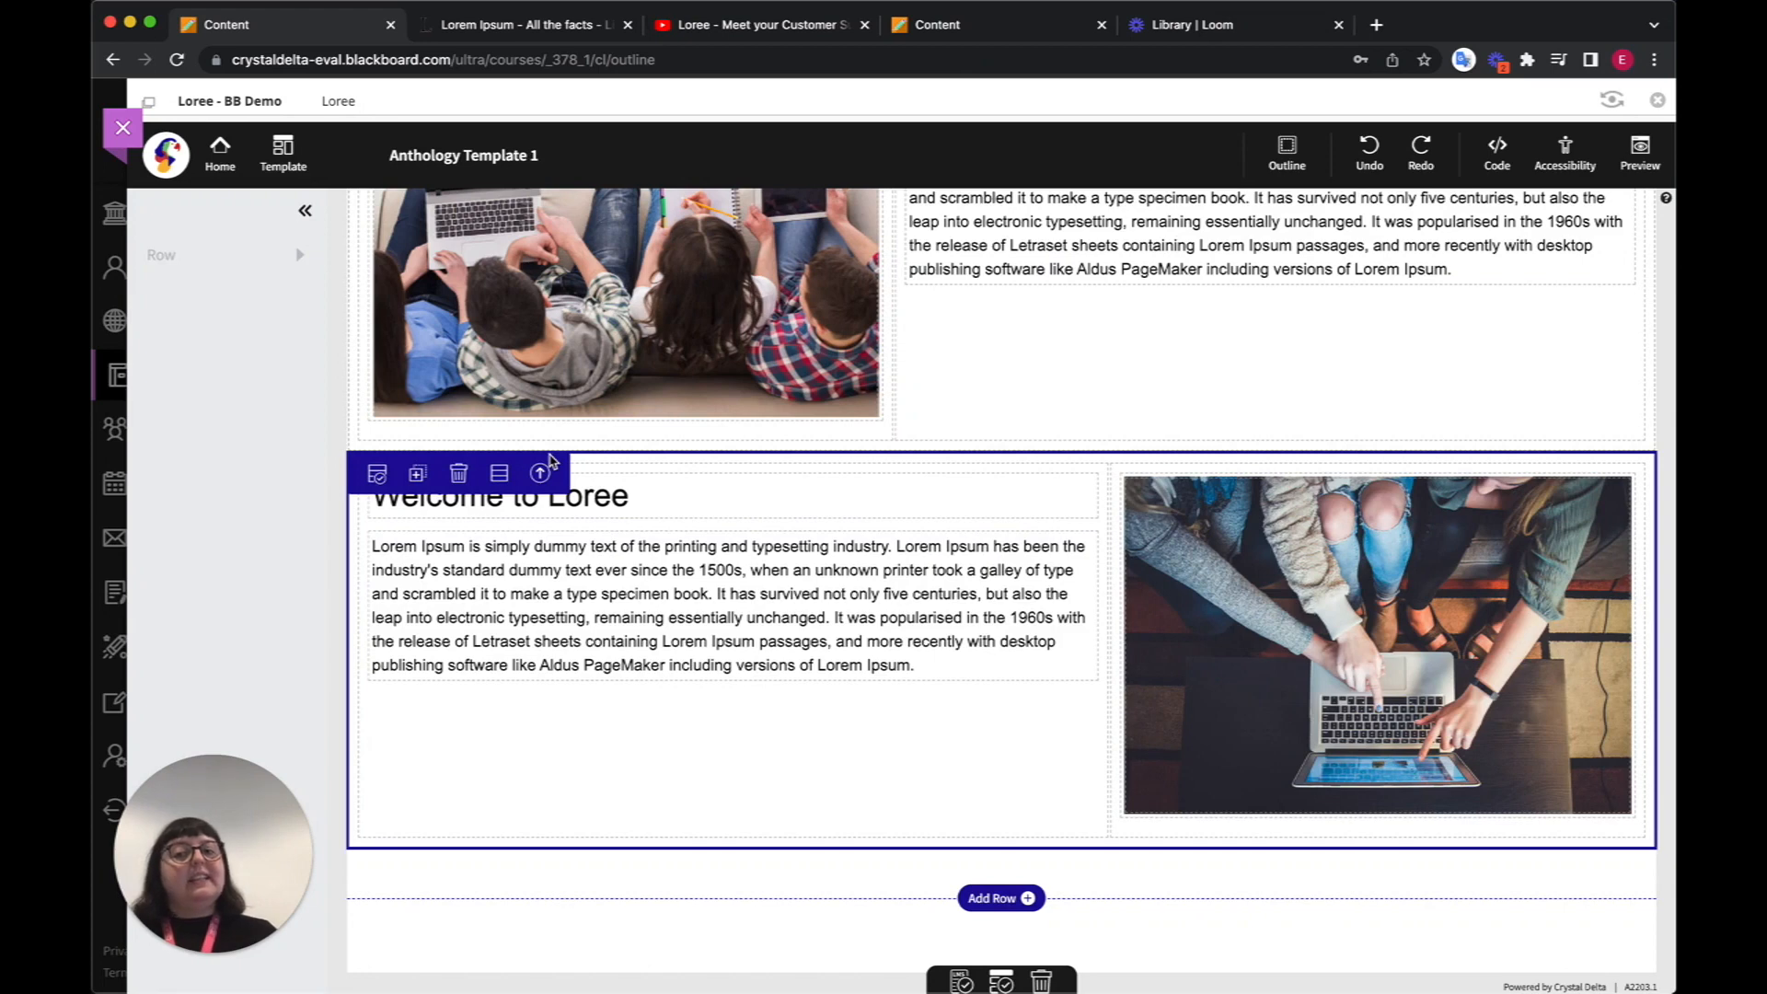
{"action": "left_click", "coordinate": [498, 473]}
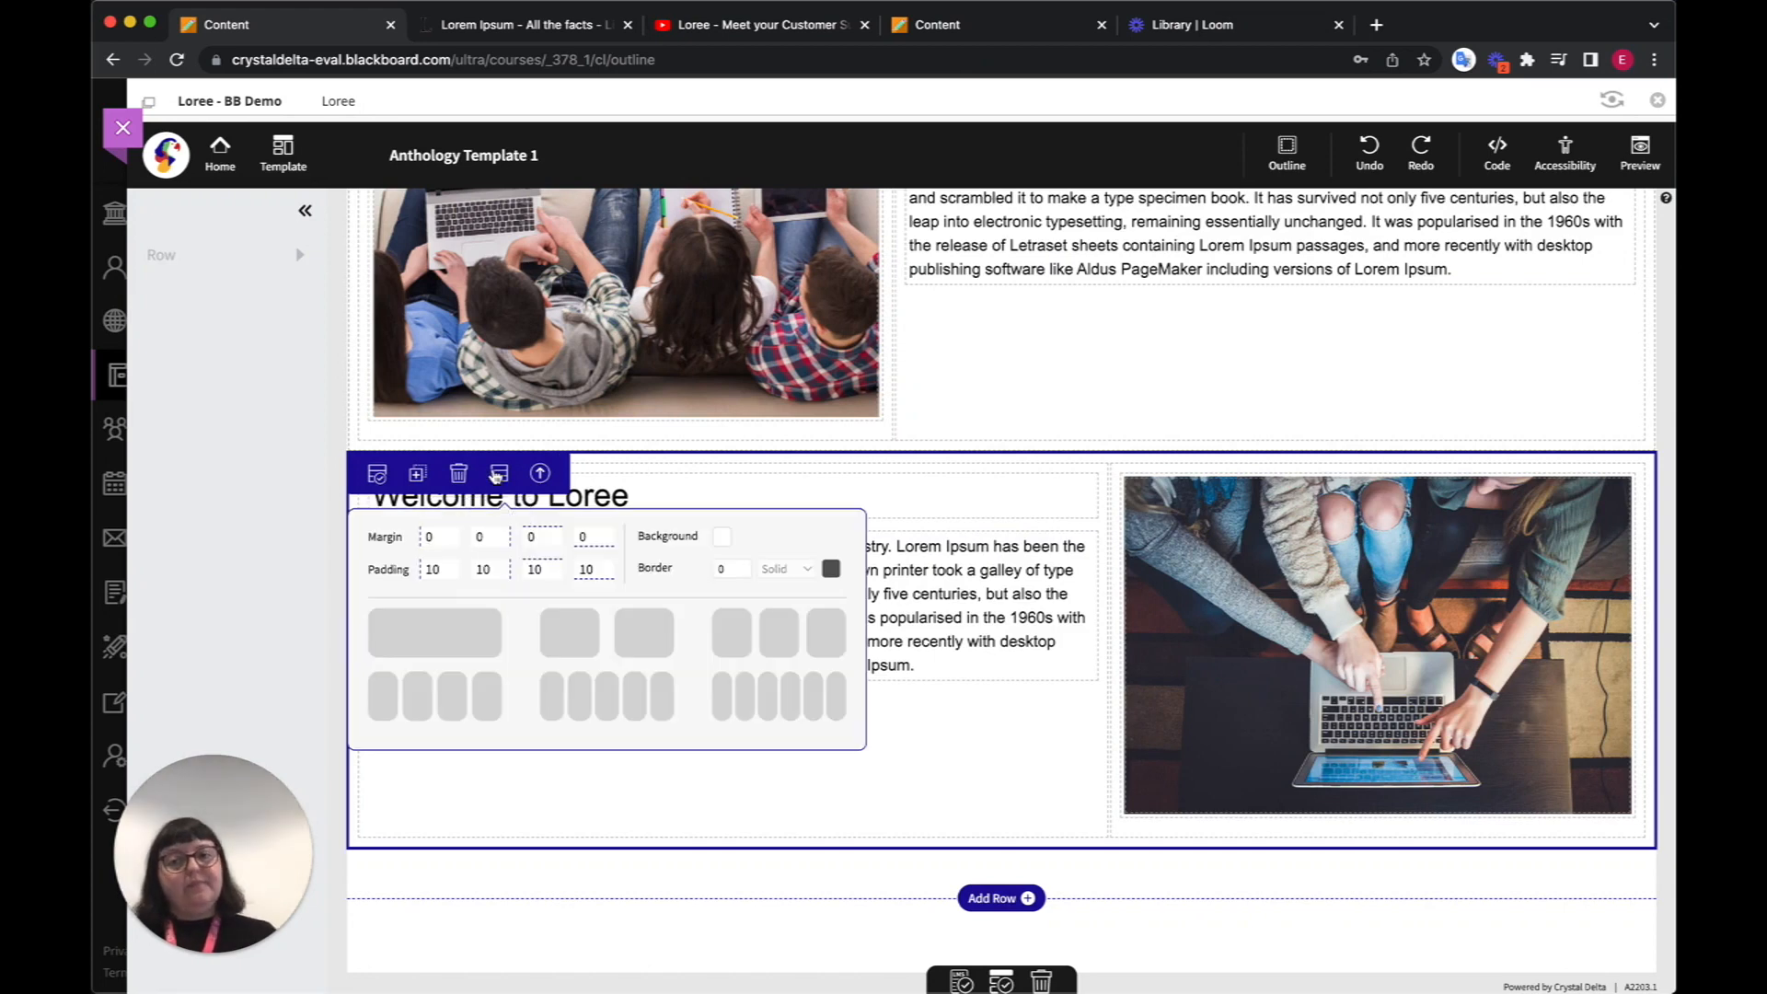
{"action": "left_click", "coordinate": [722, 538]}
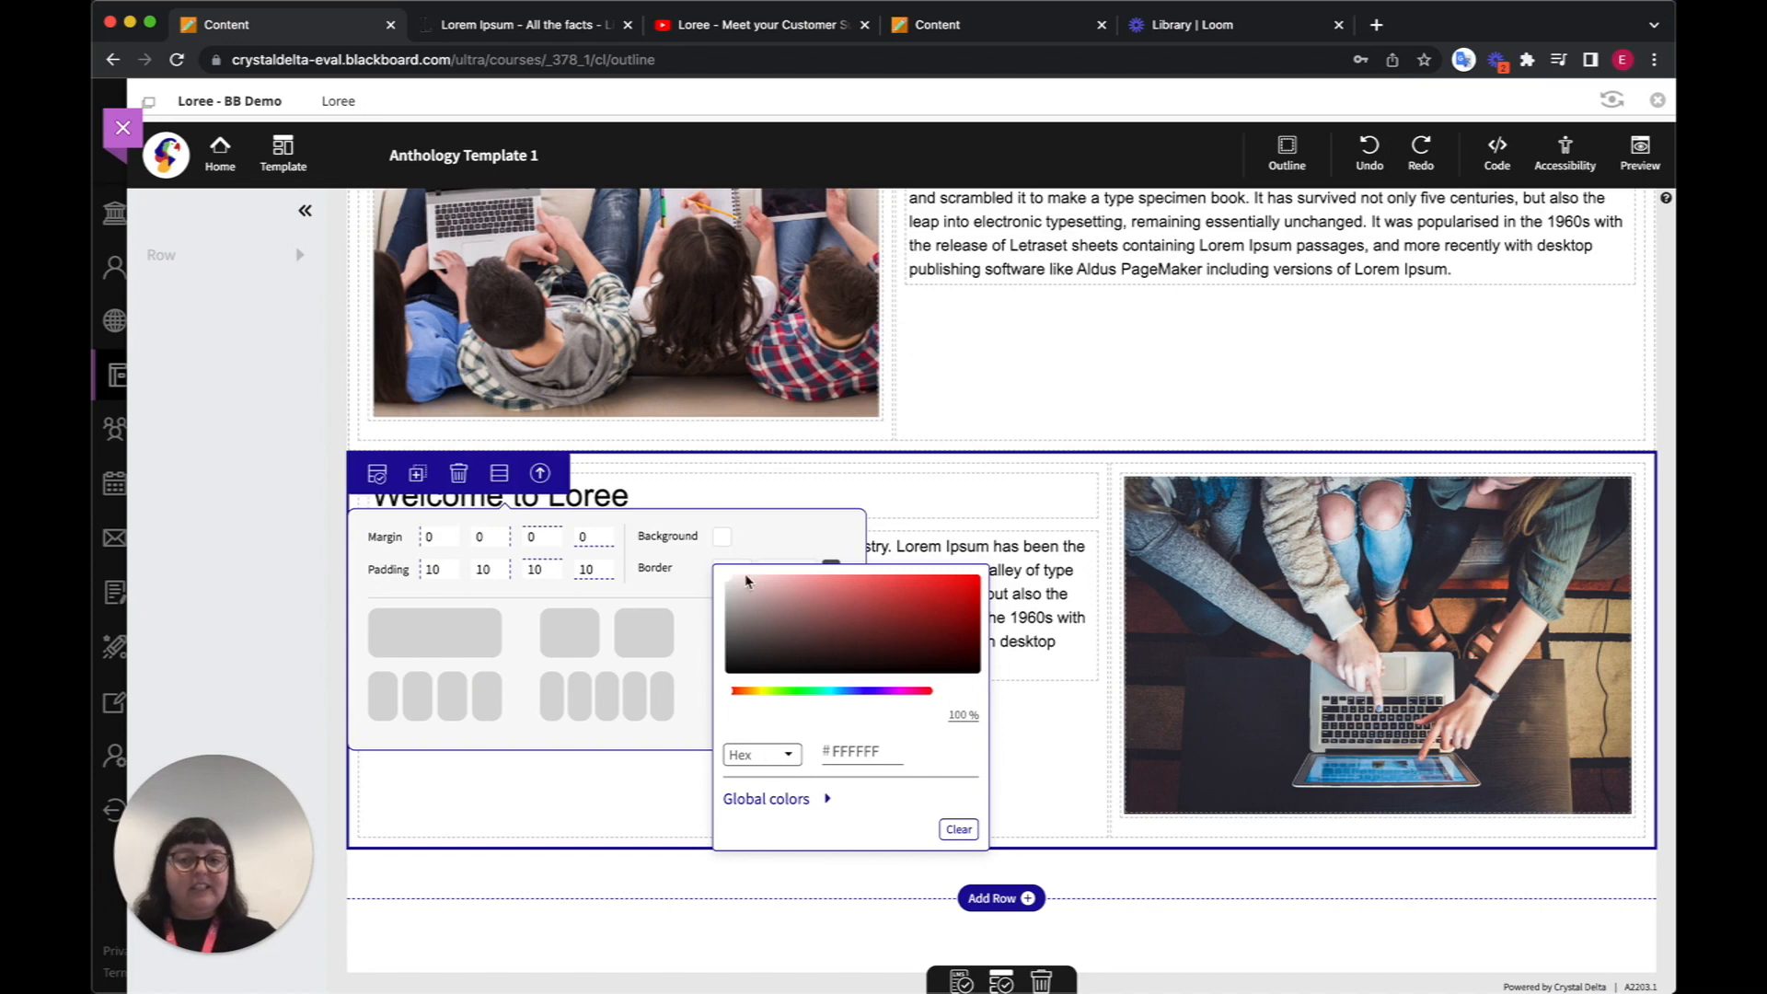
{"action": "mouse_move", "coordinate": [730, 579]}
{"action": "left_mouse_down"}
{"action": "mouse_move", "coordinate": [785, 596]}
{"action": "mouse_move", "coordinate": [721, 593]}
{"action": "left_mouse_up"}
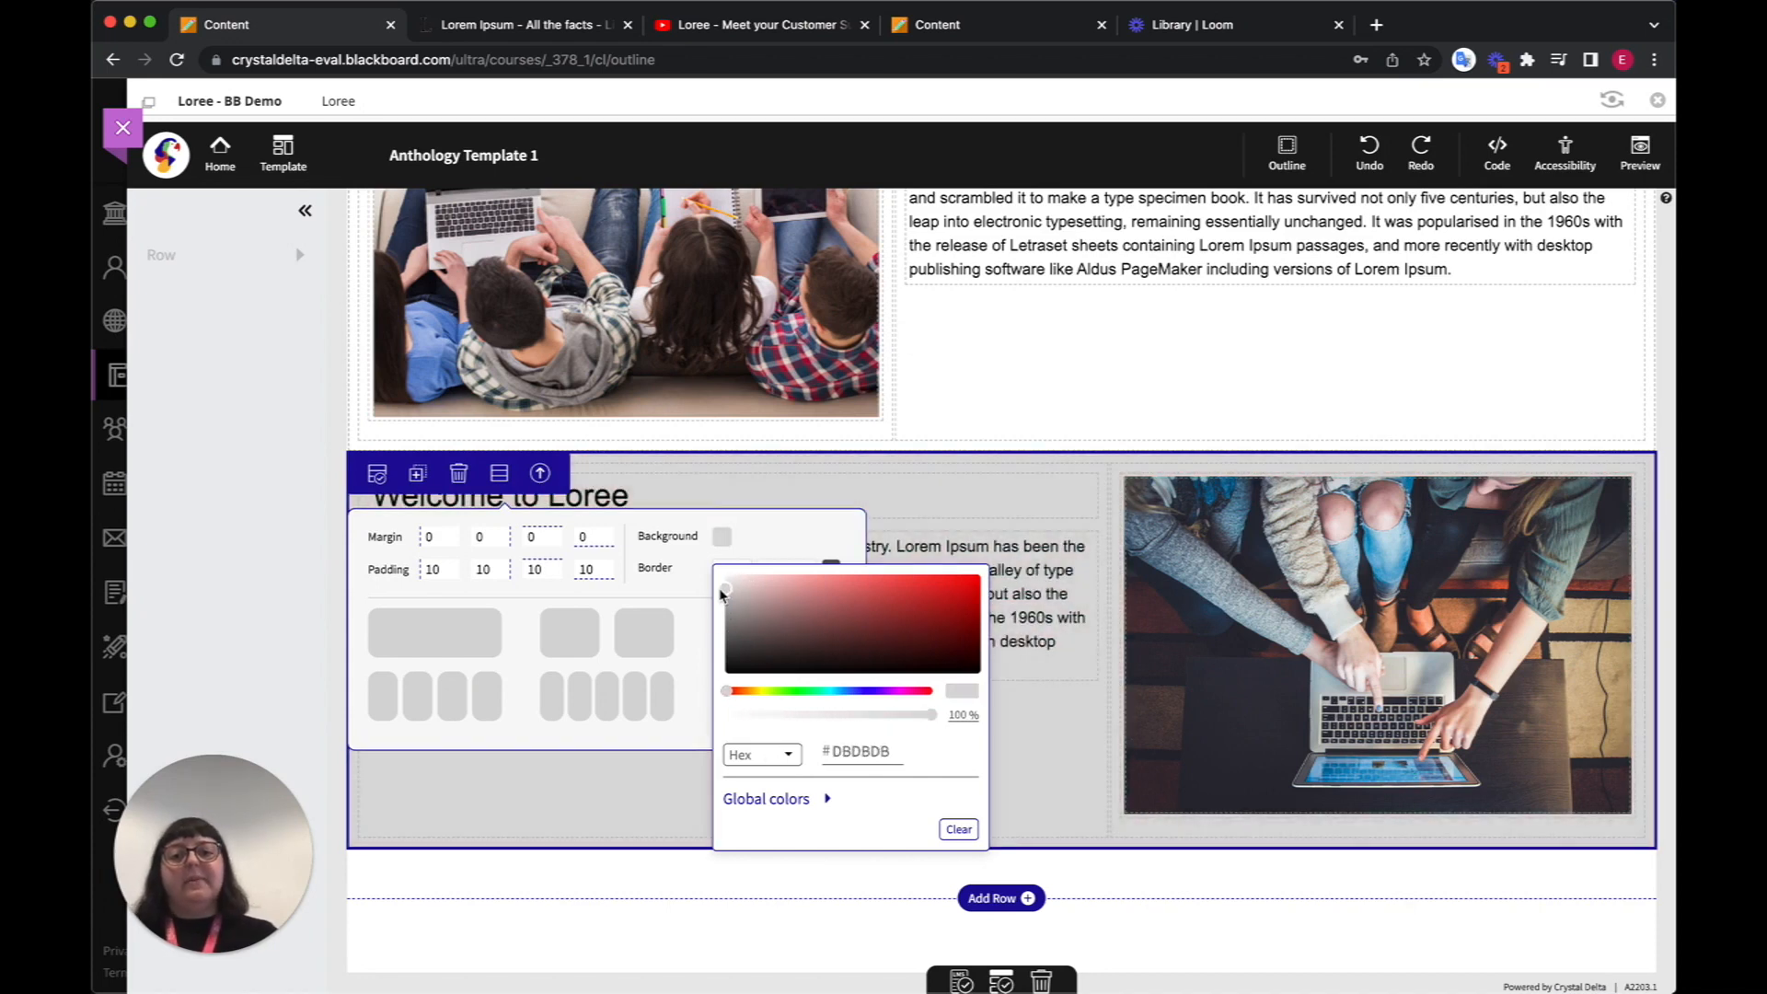
{"action": "left_click", "coordinate": [791, 756]}
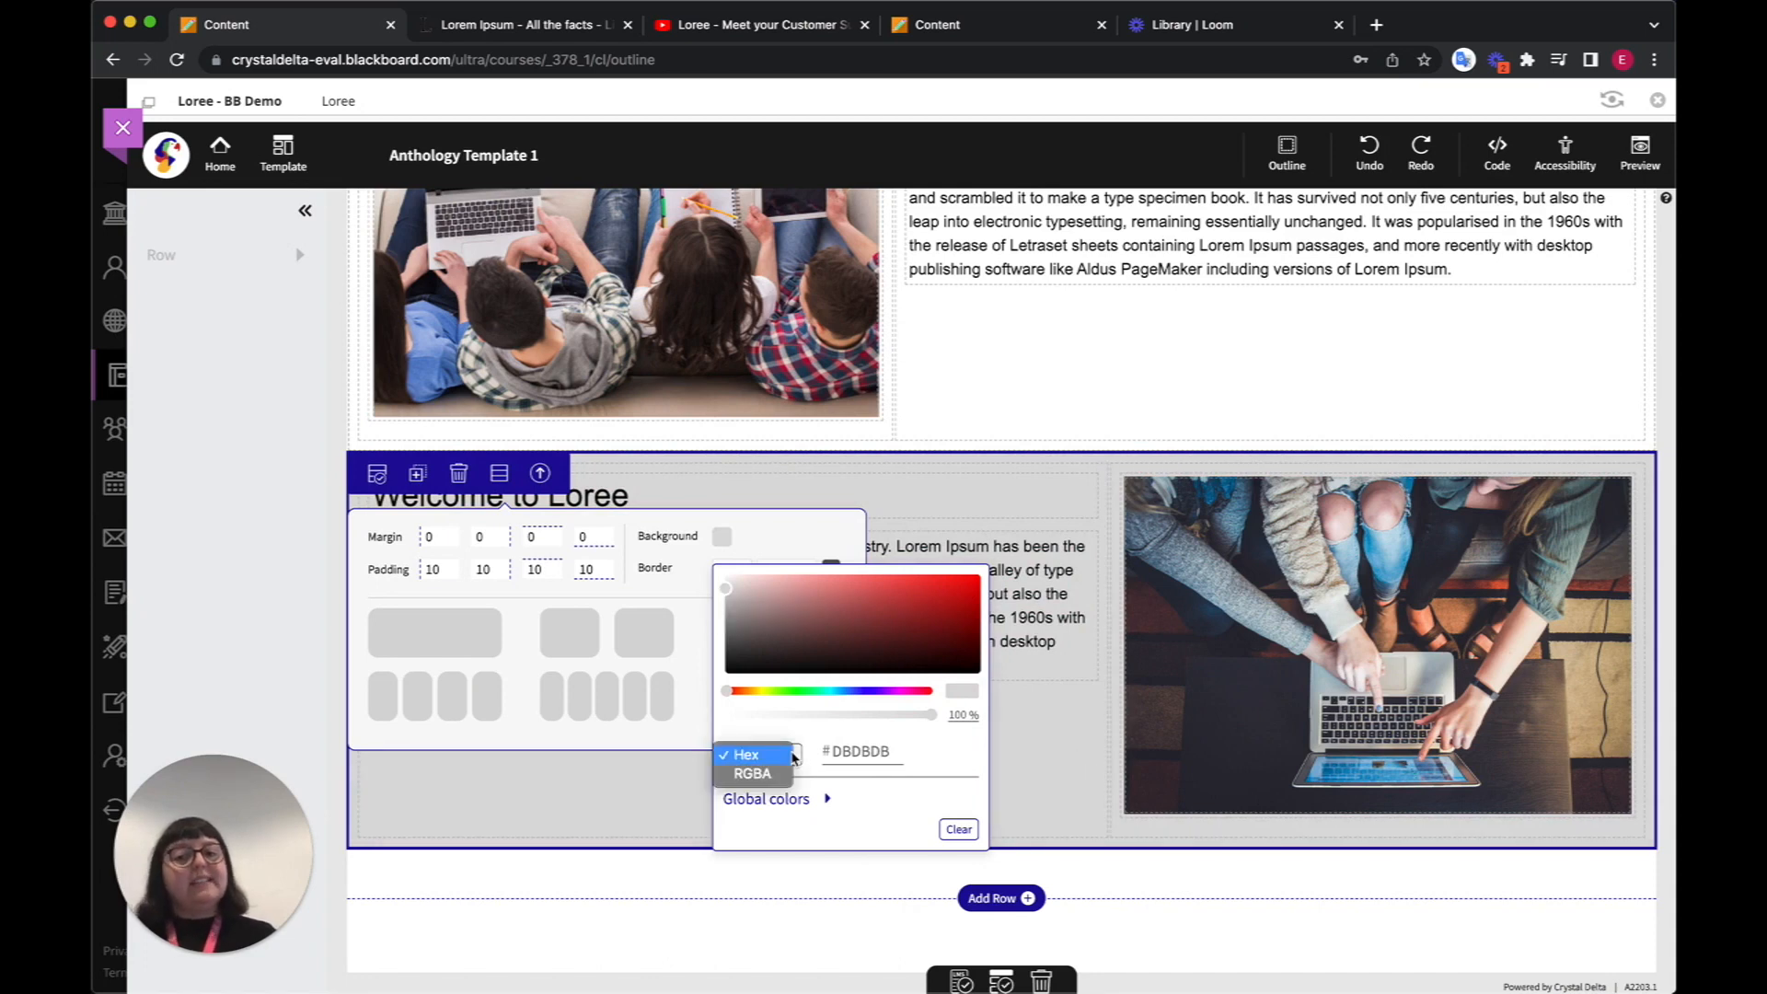
{"action": "left_click", "coordinate": [793, 757]}
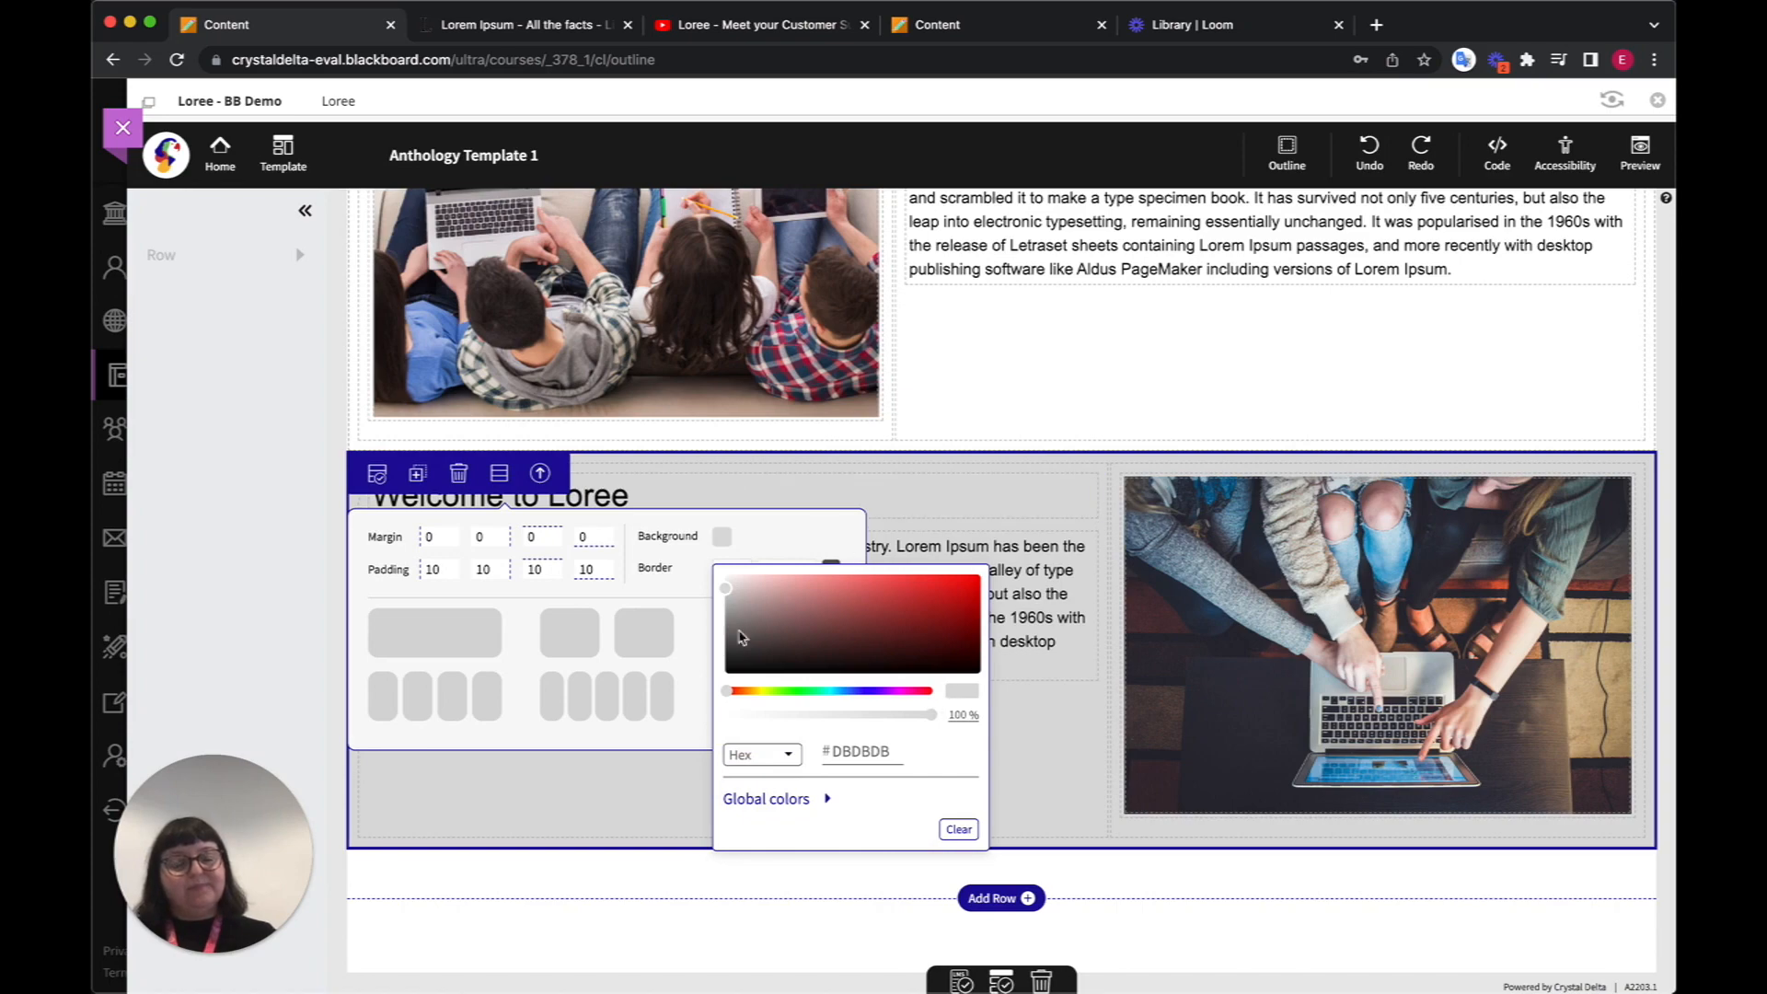
{"action": "left_click", "coordinate": [960, 830]}
{"action": "left_click", "coordinate": [1050, 785]}
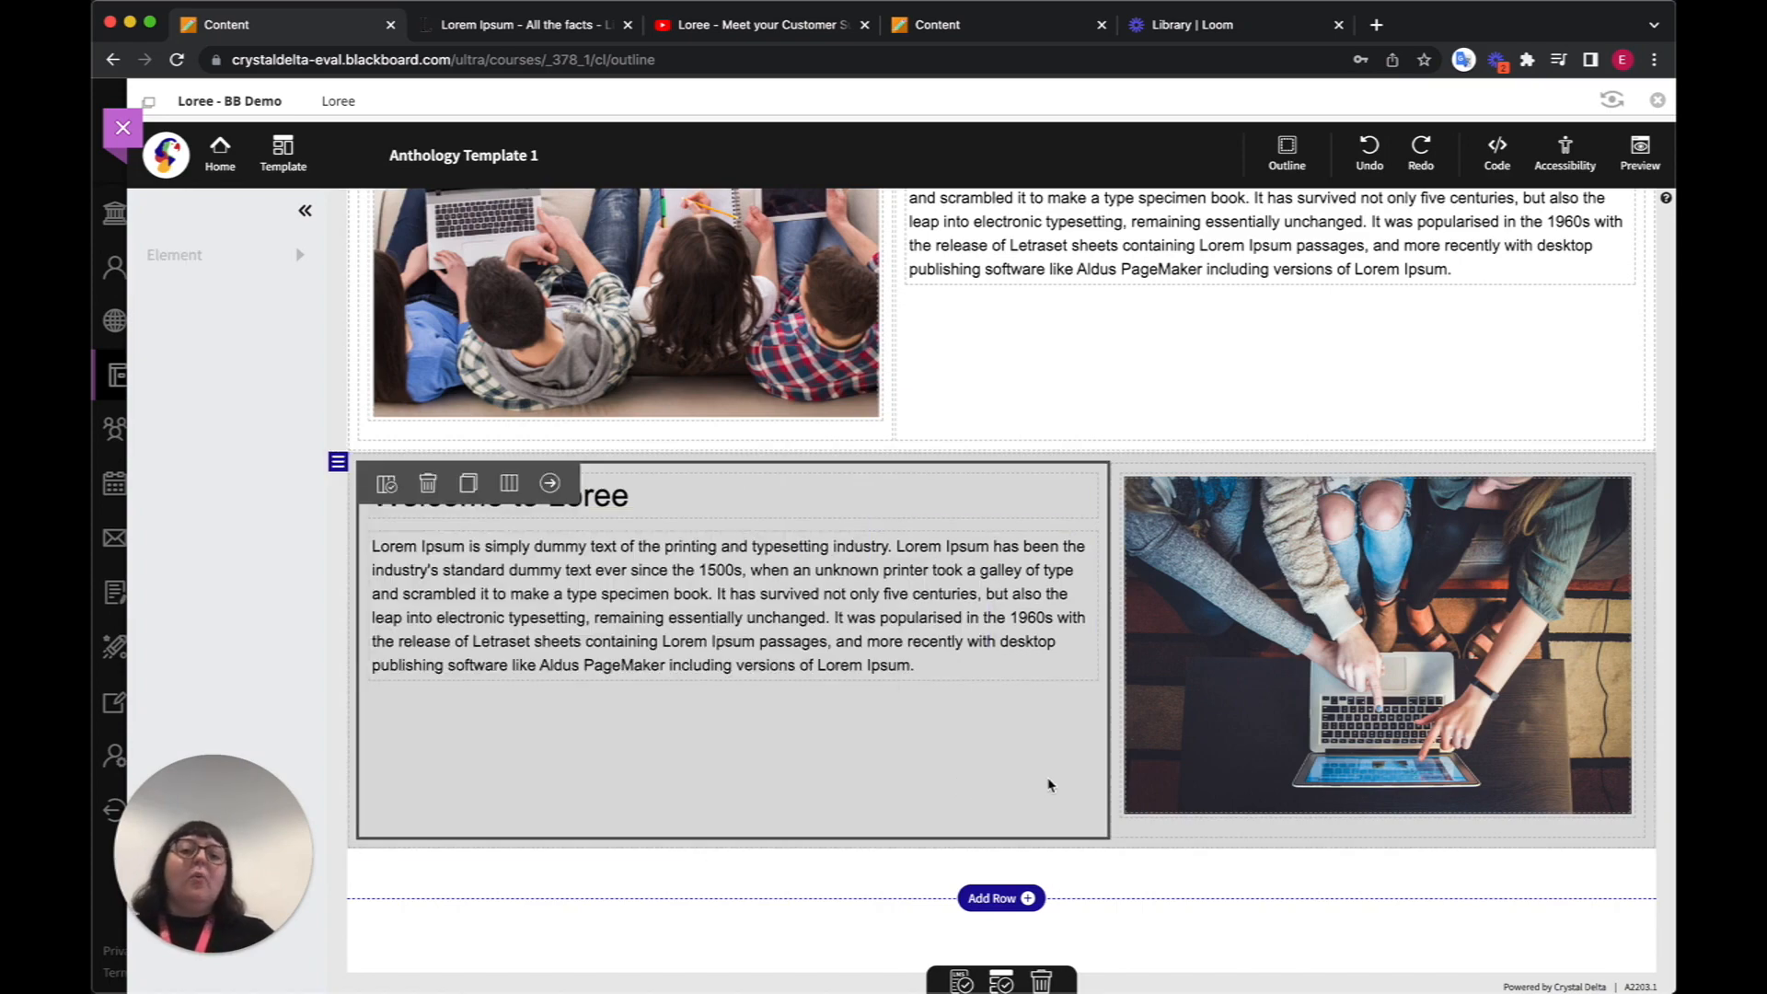
- Add a divider line to the first row's text column and move it up between the heading and the paragraph
{"action": "scroll", "coordinate": [1049, 784], "scroll_direction": "up", "scroll_amount": 3}
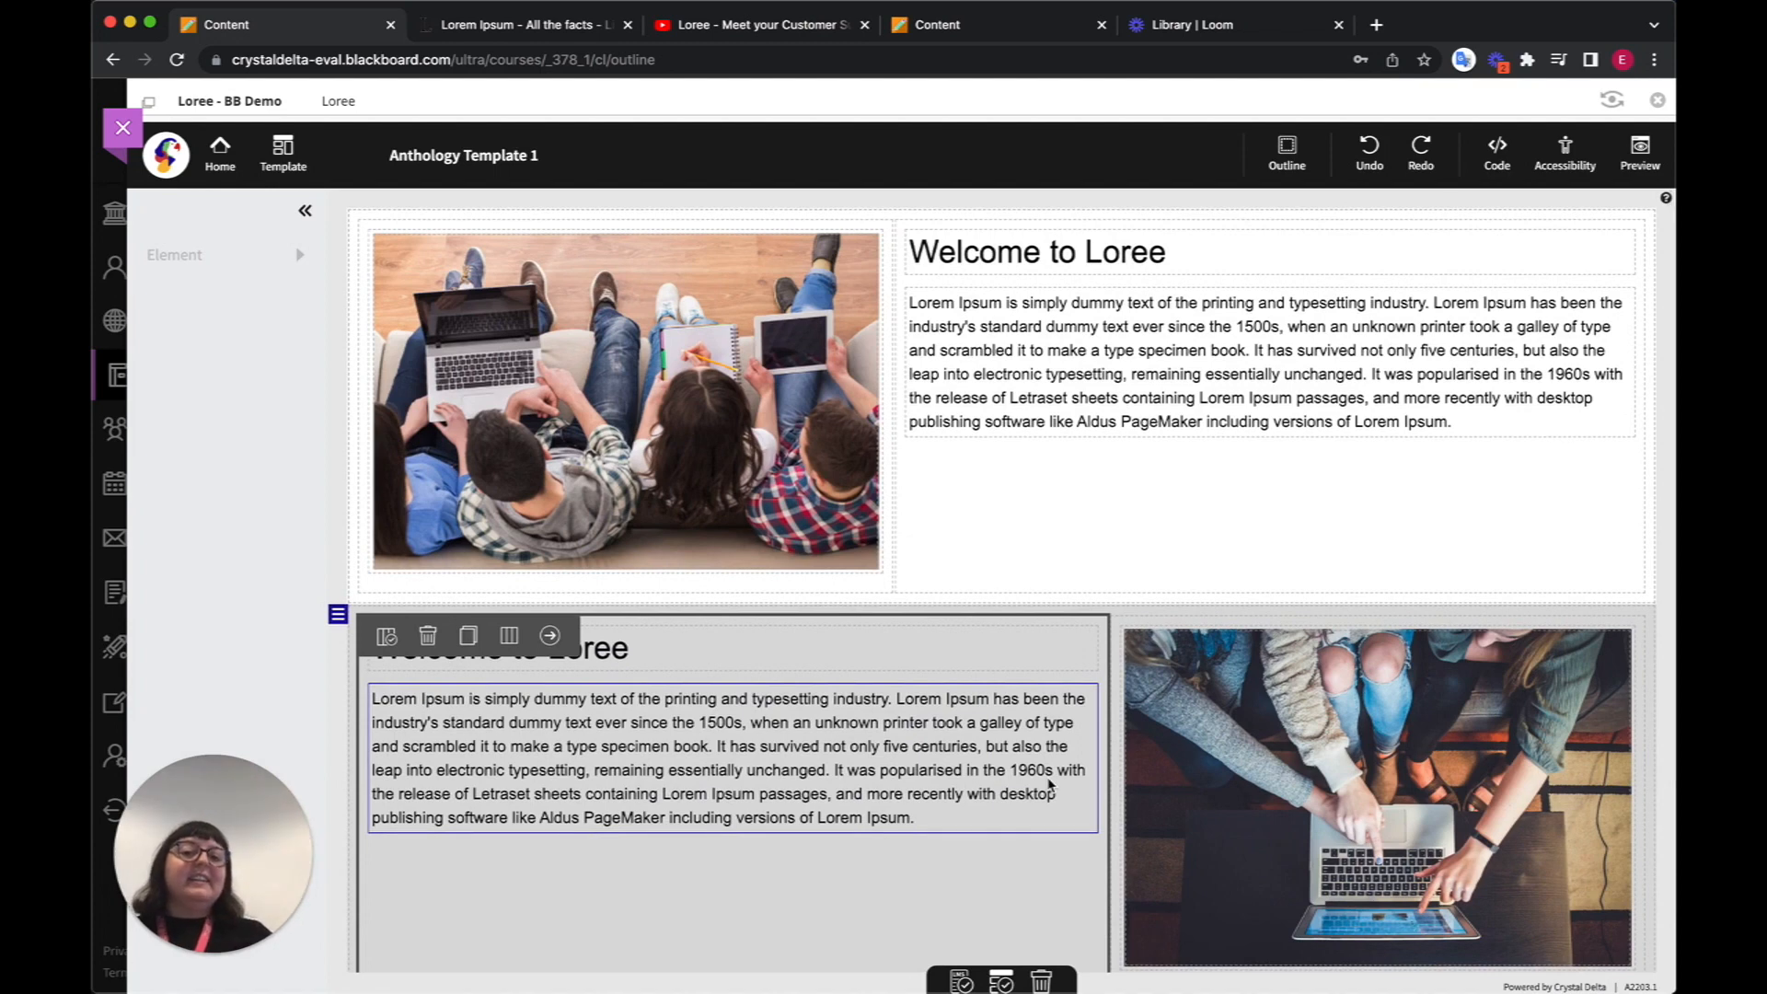
{"action": "left_click", "coordinate": [1243, 521]}
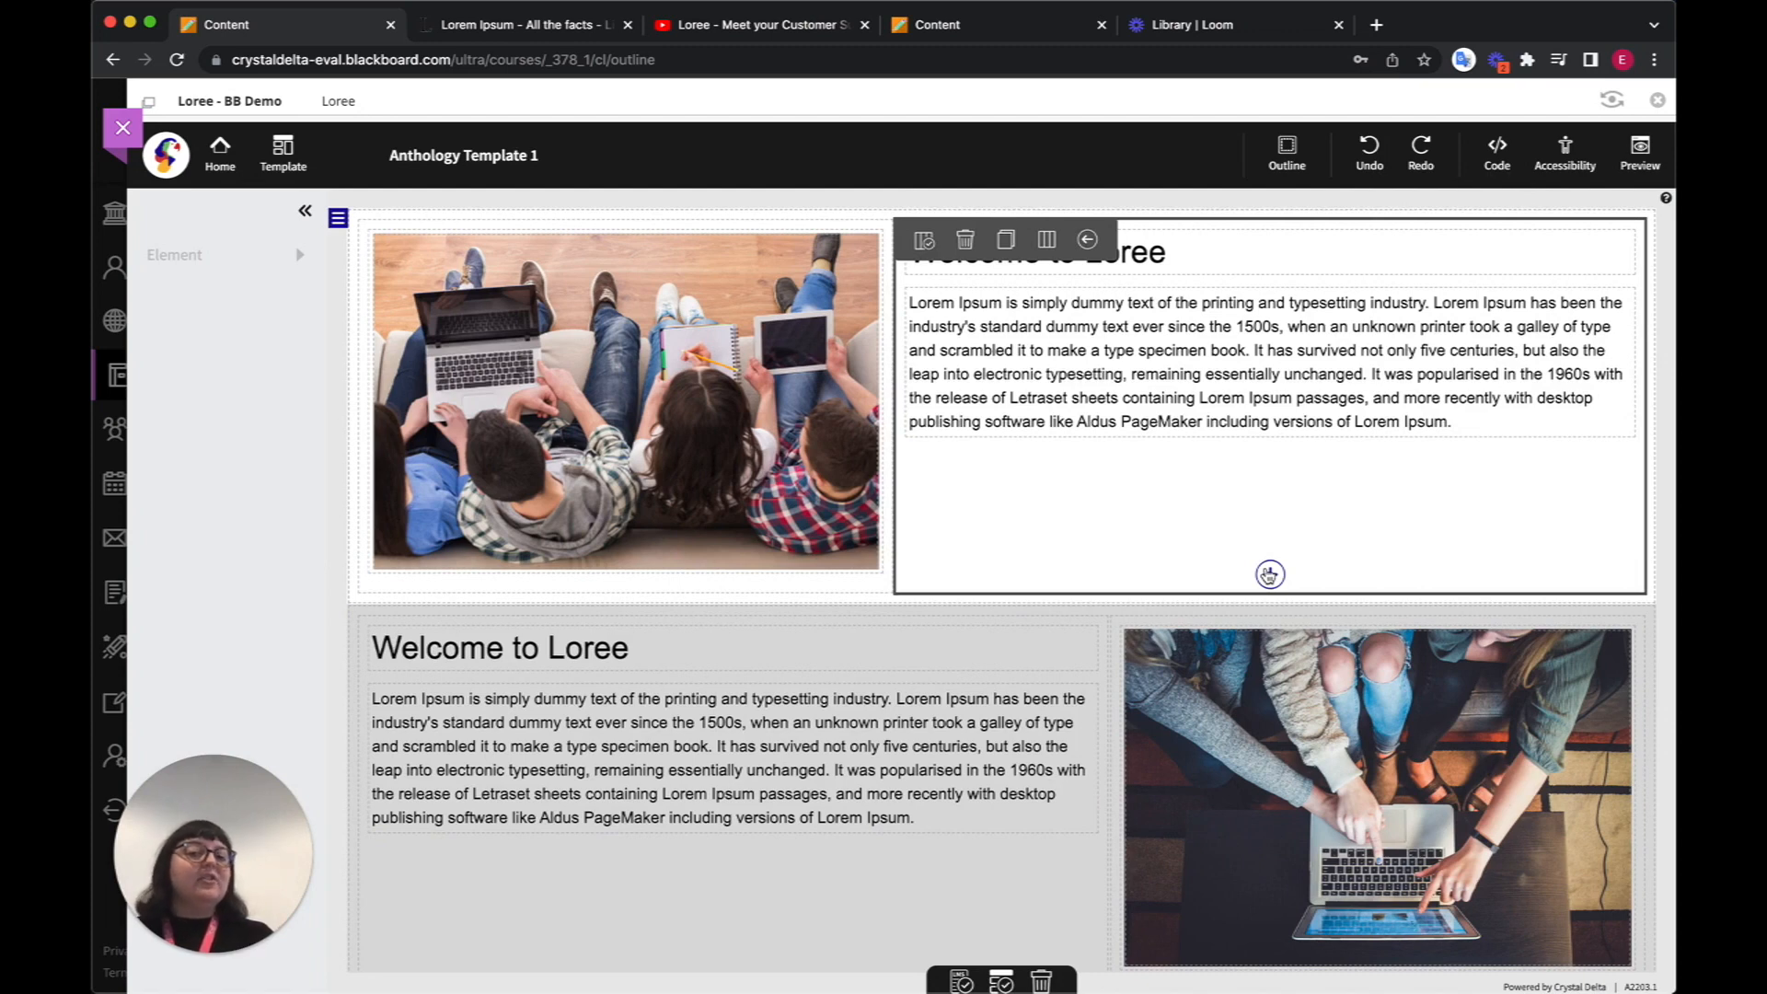
{"action": "left_click", "coordinate": [1270, 574]}
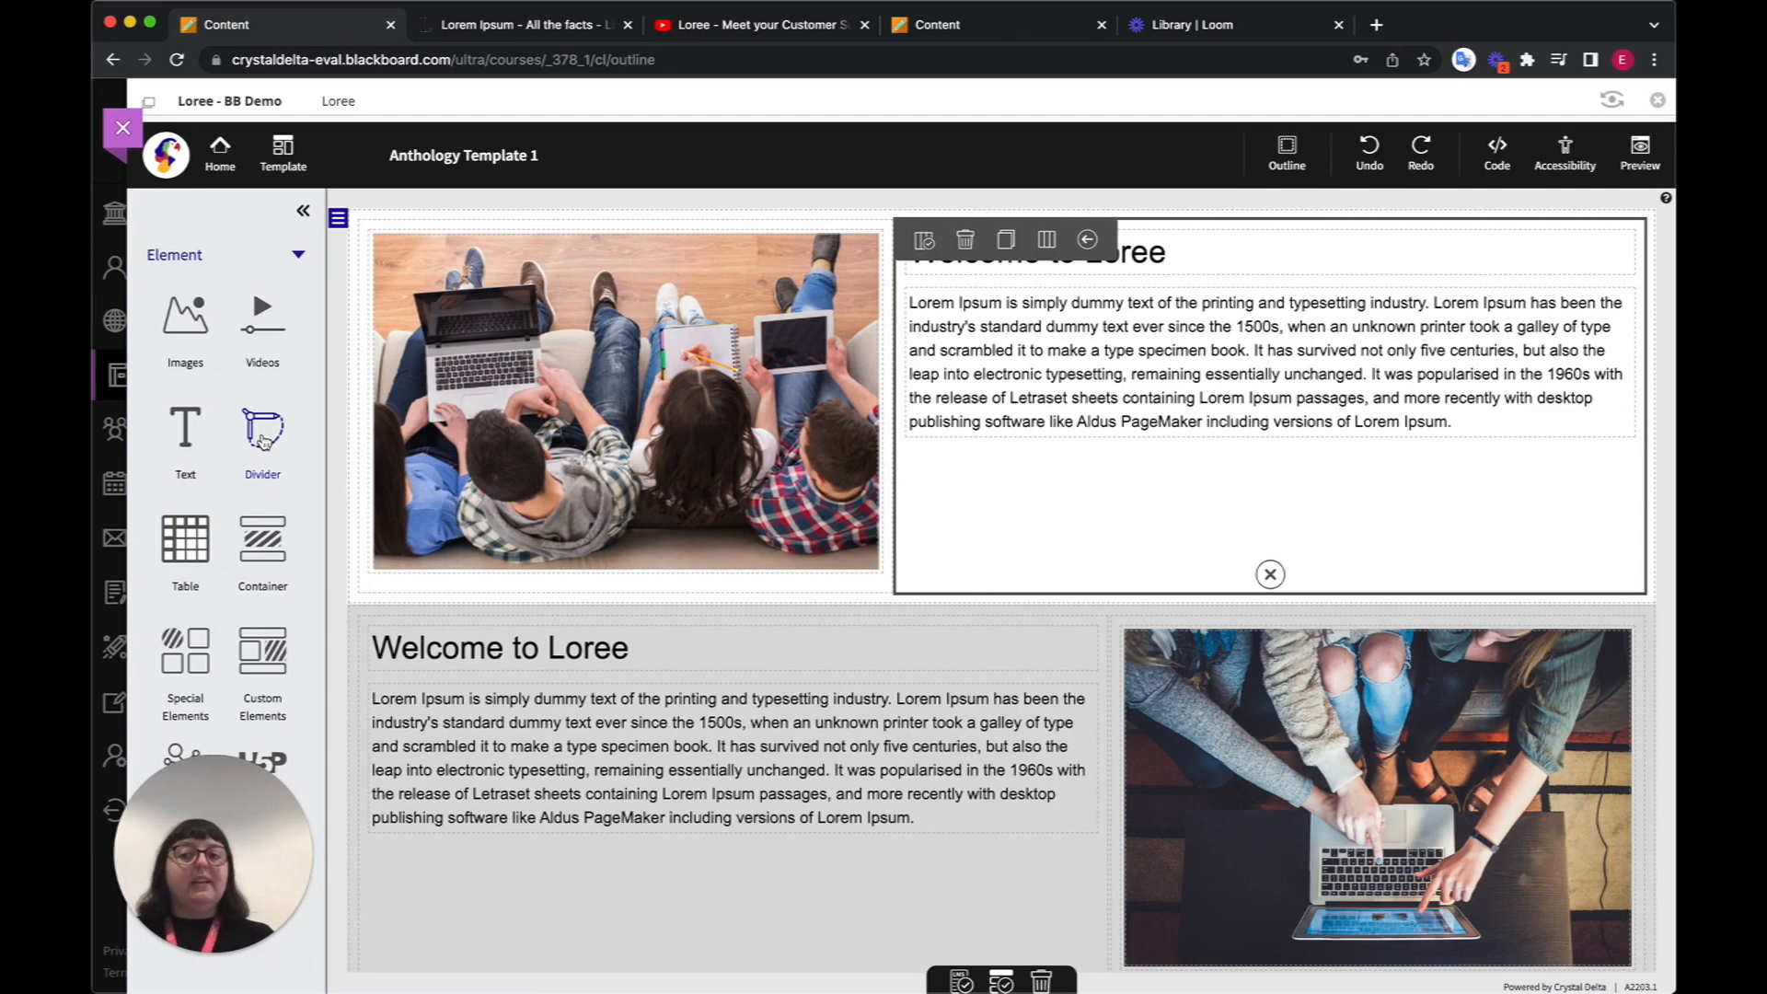
{"action": "left_click", "coordinate": [265, 443]}
{"action": "left_click", "coordinate": [427, 258]}
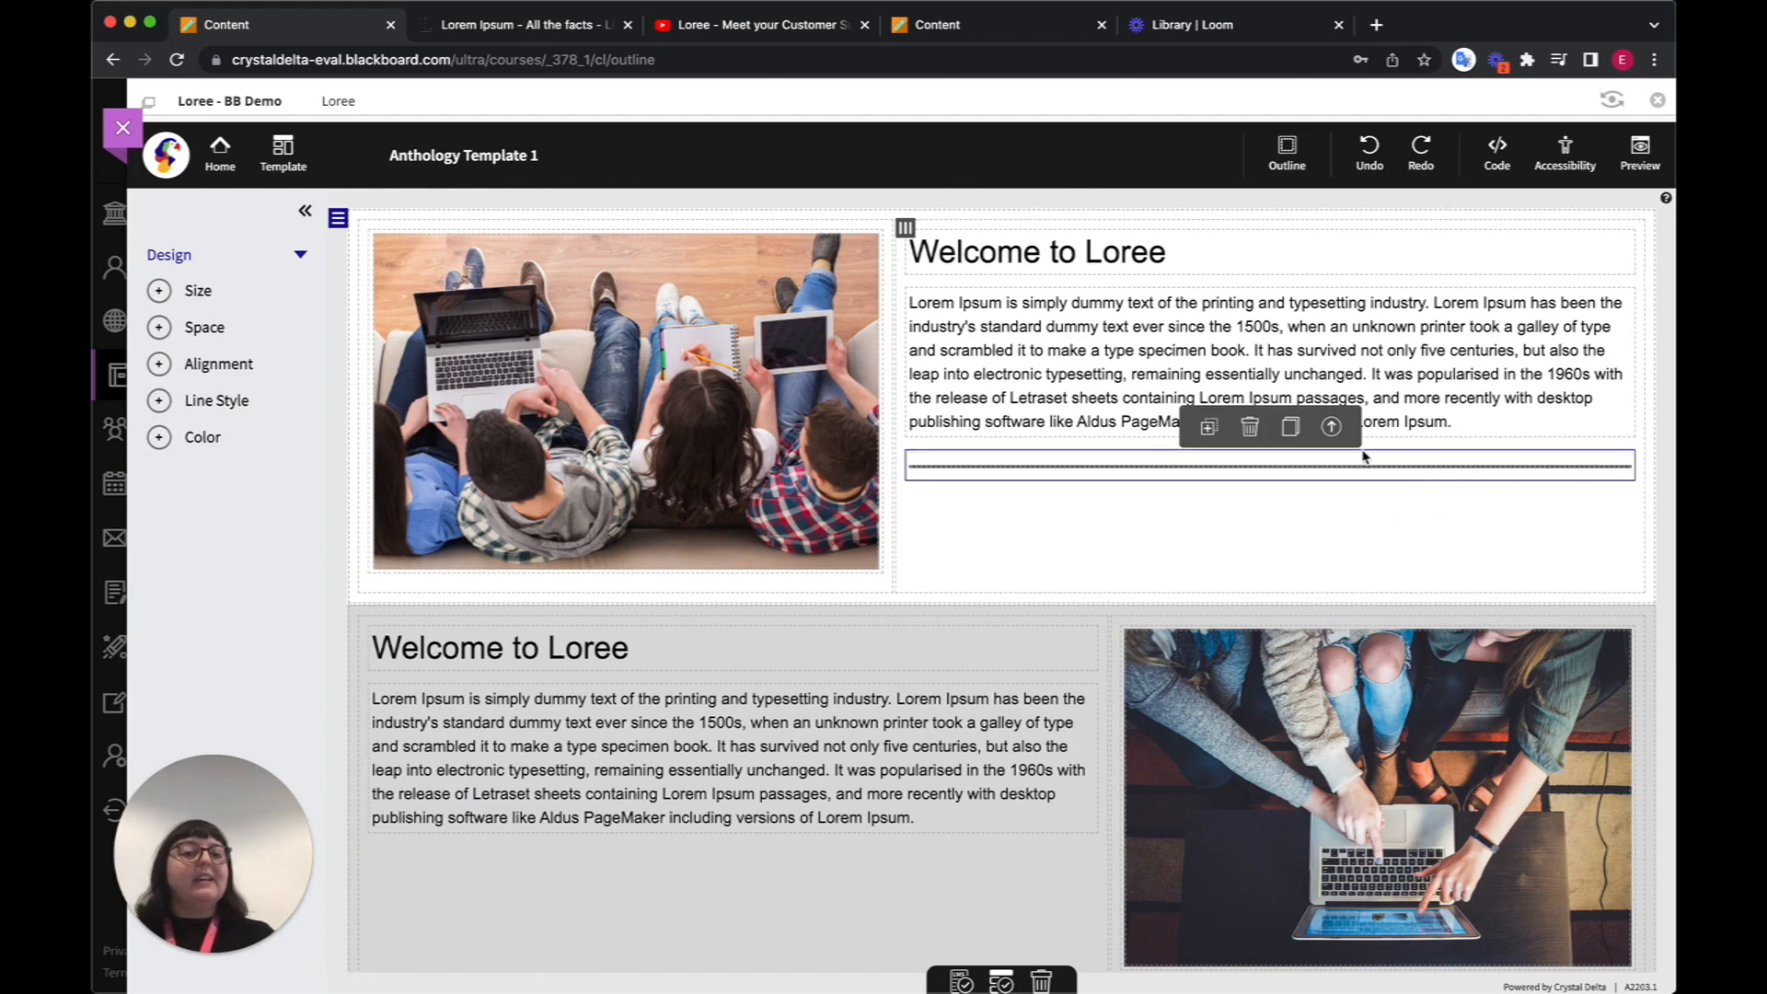
{"action": "left_click", "coordinate": [1331, 426]}
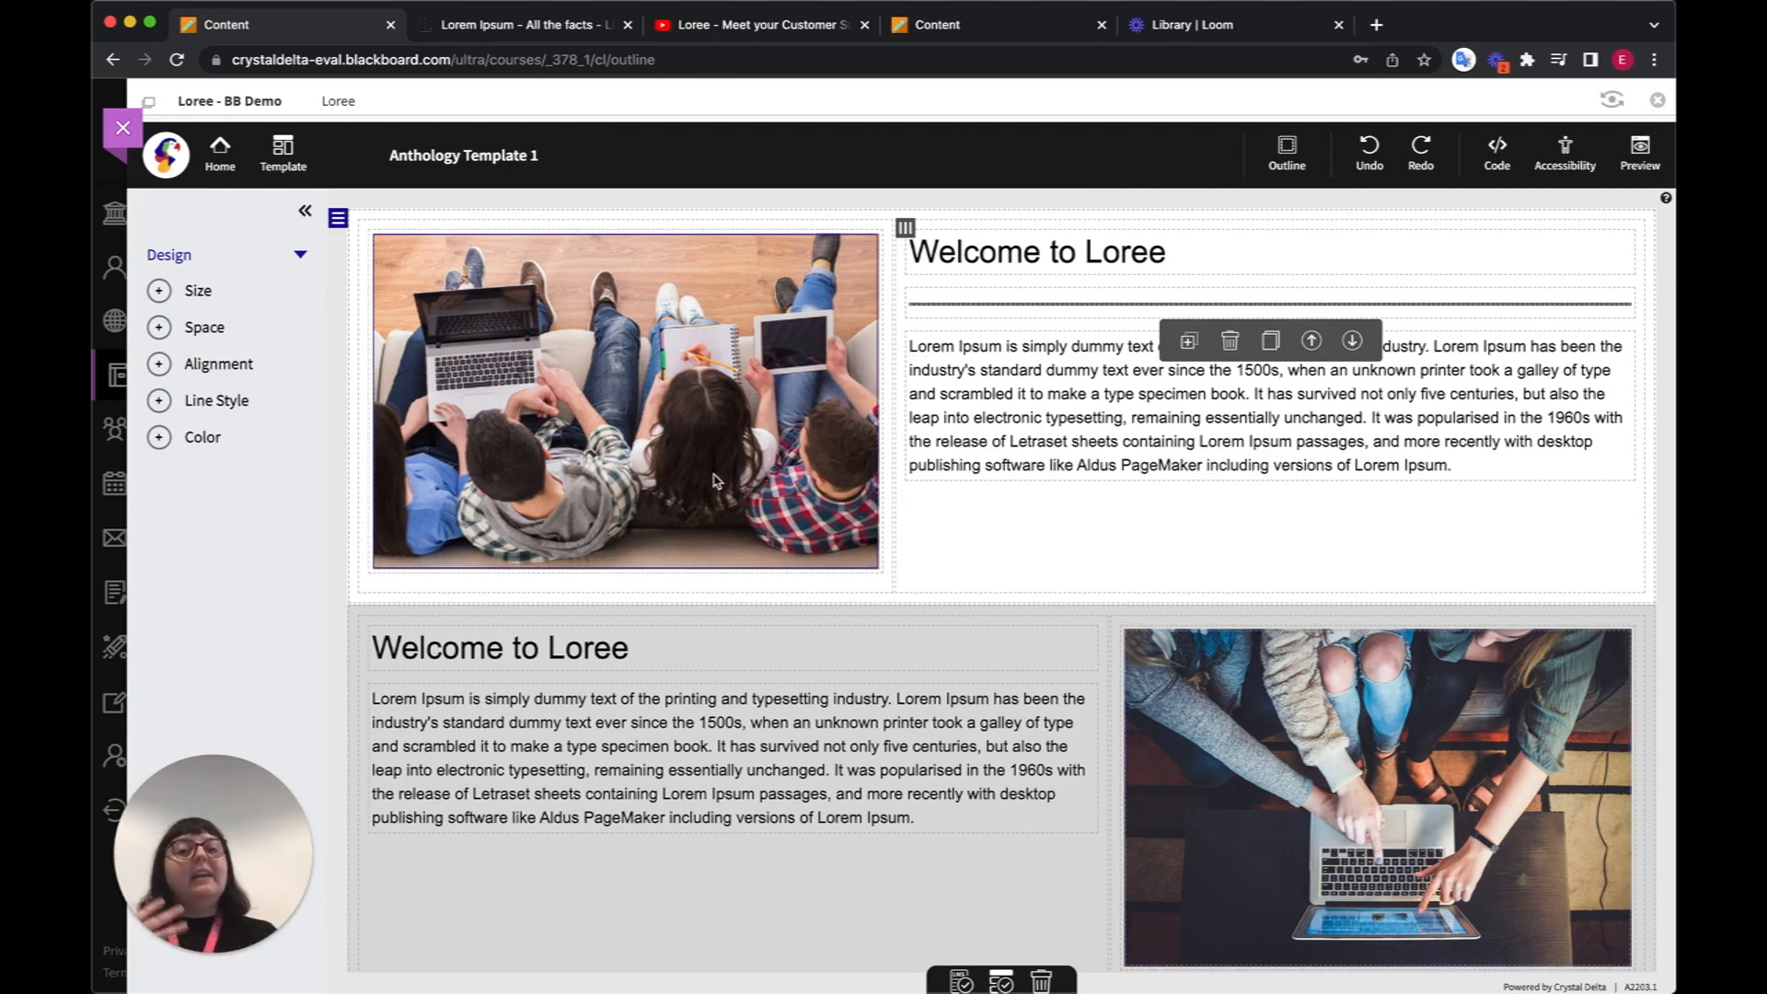
- Set the first row's students picture to full width and look at its alignment options
{"action": "left_click", "coordinate": [737, 422]}
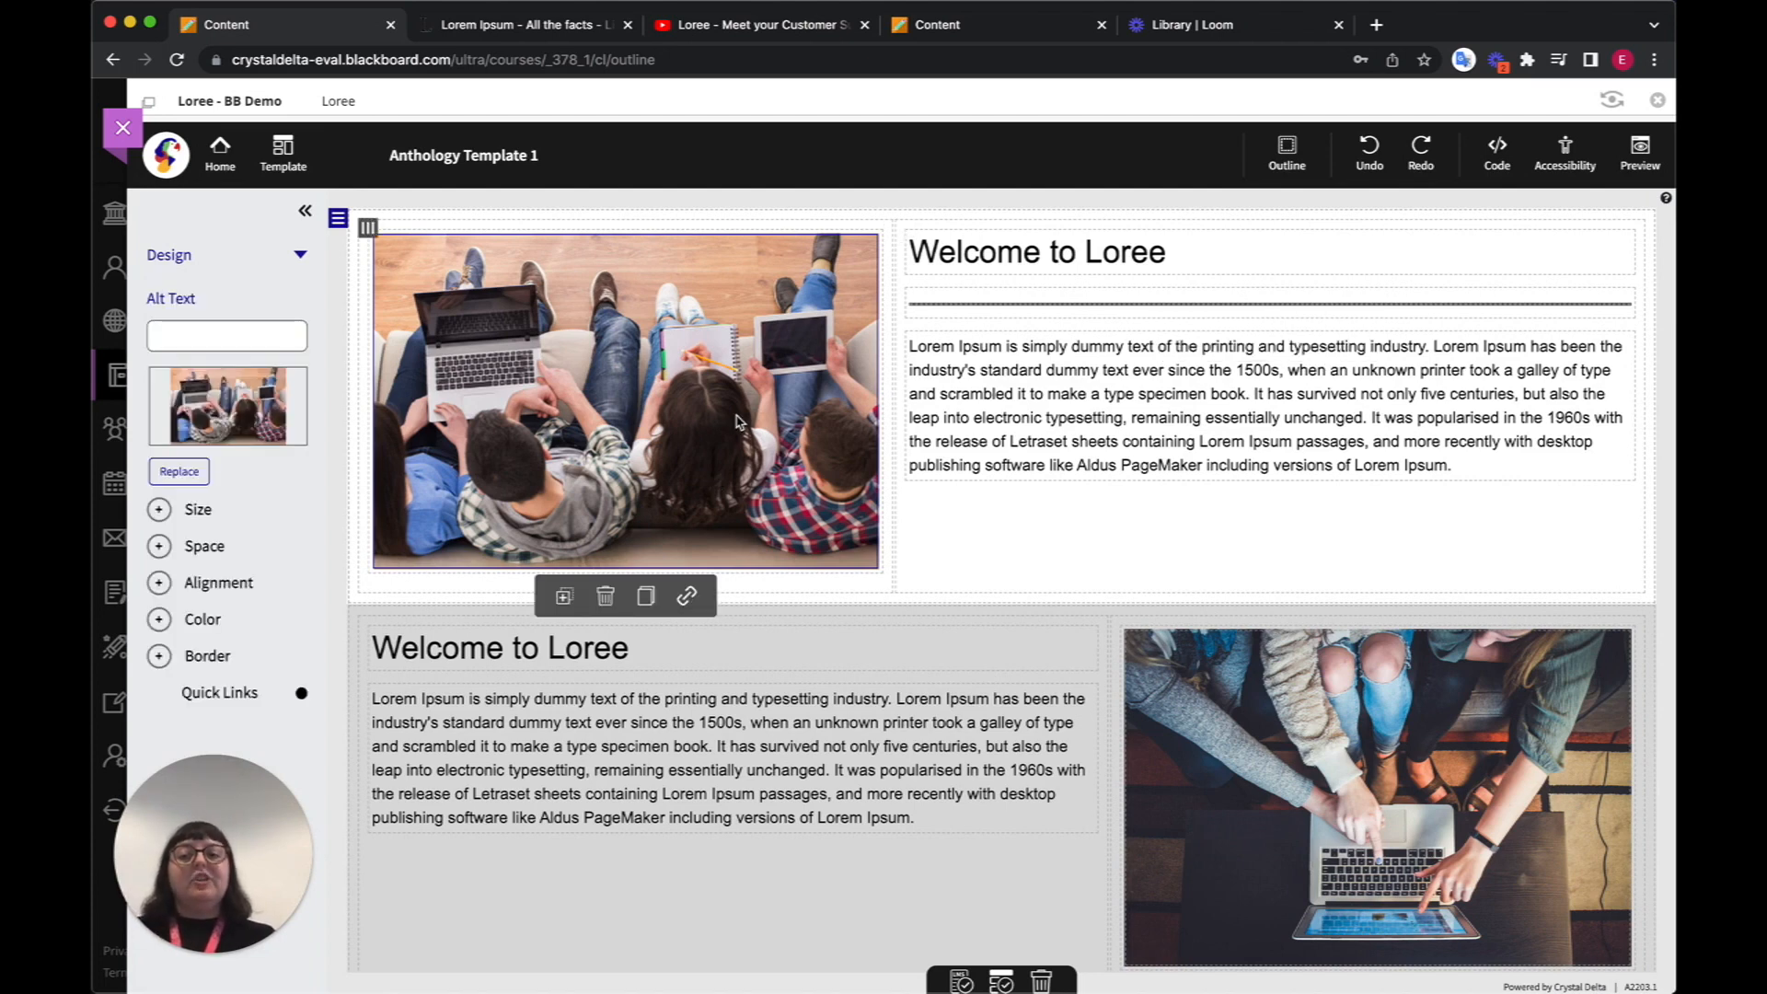
{"action": "left_click", "coordinate": [211, 512]}
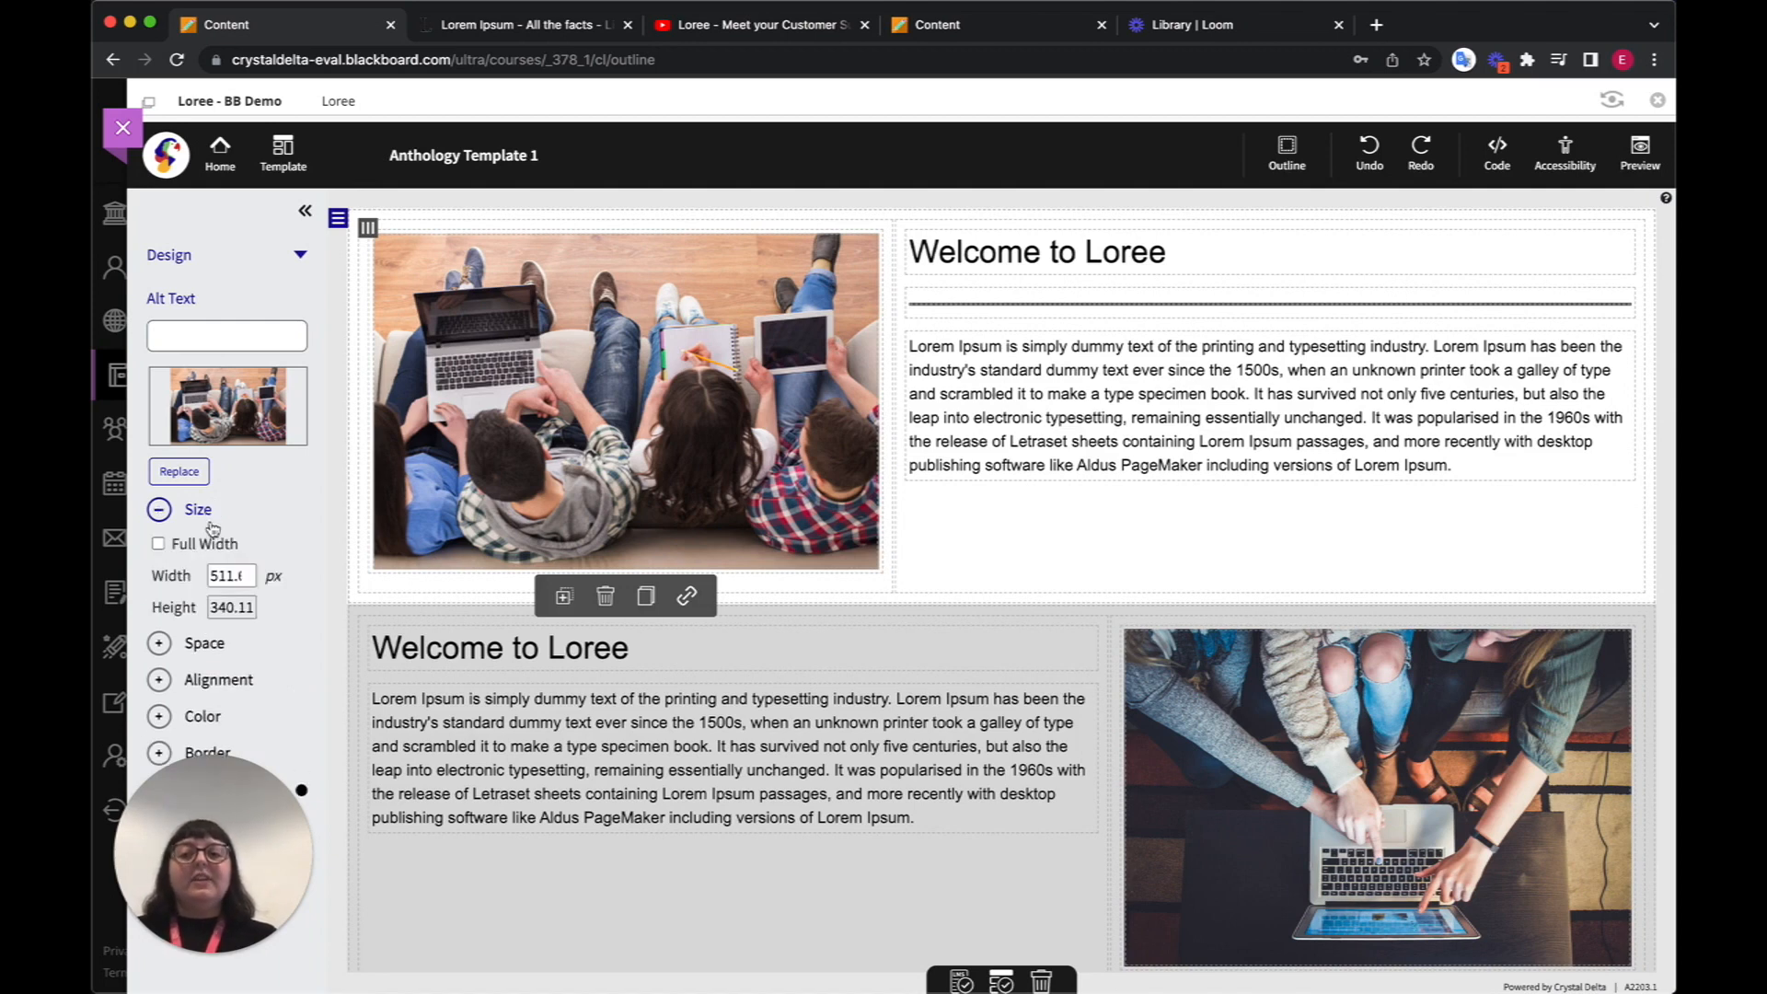
{"action": "left_click", "coordinate": [158, 544]}
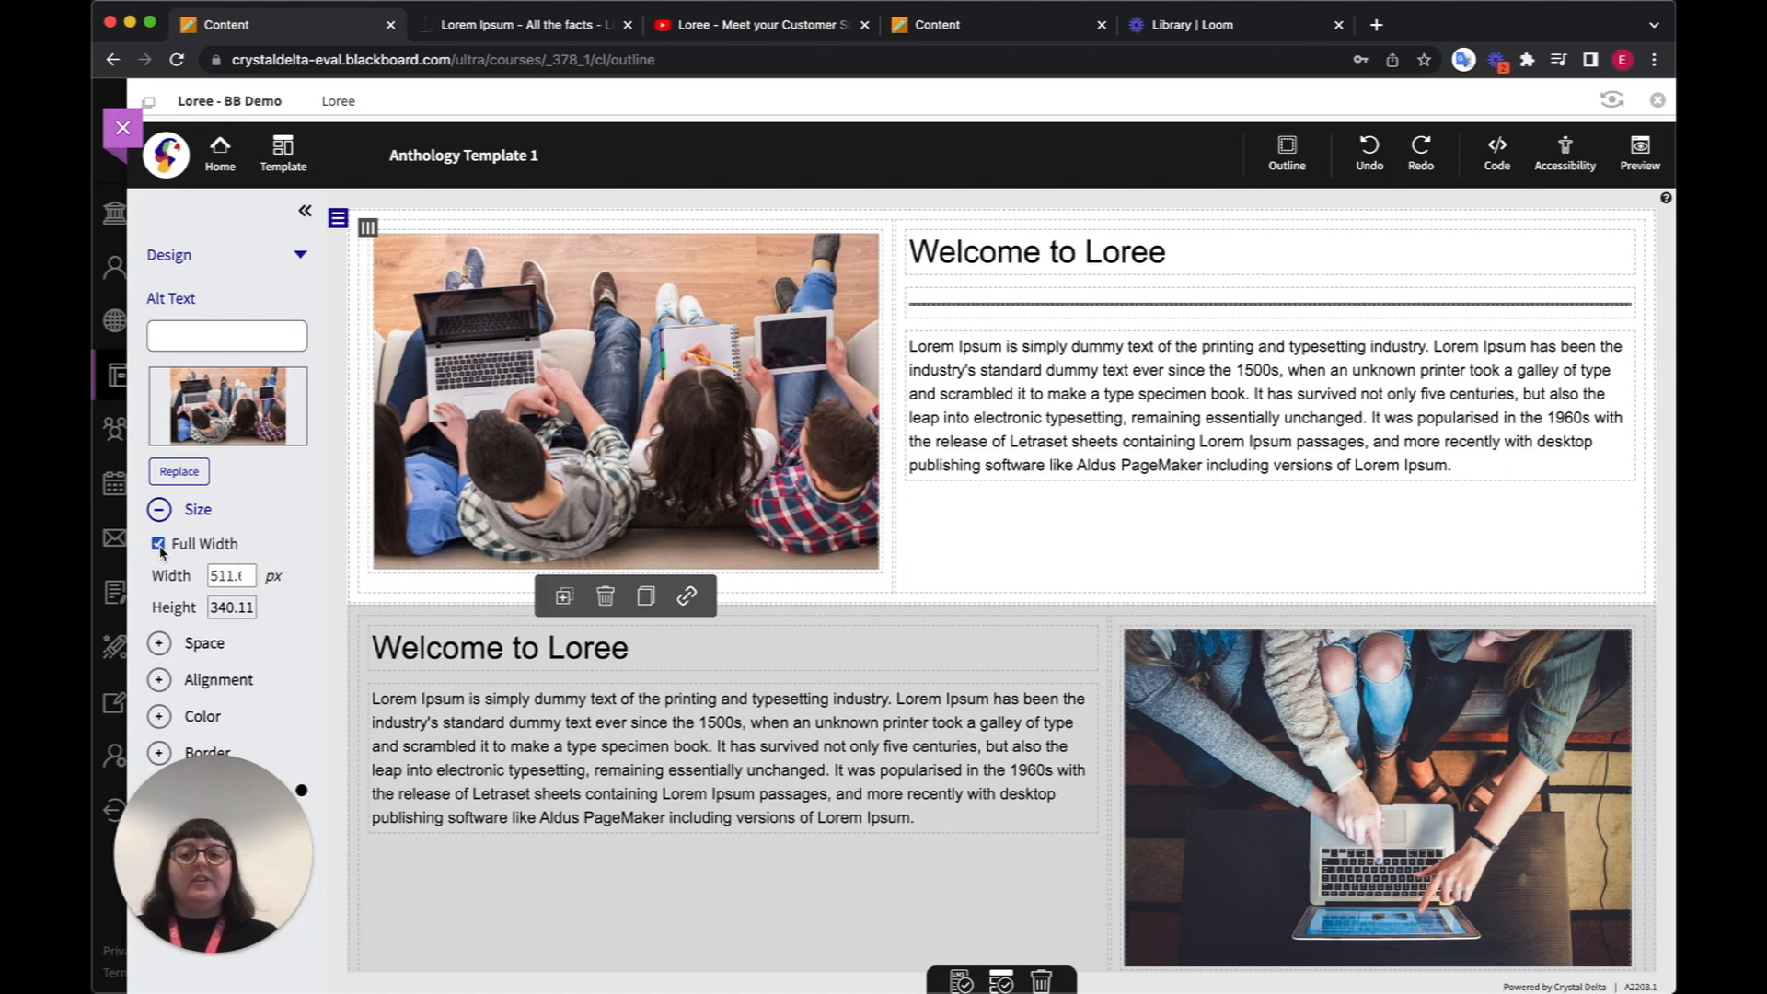
{"action": "left_click", "coordinate": [159, 510]}
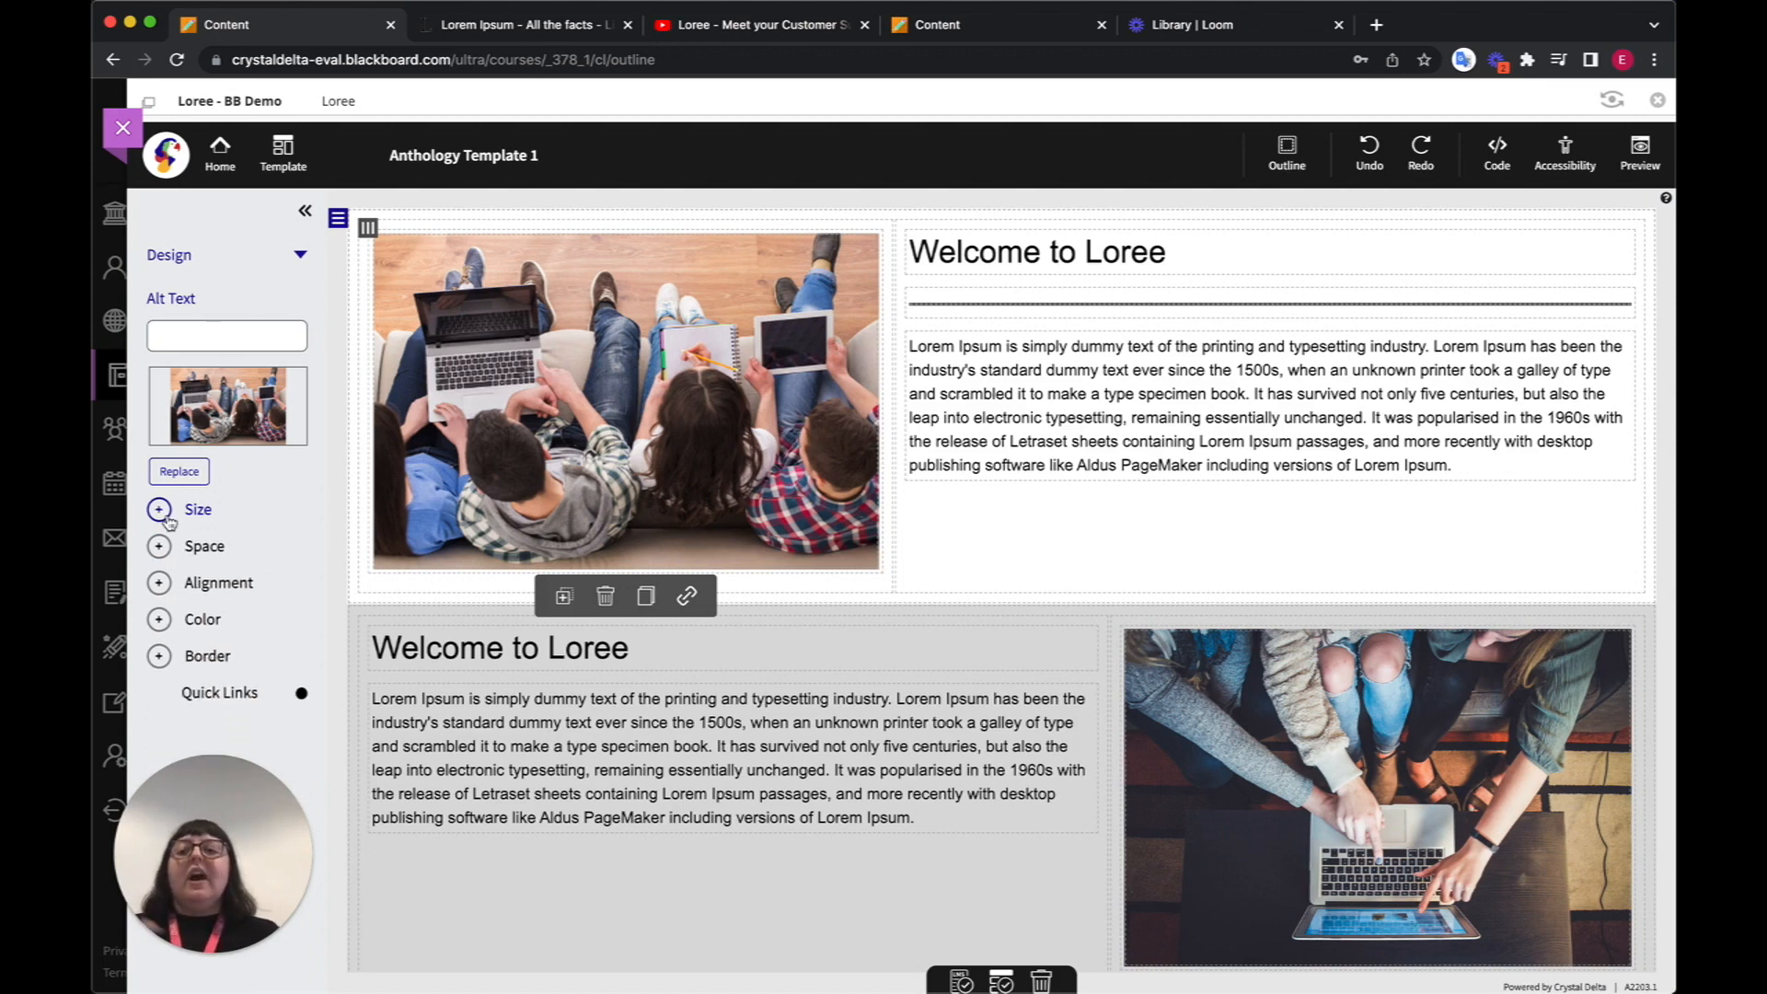
{"action": "left_click", "coordinate": [161, 585]}
{"action": "left_click", "coordinate": [161, 586]}
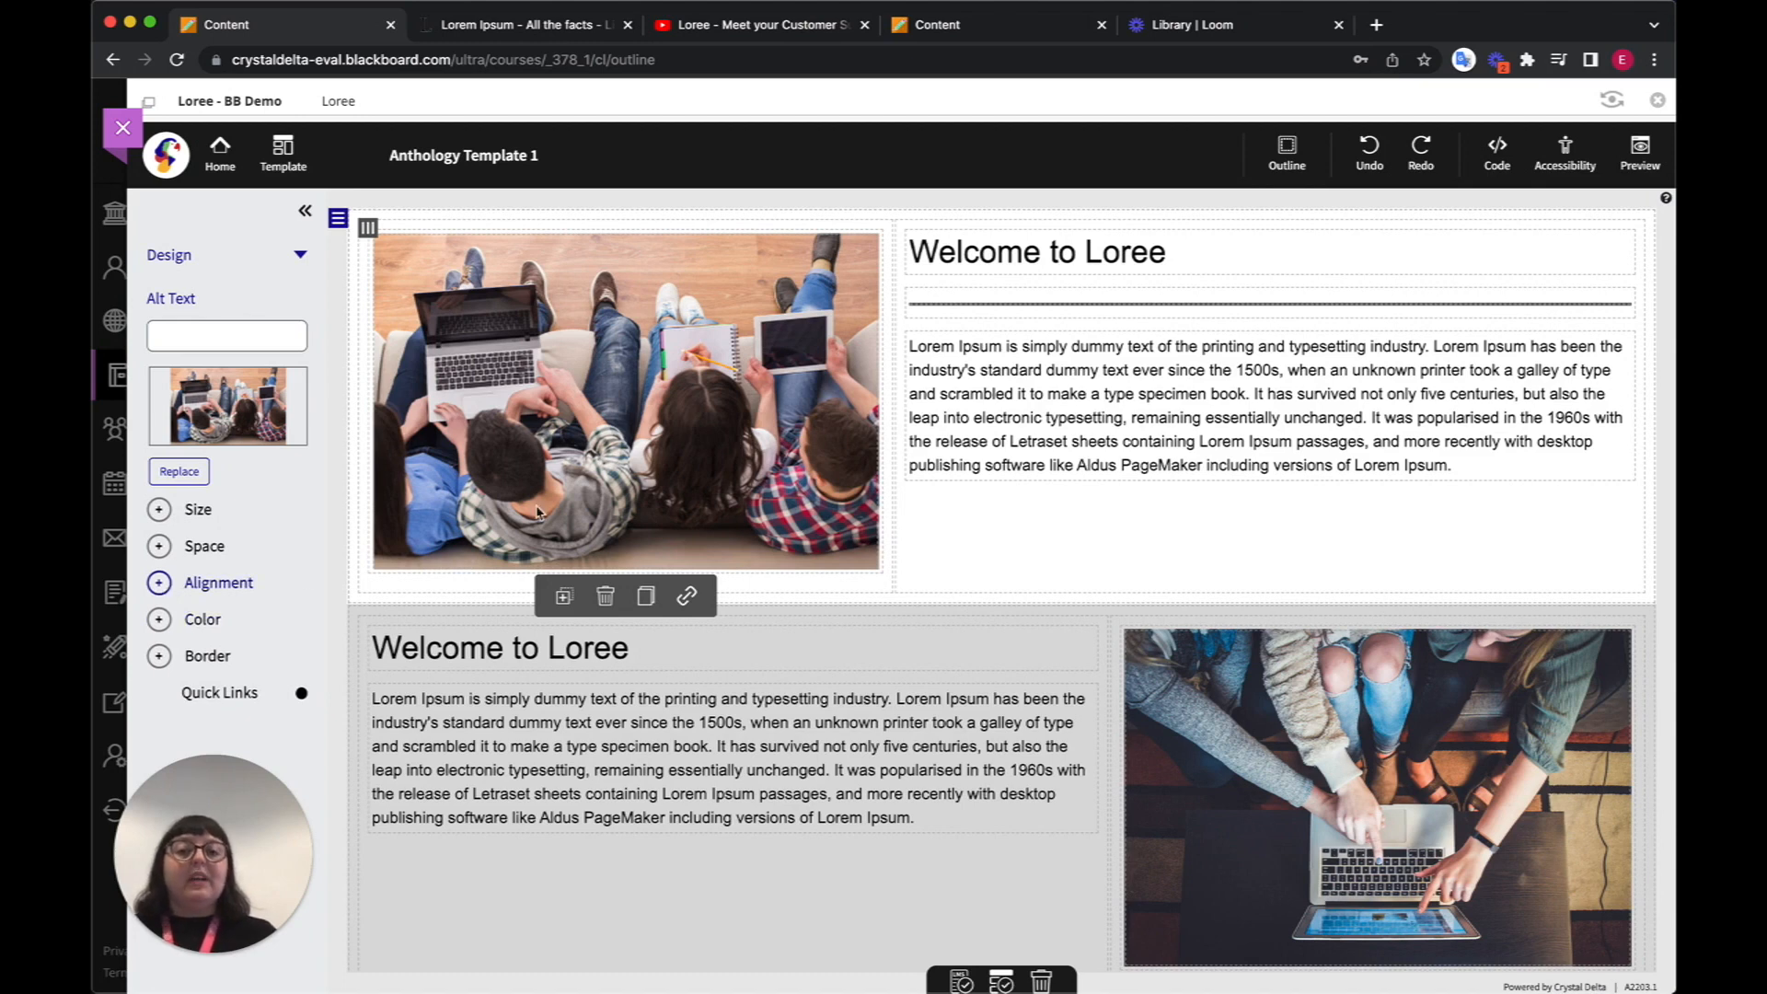
- Set the bottom margin of the first row's "Welcome to Loree" heading to 0 px
{"action": "left_click", "coordinate": [1024, 250]}
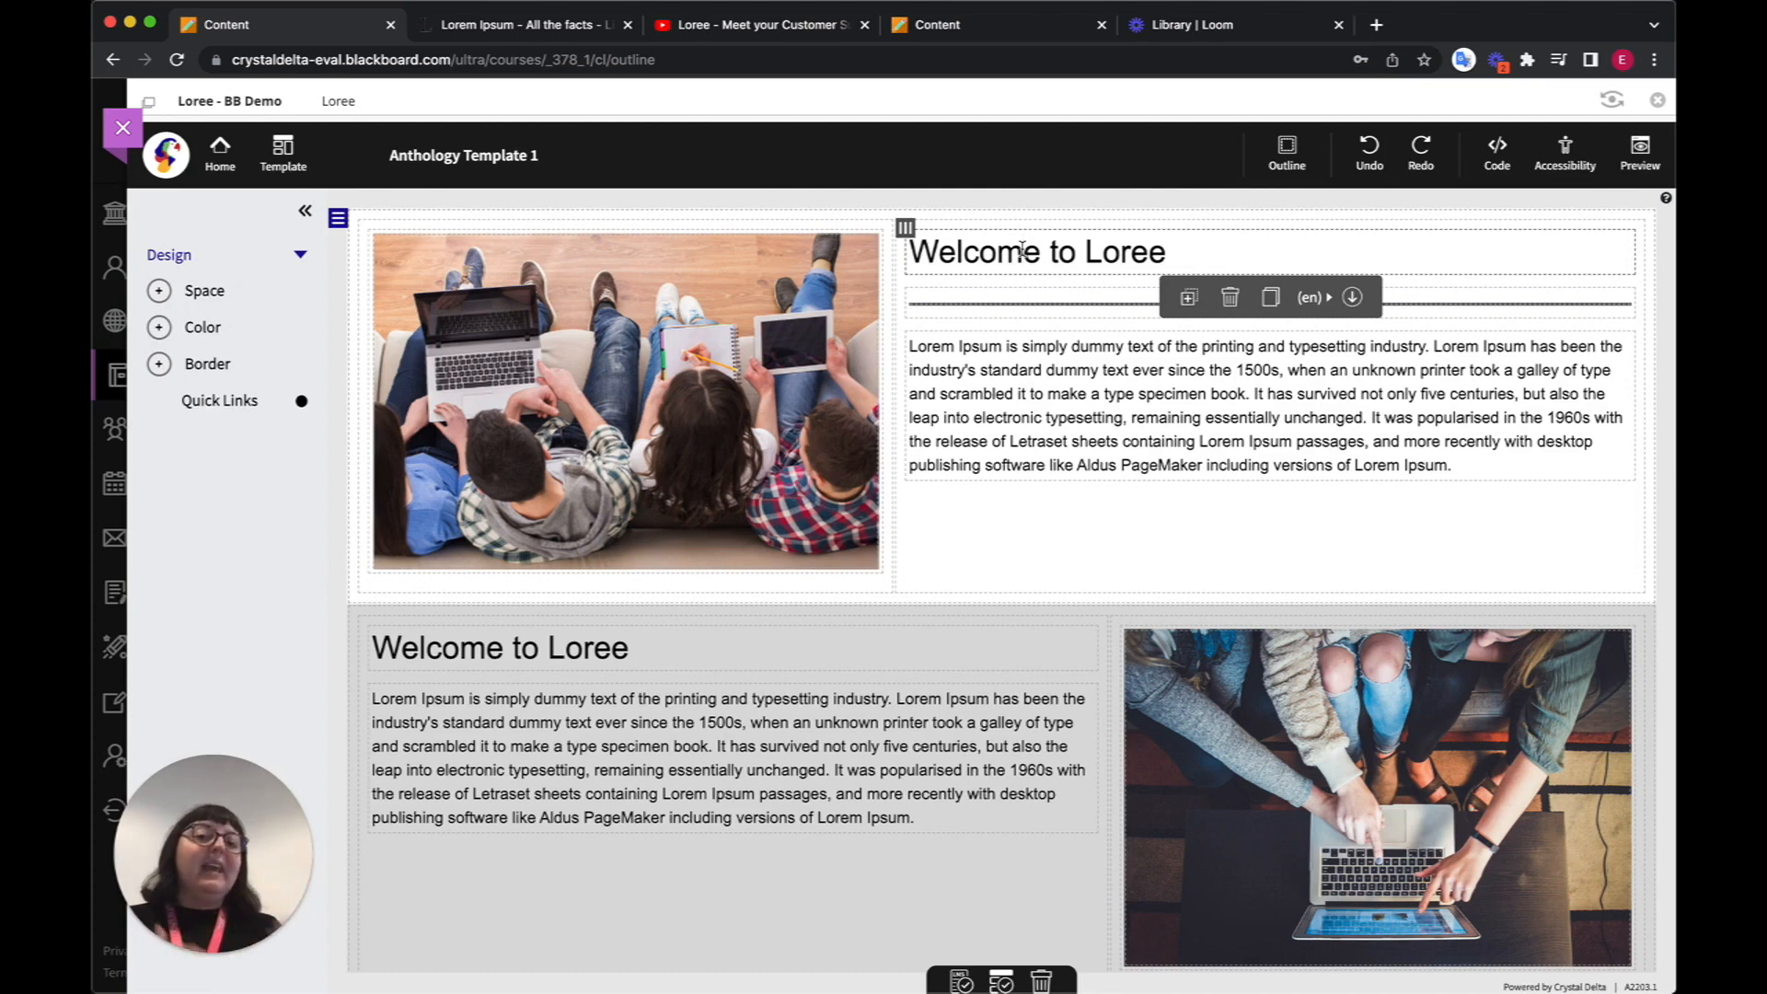
{"action": "left_click", "coordinate": [189, 291]}
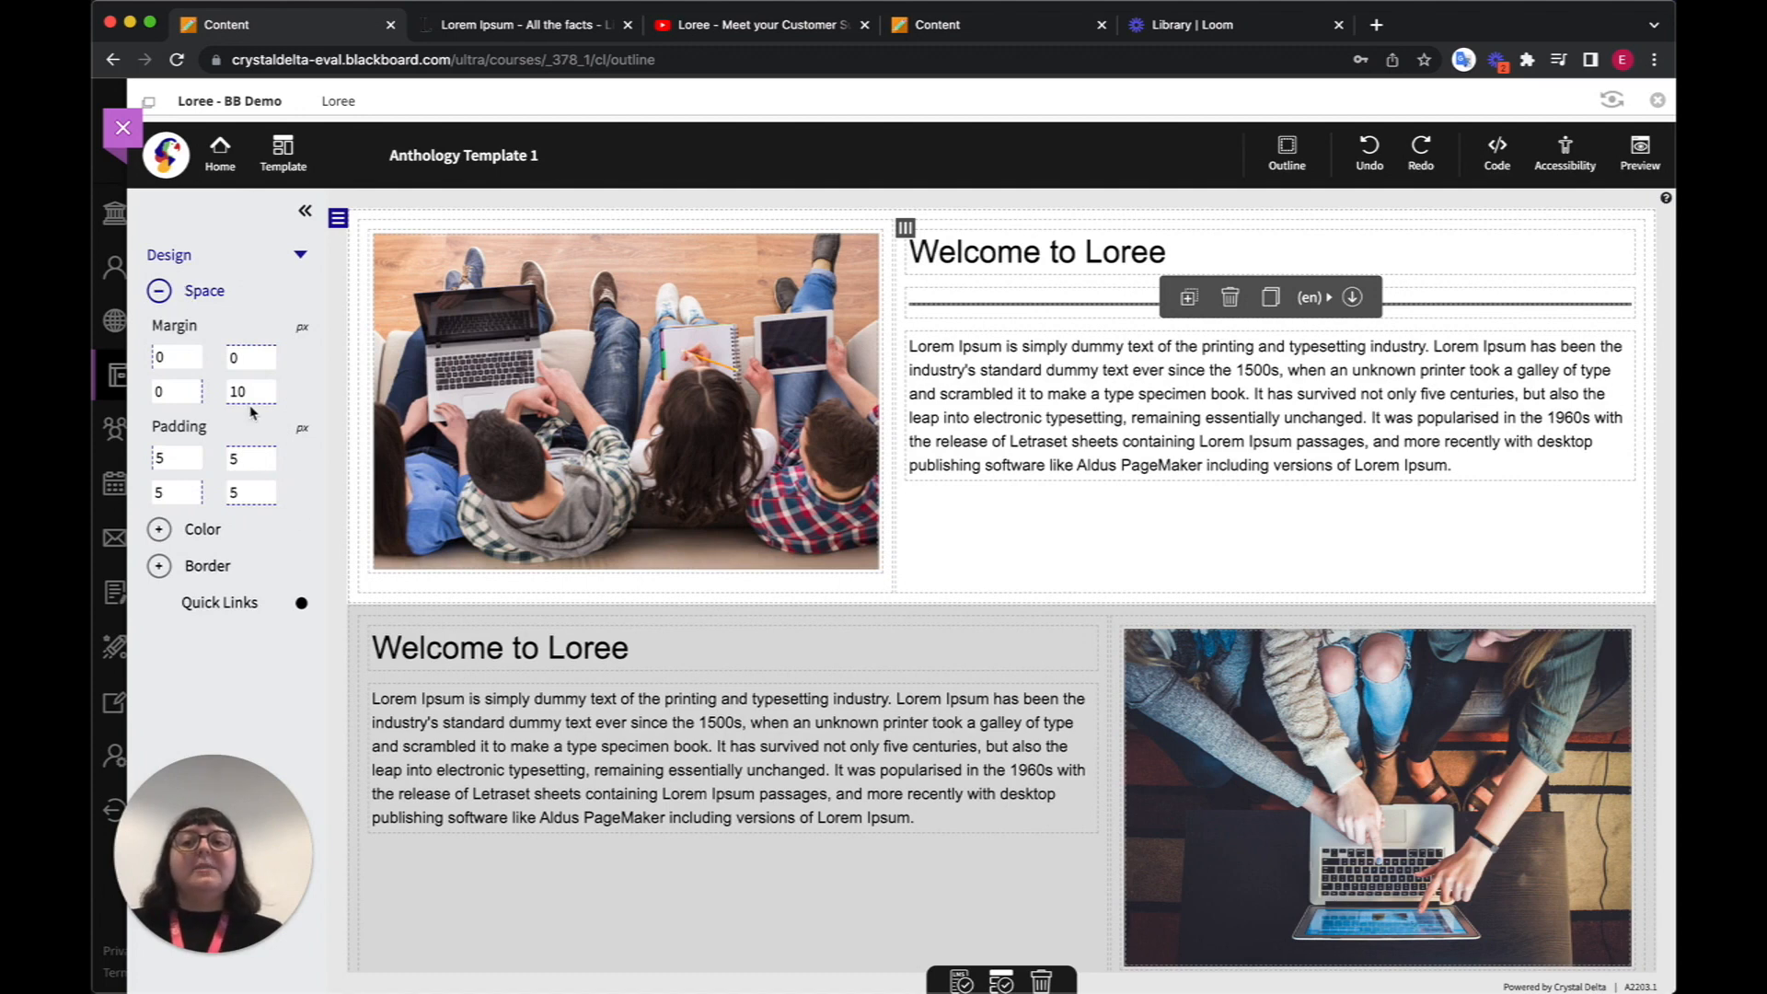
{"action": "double_click", "coordinate": [241, 390]}
{"action": "type", "text": "0"}
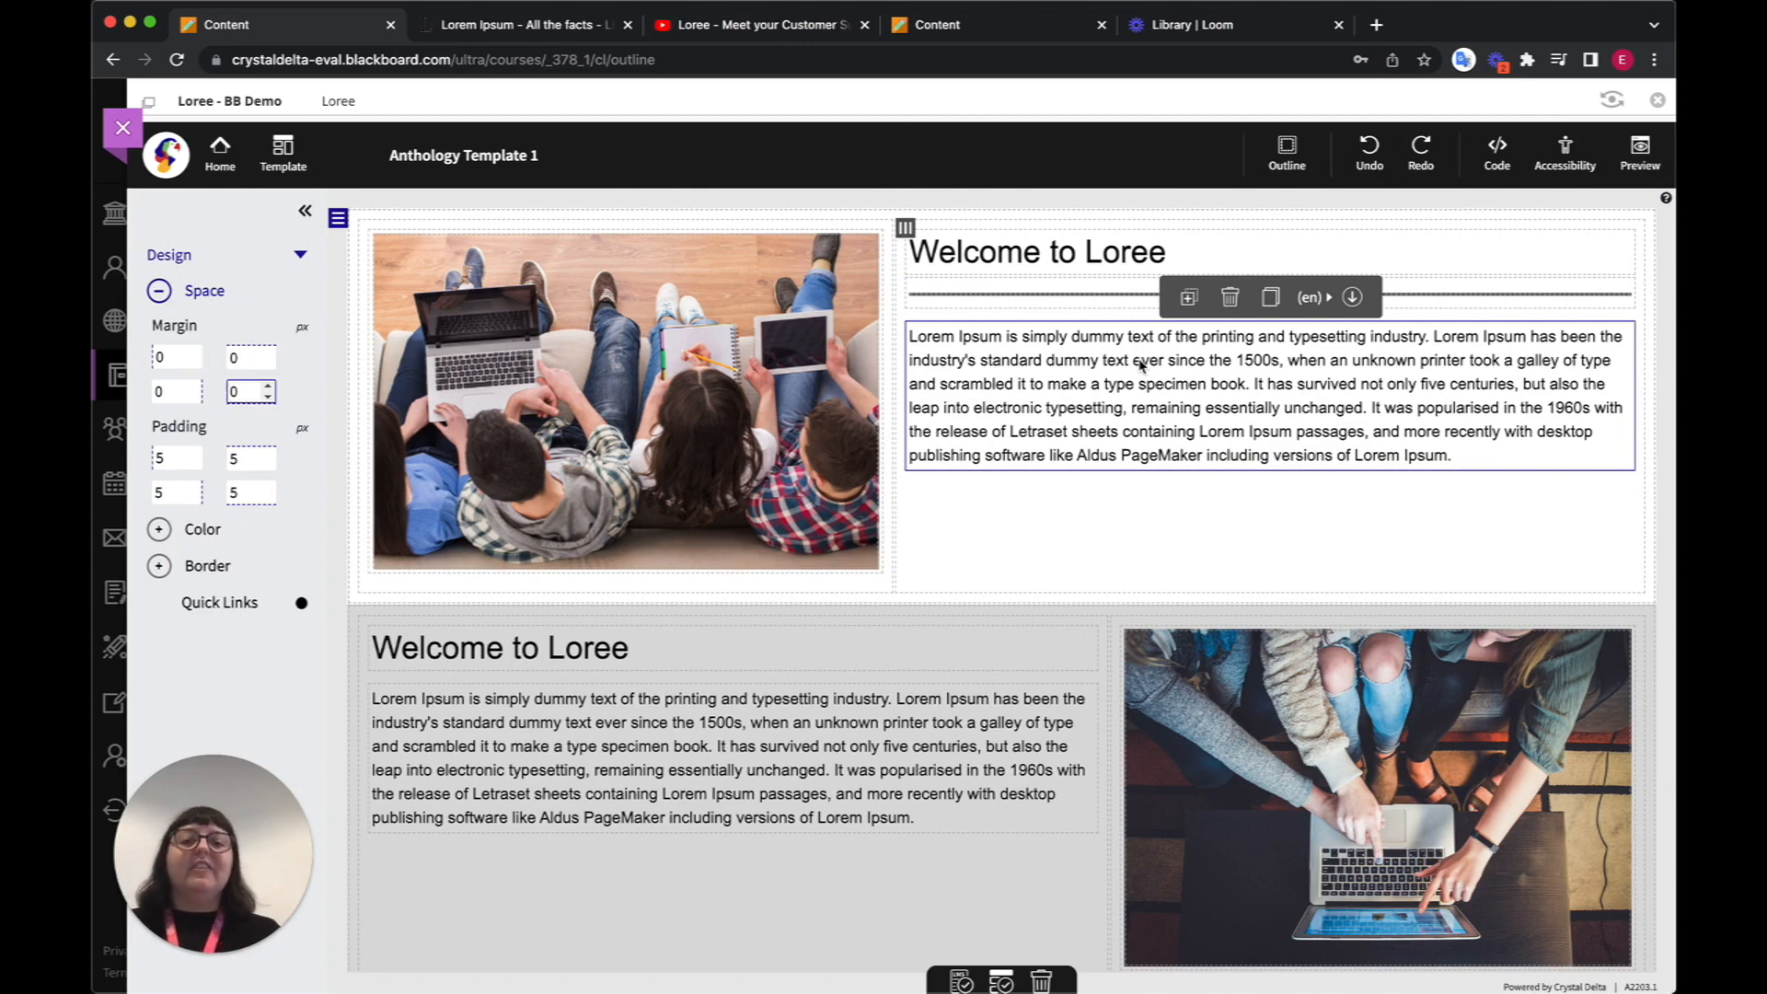
- Review the page in the desktop, tablet and mobile previews, checking how both rows reflow, and exit the preview
{"action": "left_click", "coordinate": [1144, 537]}
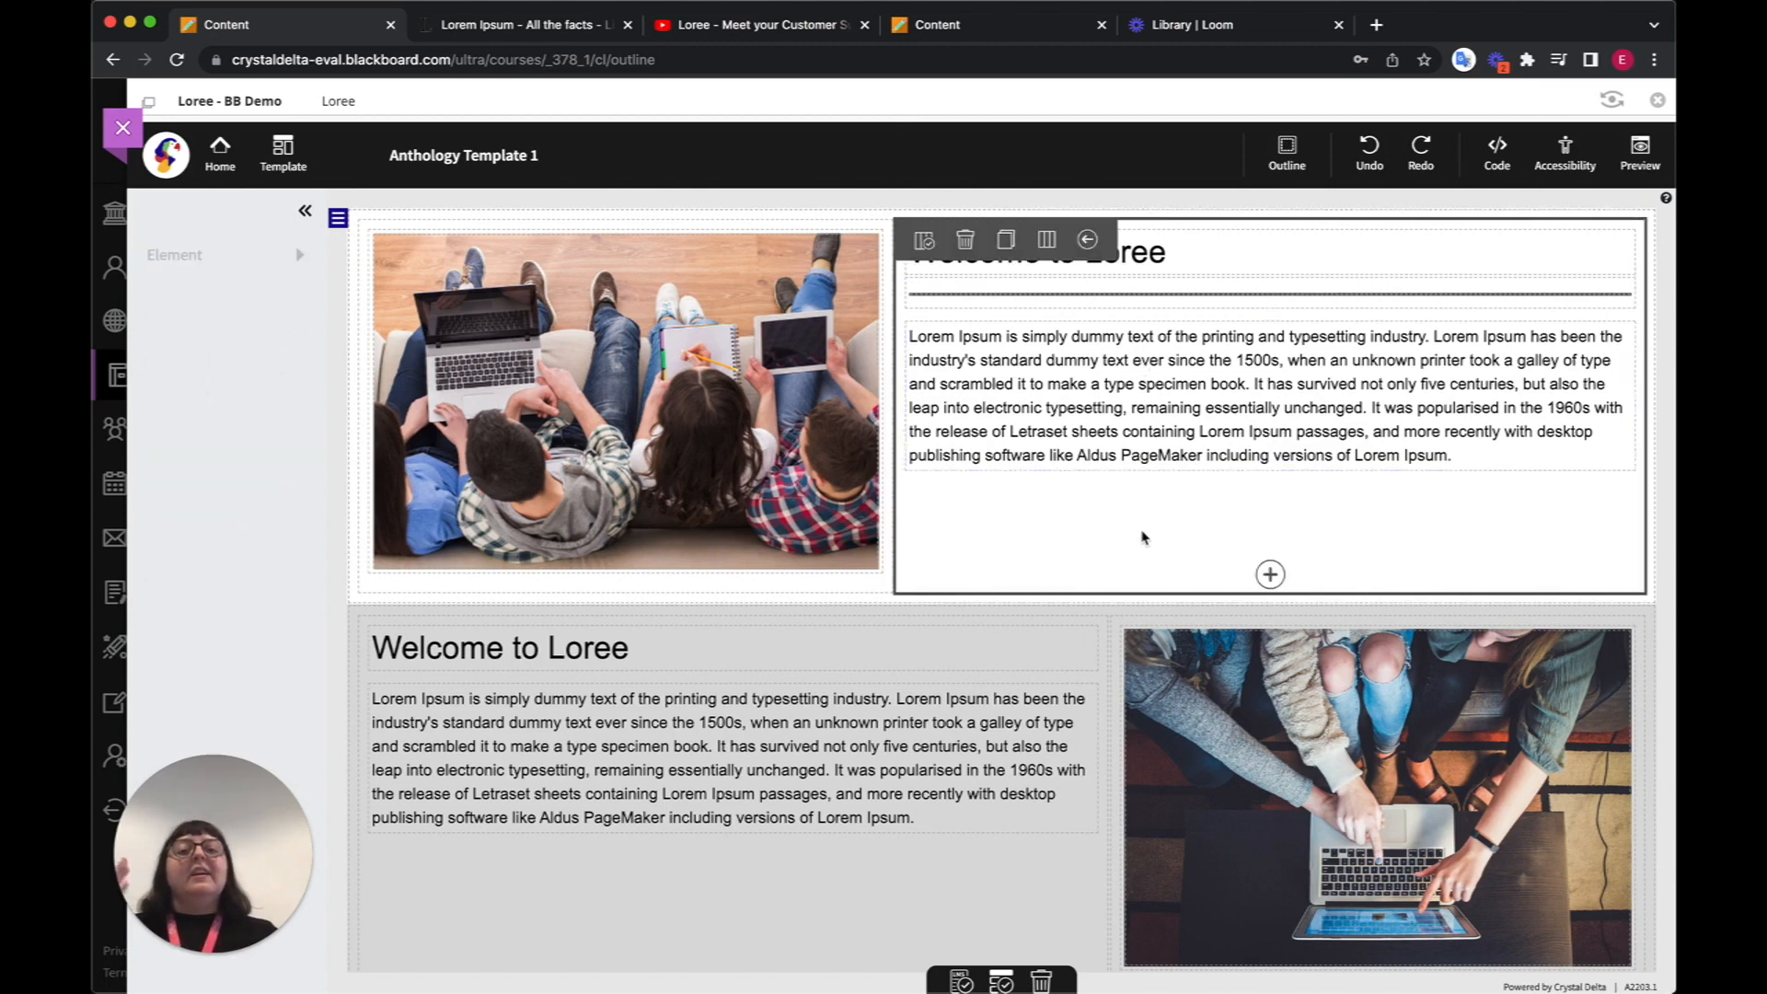
{"action": "scroll", "coordinate": [1145, 537], "scroll_direction": "down", "scroll_amount": 3}
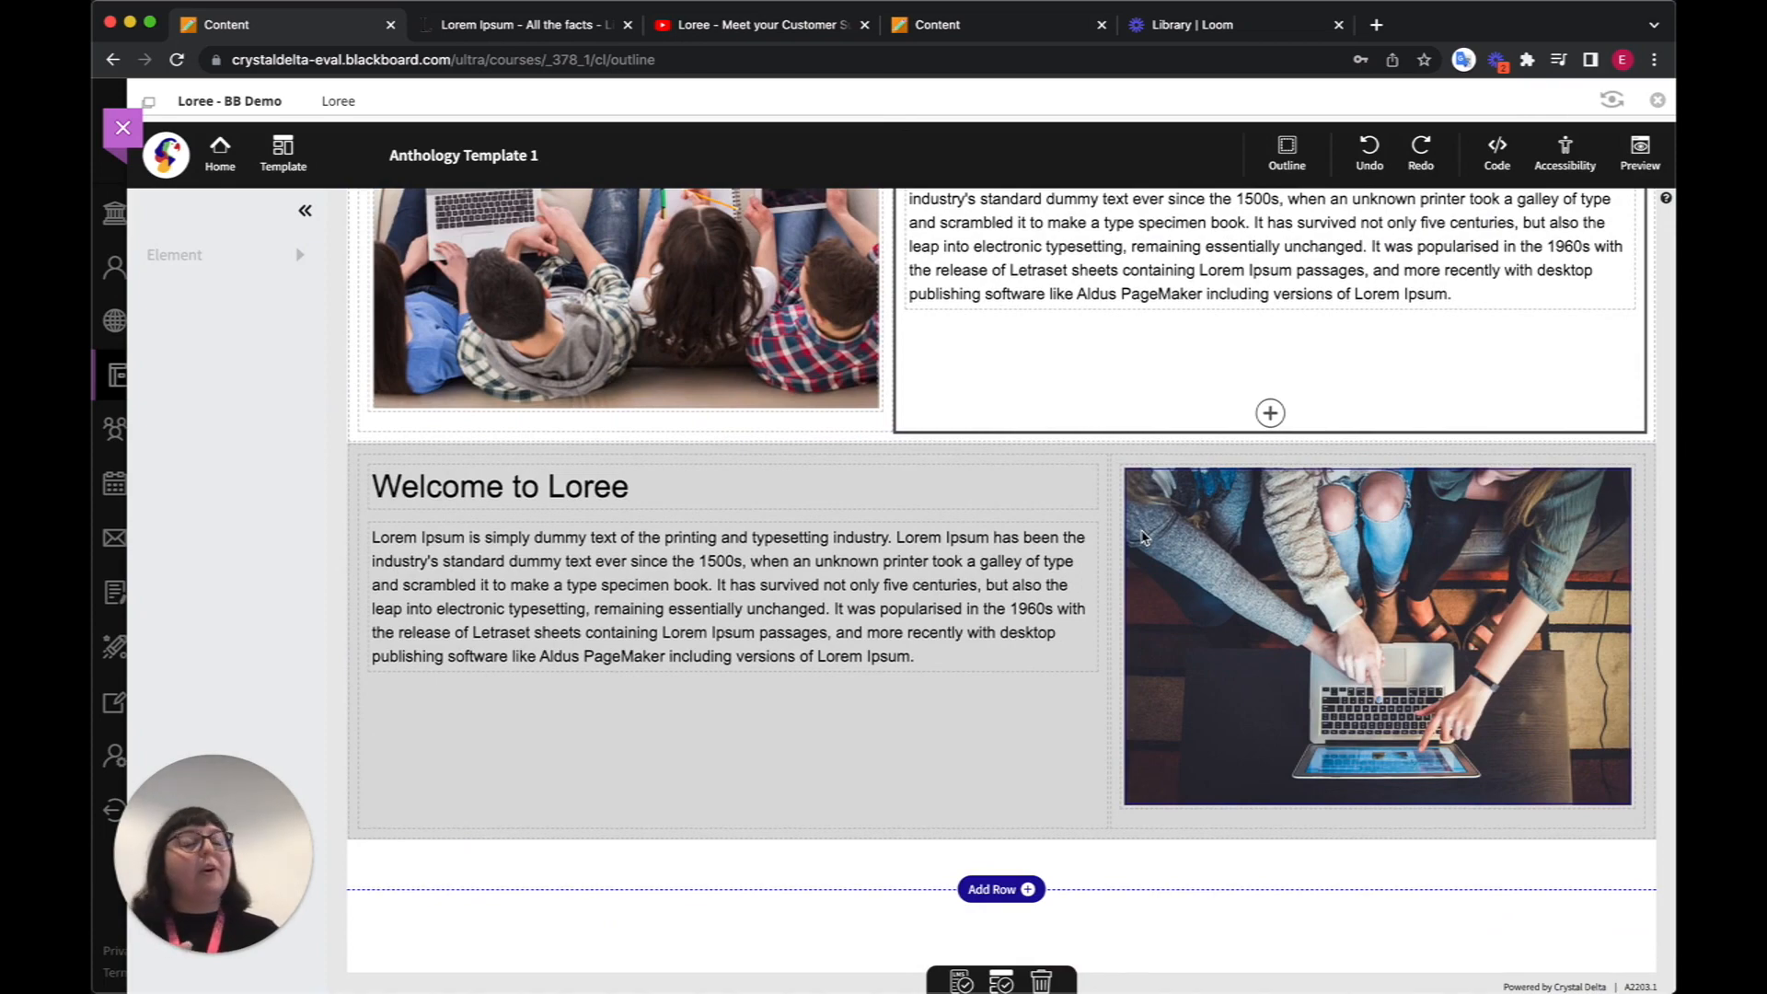
{"action": "scroll", "coordinate": [1142, 537], "scroll_direction": "up", "scroll_amount": 3}
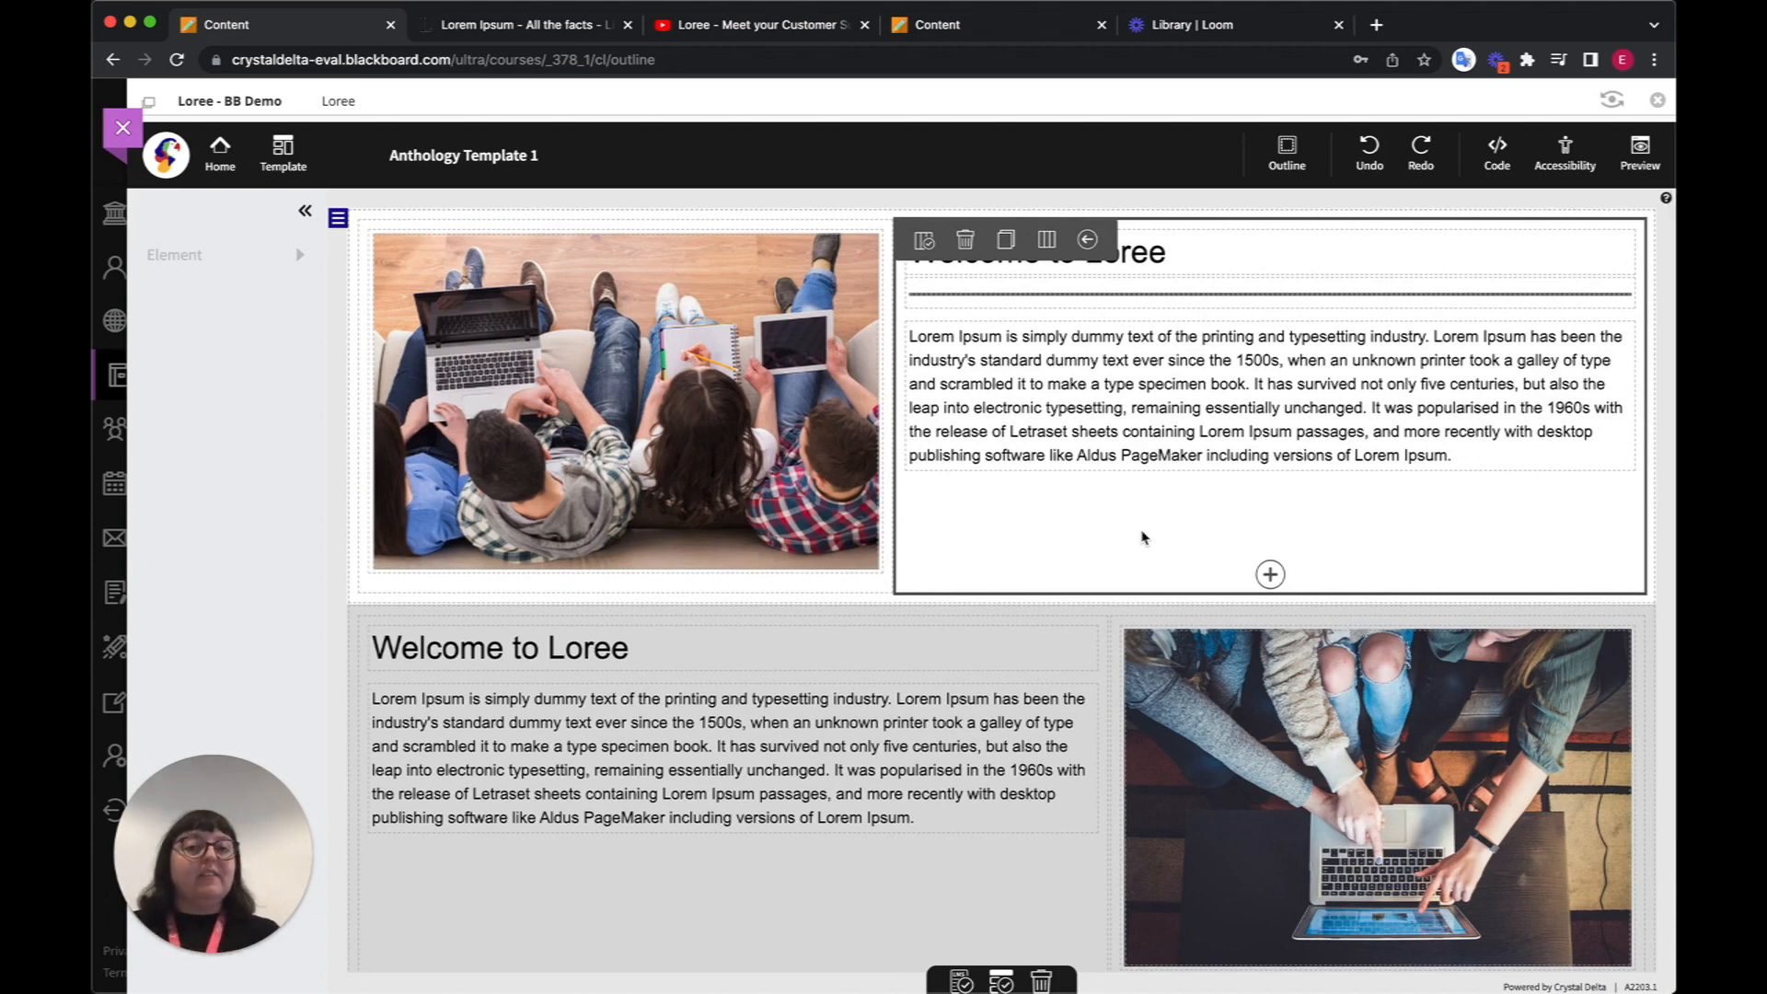
{"action": "left_click", "coordinate": [1643, 152]}
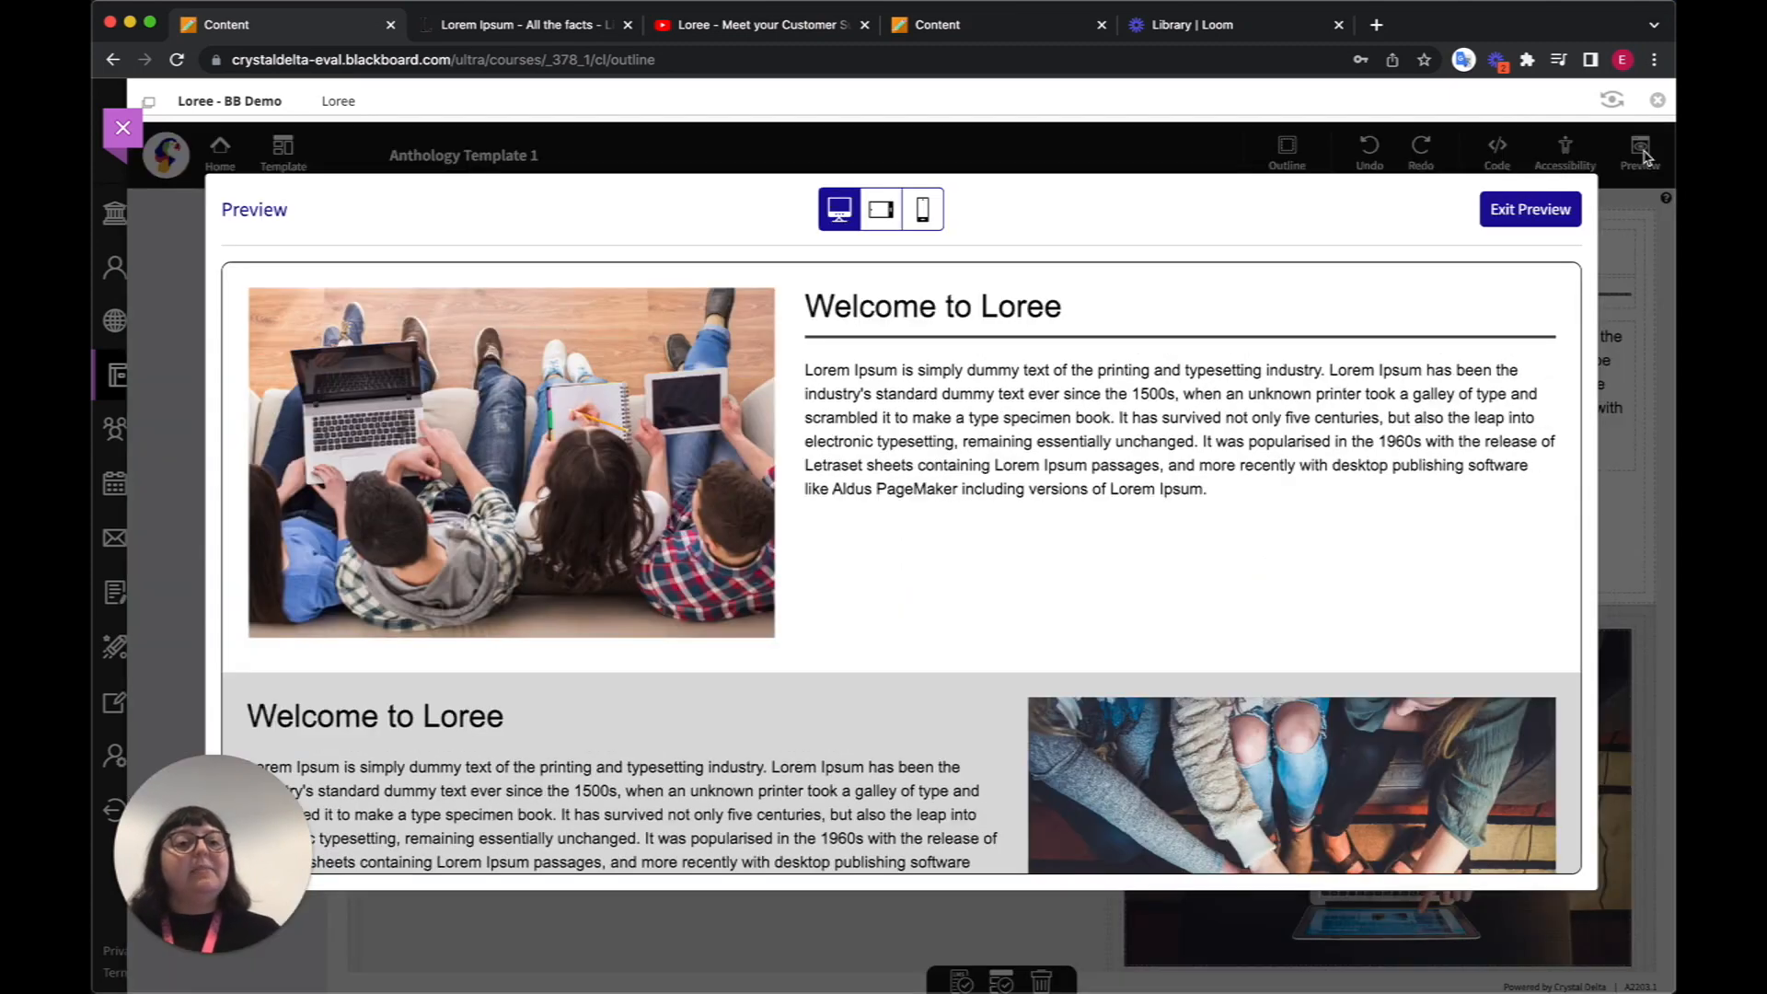
{"action": "scroll", "coordinate": [1094, 587], "scroll_direction": "down", "scroll_amount": 2}
{"action": "scroll", "coordinate": [1094, 587], "scroll_direction": "up", "scroll_amount": 2}
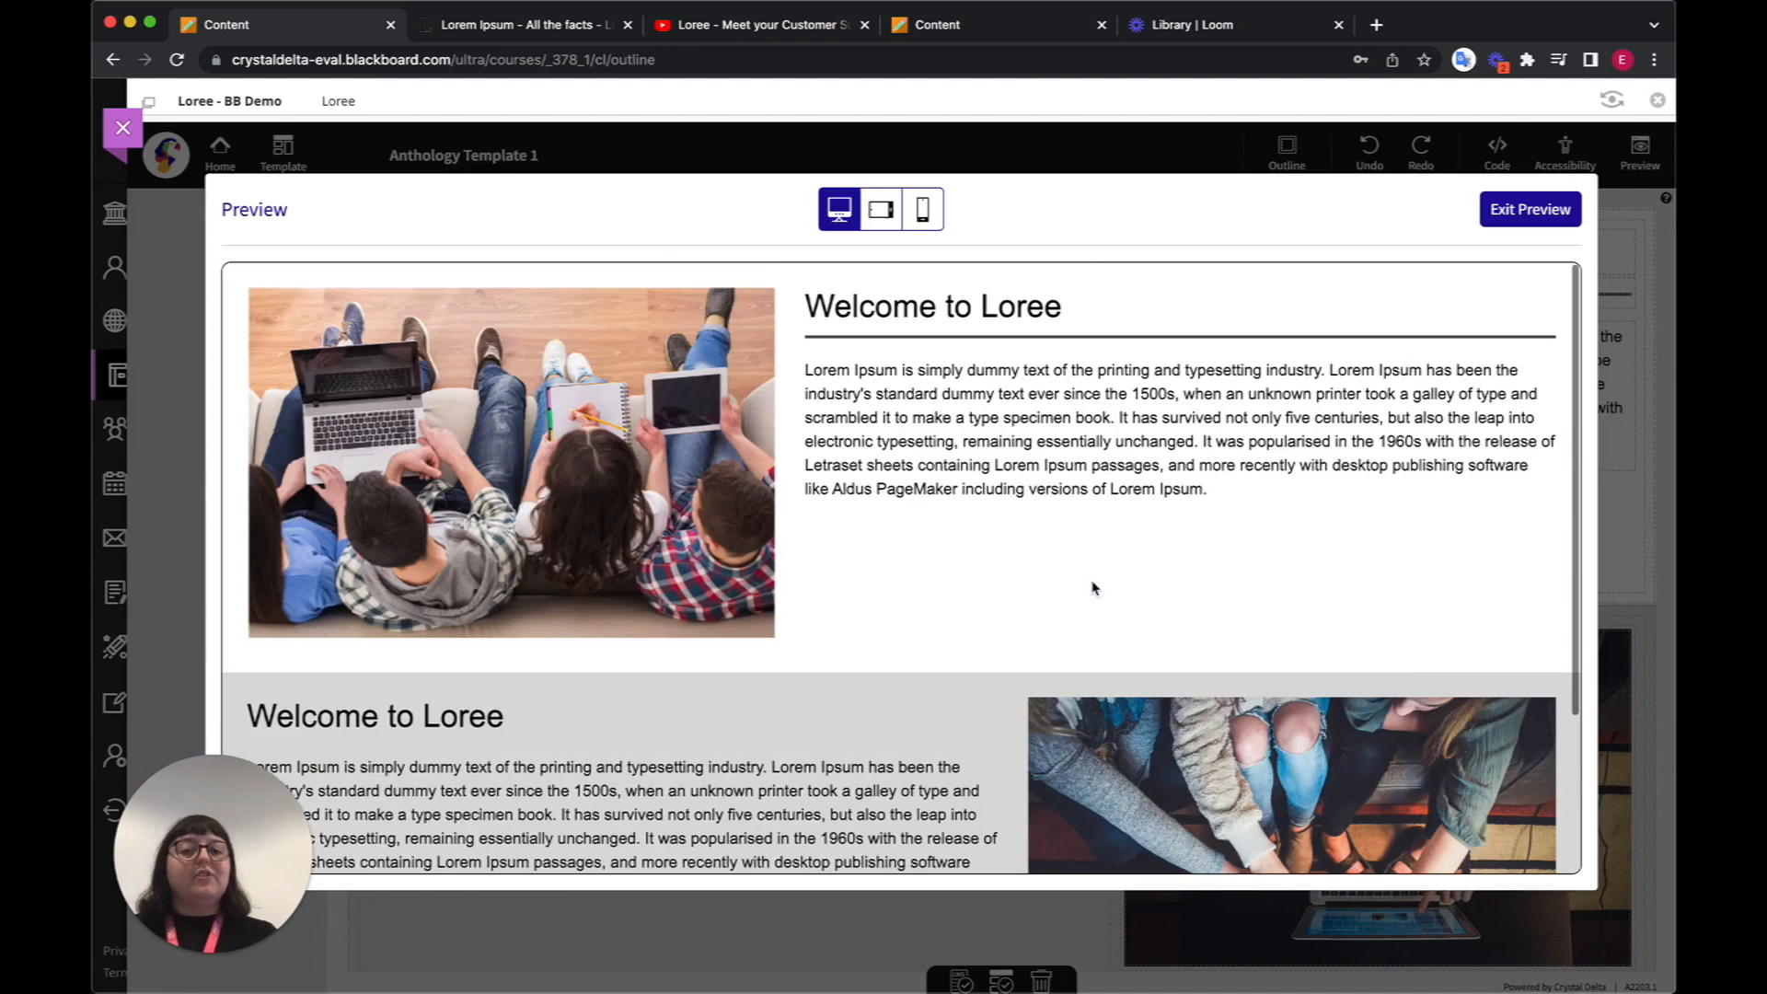
{"action": "left_click", "coordinate": [884, 217]}
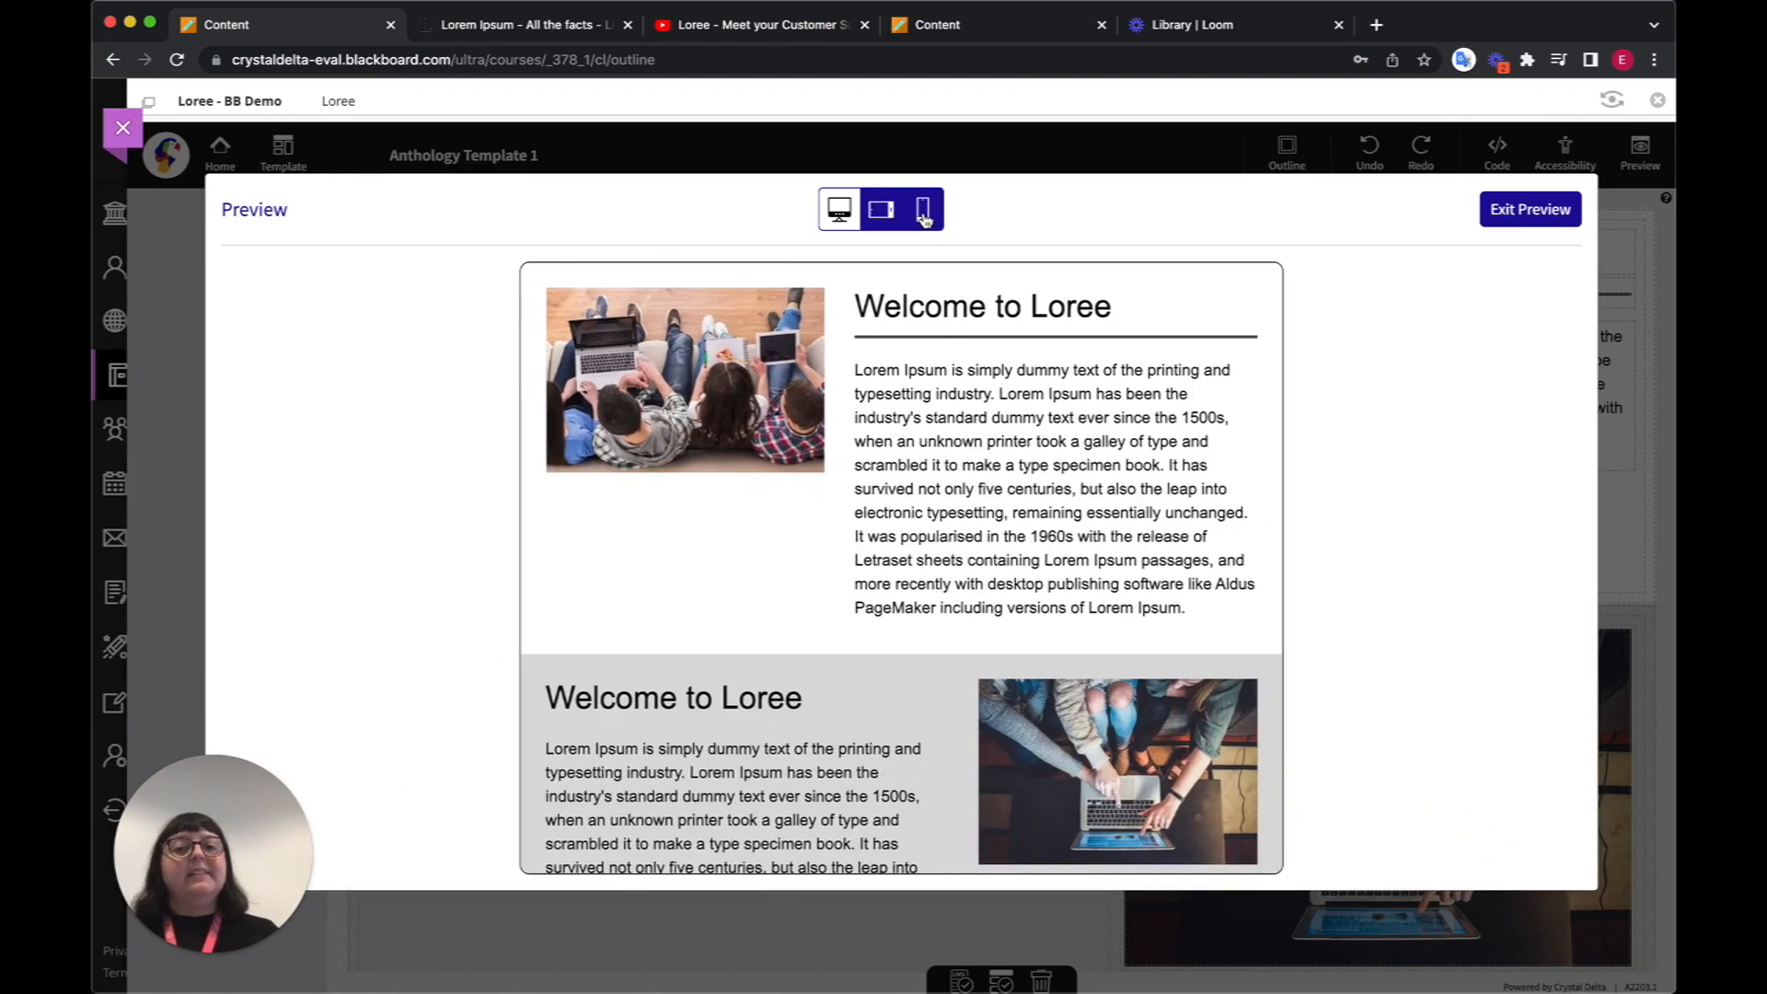
{"action": "left_click", "coordinate": [924, 215]}
{"action": "scroll", "coordinate": [931, 504], "scroll_direction": "down", "scroll_amount": 3}
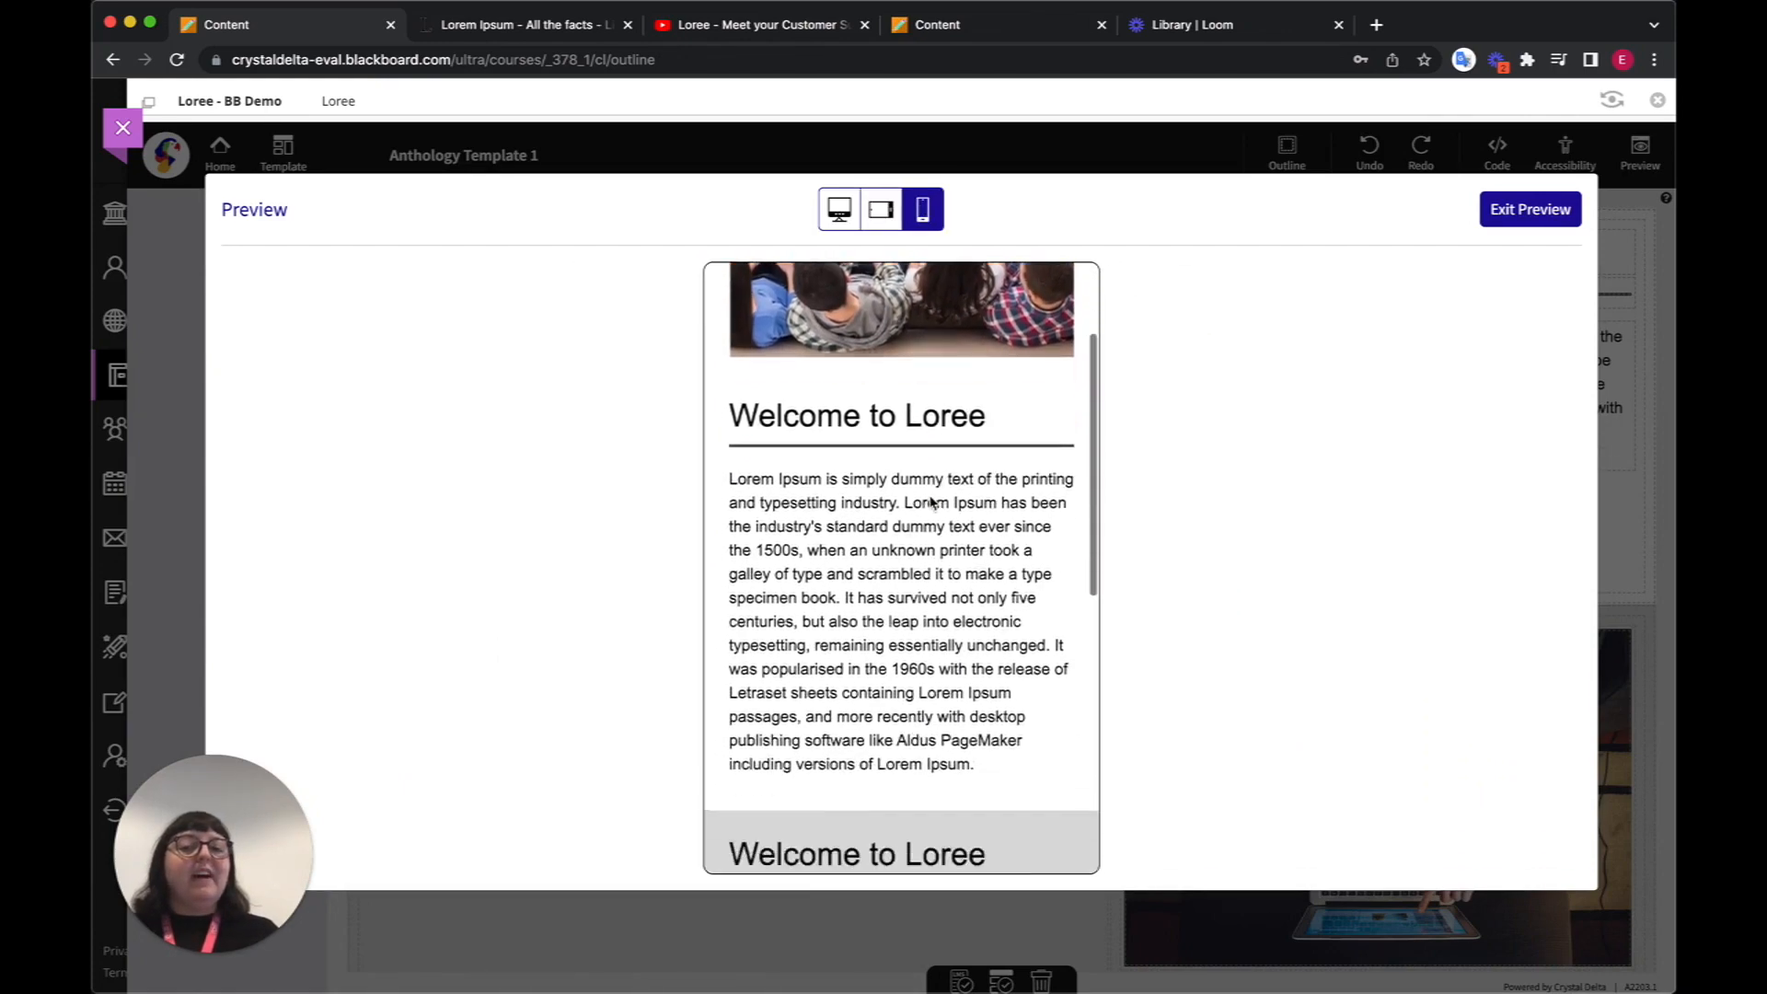
{"action": "scroll", "coordinate": [930, 502], "scroll_direction": "down", "scroll_amount": 10}
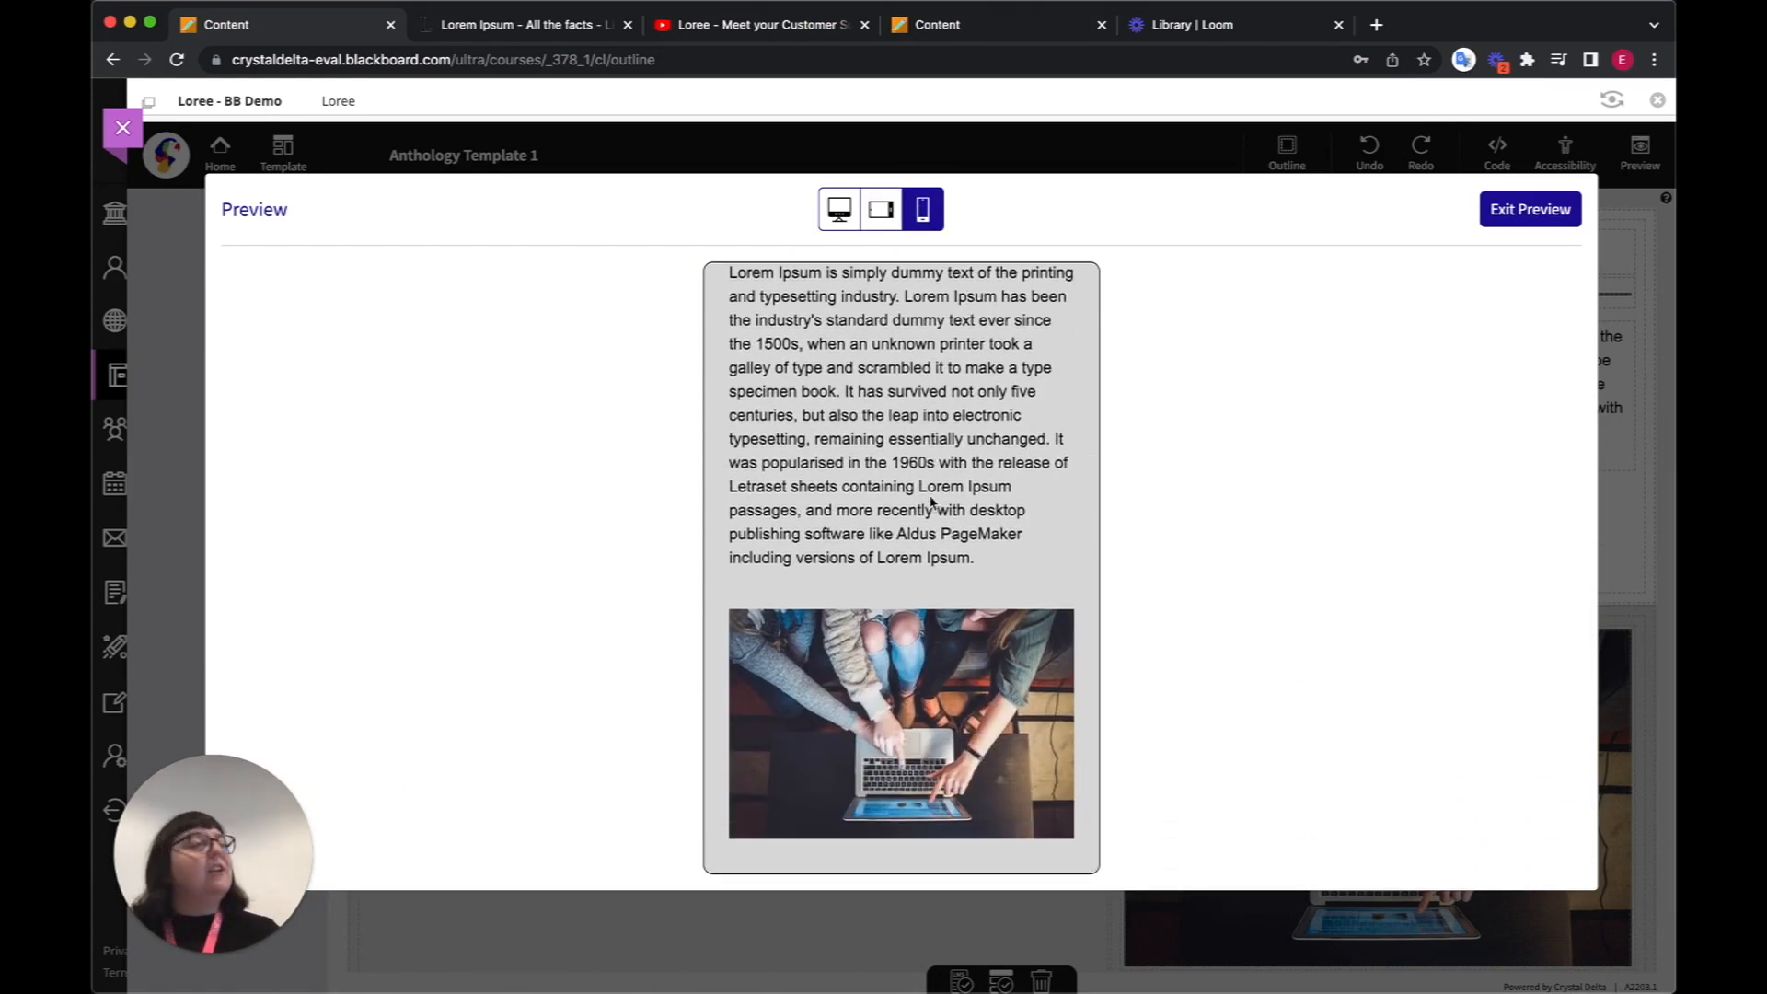
{"action": "scroll", "coordinate": [931, 502], "scroll_direction": "up", "scroll_amount": 12}
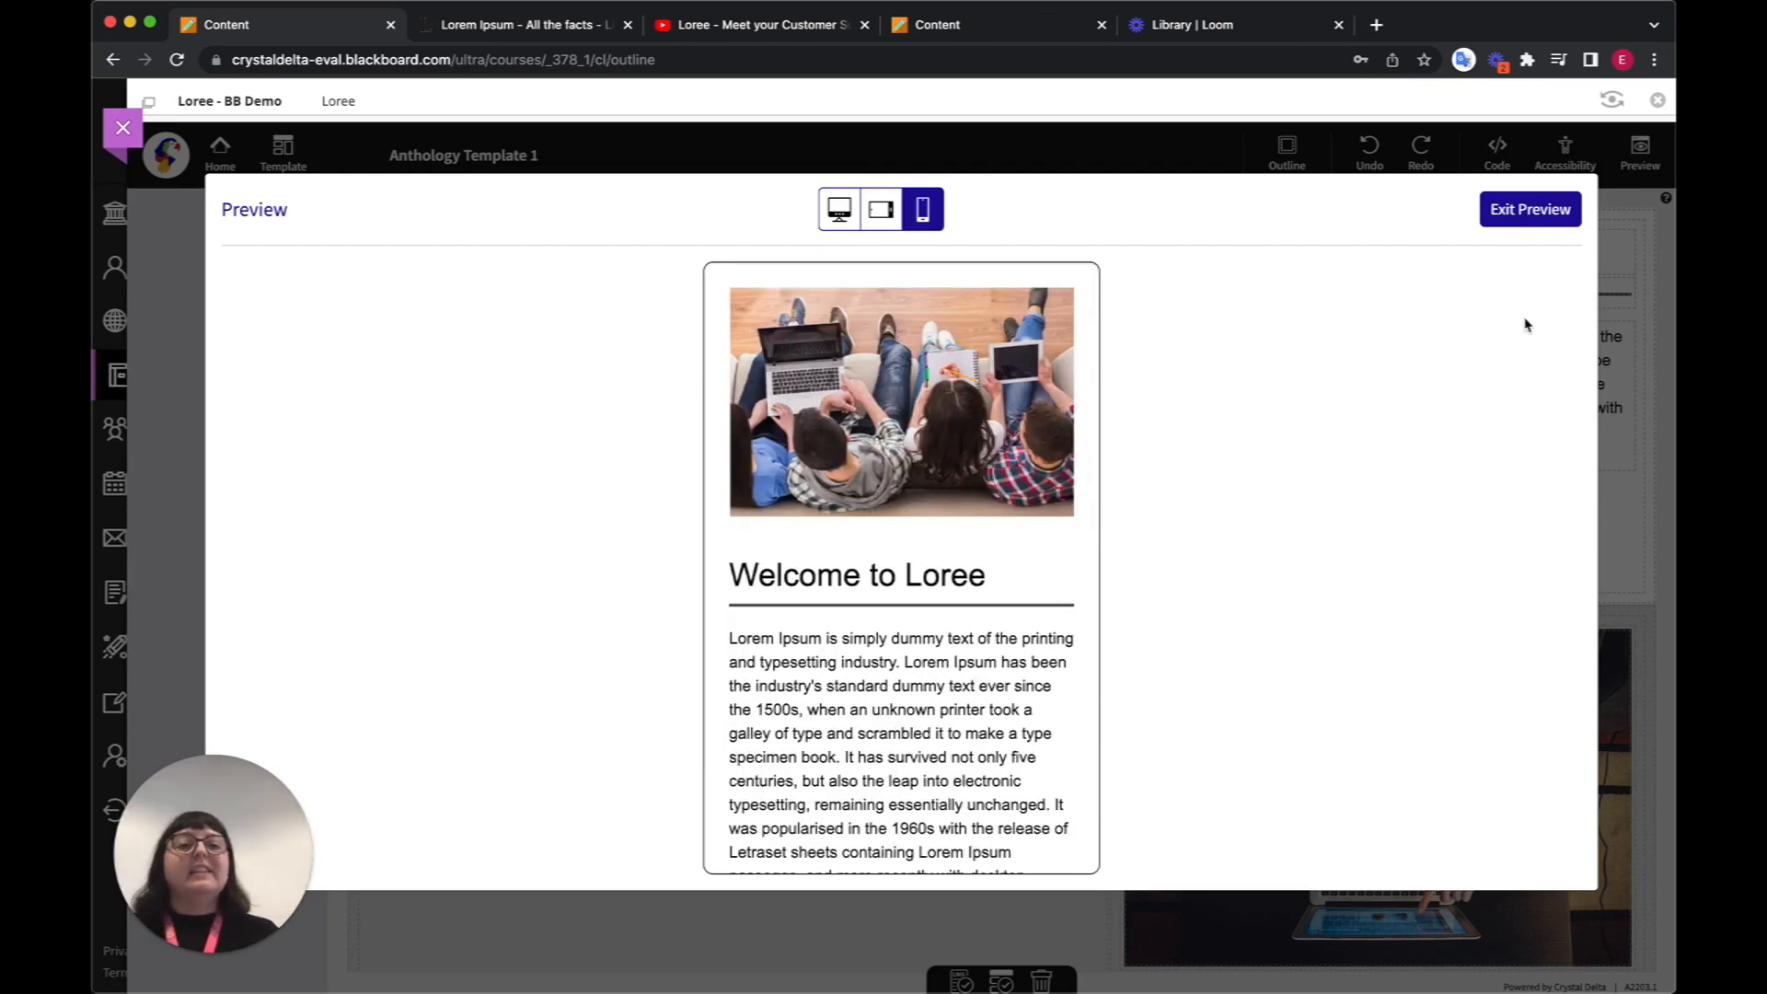
{"action": "left_click", "coordinate": [1523, 229]}
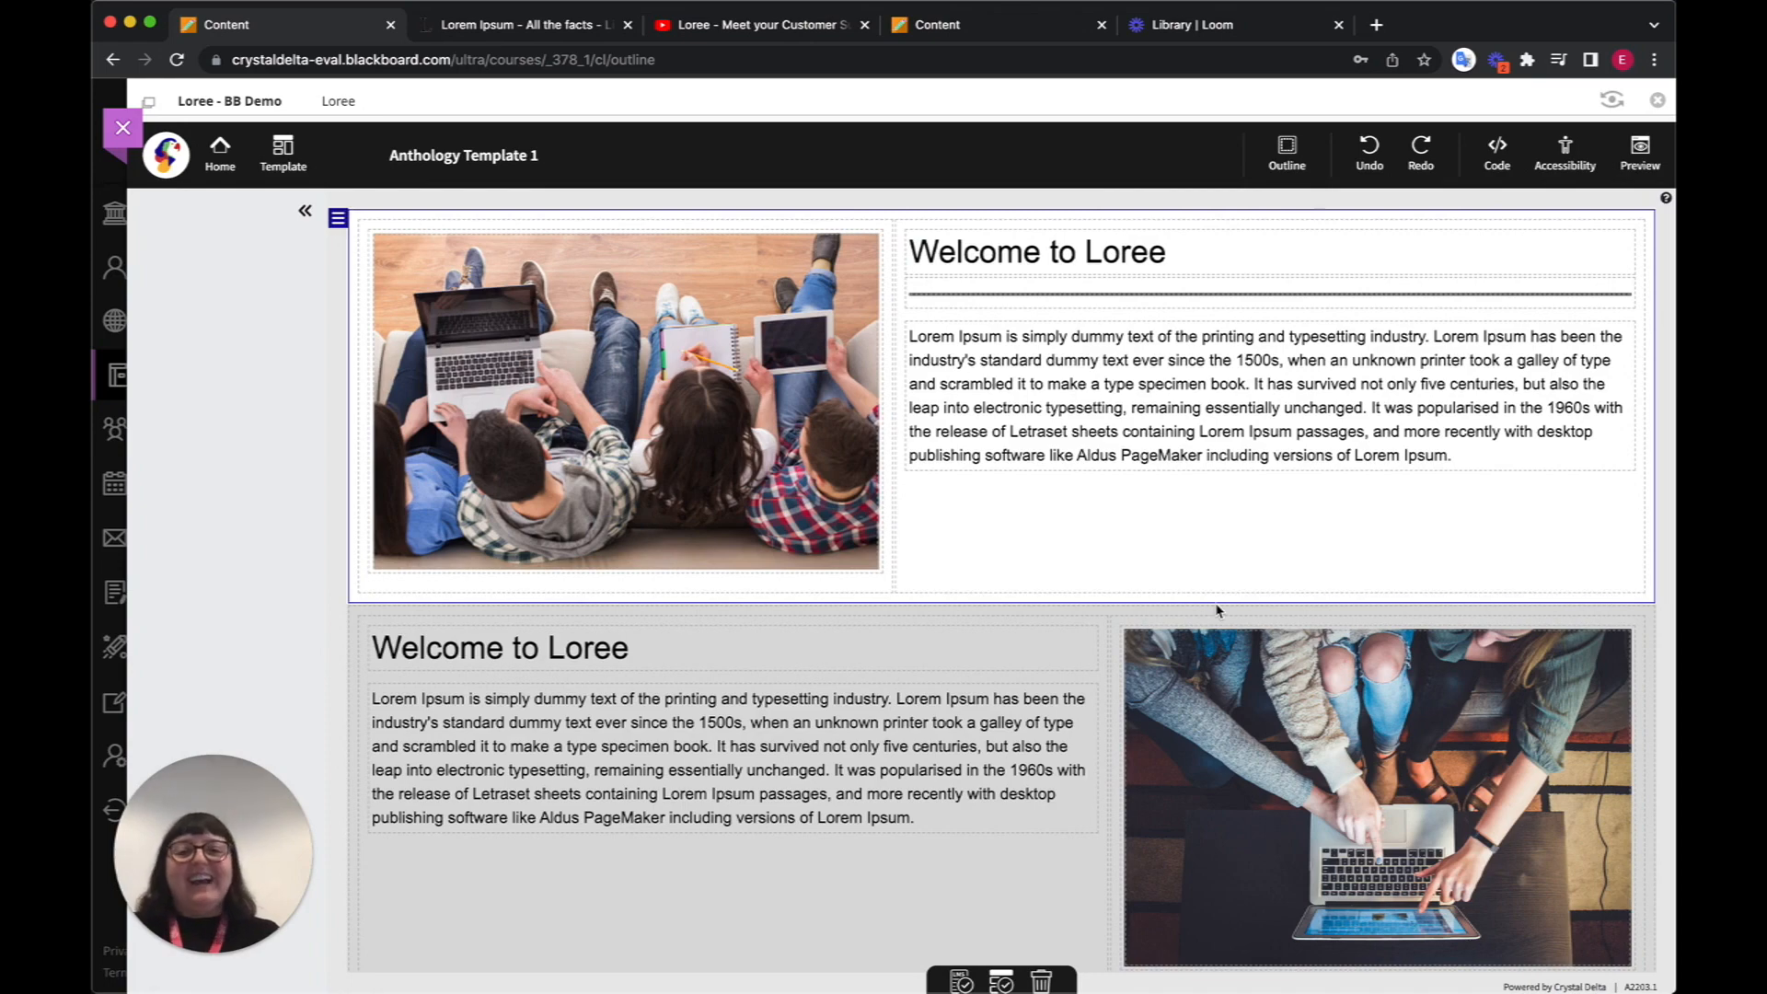
- Clear all content from the page and undo the clearing
{"action": "scroll", "coordinate": [1218, 610], "scroll_direction": "down", "scroll_amount": 5}
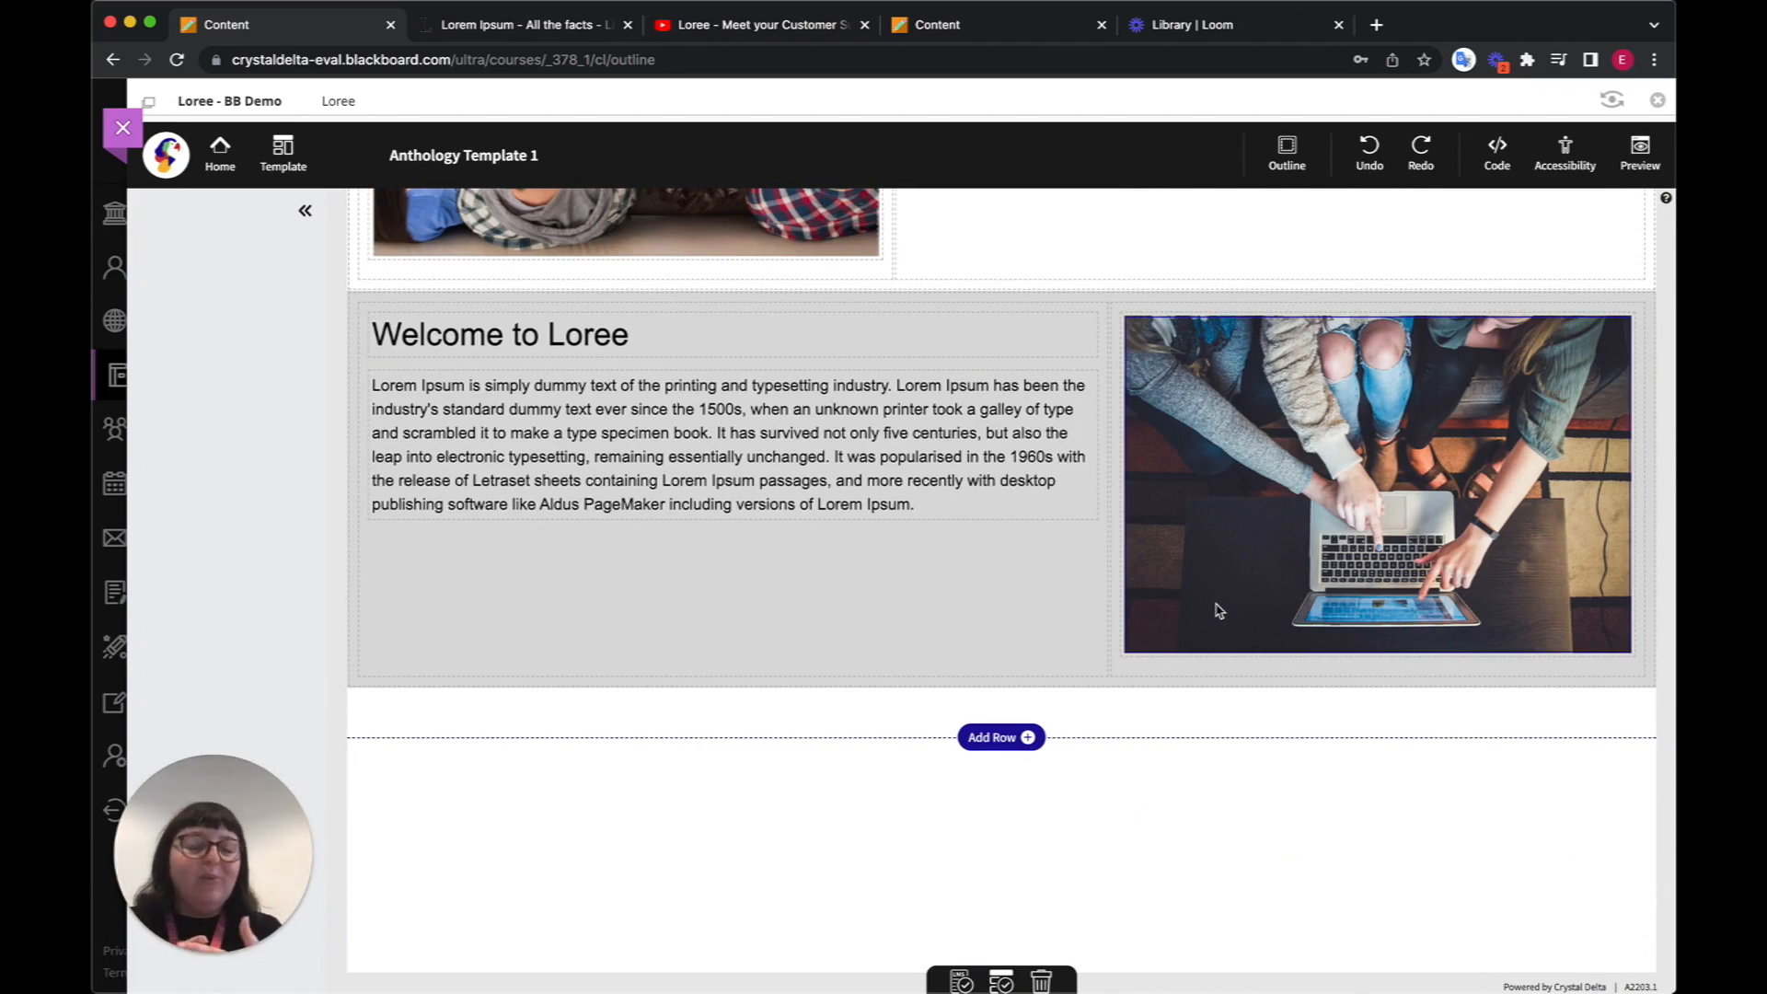
{"action": "scroll", "coordinate": [1218, 610], "scroll_direction": "up", "scroll_amount": 5}
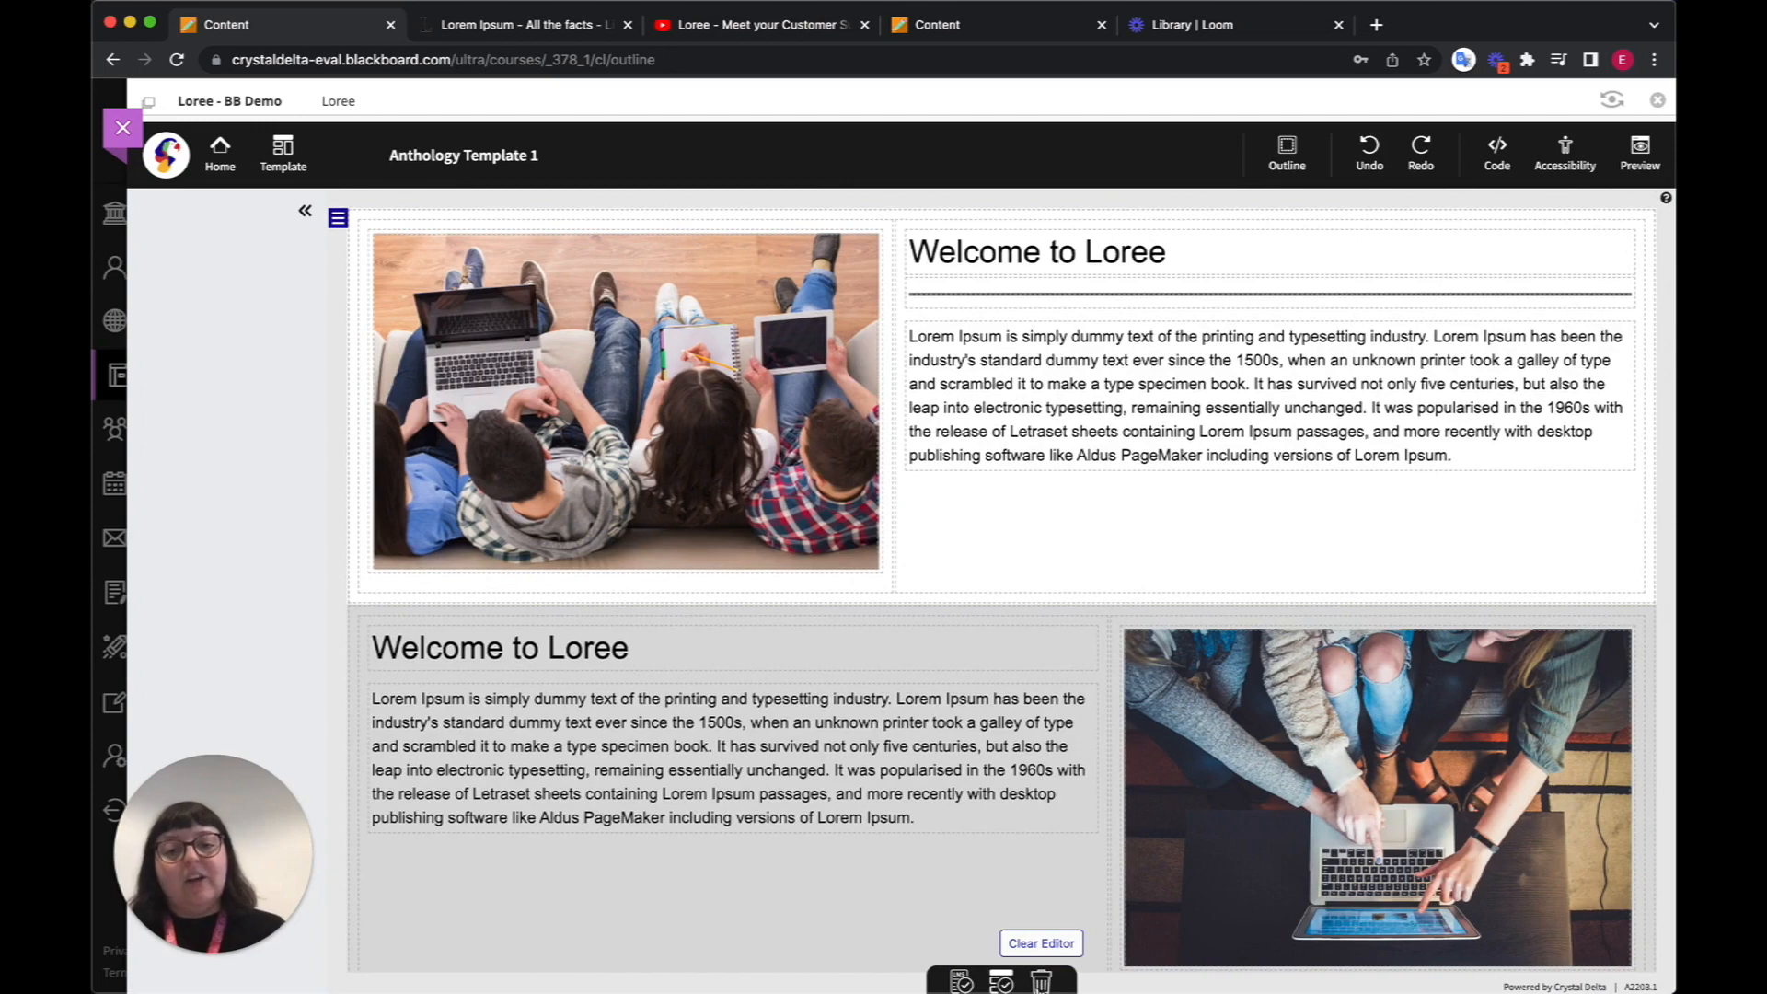
{"action": "left_click", "coordinate": [1041, 981]}
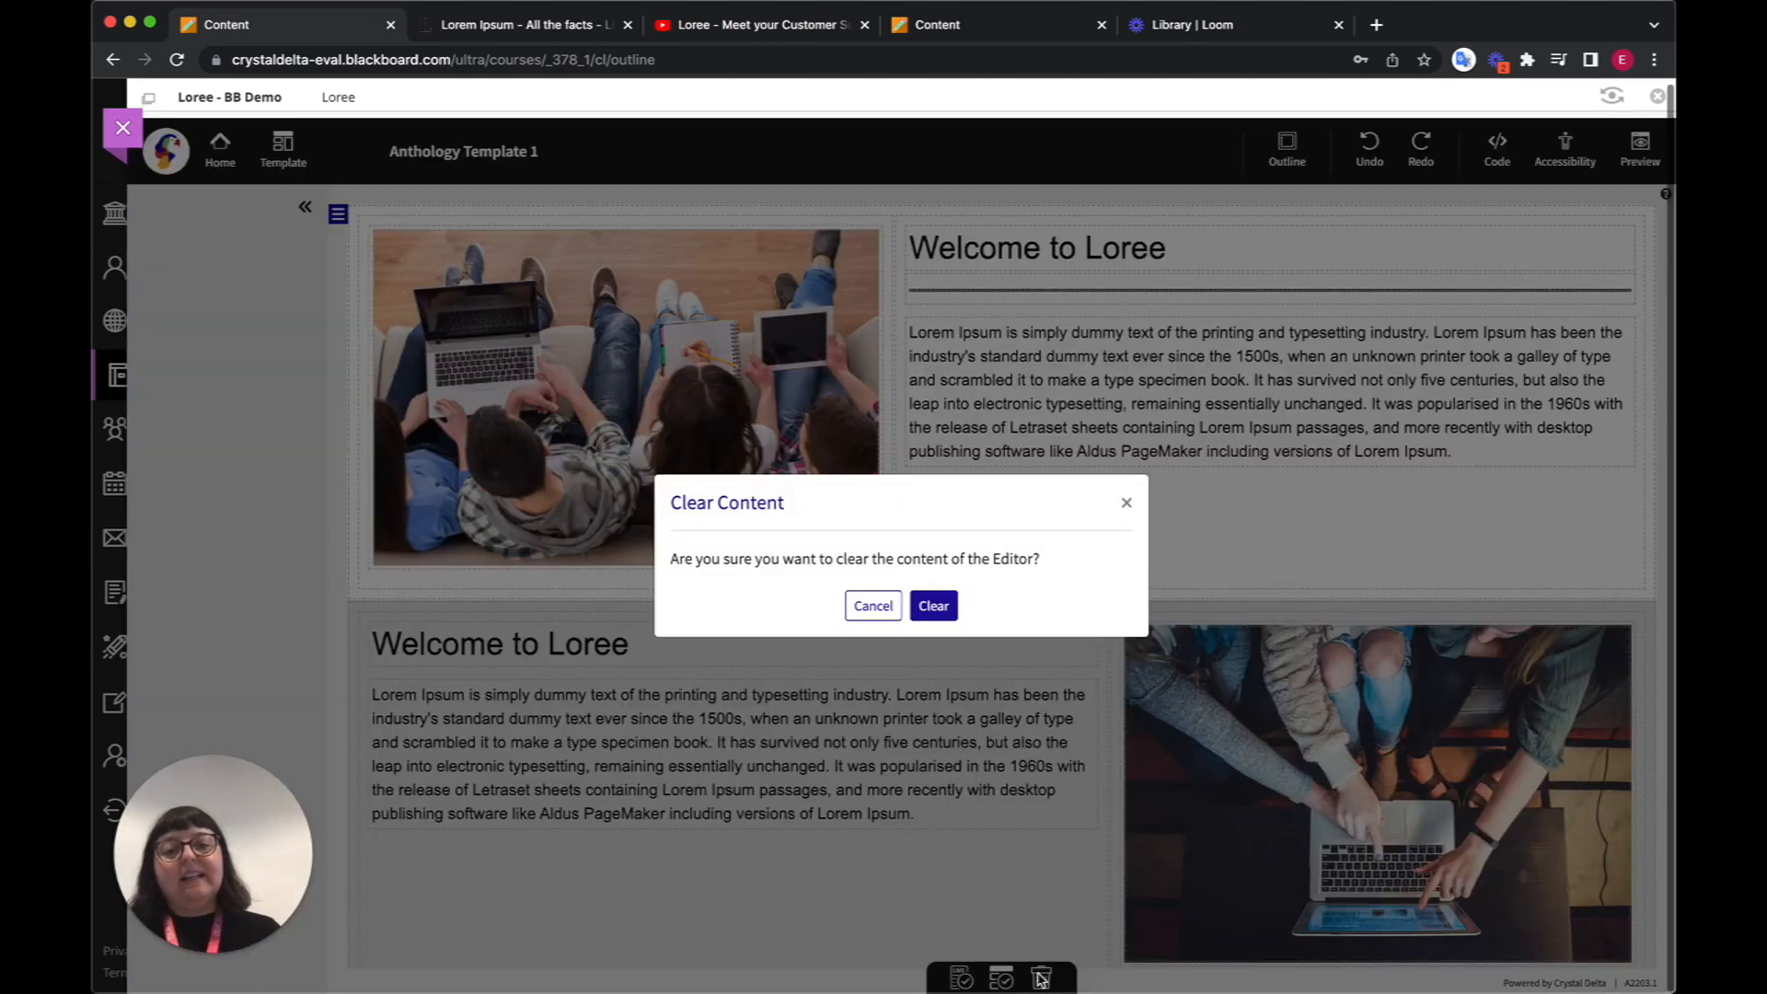
{"action": "left_click", "coordinate": [935, 607]}
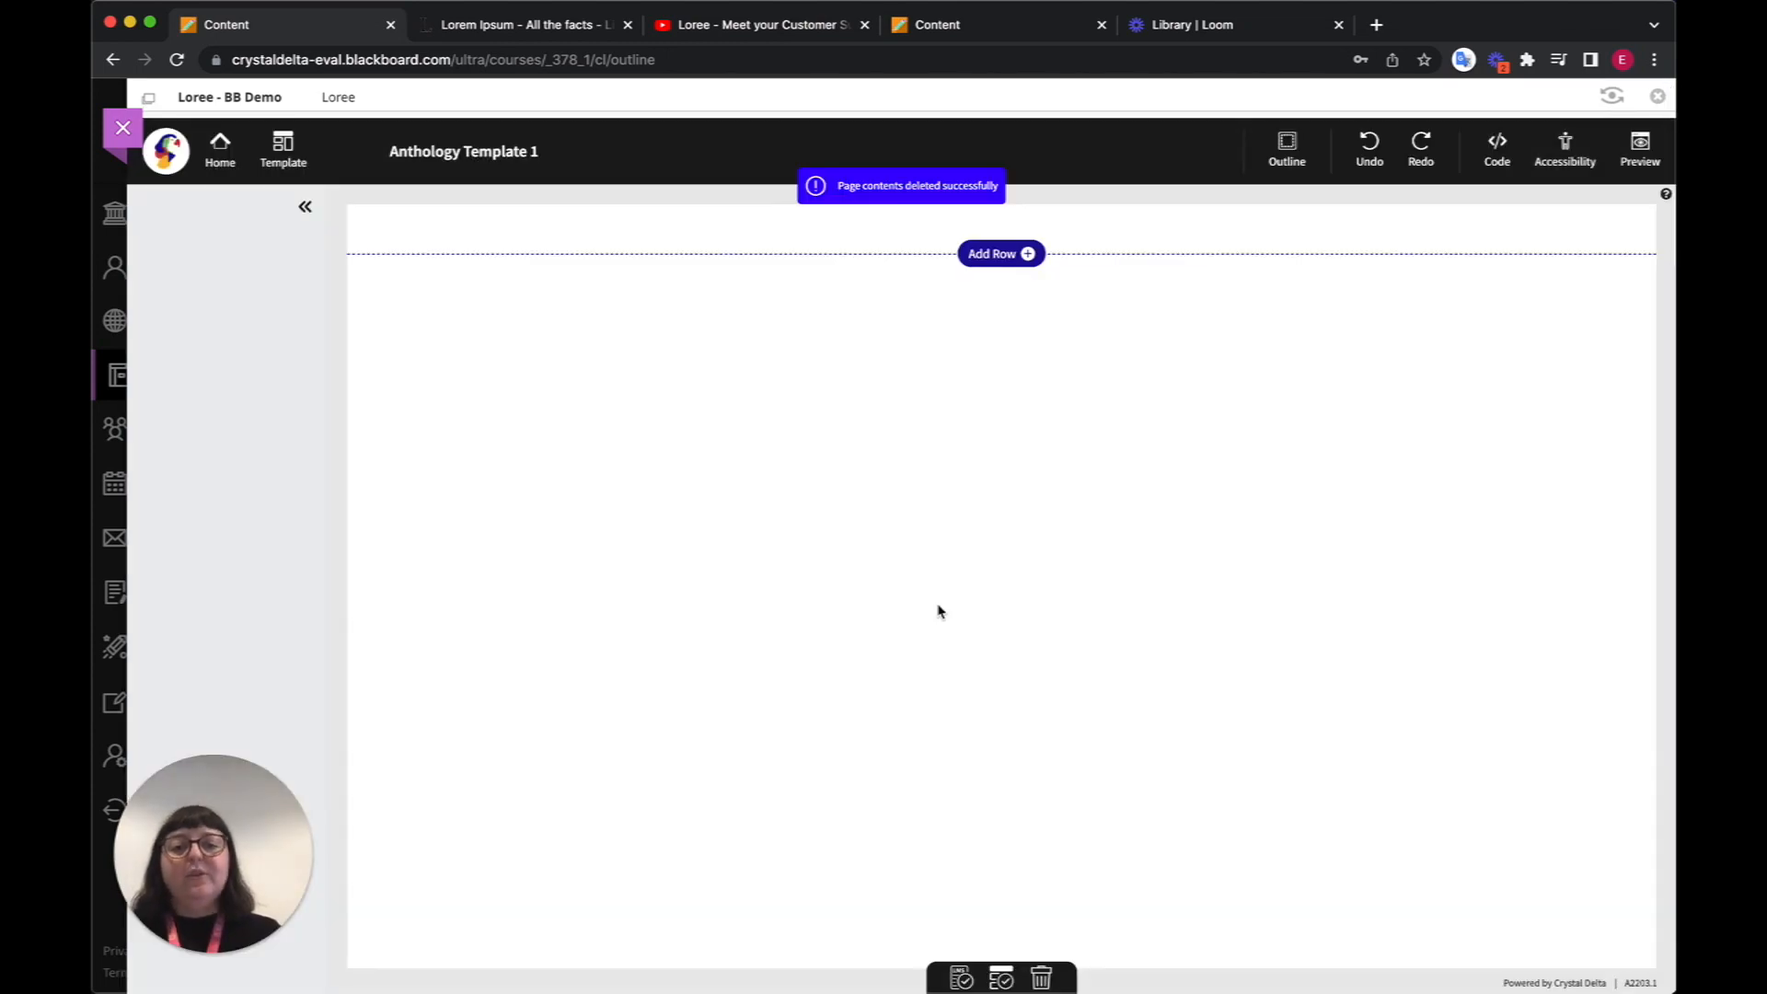
{"action": "left_click", "coordinate": [1384, 150]}
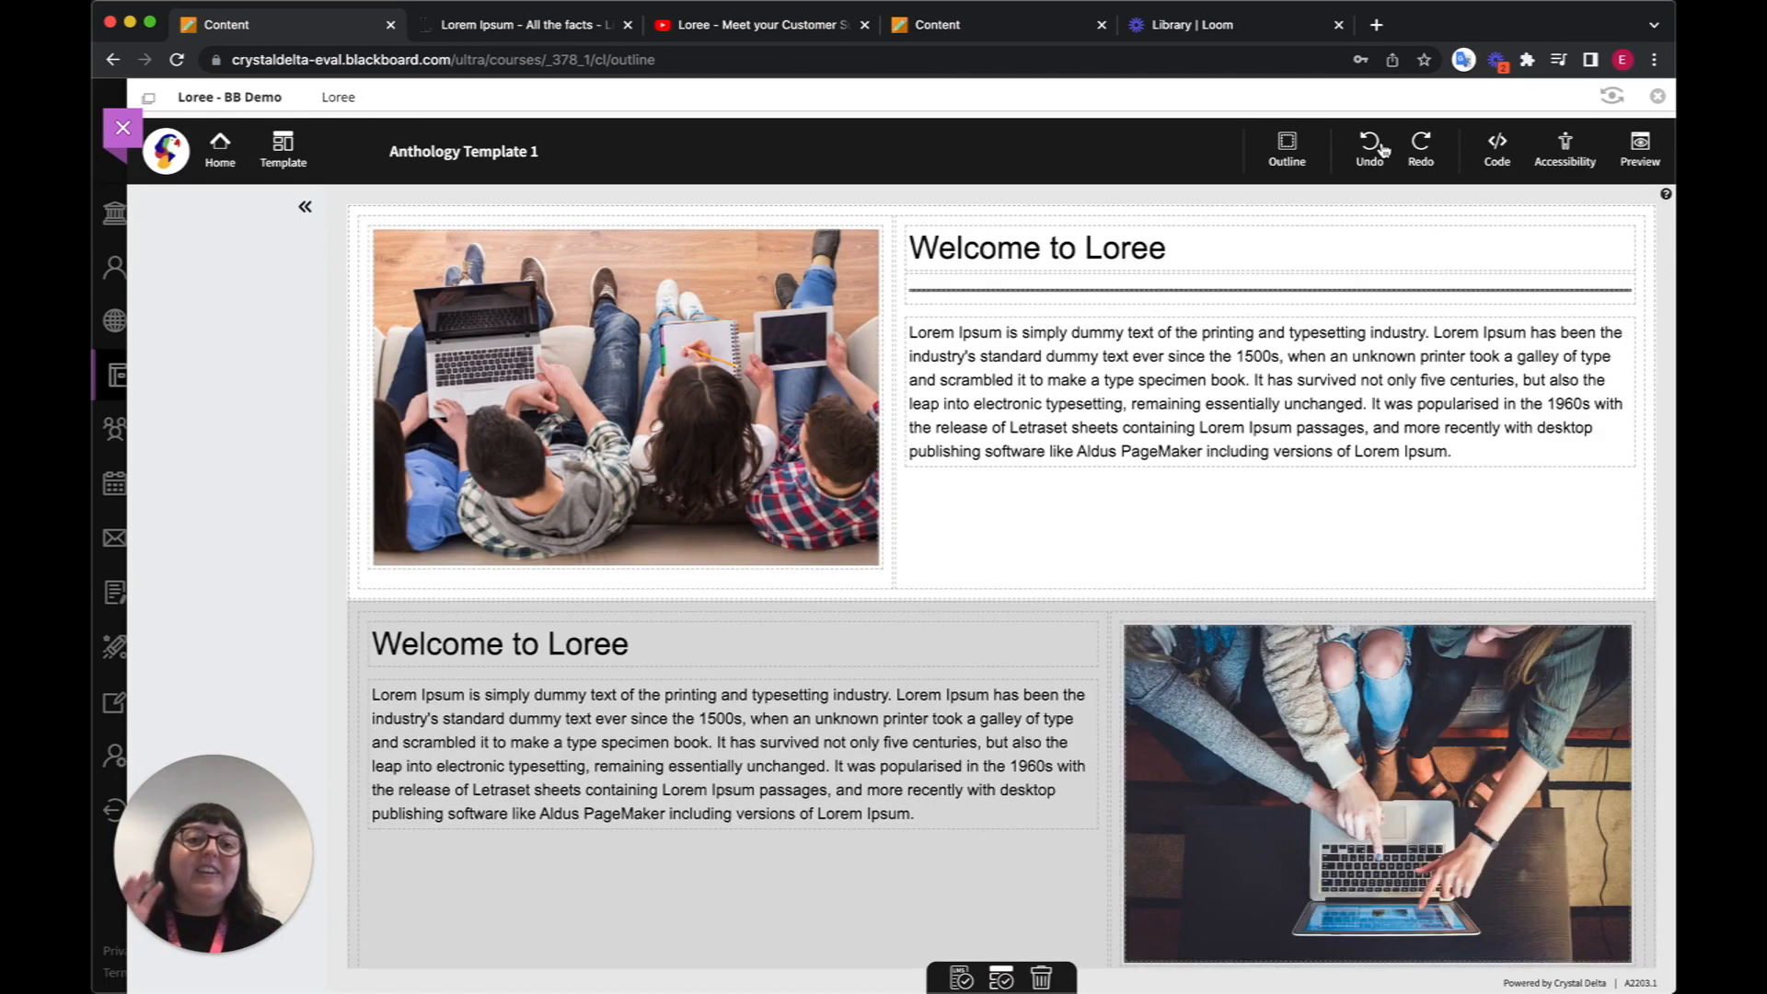
{"action": "scroll", "coordinate": [1236, 559], "scroll_direction": "down", "scroll_amount": 4}
{"action": "scroll", "coordinate": [1236, 558], "scroll_direction": "up", "scroll_amount": 4}
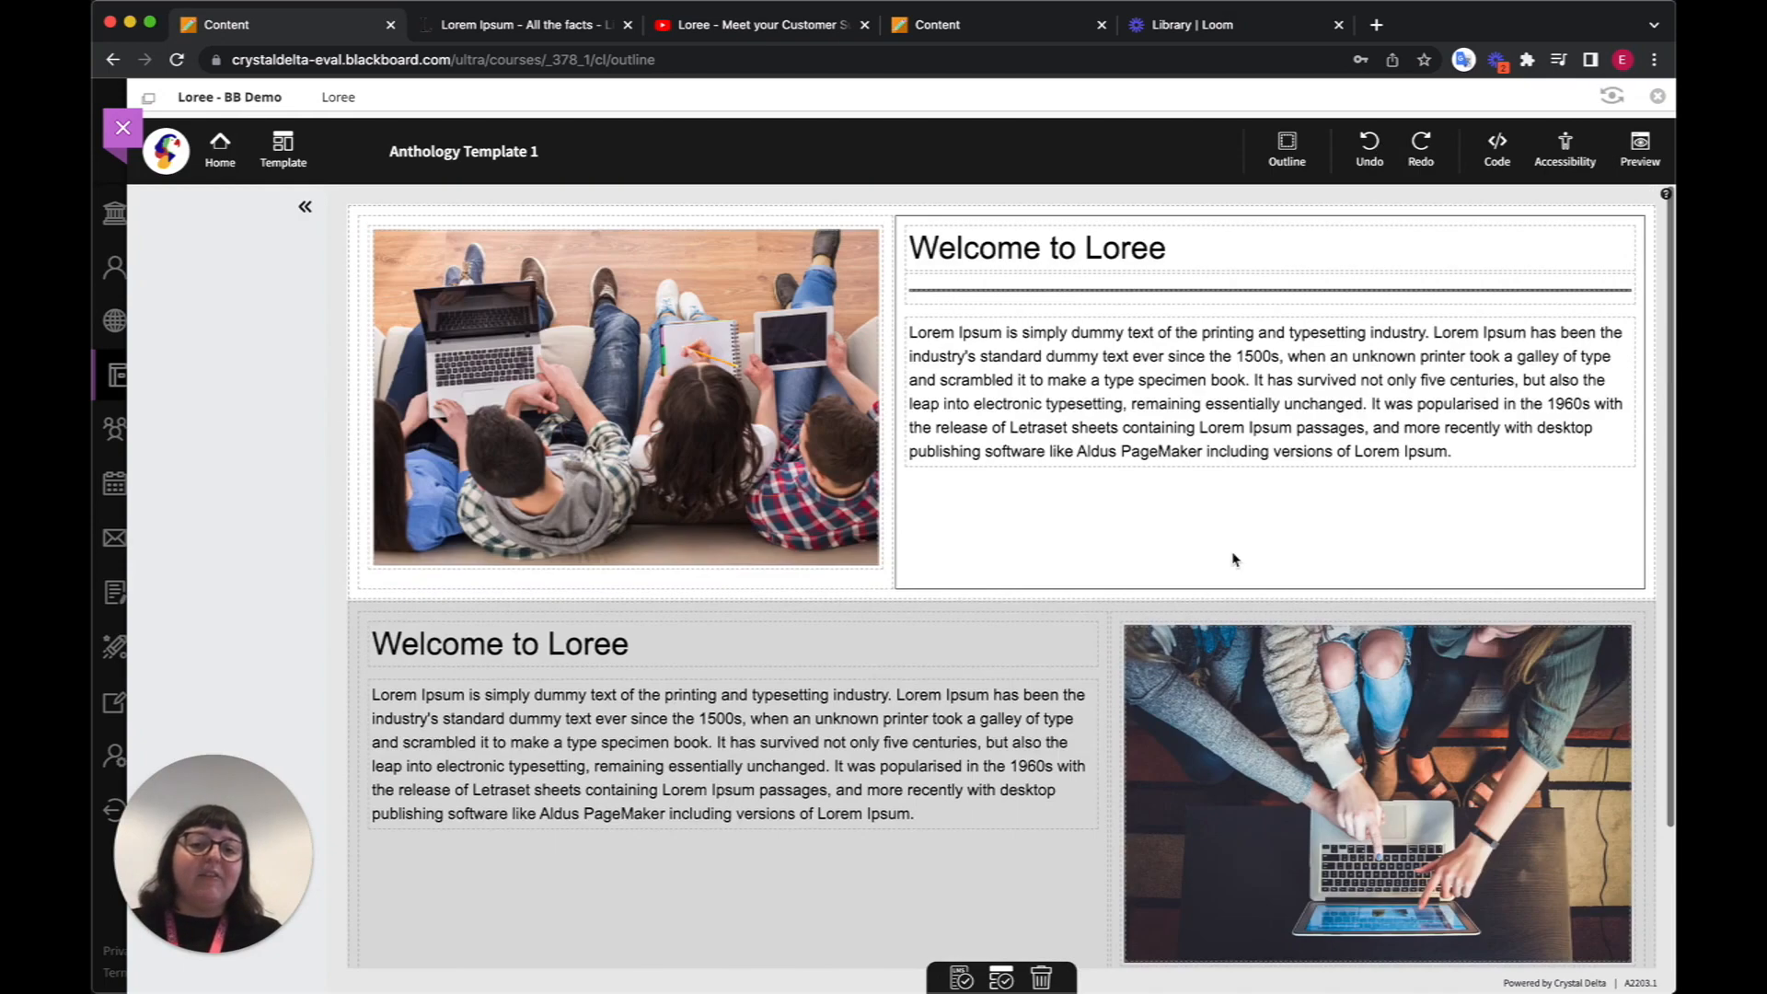
- Clear the page's two rows again to leave an empty page for a template
{"action": "left_click", "coordinate": [1041, 979]}
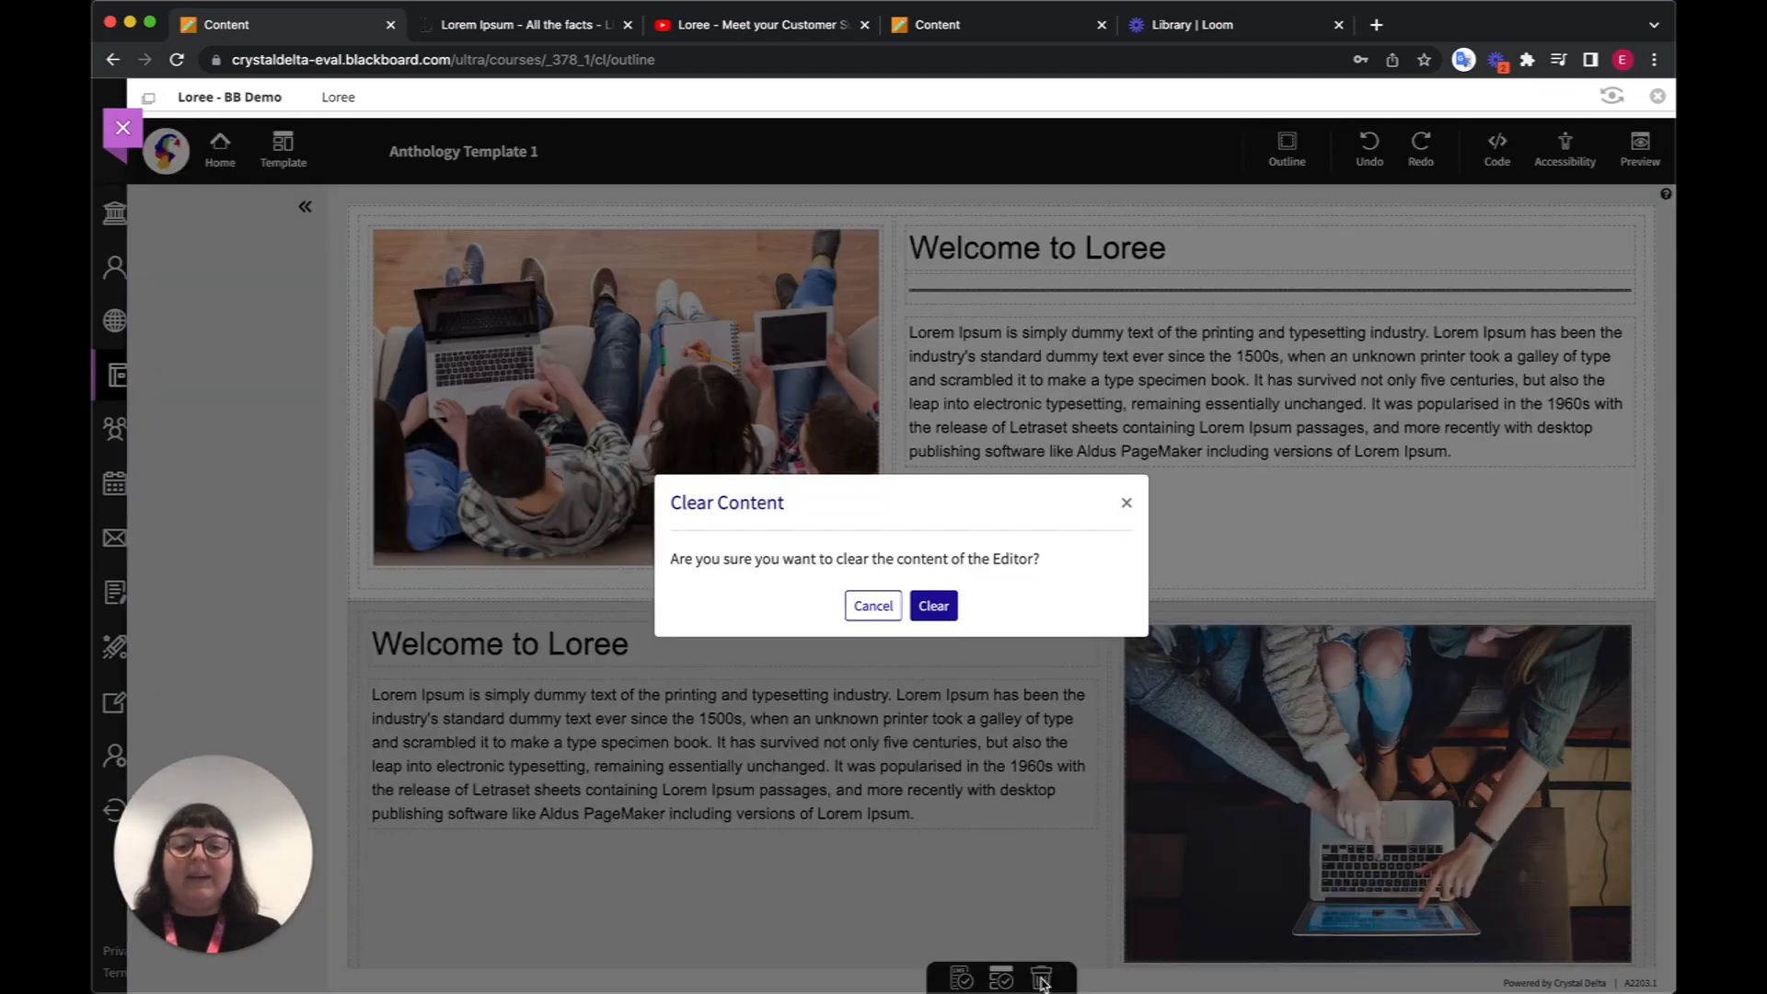
{"action": "left_click", "coordinate": [934, 605]}
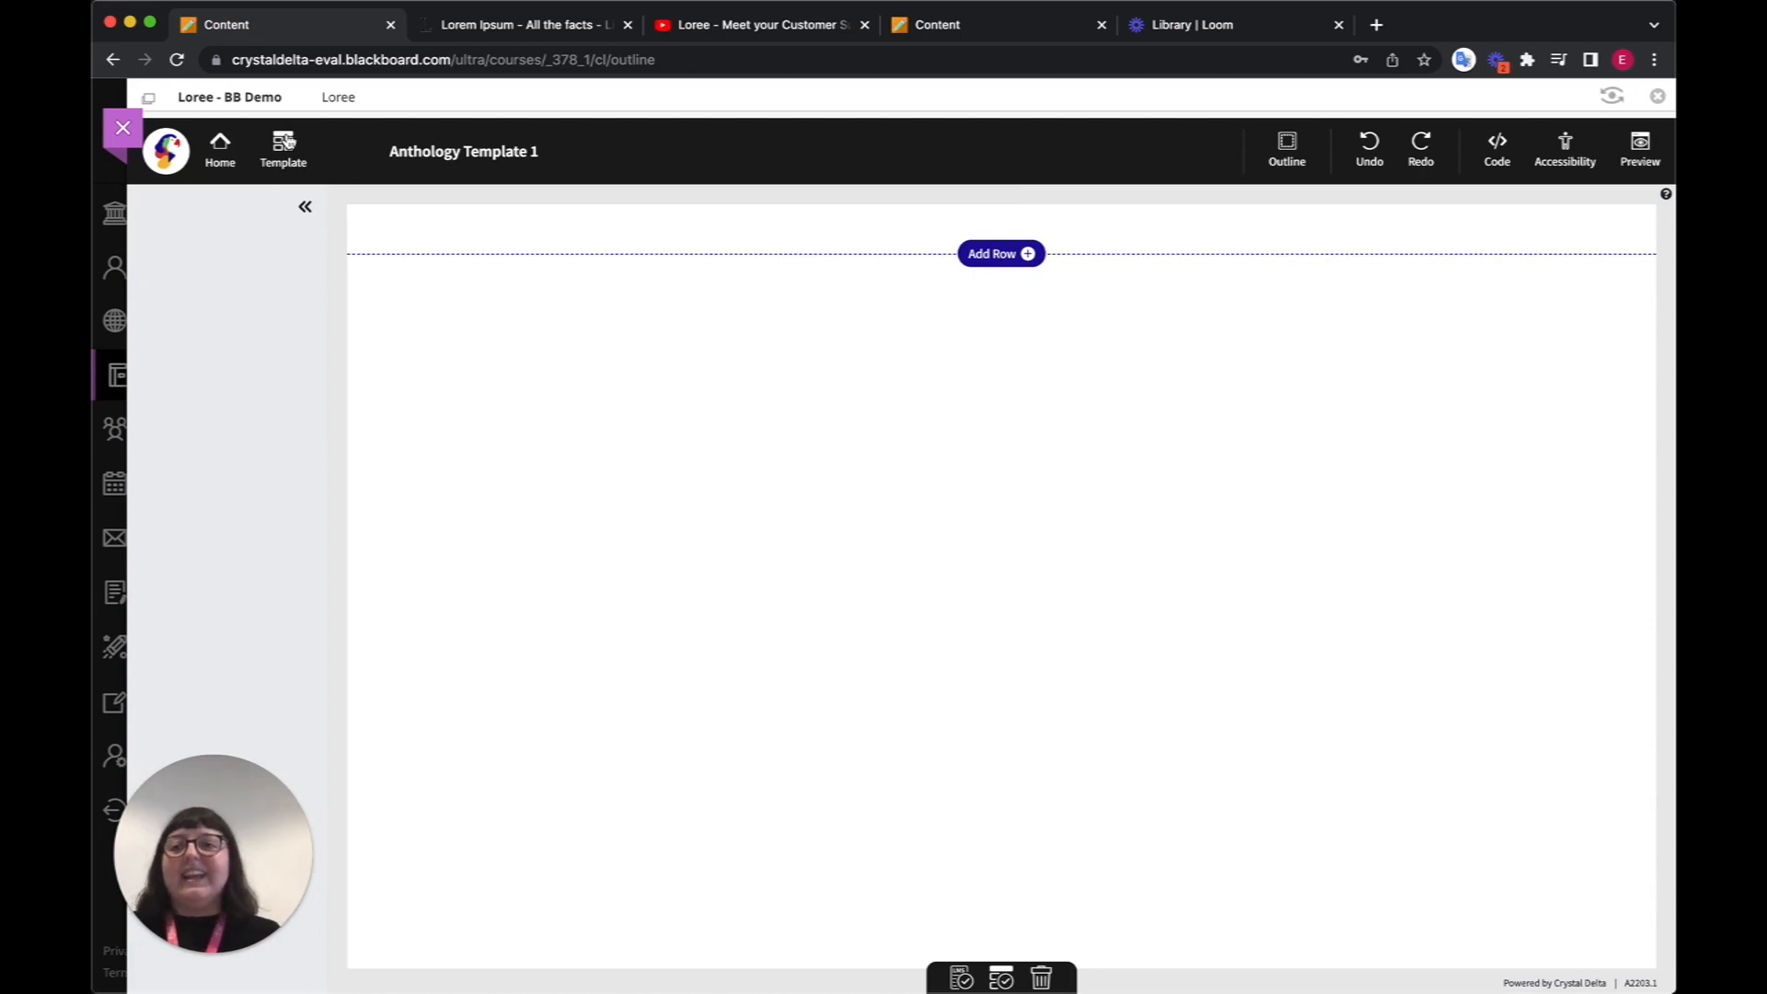
- Look through the template library's Global Templates and My Templates collections and its search option
{"action": "left_click", "coordinate": [288, 141]}
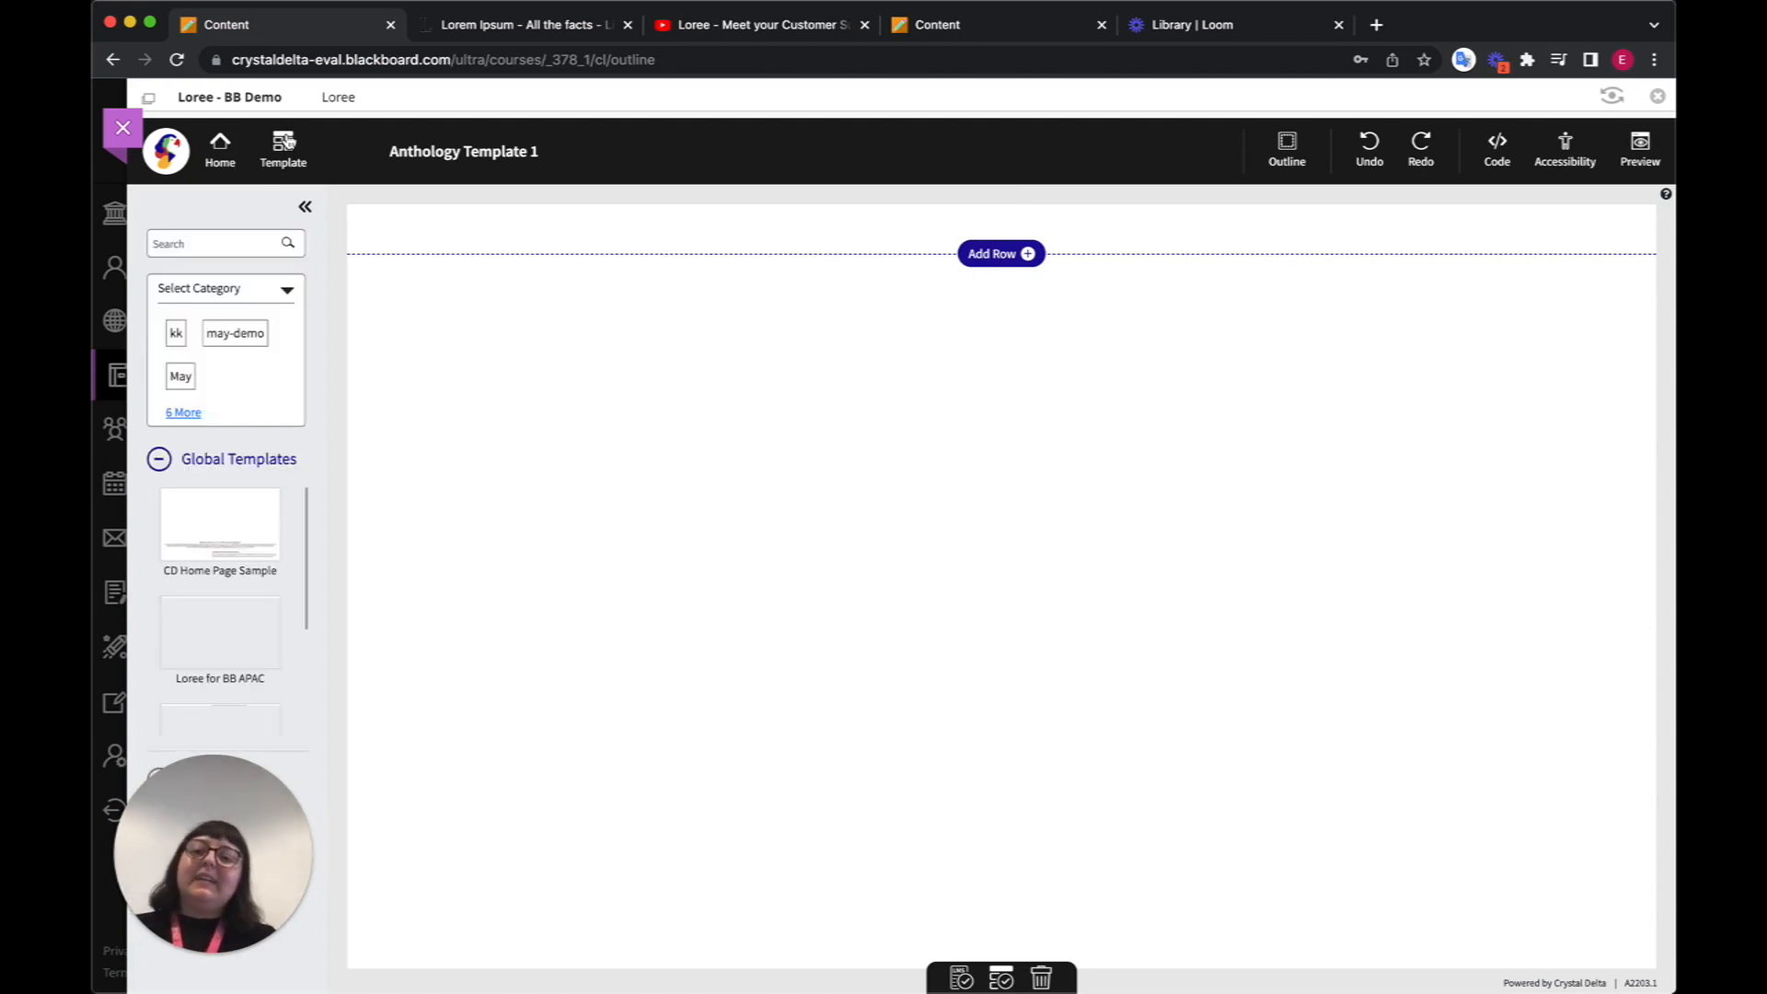
{"action": "left_click", "coordinate": [160, 462]}
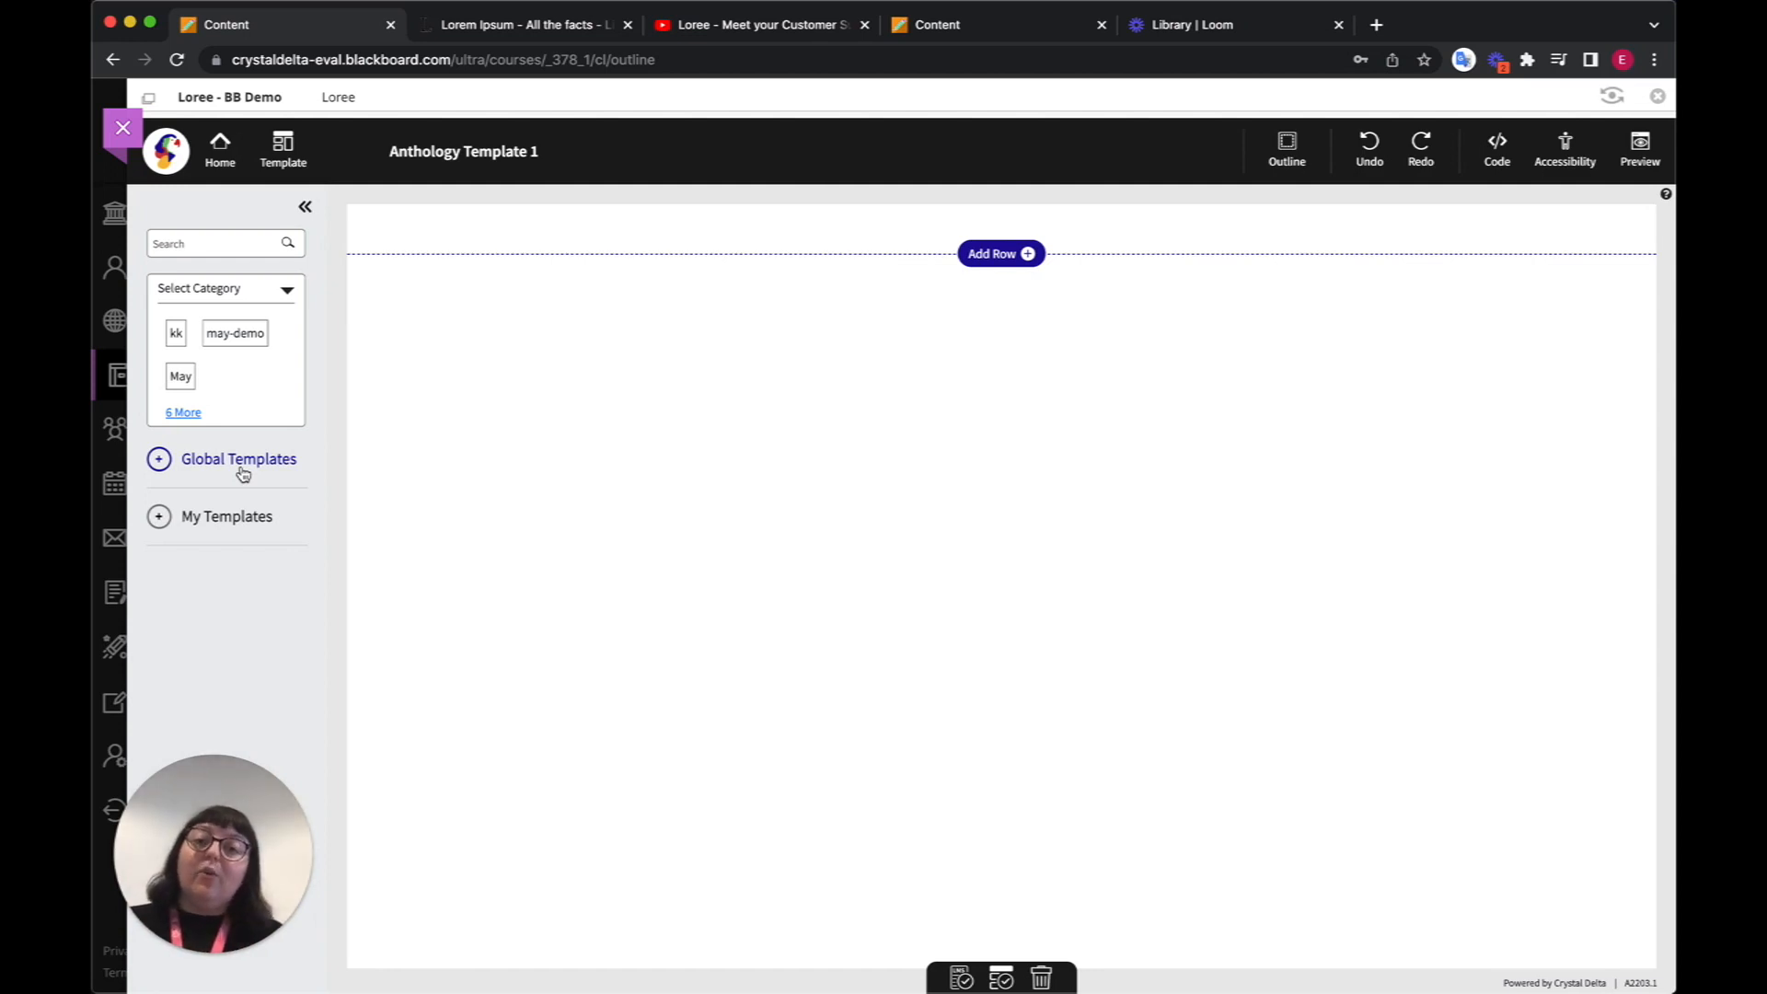
{"action": "left_click", "coordinate": [237, 517]}
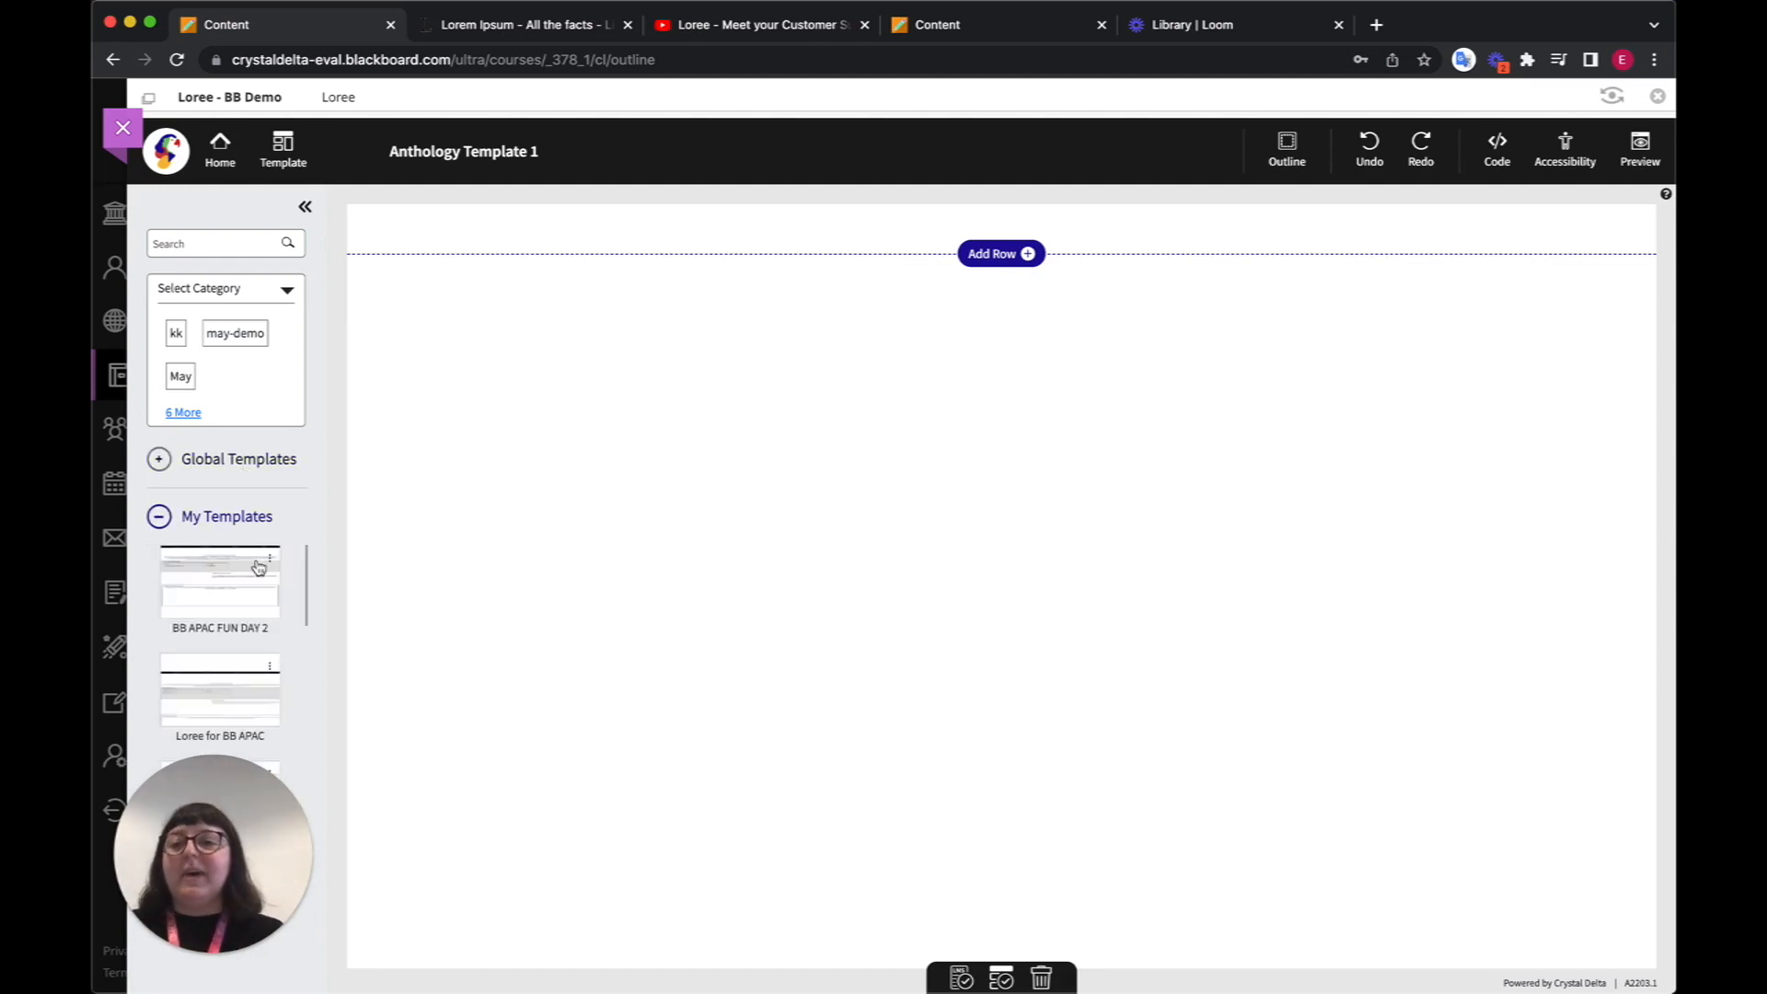
{"action": "left_click", "coordinate": [209, 518]}
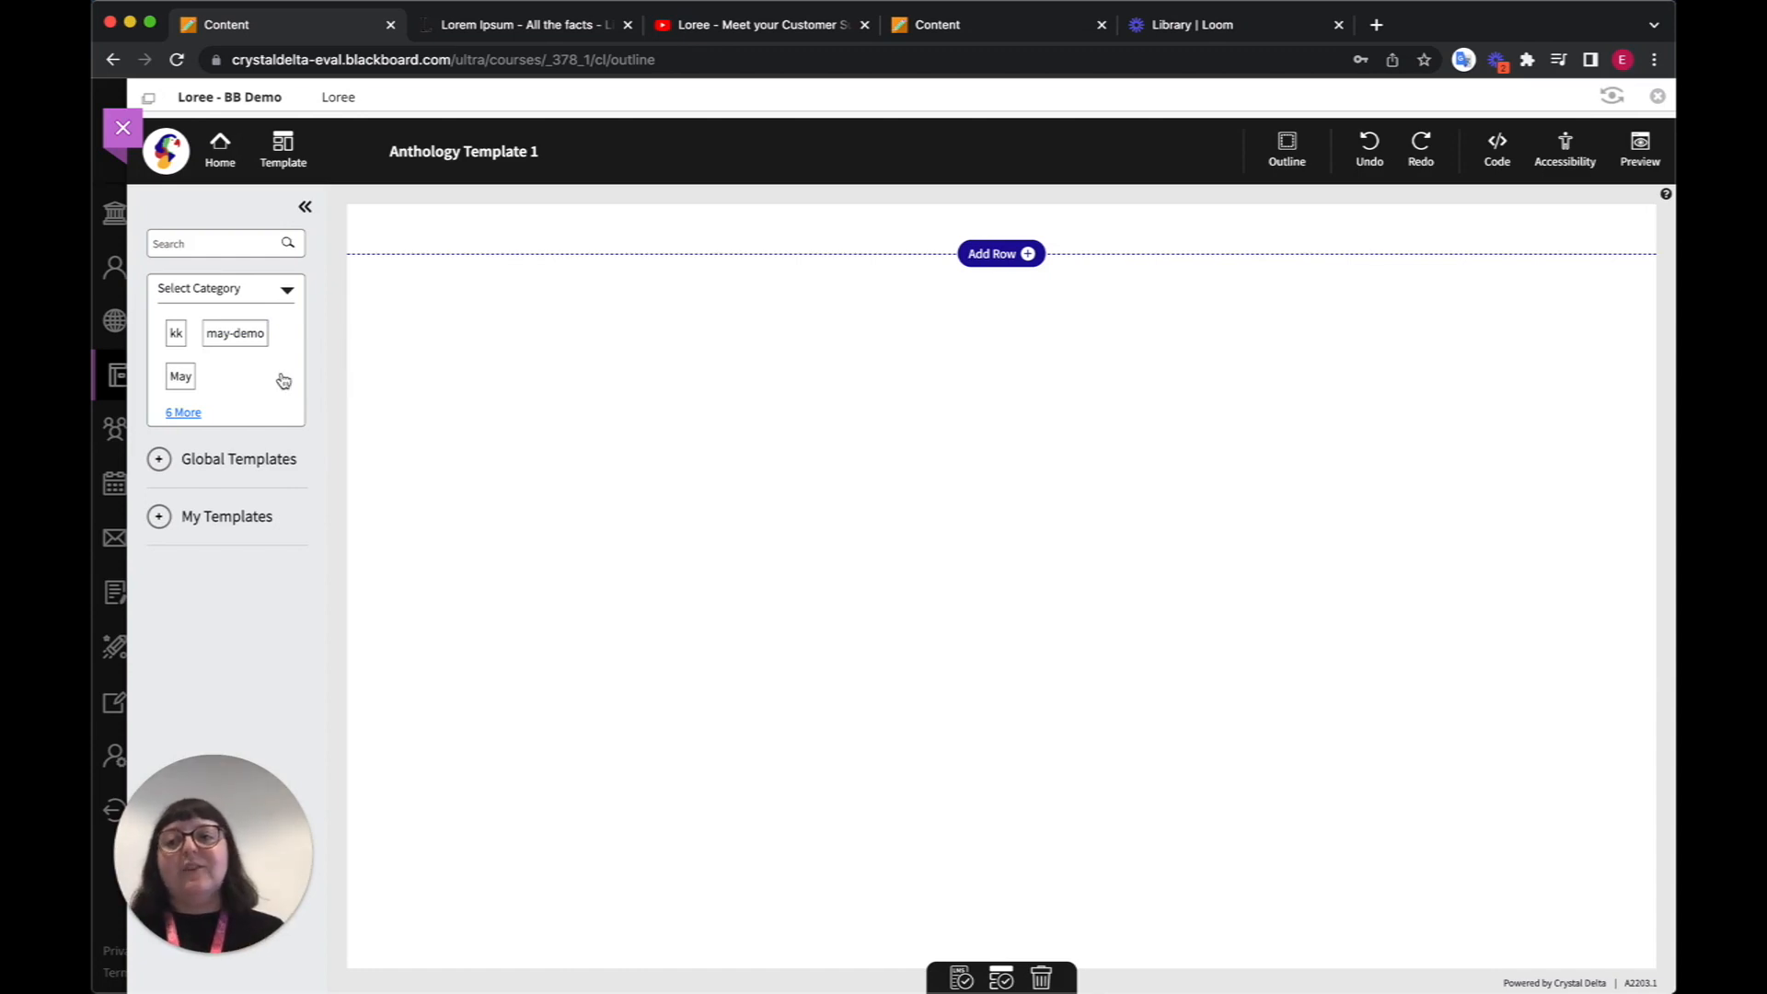
{"action": "left_click", "coordinate": [229, 241]}
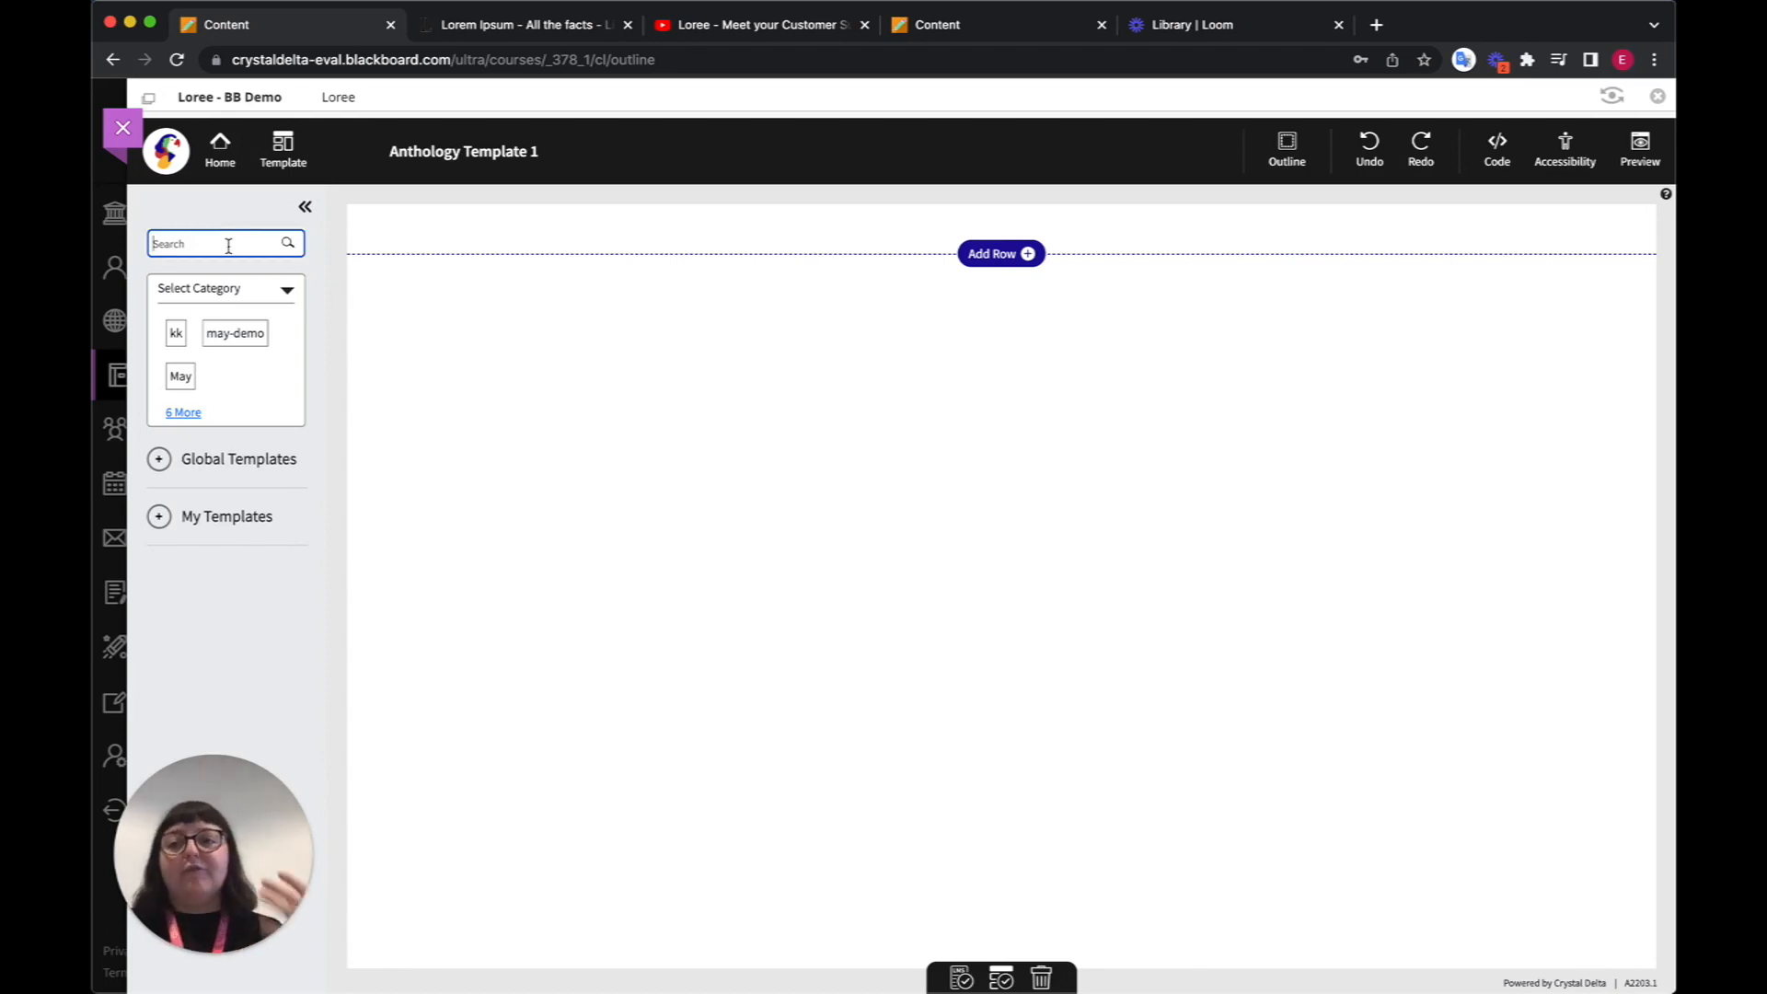
- Preview the global template "Loree for BB APAC" from top to bottom and add it to the page
{"action": "left_click", "coordinate": [162, 459]}
{"action": "scroll", "coordinate": [213, 566], "scroll_direction": "down", "scroll_amount": 2}
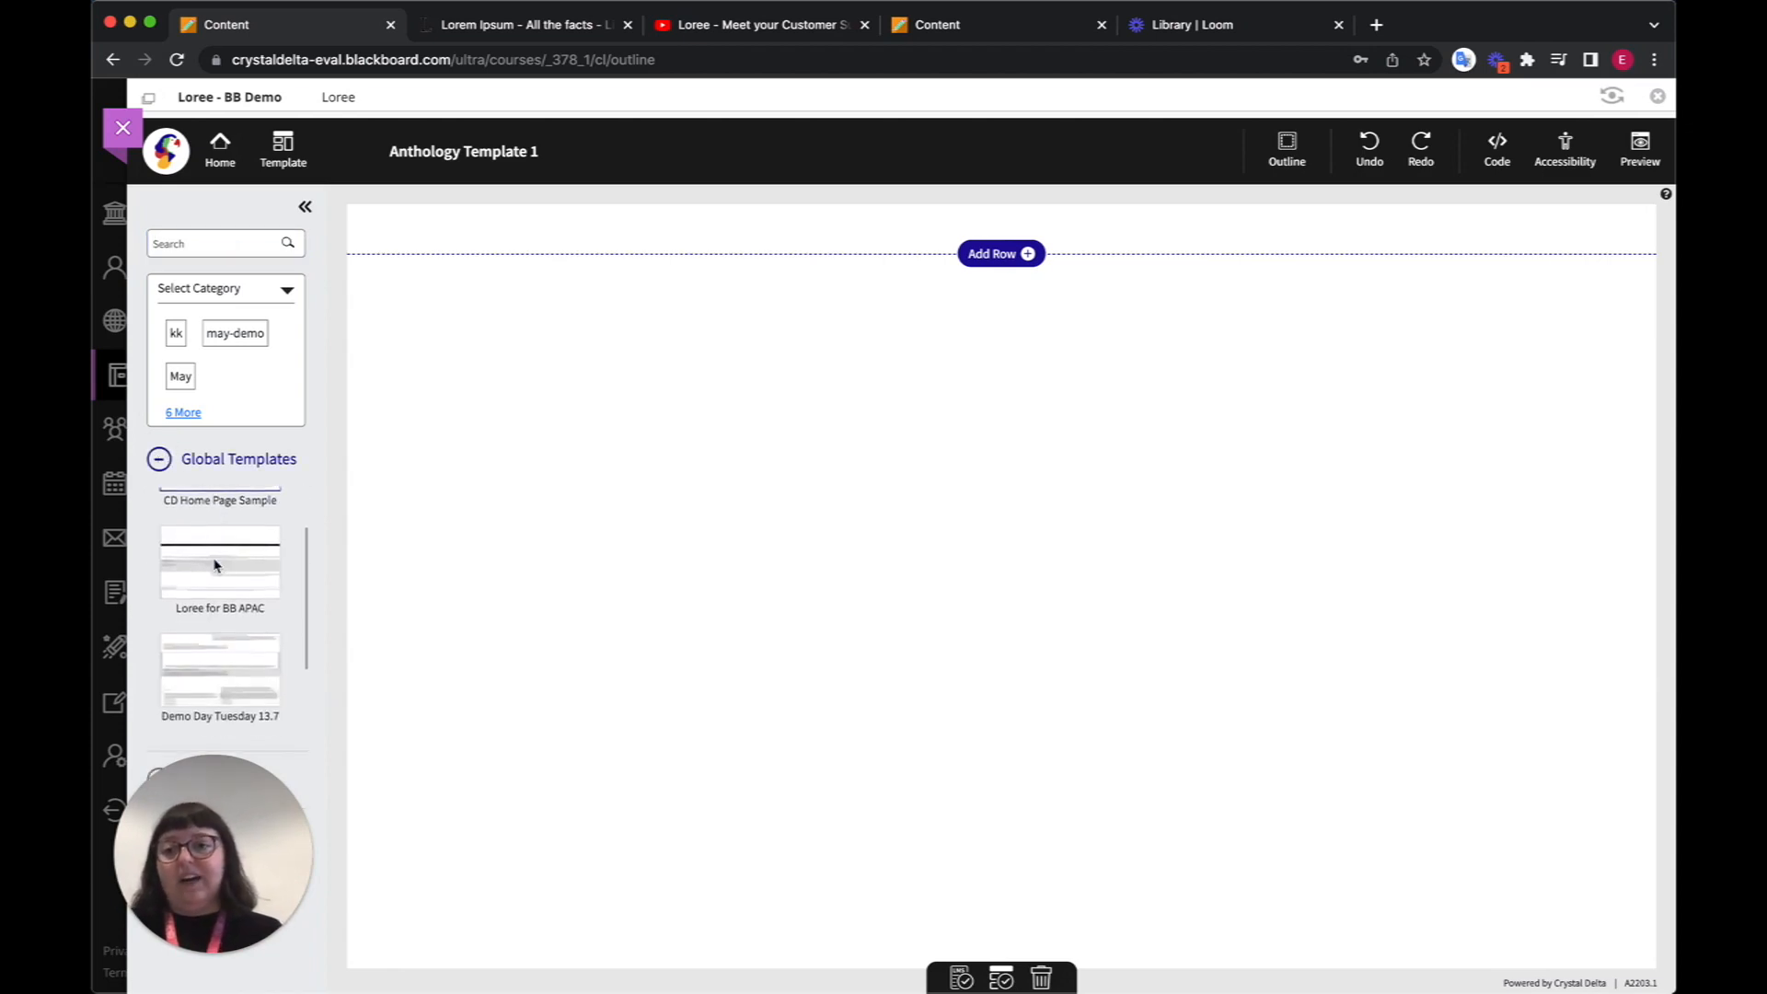
{"action": "scroll", "coordinate": [214, 564], "scroll_direction": "down", "scroll_amount": 1}
{"action": "scroll", "coordinate": [214, 565], "scroll_direction": "up", "scroll_amount": 2}
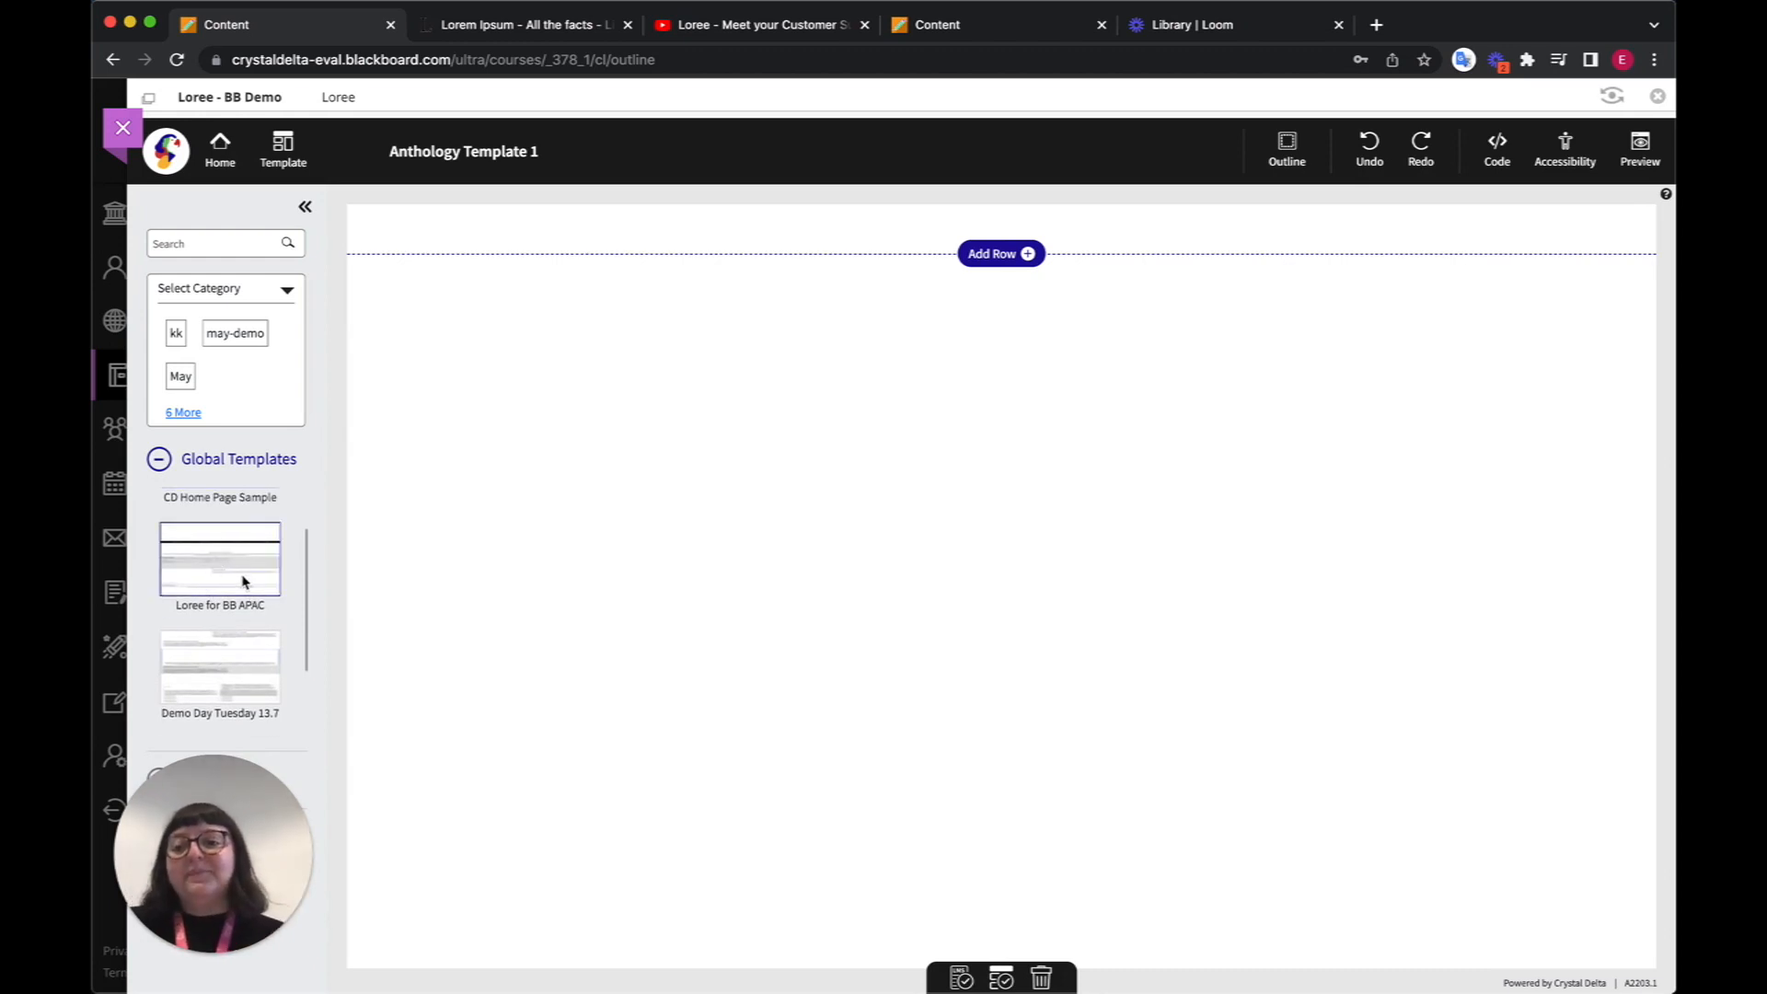
{"action": "left_click", "coordinate": [228, 565]}
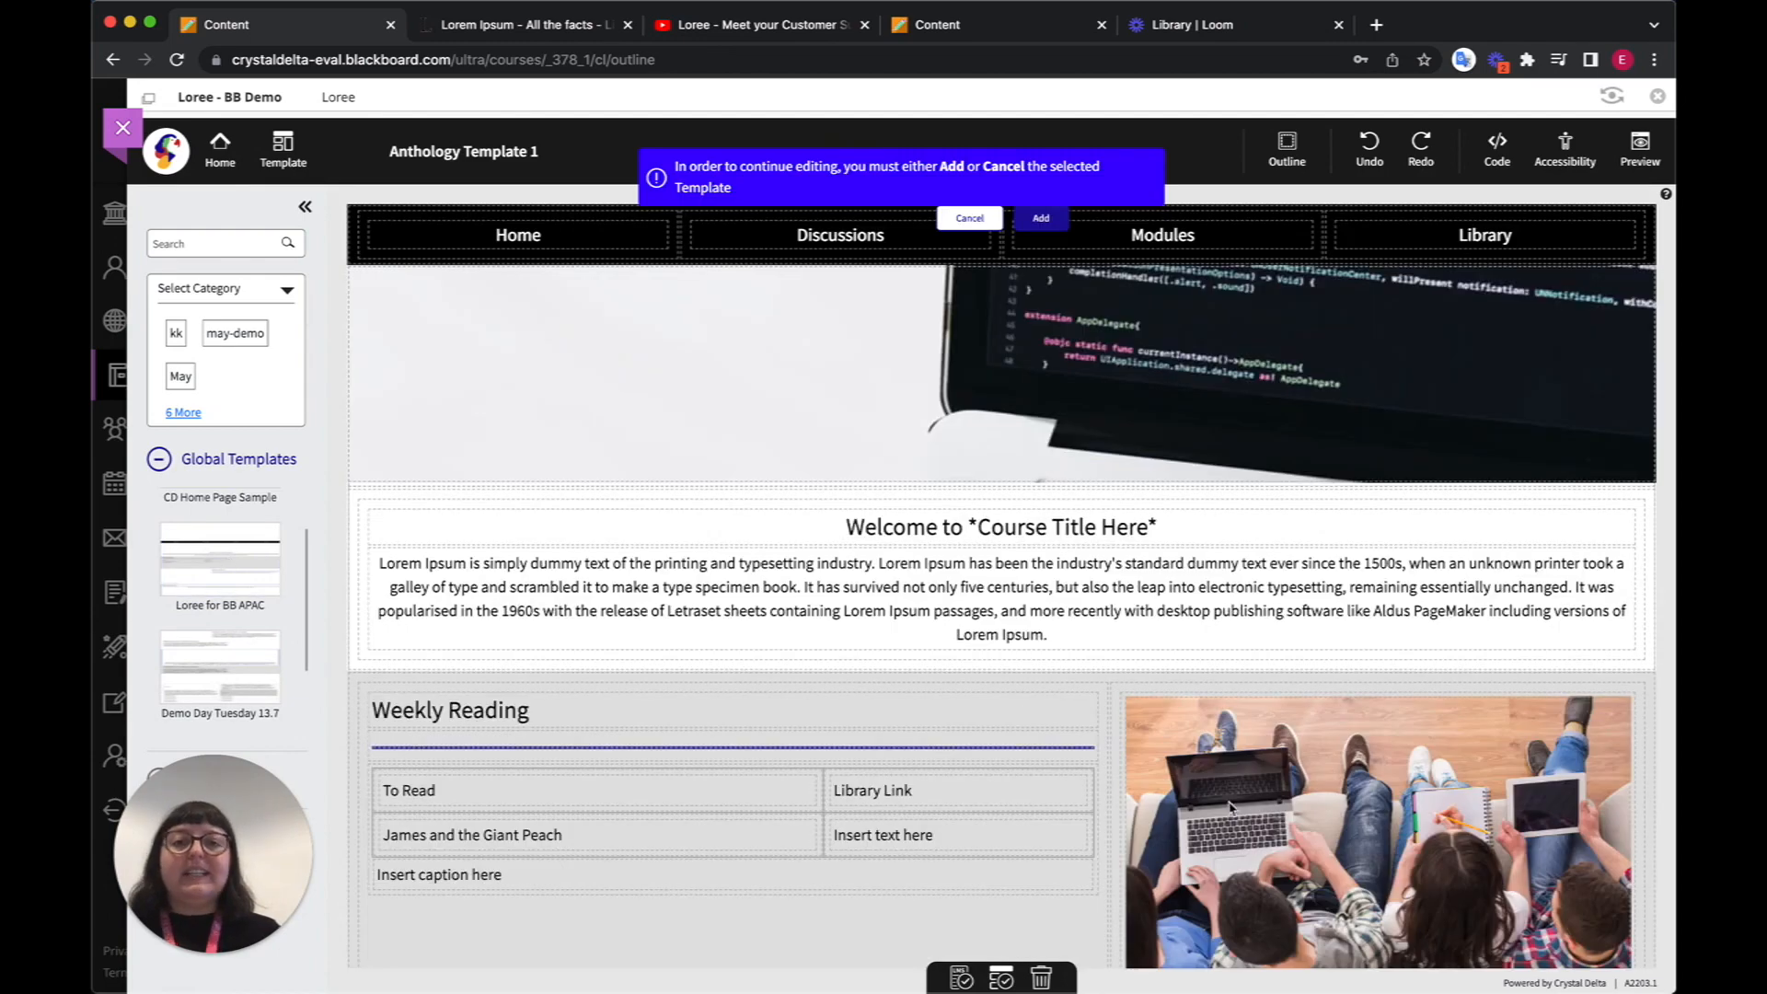
{"action": "scroll", "coordinate": [1206, 612], "scroll_direction": "down", "scroll_amount": 15}
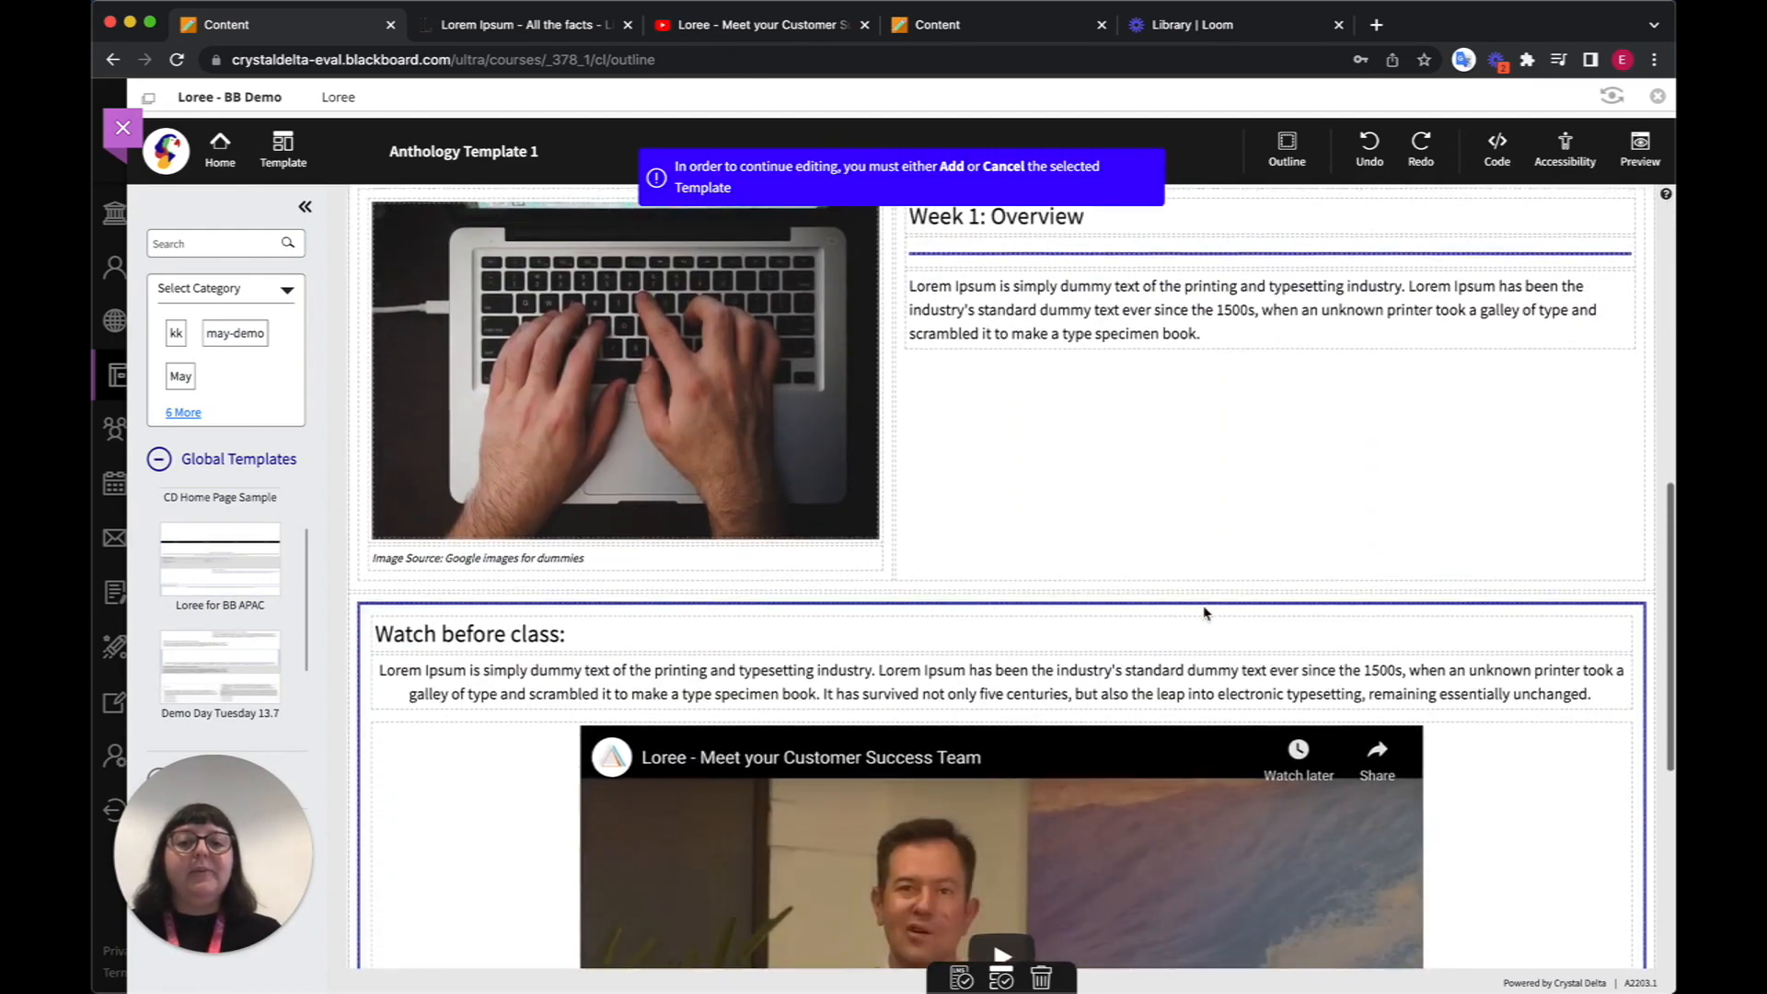
{"action": "scroll", "coordinate": [1206, 612], "scroll_direction": "down", "scroll_amount": 5}
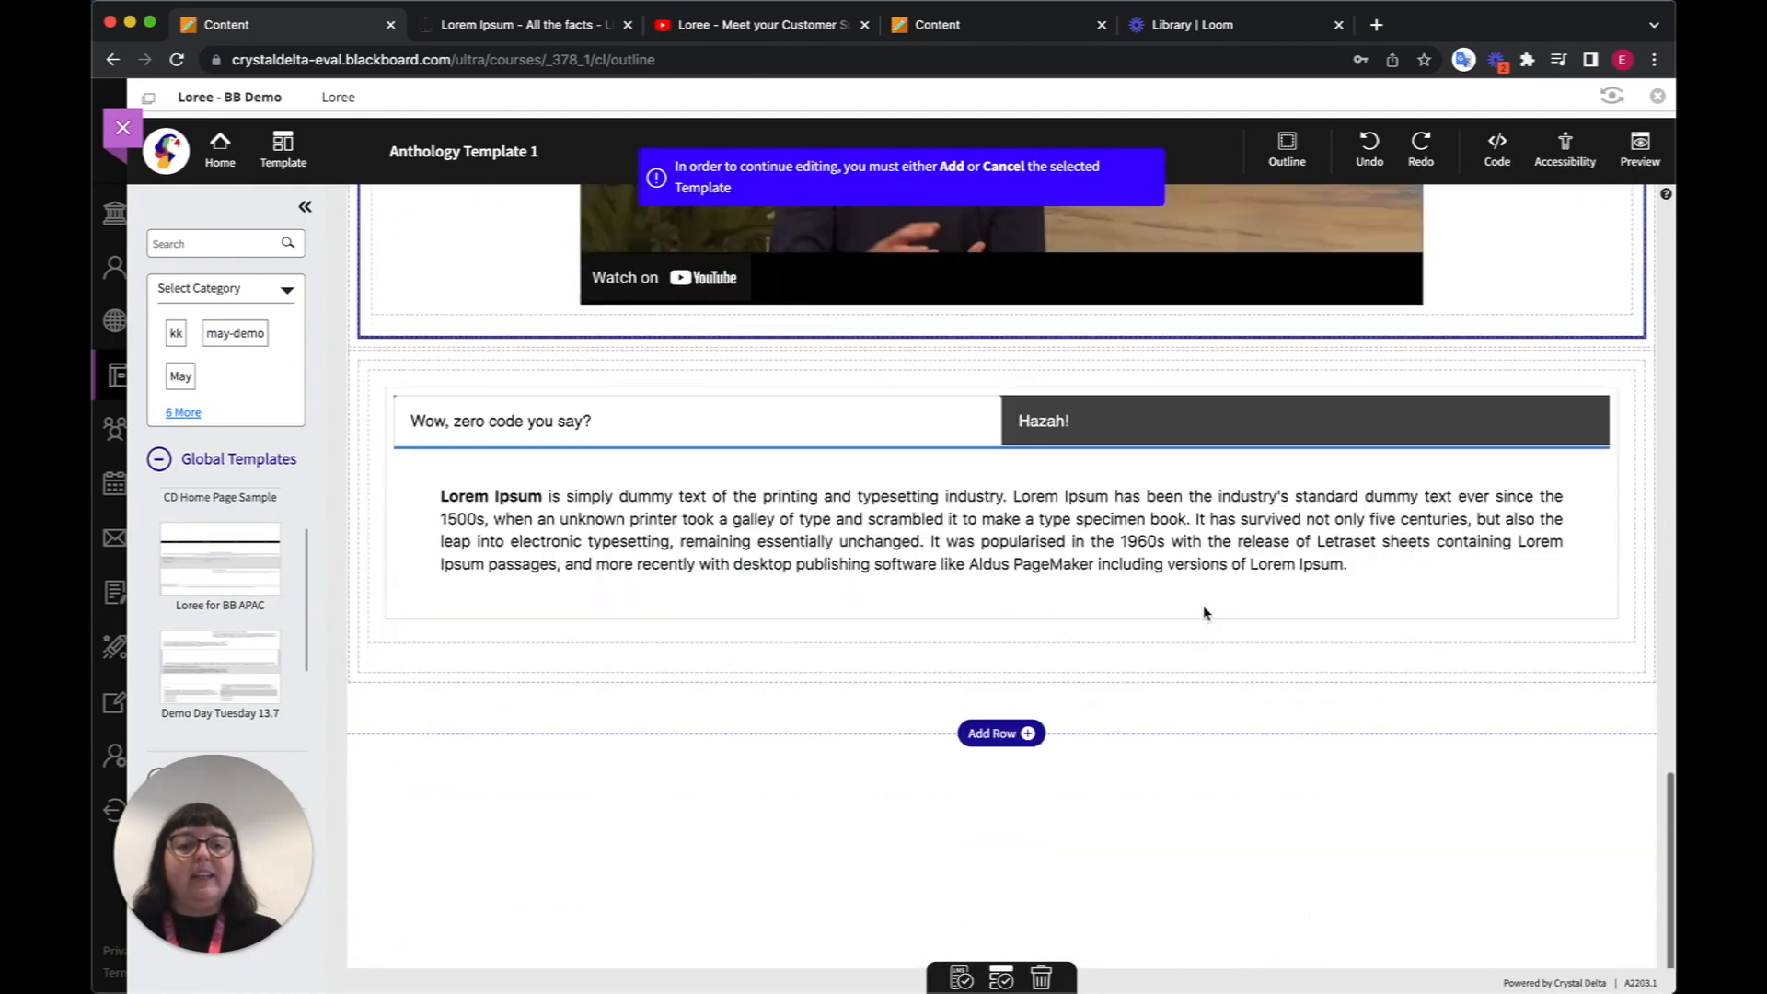
{"action": "scroll", "coordinate": [1206, 612], "scroll_direction": "up", "scroll_amount": 20}
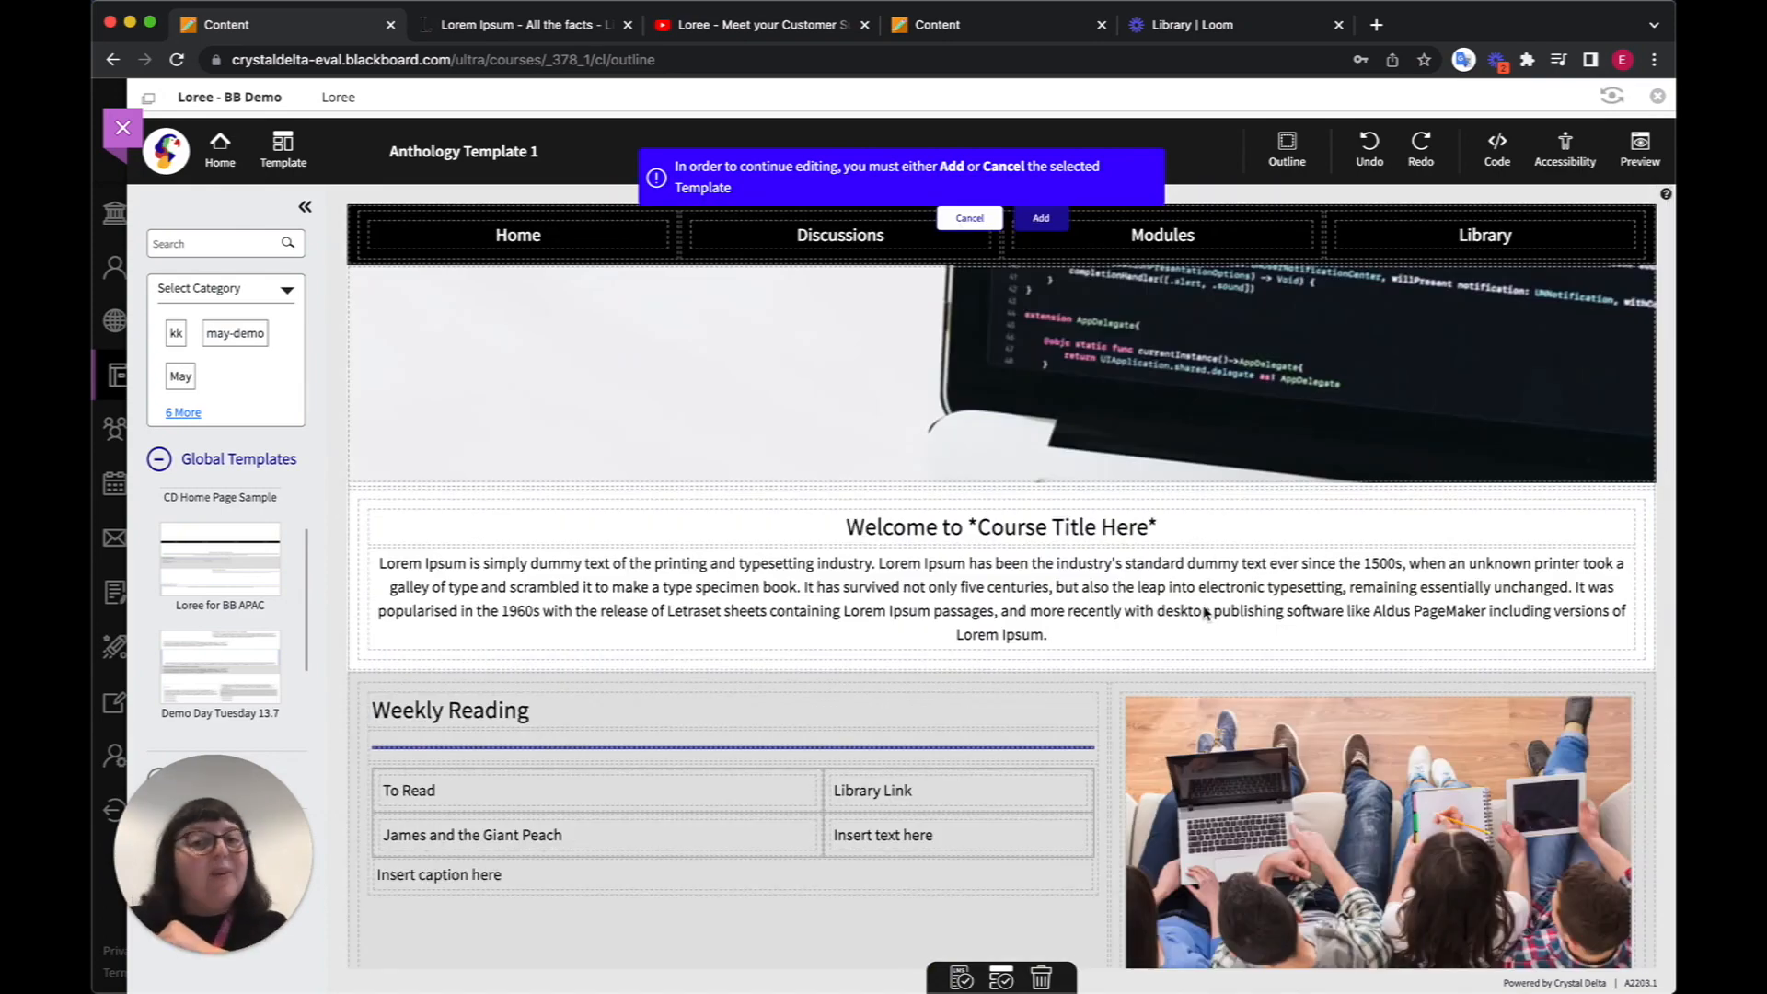
{"action": "left_click", "coordinate": [1041, 220]}
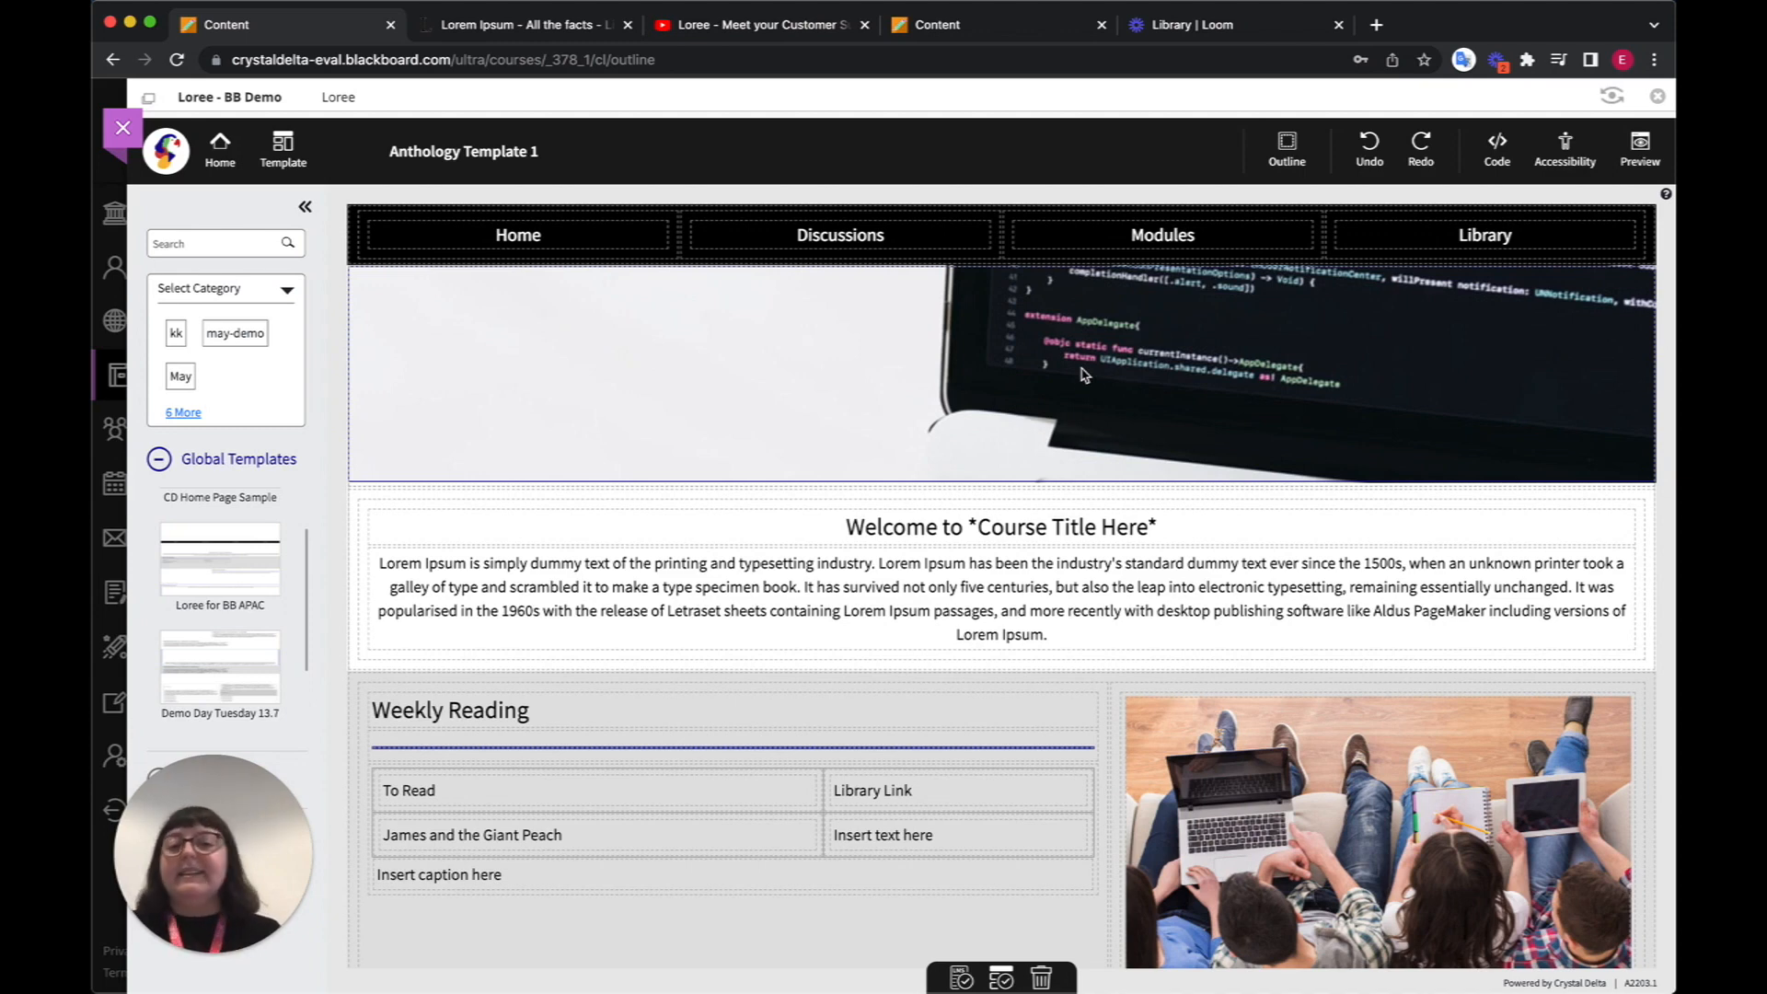
- Replace the "*Course Title Here*" placeholder in the welcome heading with "Art 101"
{"action": "left_click", "coordinate": [1165, 529]}
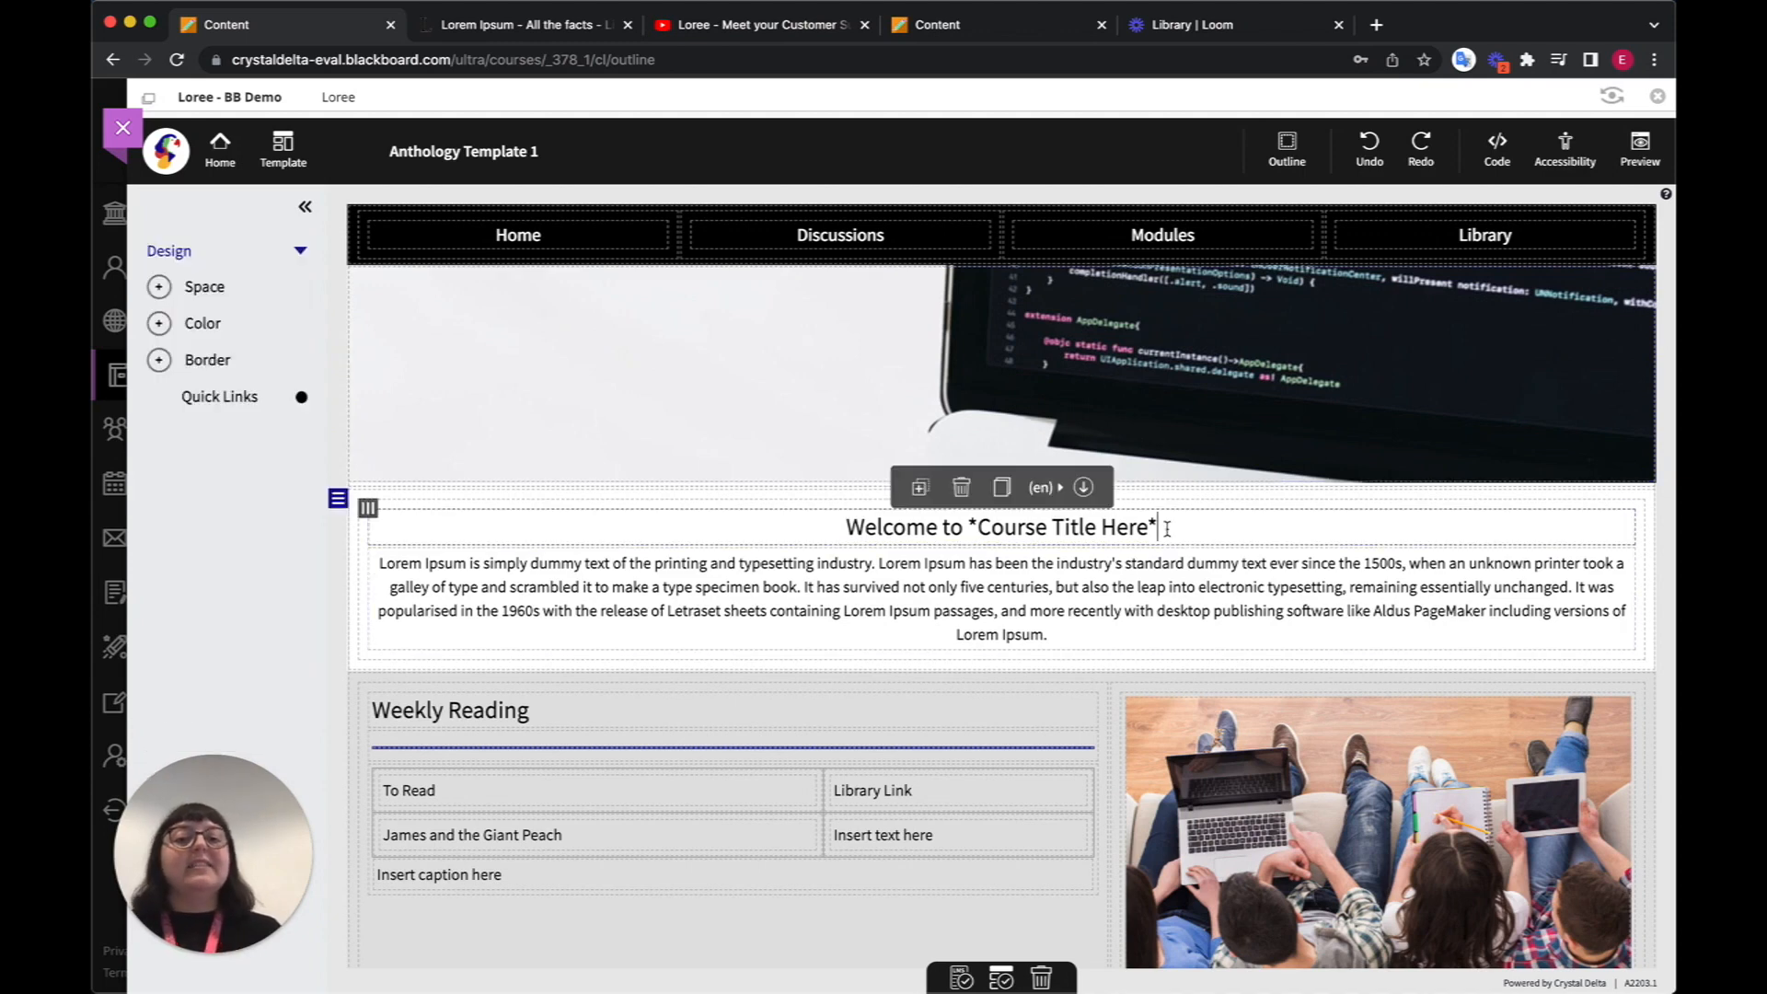
{"action": "left_click_drag", "start_coordinate": [1166, 529], "coordinate": [971, 530]}
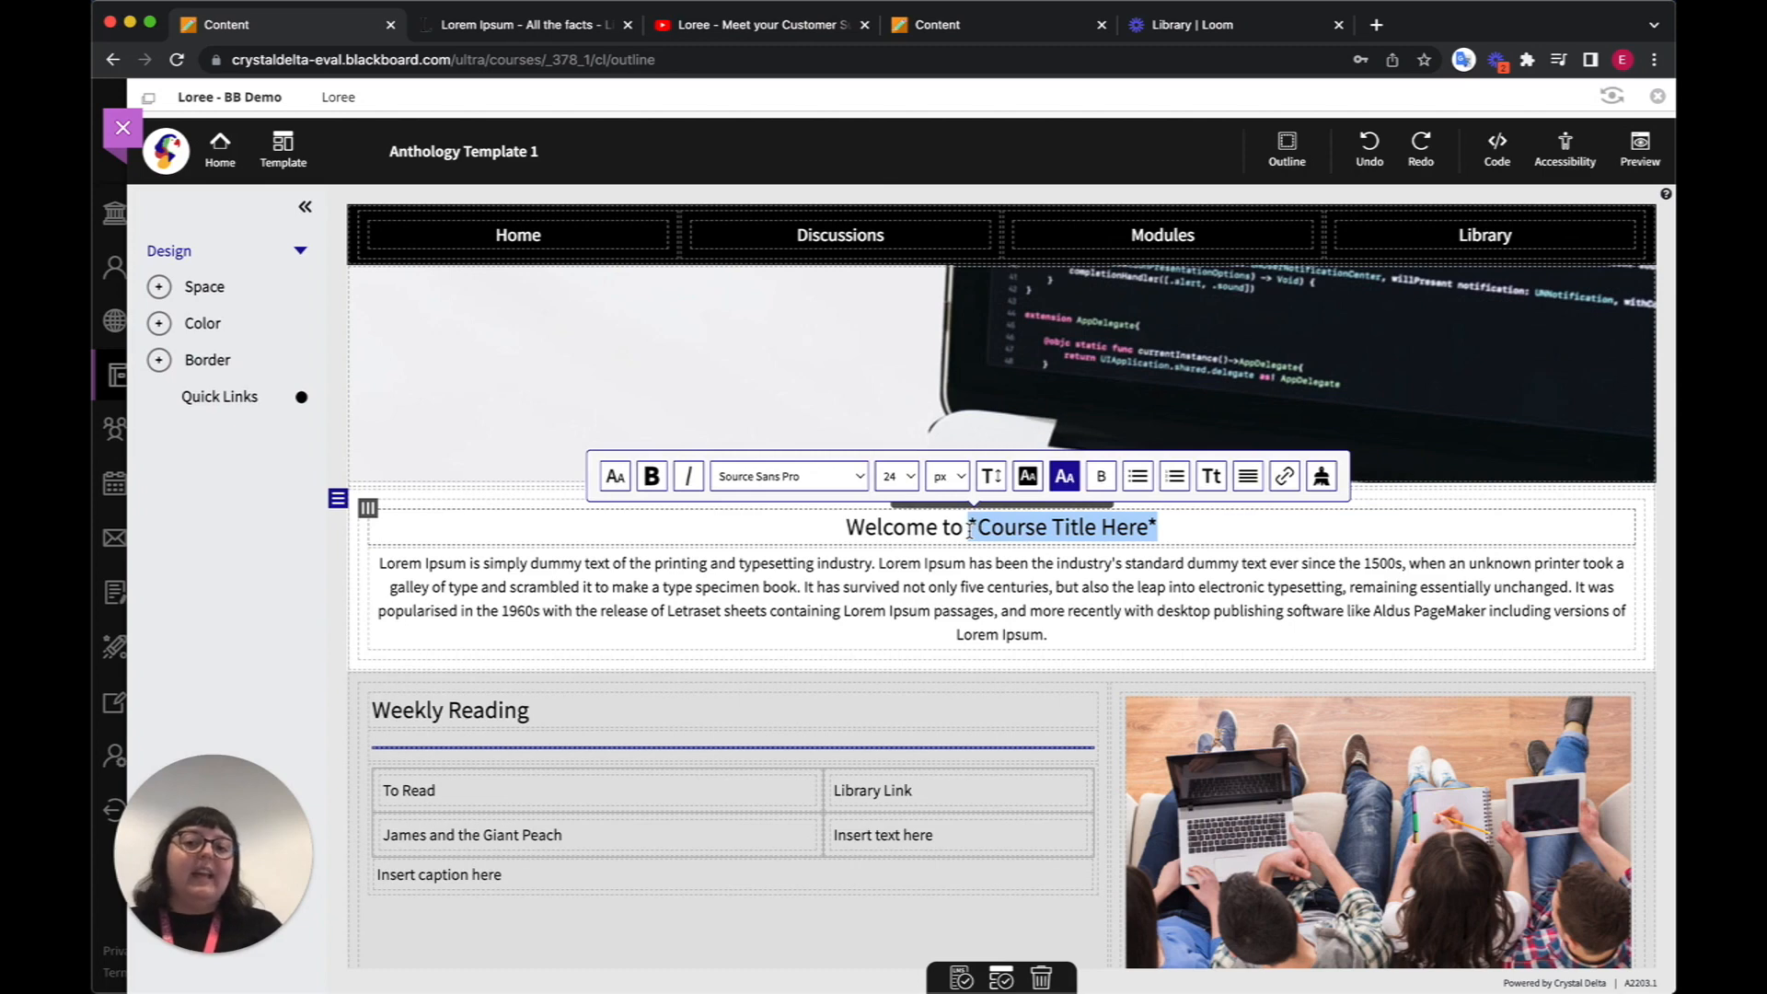
{"action": "type", "text": "Art"}
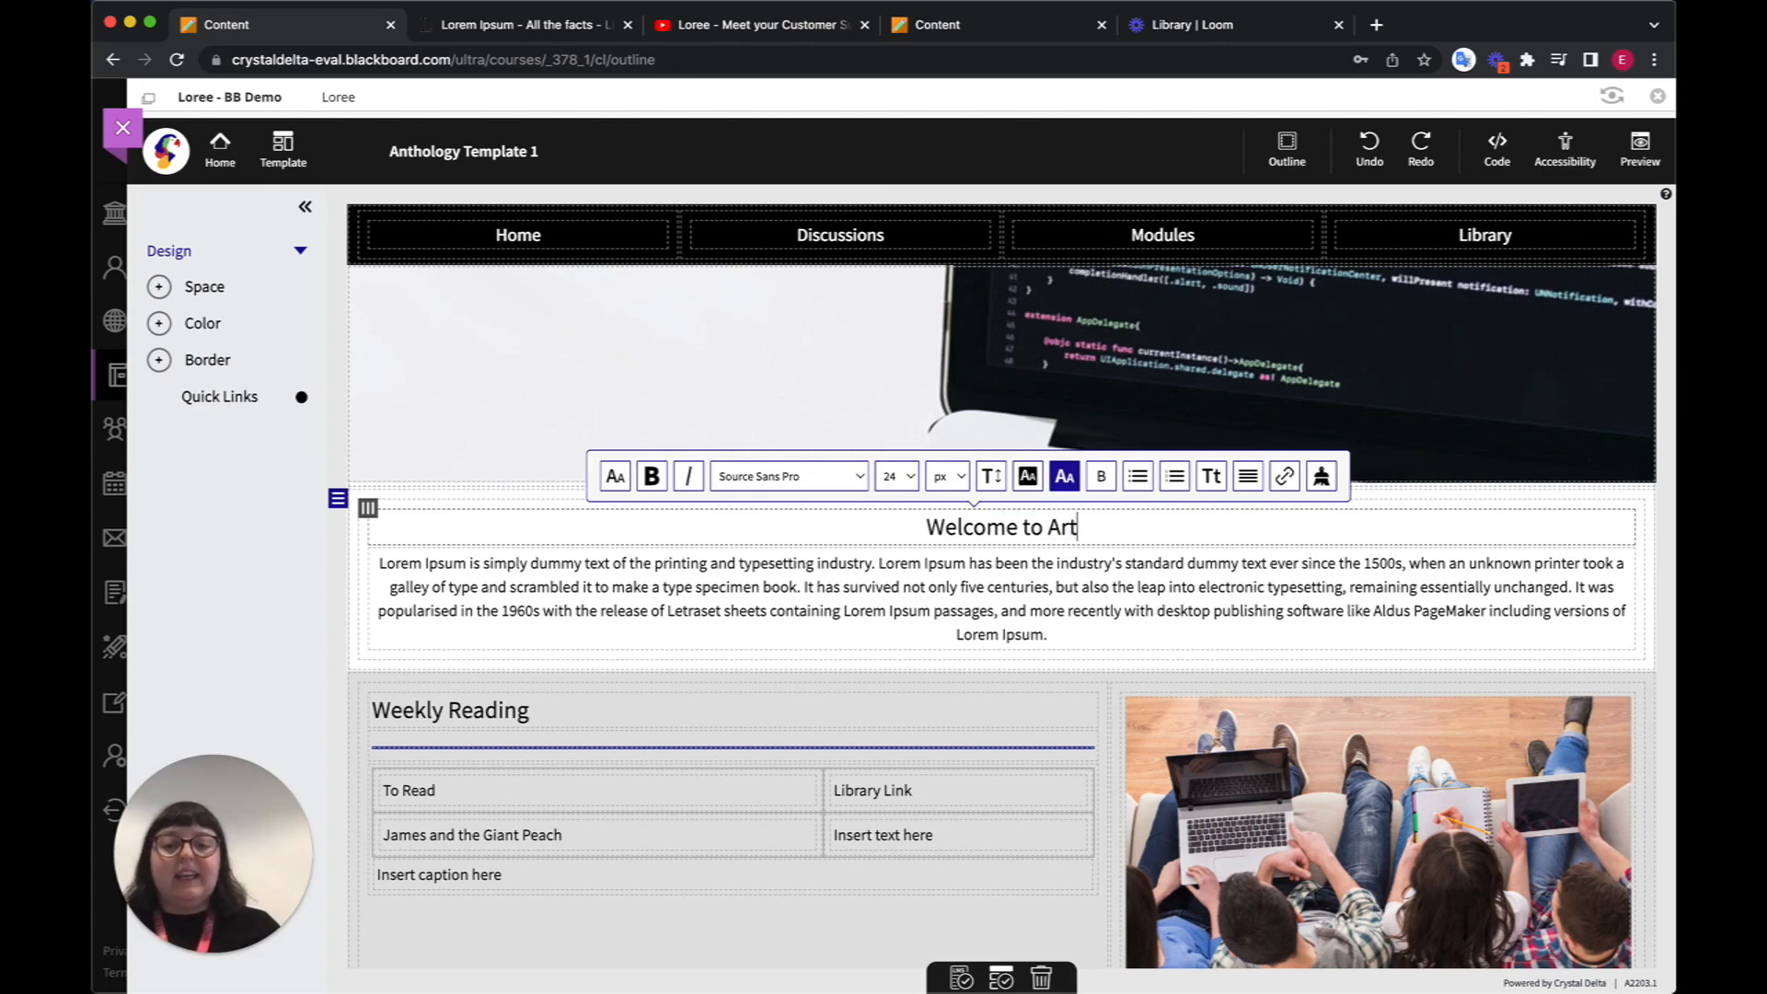
{"action": "type", "text": " 101"}
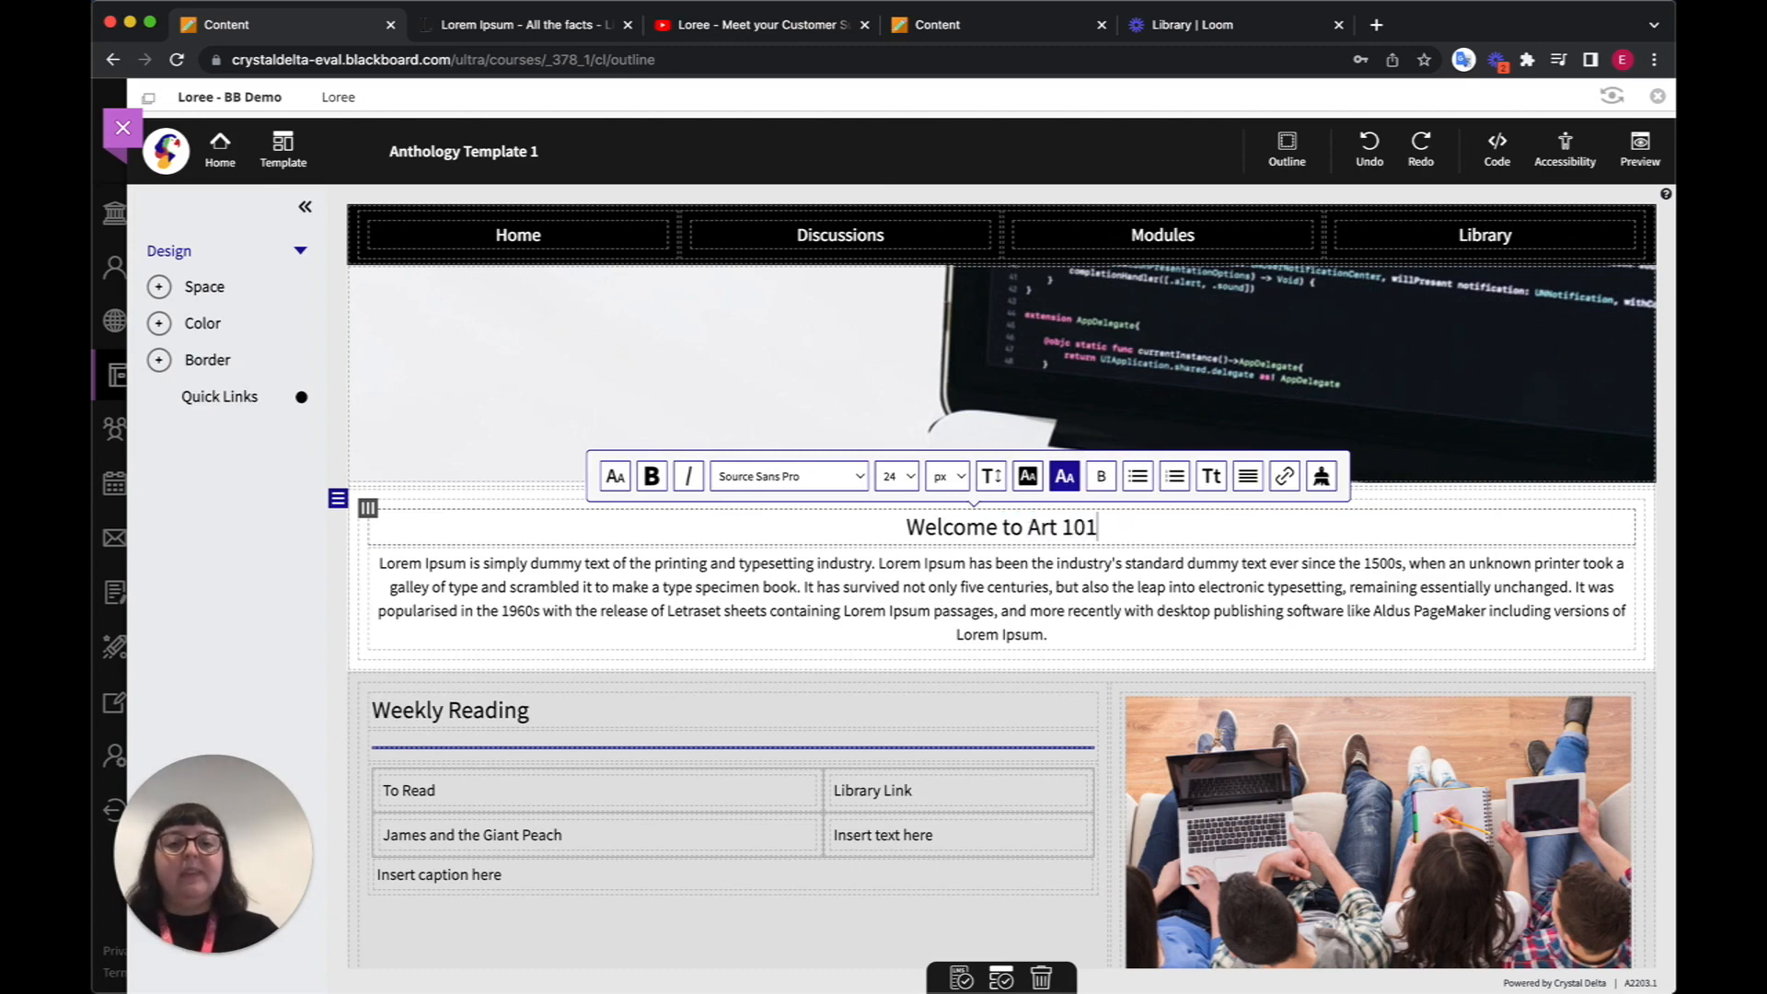
- Open the image replacement for the coding banner and search the Loree Images collection for "banner"
{"action": "left_click", "coordinate": [1095, 380]}
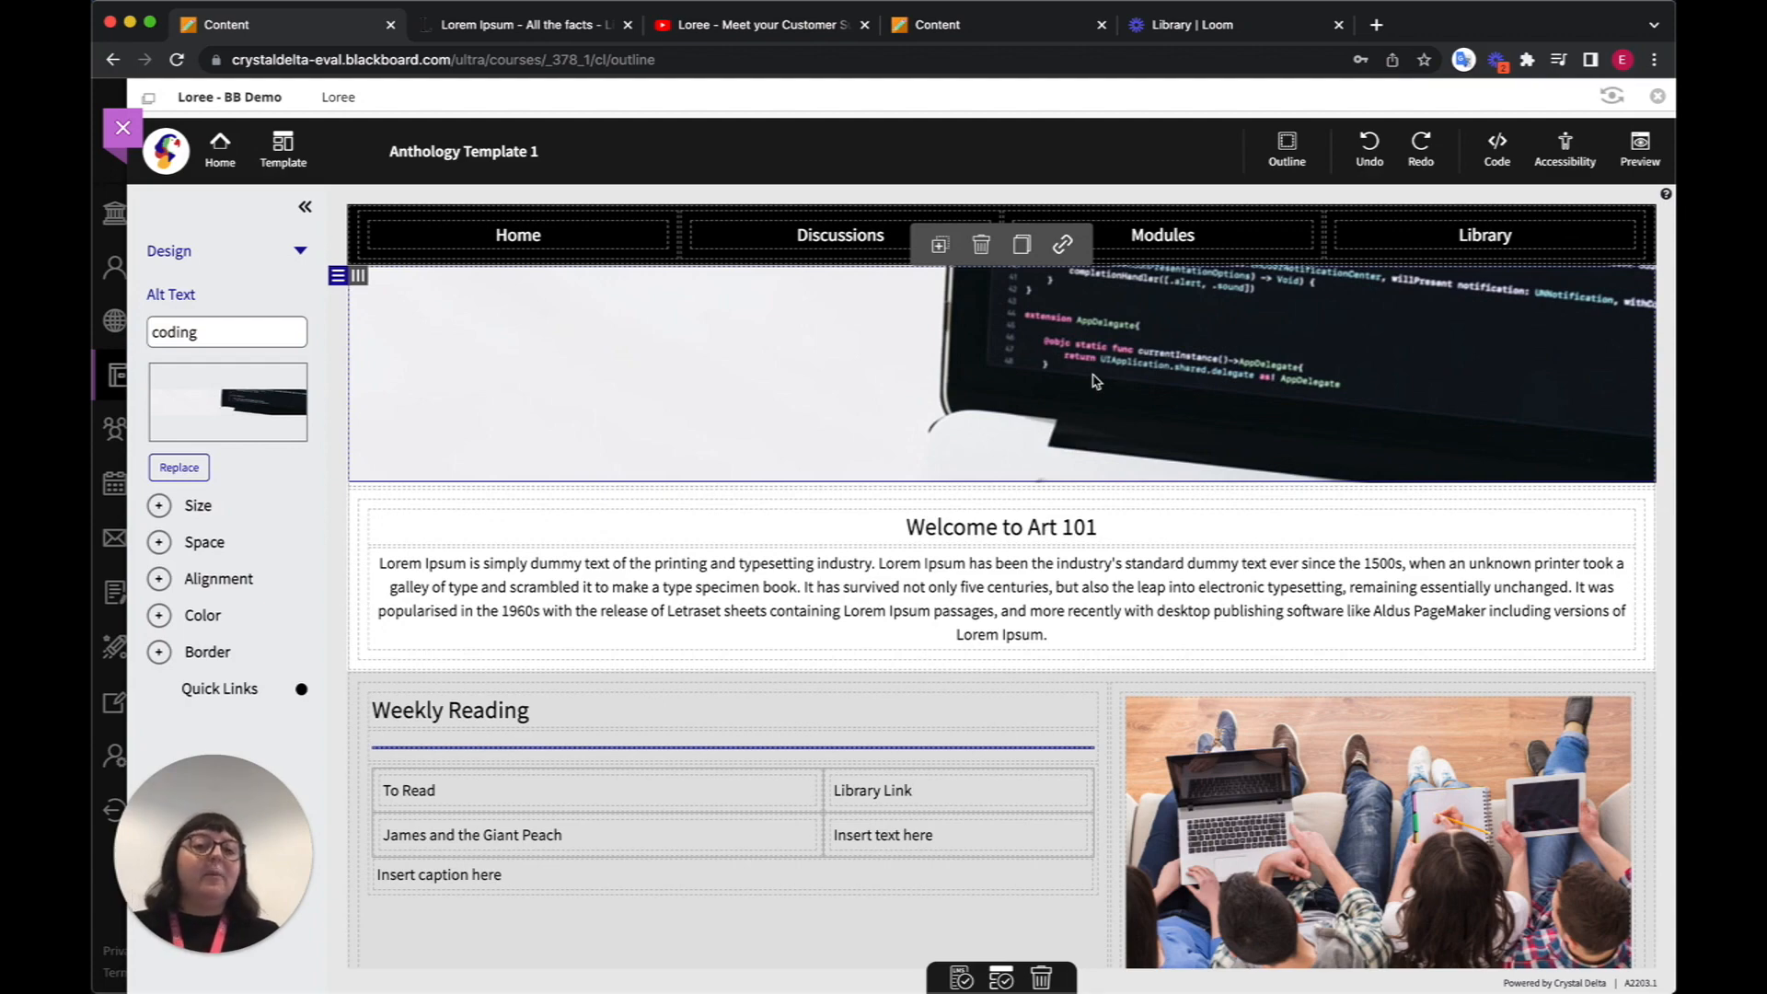
{"action": "double_click", "coordinate": [1096, 381]}
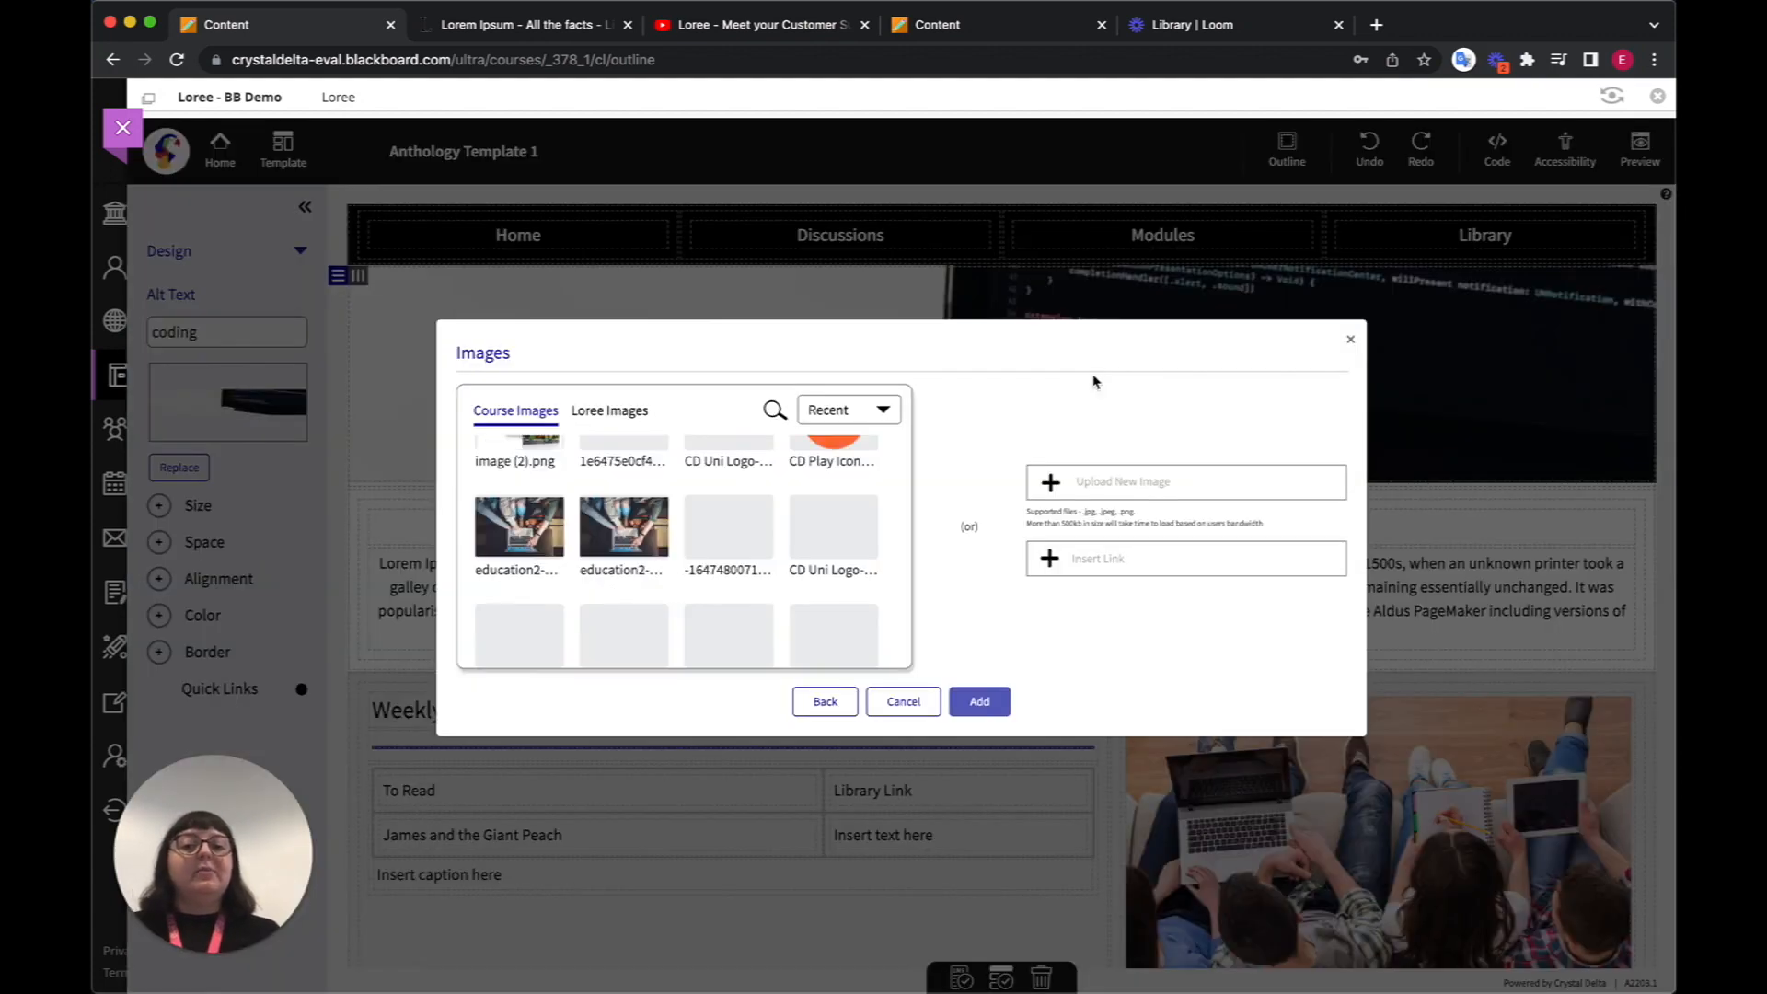
{"action": "scroll", "coordinate": [736, 624], "scroll_direction": "down", "scroll_amount": 5}
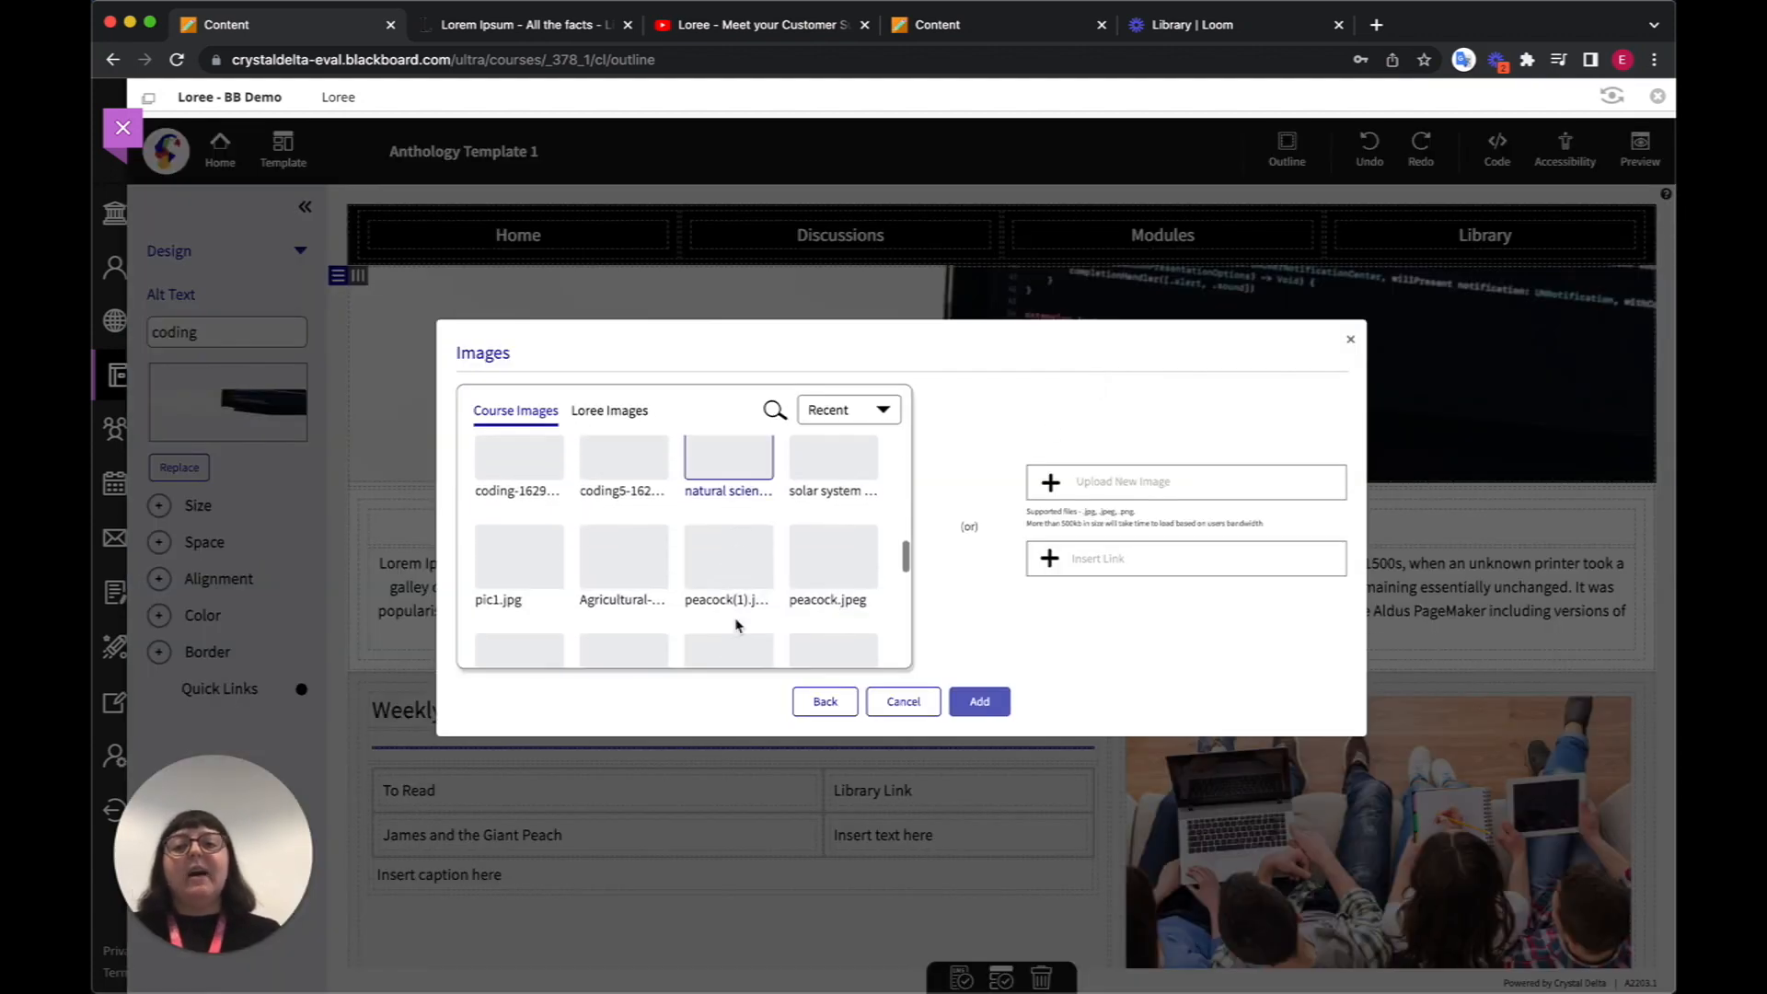
{"action": "scroll", "coordinate": [739, 626], "scroll_direction": "up", "scroll_amount": 5}
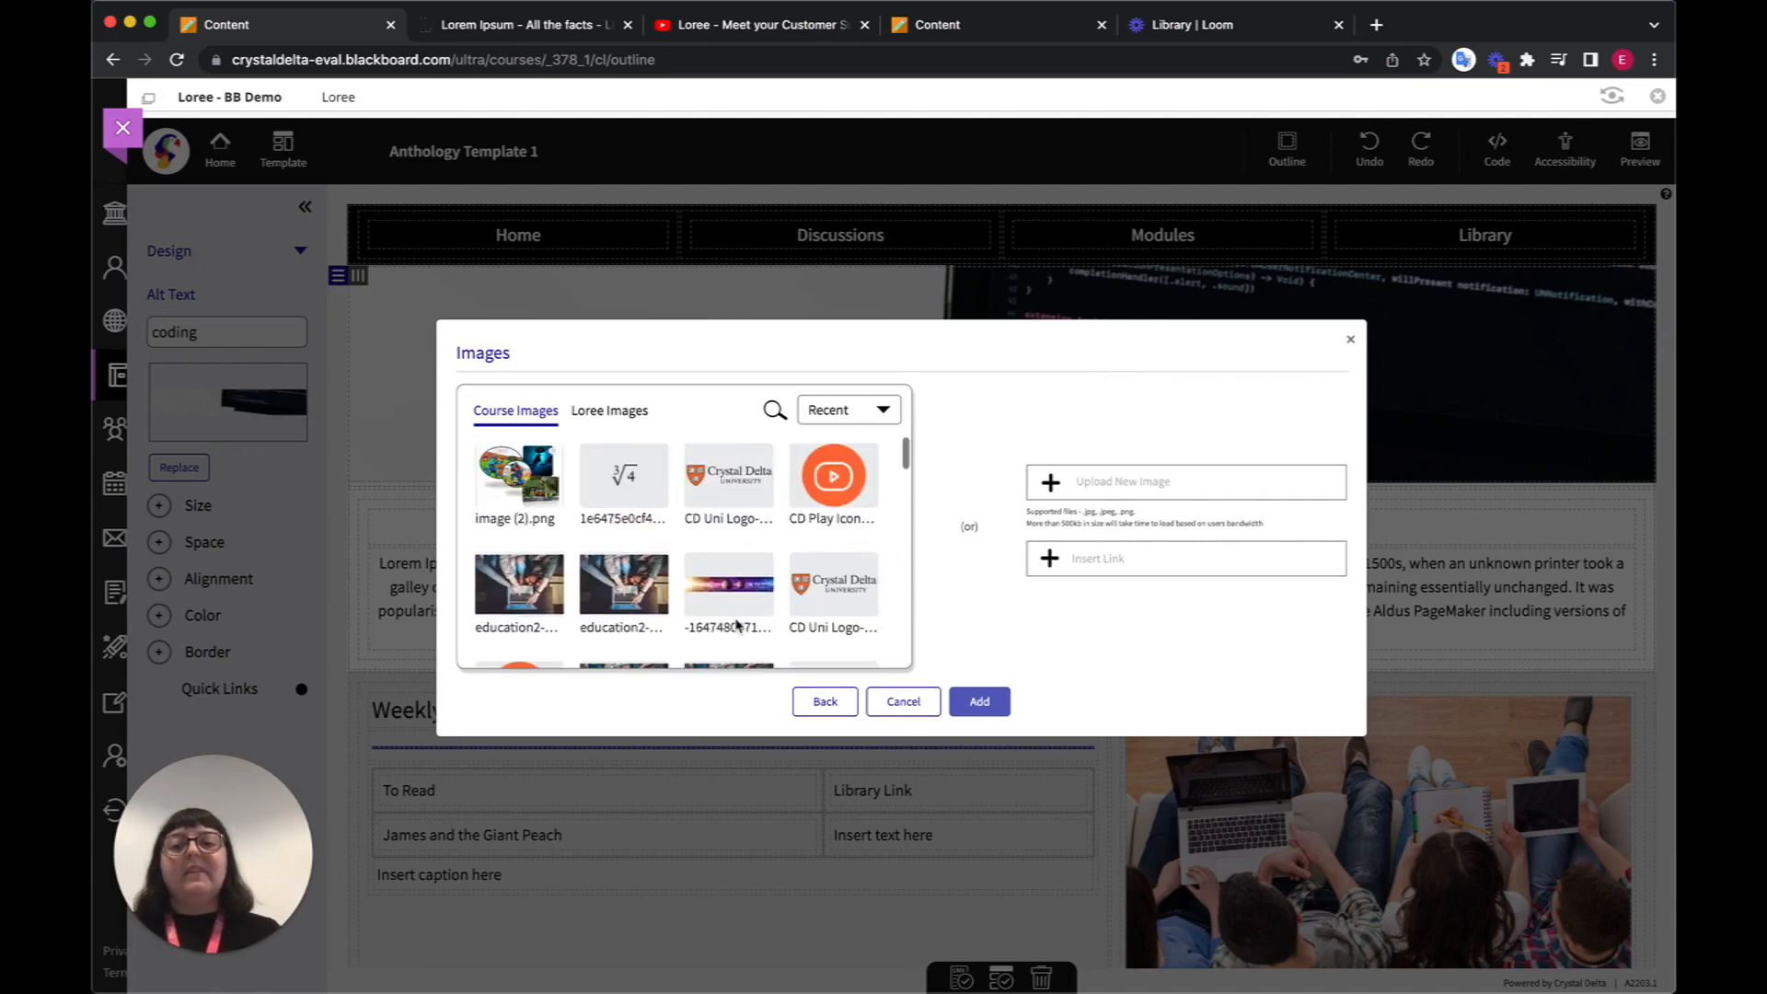
{"action": "left_click", "coordinate": [633, 415]}
{"action": "left_click", "coordinate": [773, 409]}
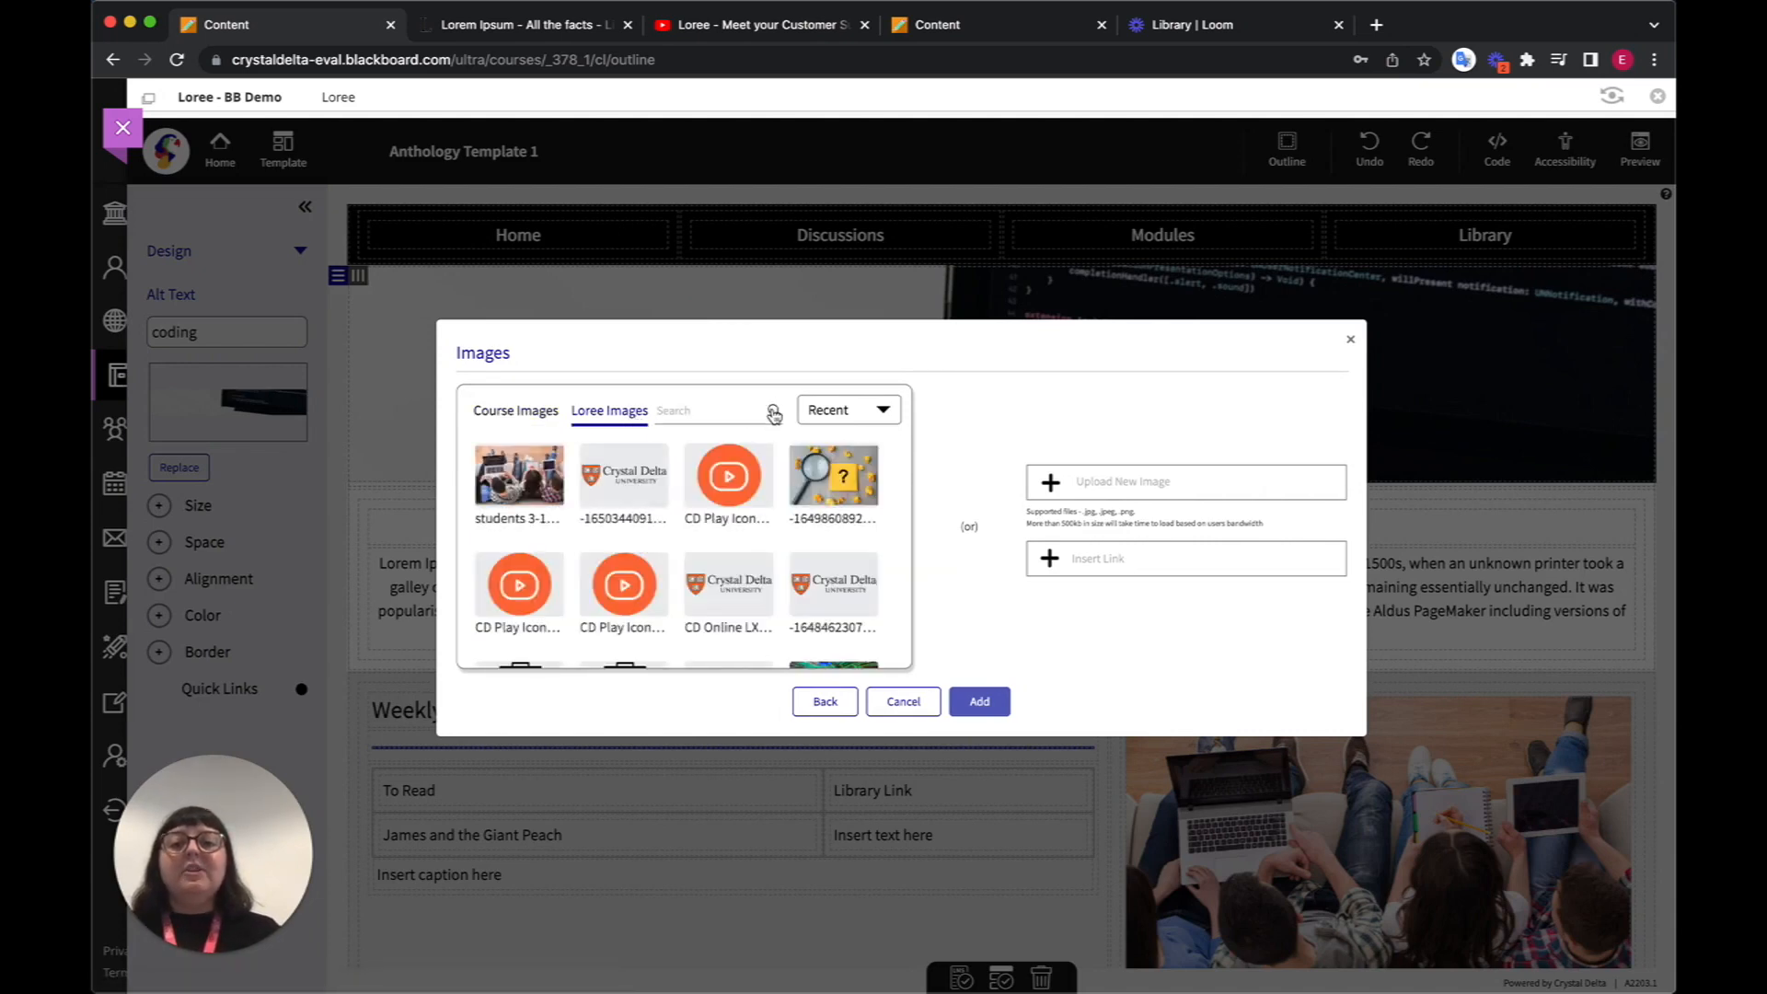
{"action": "type", "text": "banner"}
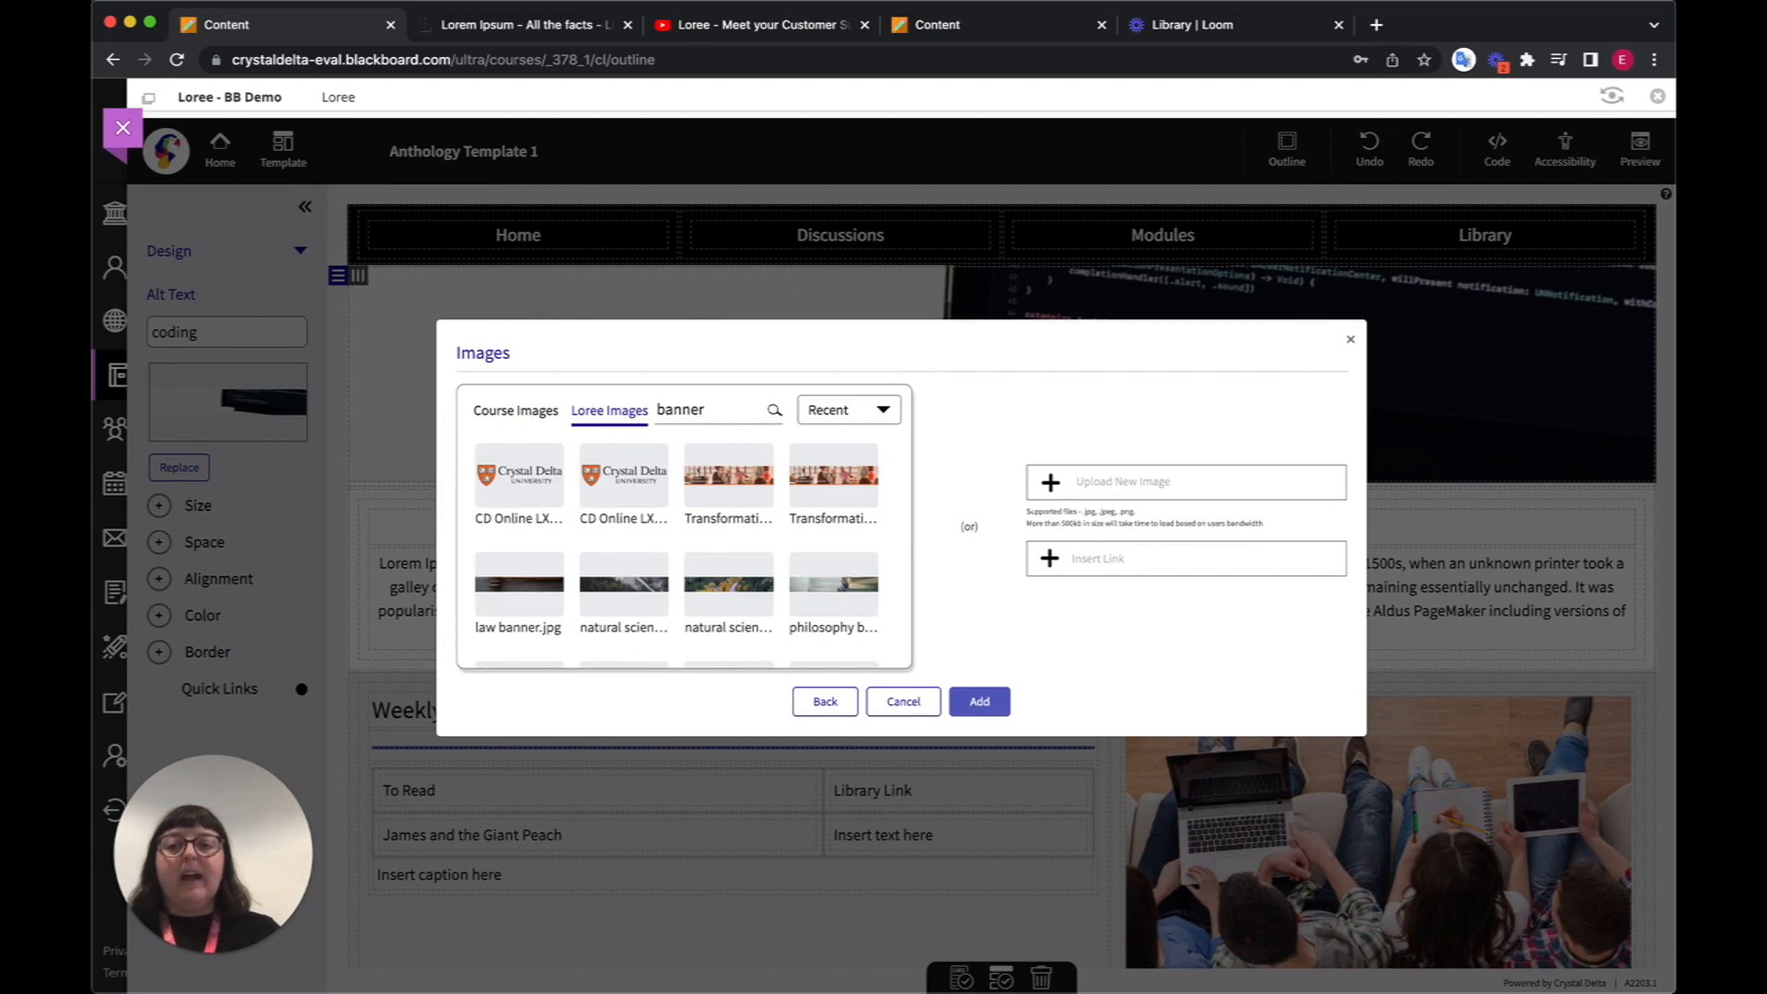
- Replace the header banner with "art banner.jpg" as a decorative image and set its size to full width
{"action": "scroll", "coordinate": [751, 535], "scroll_direction": "down", "scroll_amount": 1}
{"action": "scroll", "coordinate": [750, 535], "scroll_direction": "down", "scroll_amount": 3}
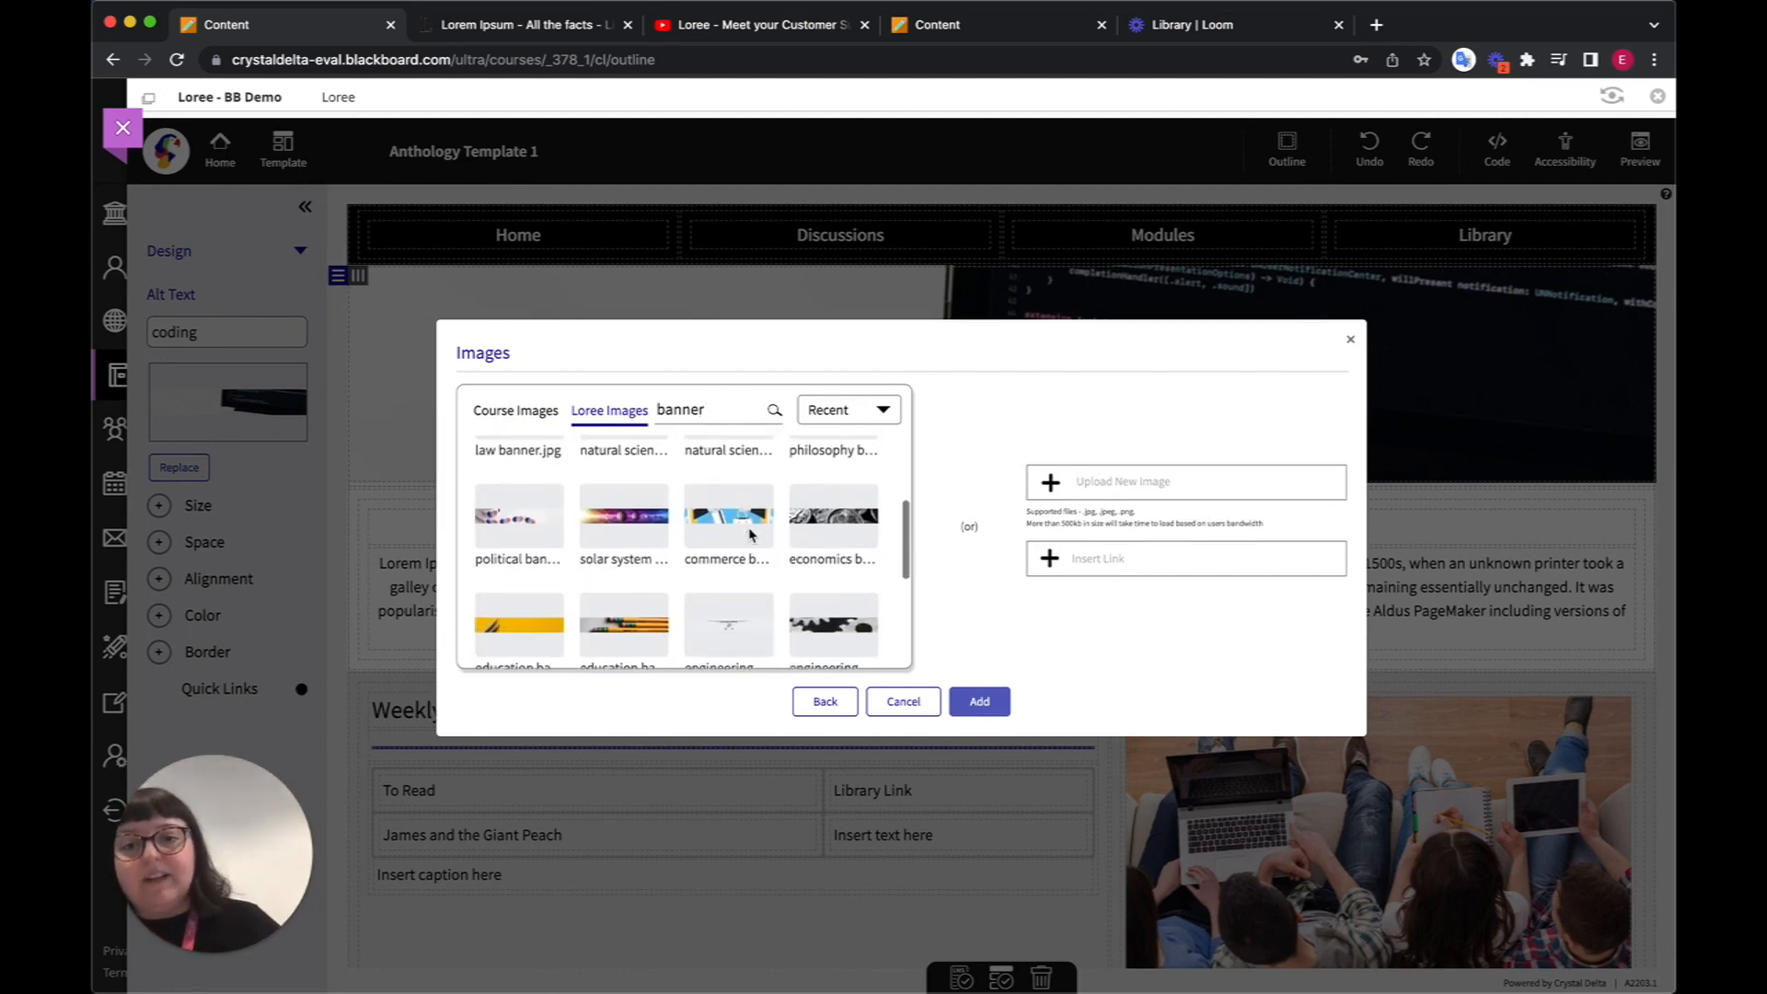
{"action": "scroll", "coordinate": [750, 535], "scroll_direction": "down", "scroll_amount": 3}
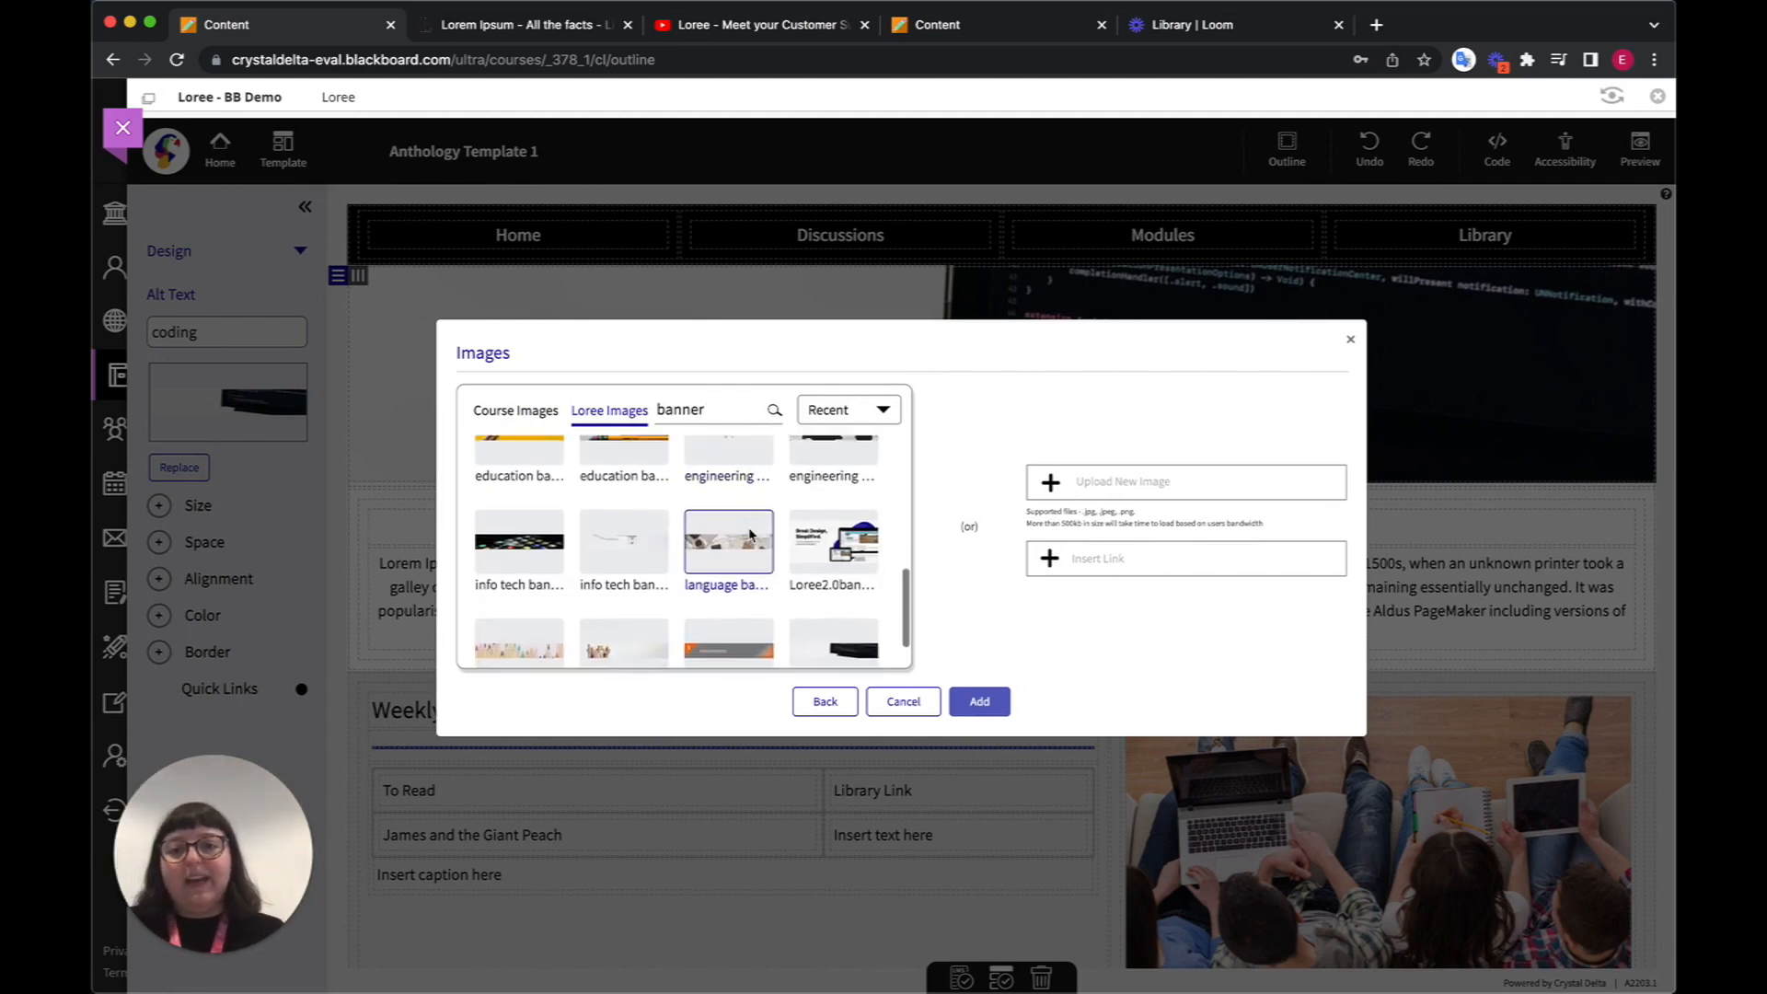
{"action": "left_click", "coordinate": [530, 612]}
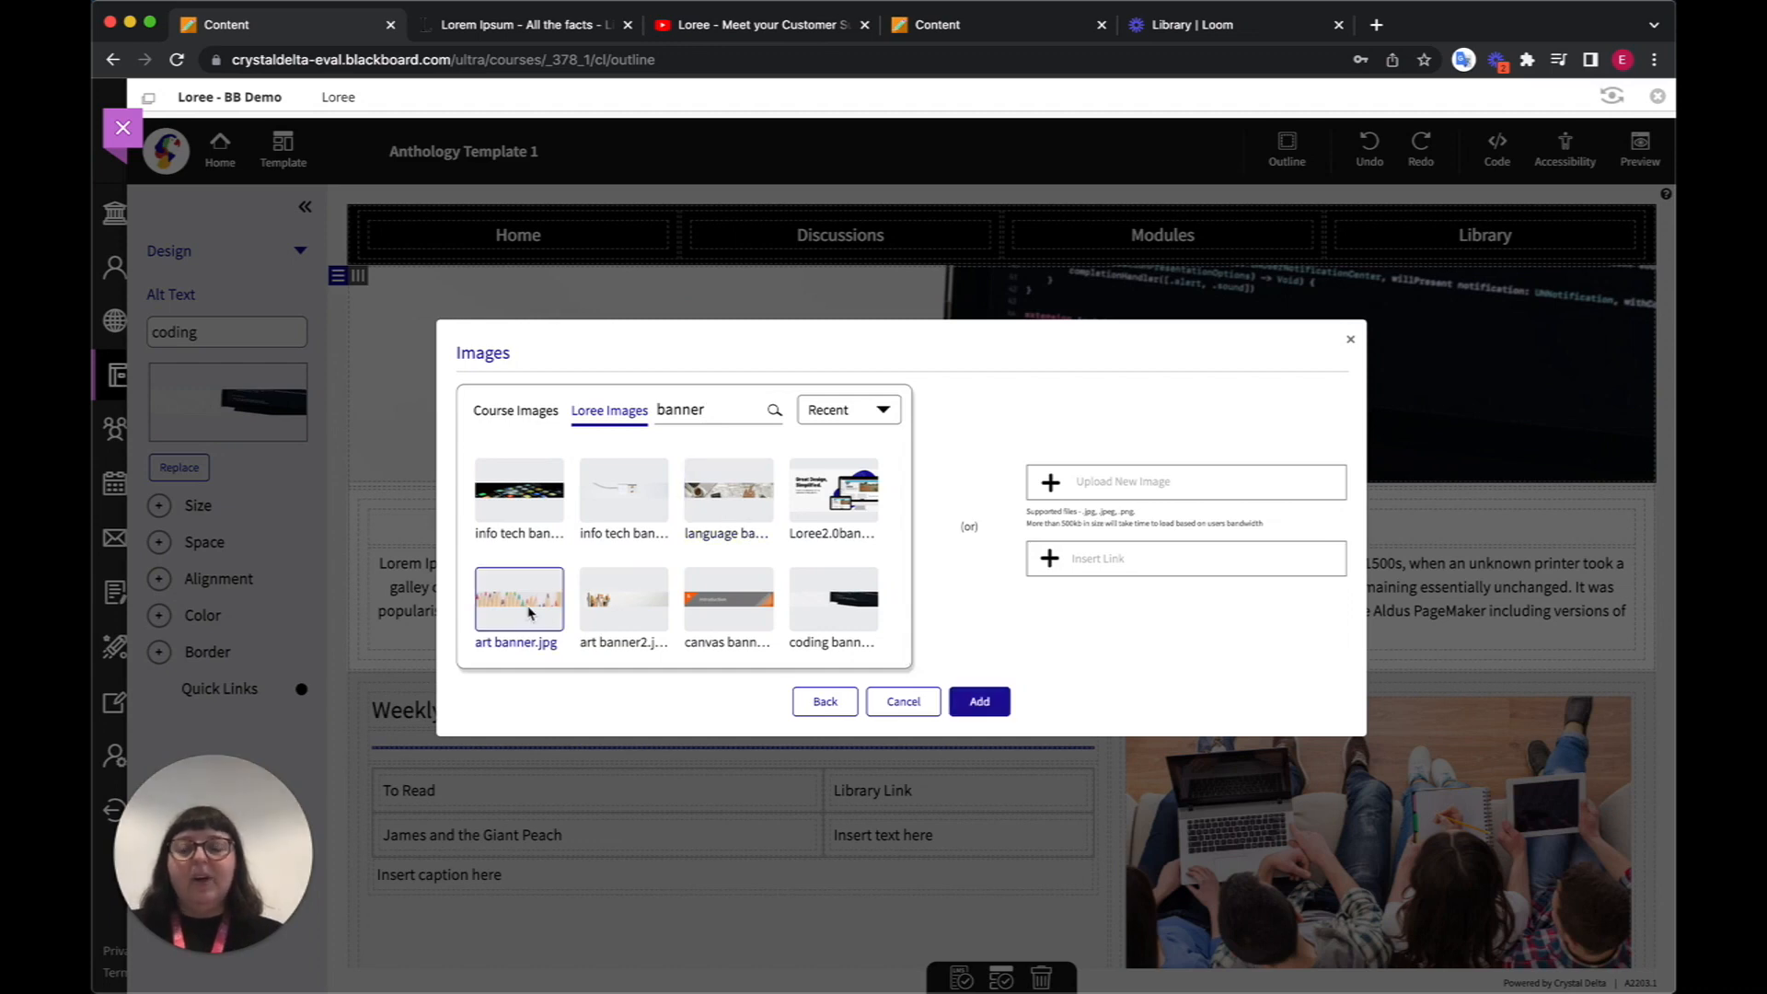
{"action": "left_click", "coordinate": [980, 705]}
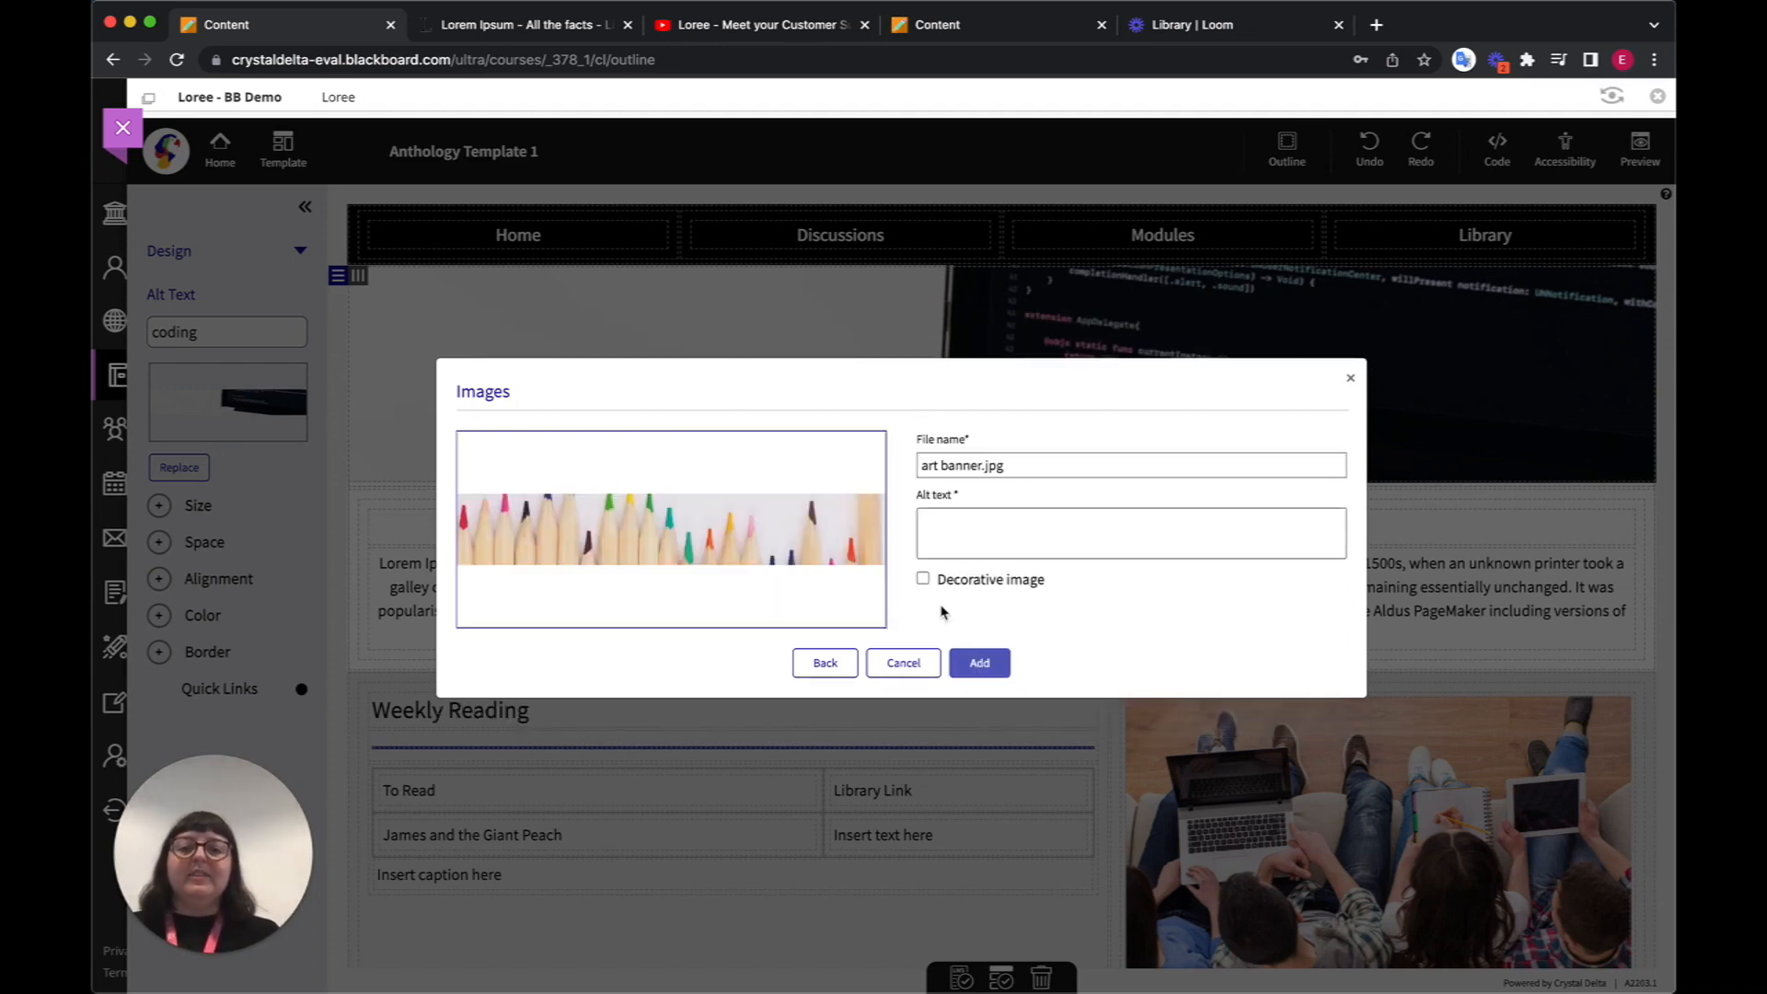
{"action": "left_click", "coordinate": [924, 579]}
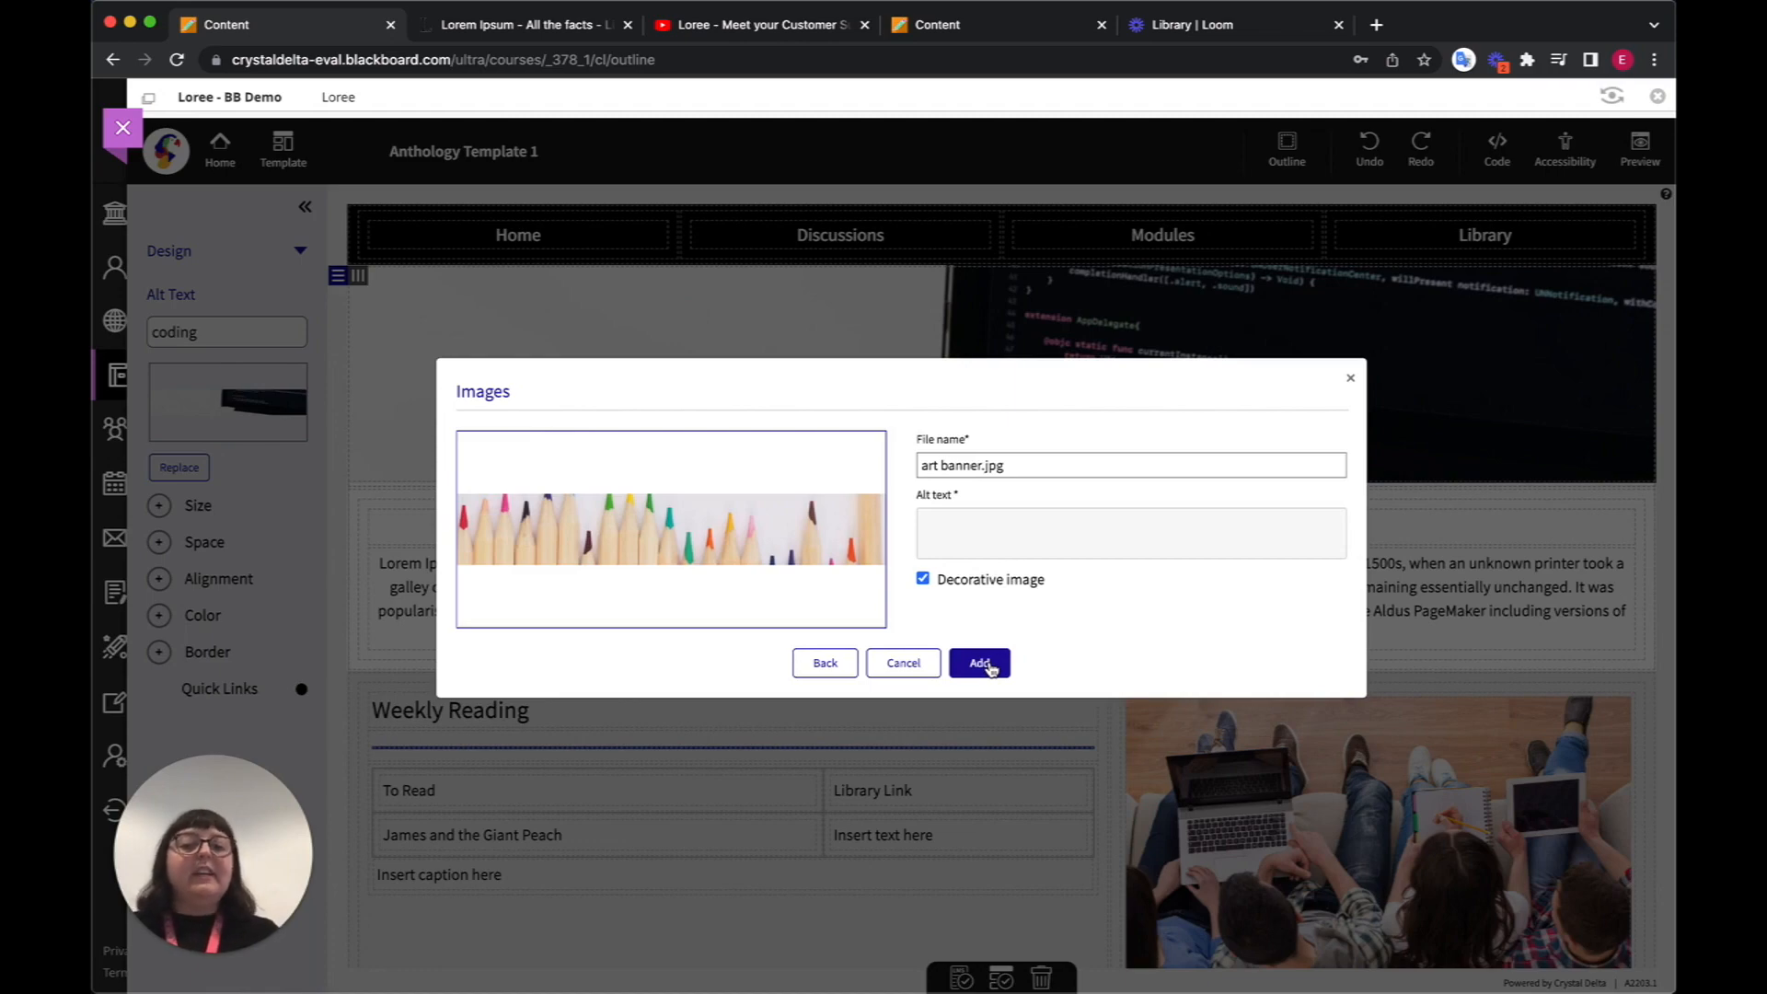
{"action": "left_click", "coordinate": [981, 664]}
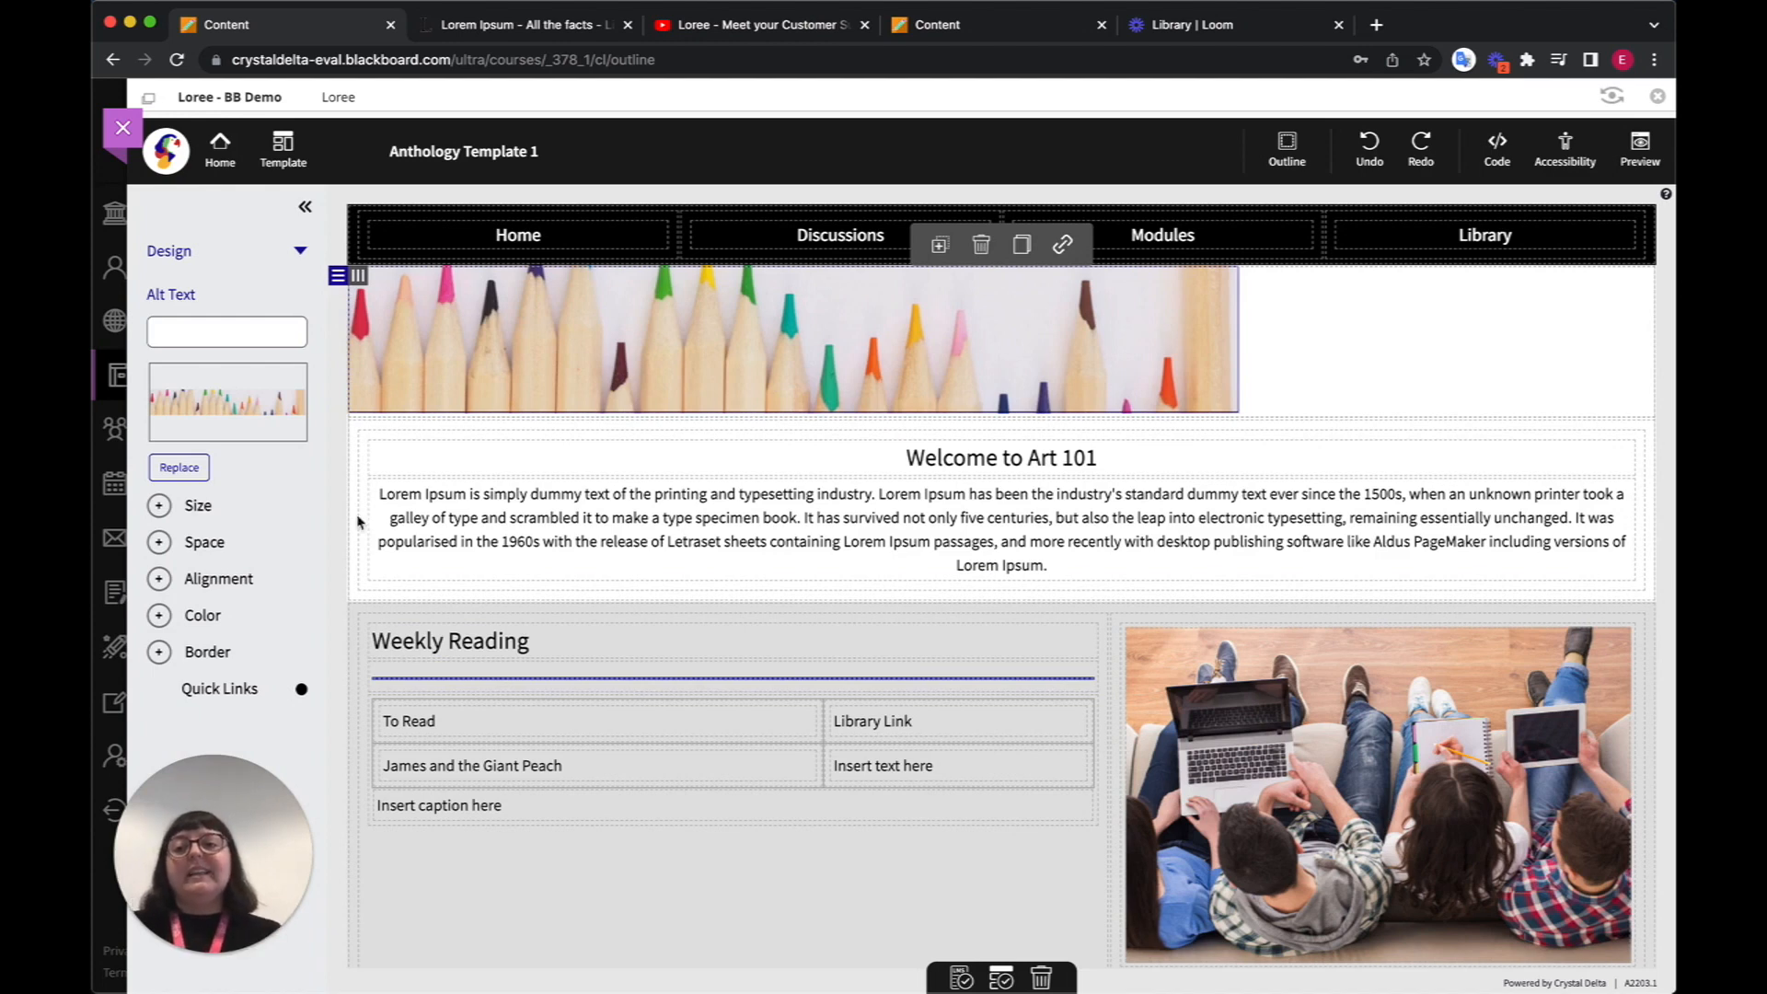
{"action": "left_click", "coordinate": [159, 506]}
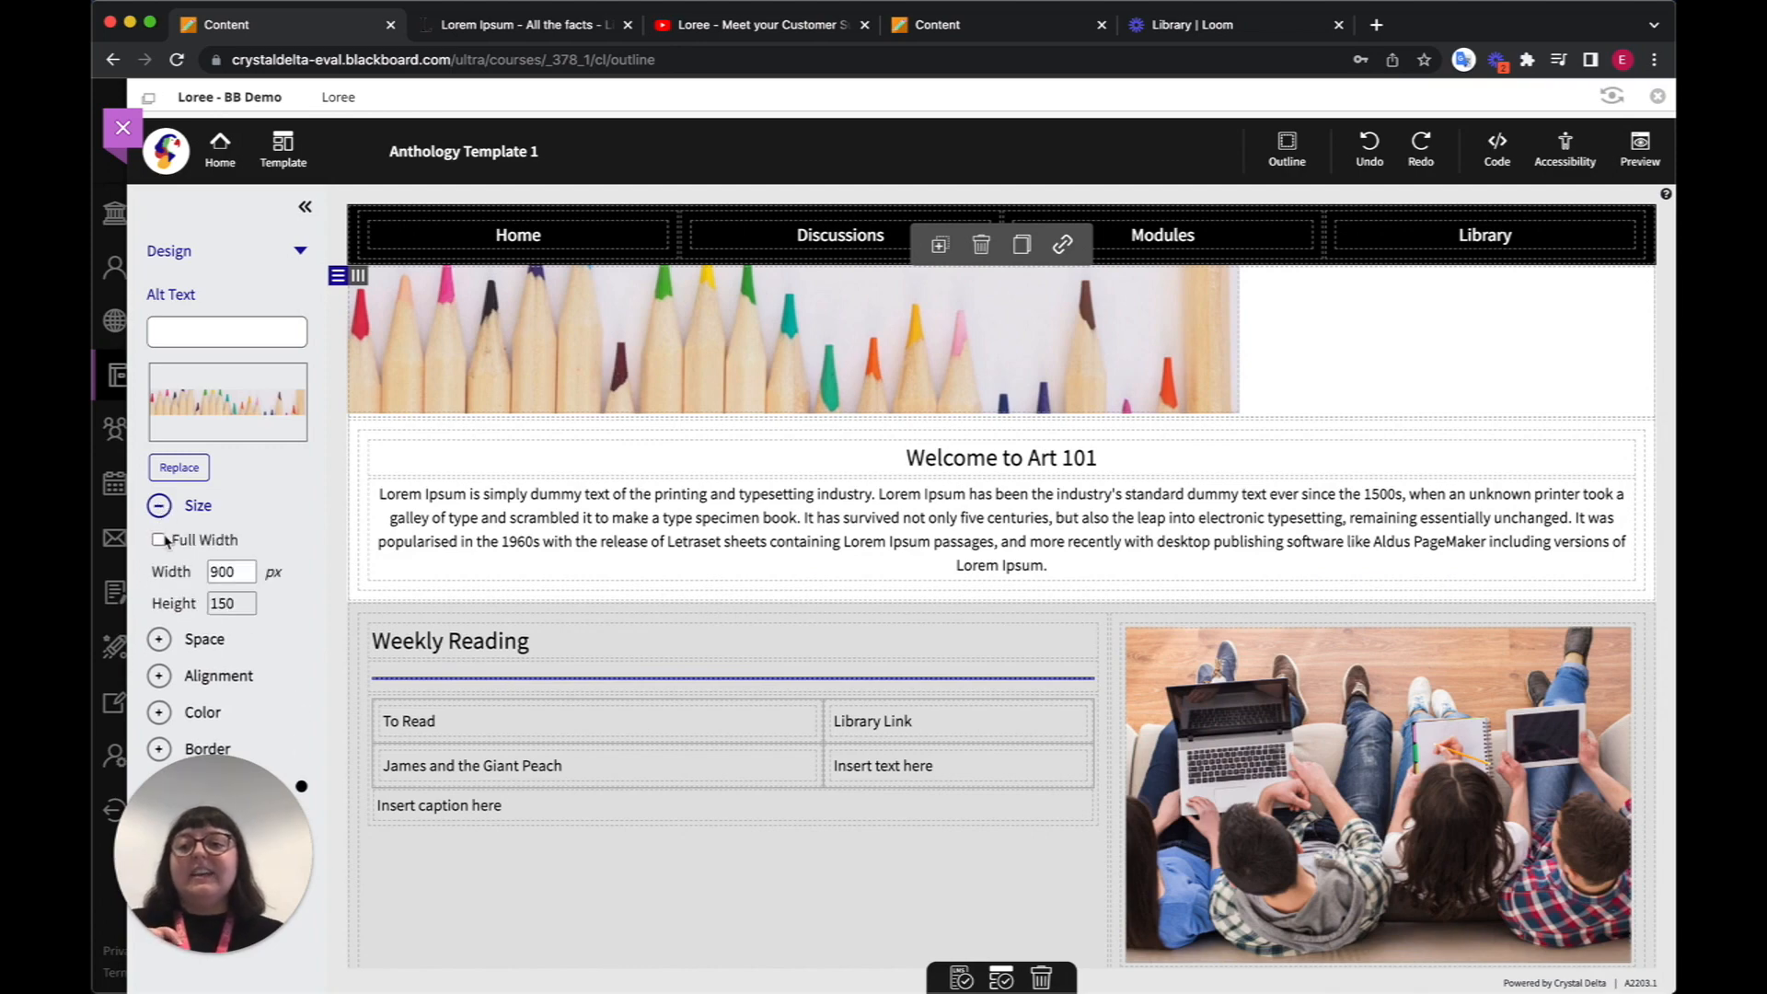
{"action": "left_click", "coordinate": [159, 541]}
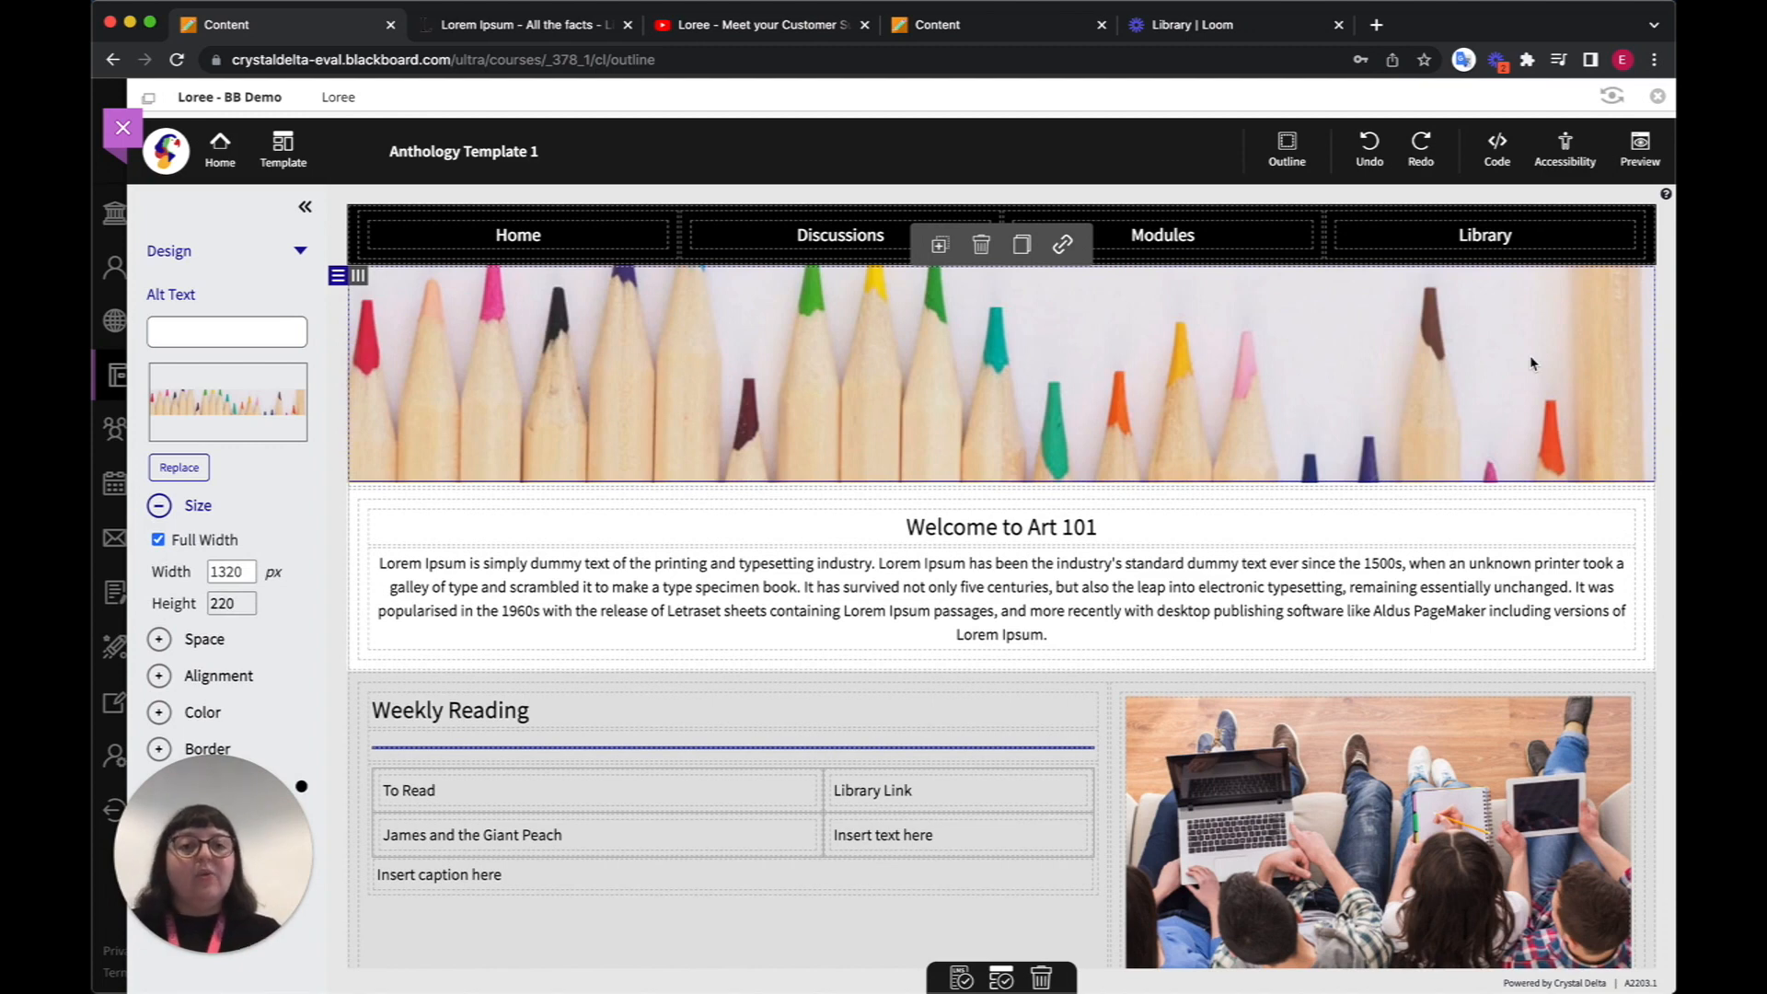
- Change the background colour of the navigation row with Home, Discussions, Modules and Library to grey #636363
{"action": "left_click", "coordinate": [353, 253]}
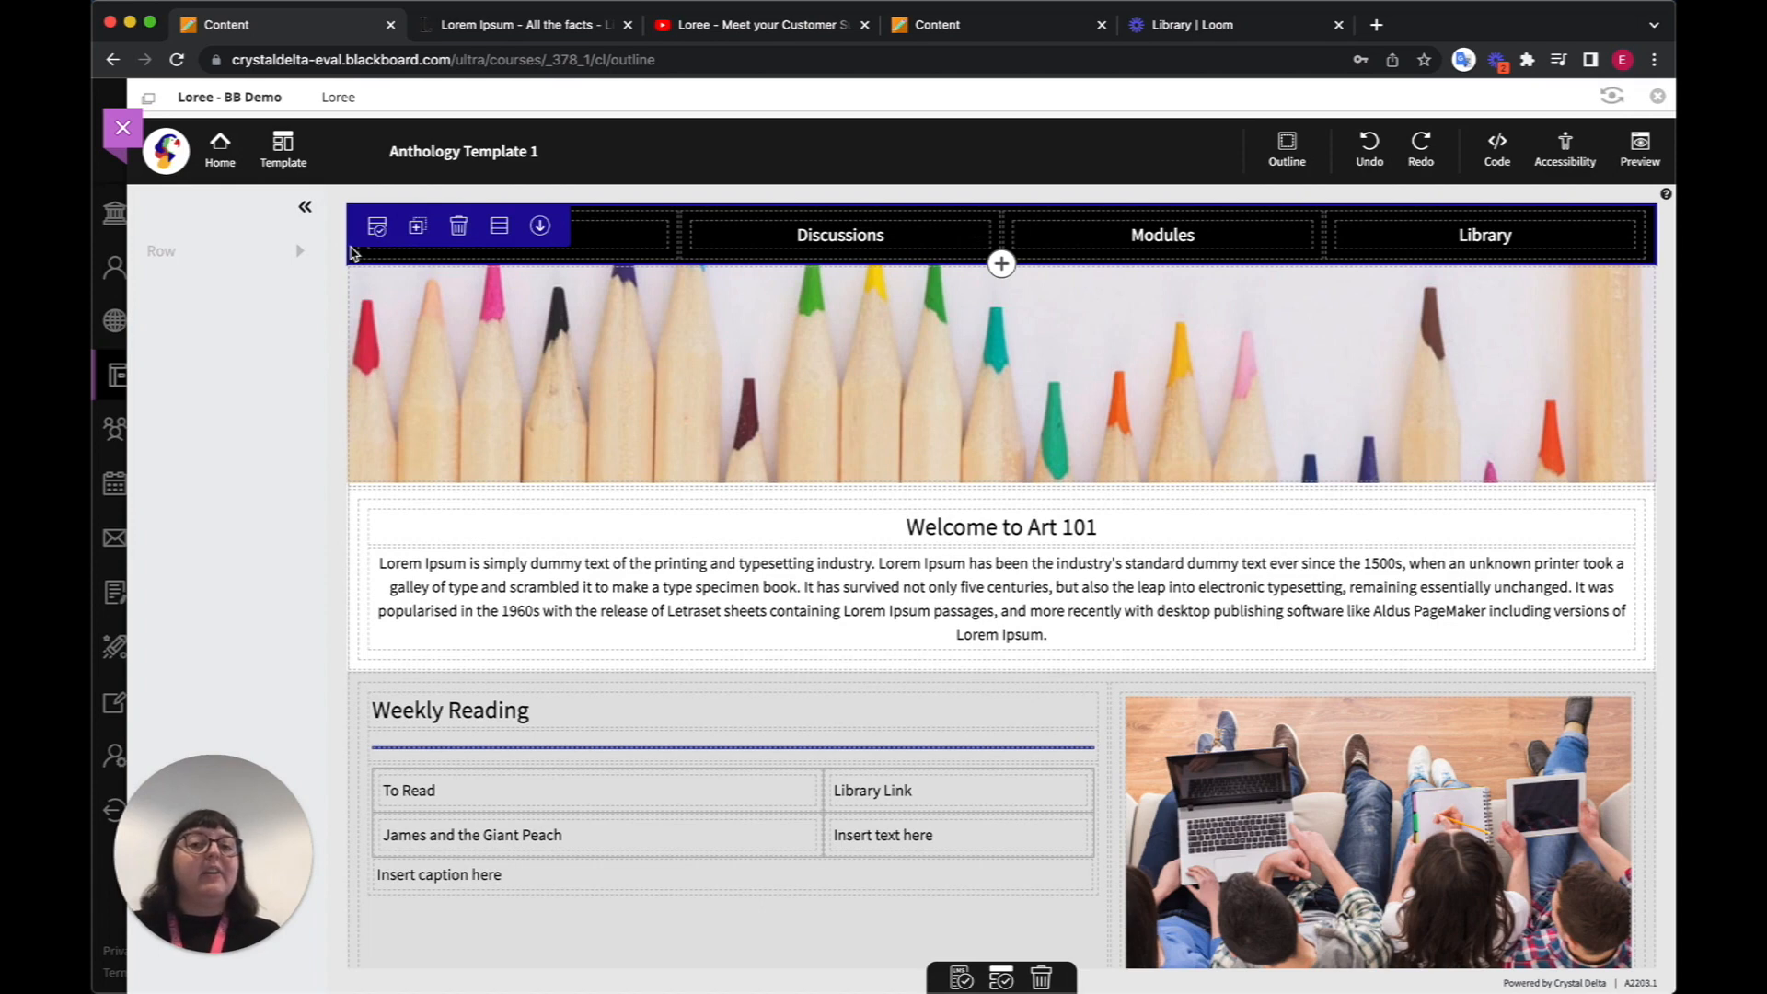
{"action": "left_click", "coordinate": [502, 228]}
{"action": "left_click", "coordinate": [721, 290]}
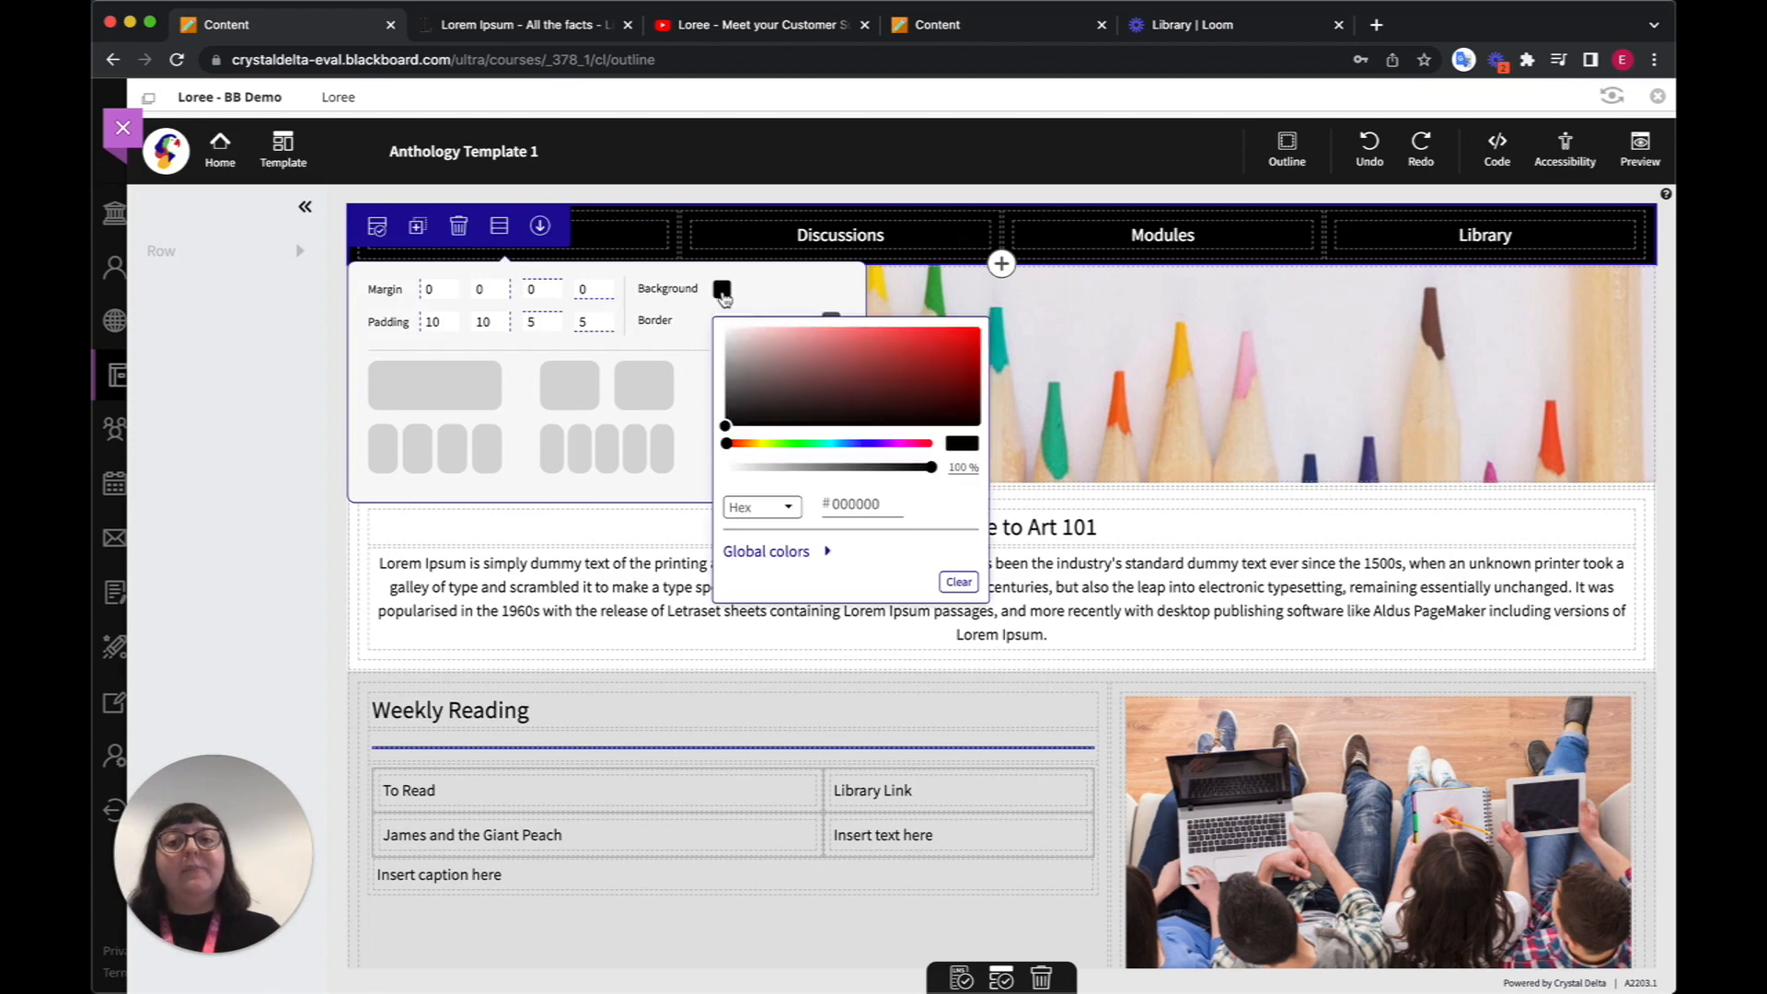
{"action": "mouse_move", "coordinate": [729, 425]}
{"action": "left_mouse_down"}
{"action": "mouse_move", "coordinate": [816, 375]}
{"action": "mouse_move", "coordinate": [927, 383]}
{"action": "mouse_move", "coordinate": [758, 373]}
{"action": "mouse_move", "coordinate": [727, 348]}
{"action": "mouse_move", "coordinate": [725, 392]}
{"action": "left_mouse_up"}
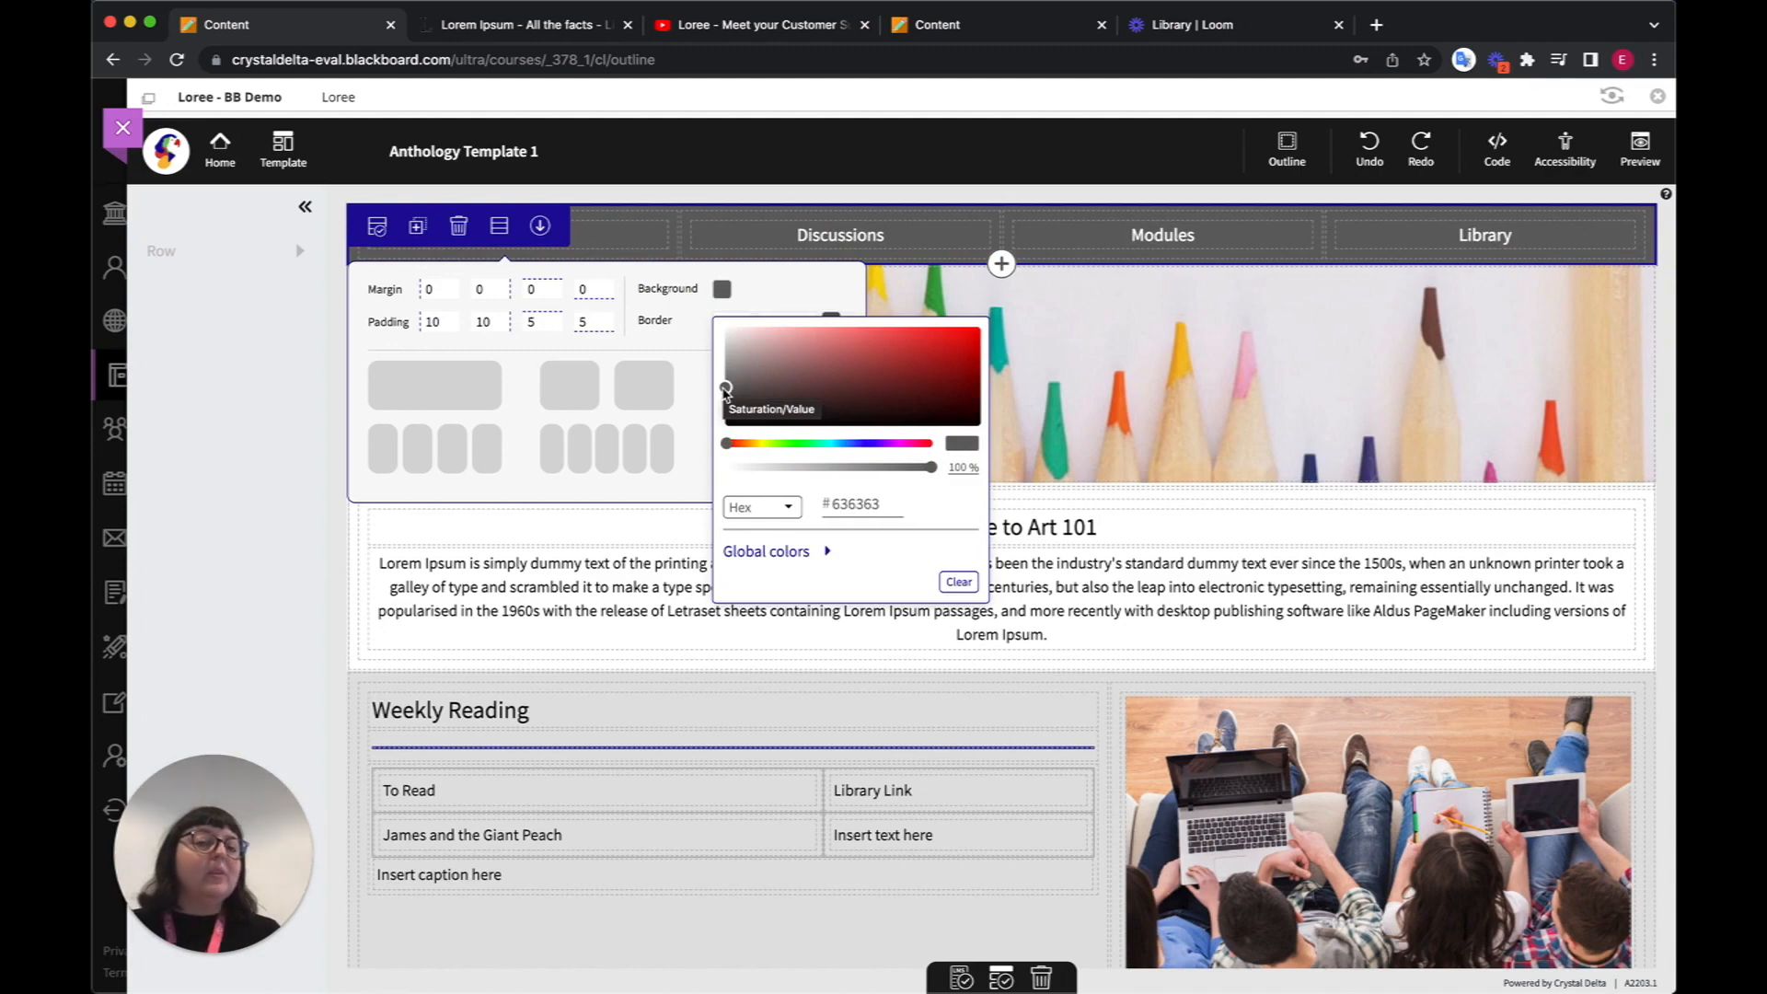
{"action": "left_click", "coordinate": [1098, 446]}
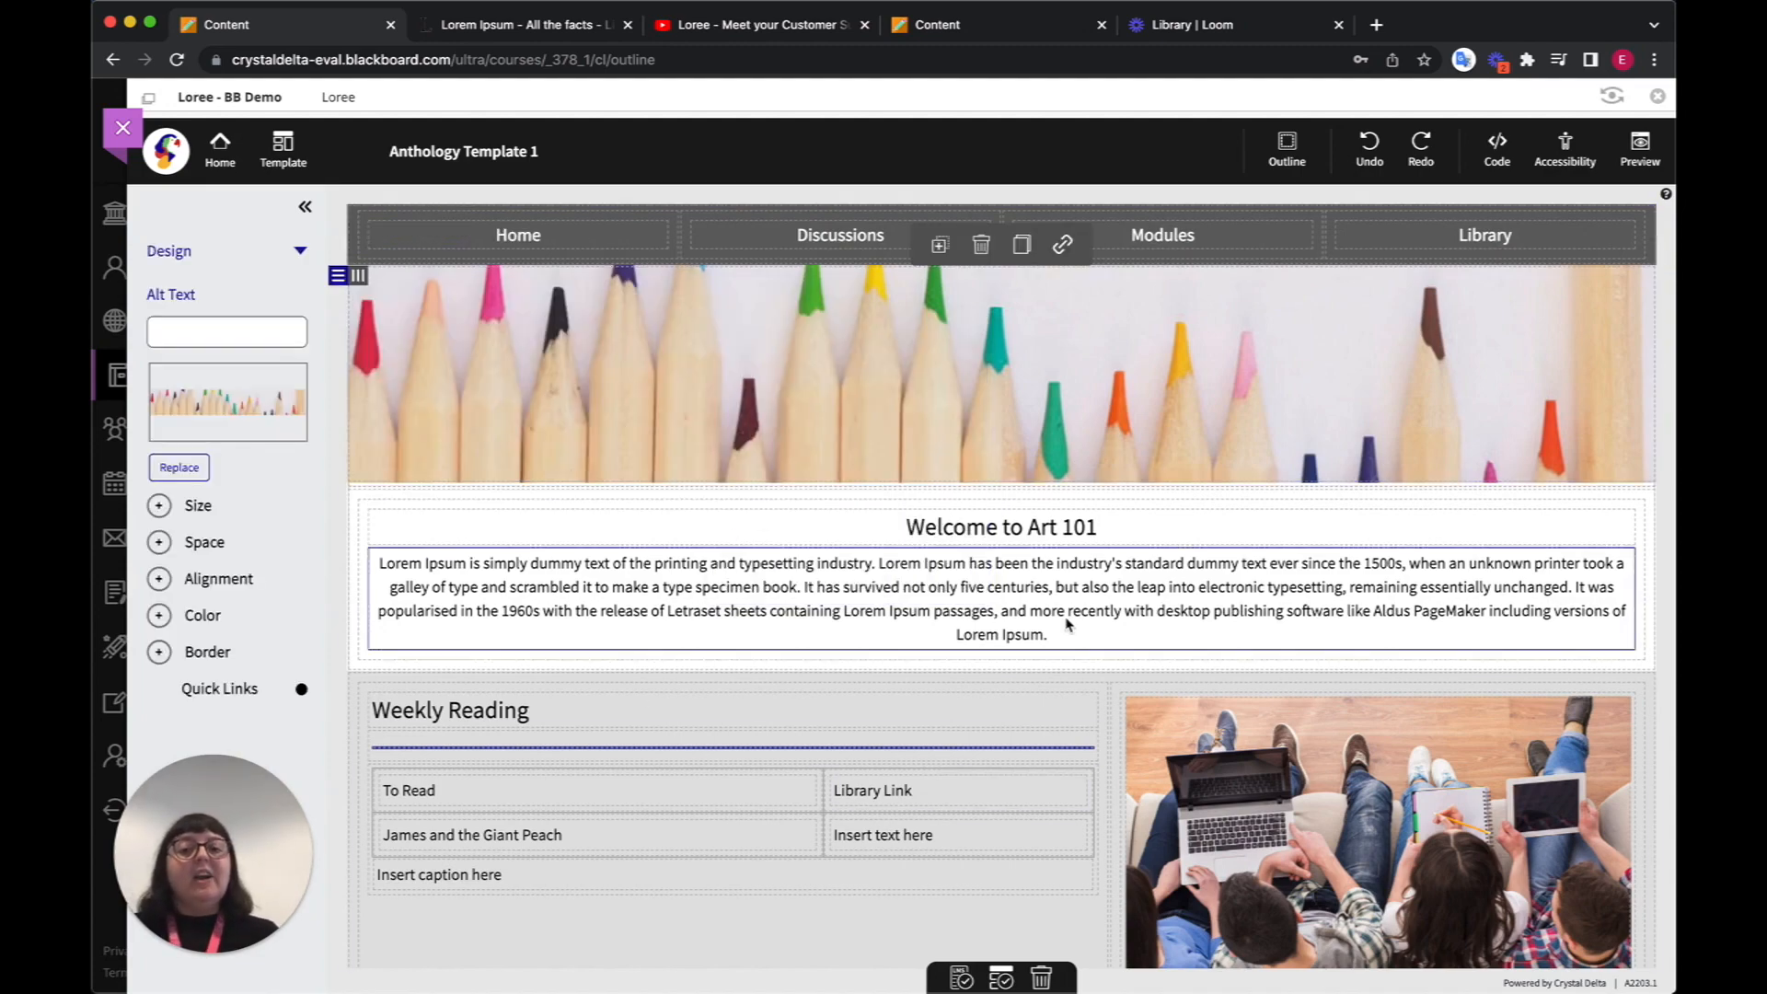
- Duplicate the "Week 1: Overview" row with the laptop keyboard image
{"action": "scroll", "coordinate": [1066, 624], "scroll_direction": "down", "scroll_amount": 3}
{"action": "scroll", "coordinate": [1067, 624], "scroll_direction": "down", "scroll_amount": 1}
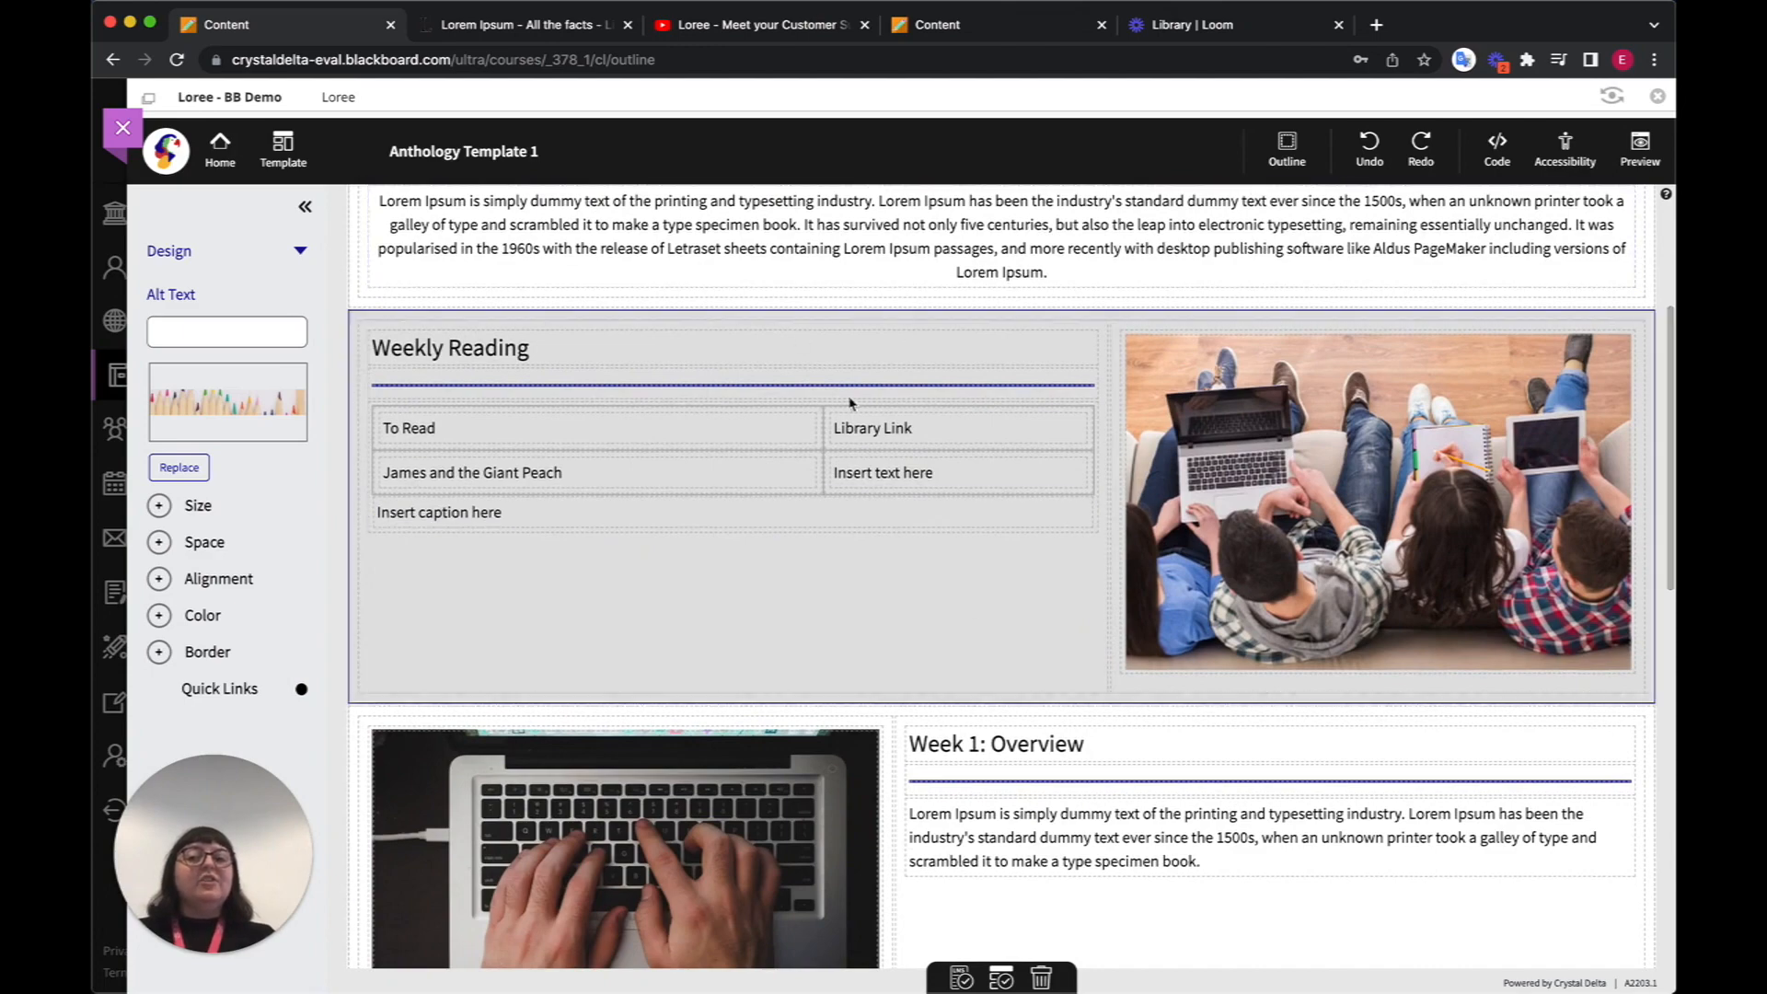
{"action": "scroll", "coordinate": [955, 502], "scroll_direction": "down", "scroll_amount": 4}
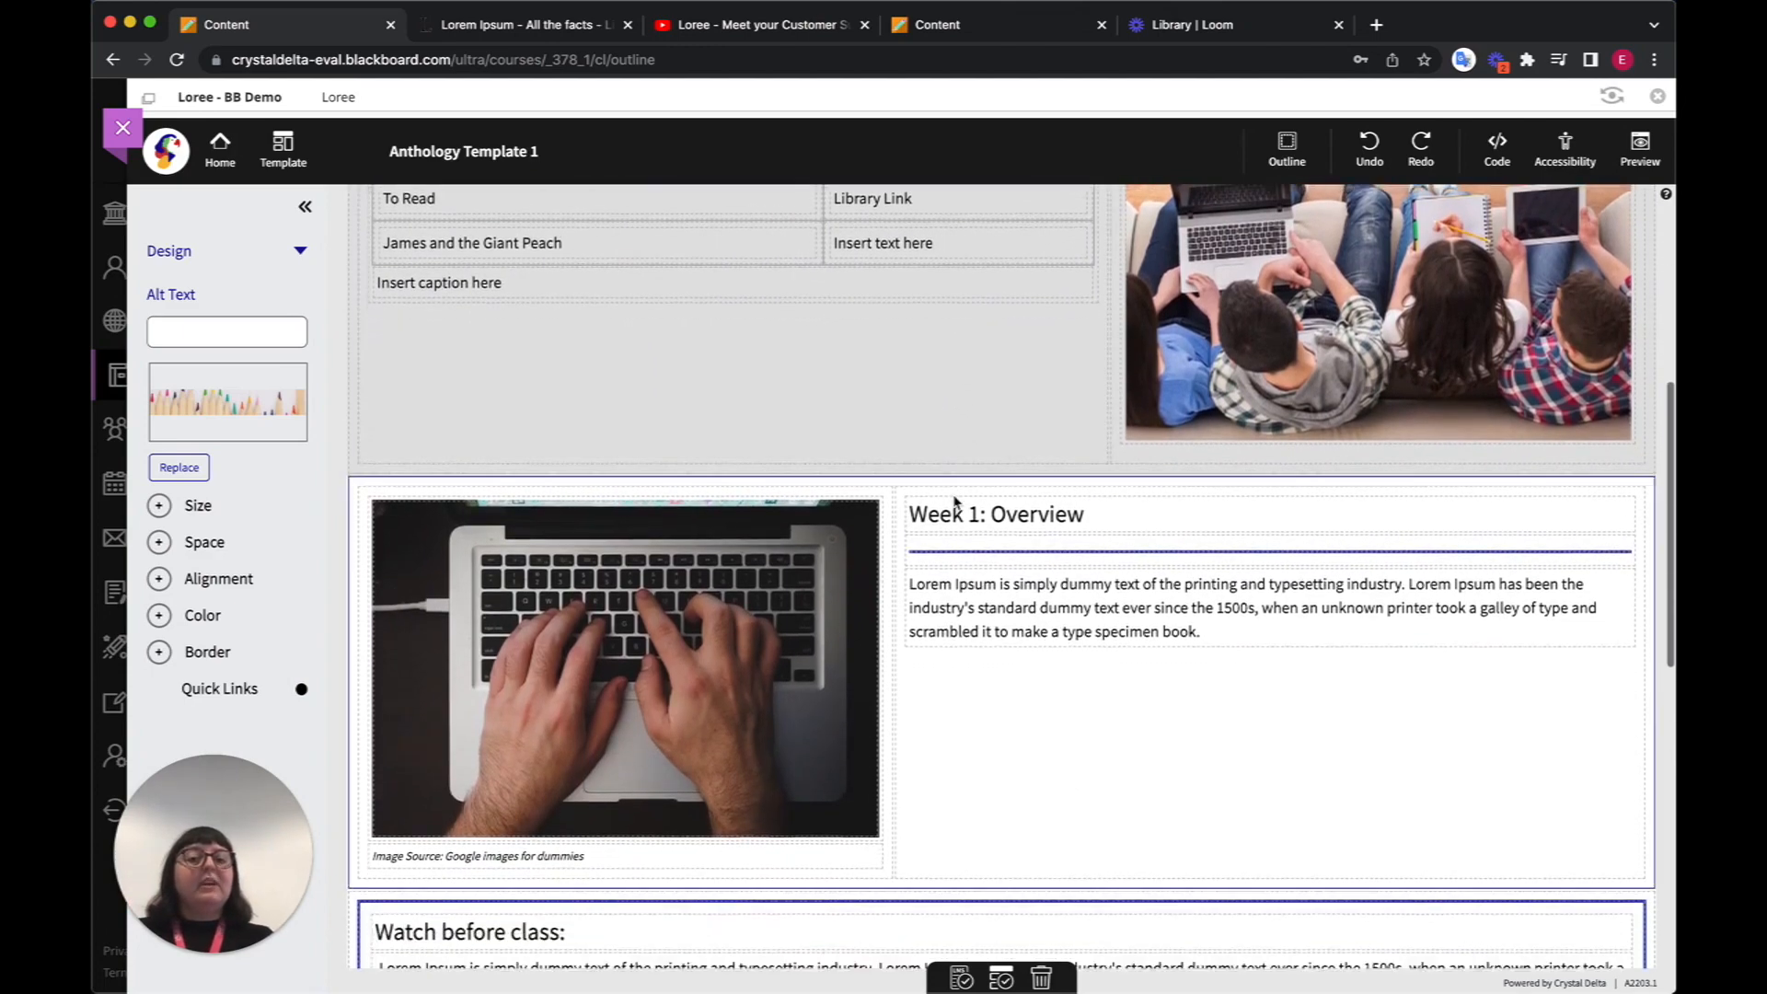
{"action": "left_click", "coordinate": [926, 396]}
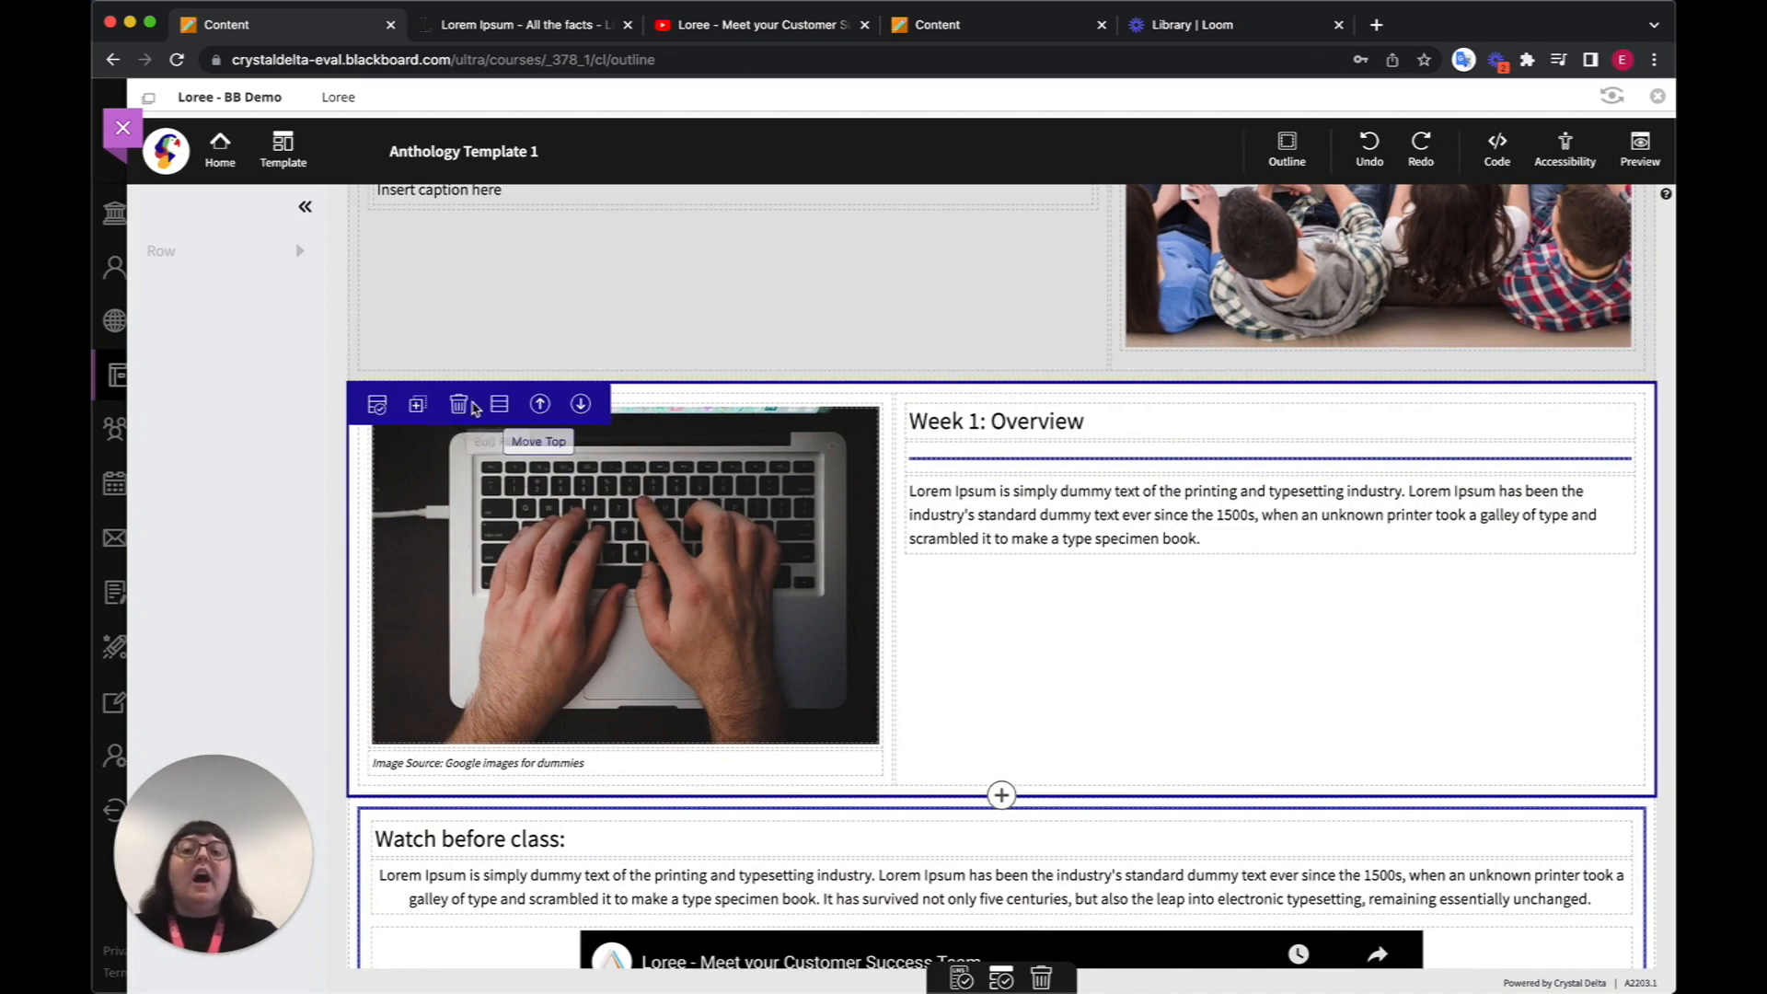
{"action": "left_click", "coordinate": [417, 404]}
- Retitle the duplicated row "Week 2: Overview" and move its image column to the right of the text column
{"action": "scroll", "coordinate": [886, 669], "scroll_direction": "down", "scroll_amount": 2}
{"action": "scroll", "coordinate": [887, 668], "scroll_direction": "down", "scroll_amount": 2}
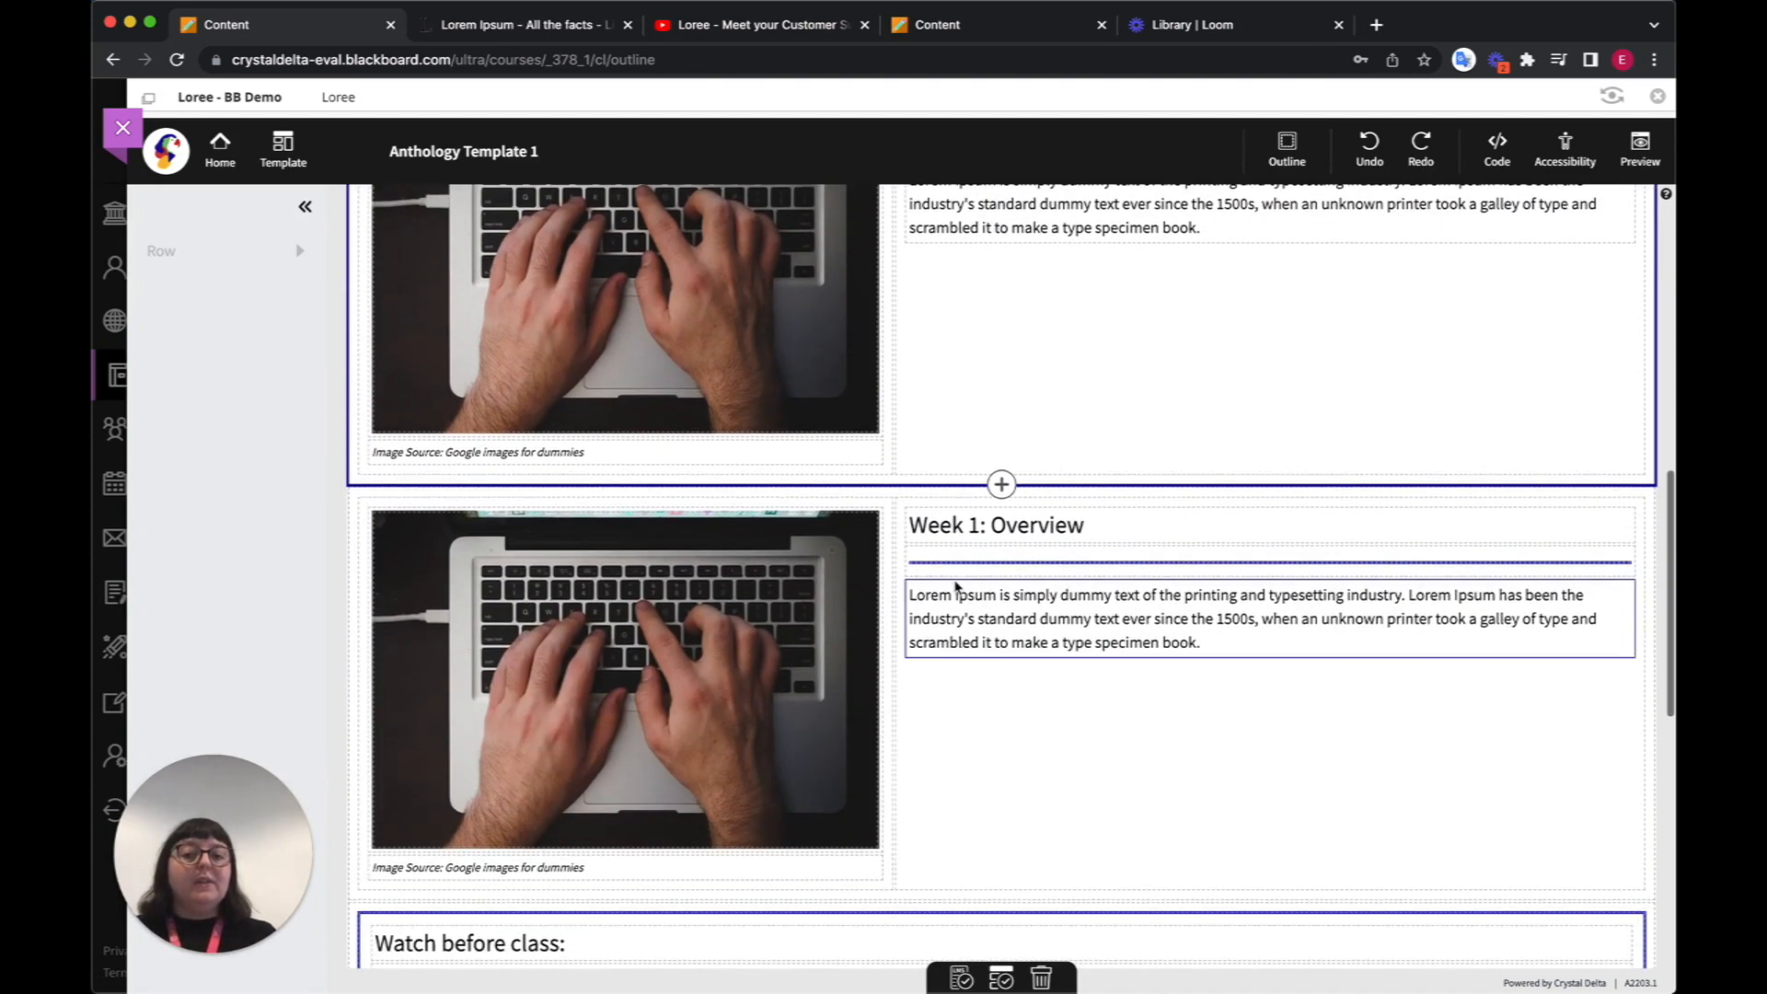
{"action": "left_click", "coordinate": [980, 524]}
{"action": "key", "text": "BackSpace"}
{"action": "type", "text": "2"}
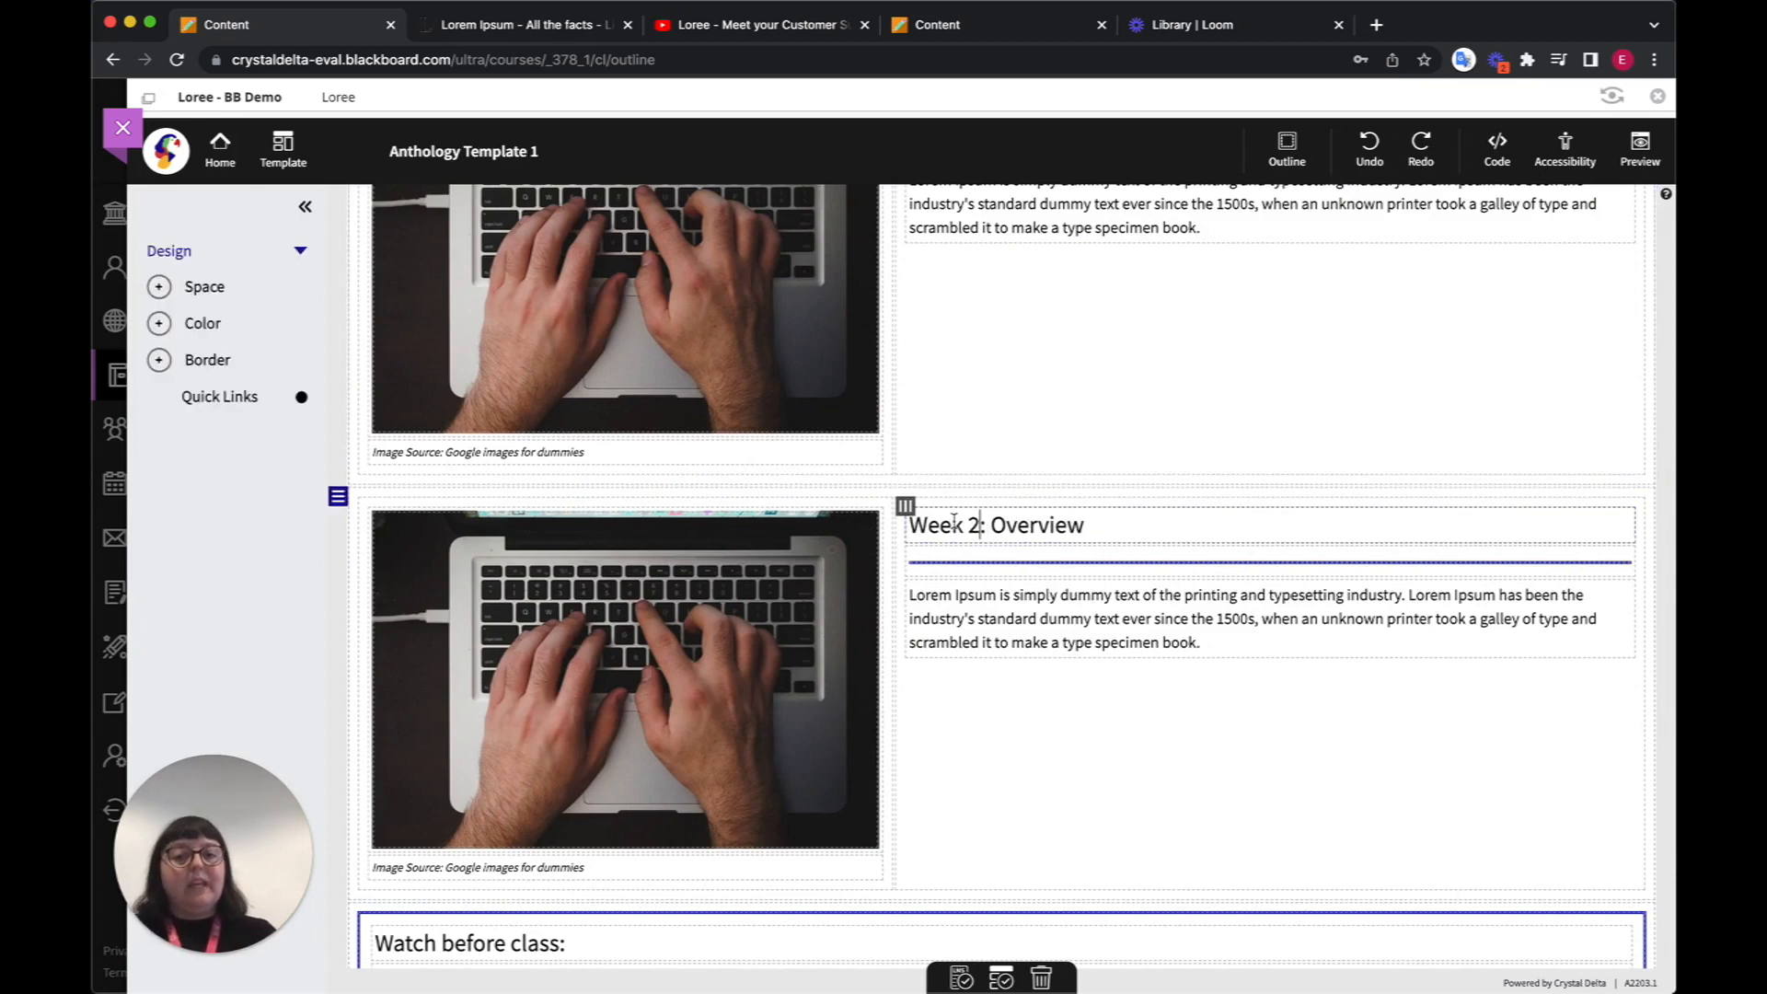
{"action": "left_click", "coordinate": [592, 541]}
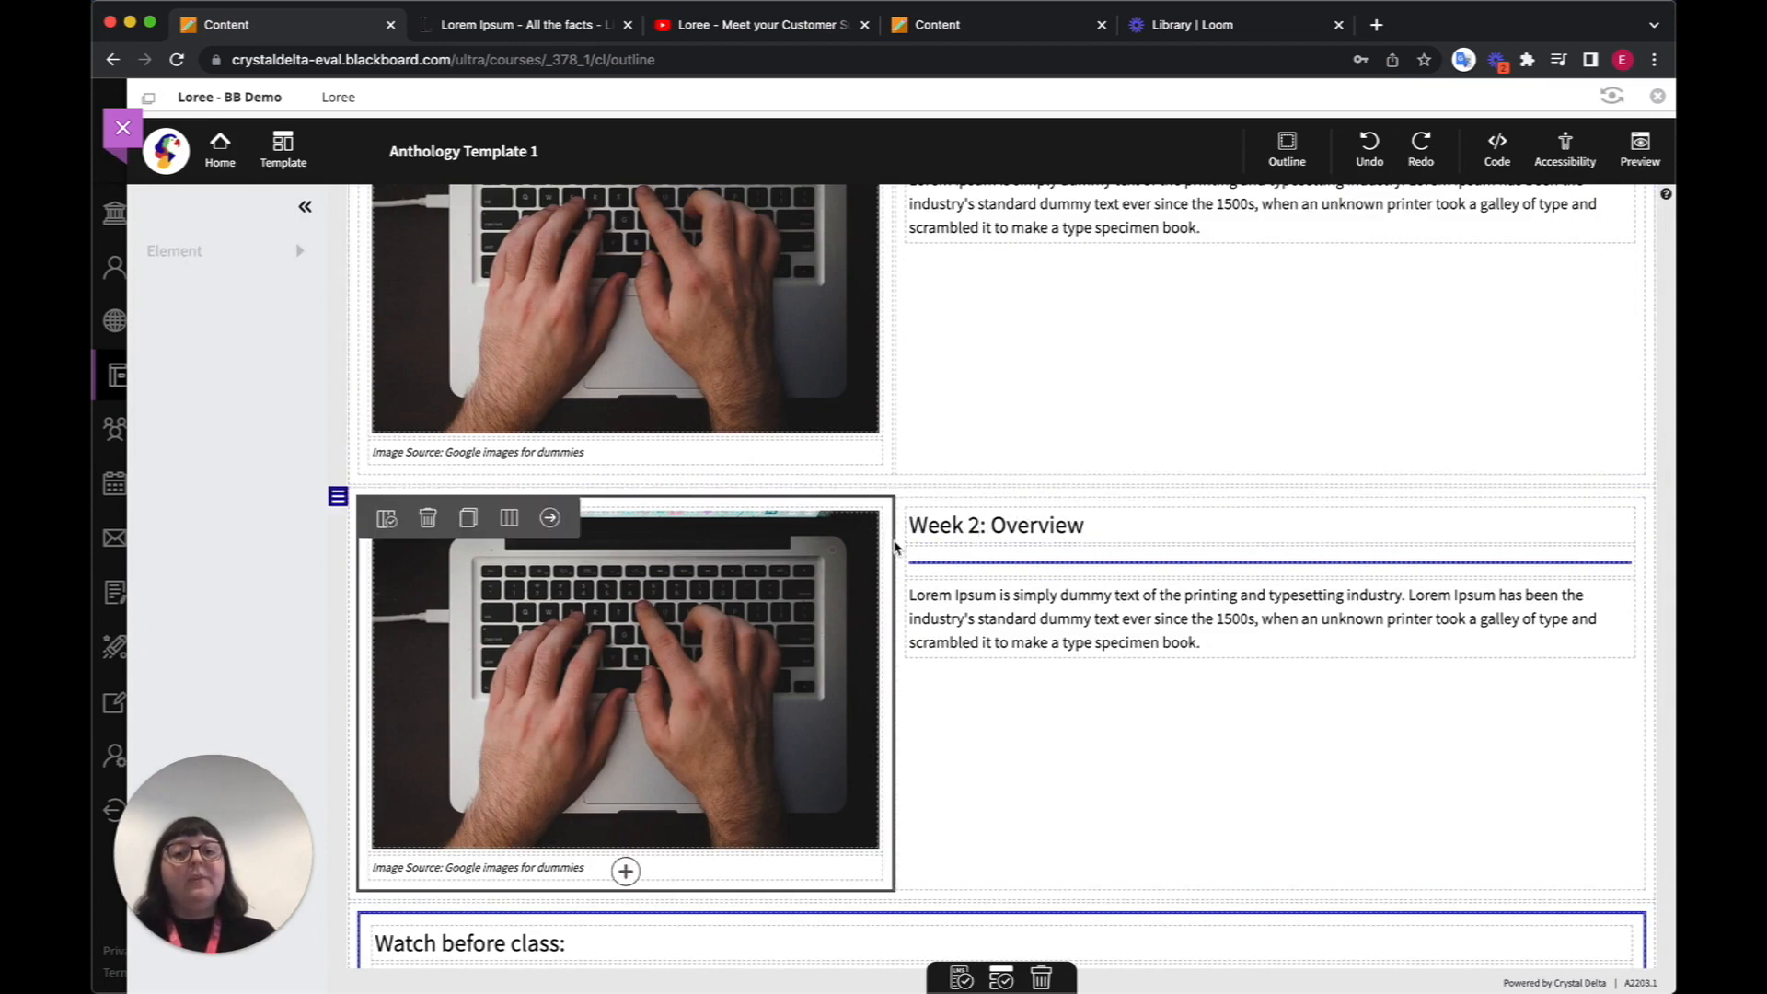
{"action": "left_click", "coordinate": [551, 521]}
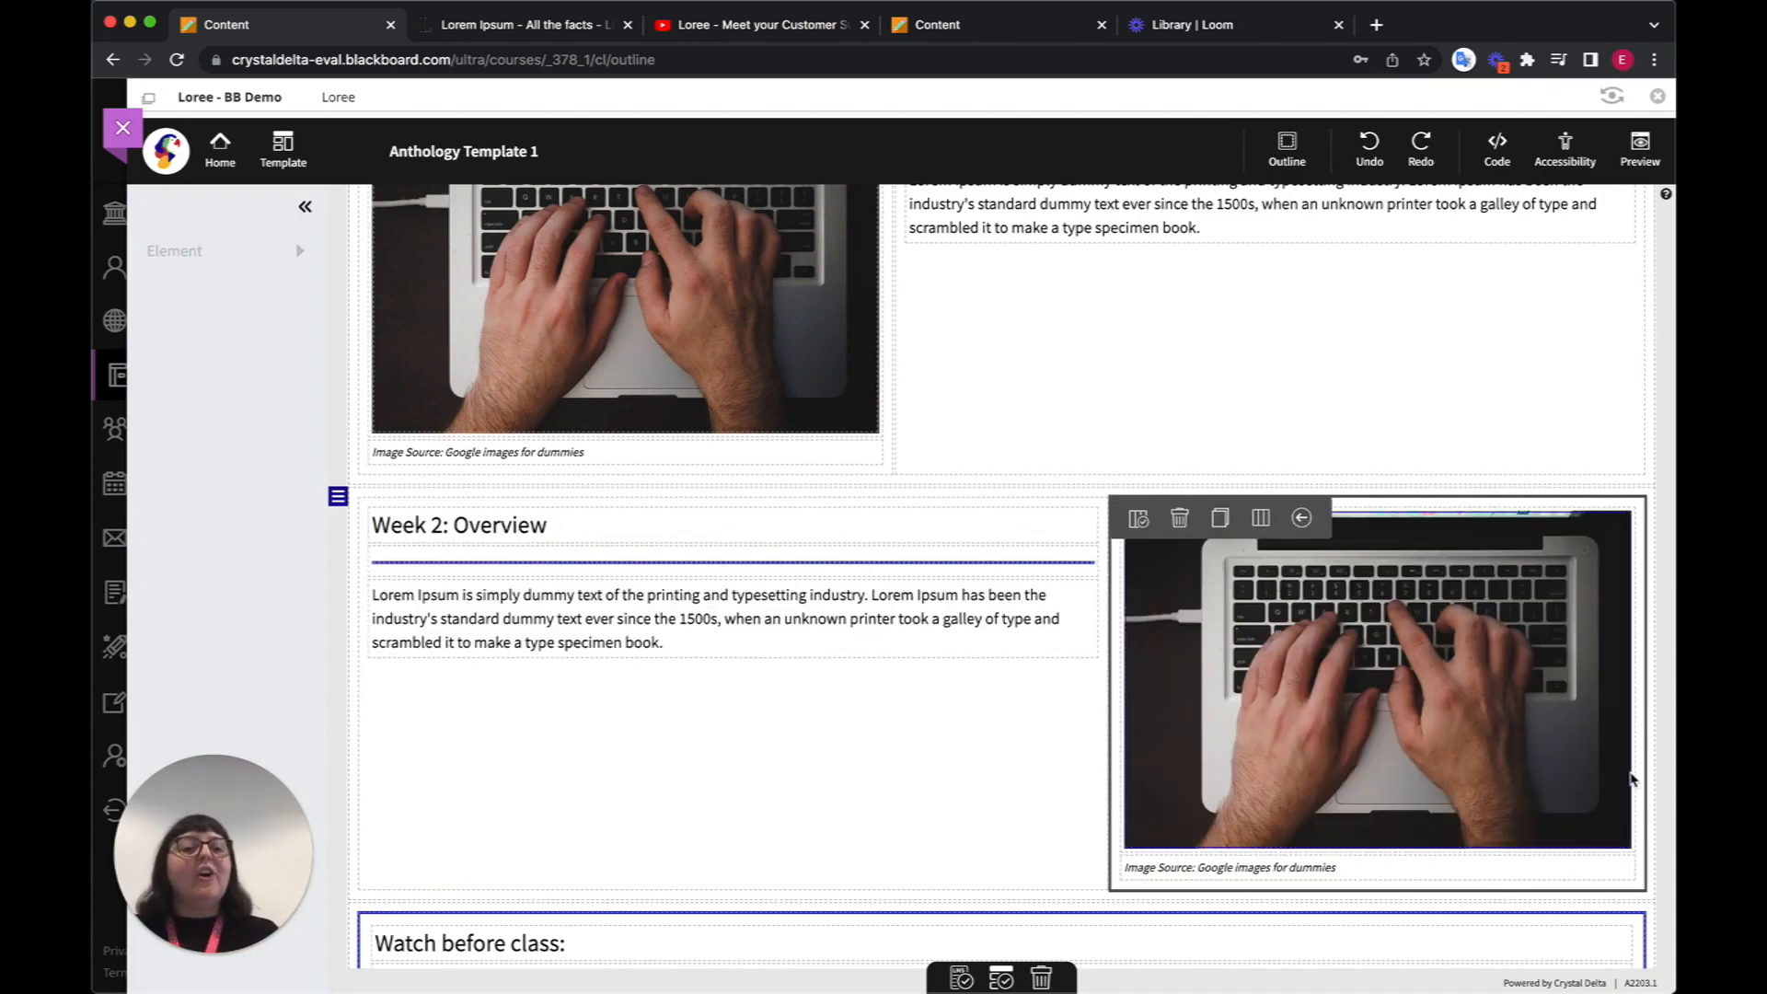
- Look through the replacement options for the "Watch before class" video, including Kaltura videos and inserted links, without replacing it
{"action": "scroll", "coordinate": [1631, 779], "scroll_direction": "down", "scroll_amount": 1}
{"action": "scroll", "coordinate": [1631, 779], "scroll_direction": "down", "scroll_amount": 10}
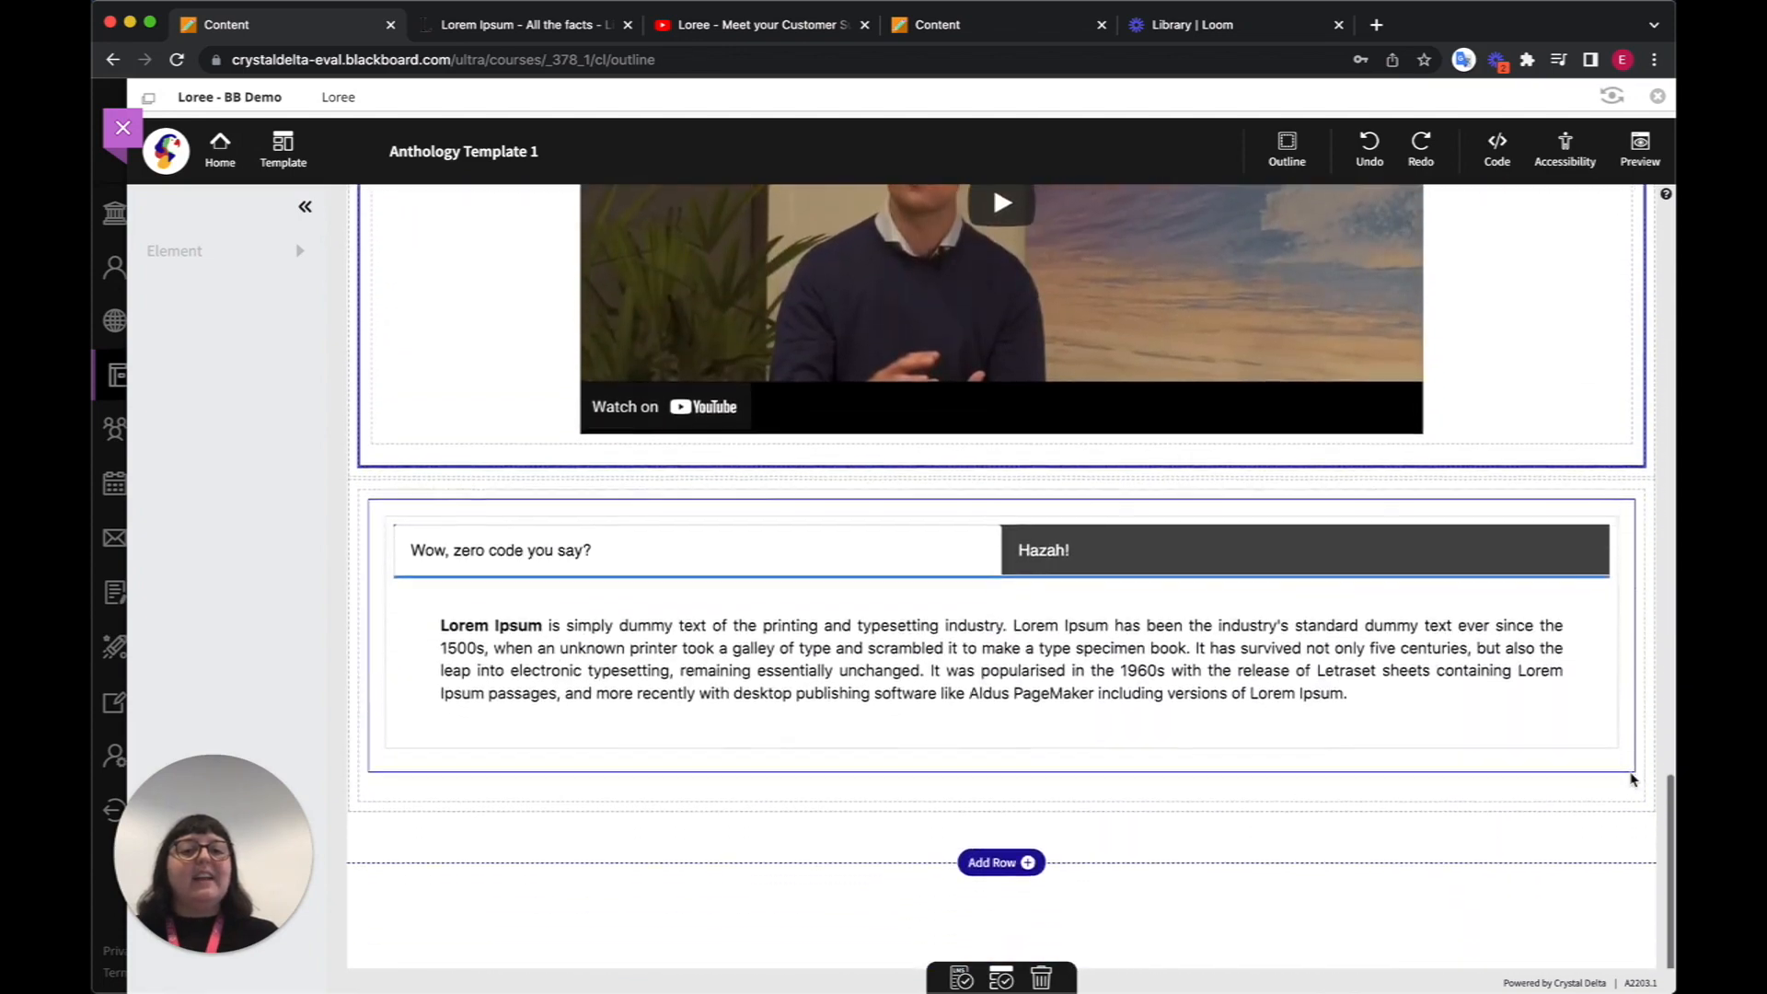
{"action": "scroll", "coordinate": [1631, 778], "scroll_direction": "up", "scroll_amount": 3}
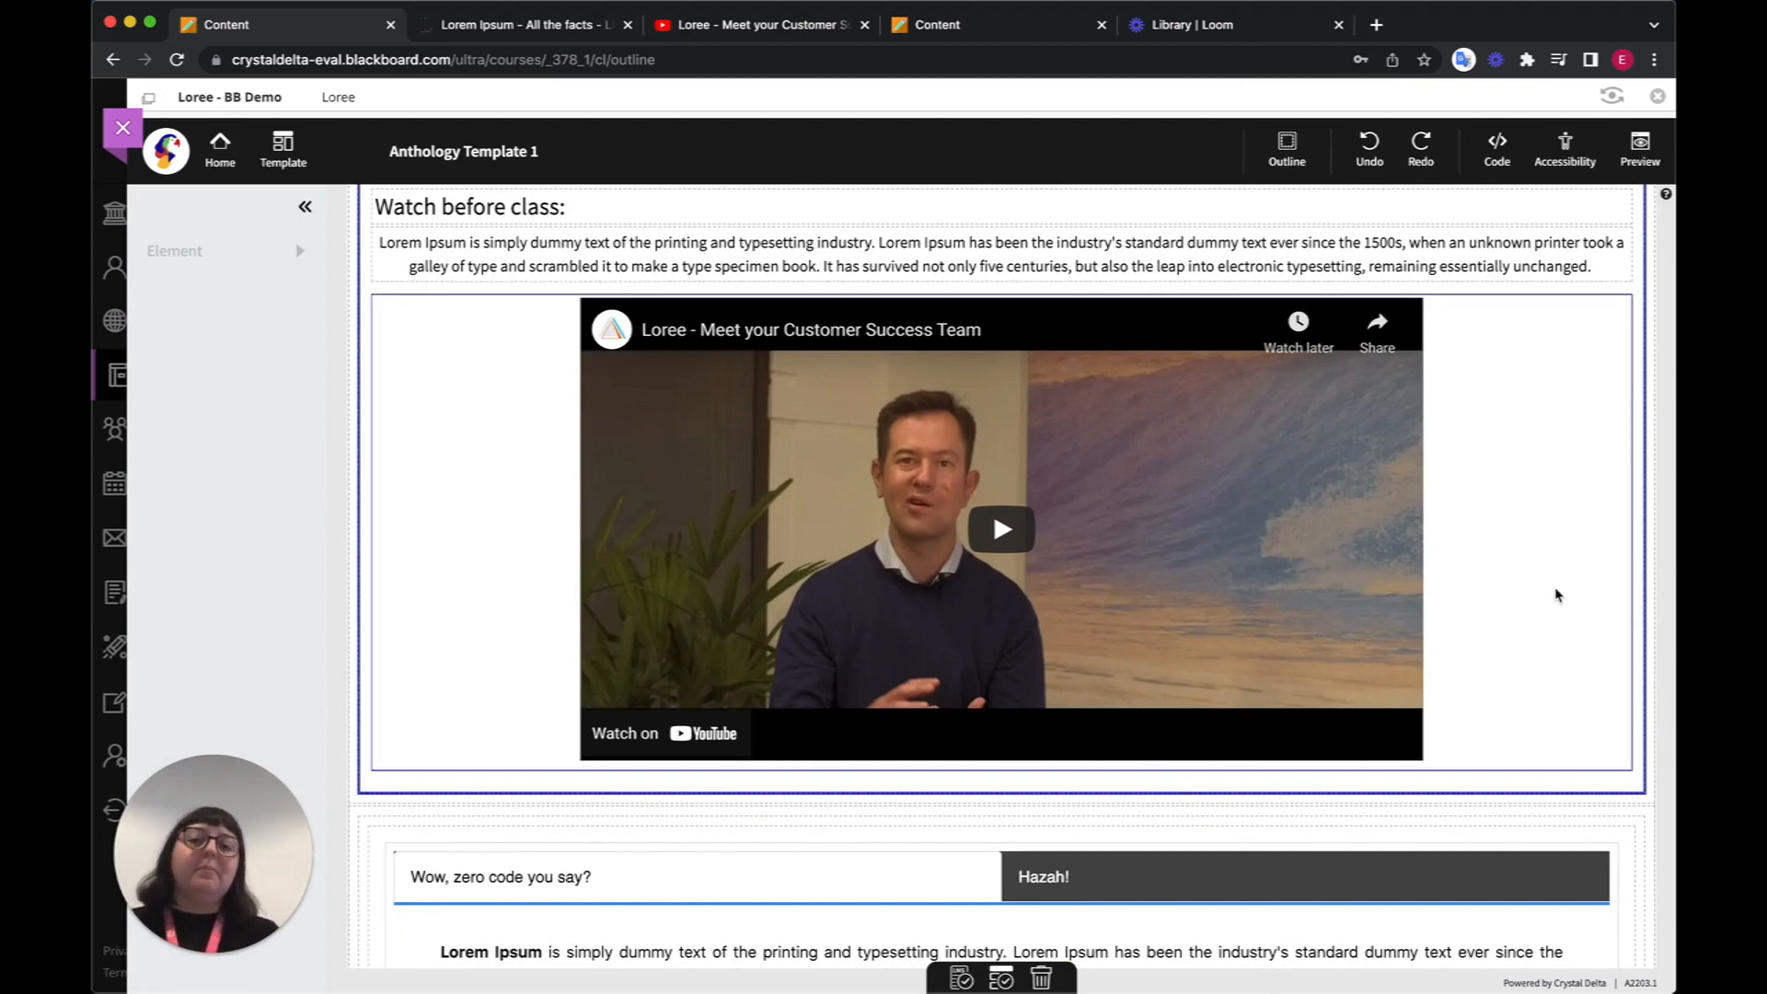
{"action": "left_click", "coordinate": [1335, 481]}
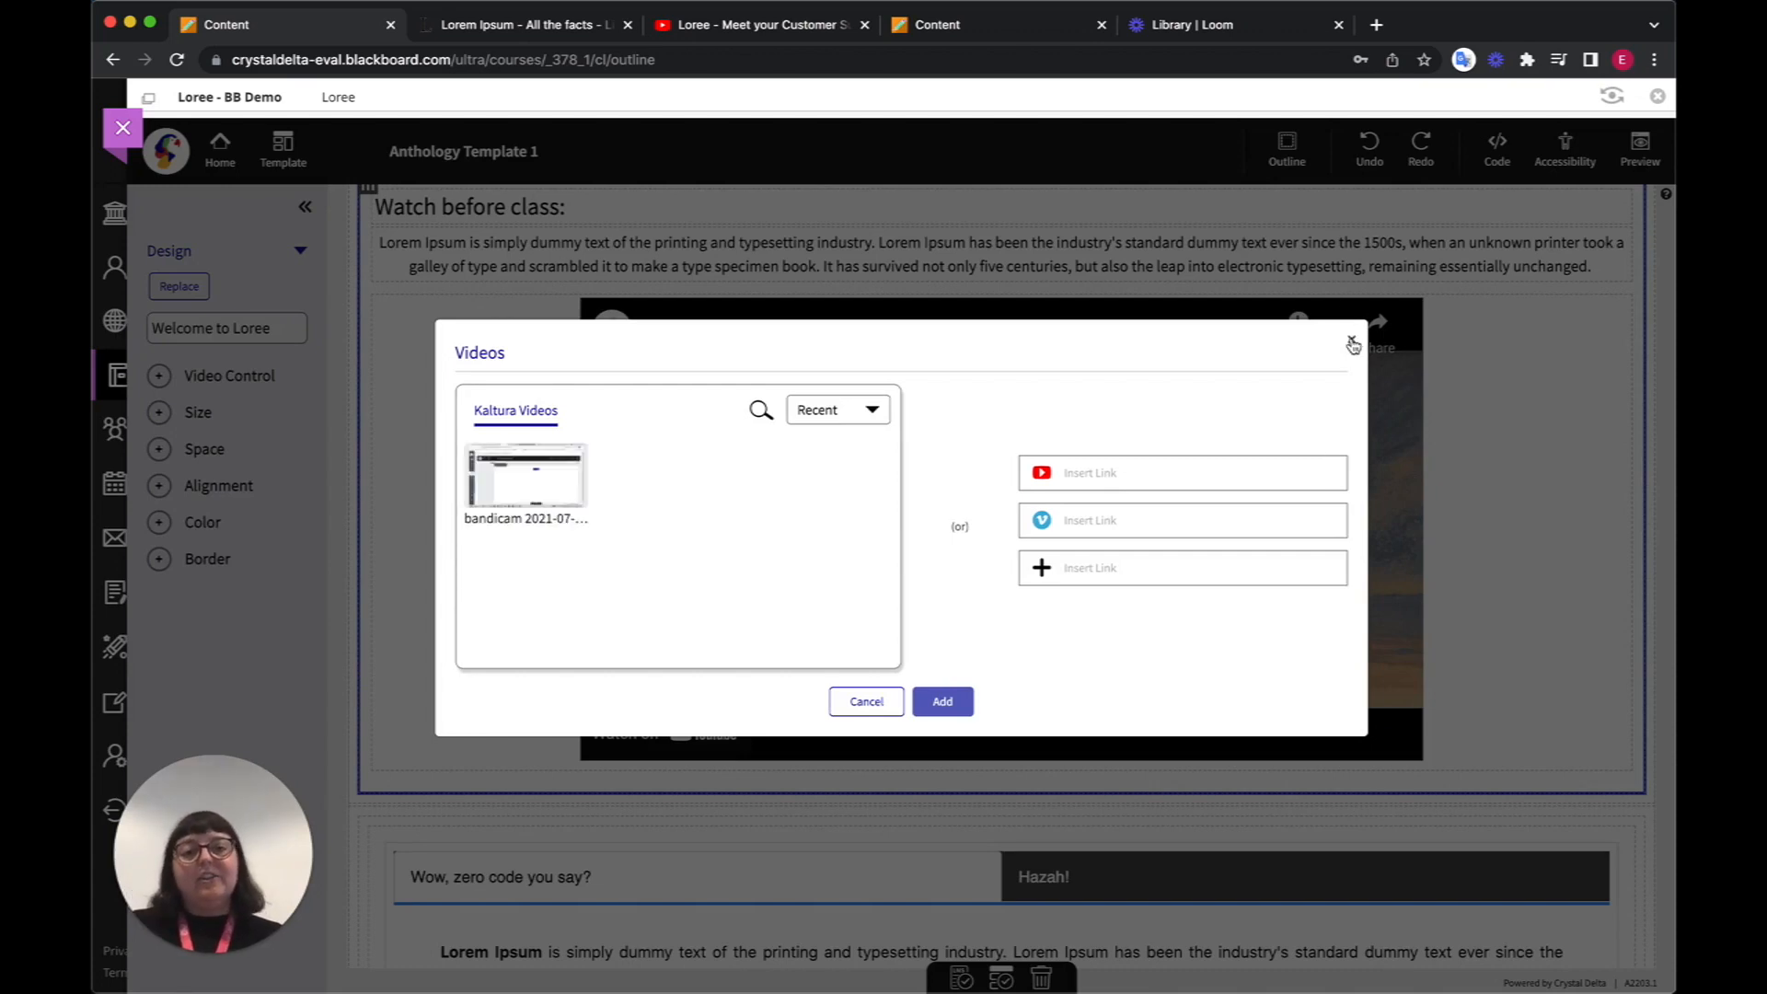
{"action": "left_click", "coordinate": [492, 467]}
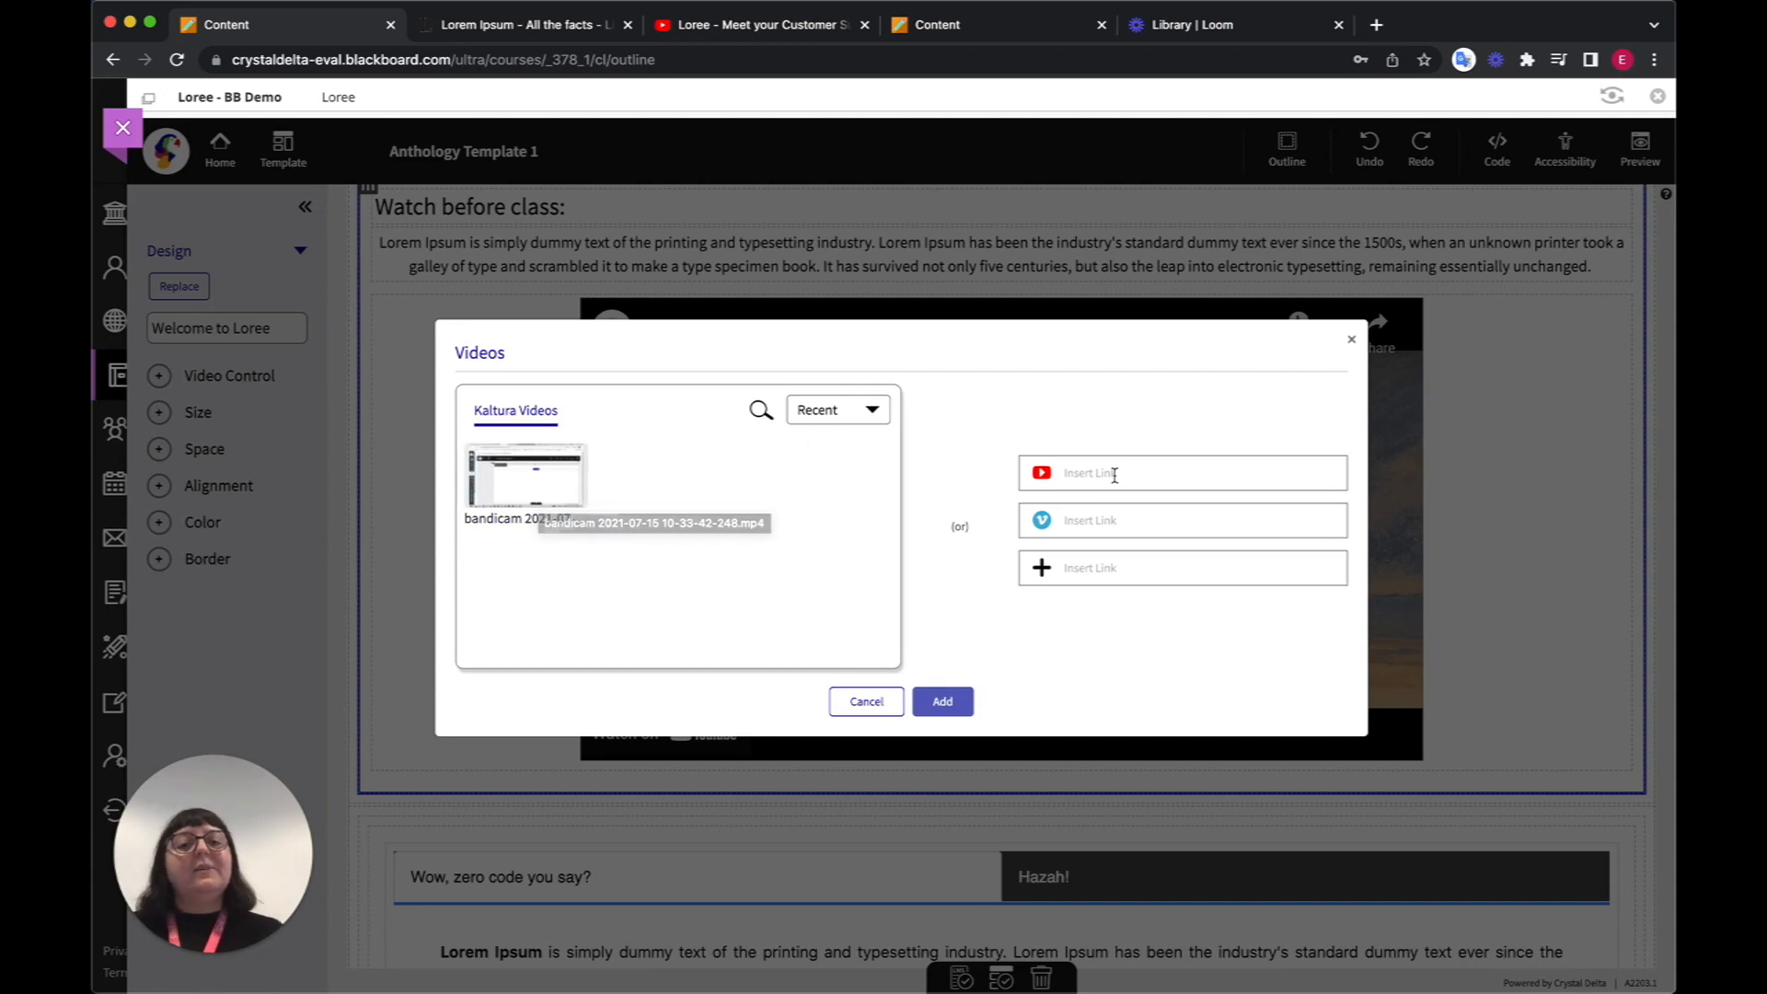
{"action": "left_click", "coordinate": [1354, 341]}
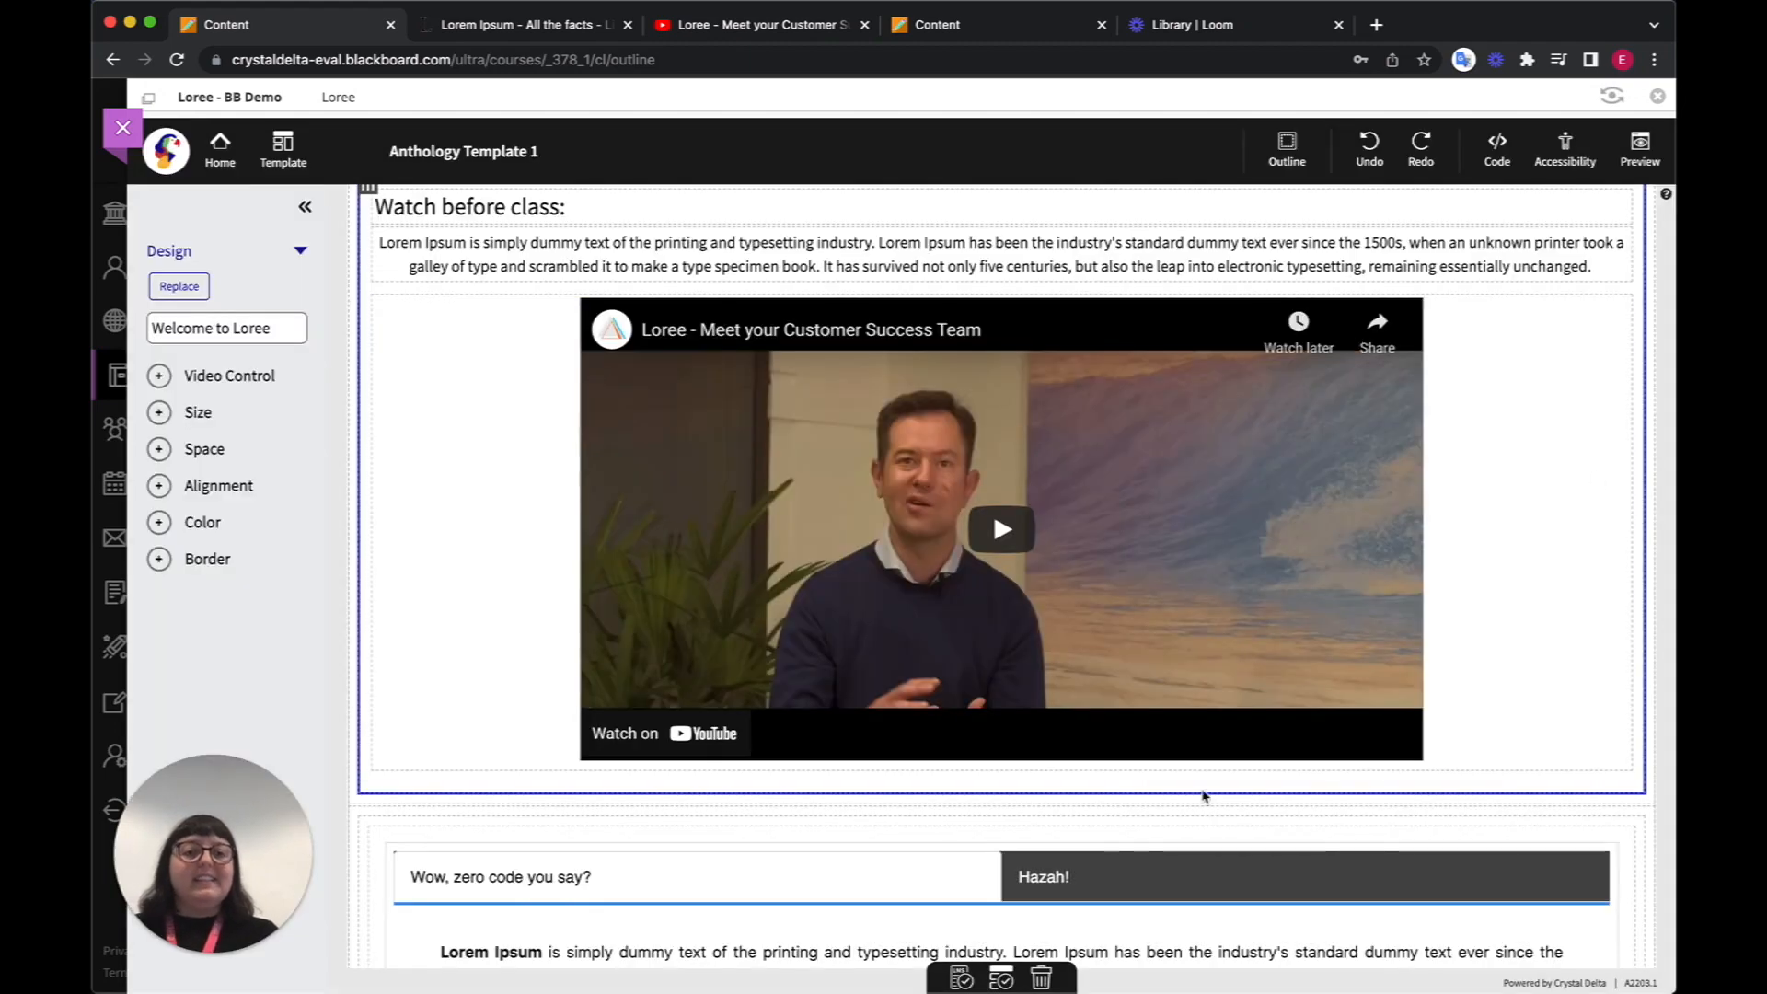
- Switch between the "Wow, zero code you say?" and "Hazah!" tabs of the interactive element to view their content
{"action": "scroll", "coordinate": [1534, 610], "scroll_direction": "down", "scroll_amount": 5}
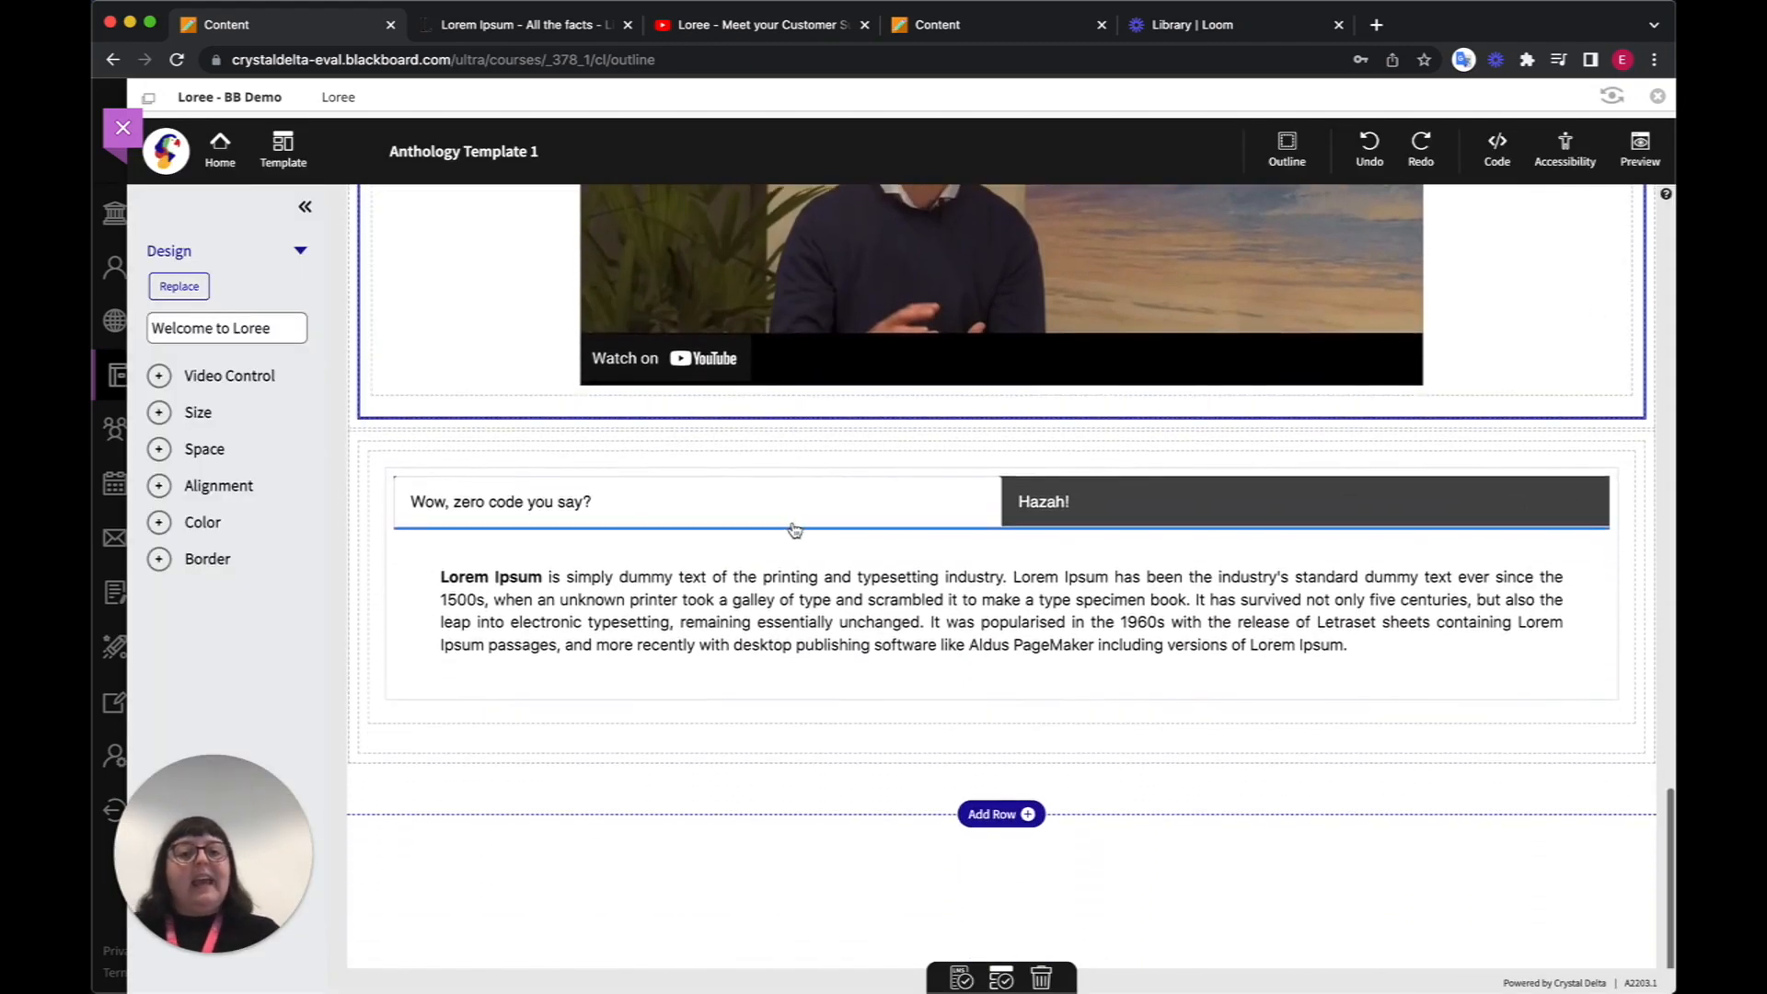
{"action": "left_click", "coordinate": [1112, 513]}
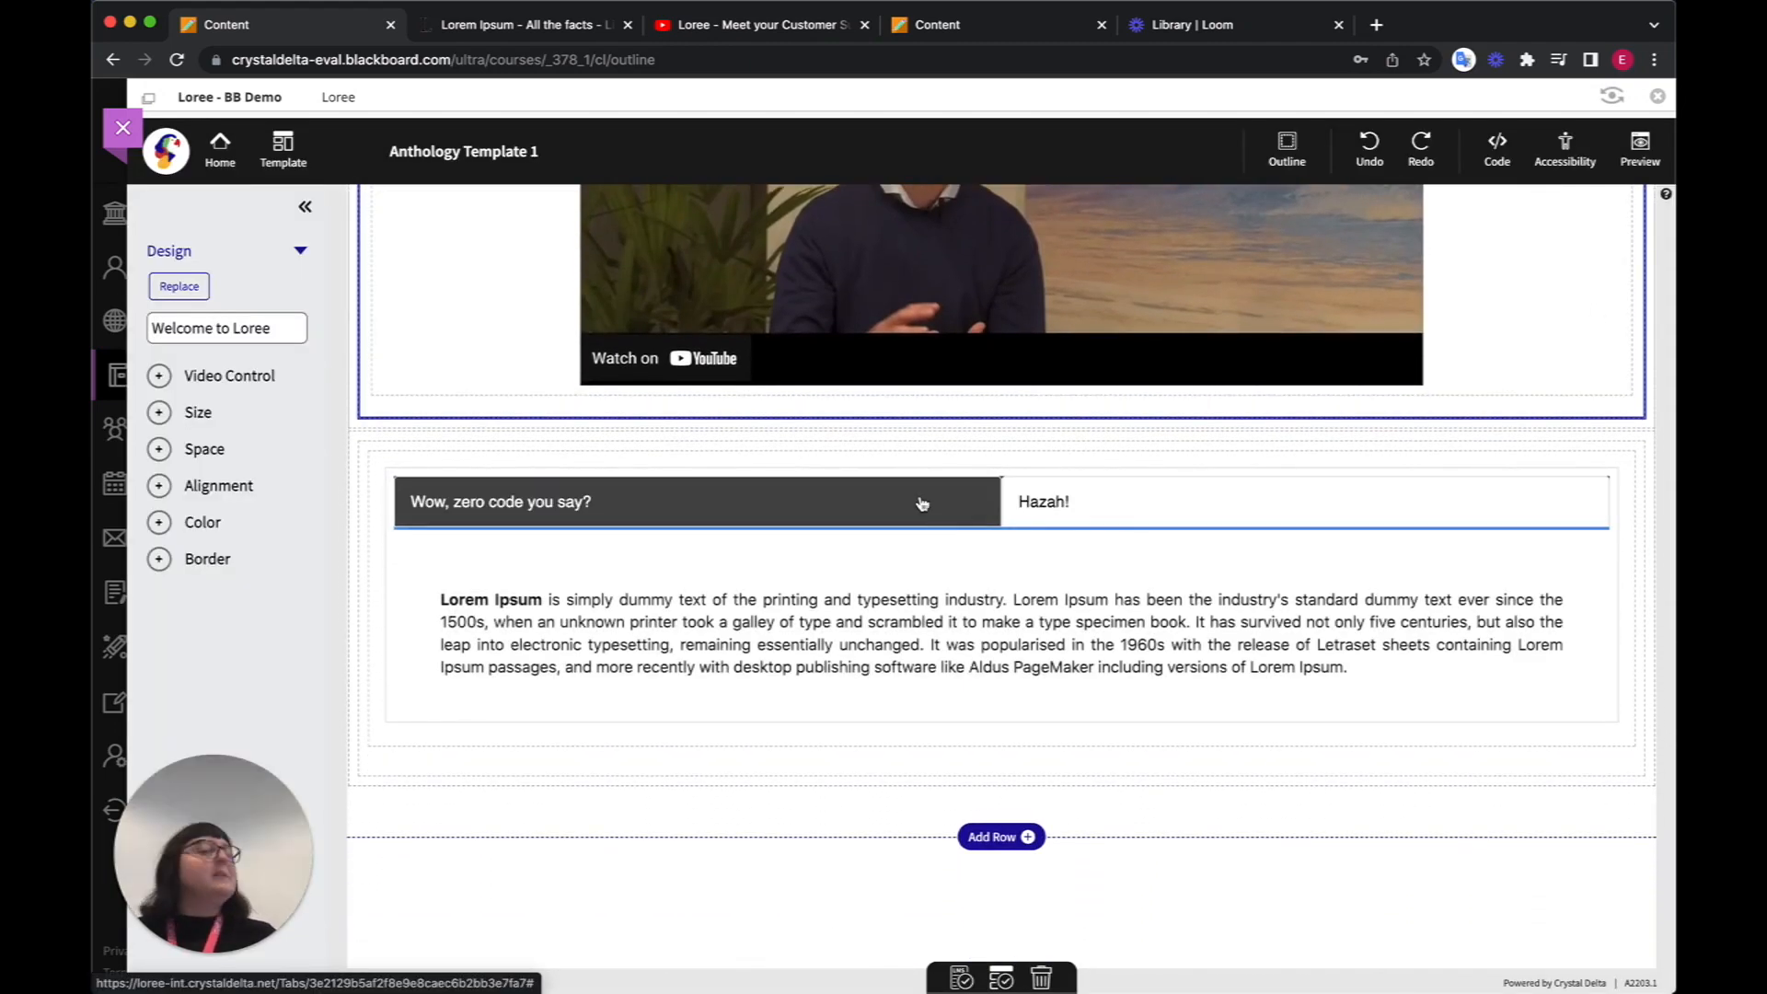
{"action": "left_click", "coordinate": [1096, 514]}
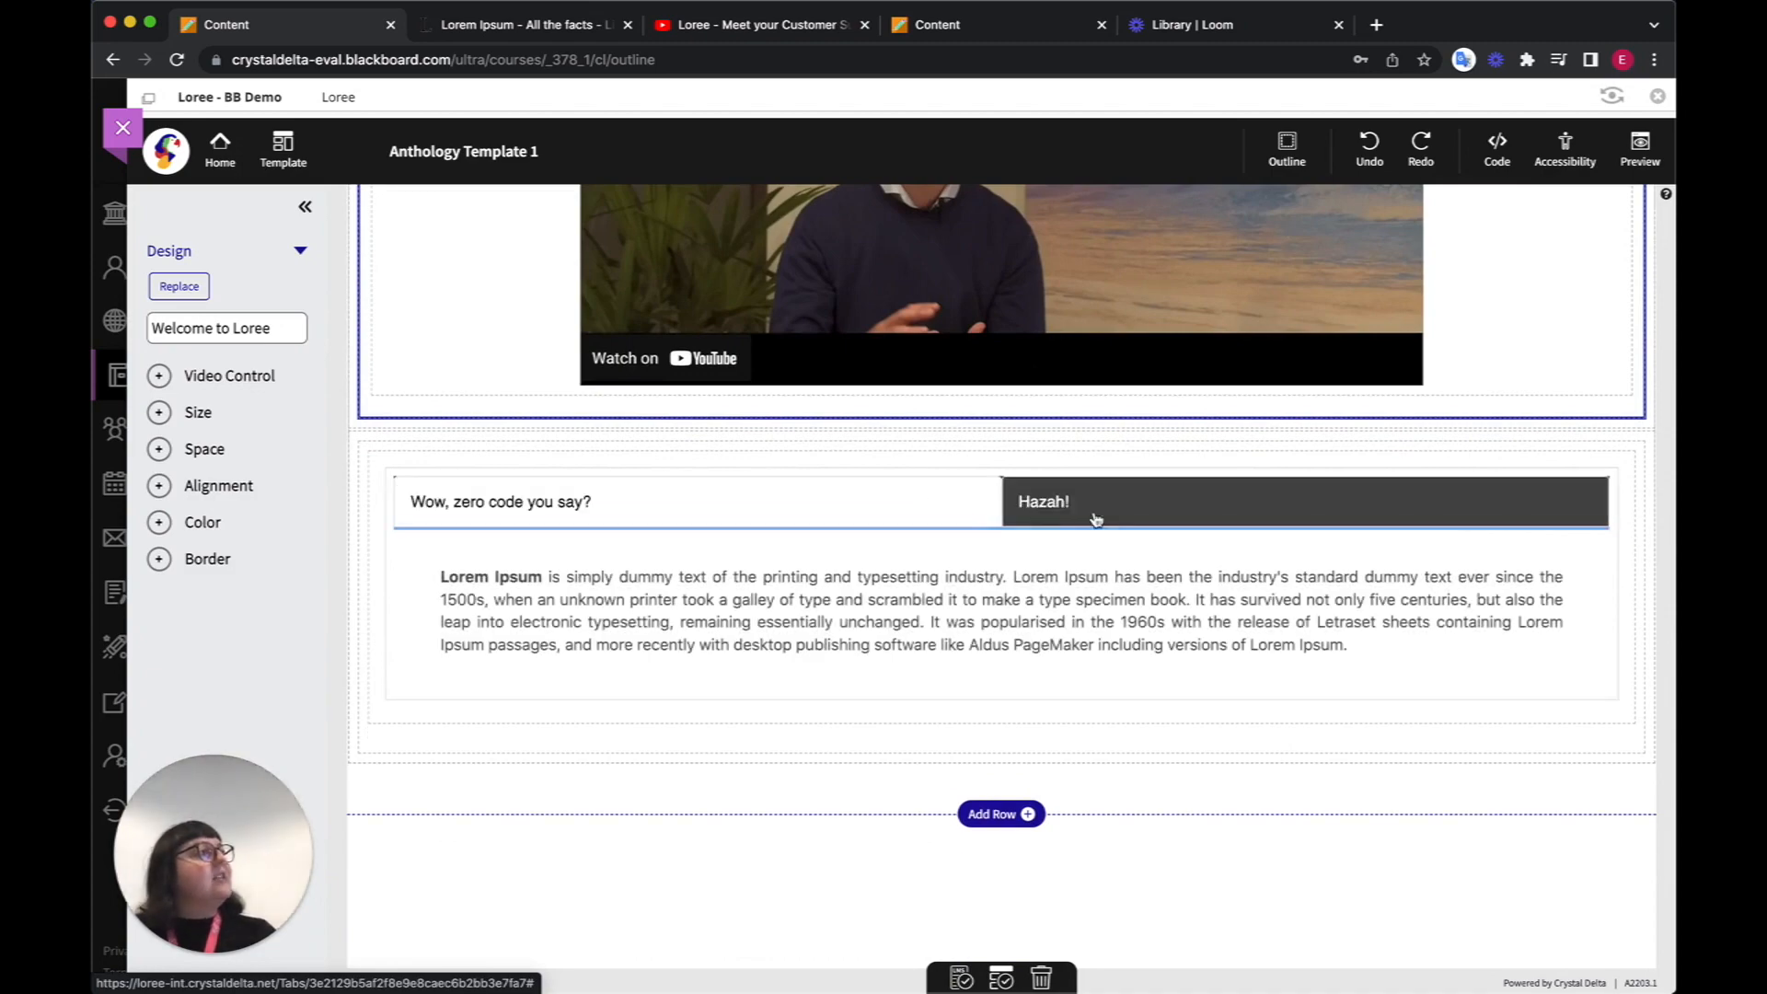
{"action": "left_click", "coordinate": [1198, 504]}
{"action": "scroll", "coordinate": [1198, 504], "scroll_direction": "up", "scroll_amount": 10}
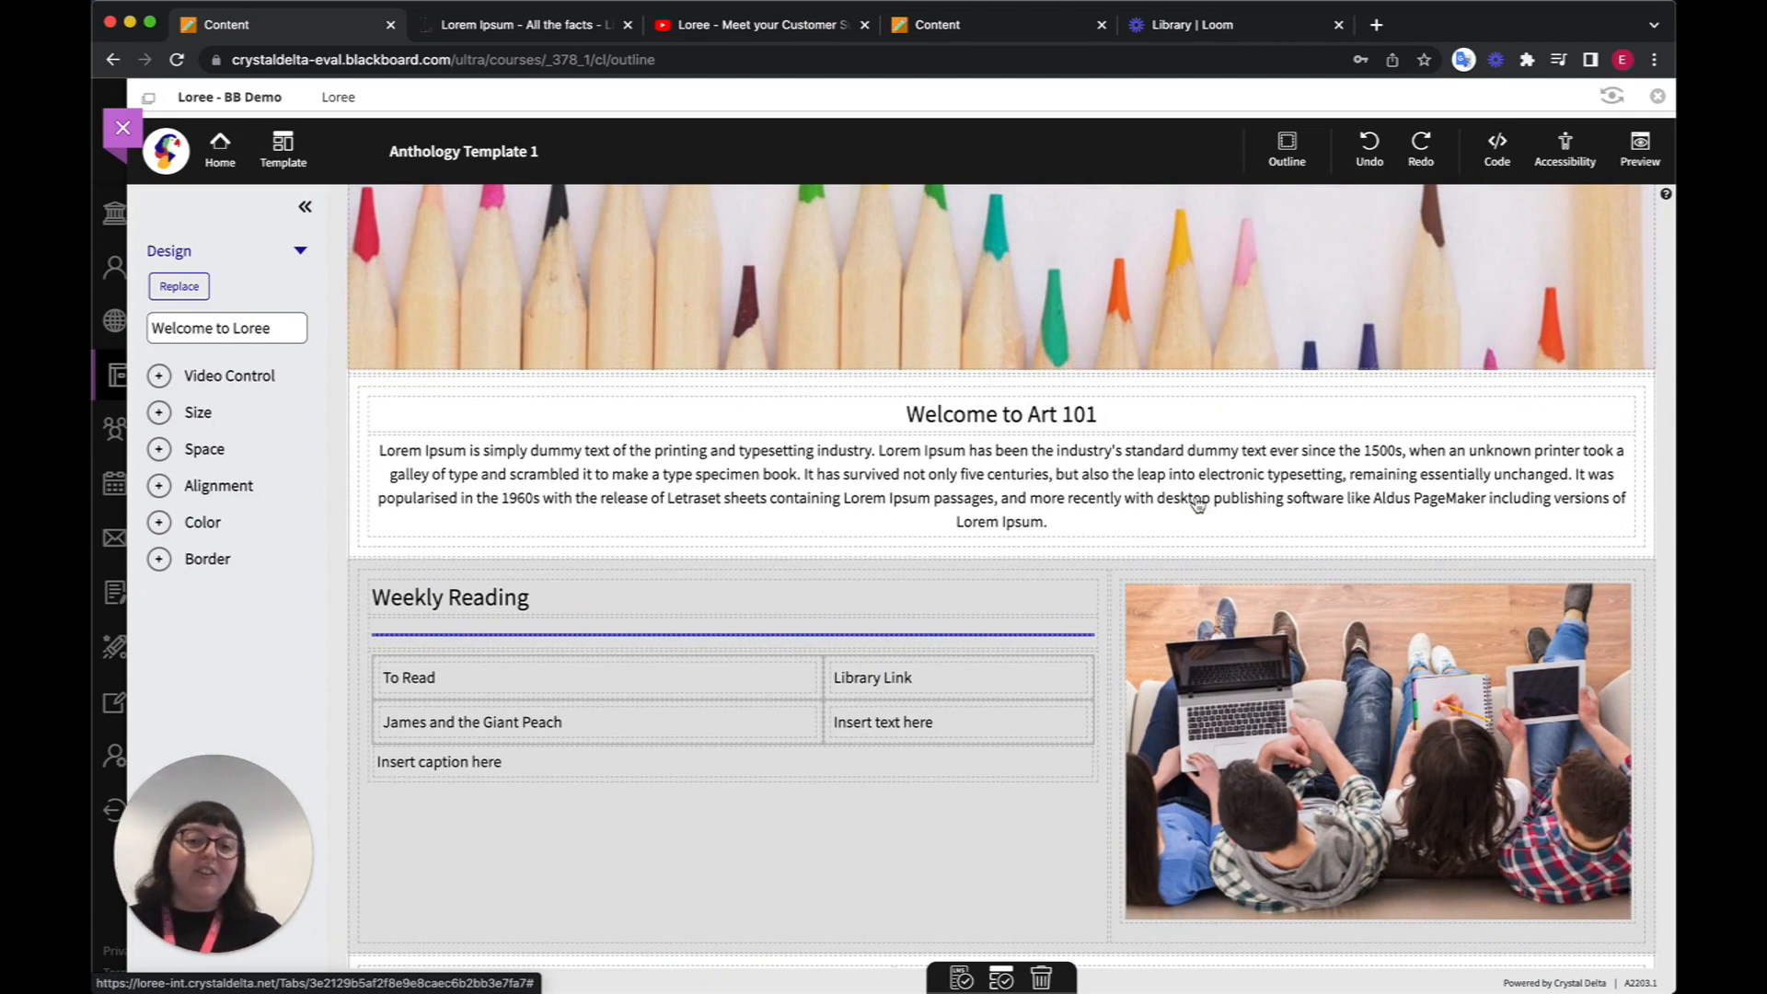
{"action": "left_click", "coordinate": [1096, 554]}
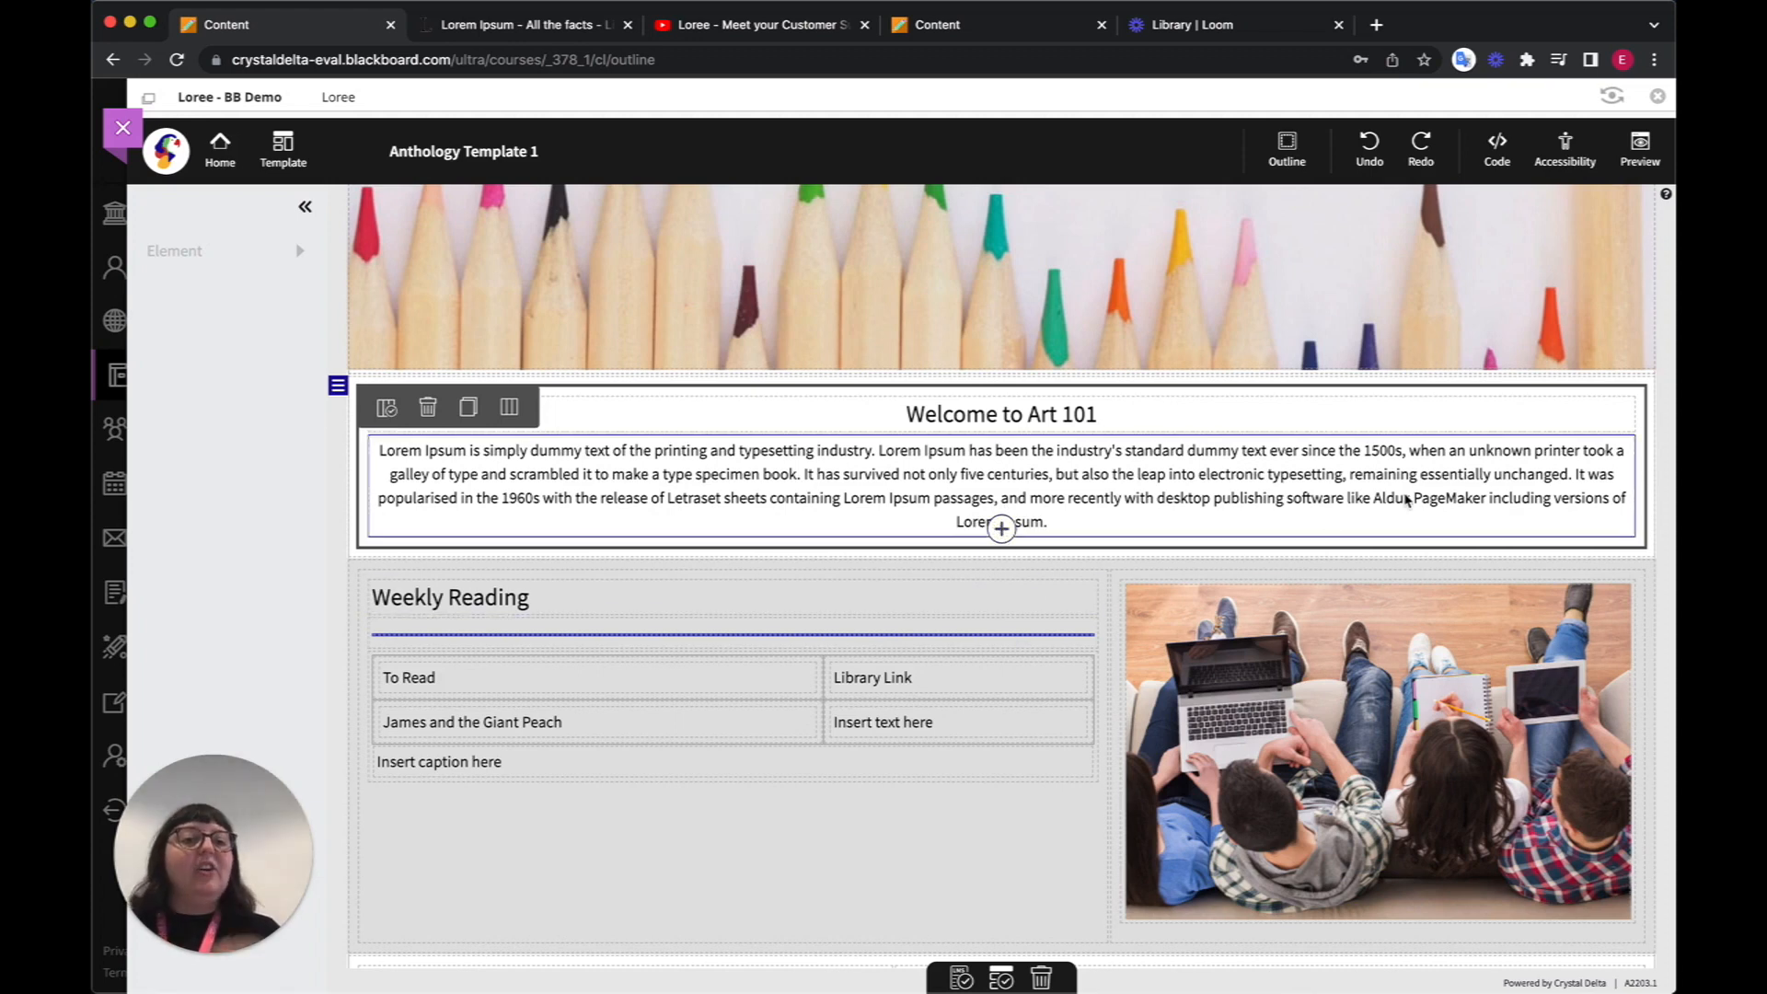
- Start creating a new Loree interactive in the row below the "Welcome to Art 101" text
{"action": "left_click", "coordinate": [1002, 528]}
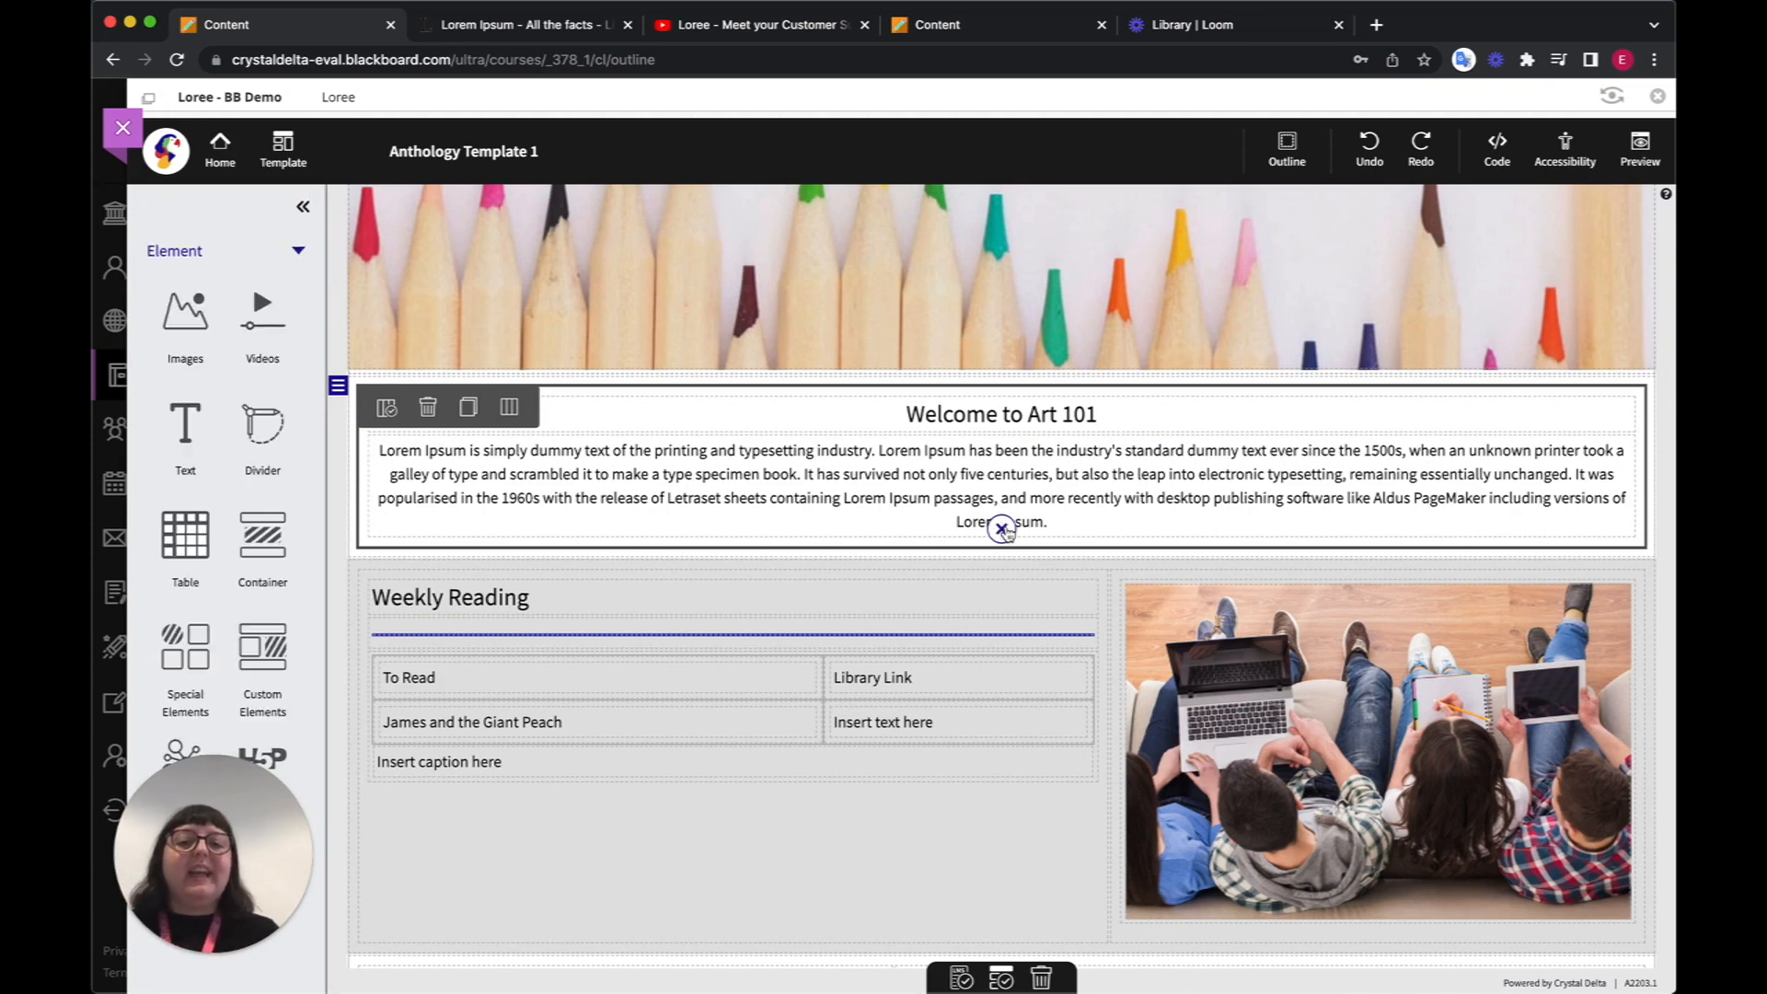
{"action": "scroll", "coordinate": [263, 537], "scroll_direction": "down", "scroll_amount": 1}
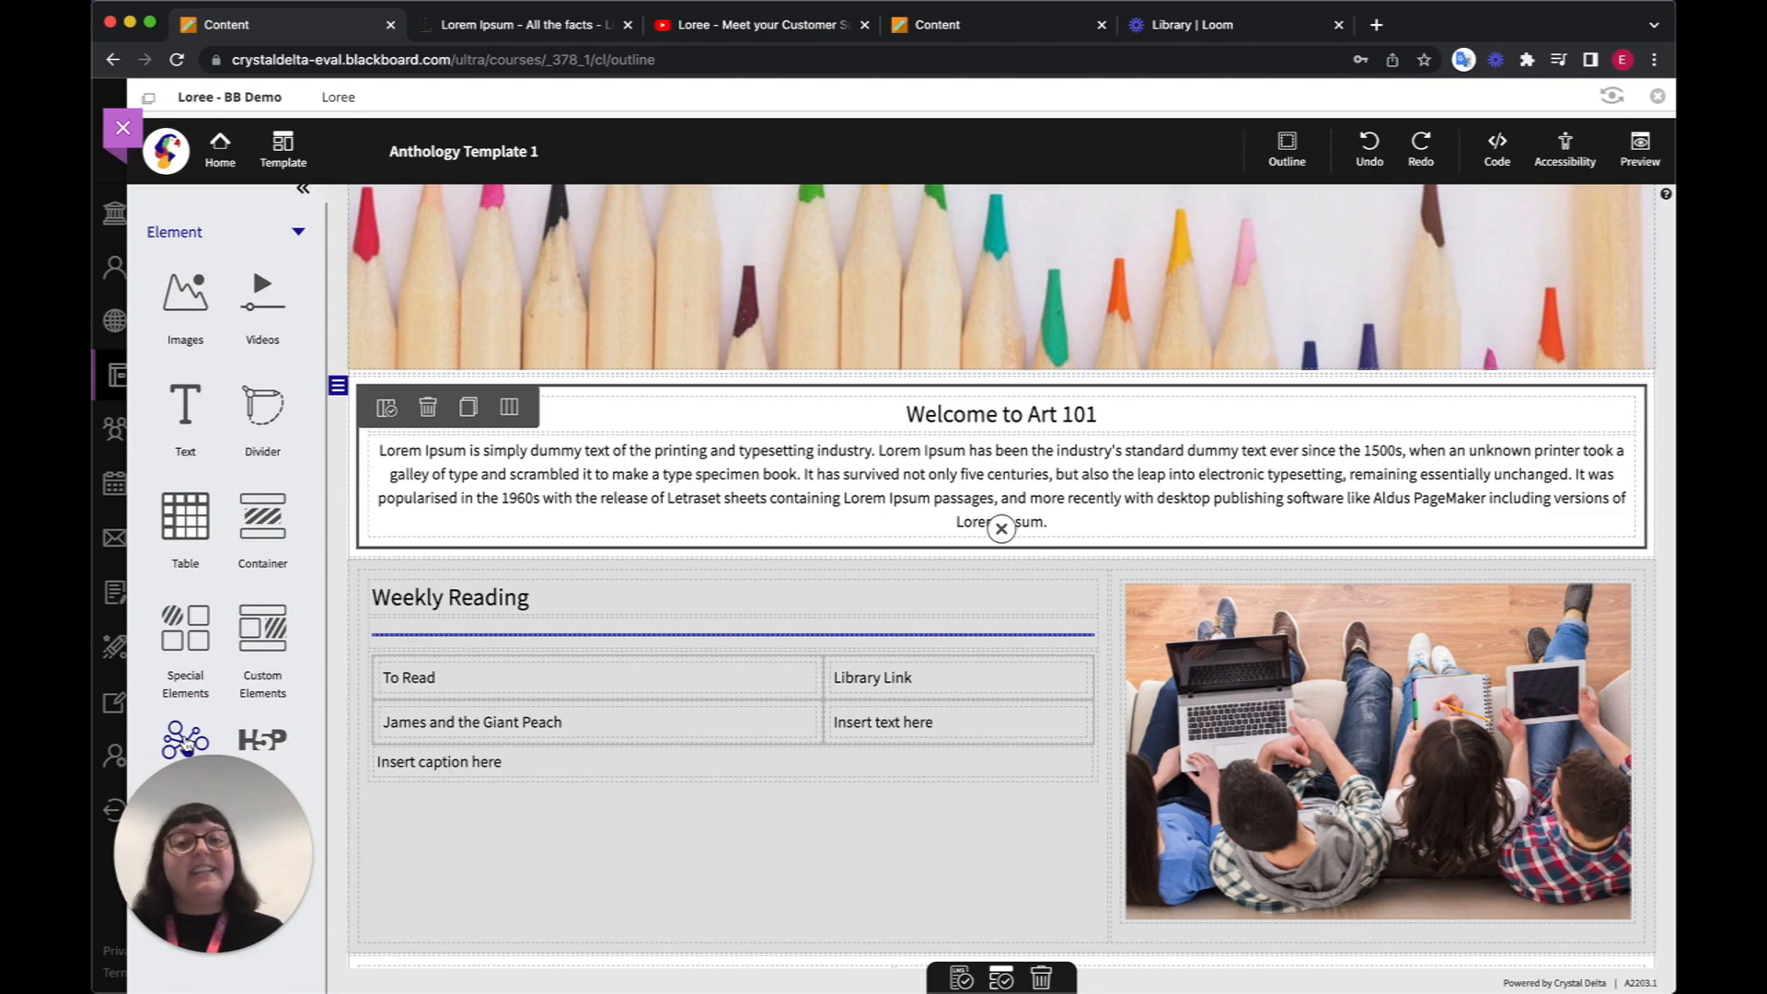
{"action": "left_click", "coordinate": [187, 746]}
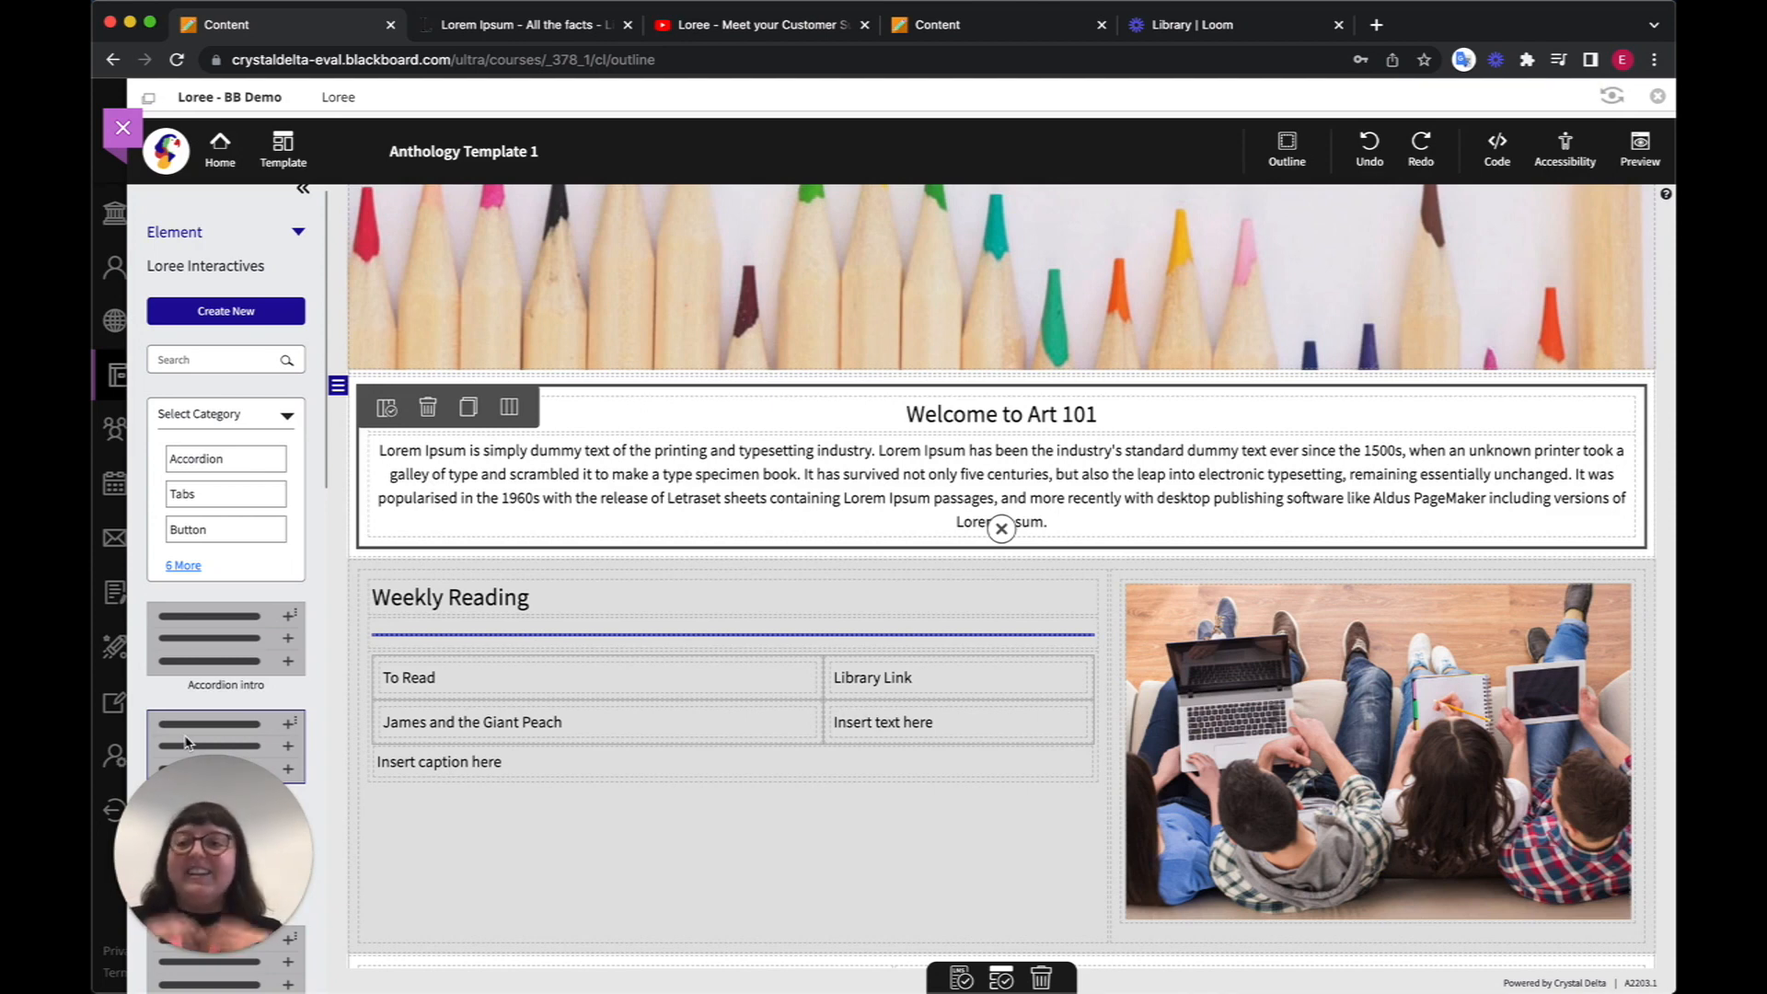
{"action": "left_click", "coordinate": [198, 314]}
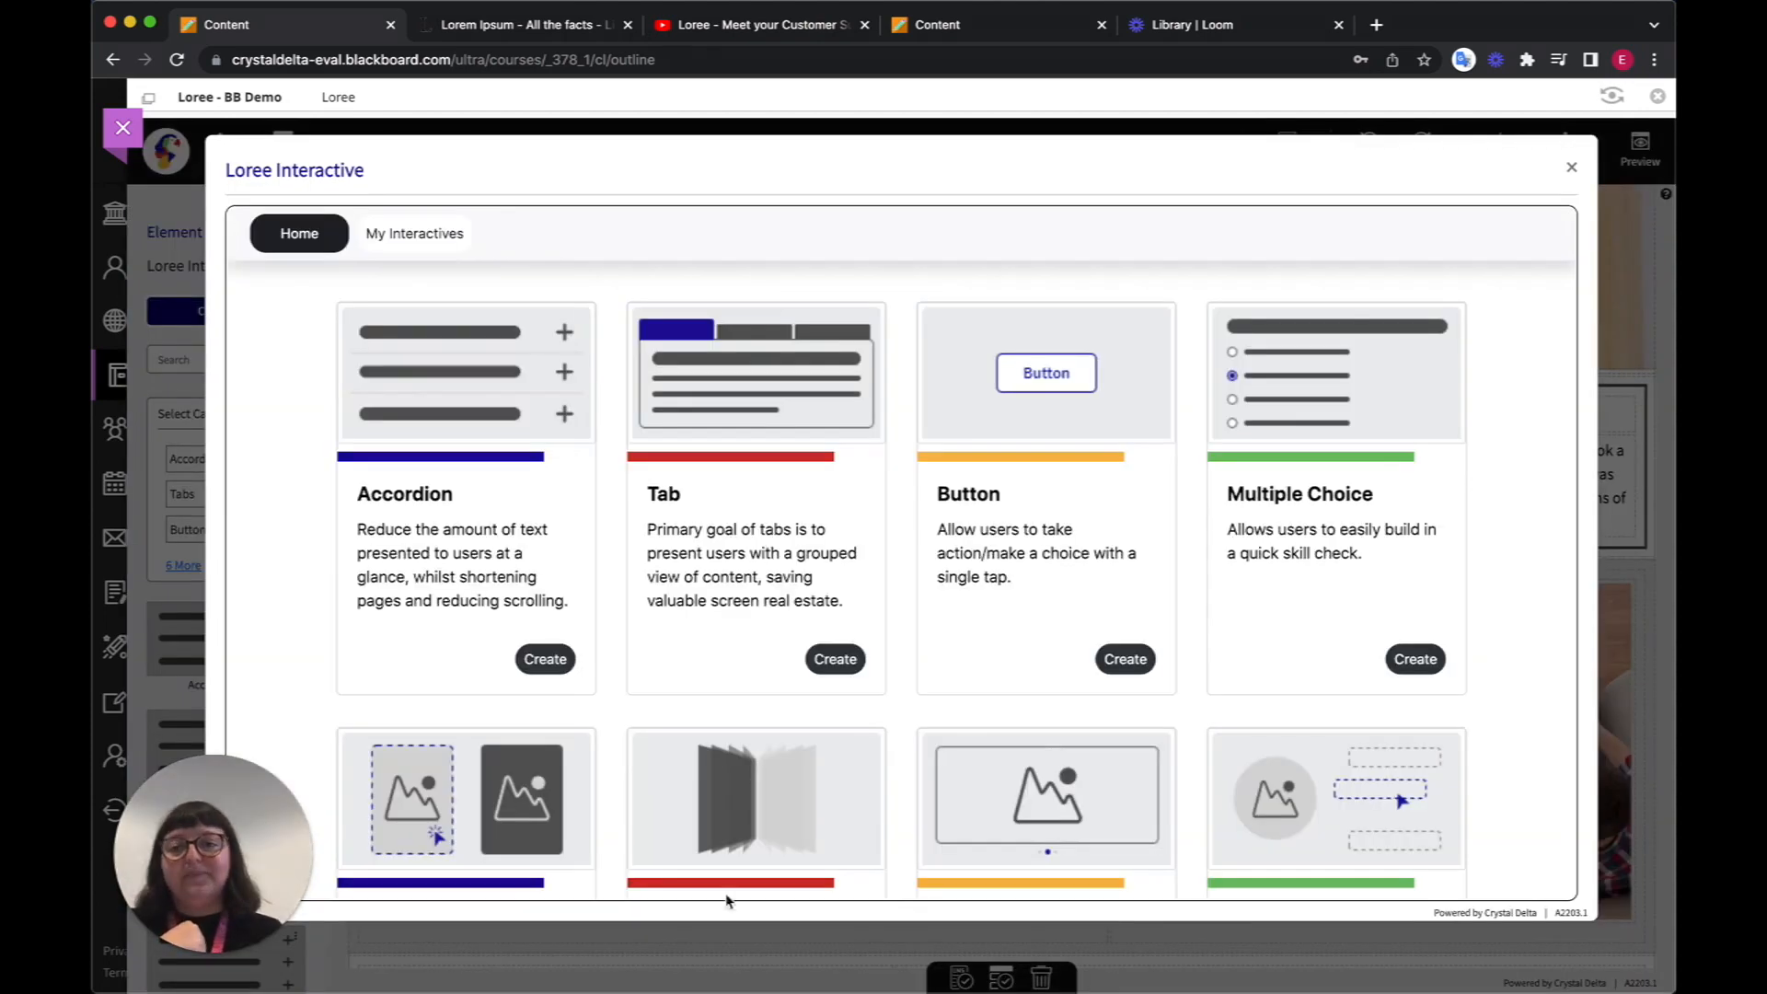
- Choose the Accordion interactive type and title it "Accordion for Days"
{"action": "scroll", "coordinate": [1283, 671], "scroll_direction": "down", "scroll_amount": 7}
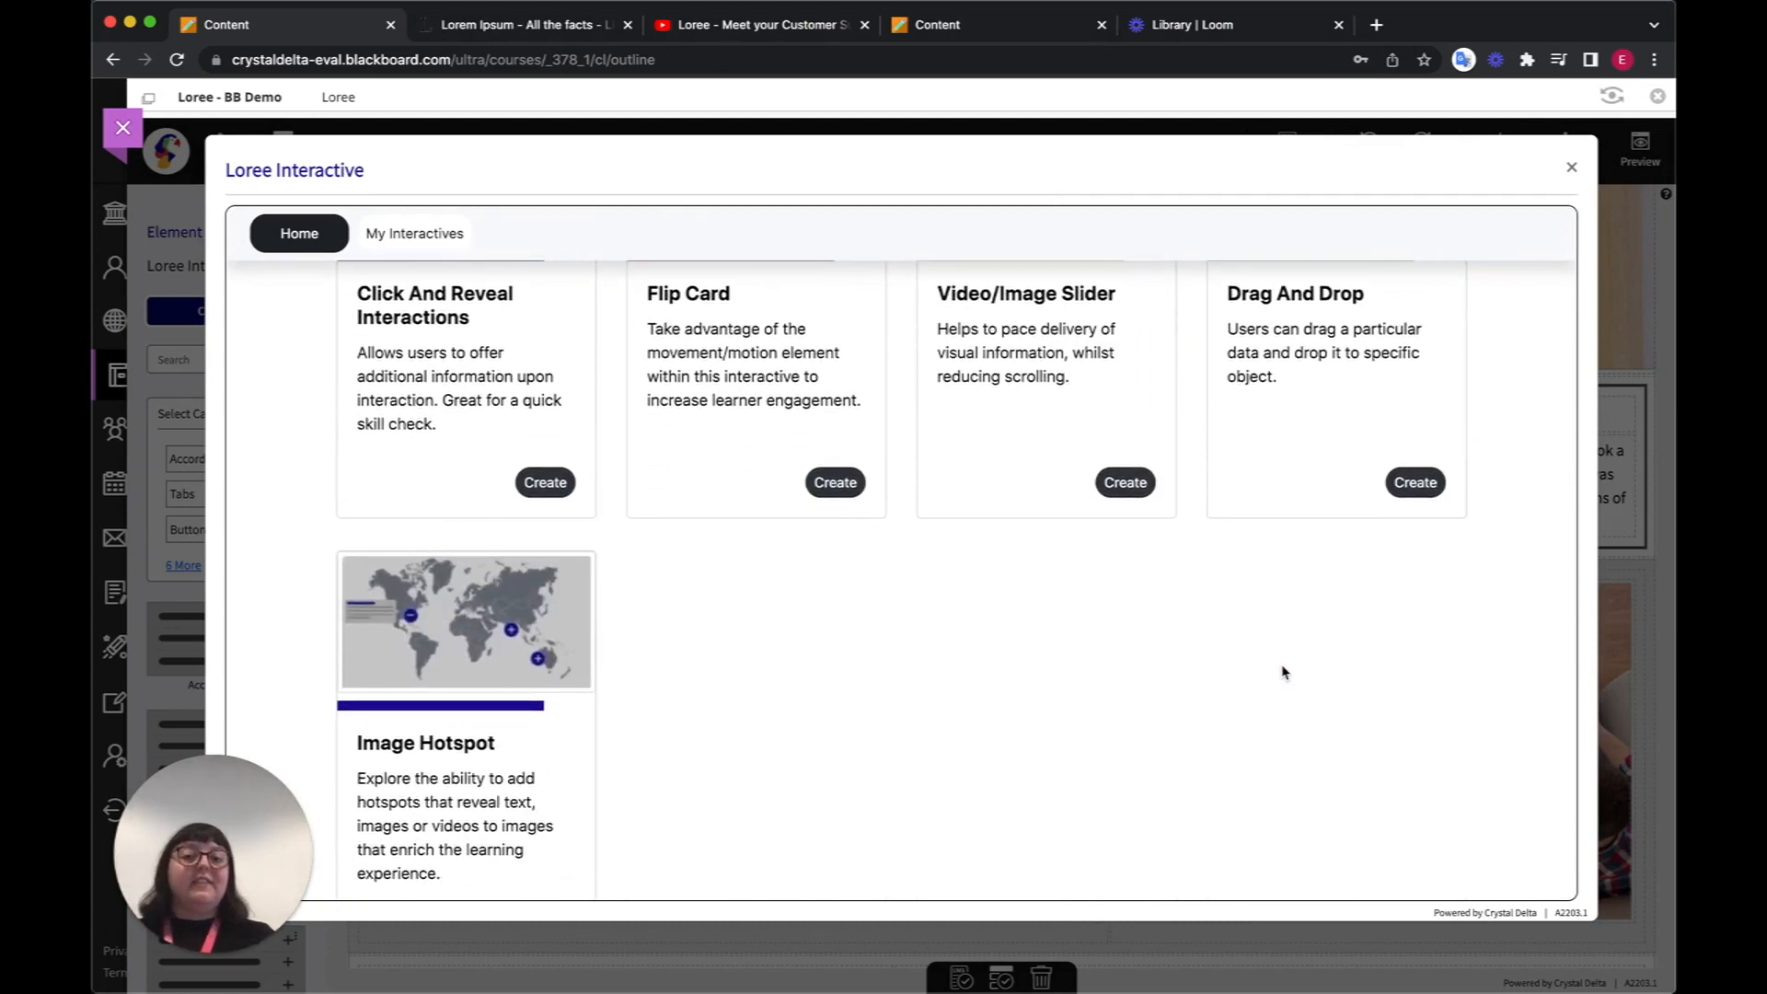
{"action": "scroll", "coordinate": [1283, 671], "scroll_direction": "up", "scroll_amount": 7}
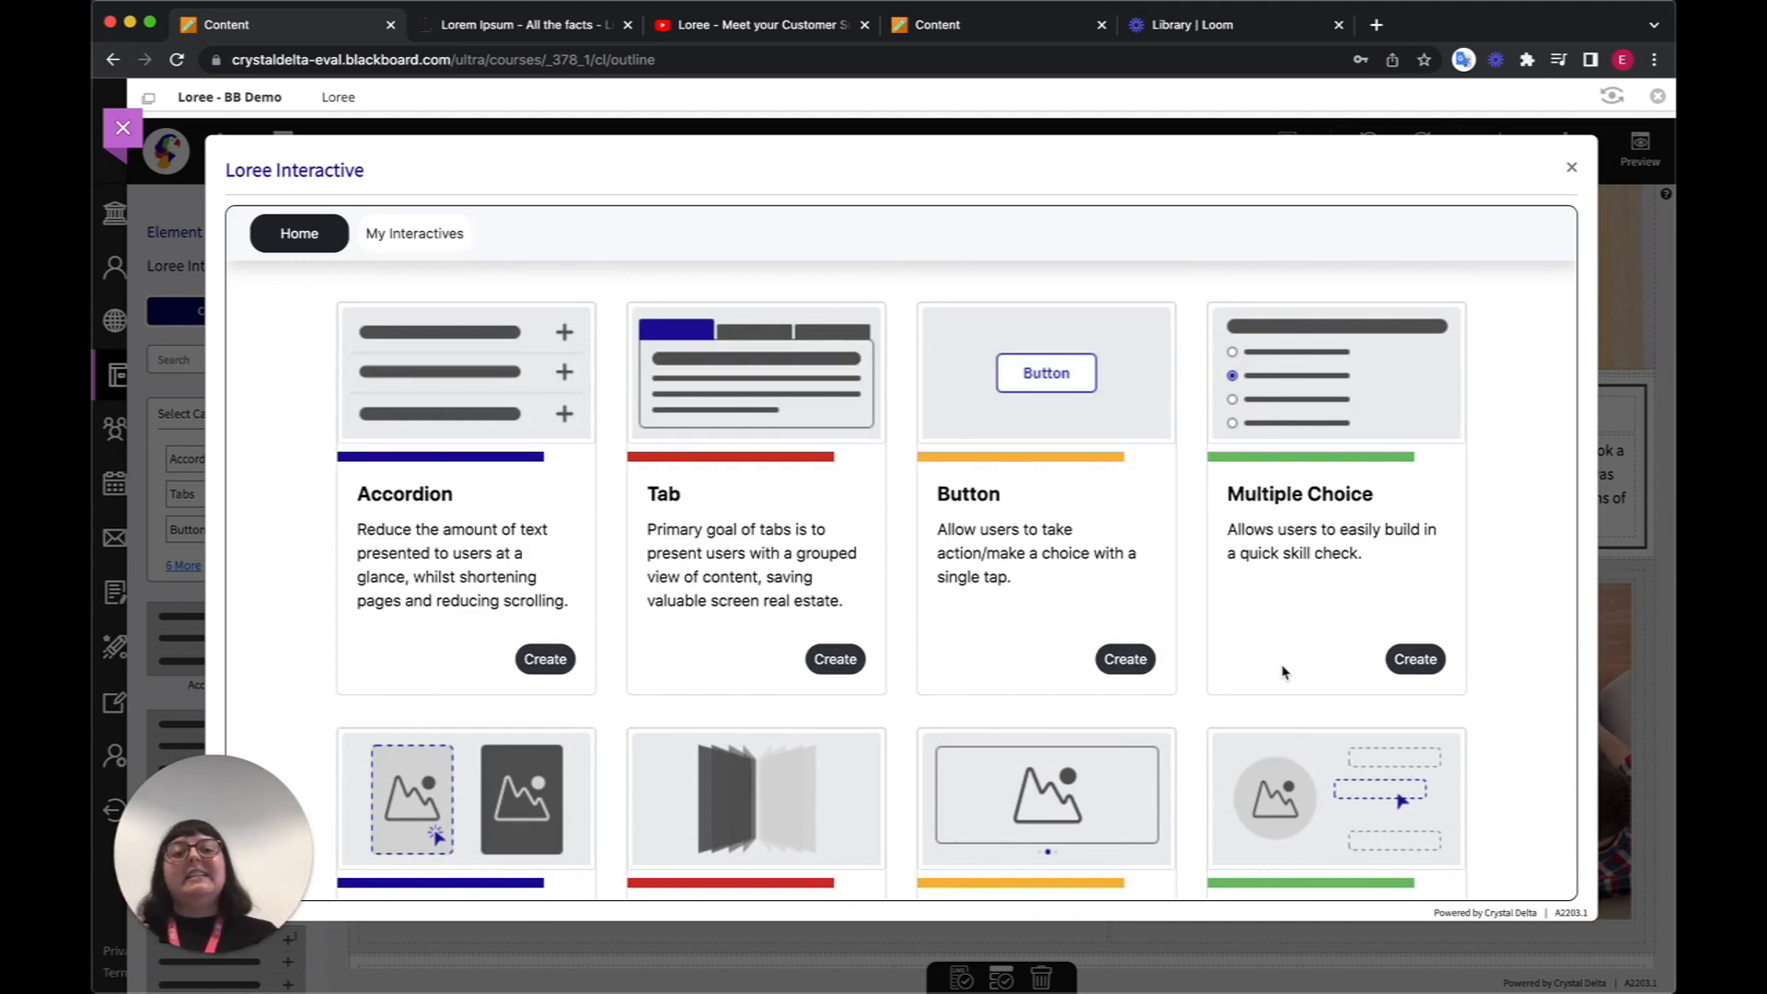
{"action": "scroll", "coordinate": [1284, 671], "scroll_direction": "down", "scroll_amount": 5}
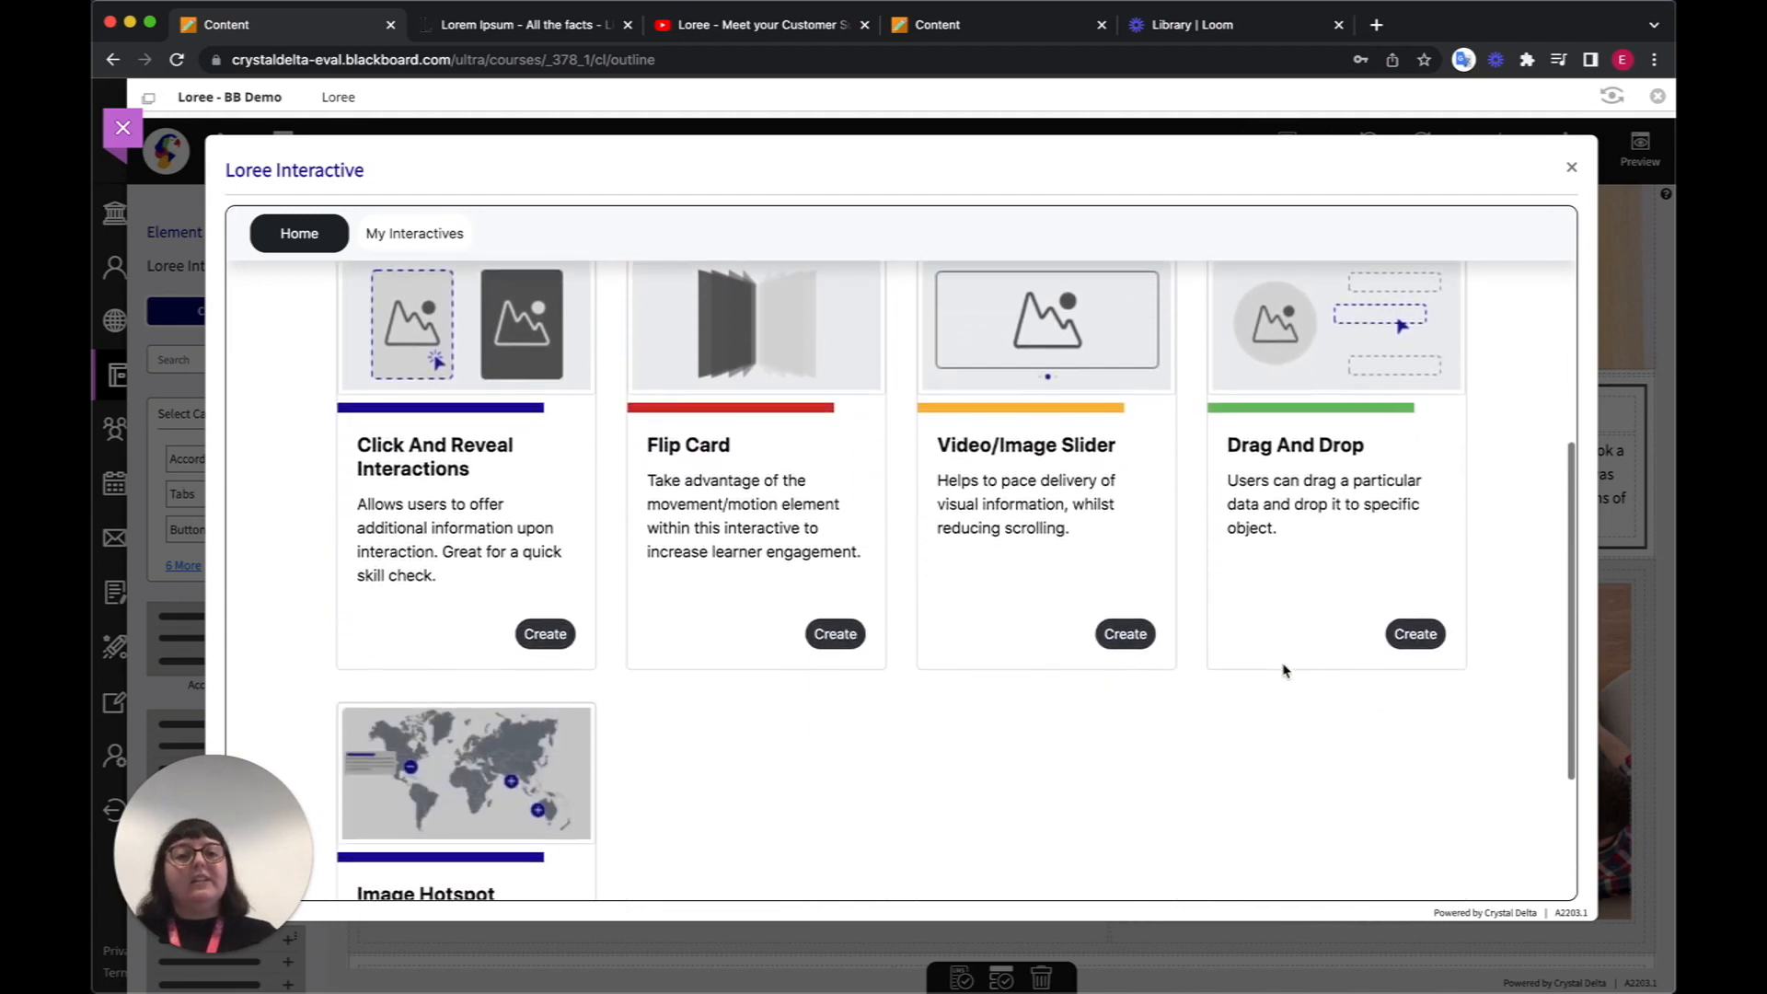
{"action": "scroll", "coordinate": [1283, 671], "scroll_direction": "down", "scroll_amount": 3}
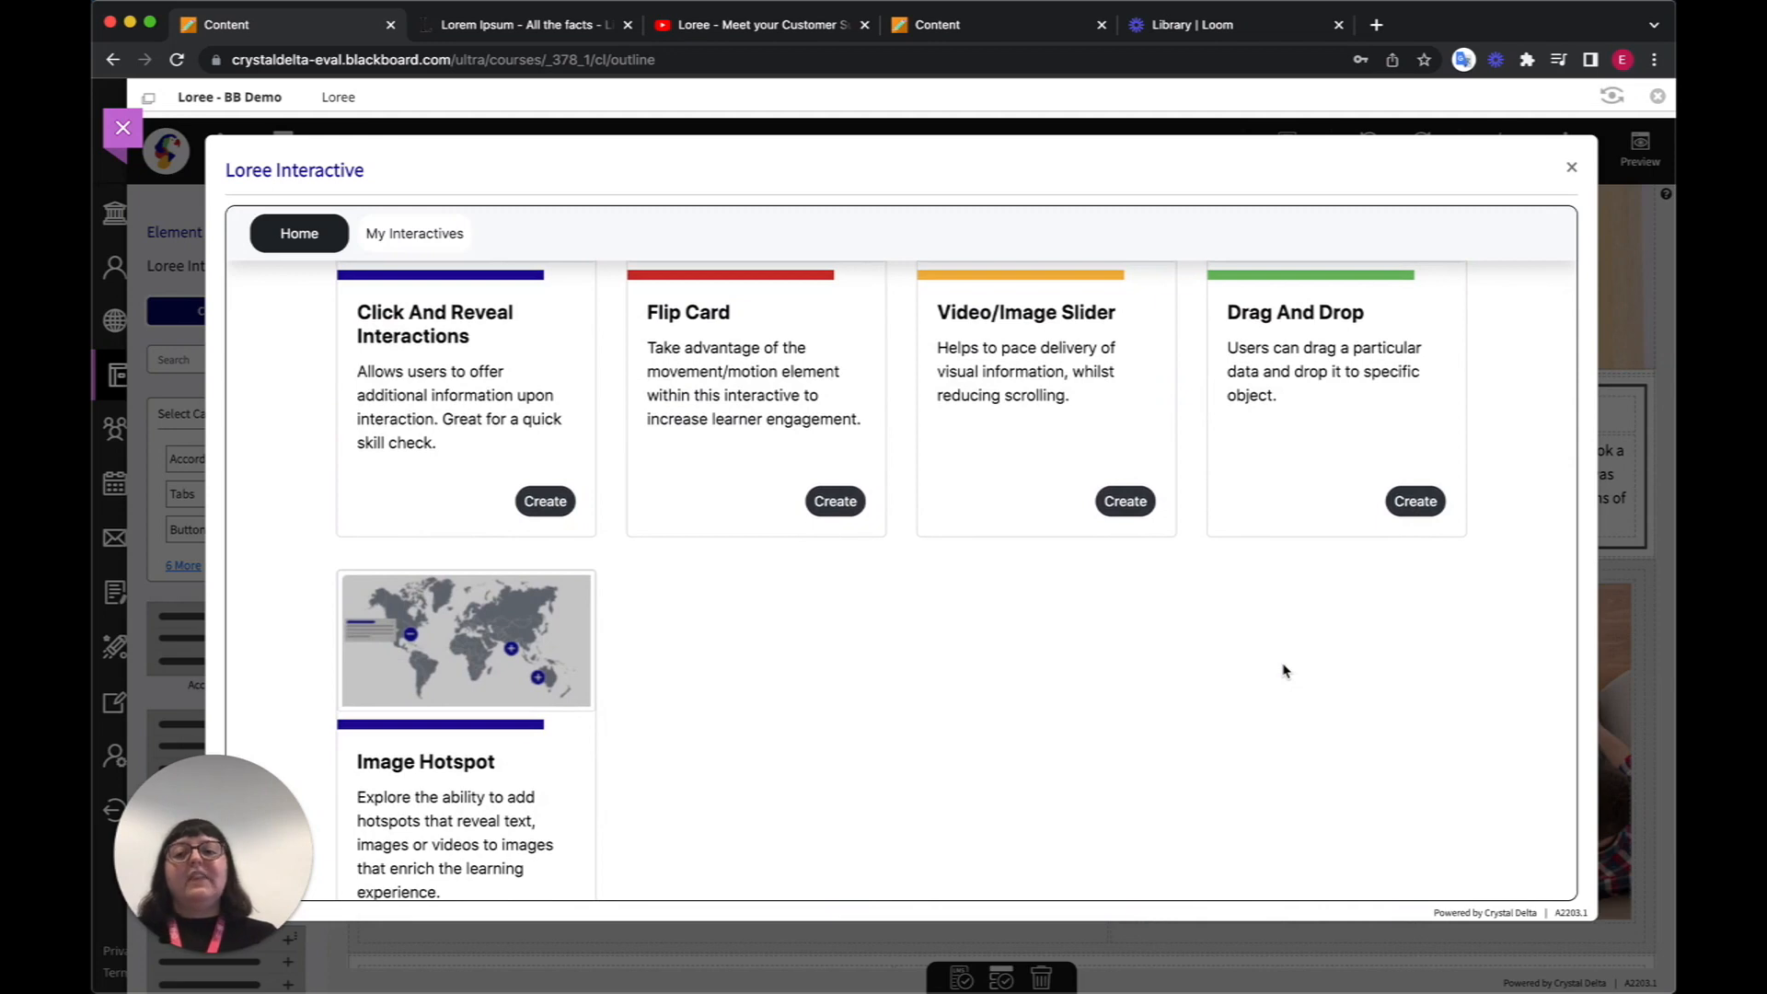
{"action": "scroll", "coordinate": [1285, 671], "scroll_direction": "up", "scroll_amount": 6}
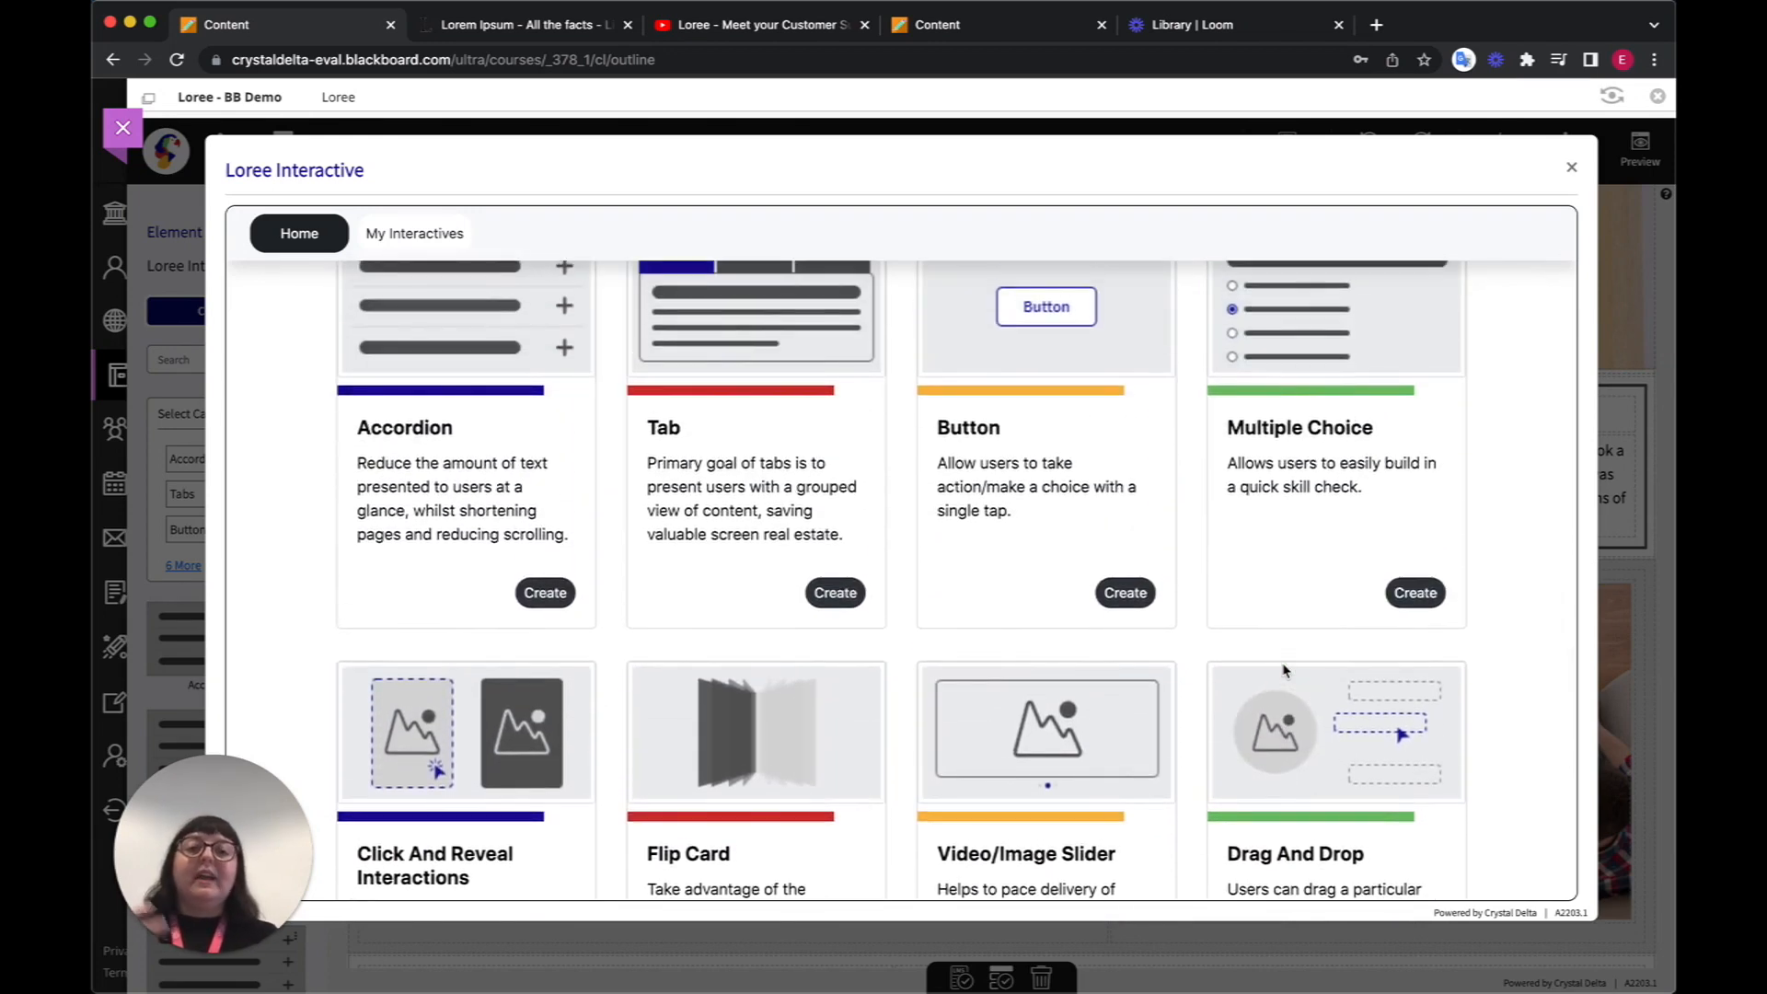
{"action": "scroll", "coordinate": [1285, 672], "scroll_direction": "up", "scroll_amount": 2}
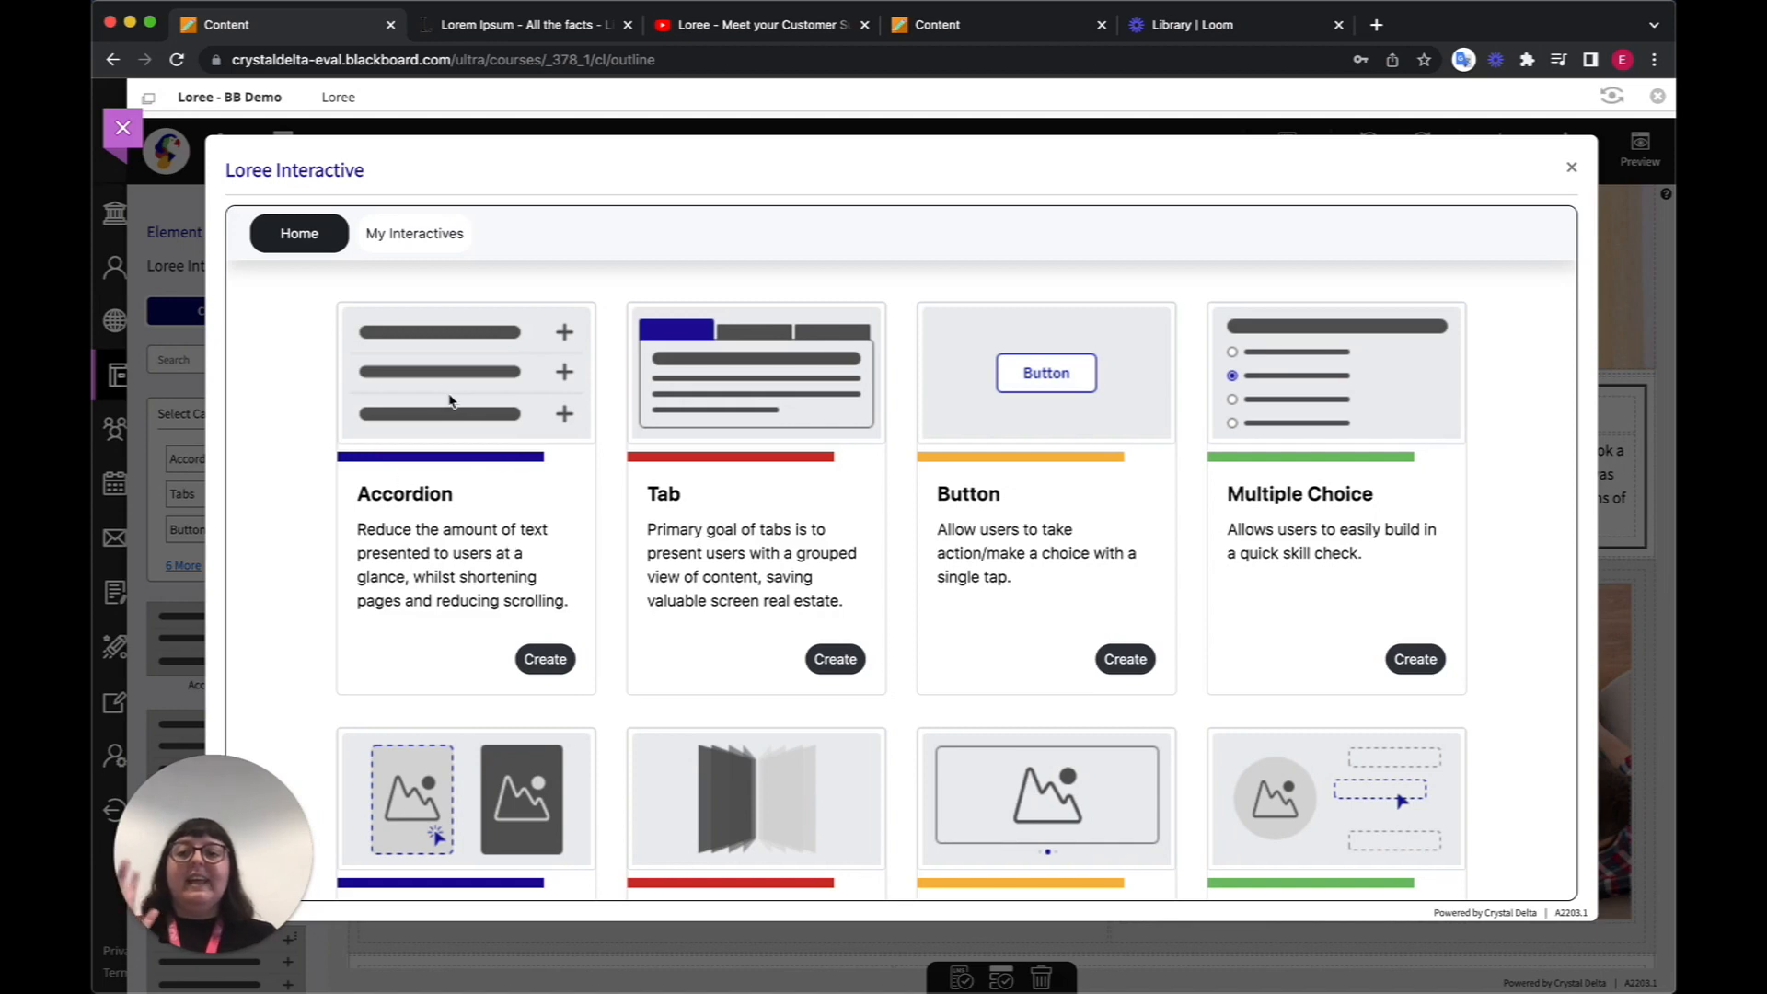
{"action": "left_click", "coordinate": [533, 659]}
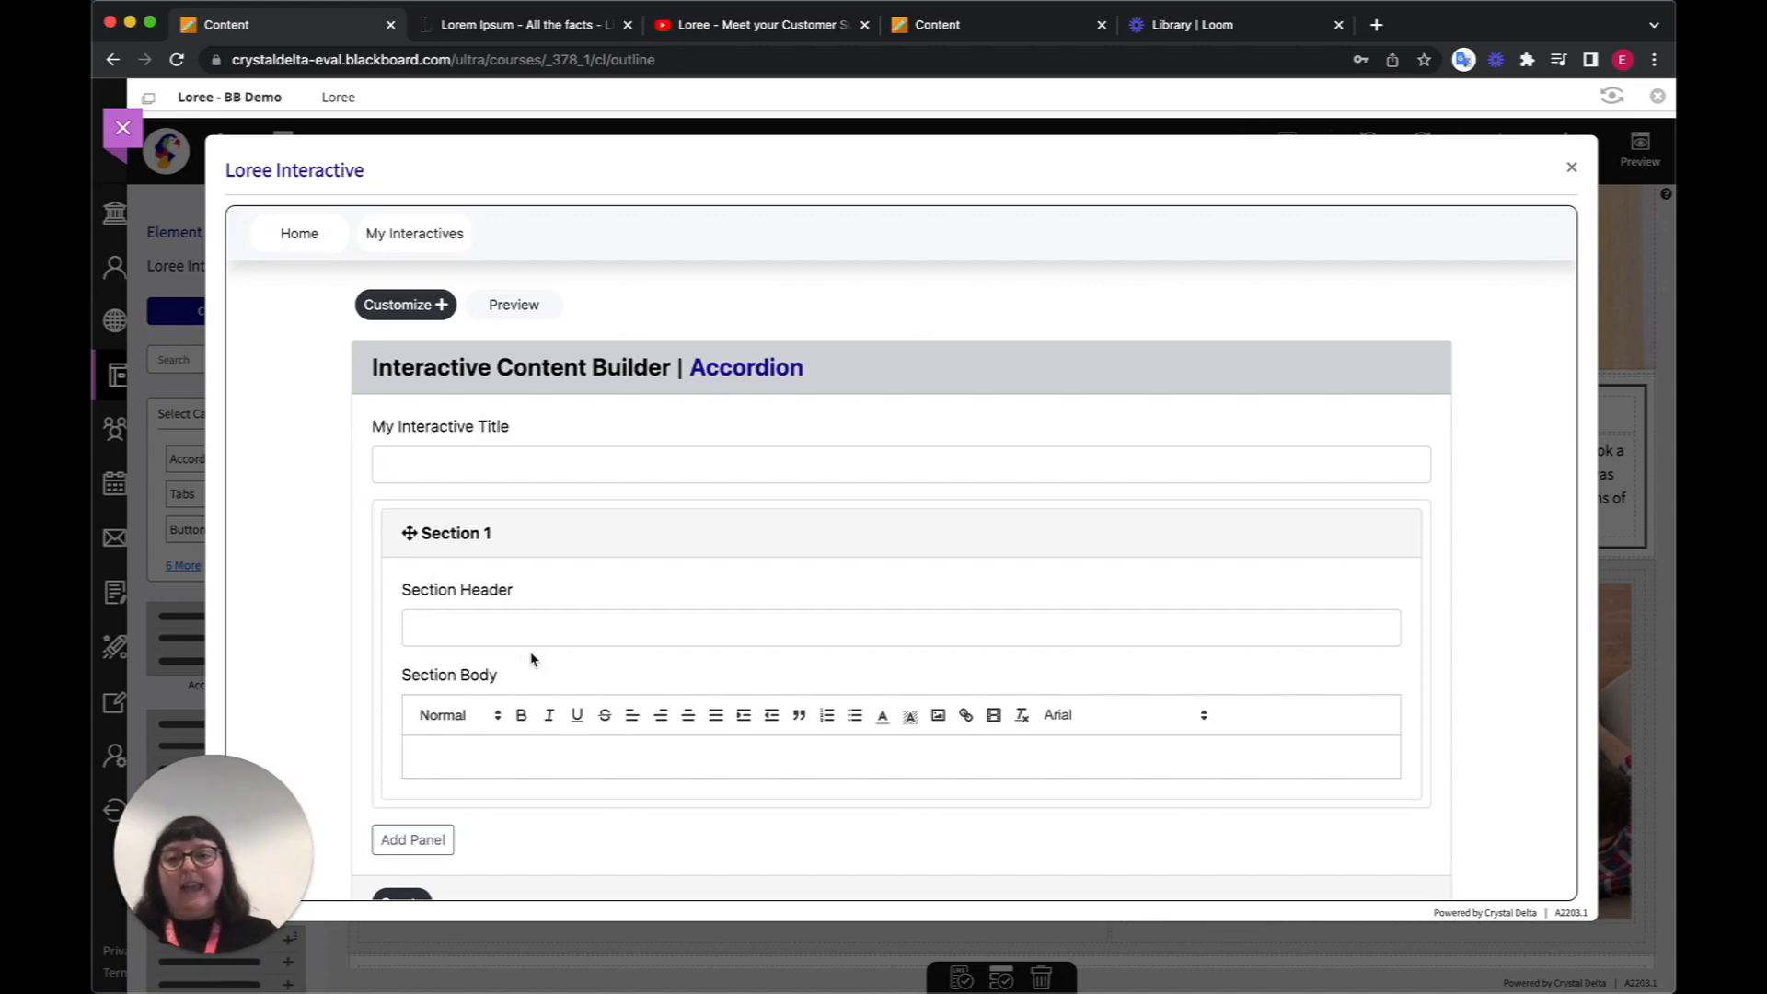
{"action": "left_click", "coordinate": [391, 463]}
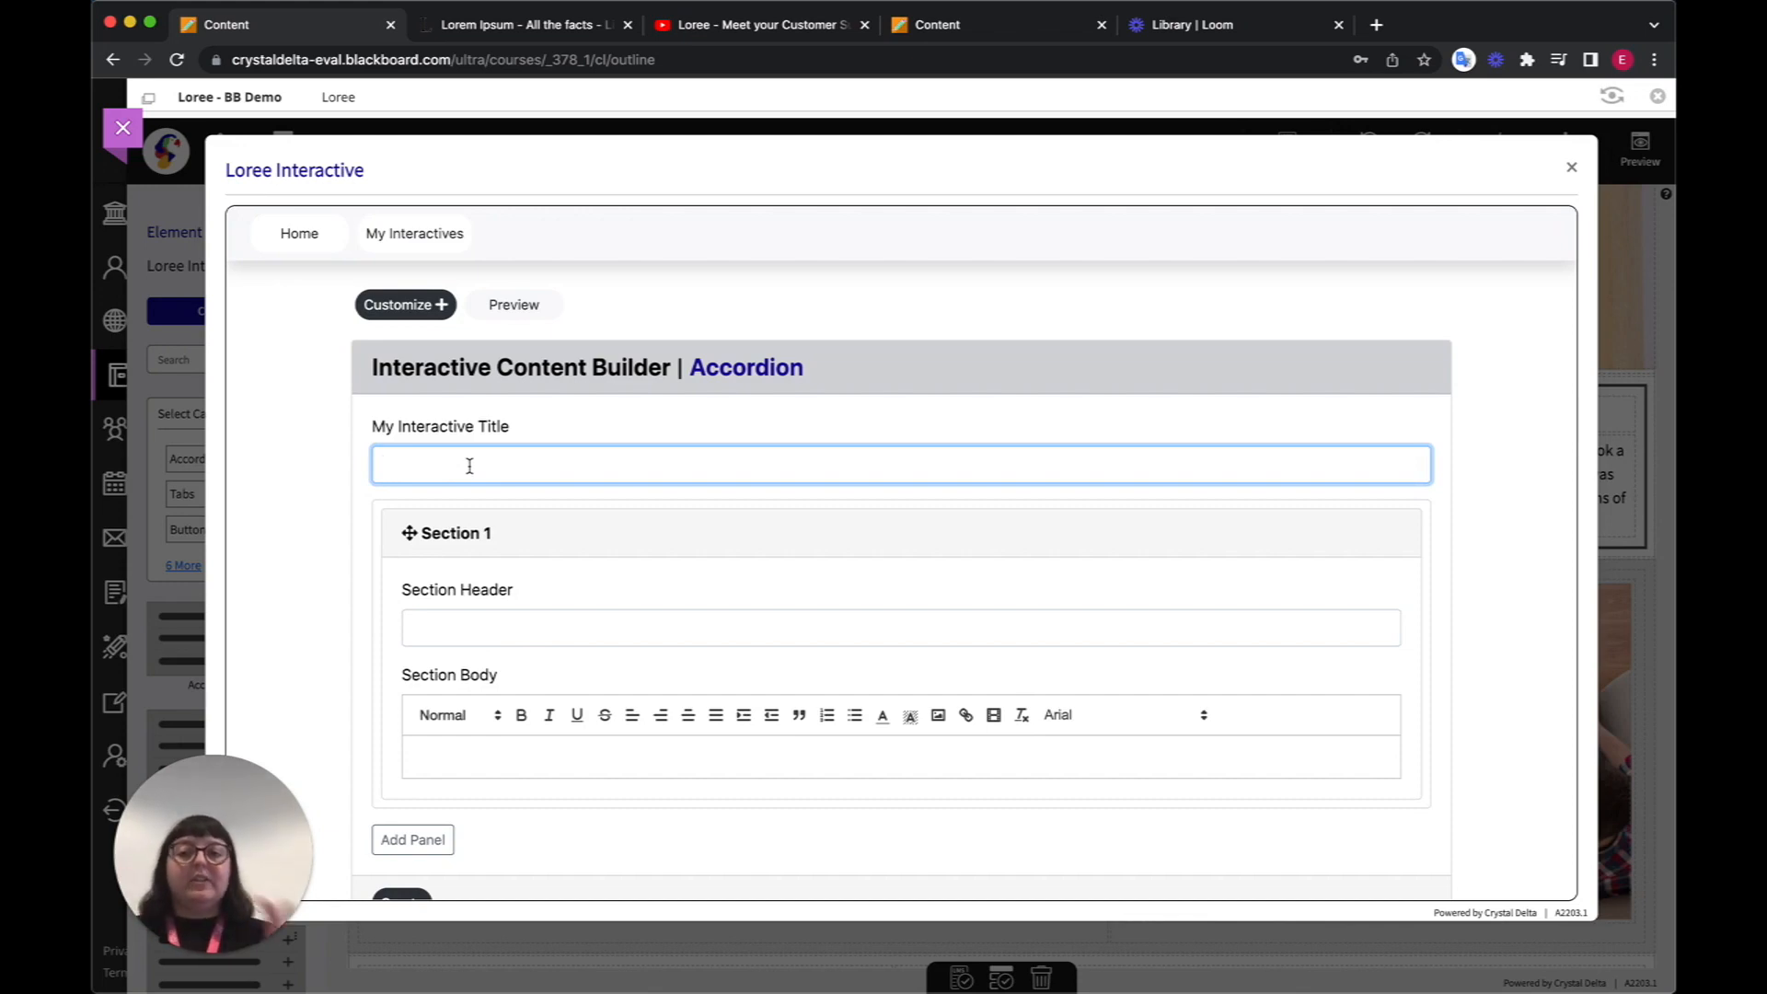
{"action": "type", "text": "A"}
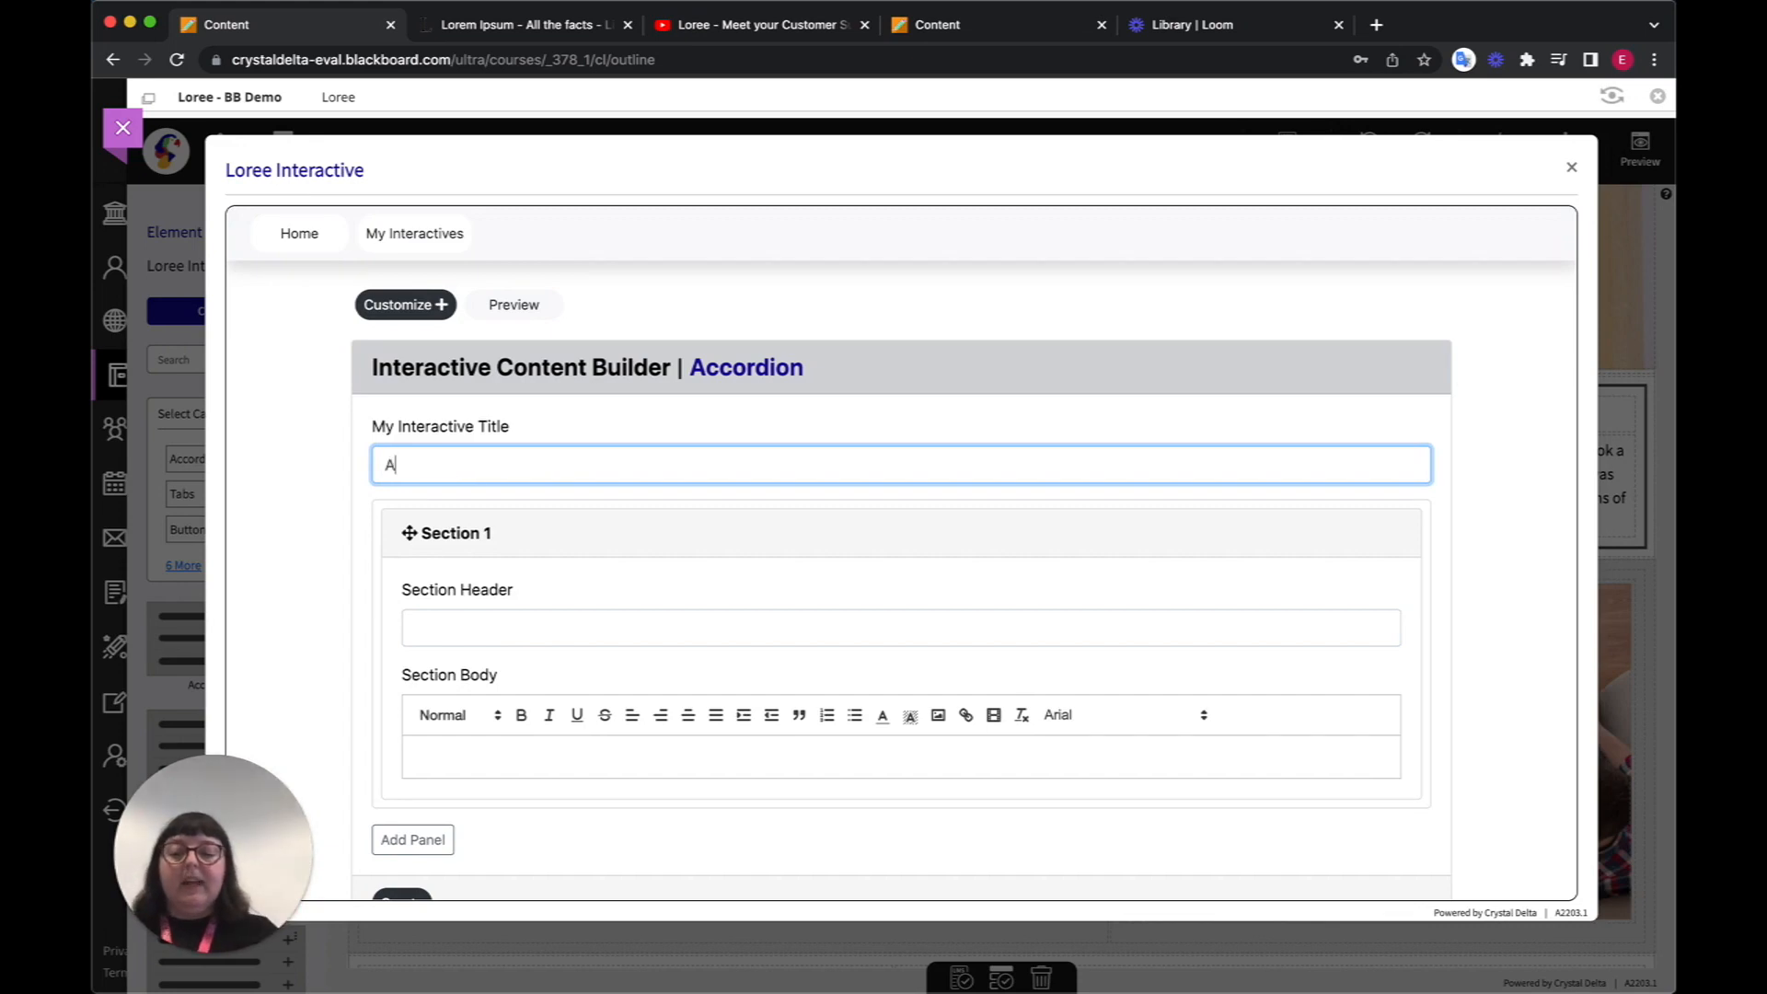
{"action": "type", "text": "ccordion for "}
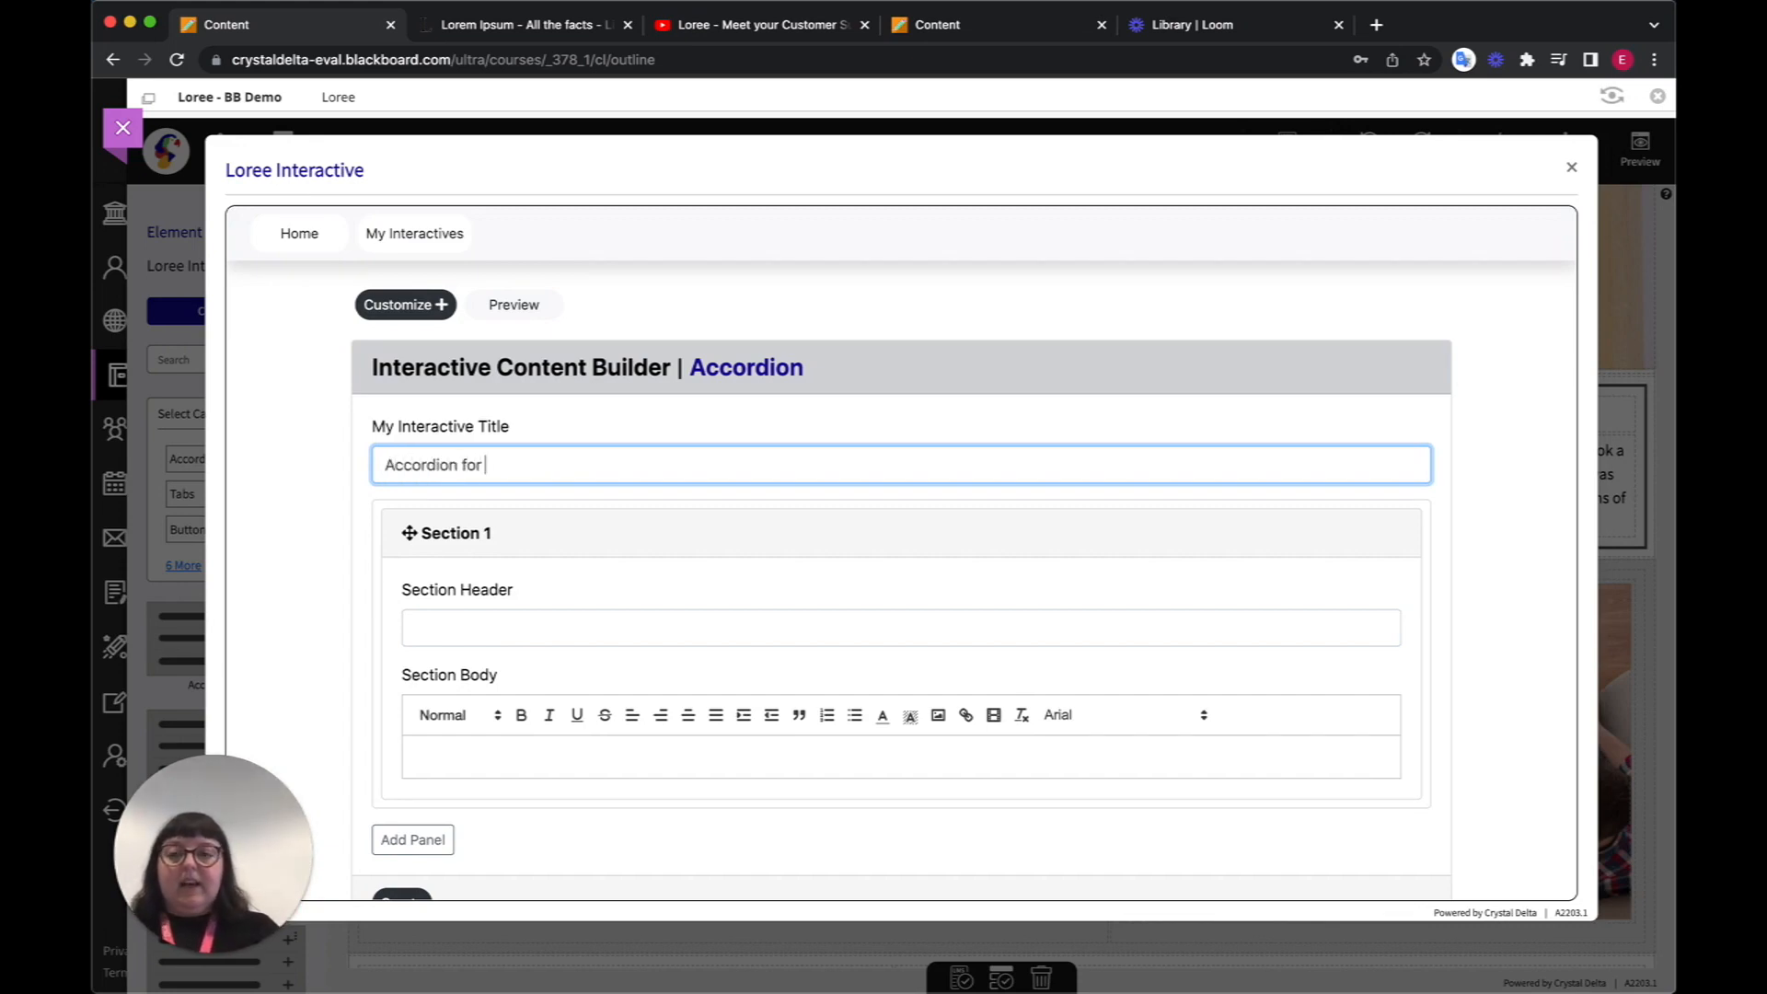
{"action": "type", "text": "Days"}
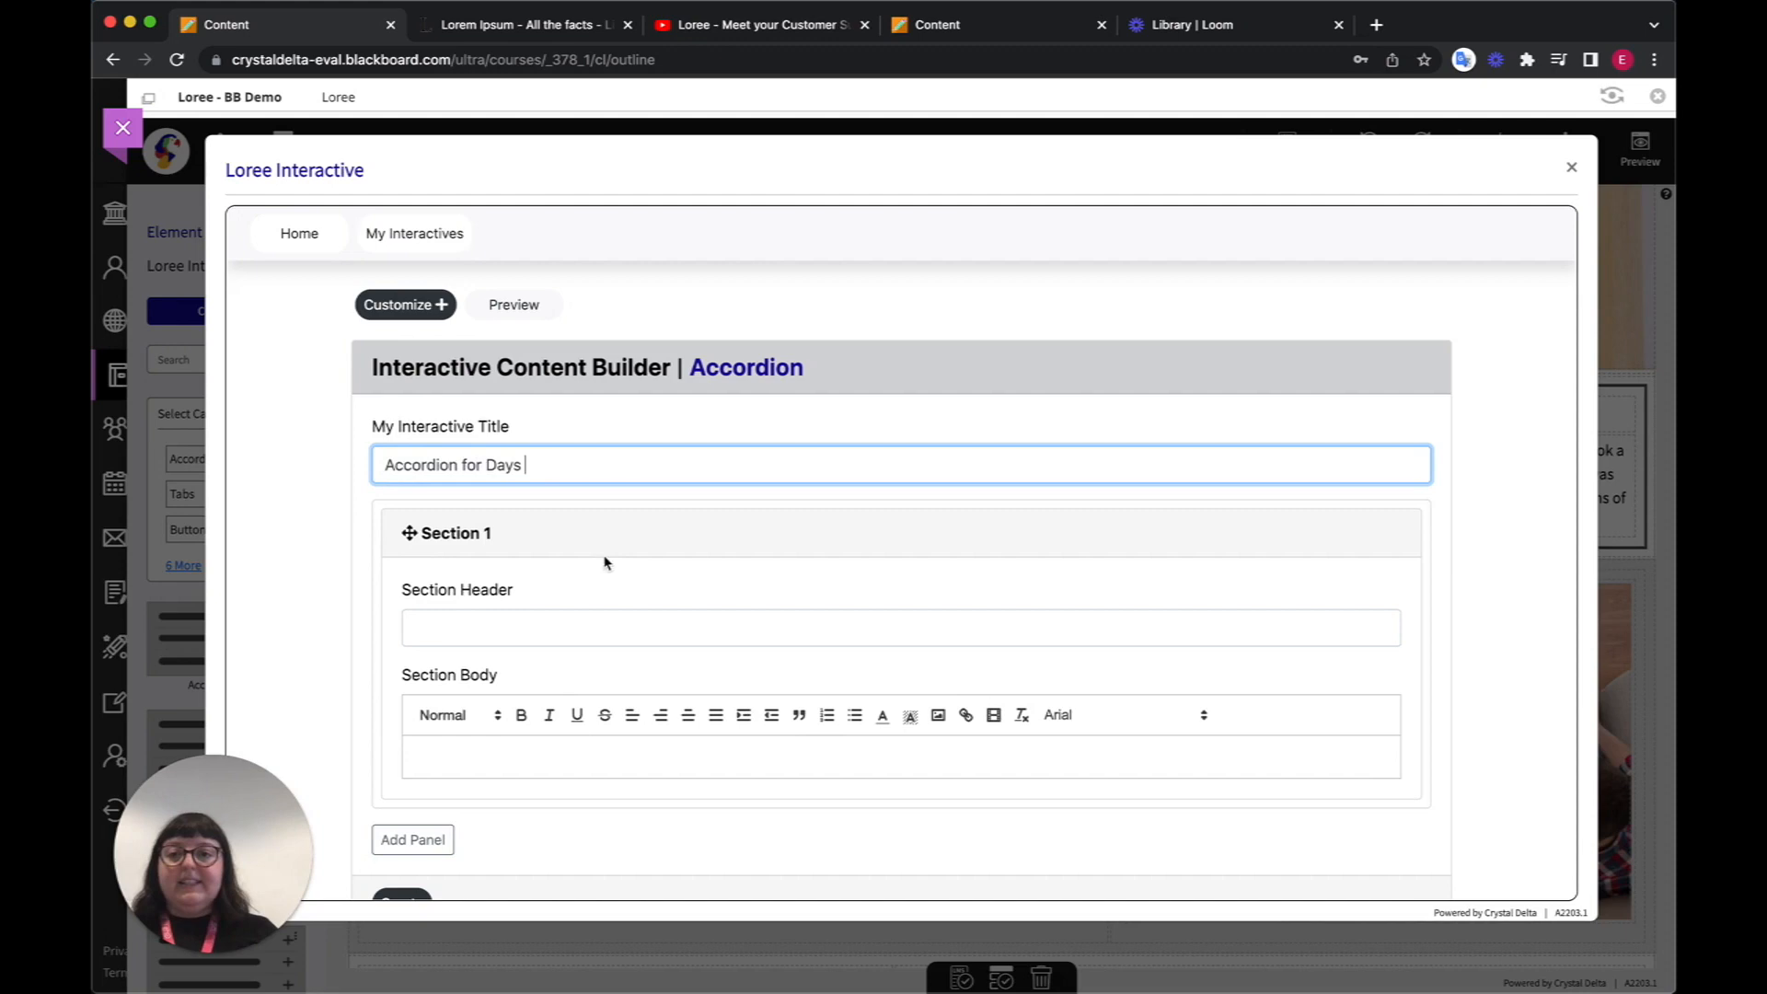
- Head the accordion's first section "Italy" and fill its body with the "What is Lorem Ipsum?" paragraph copied from lipsum.com
{"action": "left_click", "coordinate": [511, 624]}
{"action": "type", "text": "Italy"}
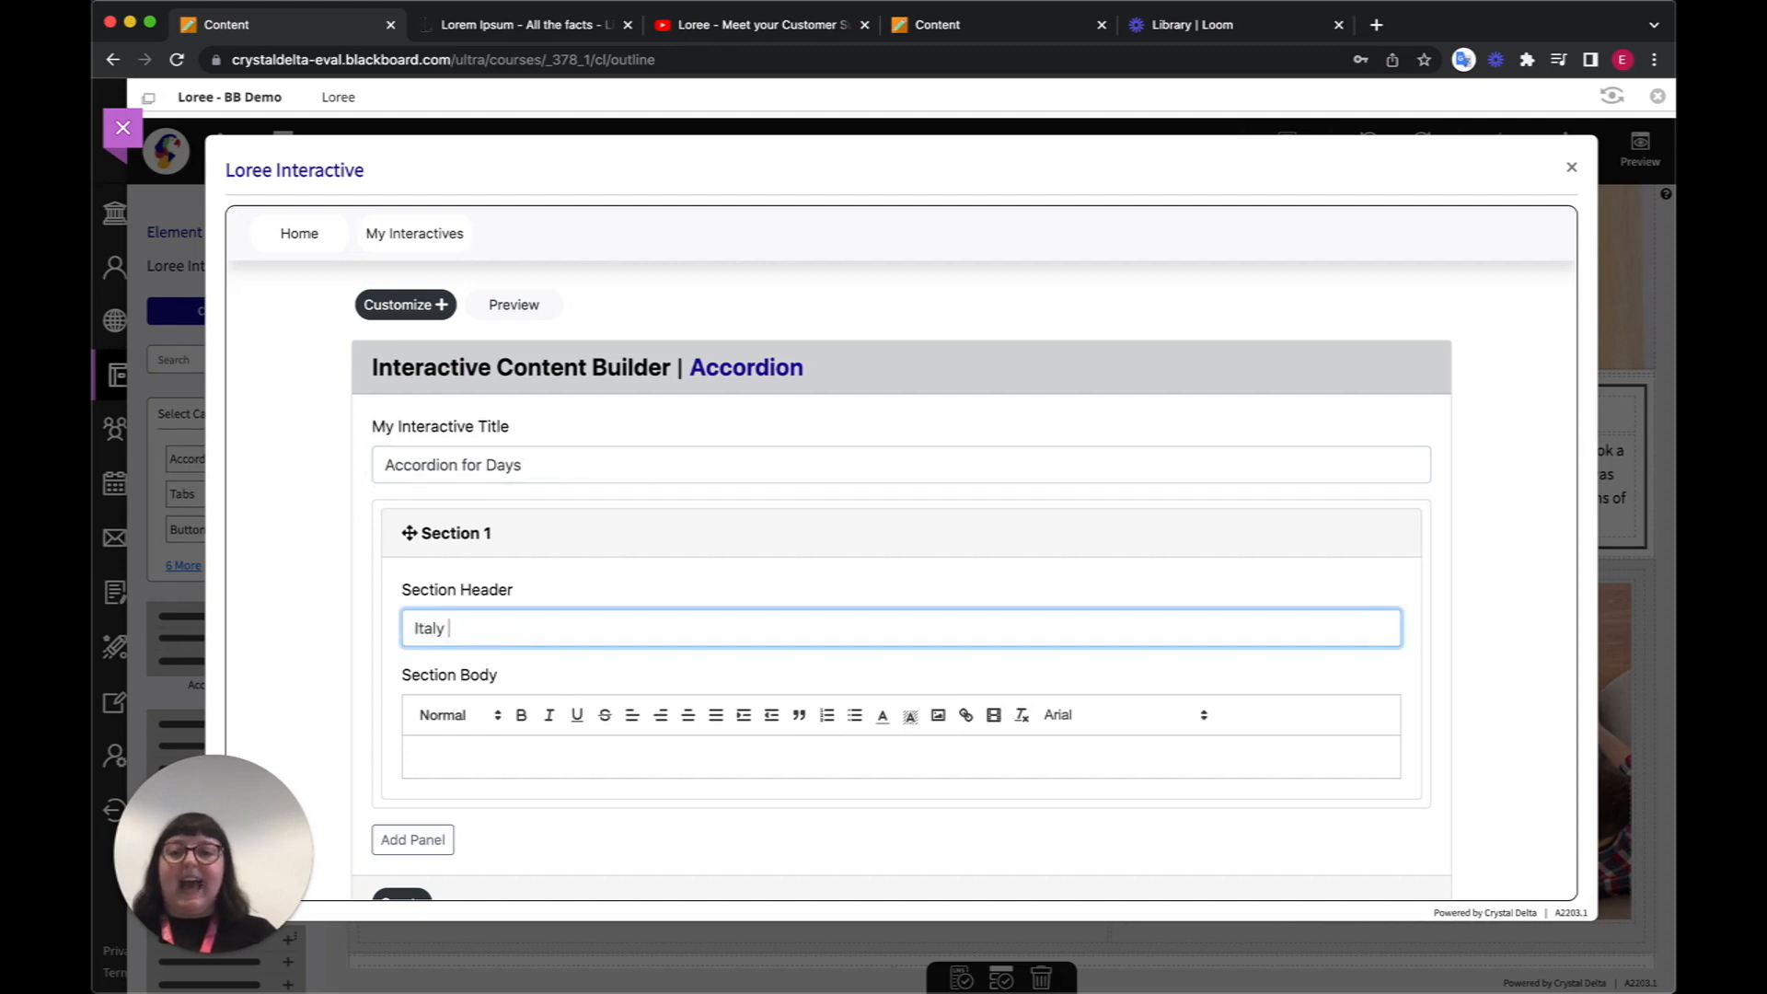
{"action": "left_click", "coordinate": [420, 753]}
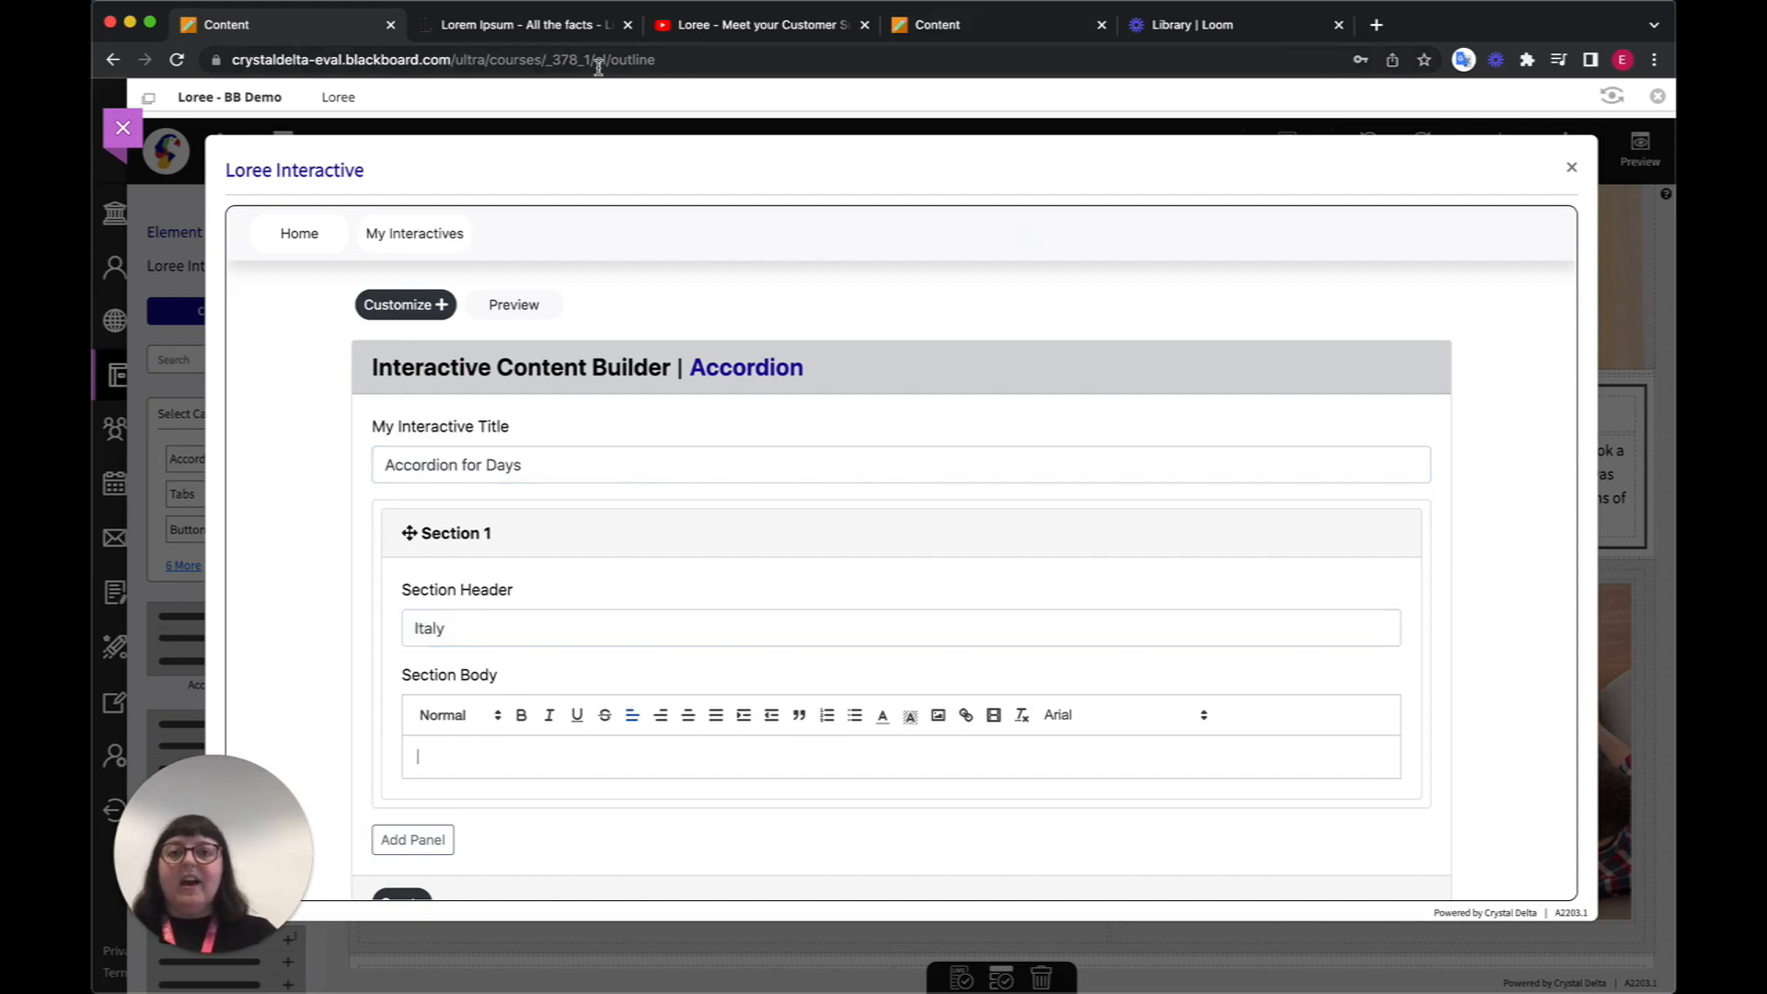
{"action": "left_click", "coordinate": [528, 23]}
{"action": "triple_click", "coordinate": [582, 639]}
{"action": "key", "text": "super+c"}
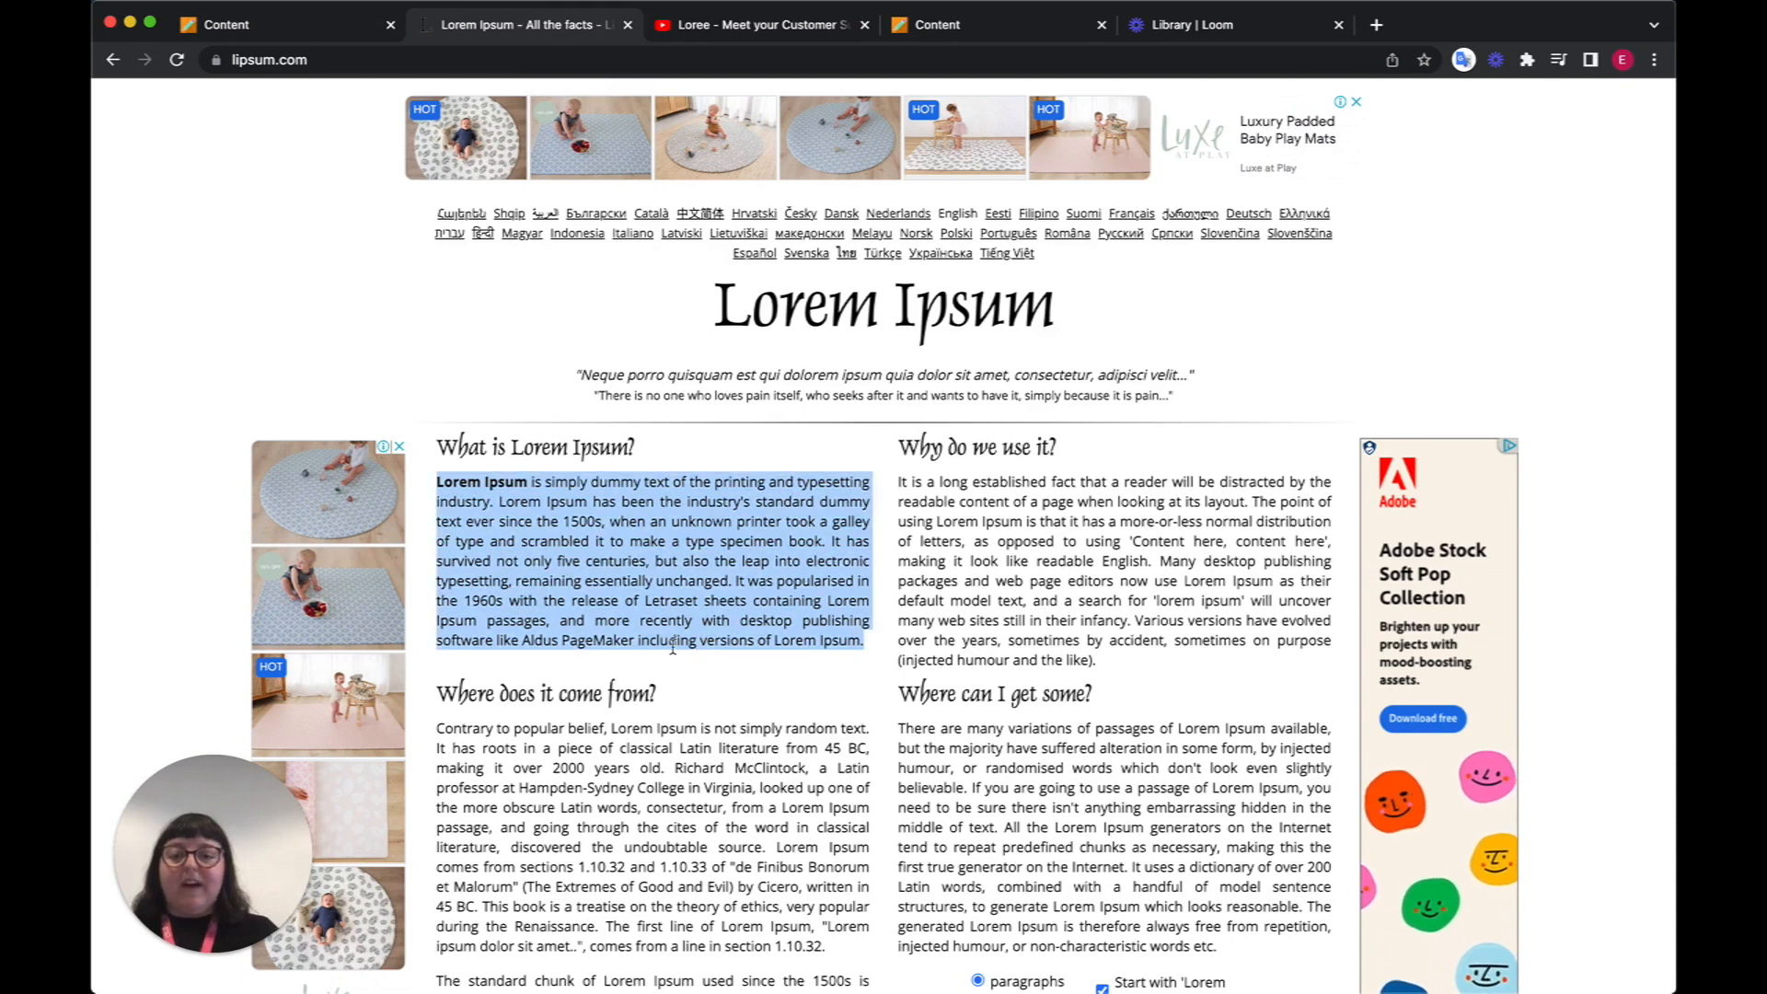
{"action": "left_click", "coordinate": [311, 29]}
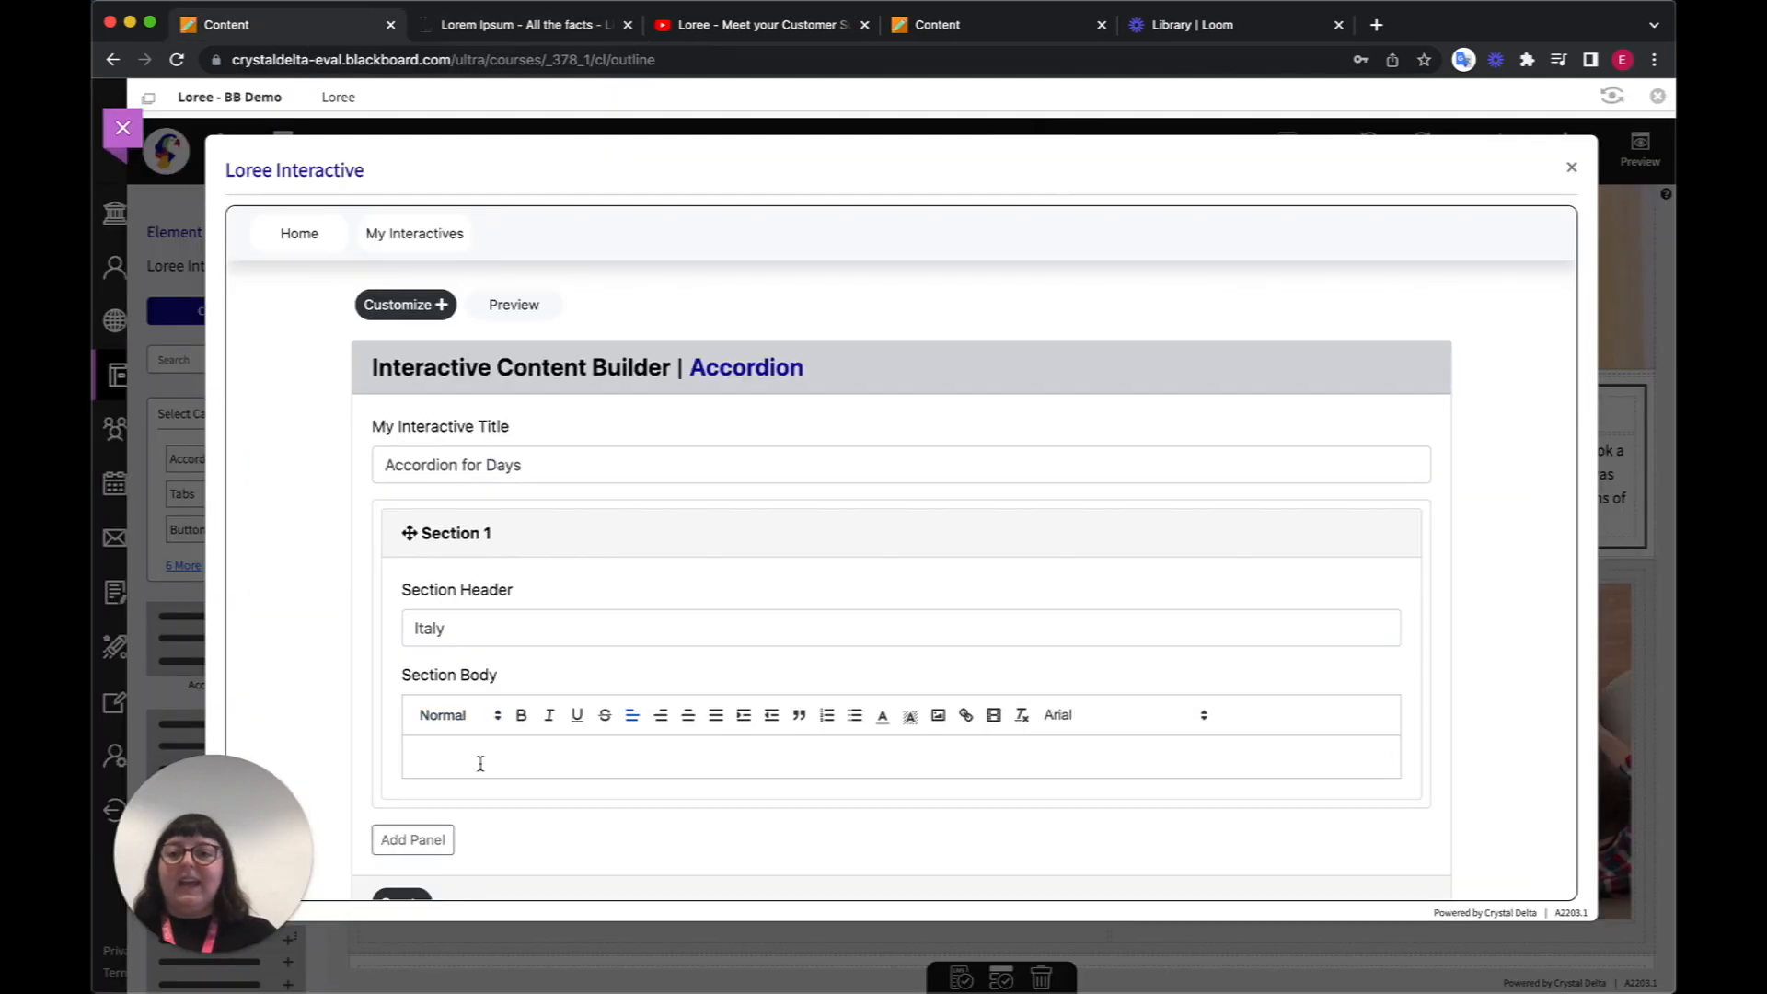
{"action": "key", "text": "super+v"}
- Add a second accordion panel headed "Malta" with the copied Lorem Ipsum paragraph as its body
{"action": "scroll", "coordinate": [635, 732], "scroll_direction": "down", "scroll_amount": 2}
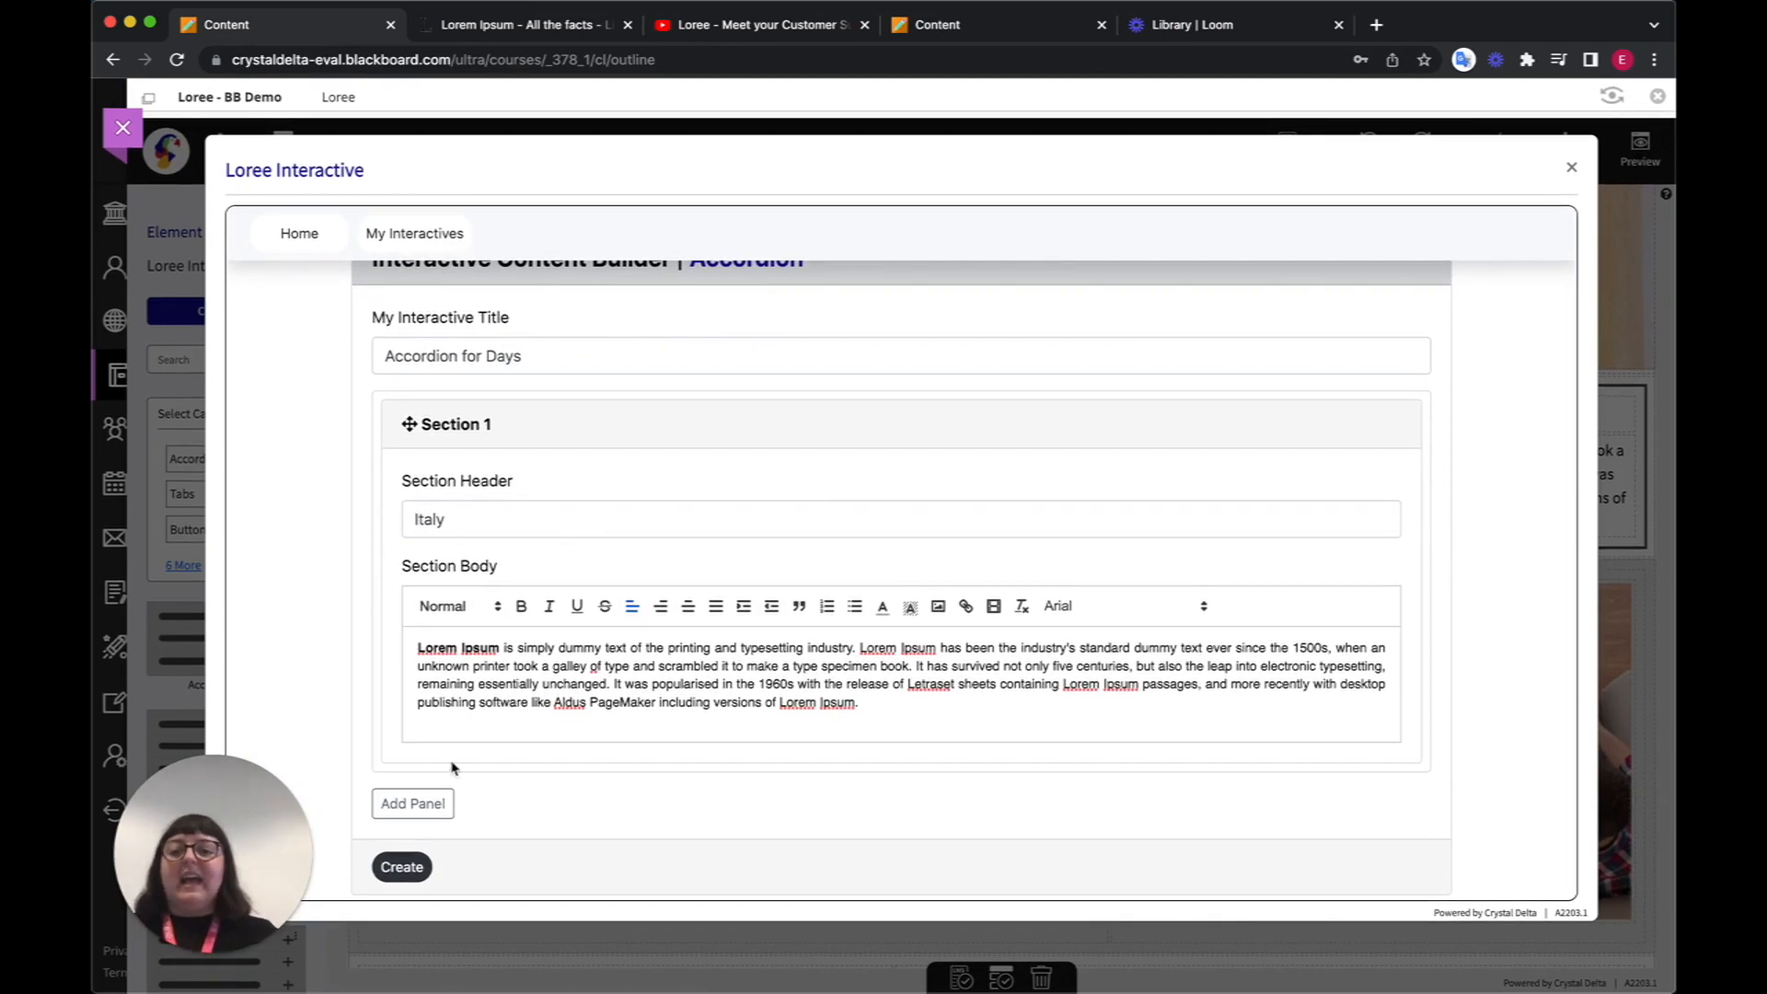
{"action": "left_click", "coordinate": [412, 806]}
{"action": "scroll", "coordinate": [632, 774], "scroll_direction": "down", "scroll_amount": 3}
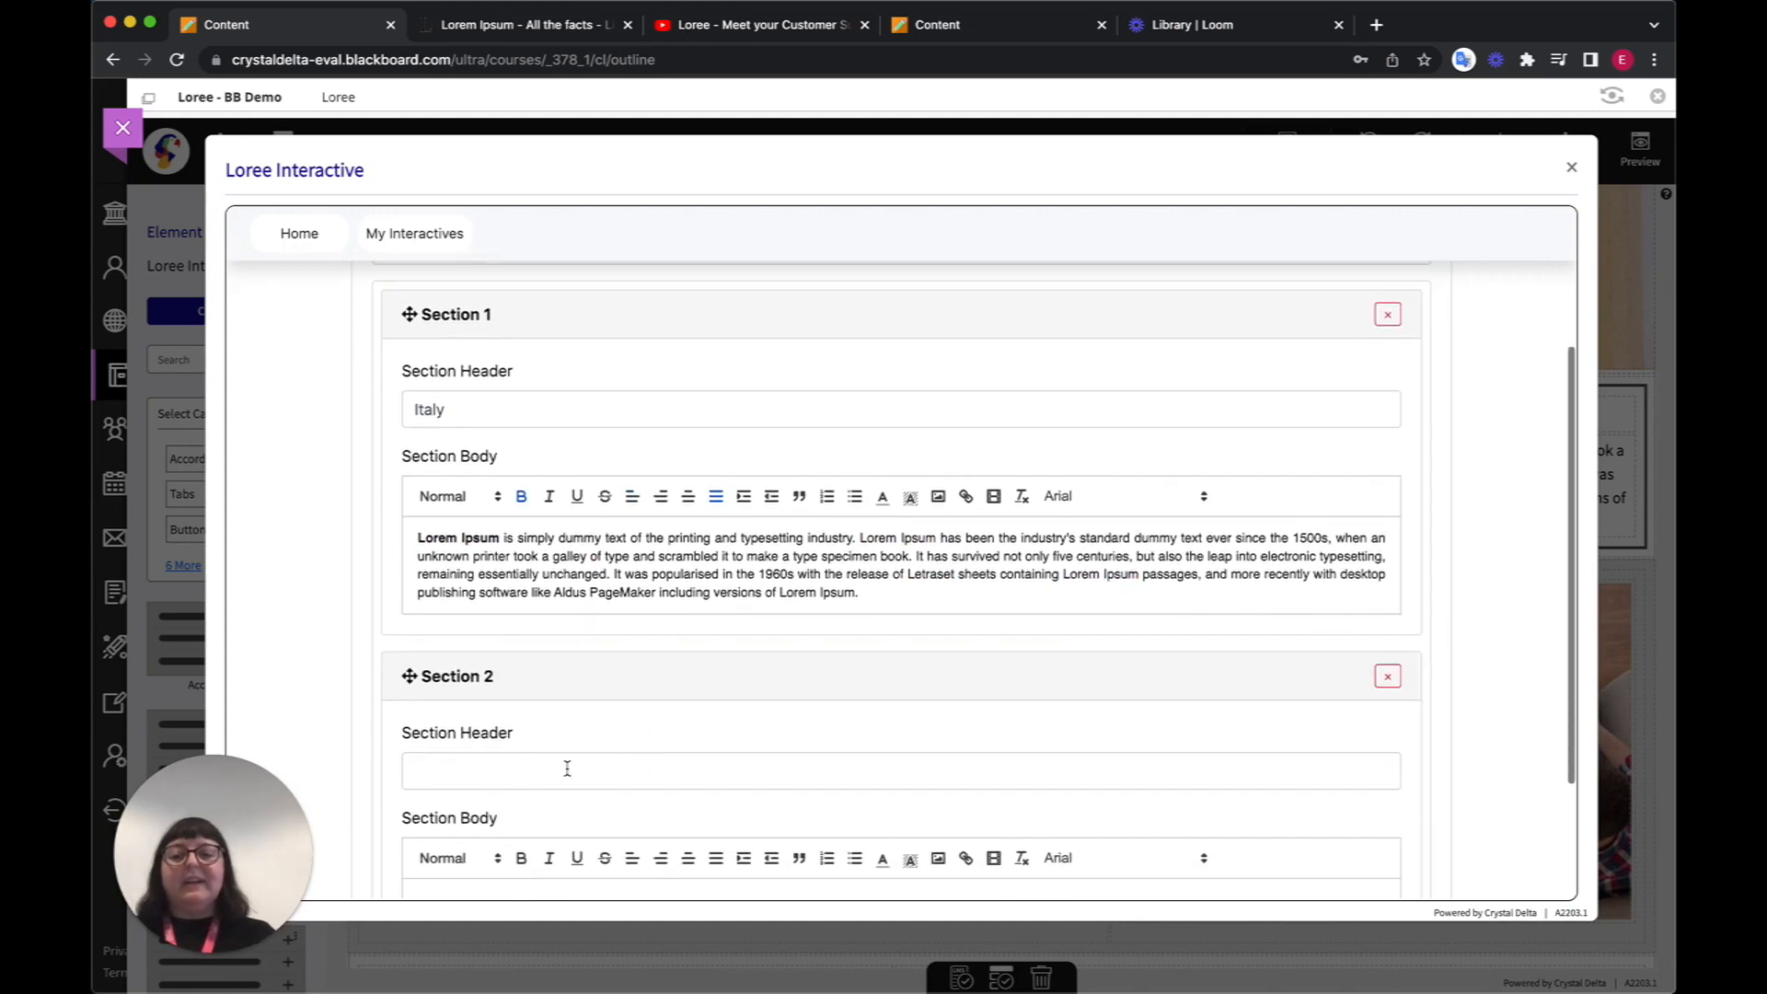
{"action": "left_click", "coordinate": [567, 769]}
{"action": "type", "text": "Malta"}
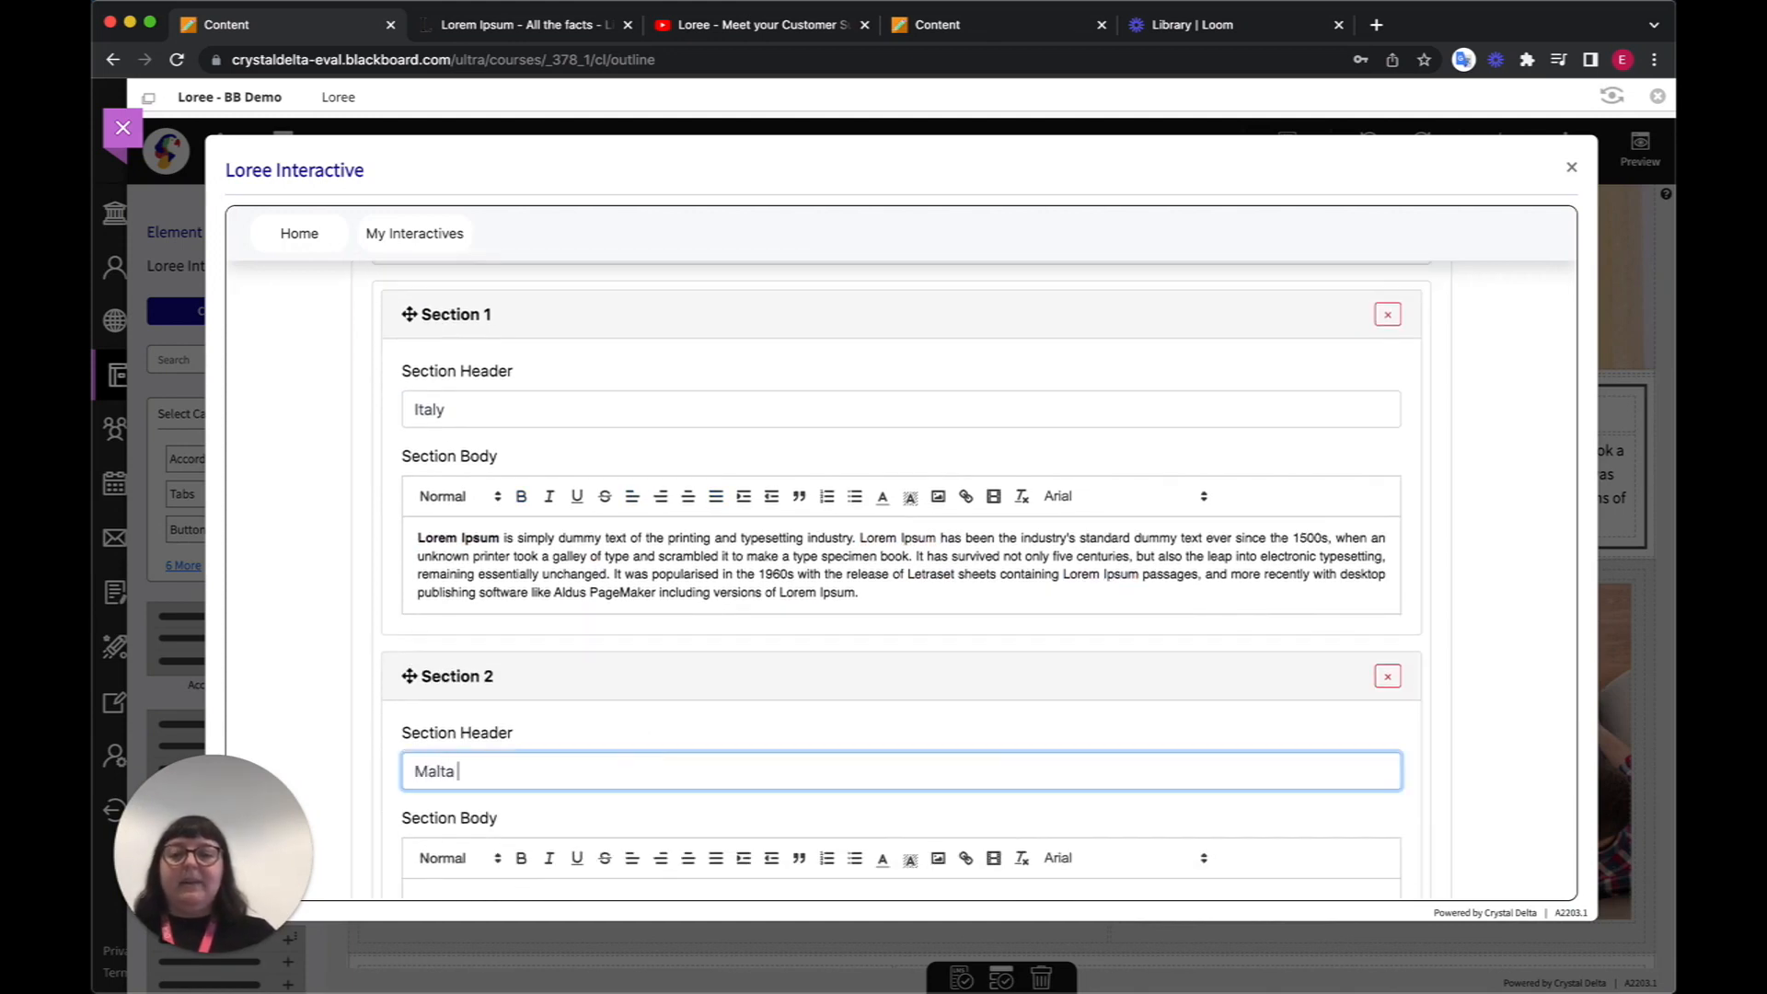
{"action": "scroll", "coordinate": [714, 777], "scroll_direction": "down", "scroll_amount": 2}
{"action": "left_click", "coordinate": [554, 702]}
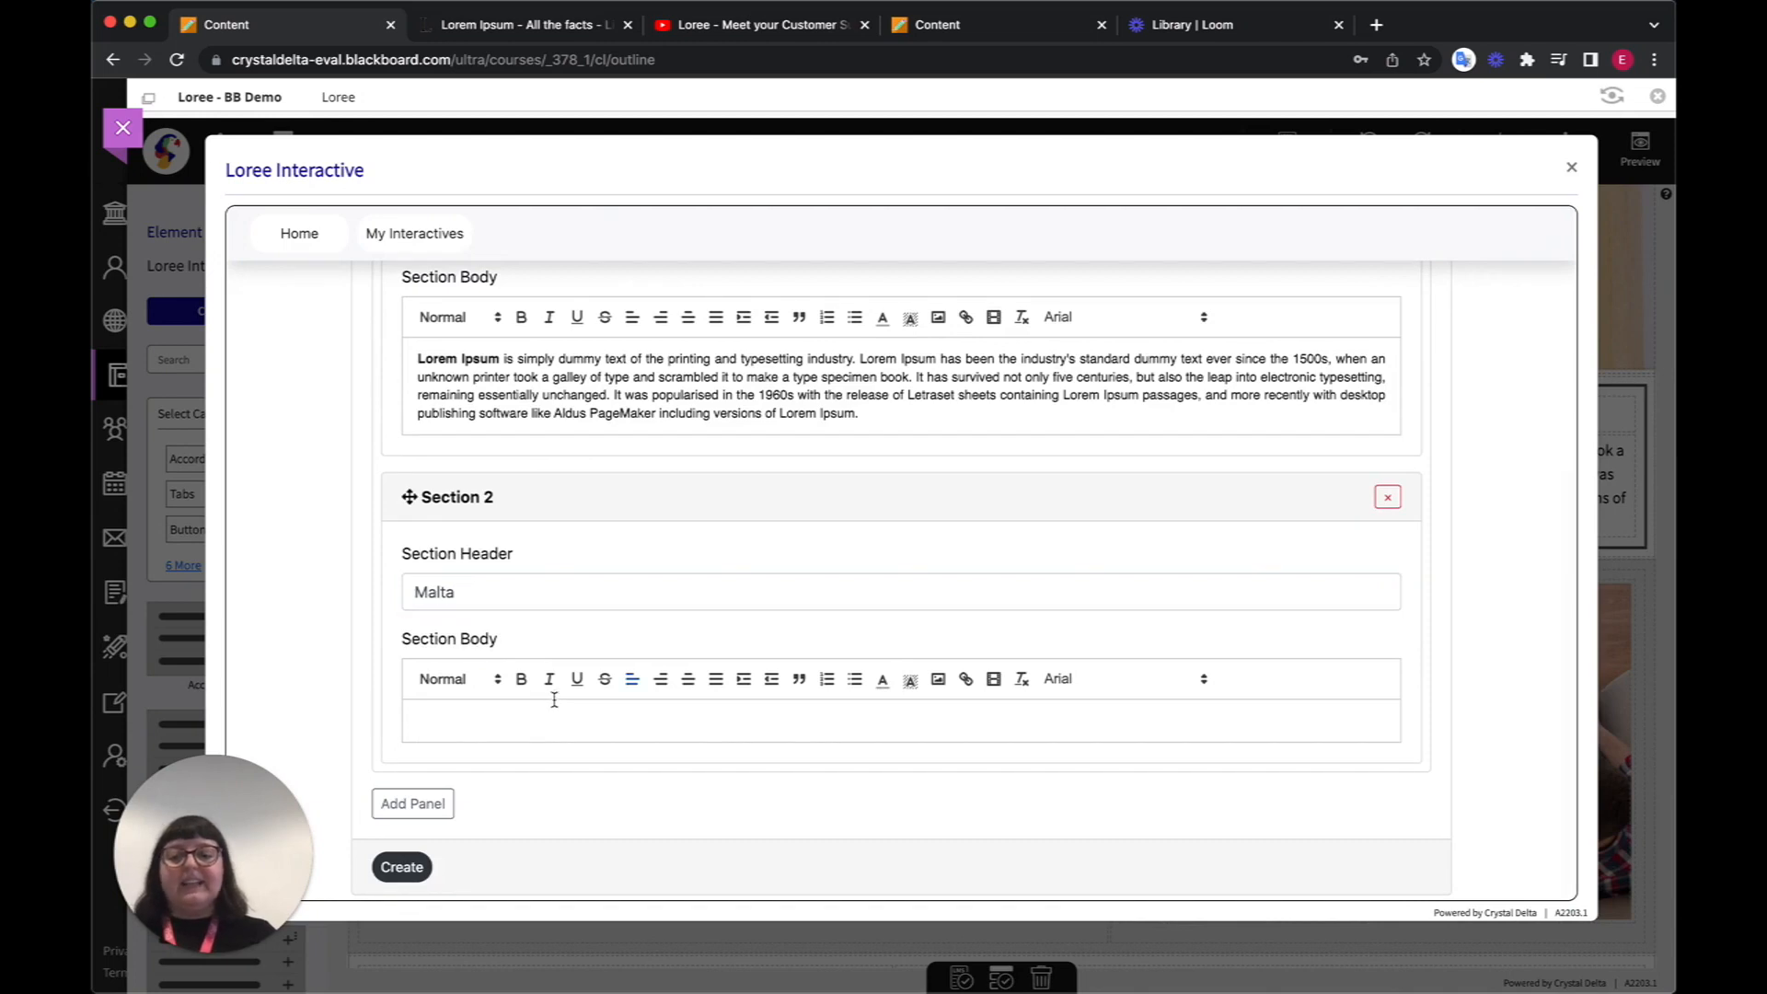
{"action": "key", "text": "super+v"}
- Add a third accordion panel headed "Romania" with the copied Lorem Ipsum paragraph as its body
{"action": "scroll", "coordinate": [554, 700], "scroll_direction": "down", "scroll_amount": 1}
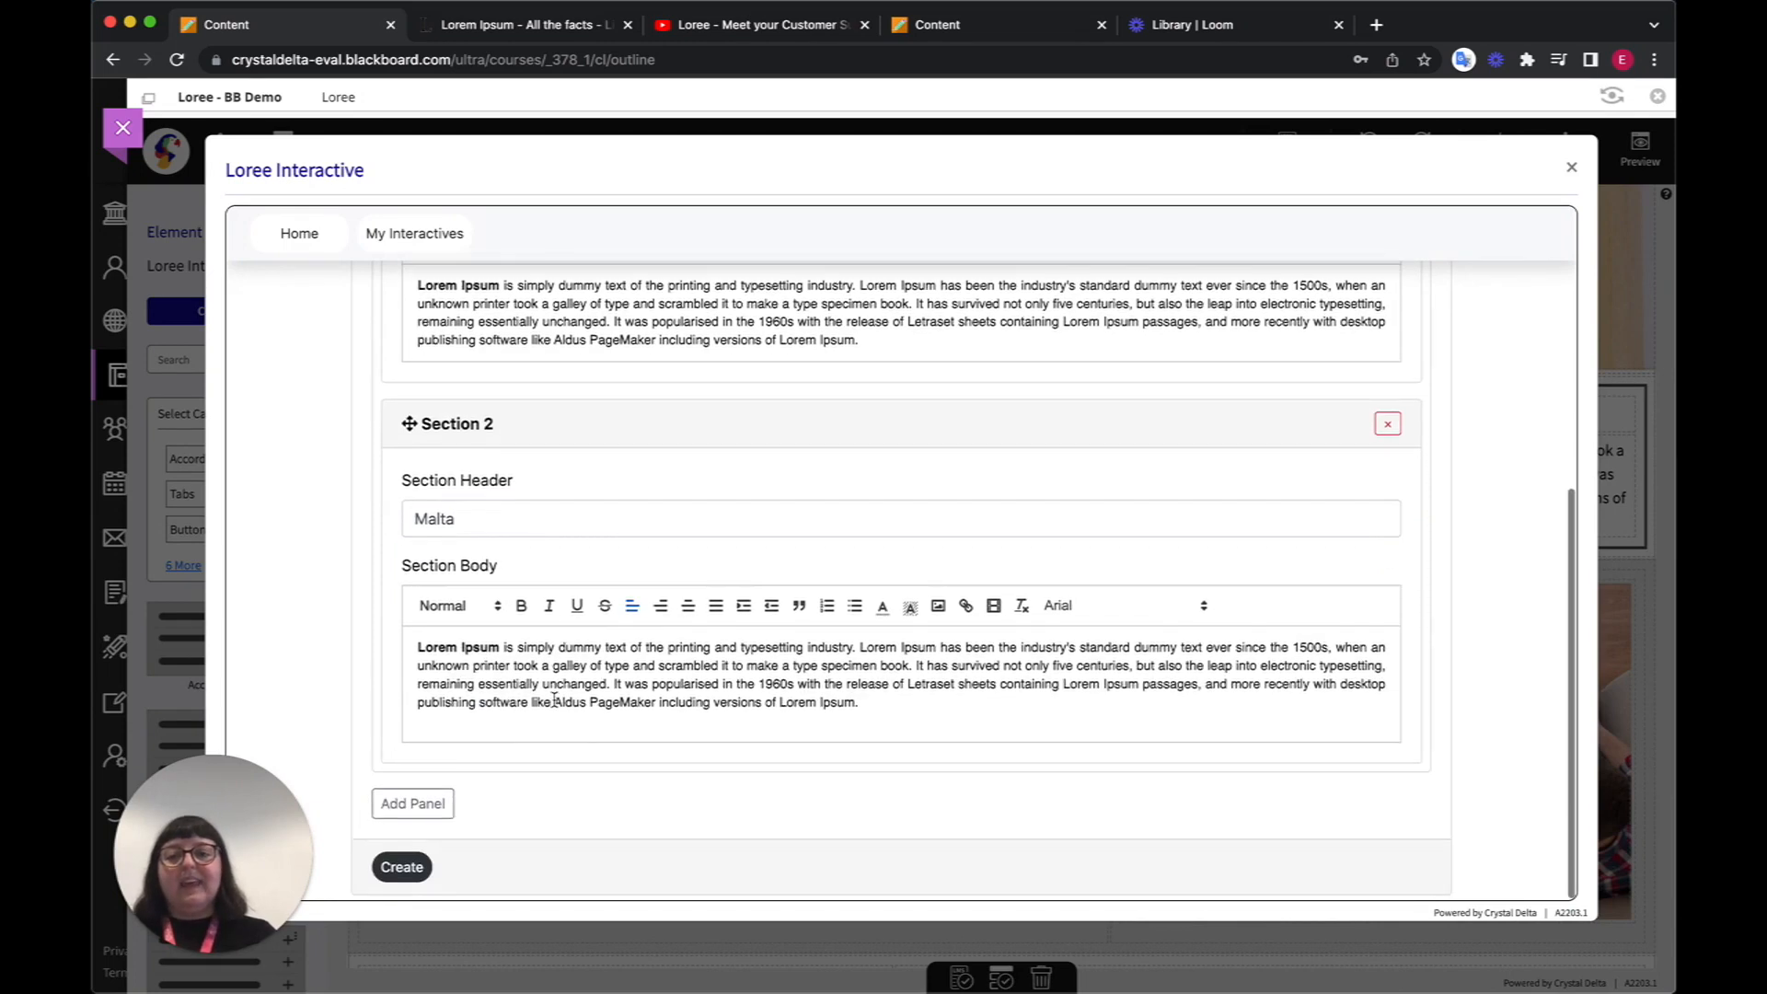
{"action": "left_click", "coordinate": [413, 804]}
{"action": "scroll", "coordinate": [564, 679], "scroll_direction": "down", "scroll_amount": 3}
{"action": "left_click", "coordinate": [525, 596]}
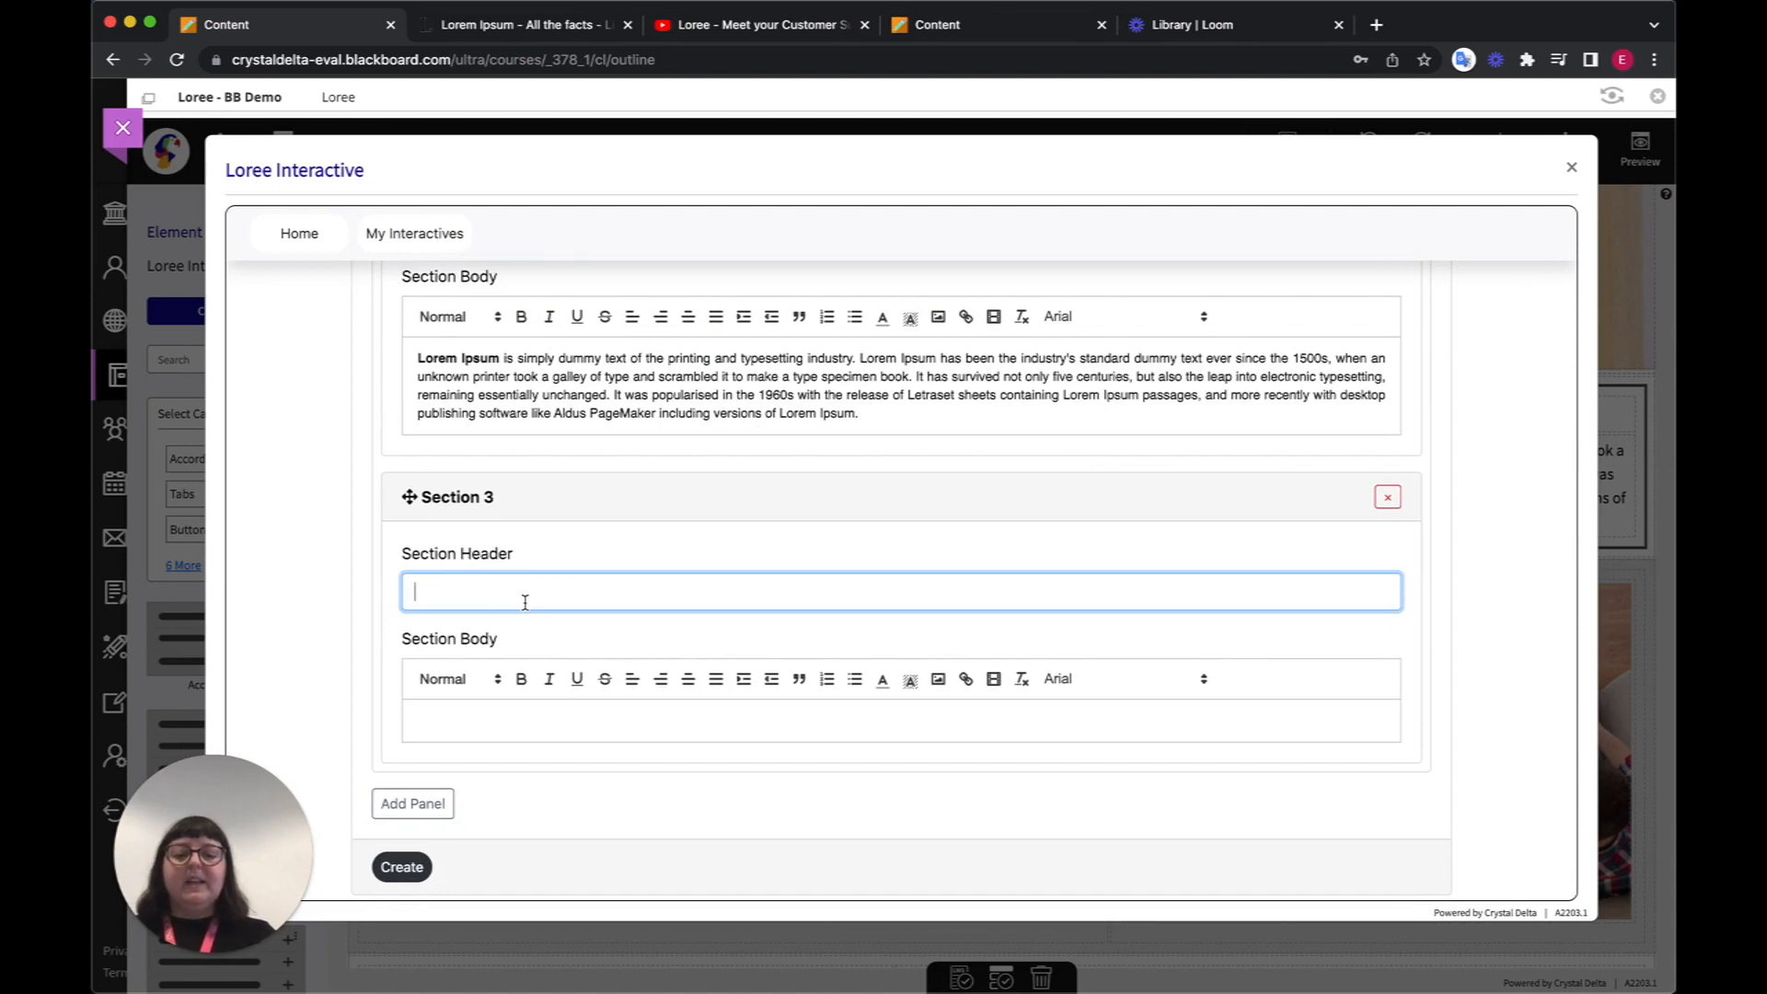
{"action": "type", "text": "Romania"}
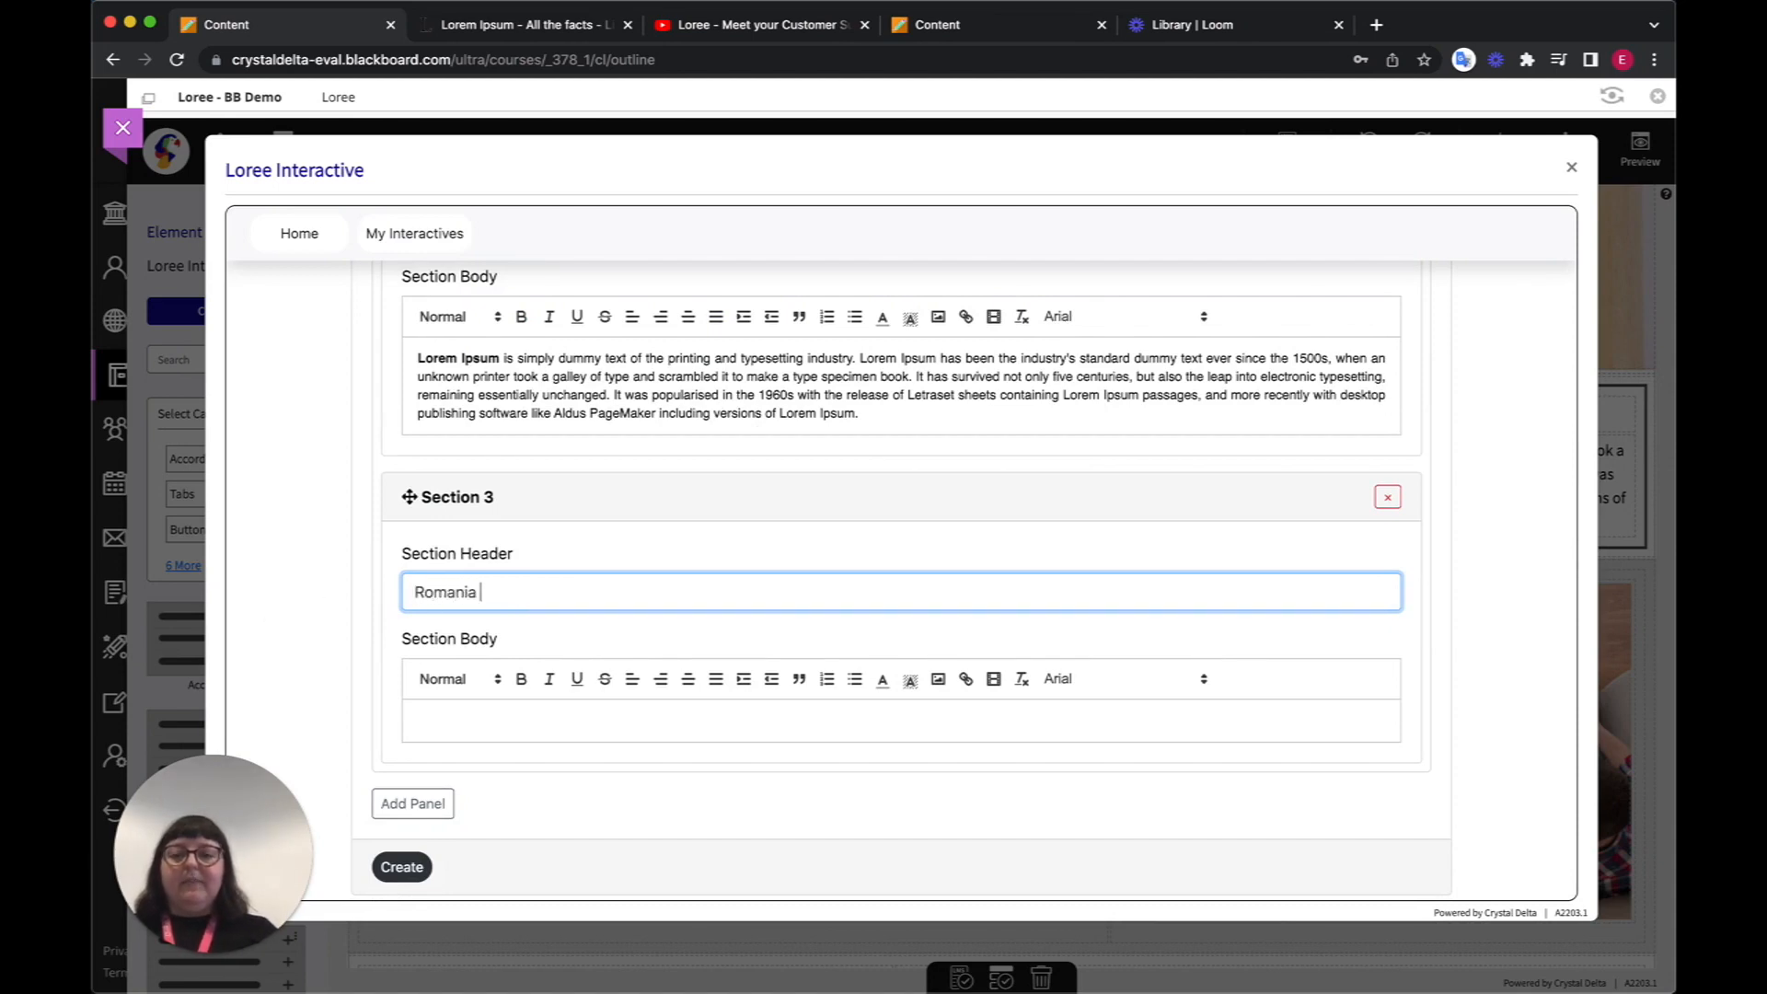
{"action": "left_click", "coordinate": [411, 727]}
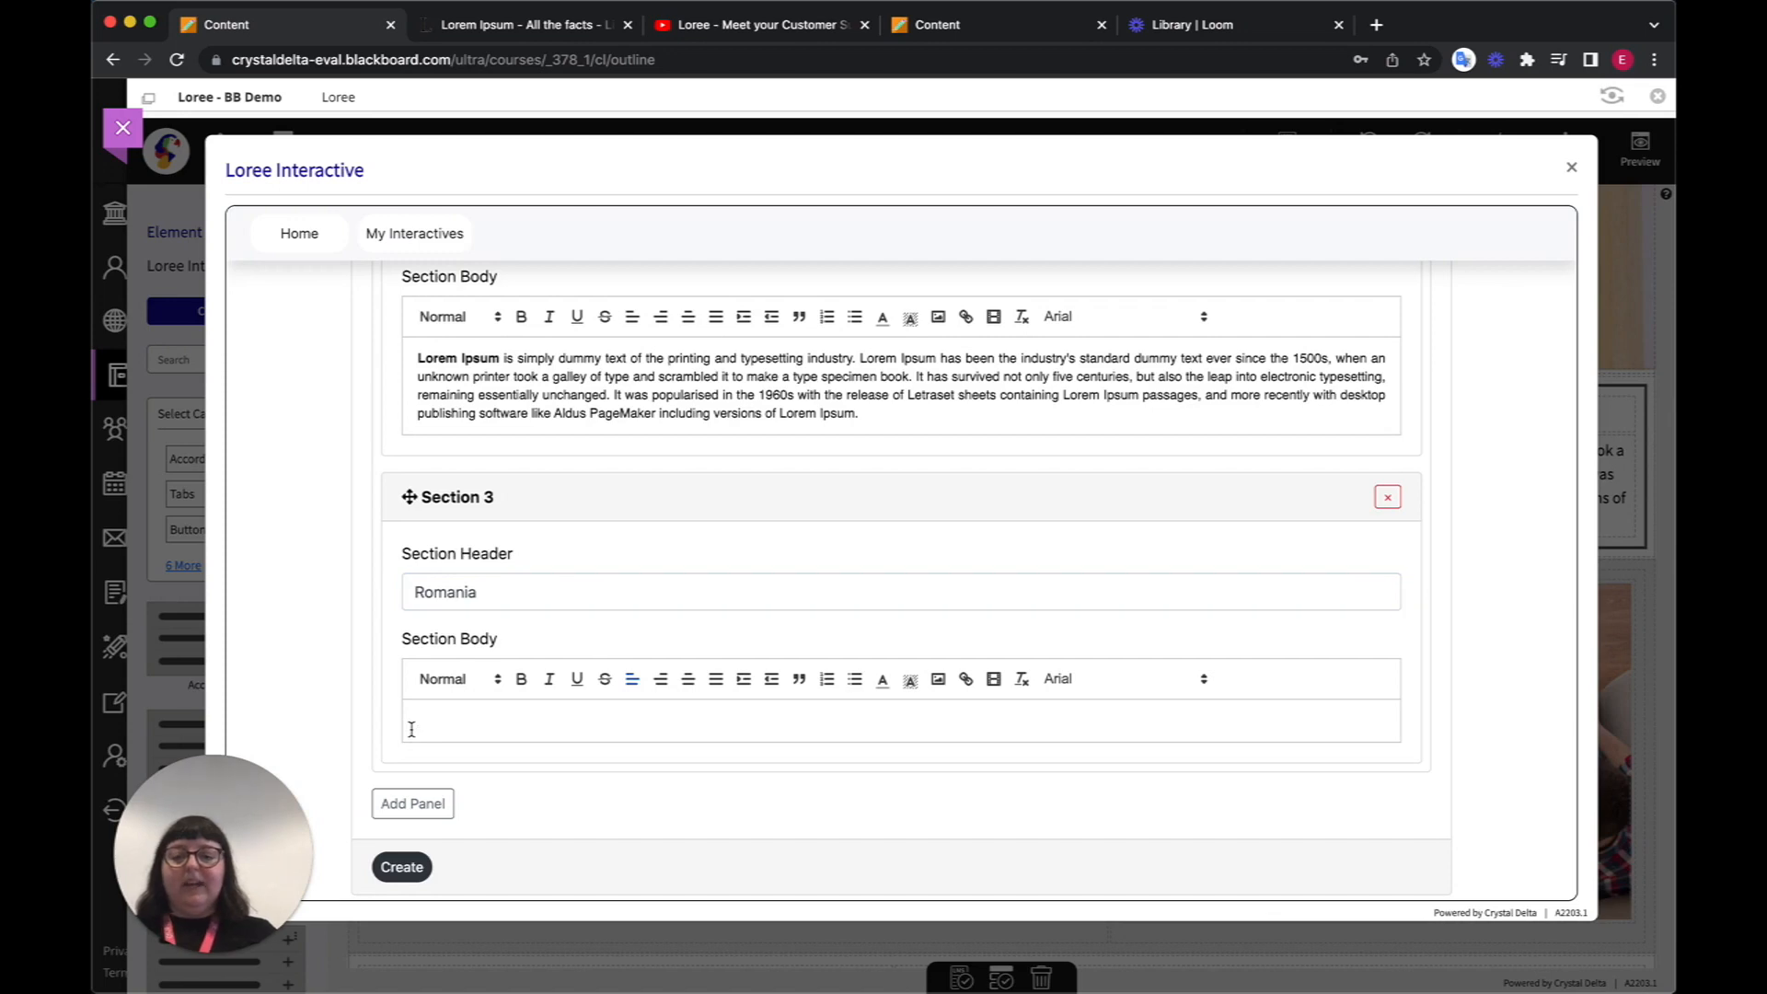
{"action": "key", "text": "super+v"}
- Reorder the accordion sections by moving "Malta" above "Italy"
{"action": "scroll", "coordinate": [970, 623], "scroll_direction": "up", "scroll_amount": 10}
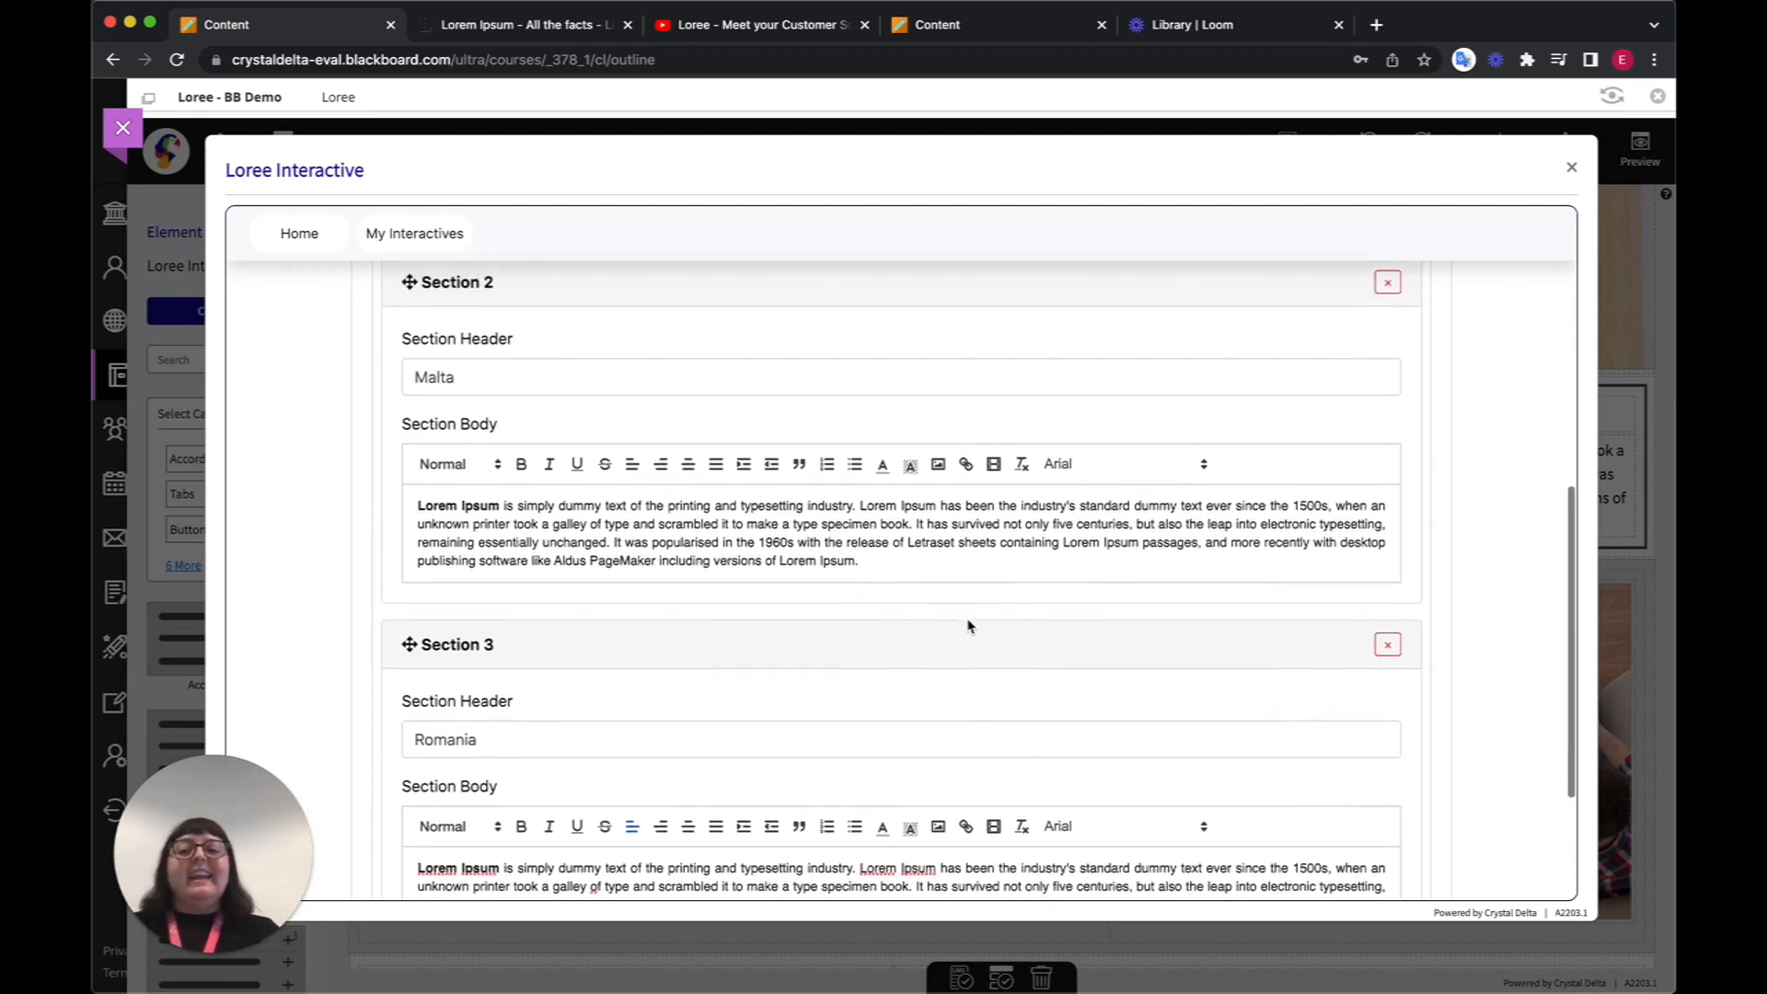
{"action": "scroll", "coordinate": [968, 626], "scroll_direction": "down", "scroll_amount": 2}
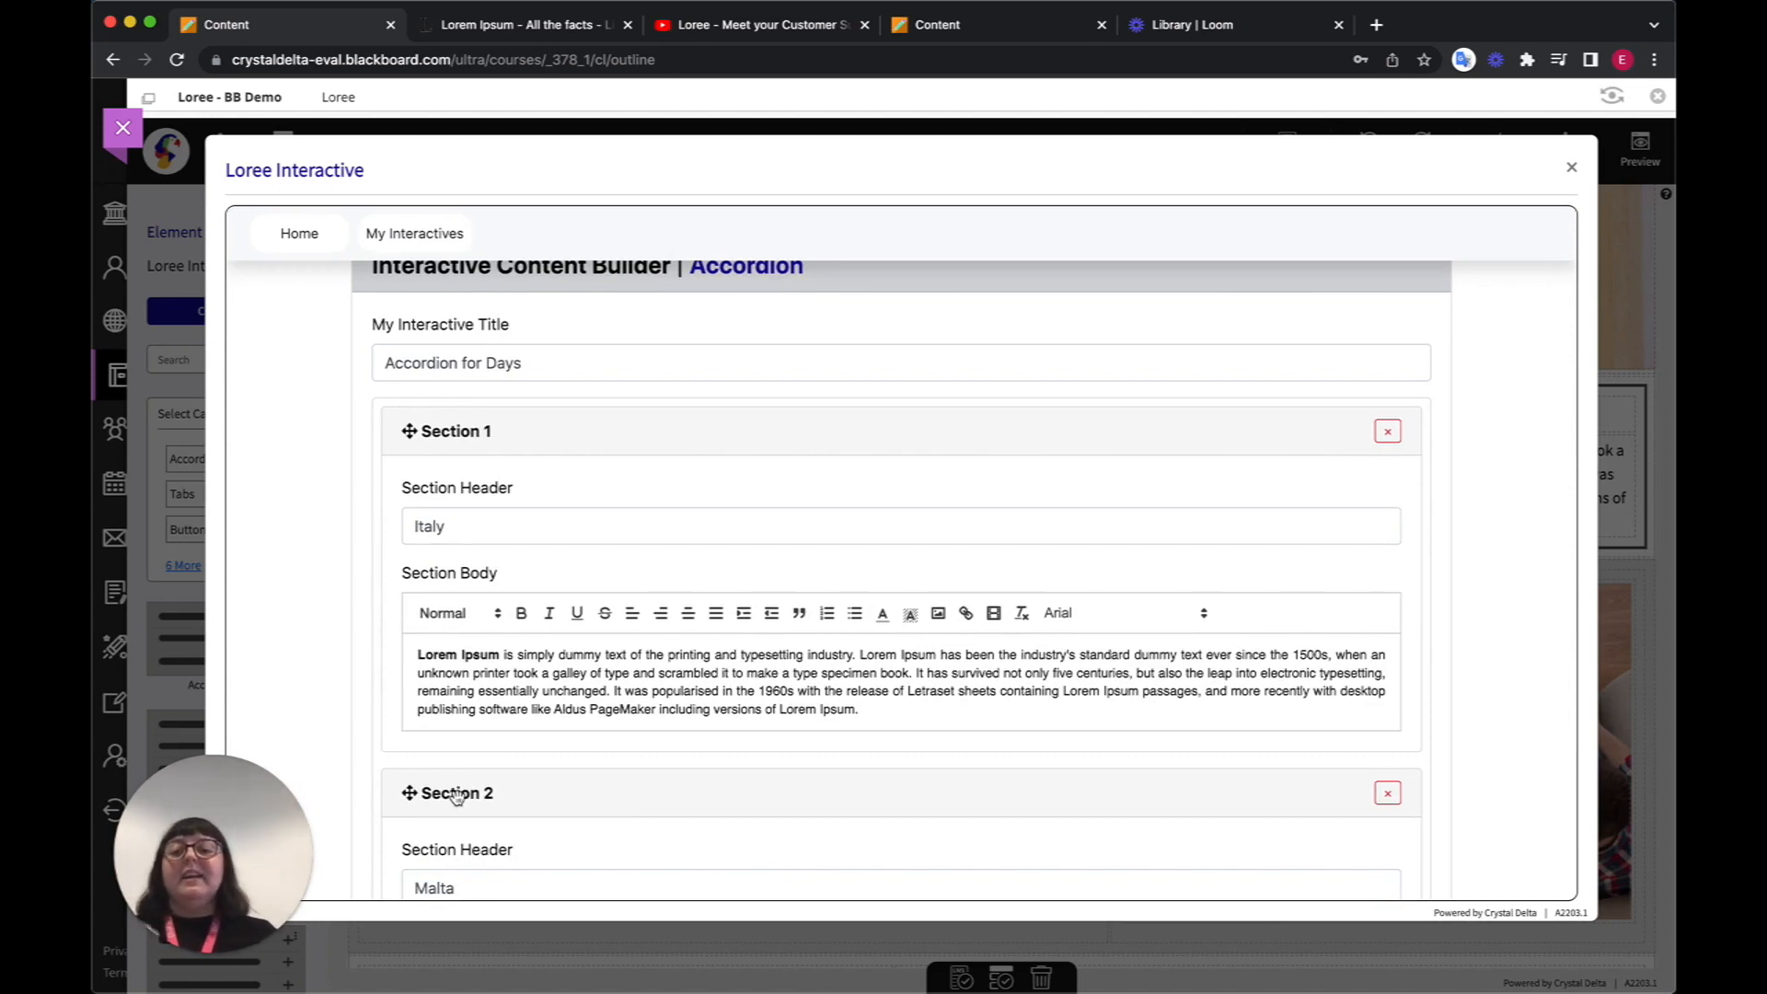
{"action": "left_click_drag", "start_coordinate": [456, 797], "coordinate": [433, 457]}
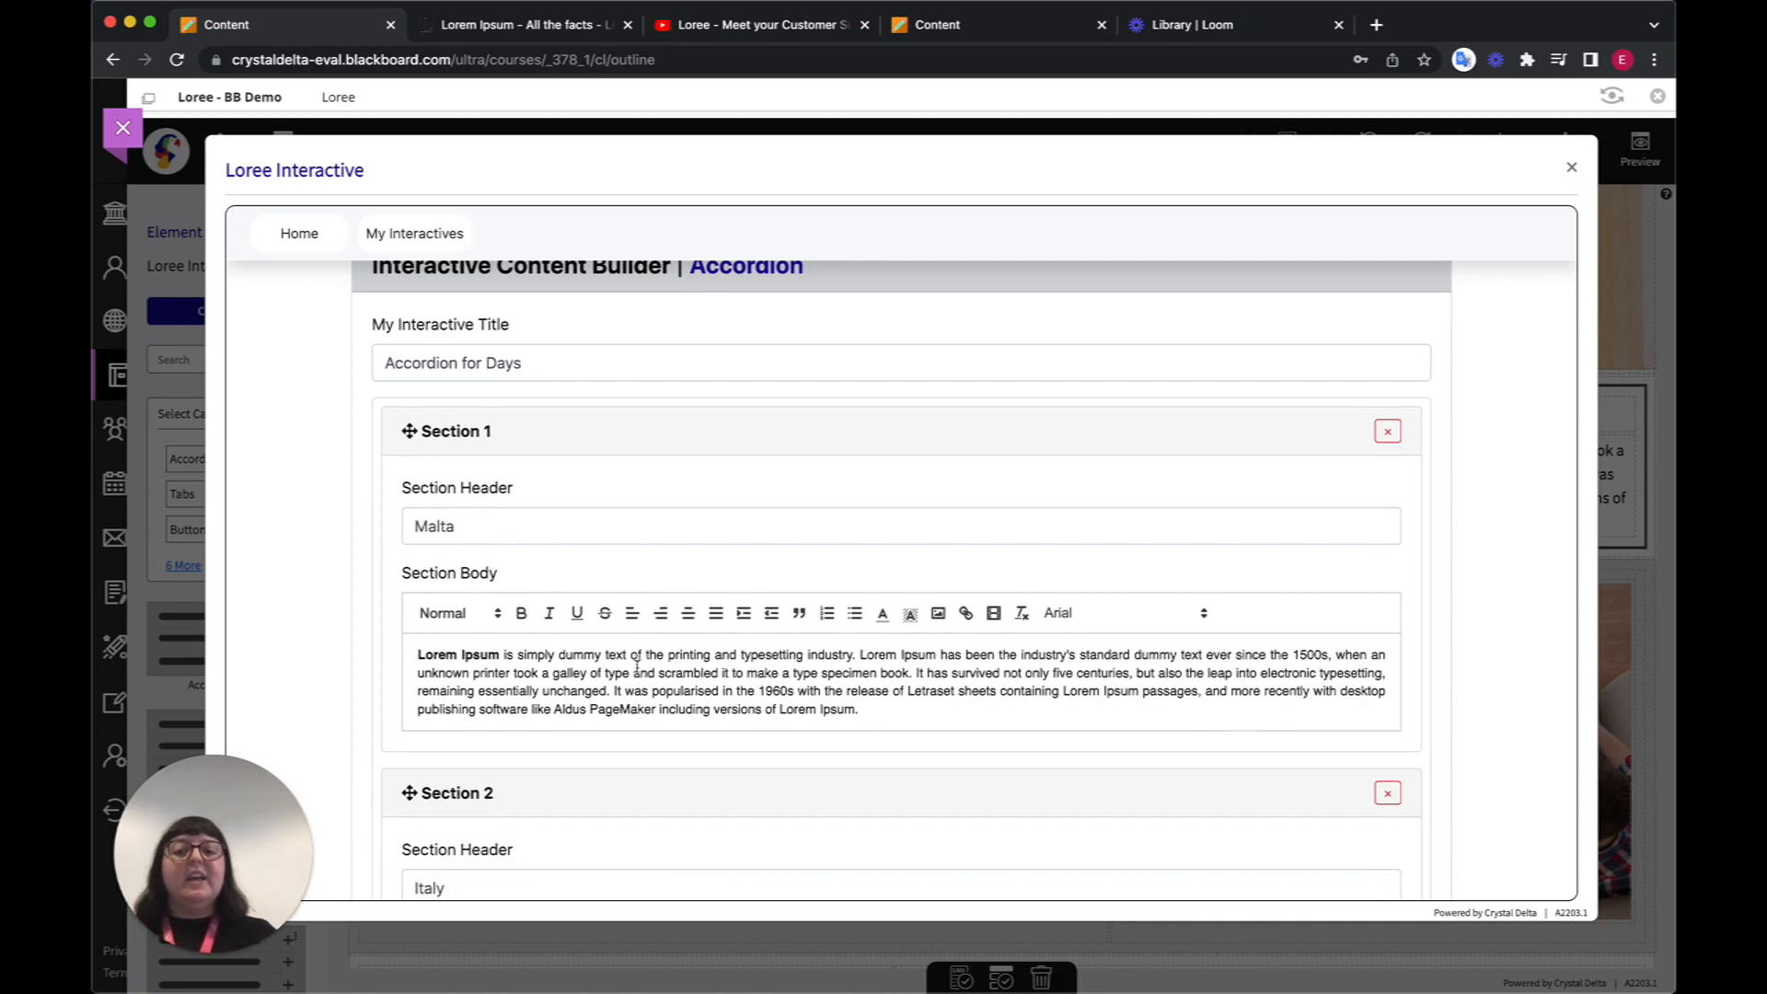
- Highlight the Malta body text from "and scrambled it" to "in the 1960s with" in yellow
{"action": "left_click_drag", "start_coordinate": [635, 670], "coordinate": [830, 693]}
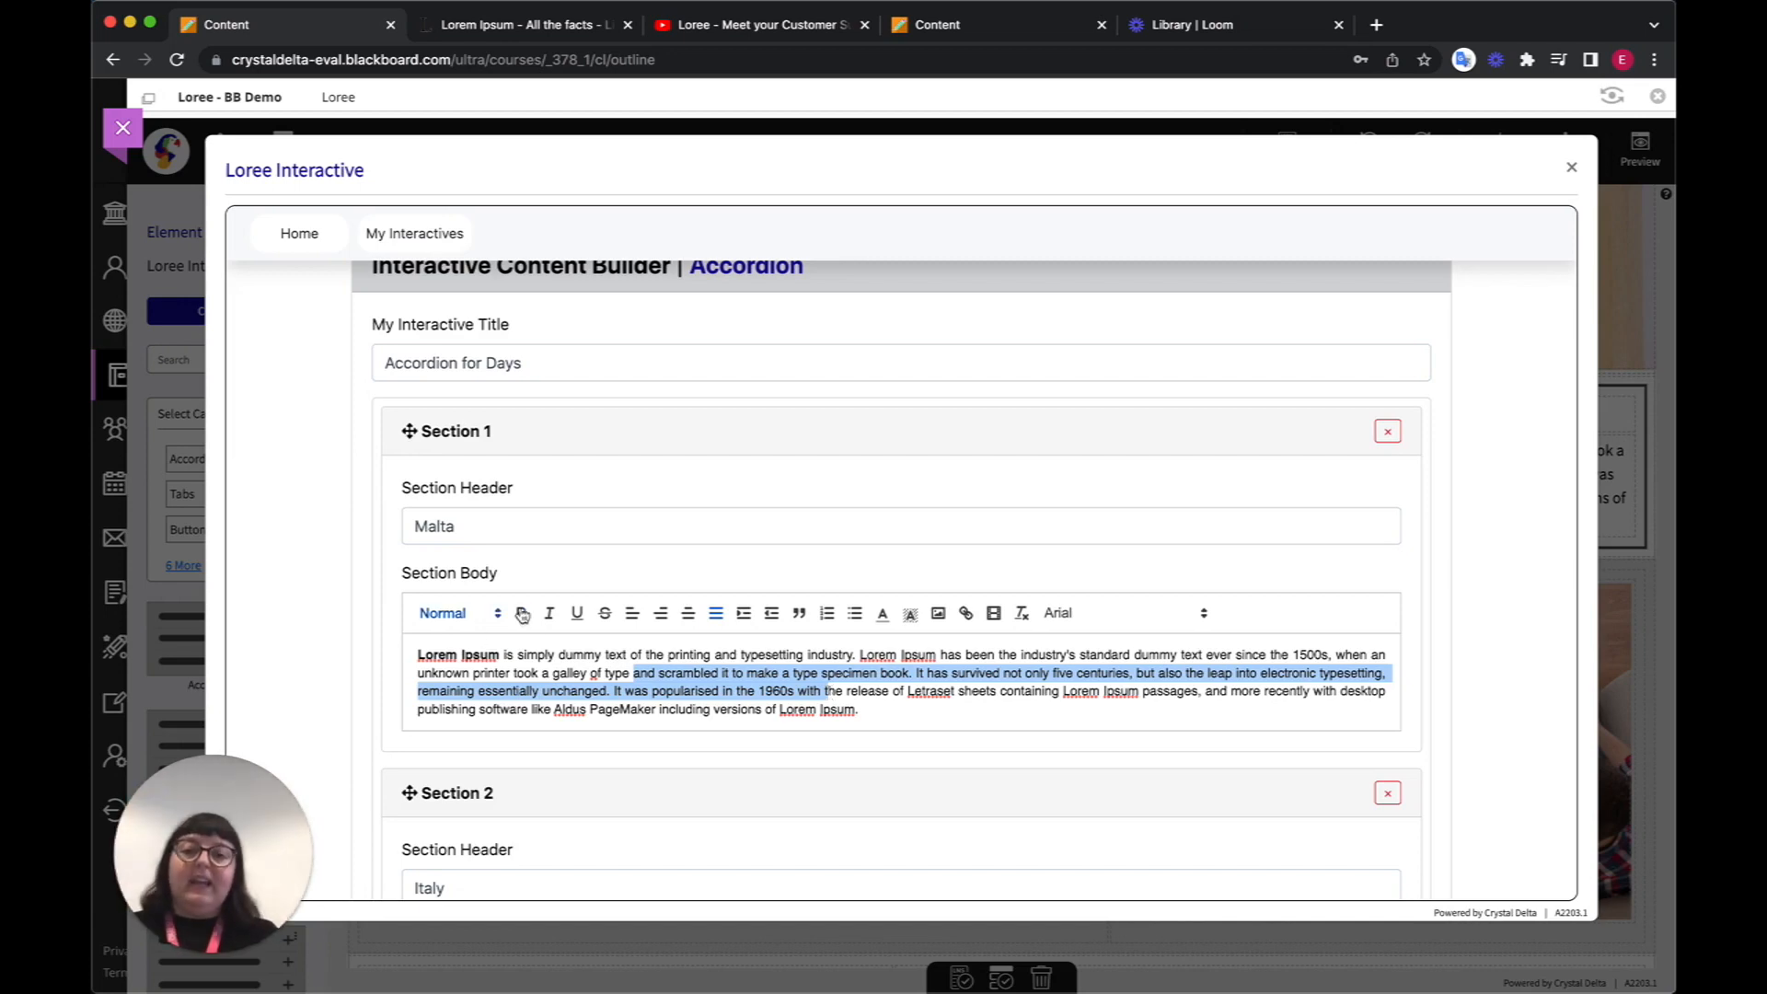
{"action": "left_click", "coordinate": [913, 614]}
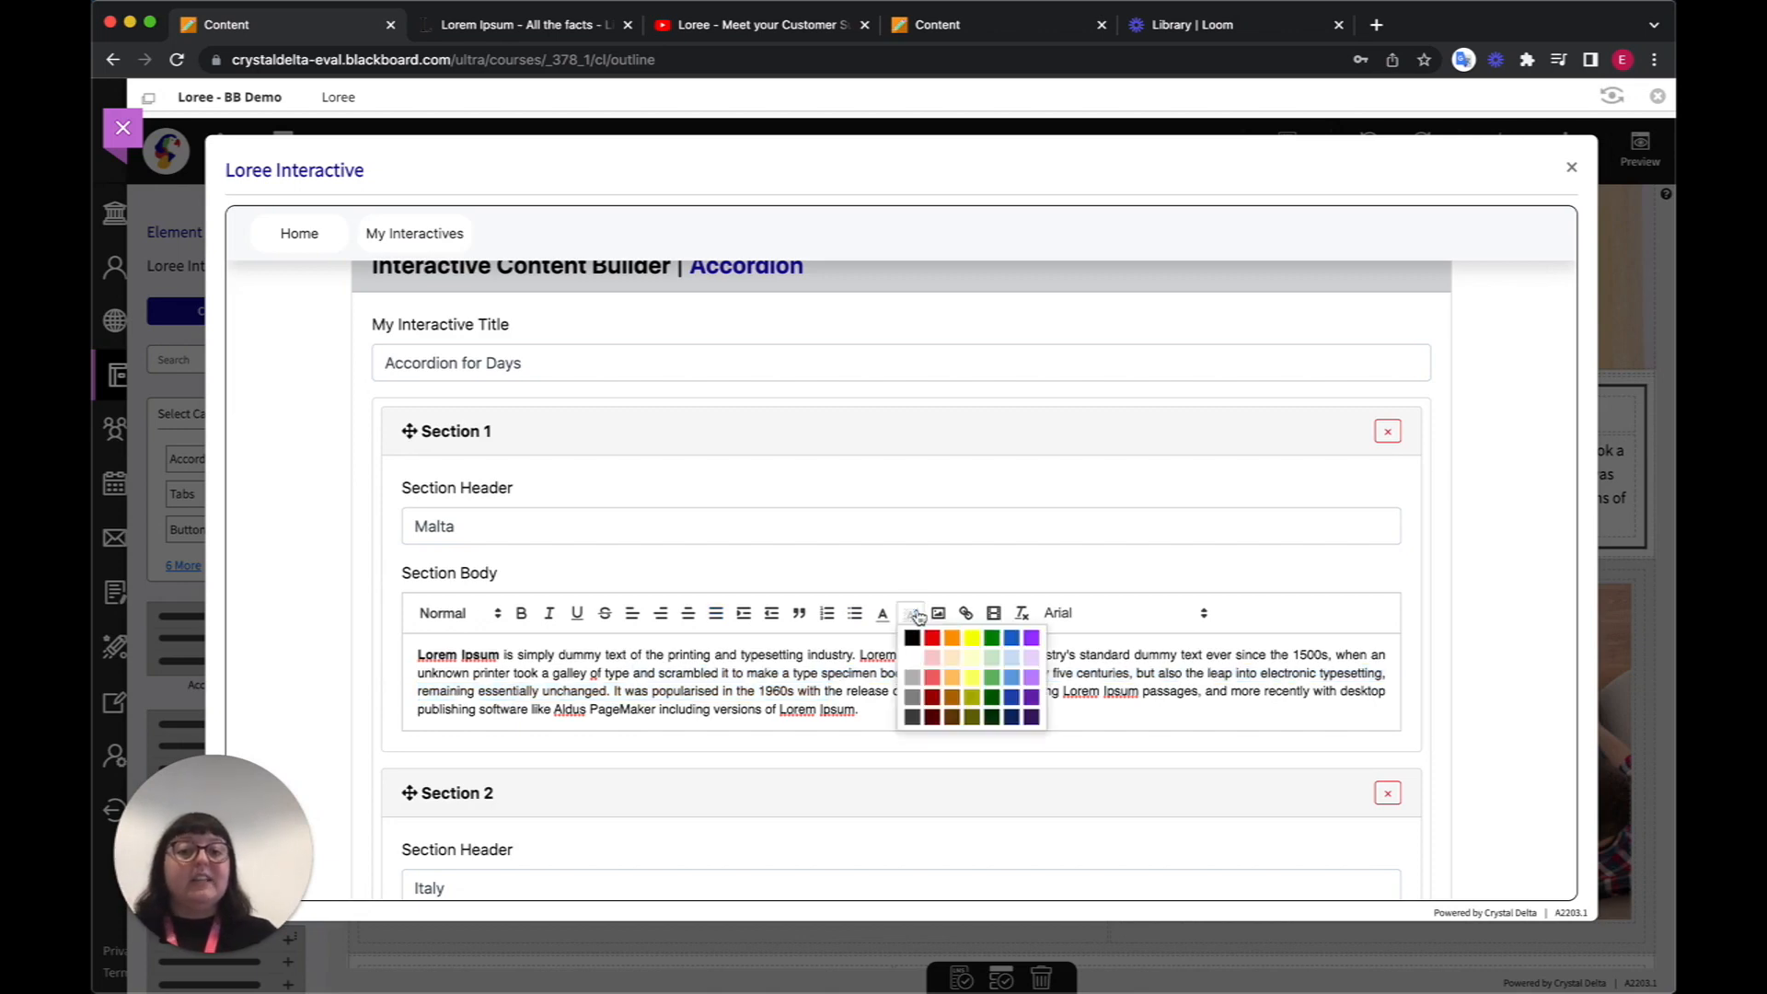
{"action": "left_click", "coordinate": [991, 657]}
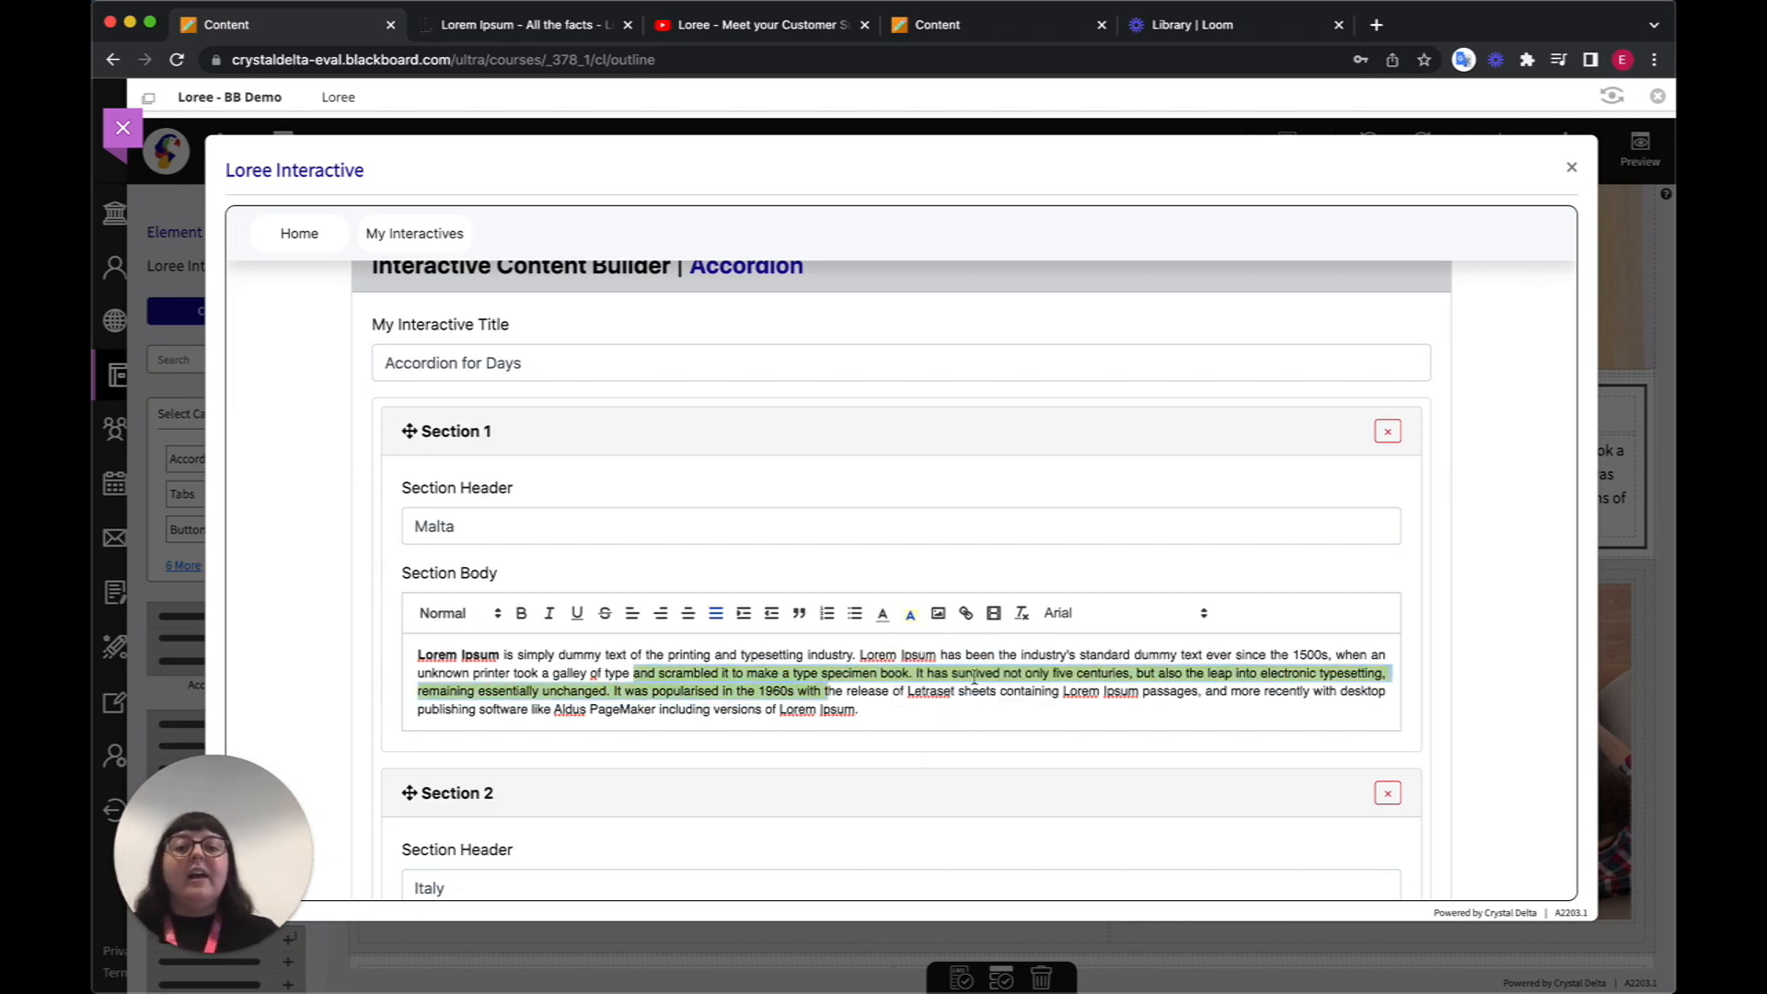
{"action": "left_click", "coordinate": [931, 711]}
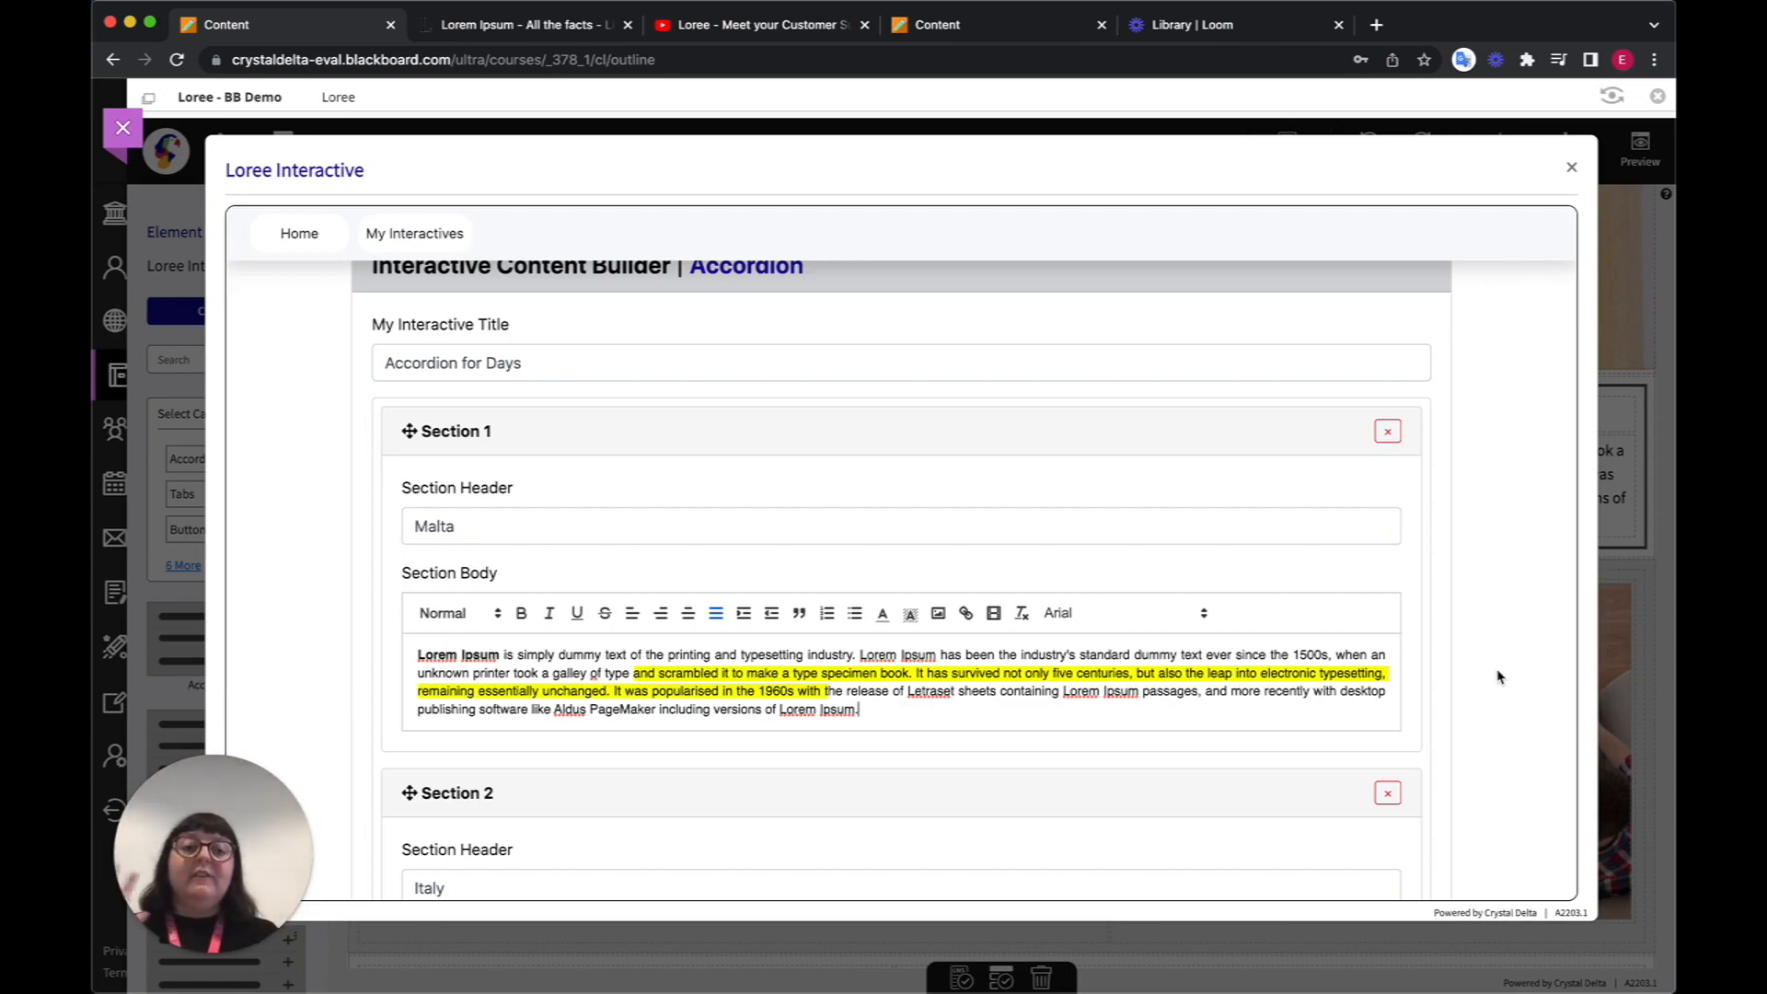
{"action": "scroll", "coordinate": [1501, 676], "scroll_direction": "down", "scroll_amount": 5}
{"action": "scroll", "coordinate": [1500, 677], "scroll_direction": "up", "scroll_amount": 6}
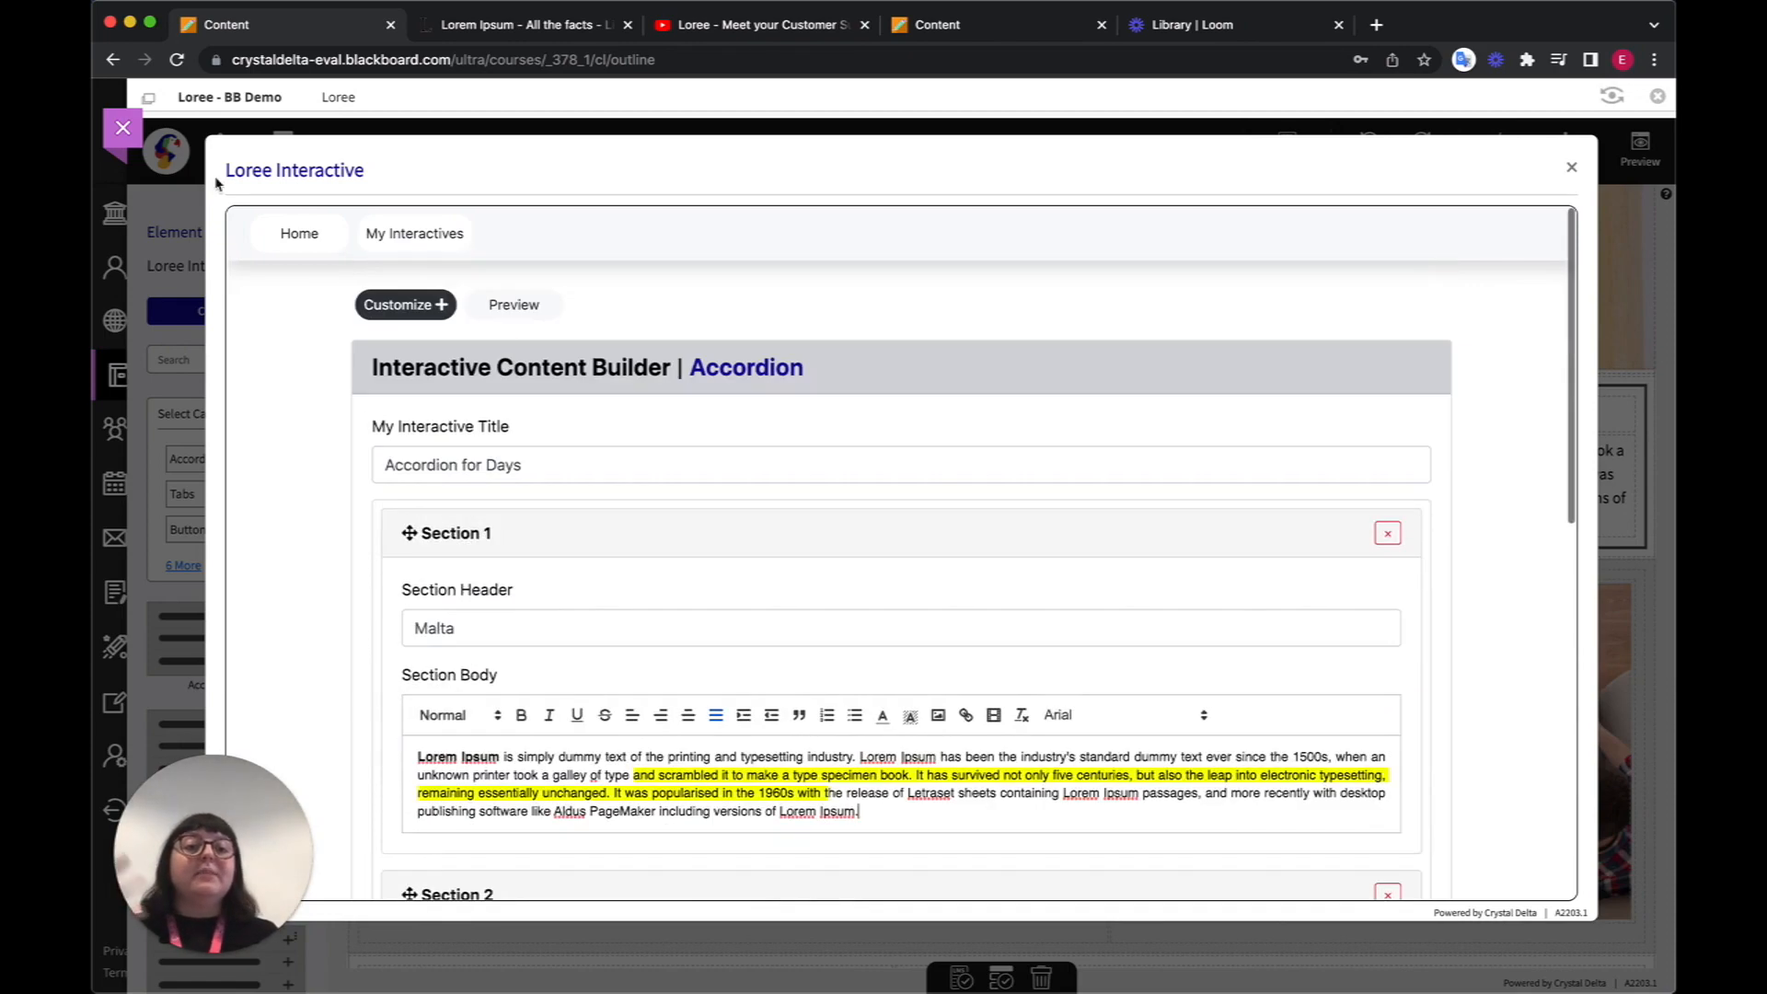
- Preview the "Accordion for Days" interactive, expanding and collapsing its sections, and return to the editor
{"action": "left_click", "coordinate": [504, 307]}
{"action": "left_click", "coordinate": [721, 503]}
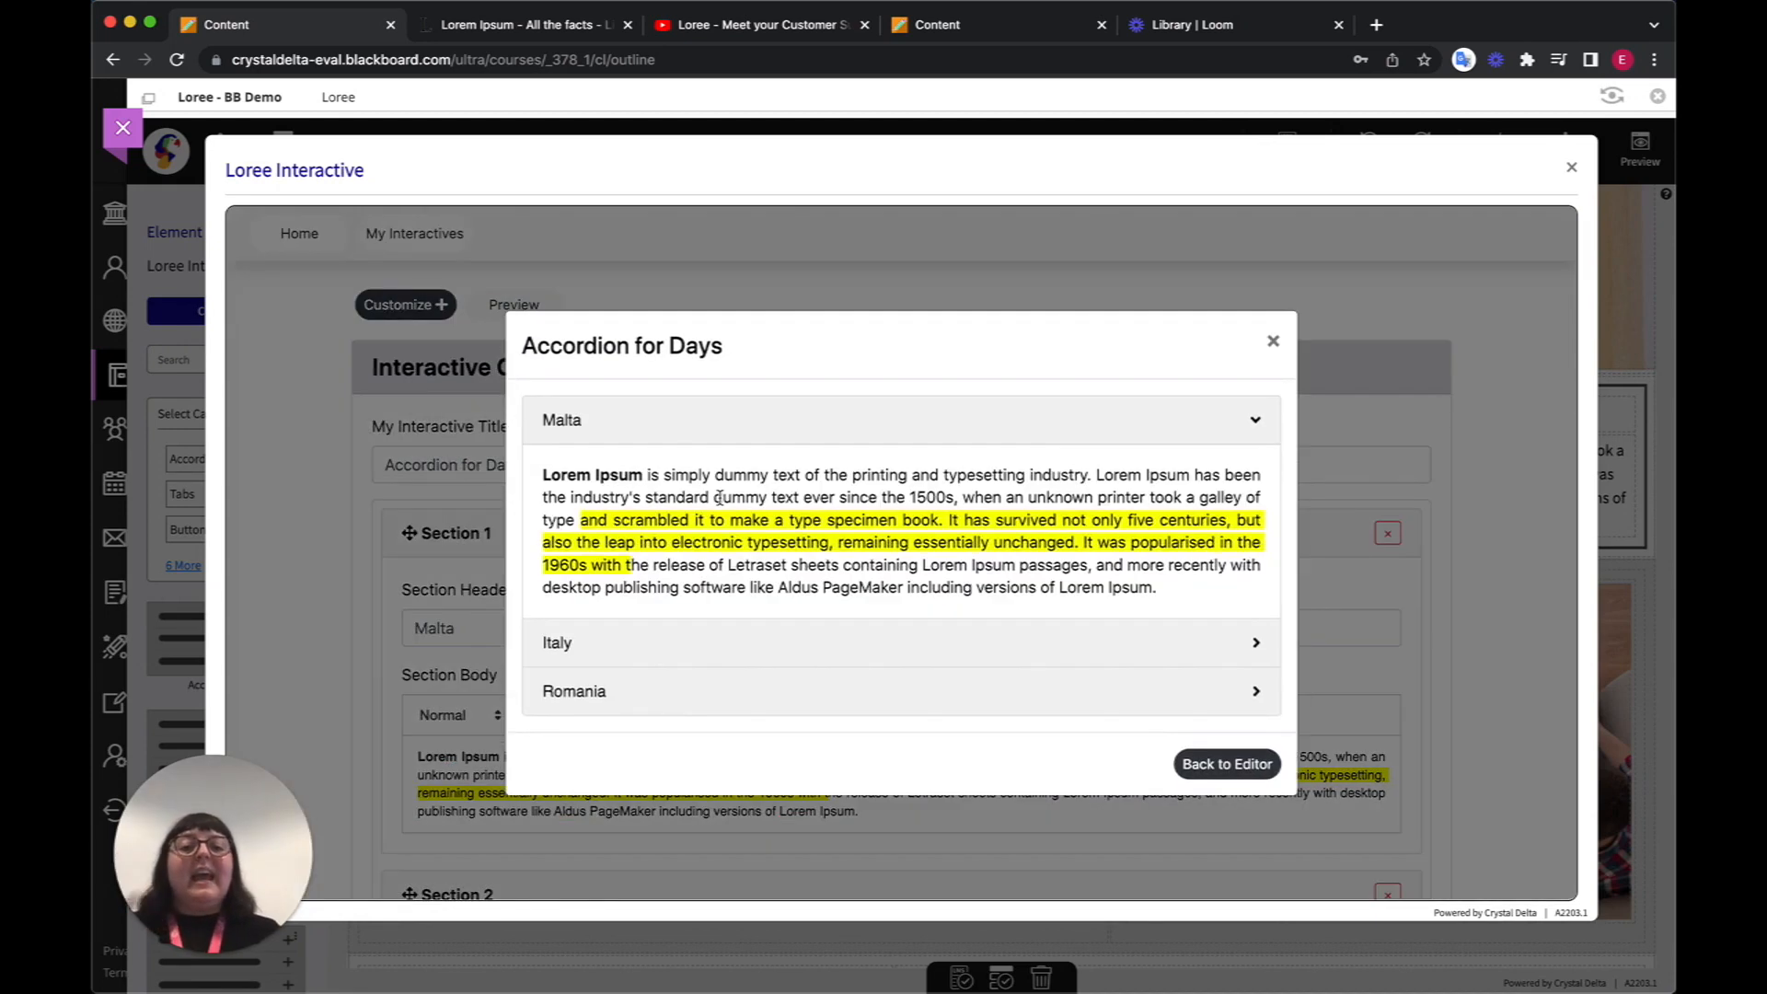
{"action": "left_click", "coordinate": [860, 439]}
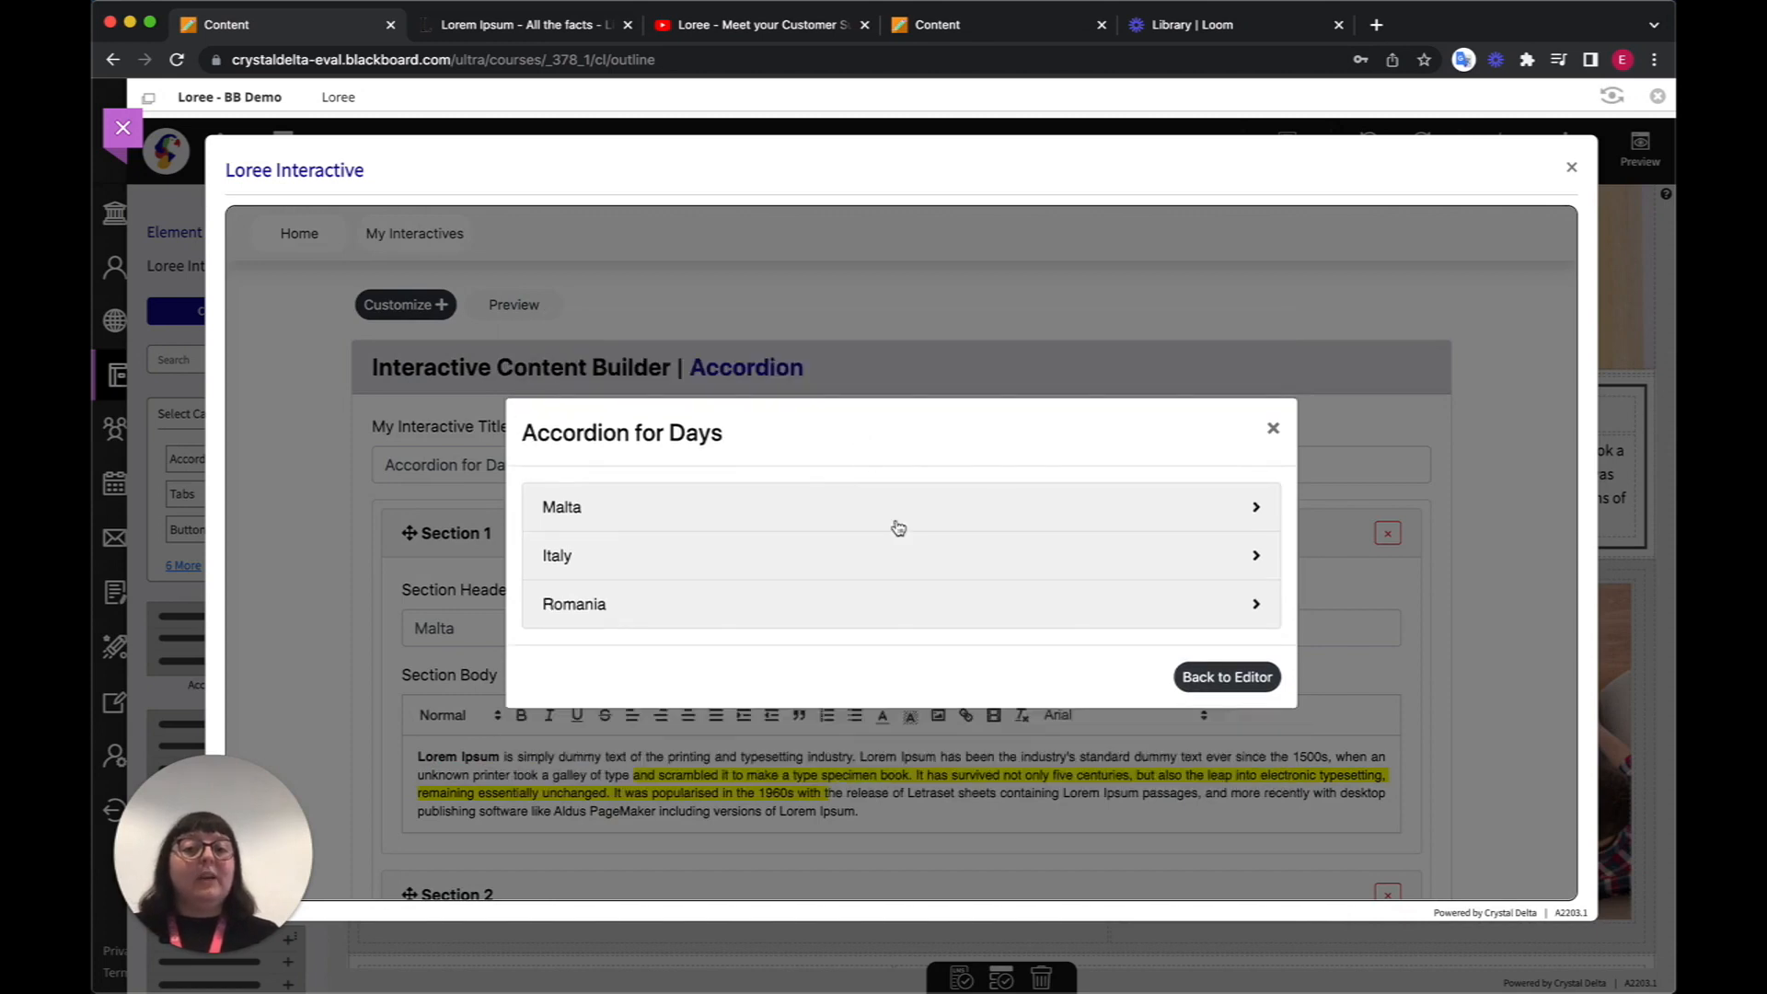
{"action": "left_click", "coordinate": [900, 562]}
{"action": "left_click", "coordinate": [975, 479]}
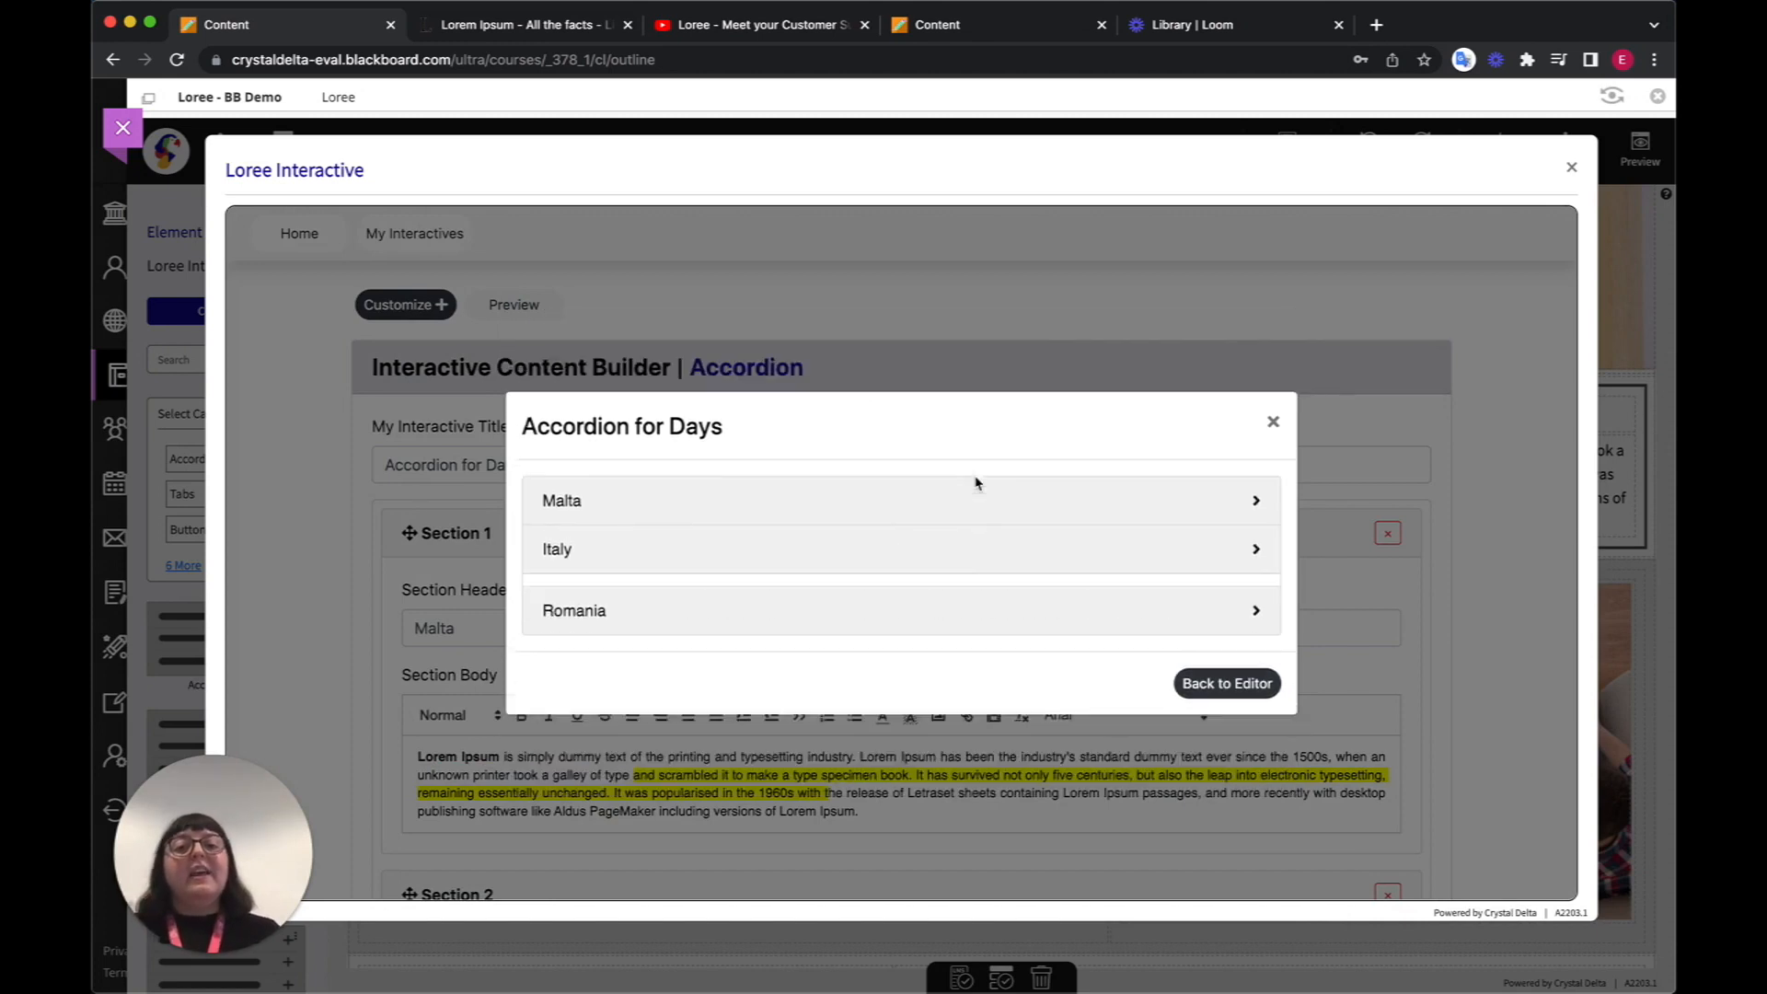
{"action": "left_click", "coordinate": [1228, 675]}
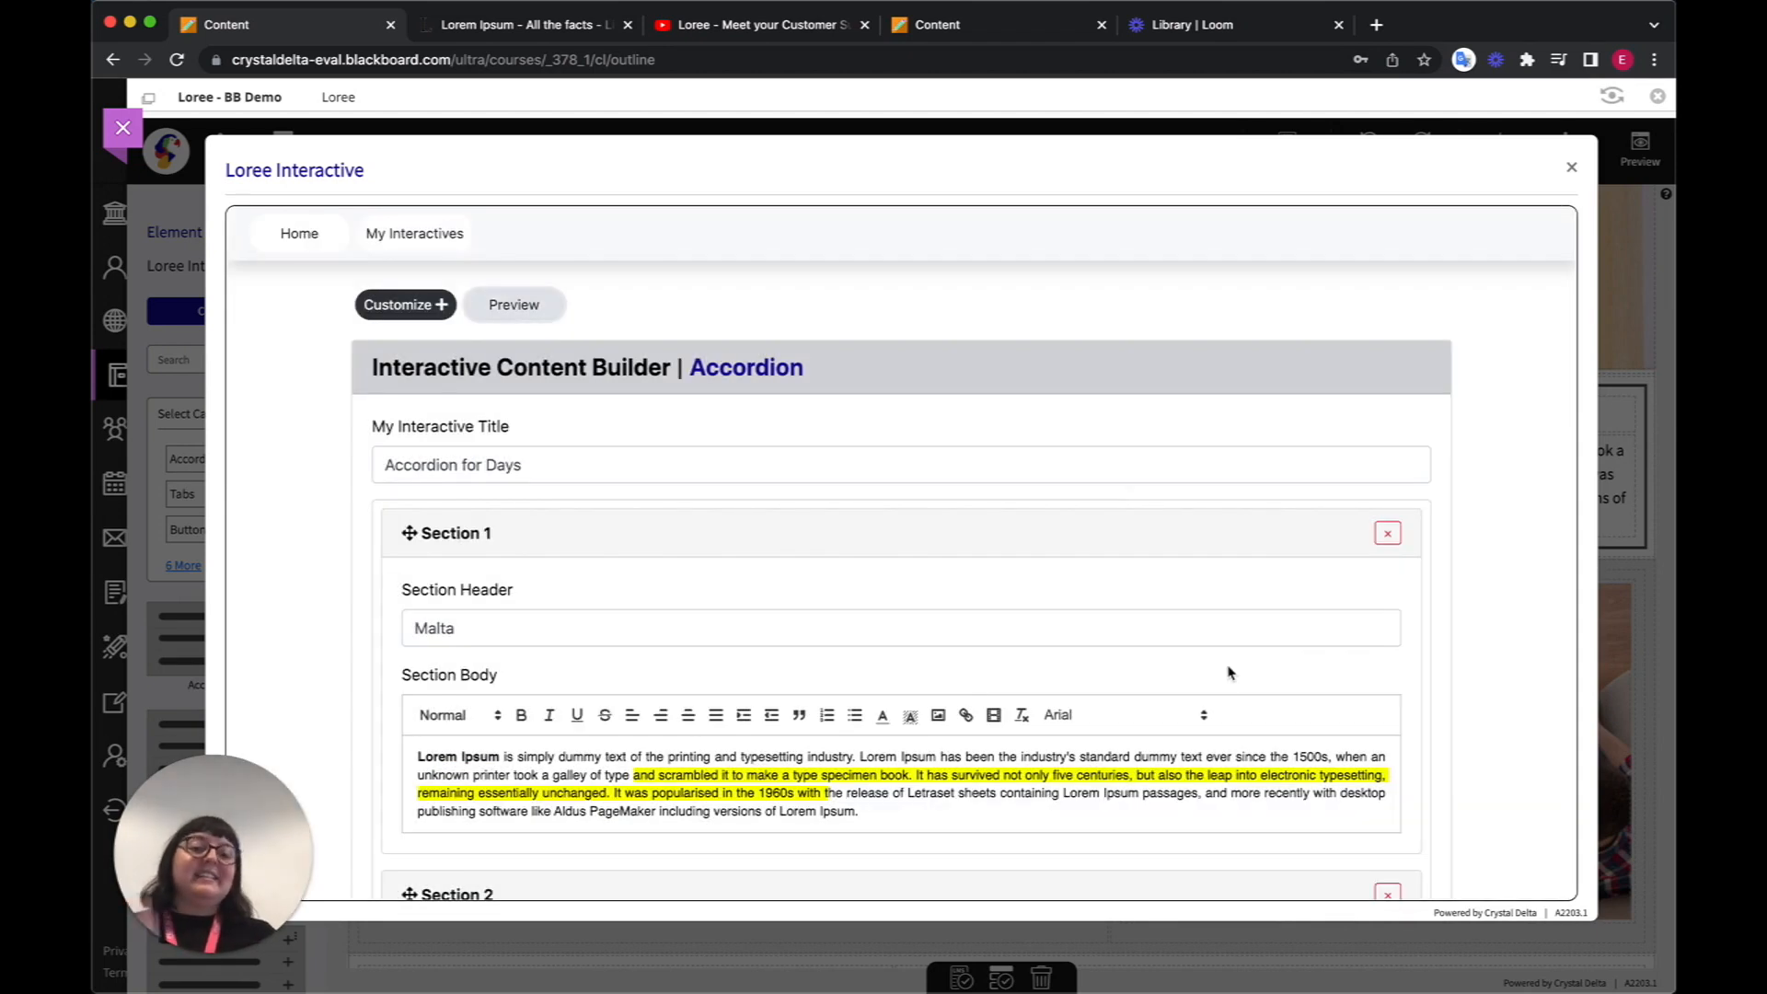
- Open the accordion's customisation options and set the section header font colour to white (#ffffff)
{"action": "left_click", "coordinate": [405, 304]}
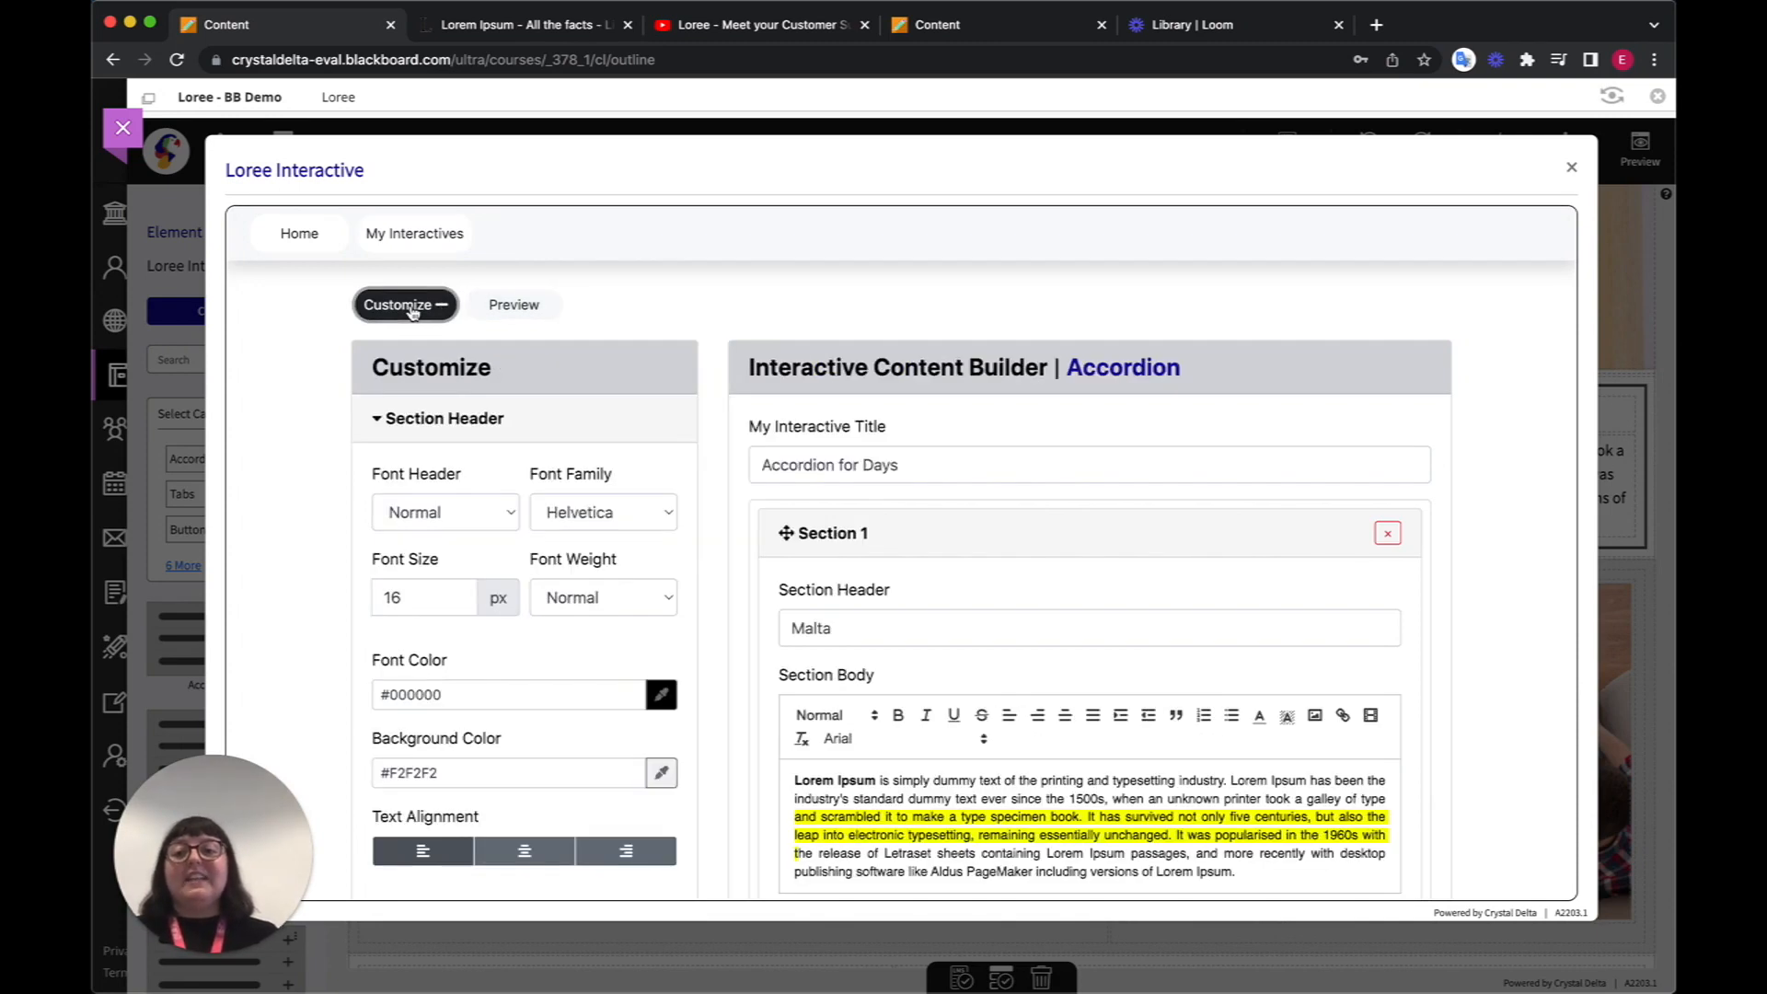
{"action": "scroll", "coordinate": [534, 651], "scroll_direction": "down", "scroll_amount": 3}
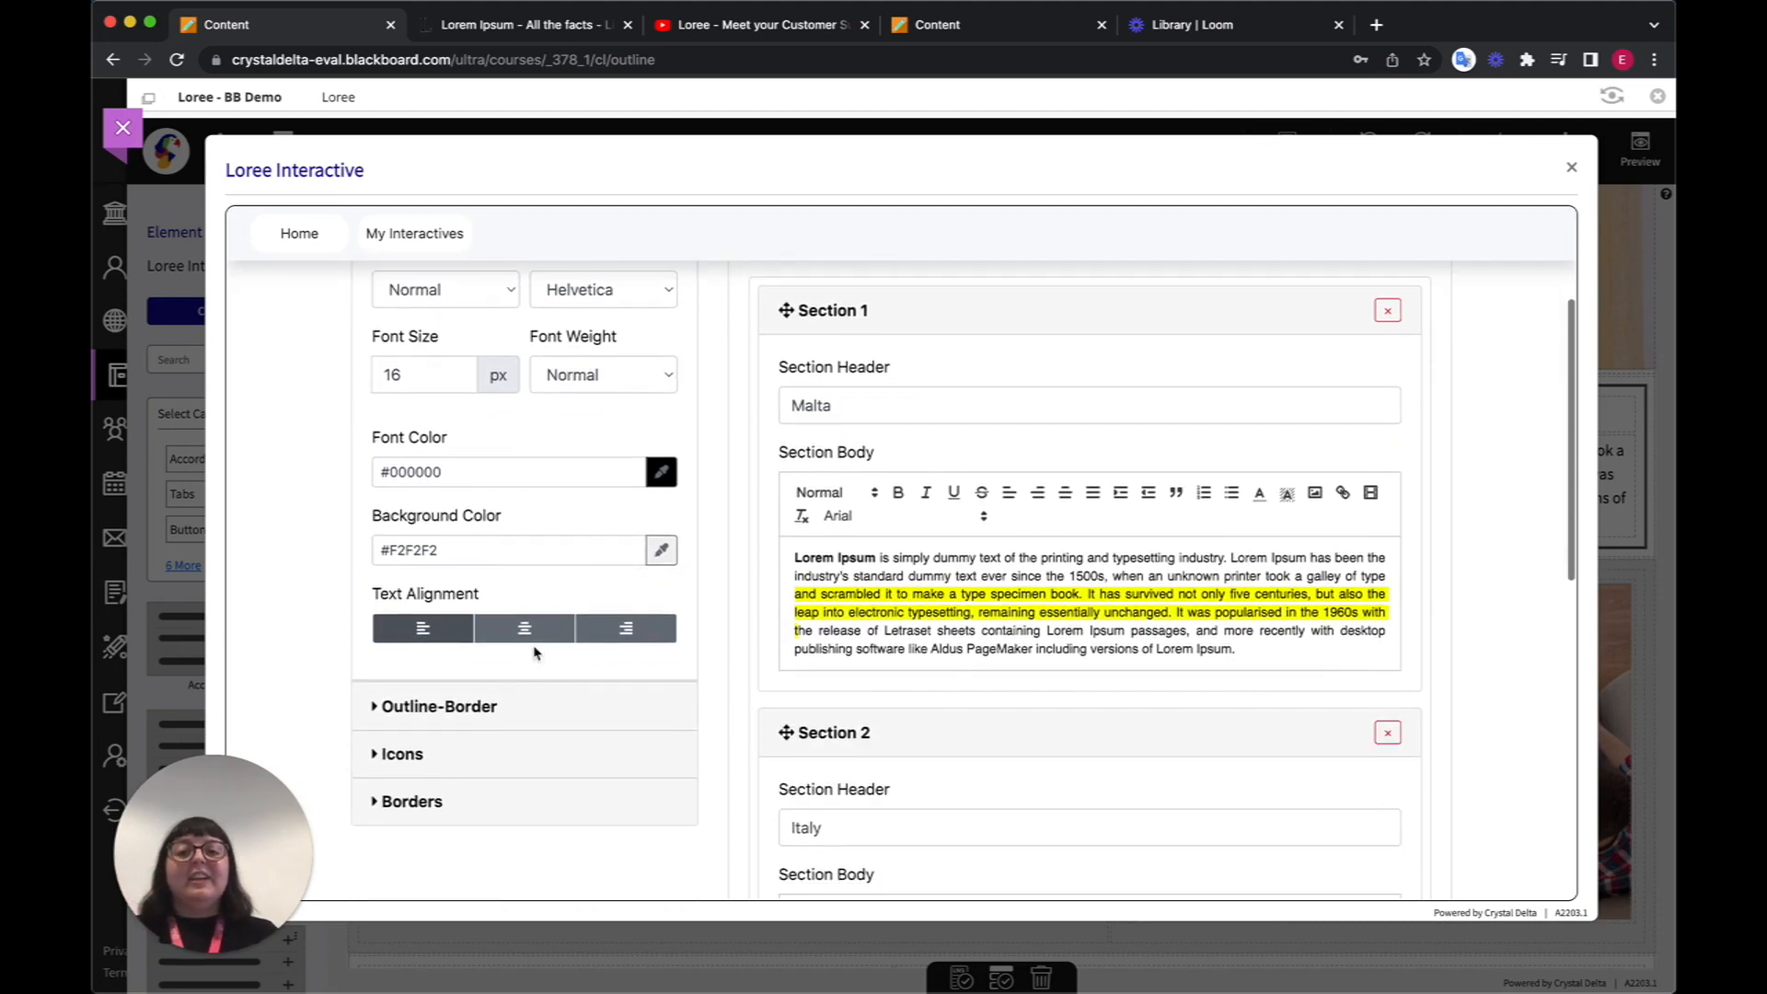
{"action": "scroll", "coordinate": [534, 652], "scroll_direction": "up", "scroll_amount": 2}
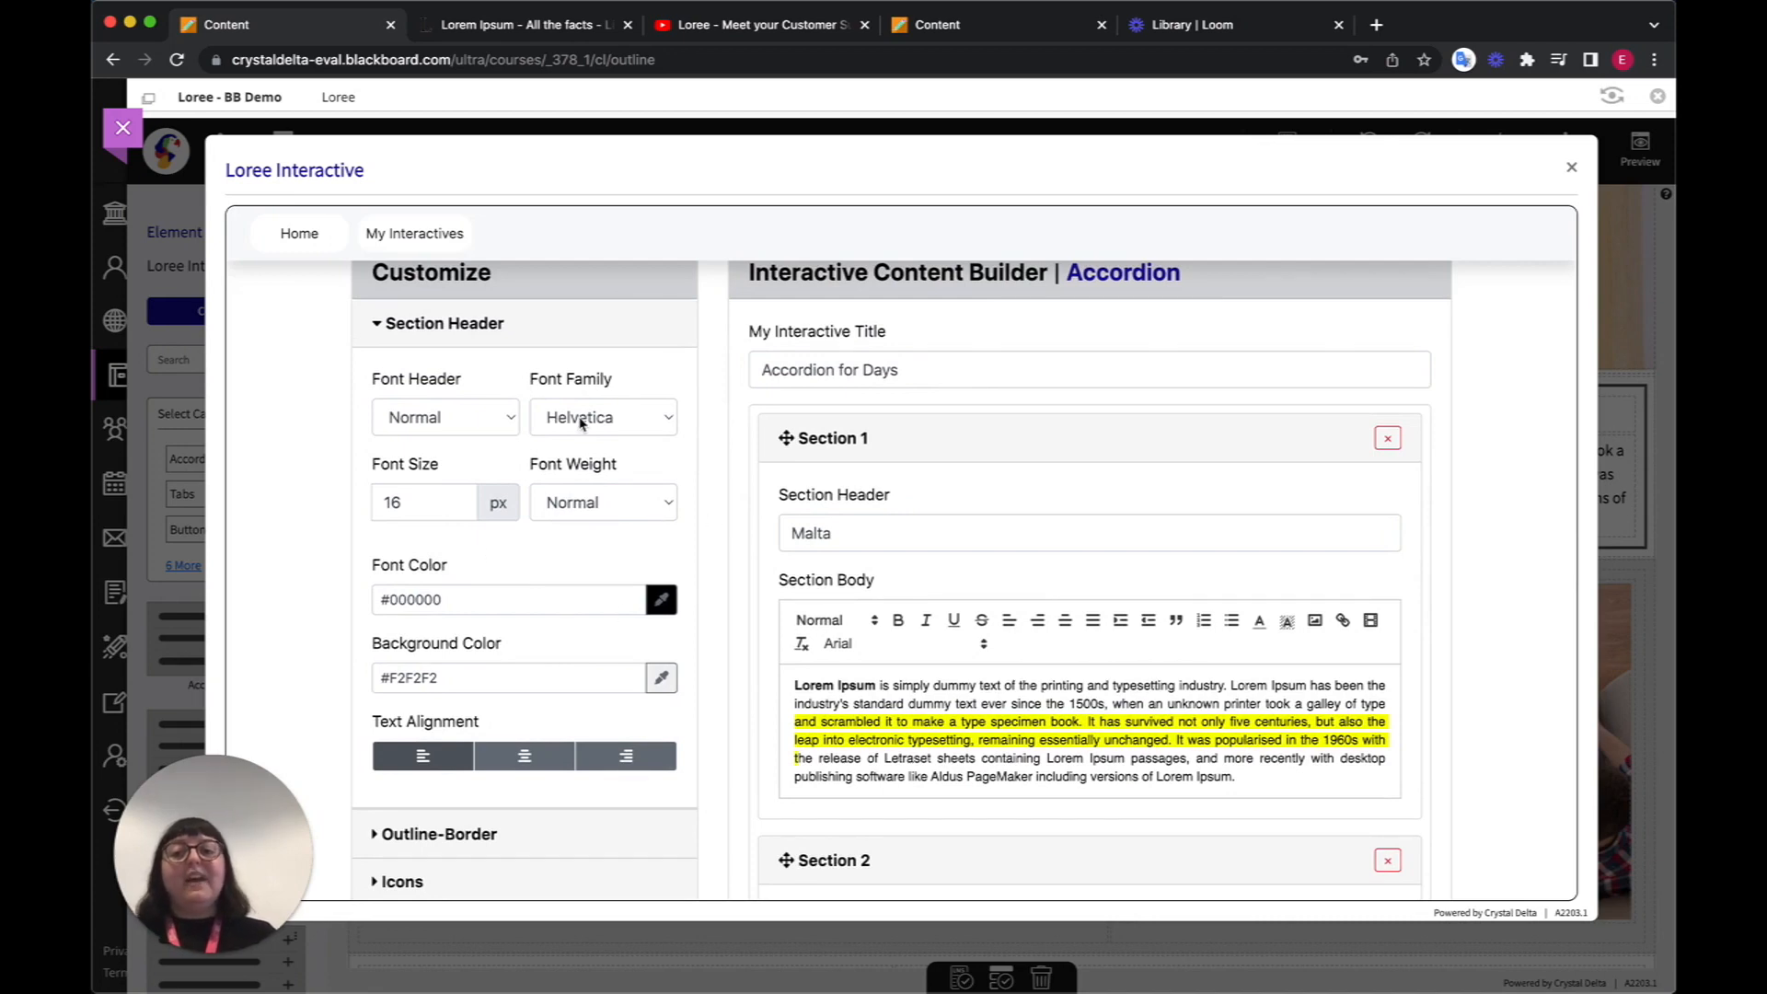
{"action": "left_click", "coordinate": [661, 600]}
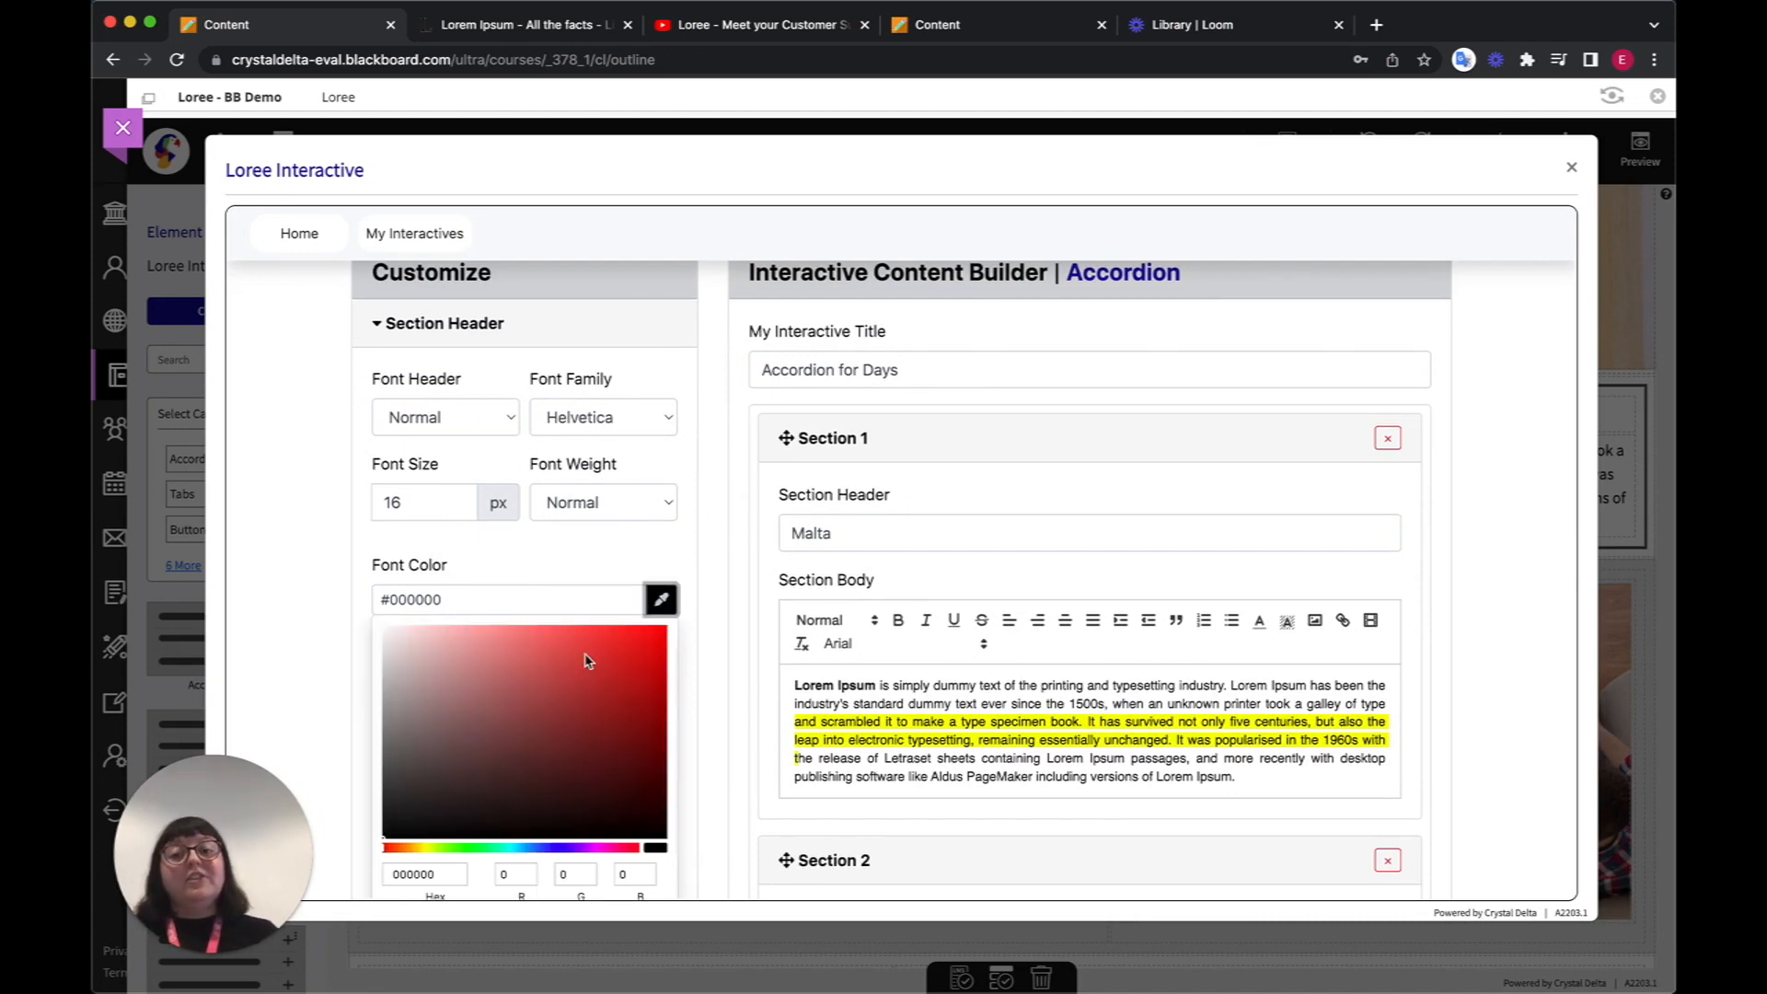
{"action": "scroll", "coordinate": [586, 661], "scroll_direction": "down", "scroll_amount": 3}
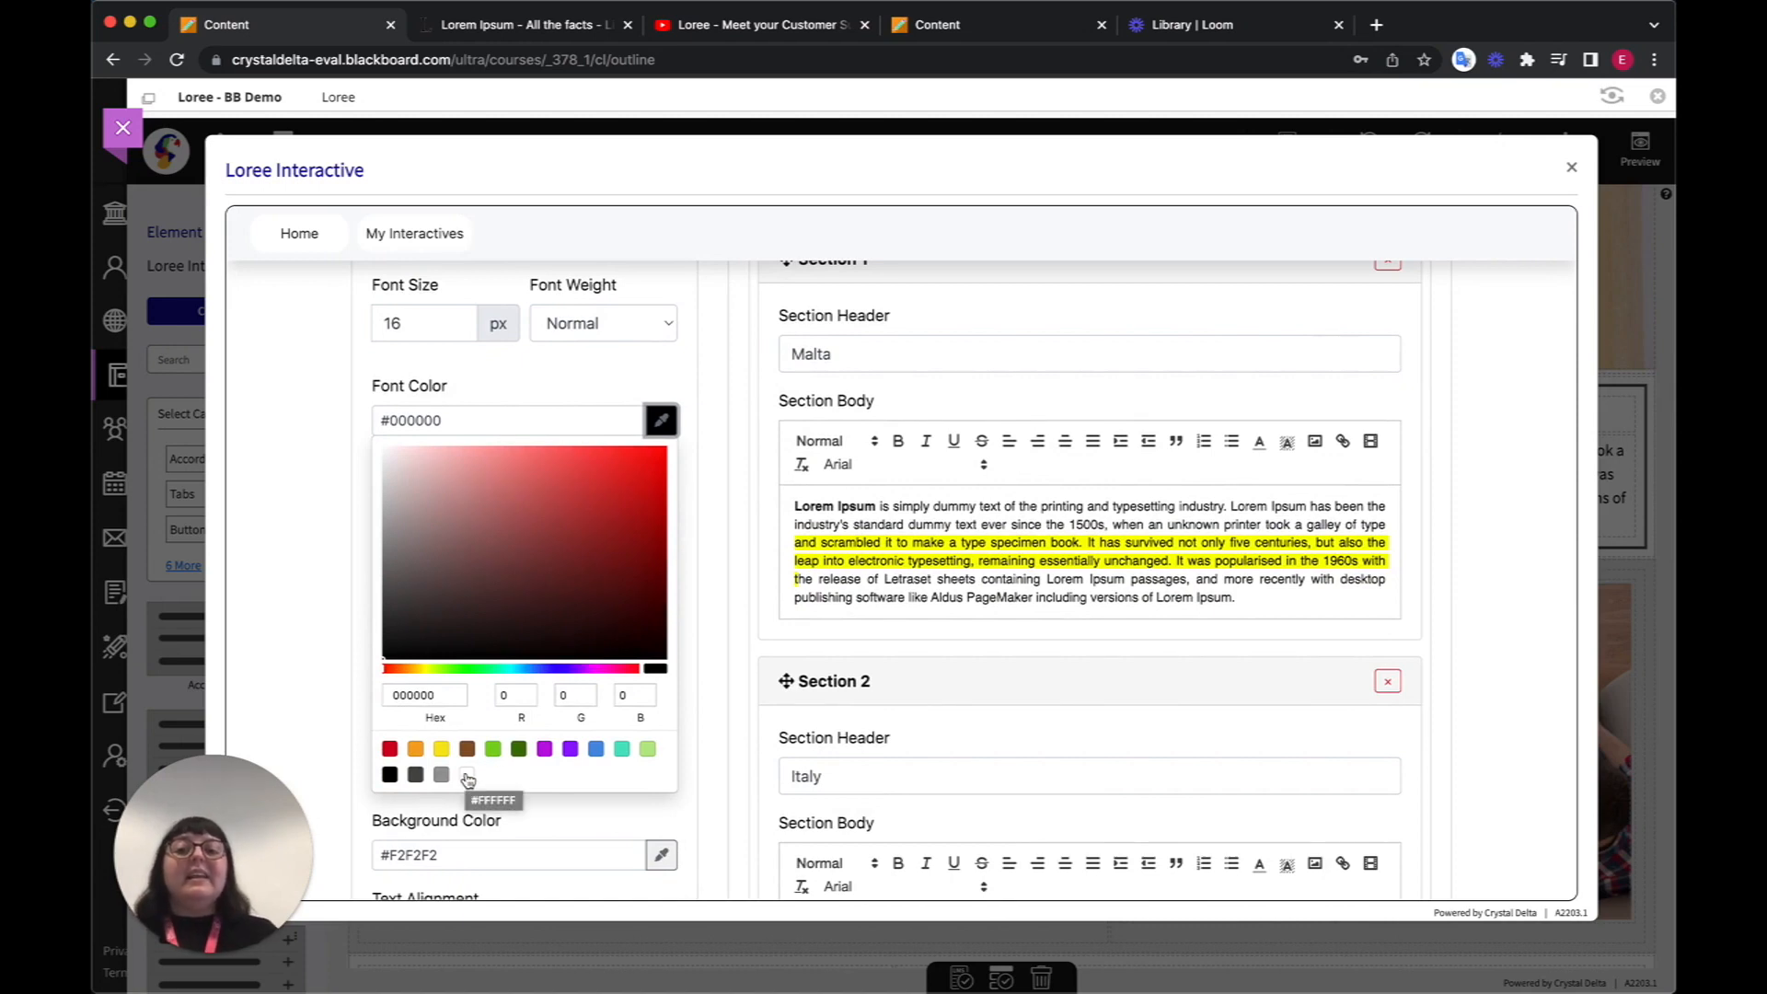
{"action": "left_click", "coordinate": [467, 776]}
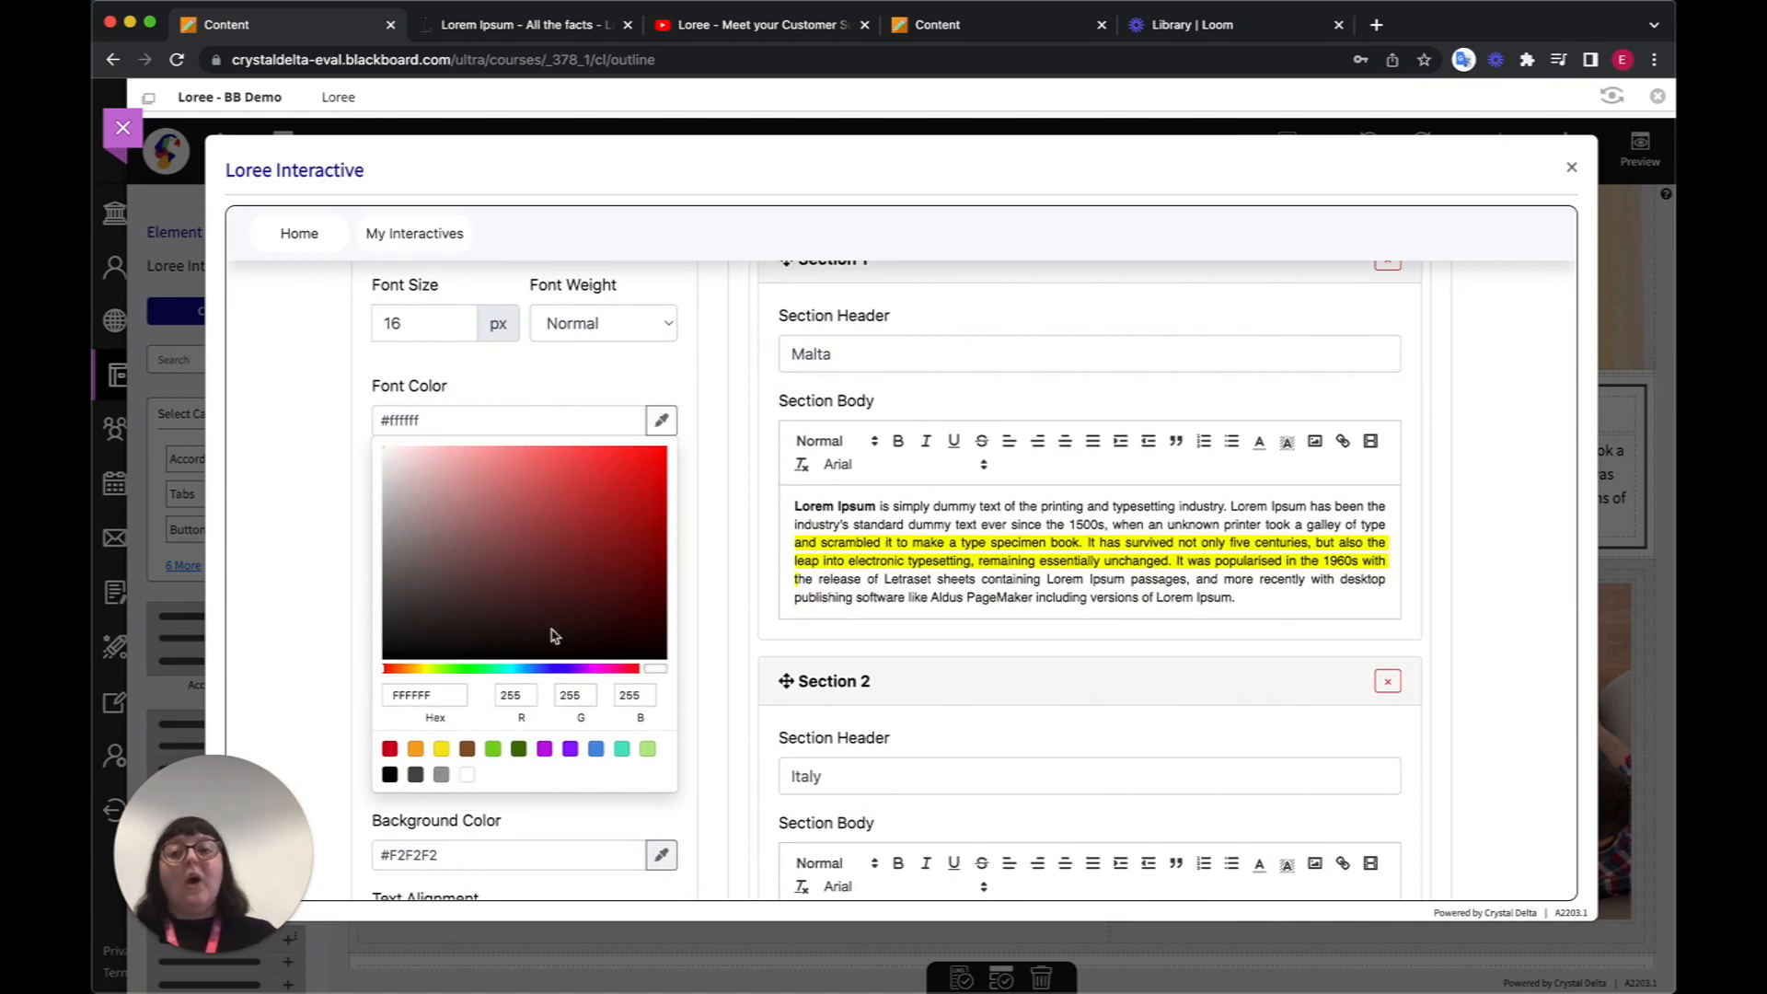
{"action": "left_click", "coordinate": [664, 421]}
- Set the section header background colour to dark grey #4a4a4a and centre the header text
{"action": "left_click", "coordinate": [660, 498]}
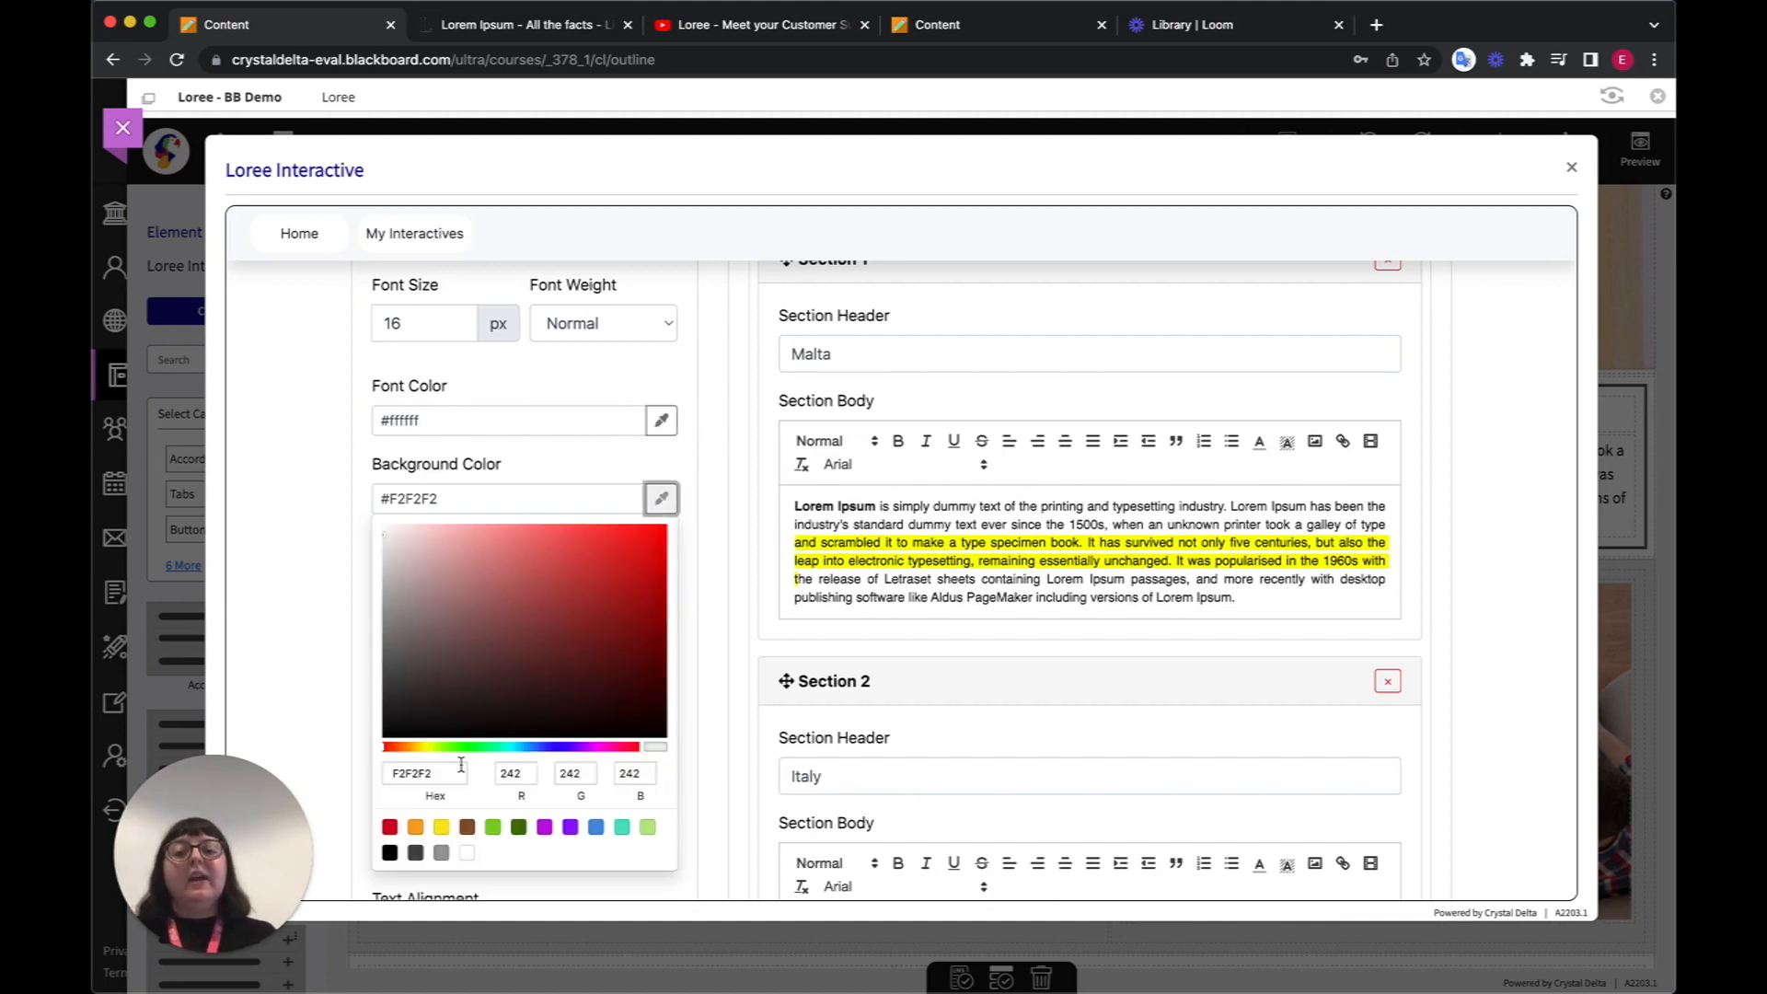
{"action": "scroll", "coordinate": [462, 764], "scroll_direction": "down", "scroll_amount": 1}
{"action": "left_click", "coordinate": [416, 790]}
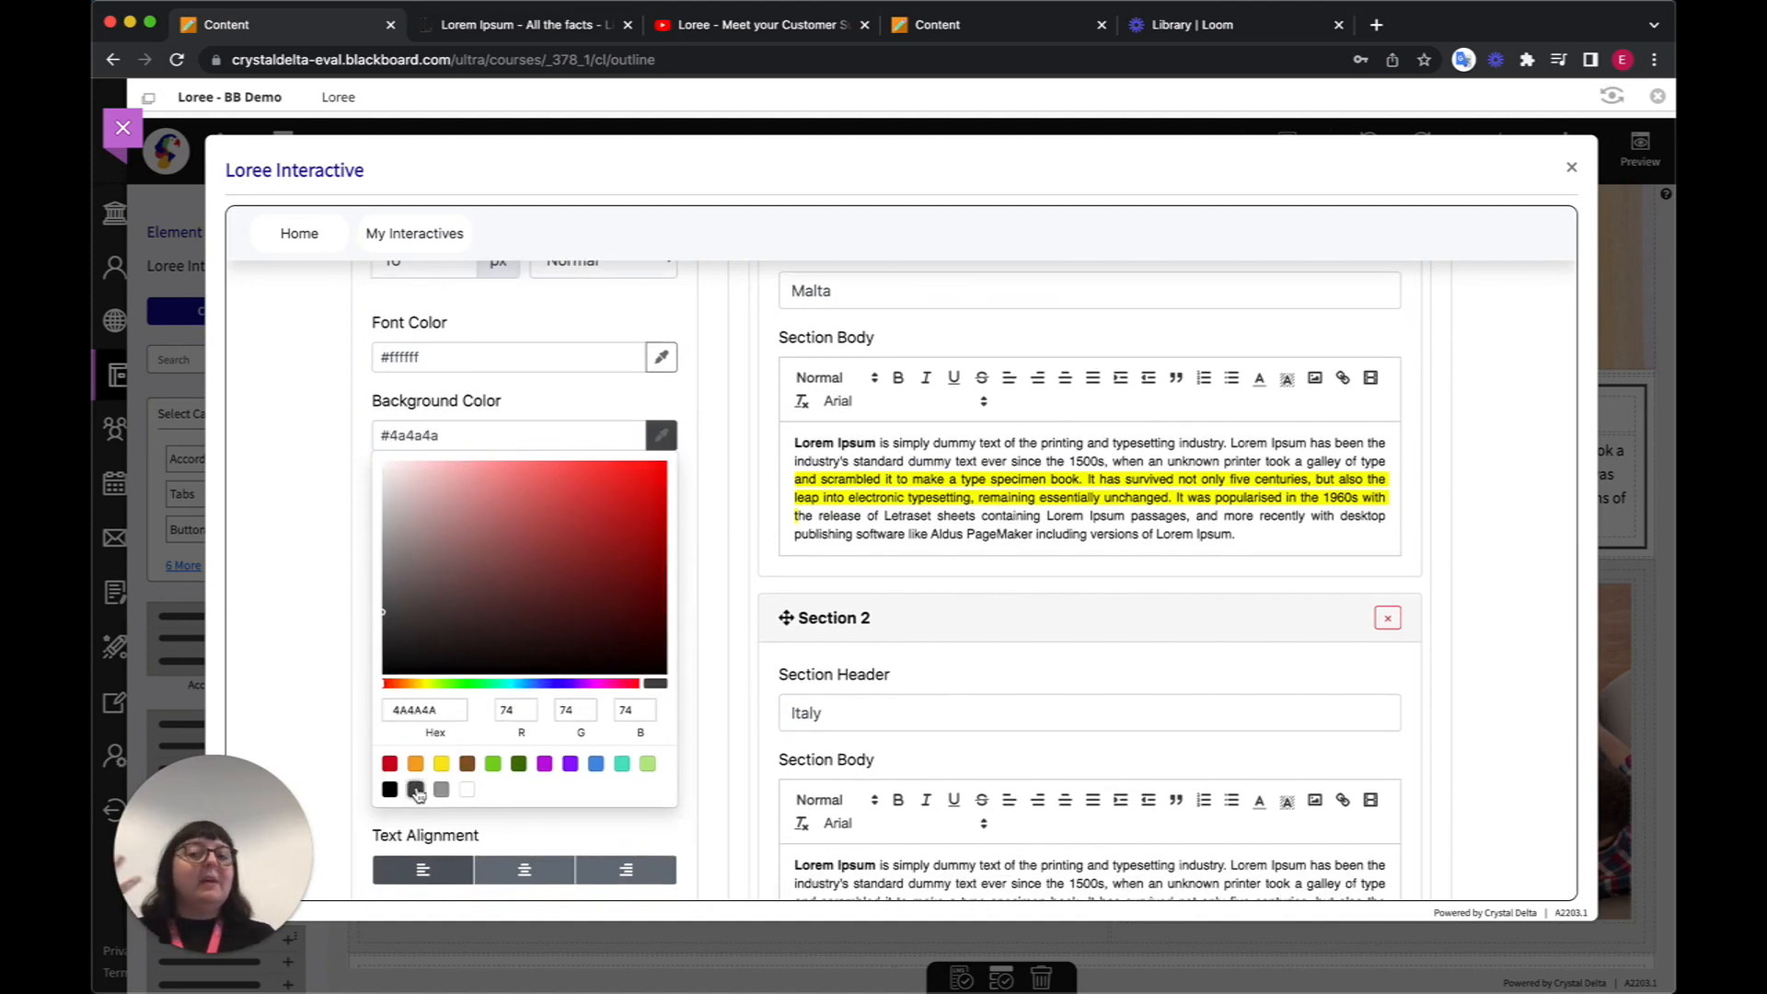
{"action": "left_click", "coordinate": [661, 436]}
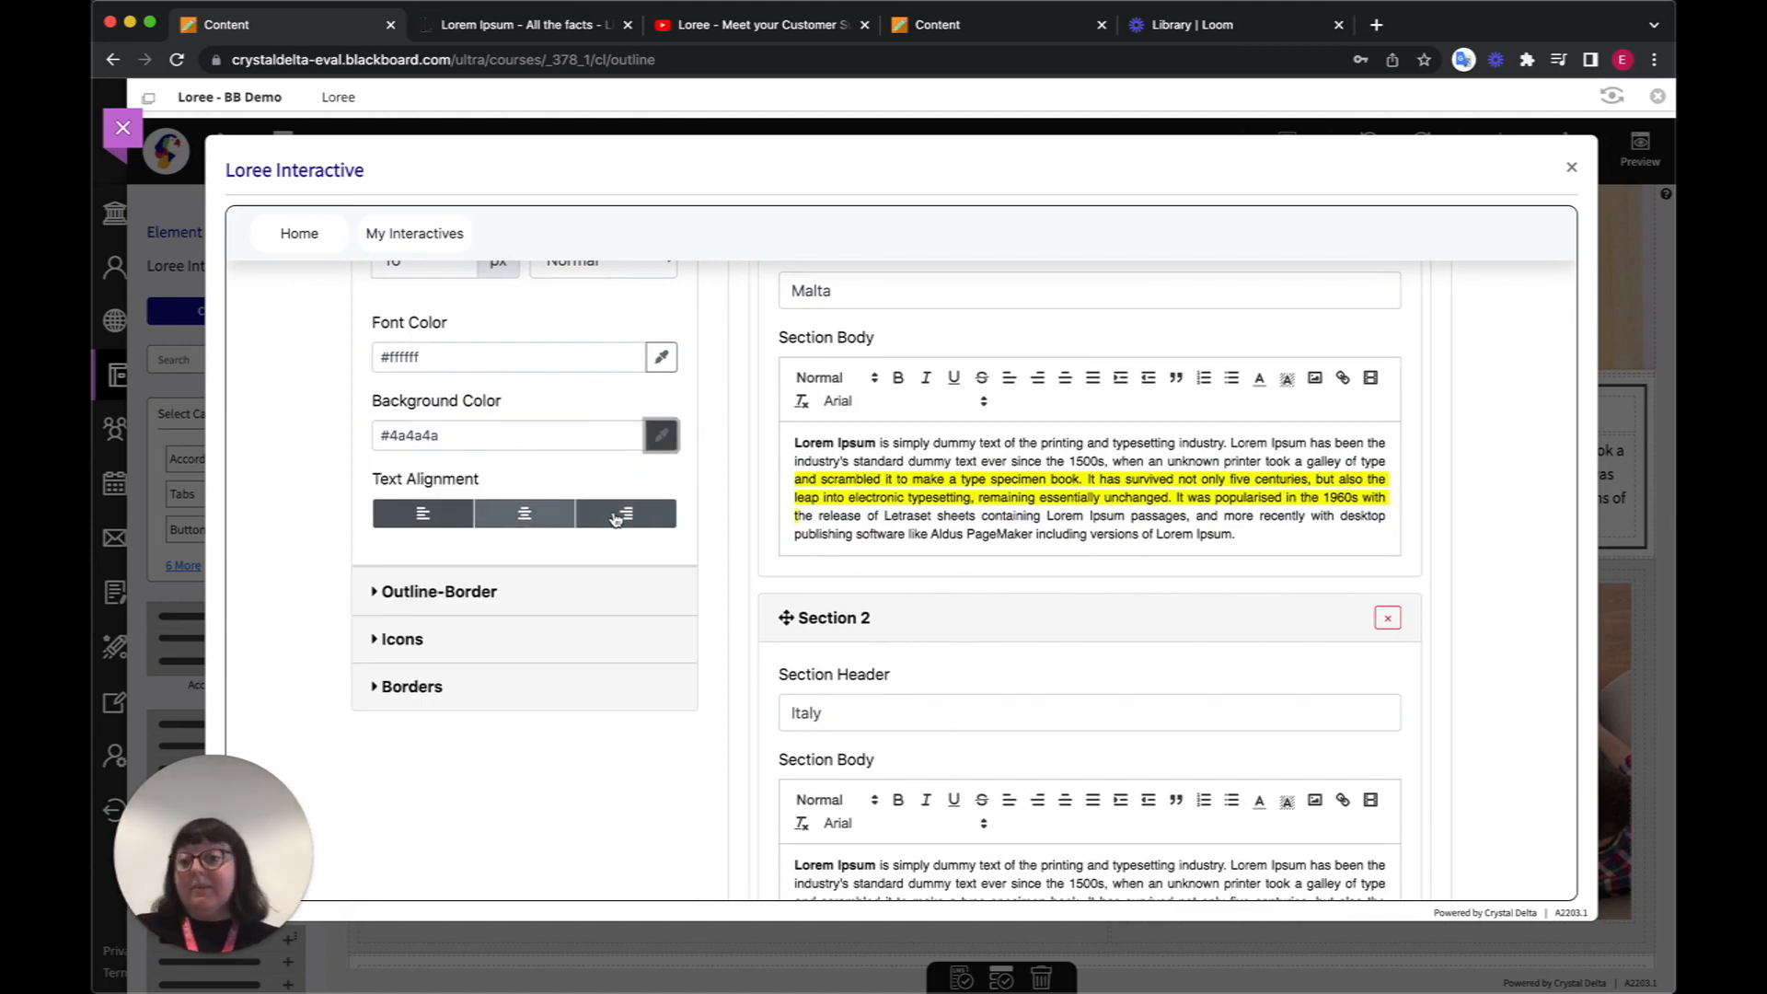
{"action": "left_click", "coordinate": [532, 513]}
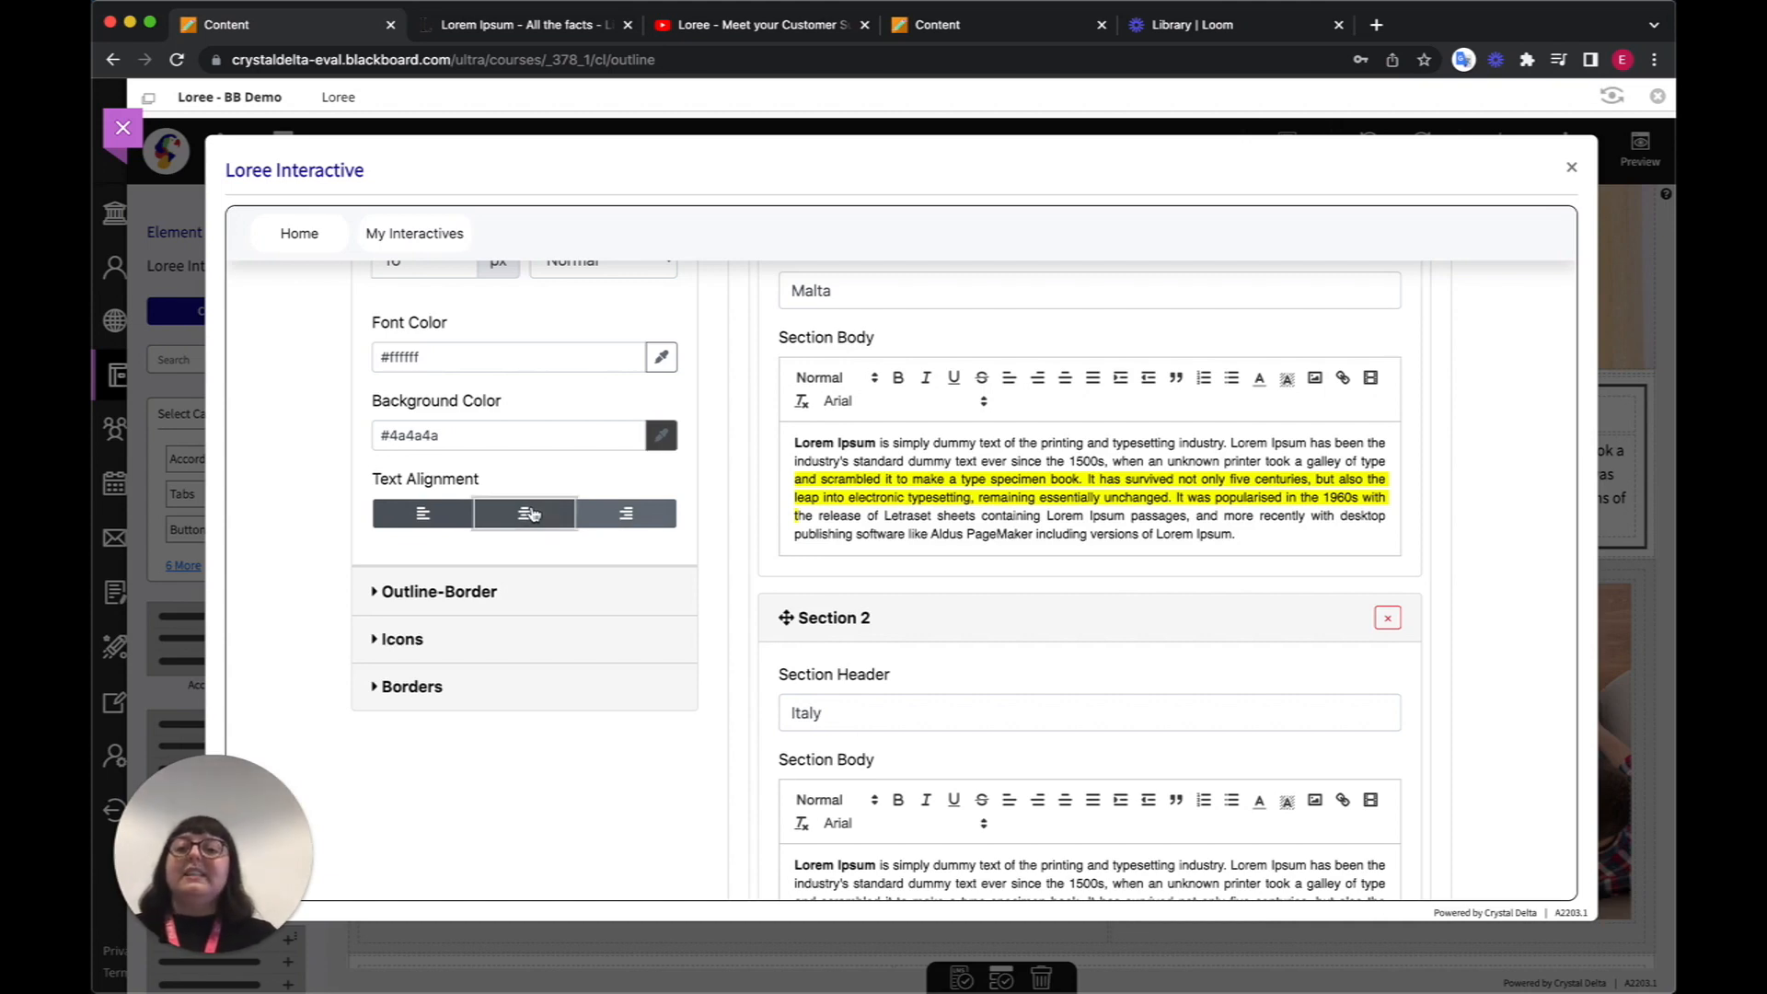
- Give the accordion a Round outline border and switch its icons to Plus/Minus
{"action": "left_click", "coordinate": [486, 591]}
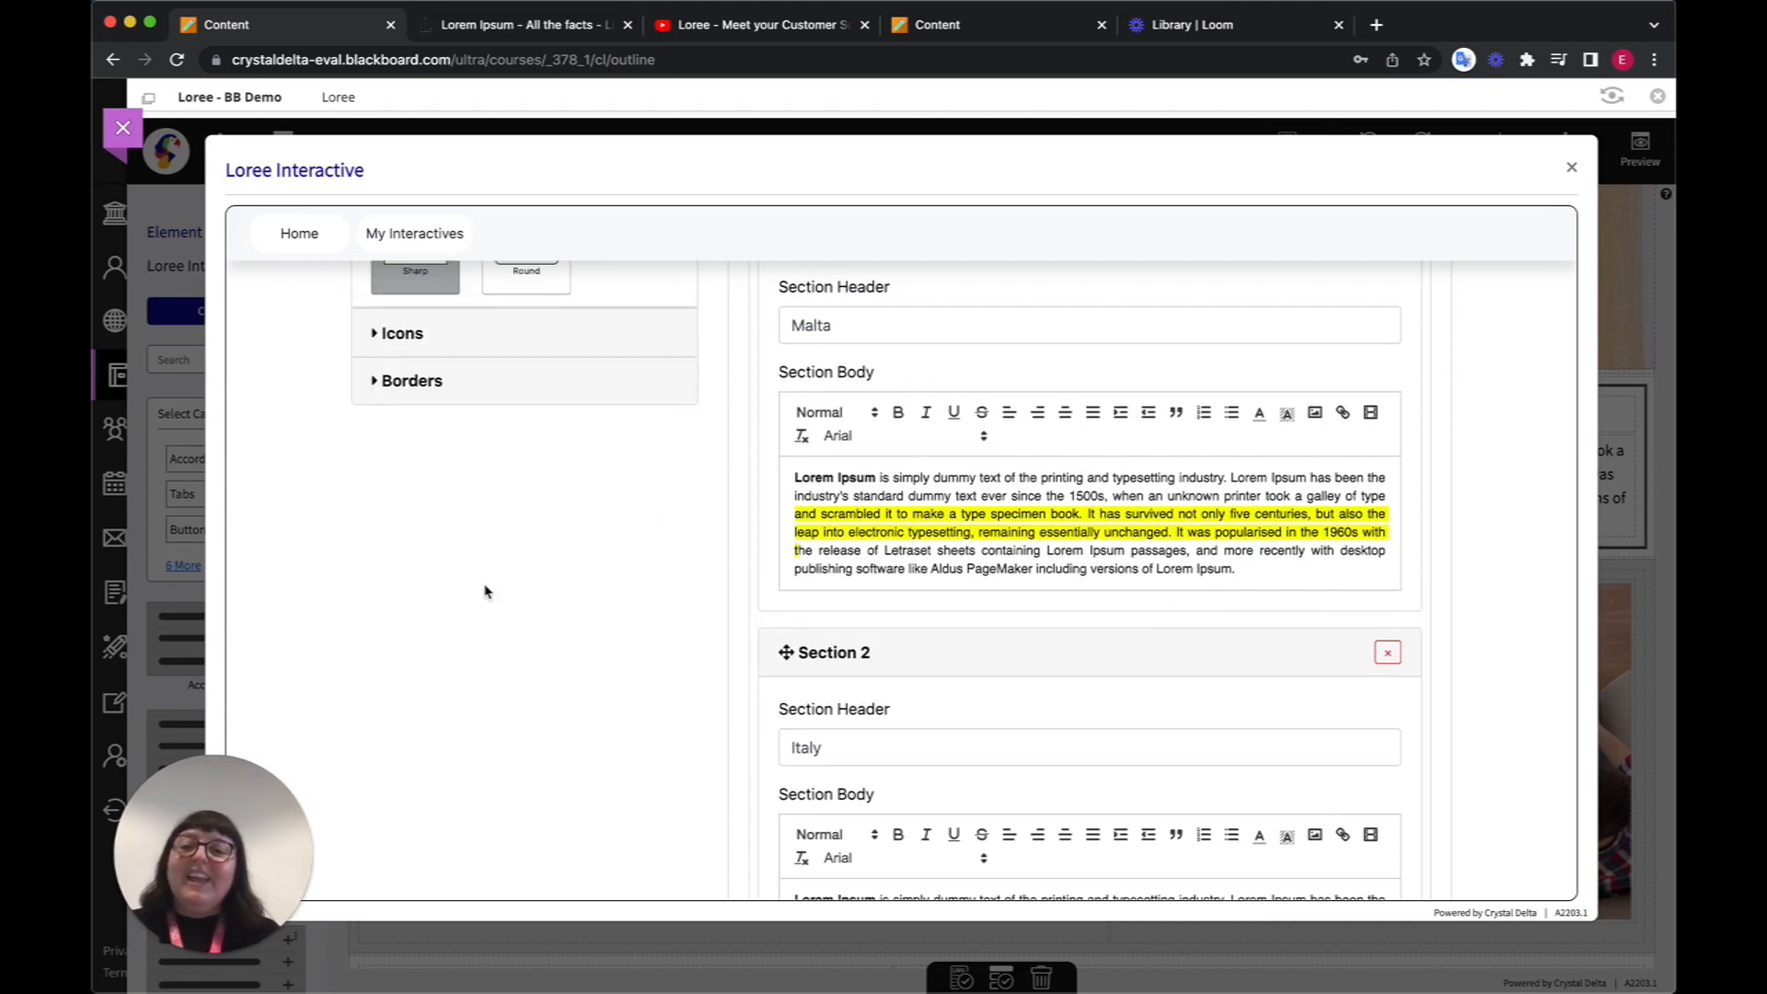
{"action": "scroll", "coordinate": [486, 592], "scroll_direction": "up", "scroll_amount": 3}
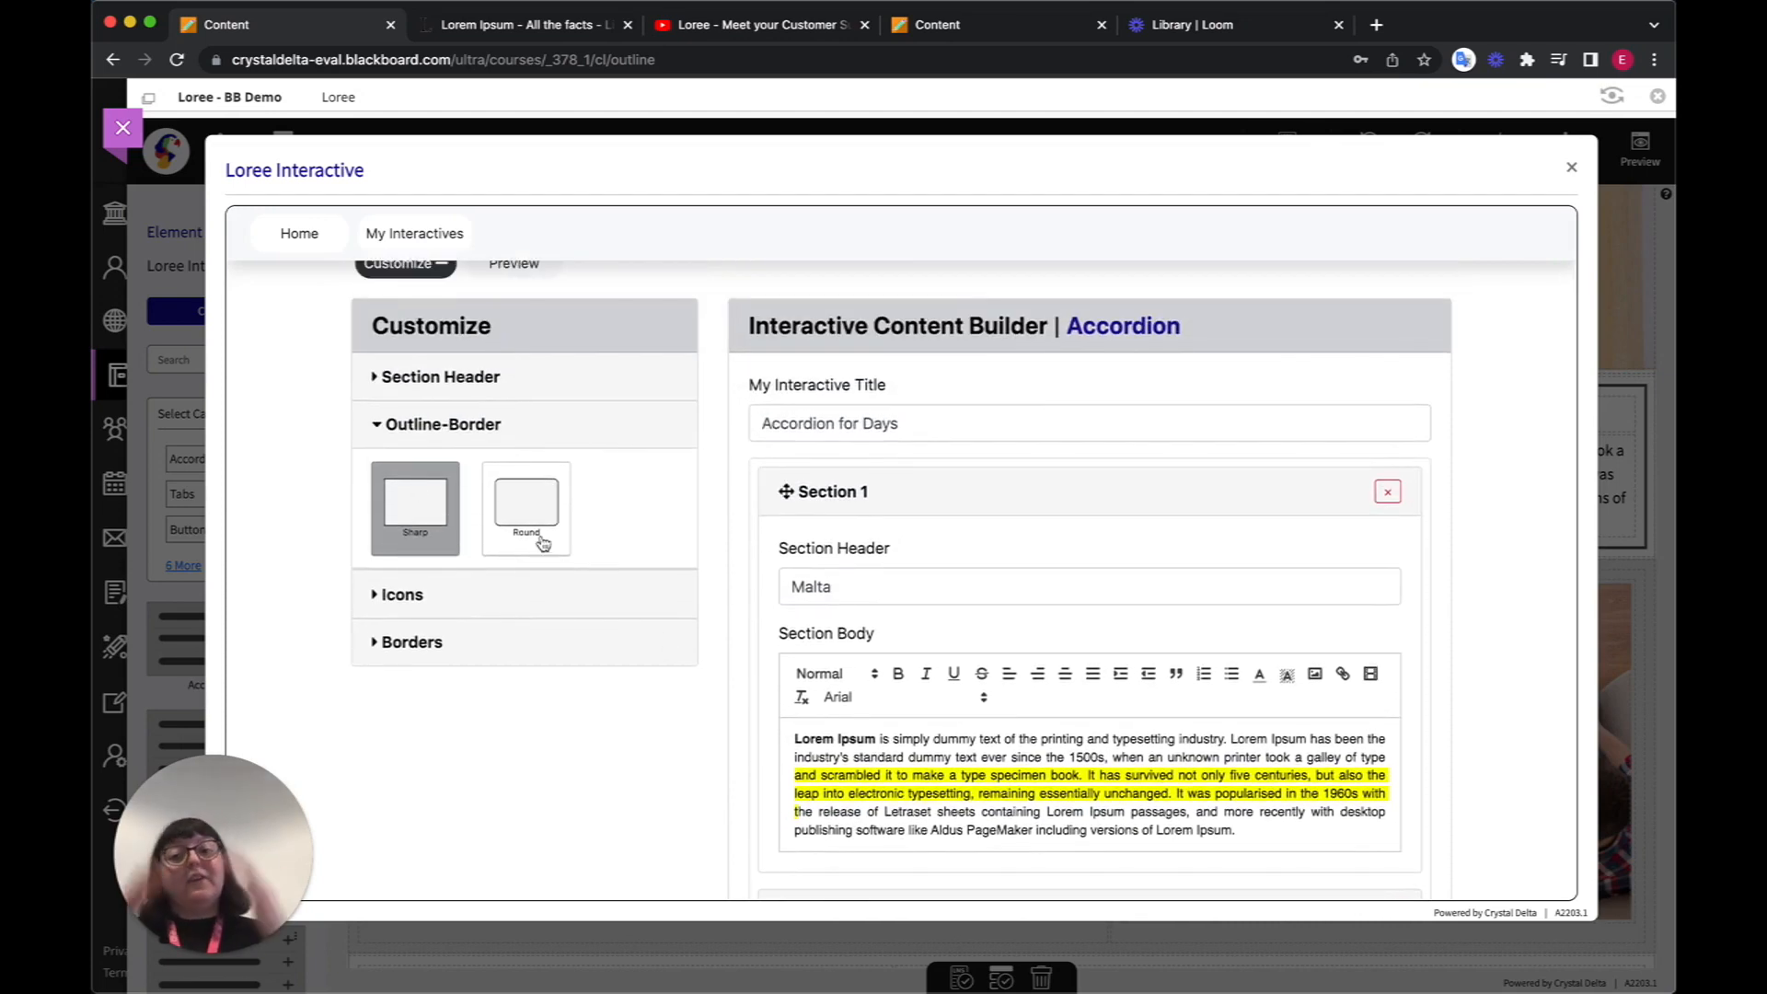
{"action": "left_click", "coordinate": [544, 544]}
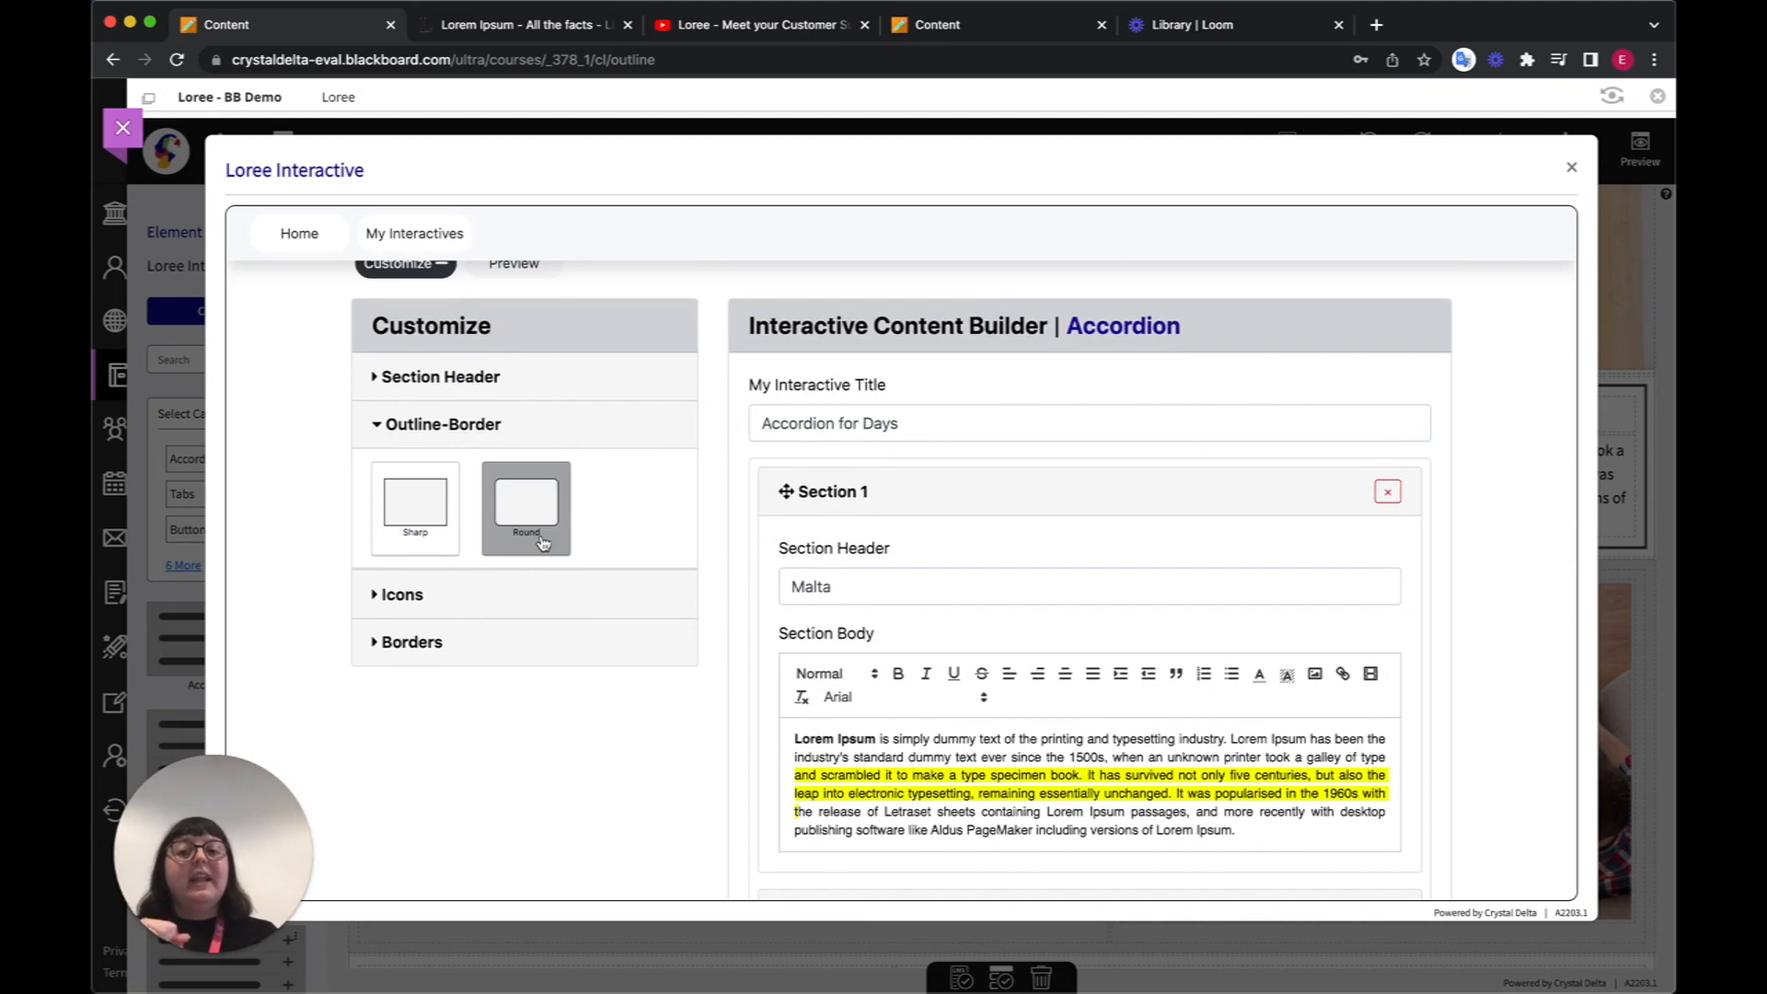
{"action": "scroll", "coordinate": [543, 544], "scroll_direction": "down", "scroll_amount": 2}
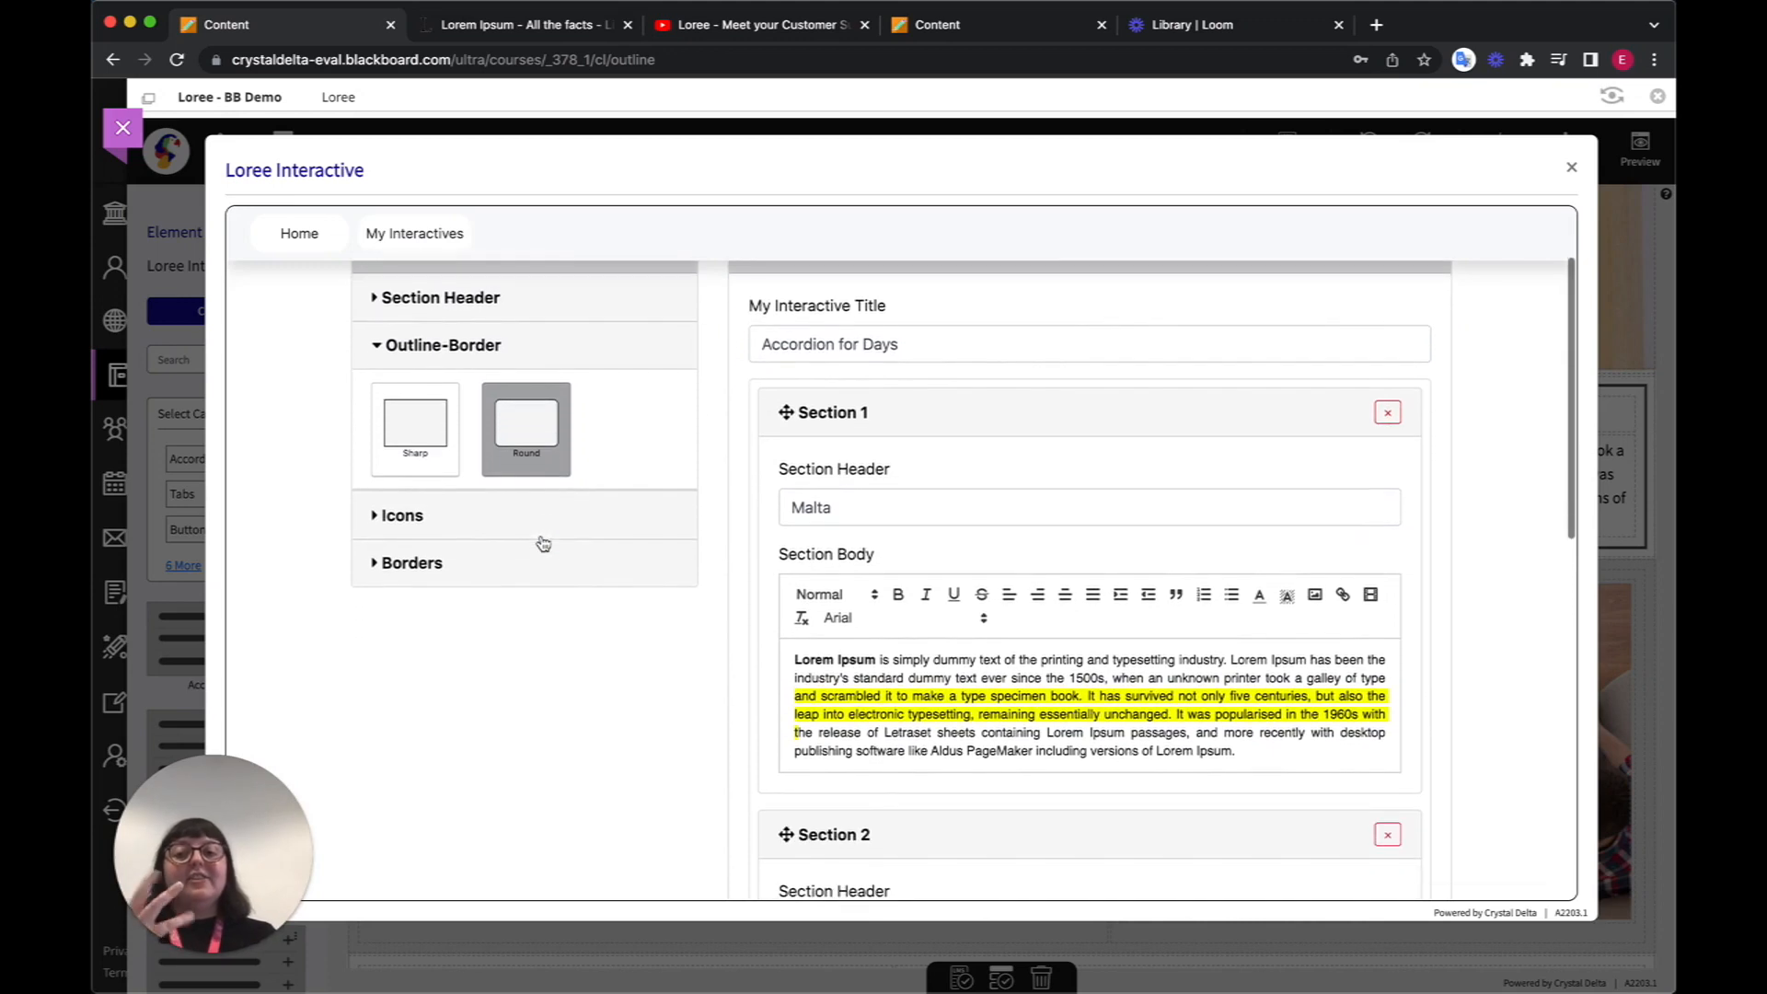
{"action": "left_click", "coordinate": [409, 512]}
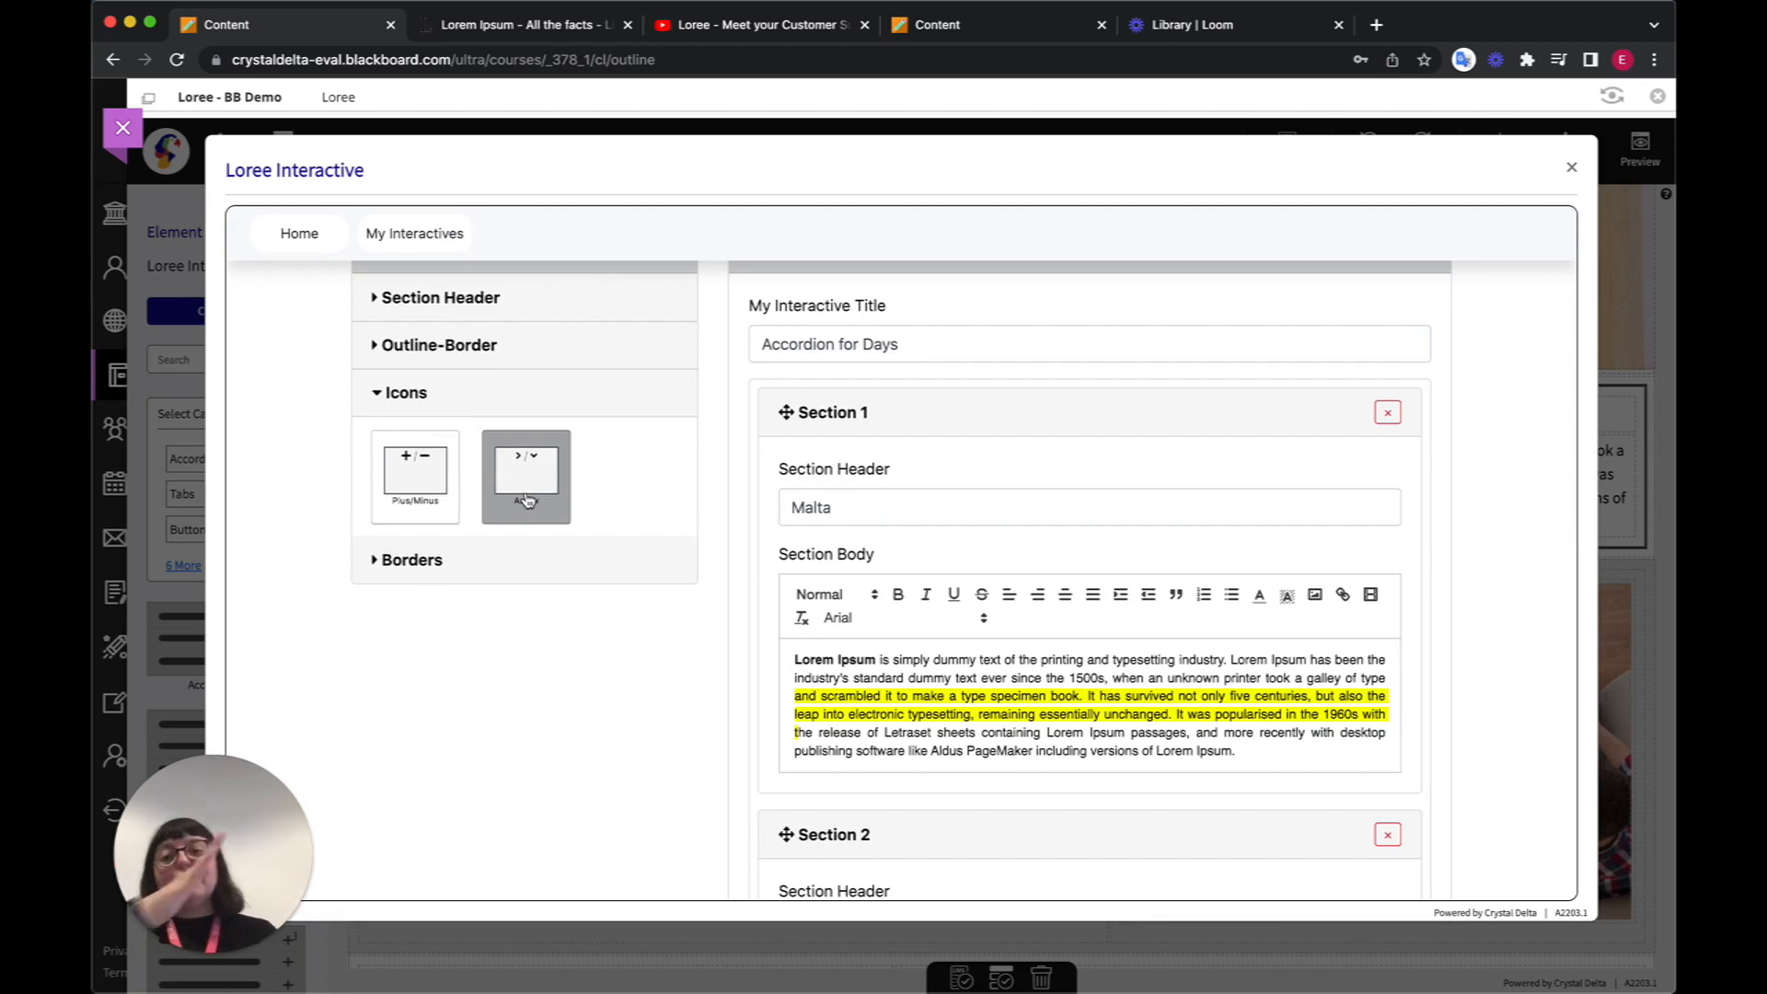
{"action": "left_click", "coordinate": [404, 482]}
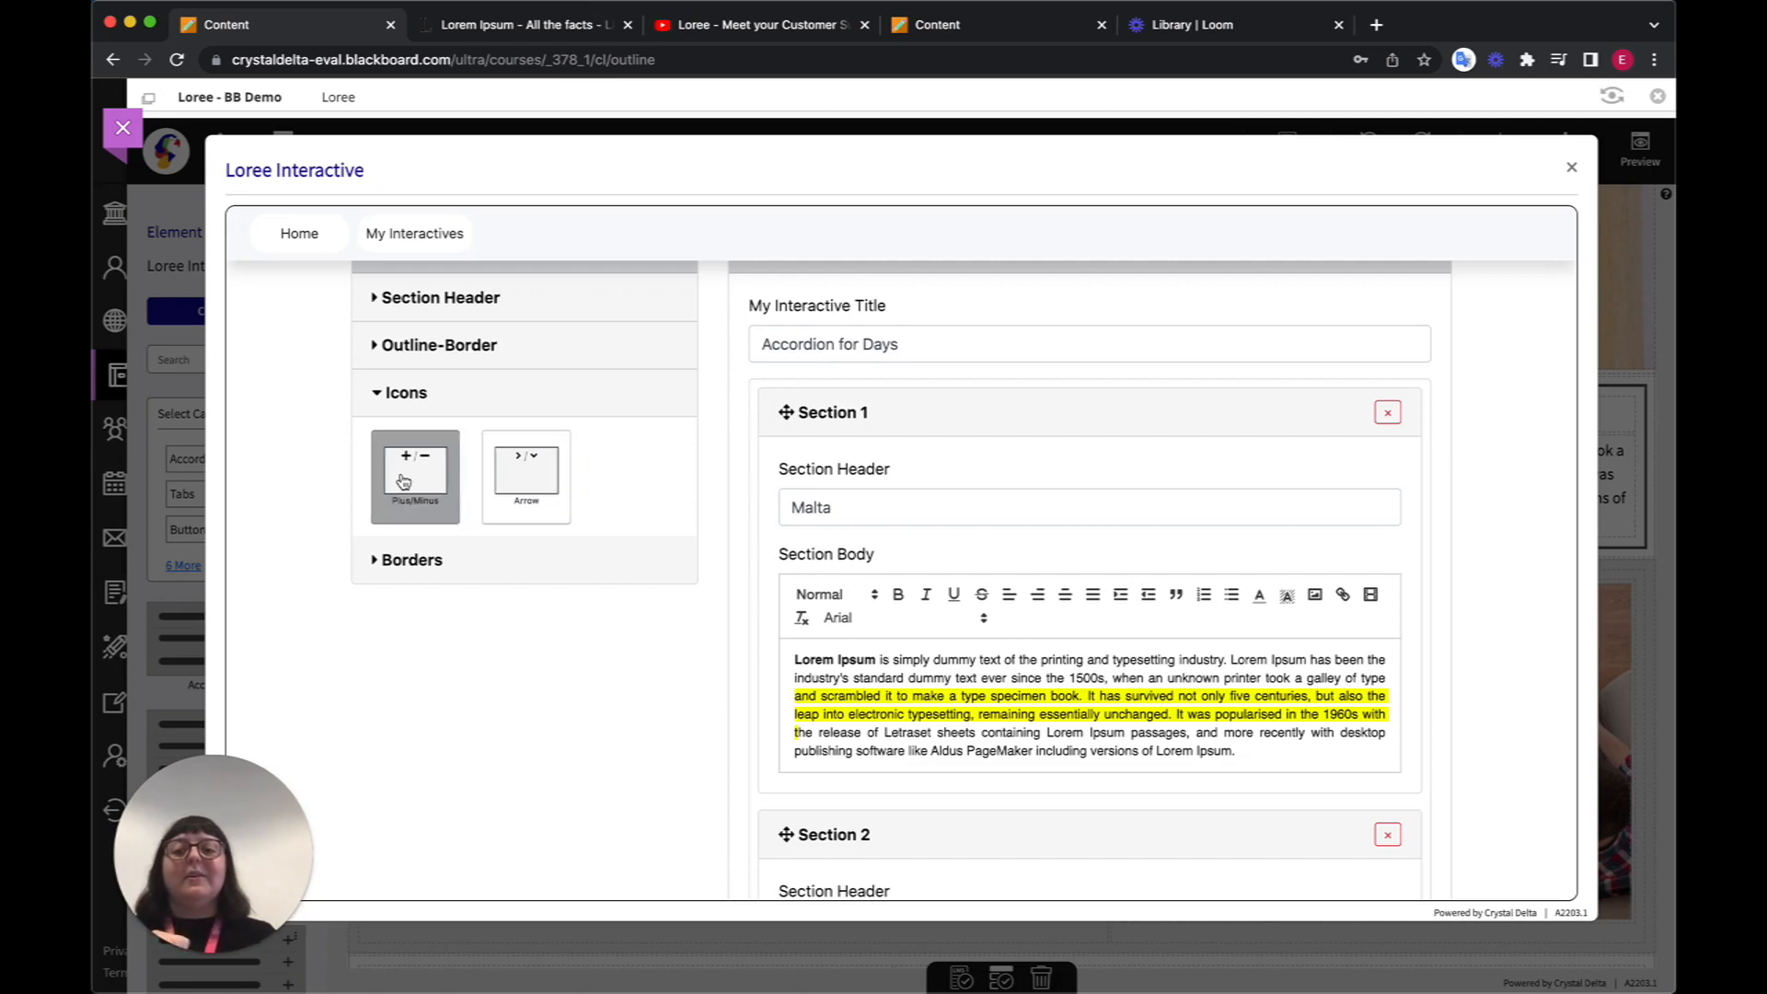
- Apply a left border to the accordion with colour #4a90e2 and border size 3
{"action": "left_click", "coordinate": [439, 567]}
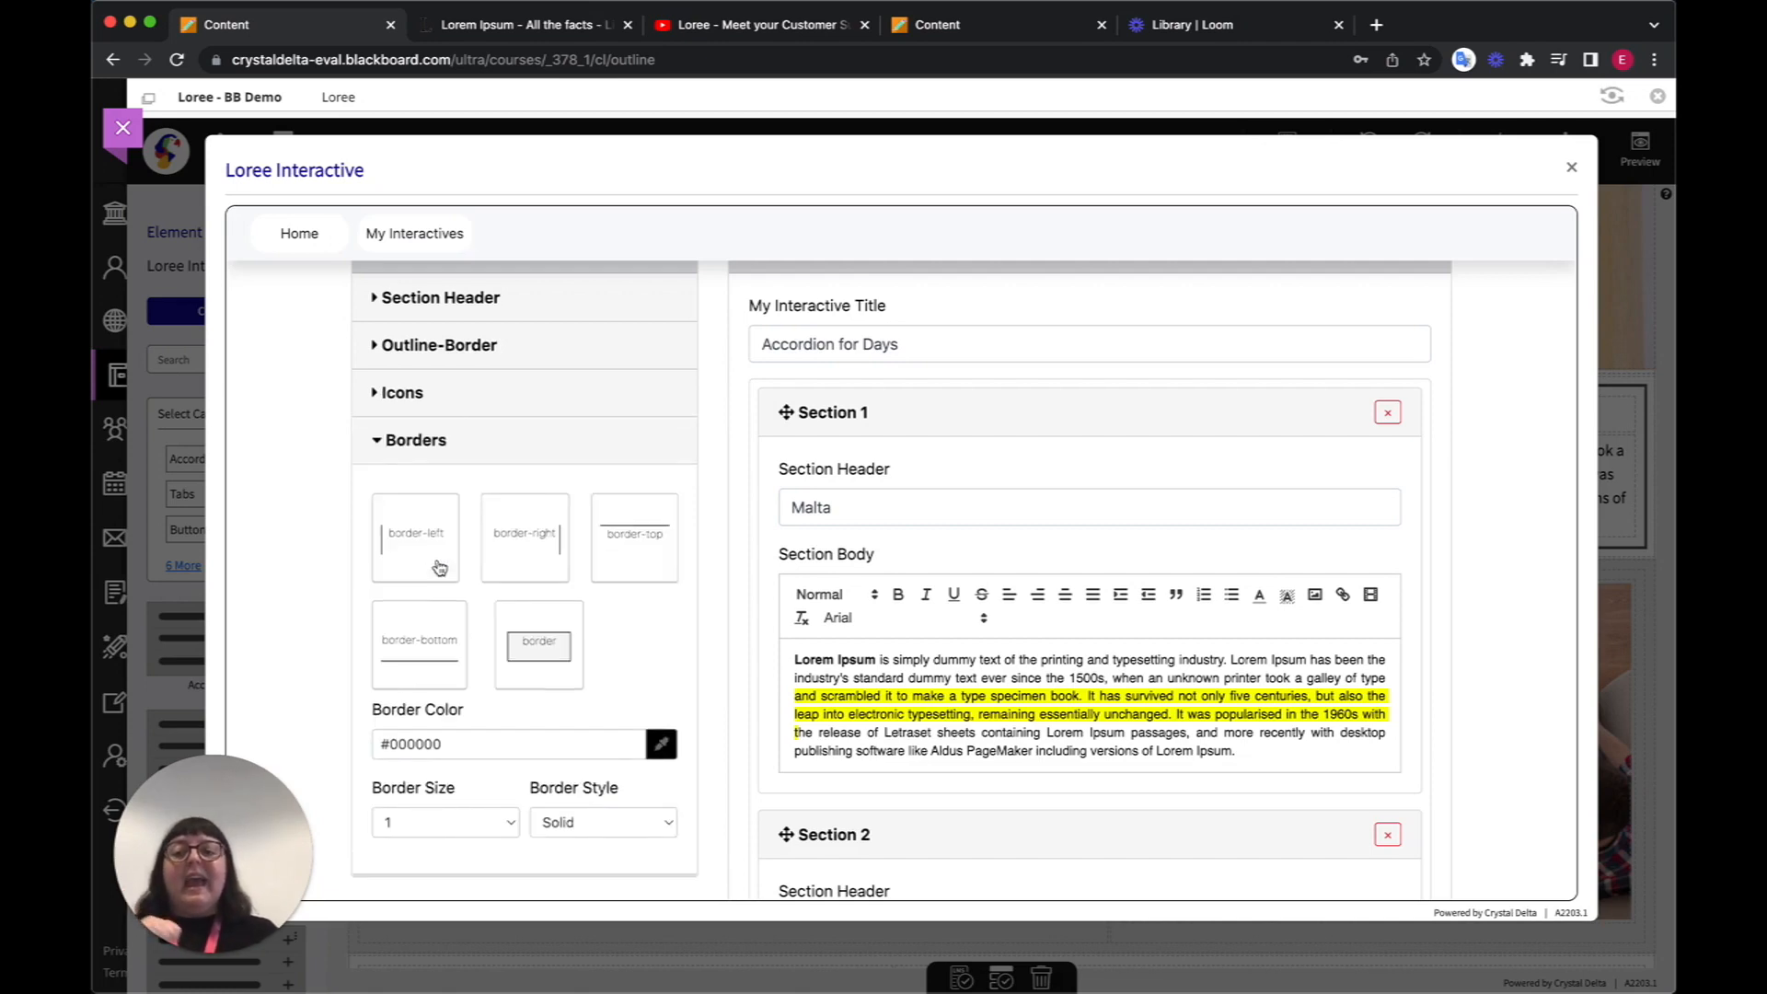
{"action": "scroll", "coordinate": [439, 567], "scroll_direction": "down", "scroll_amount": 1}
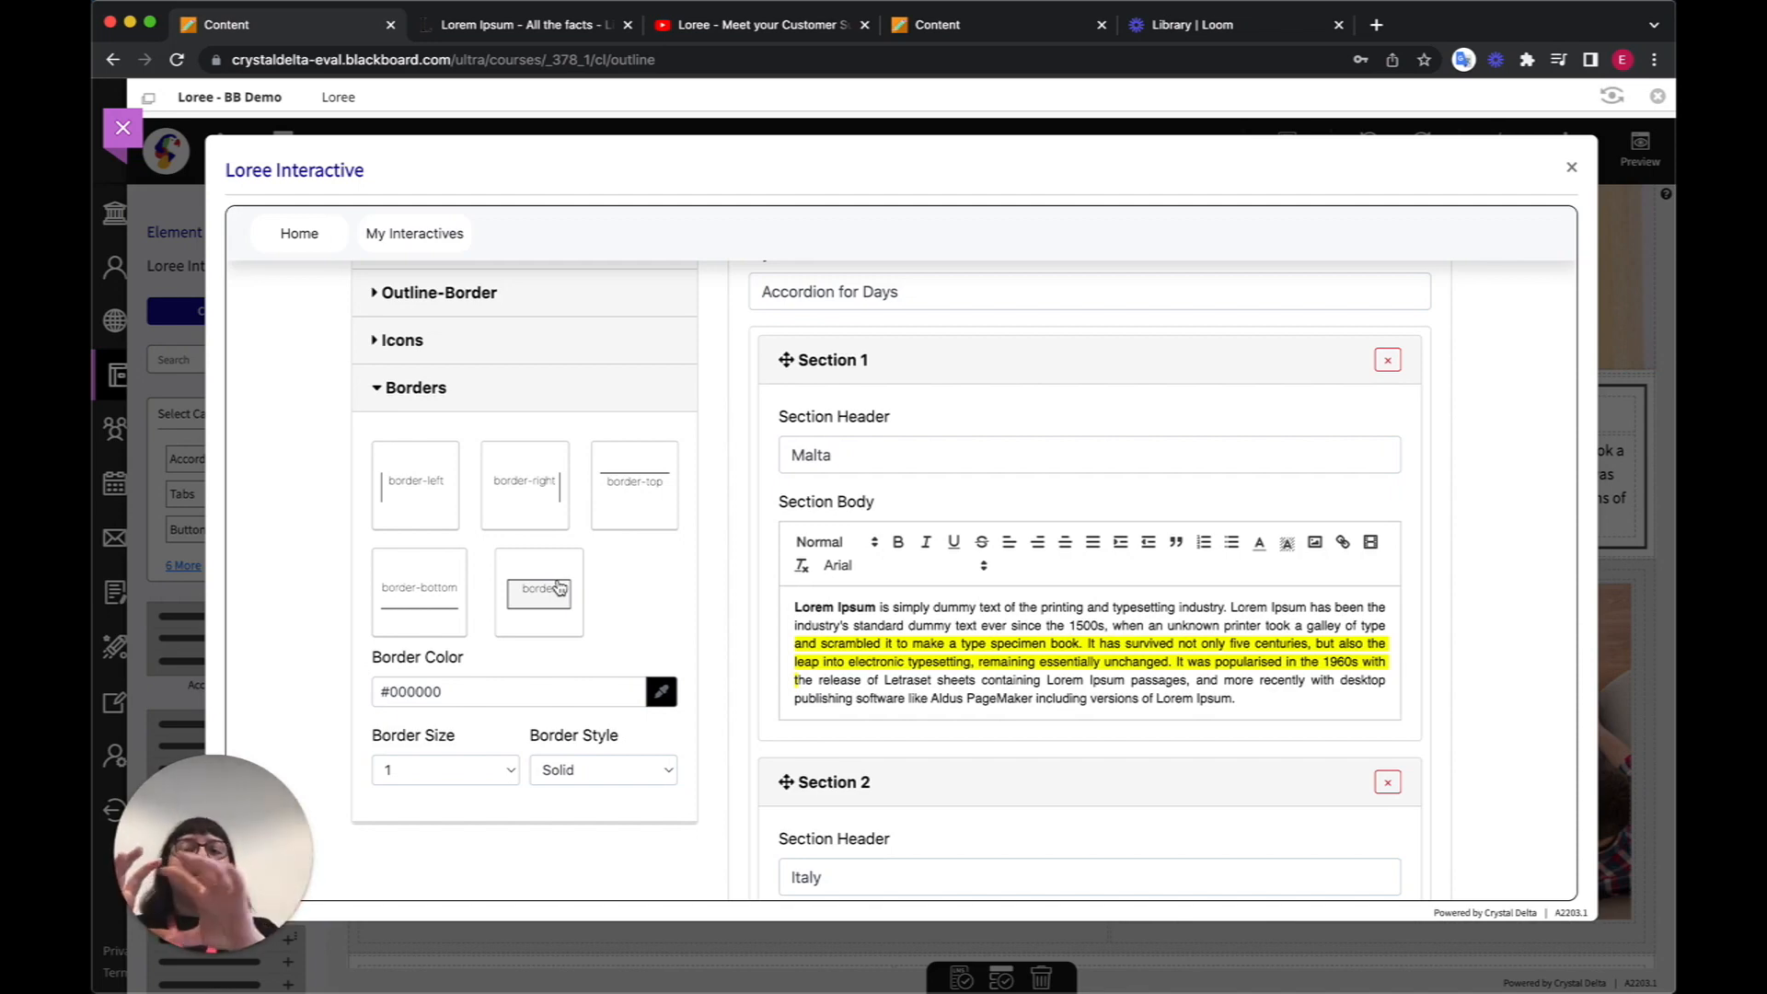
{"action": "left_click", "coordinate": [414, 483]}
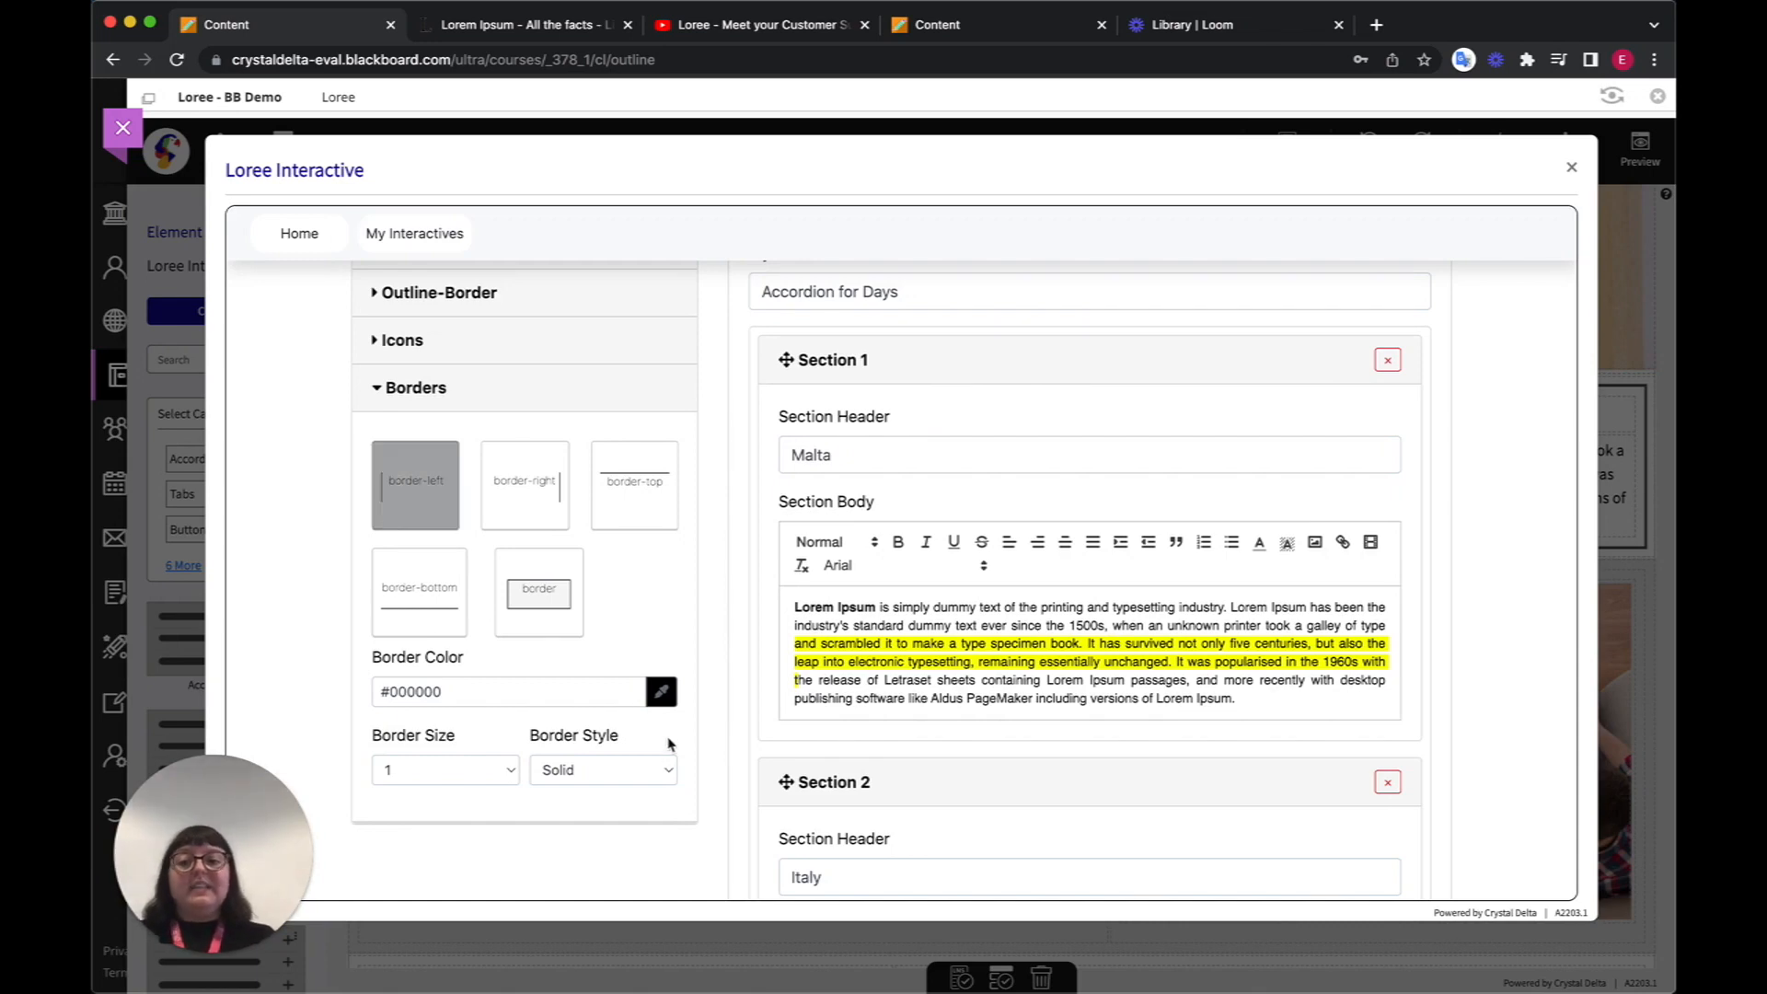
{"action": "left_click", "coordinate": [659, 693]}
{"action": "scroll", "coordinate": [607, 802], "scroll_direction": "down", "scroll_amount": 5}
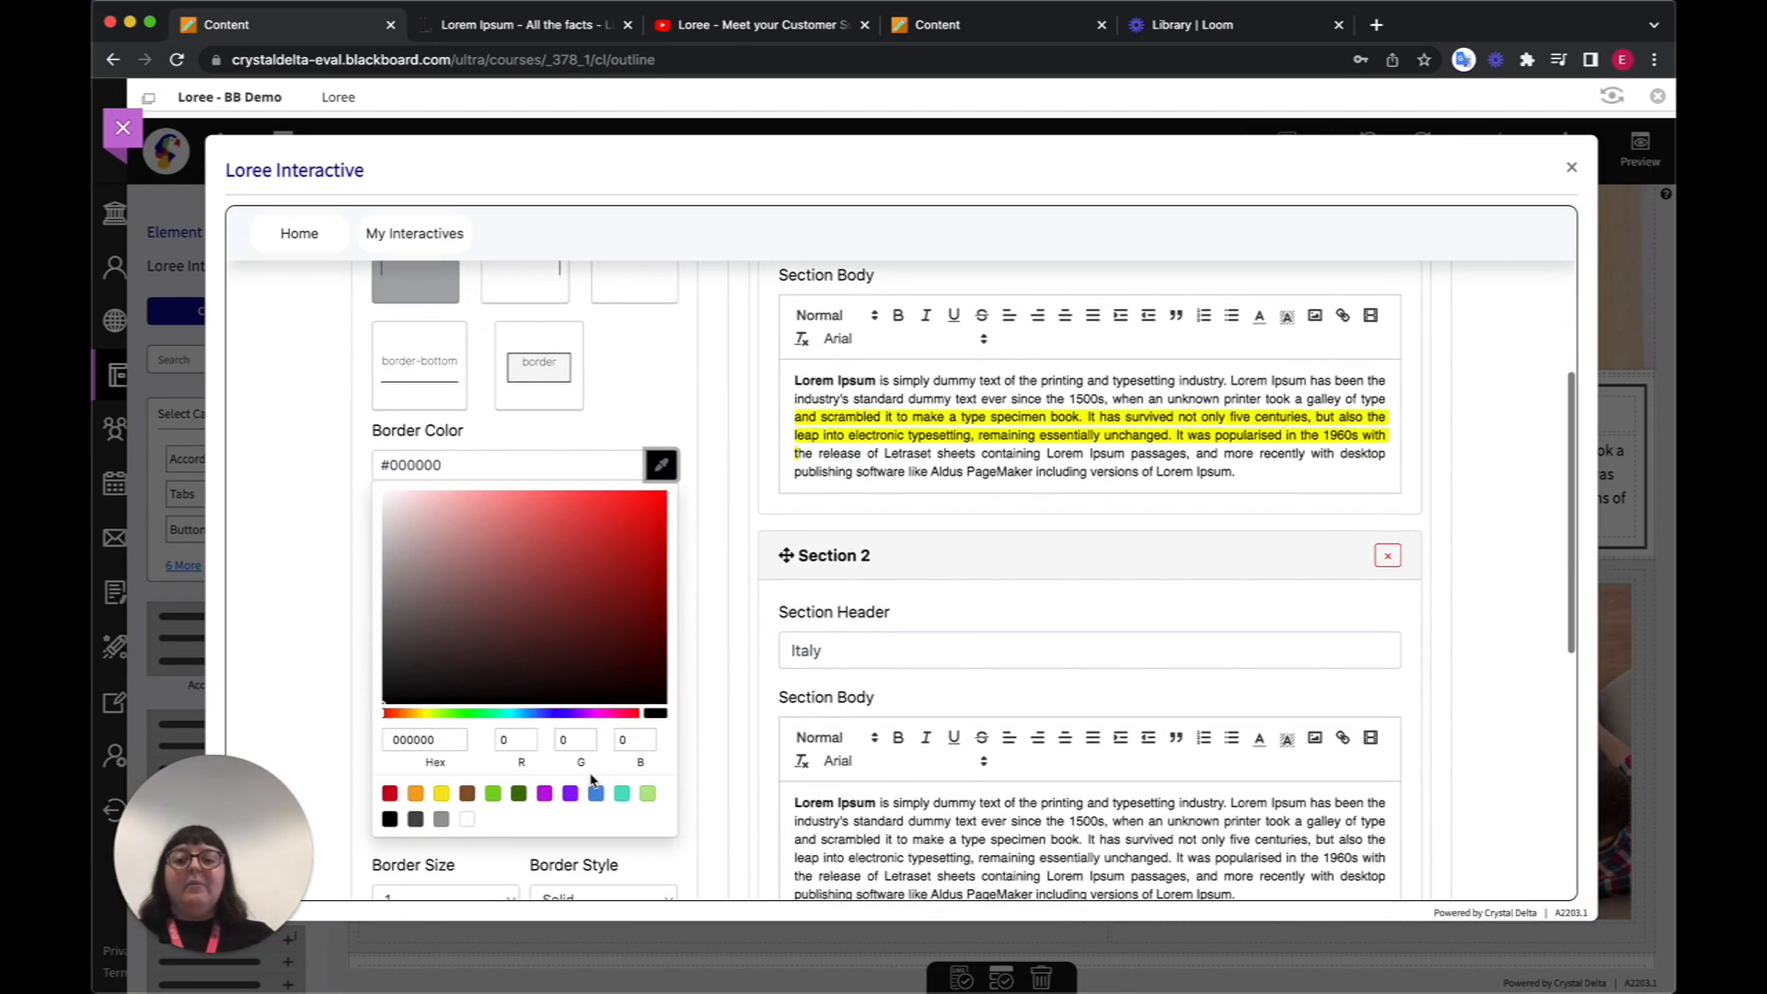
{"action": "left_click", "coordinate": [606, 801]}
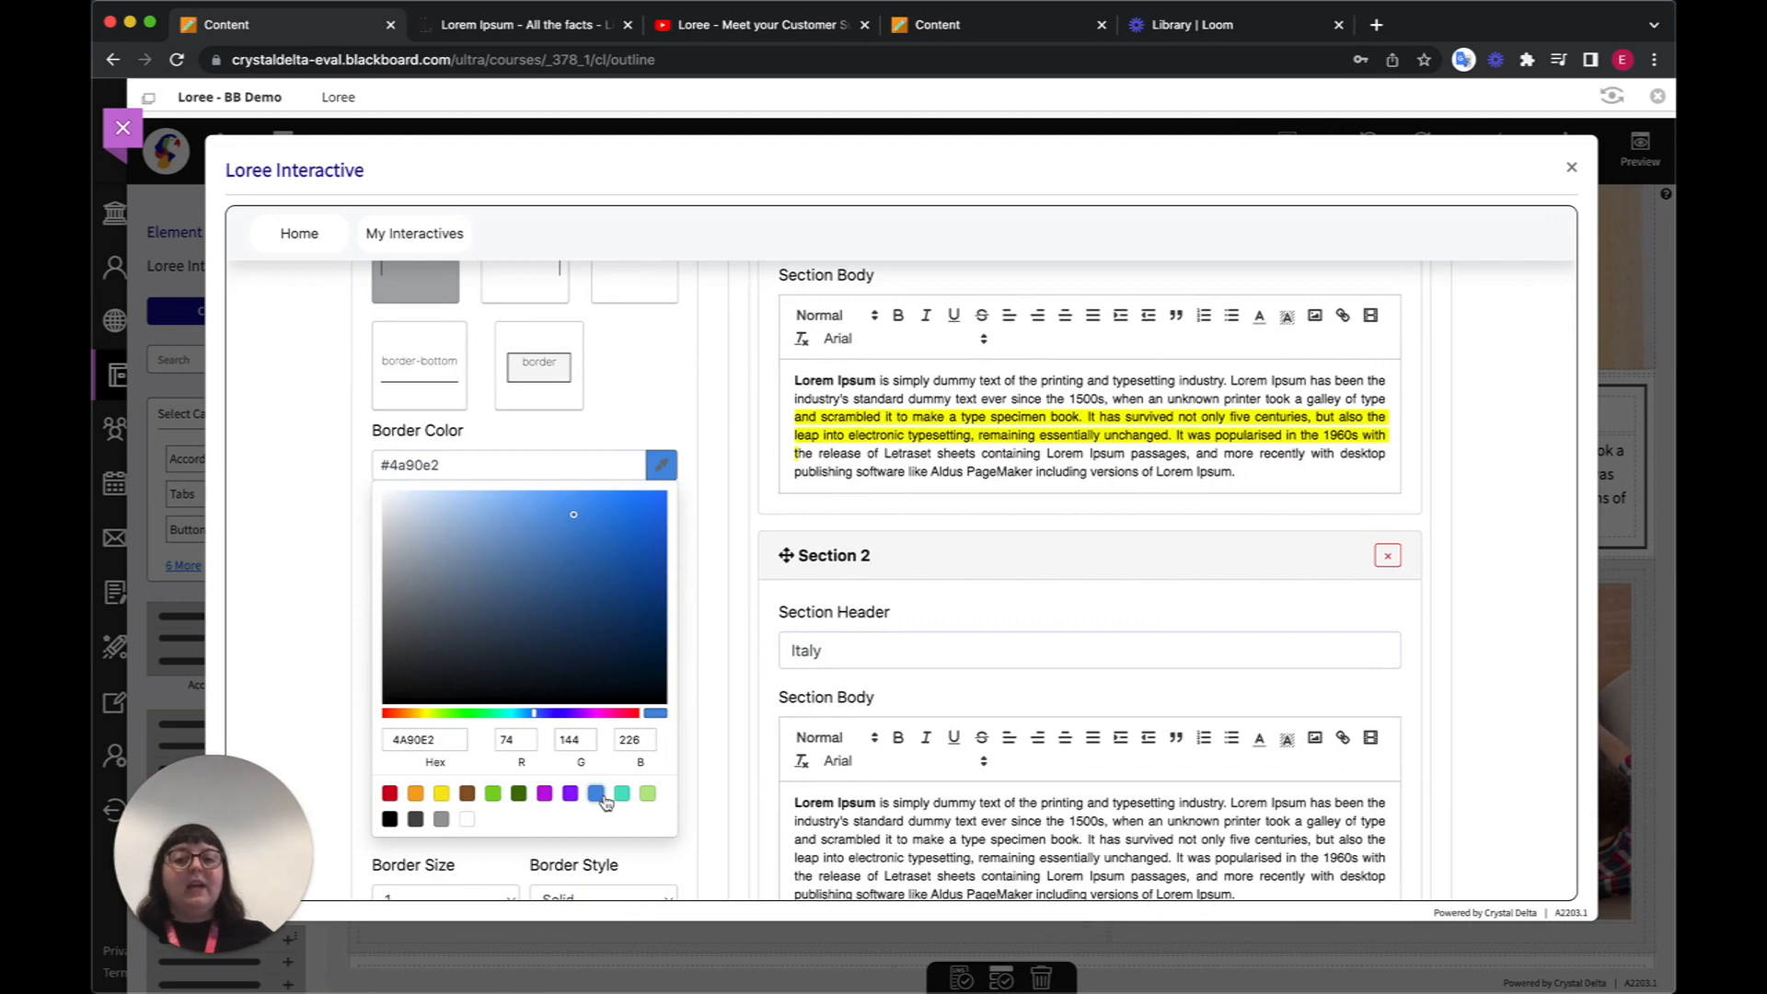
{"action": "left_click", "coordinate": [661, 465]}
{"action": "left_click", "coordinate": [505, 551]}
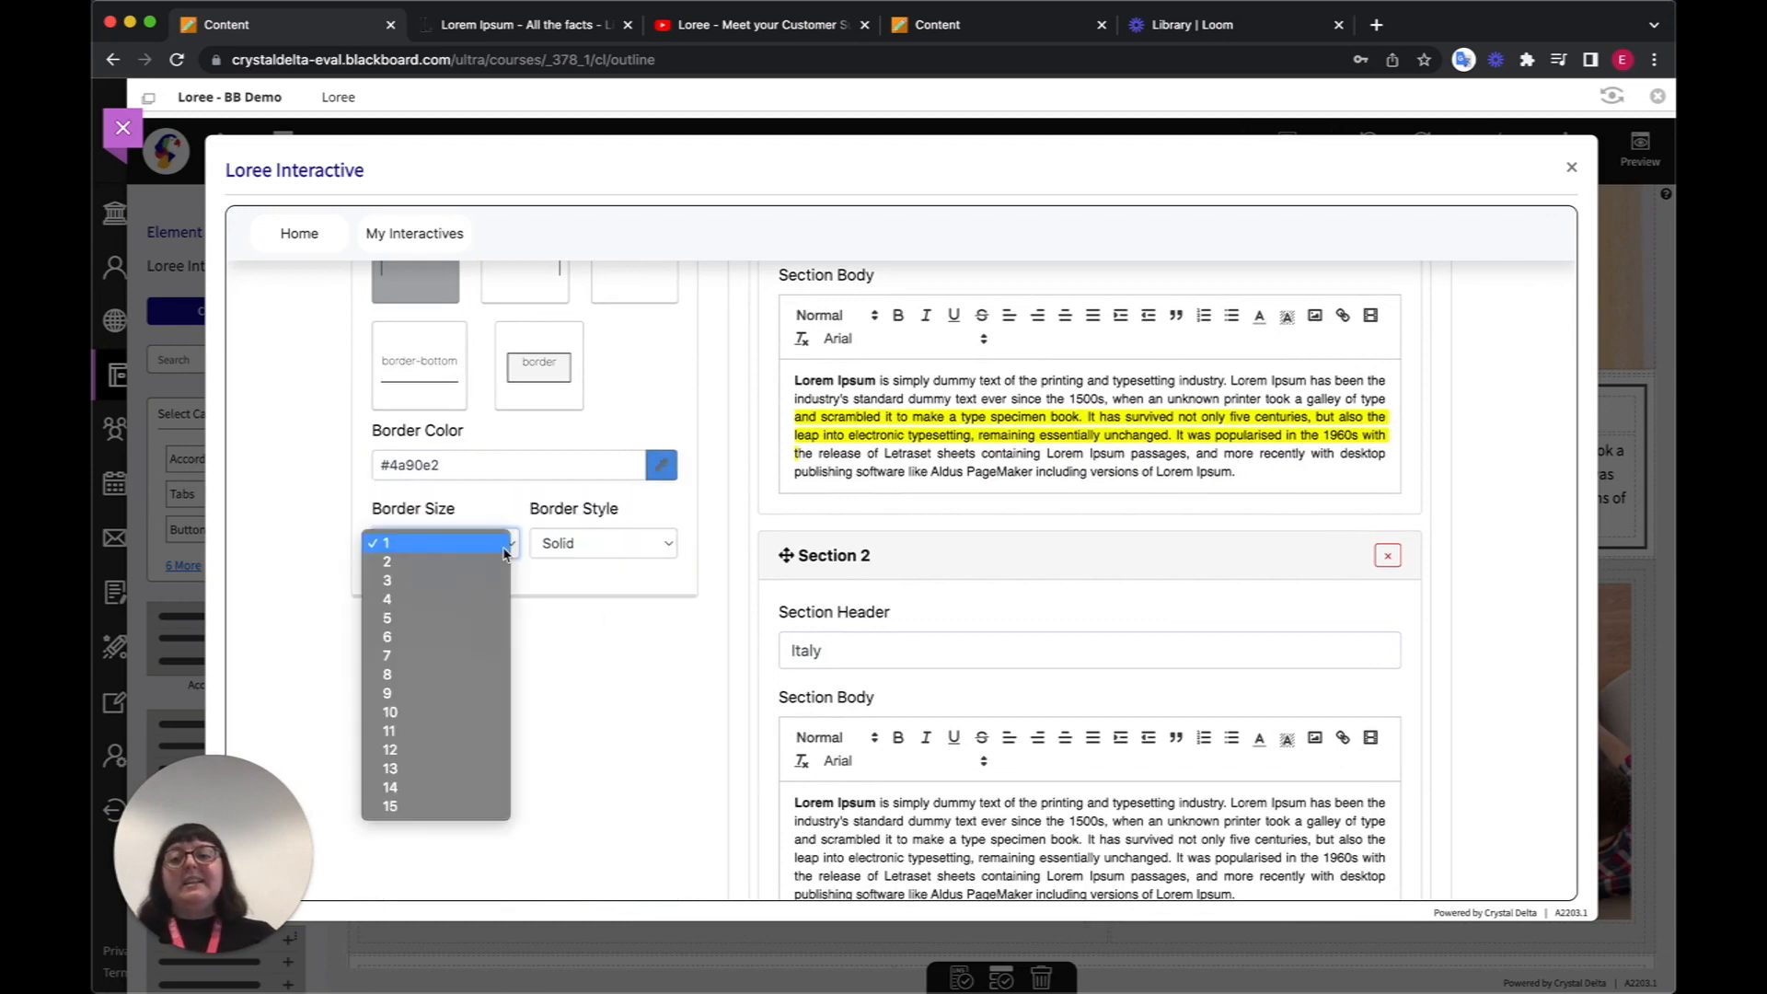
{"action": "left_click", "coordinate": [470, 580]}
- Preview the restyled accordion, expanding and collapsing the Malta section, and return to the editor
{"action": "scroll", "coordinate": [469, 589], "scroll_direction": "up", "scroll_amount": 5}
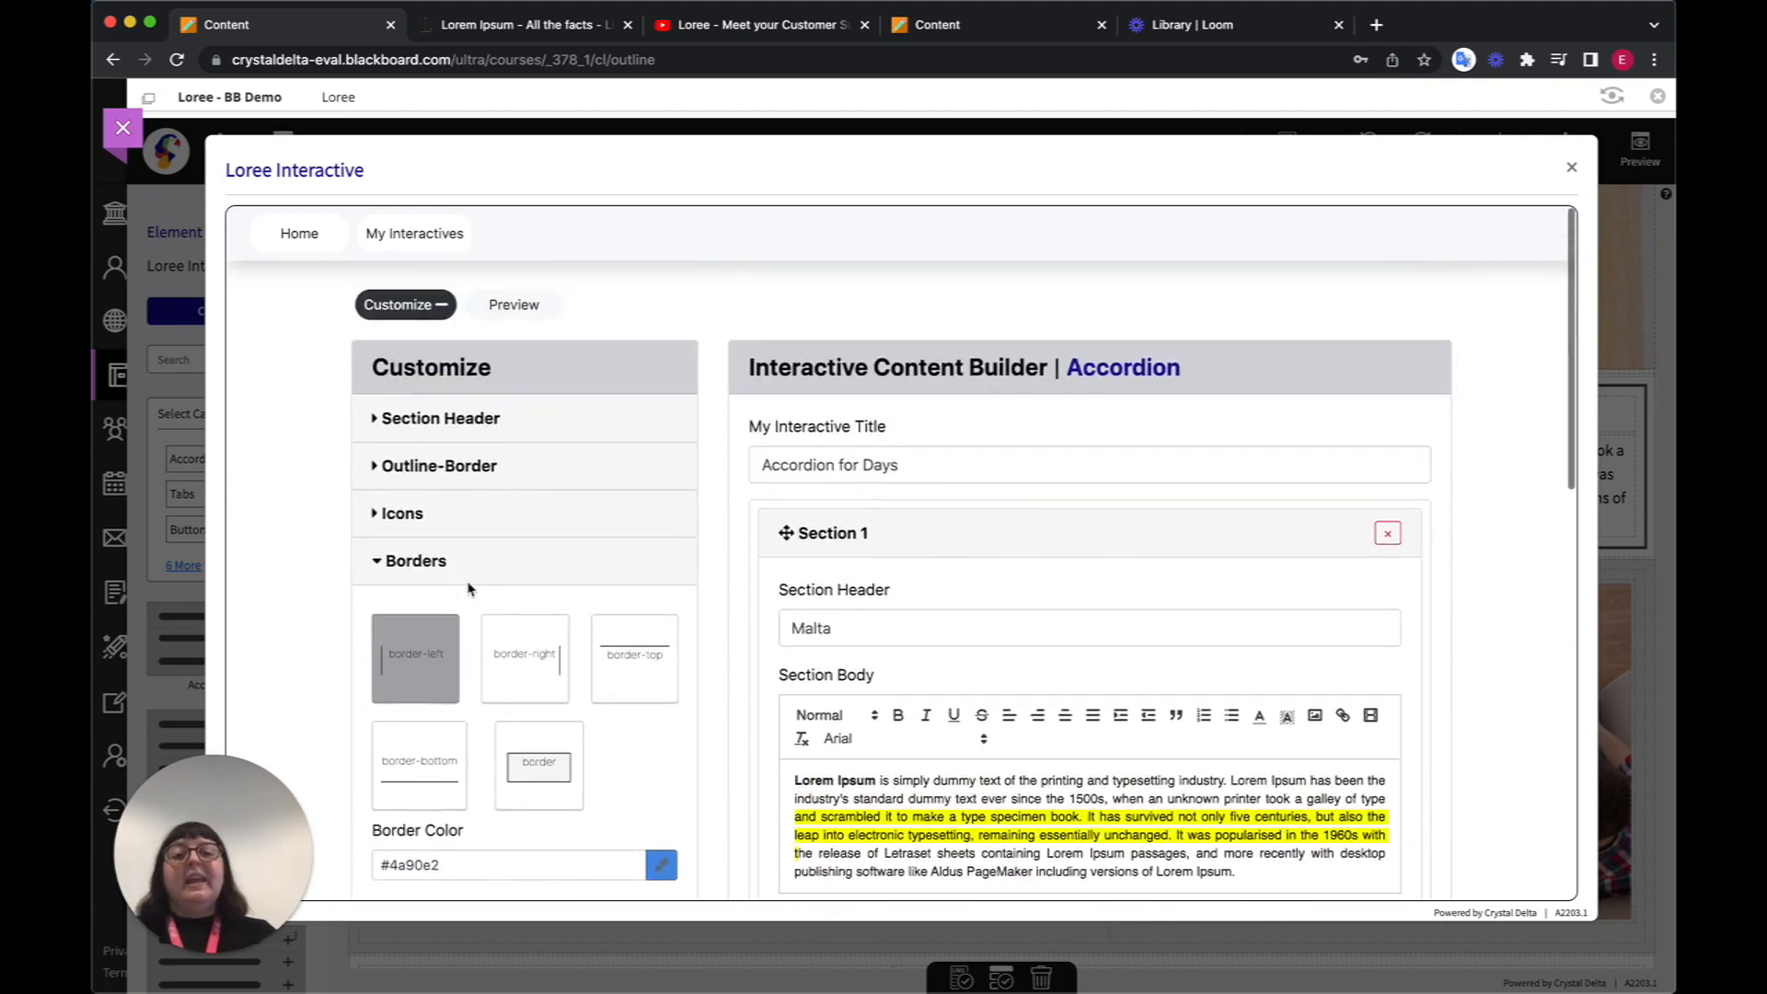
{"action": "left_click", "coordinate": [521, 313]}
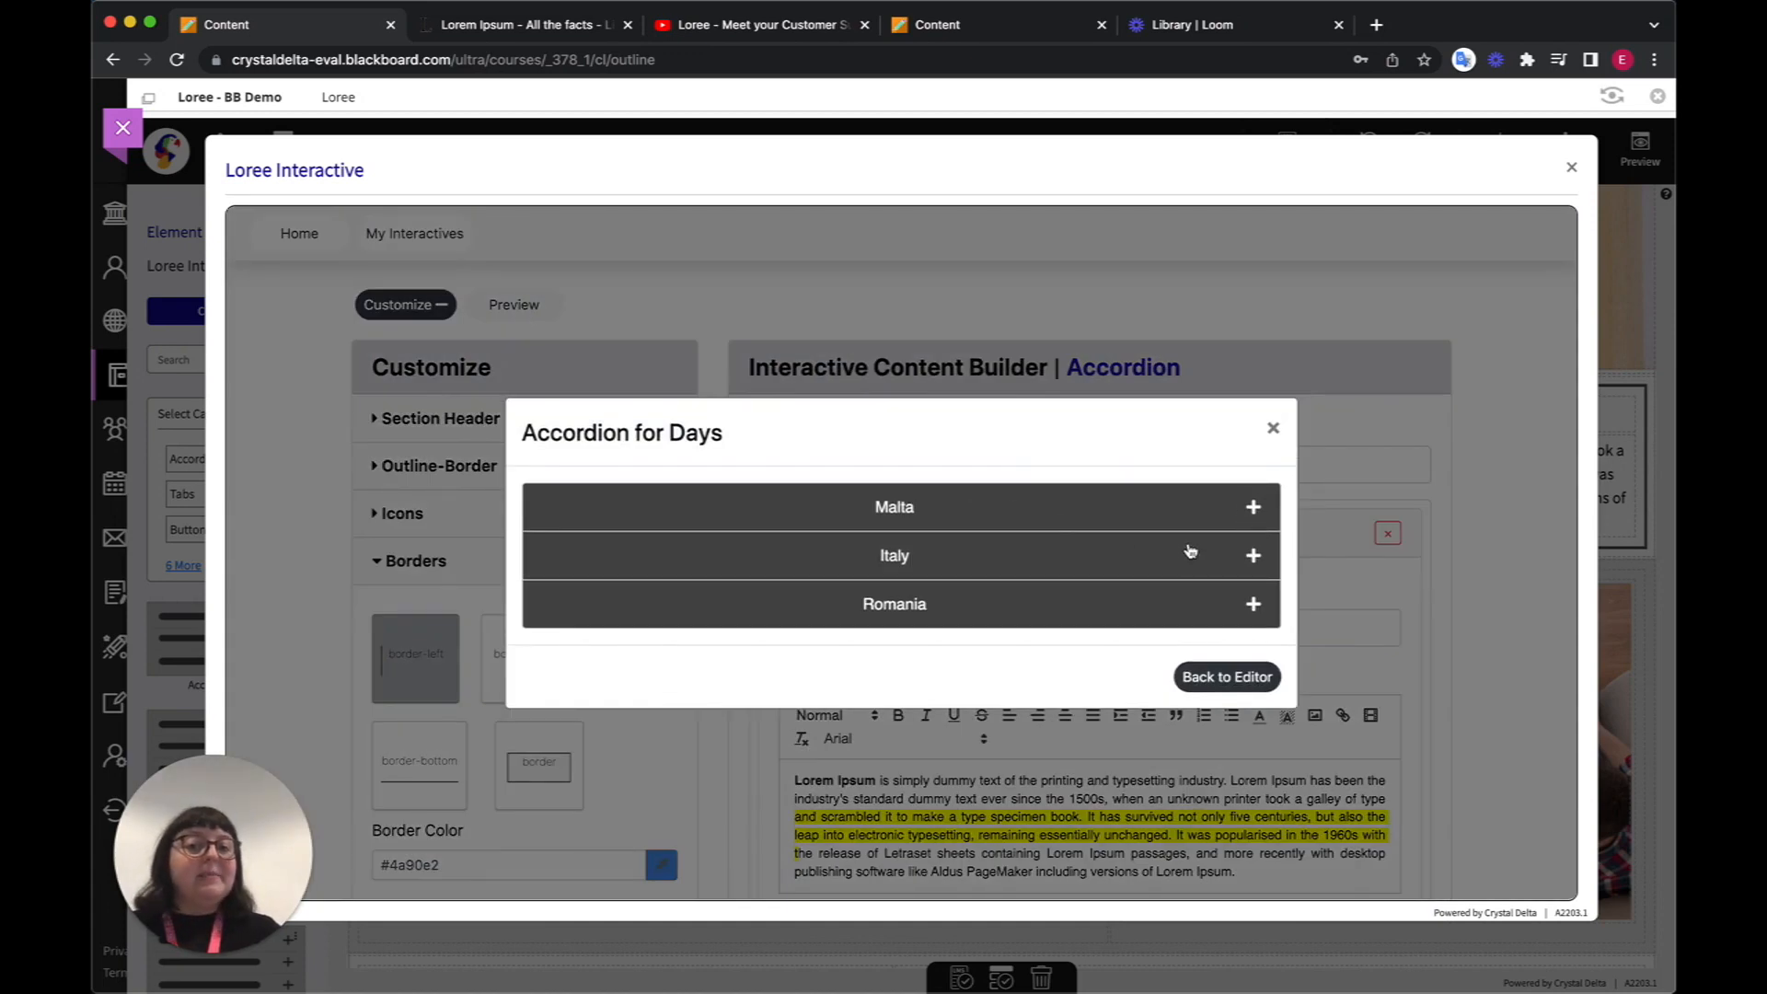
{"action": "left_click", "coordinate": [960, 508]}
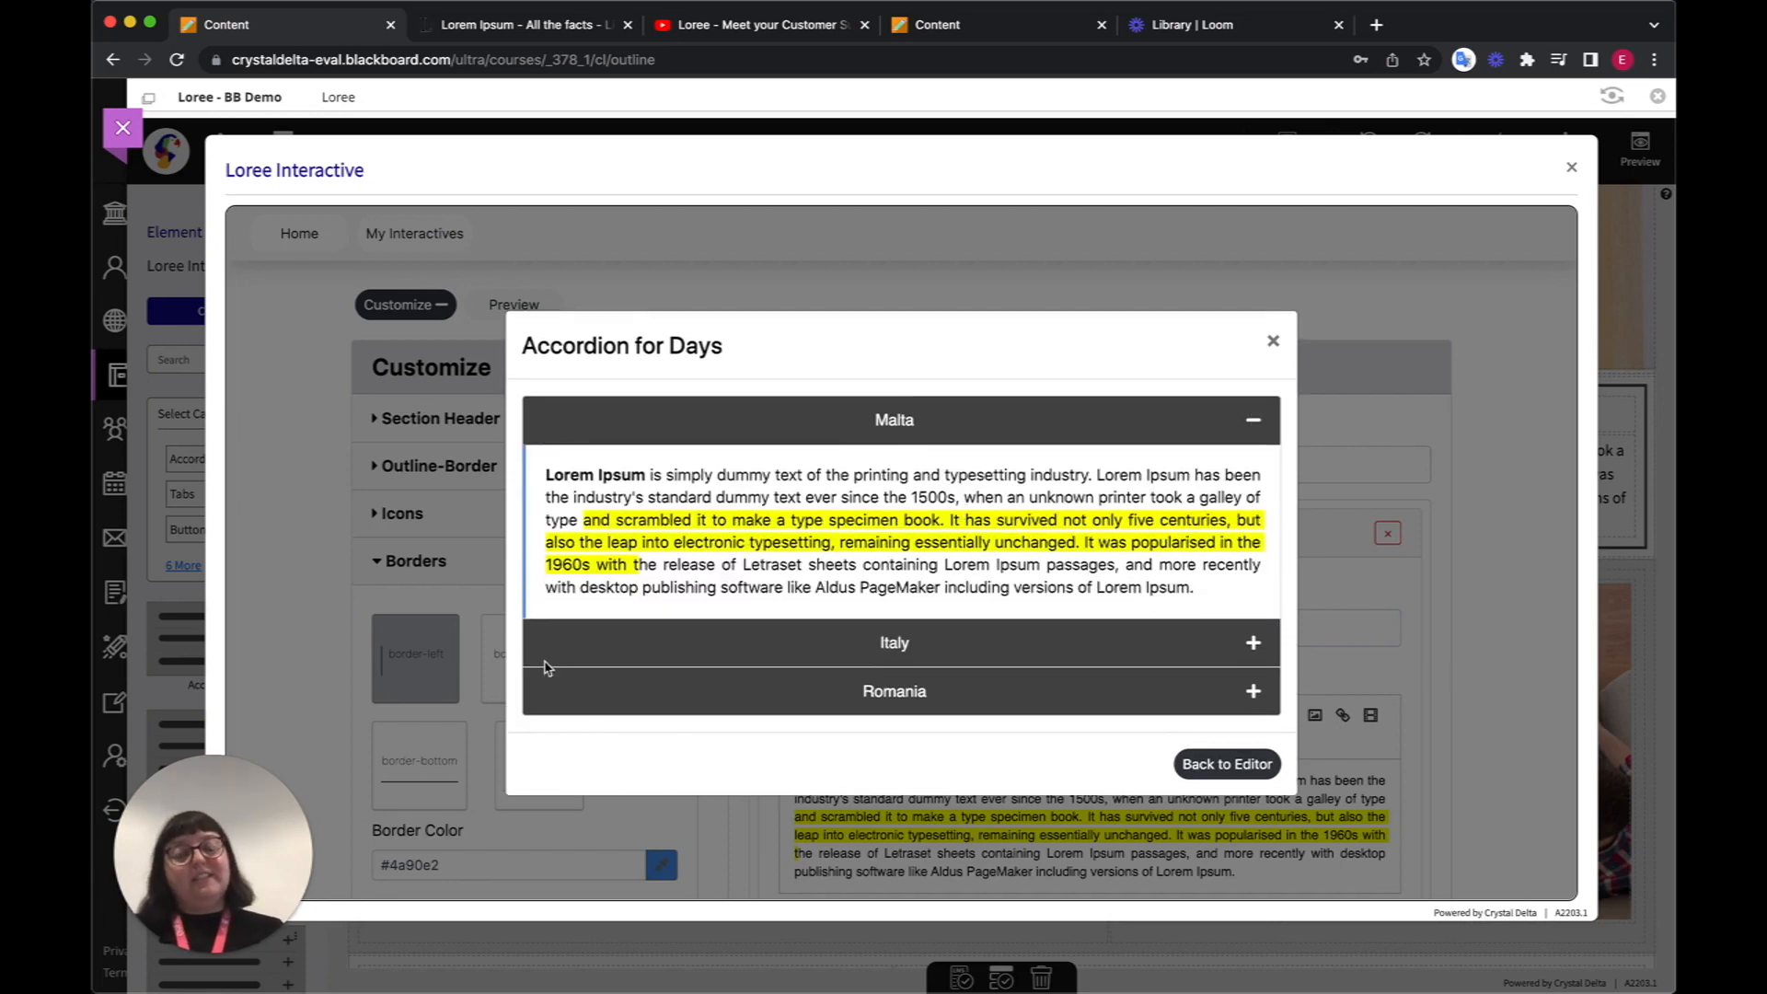
{"action": "left_click", "coordinate": [1015, 442]}
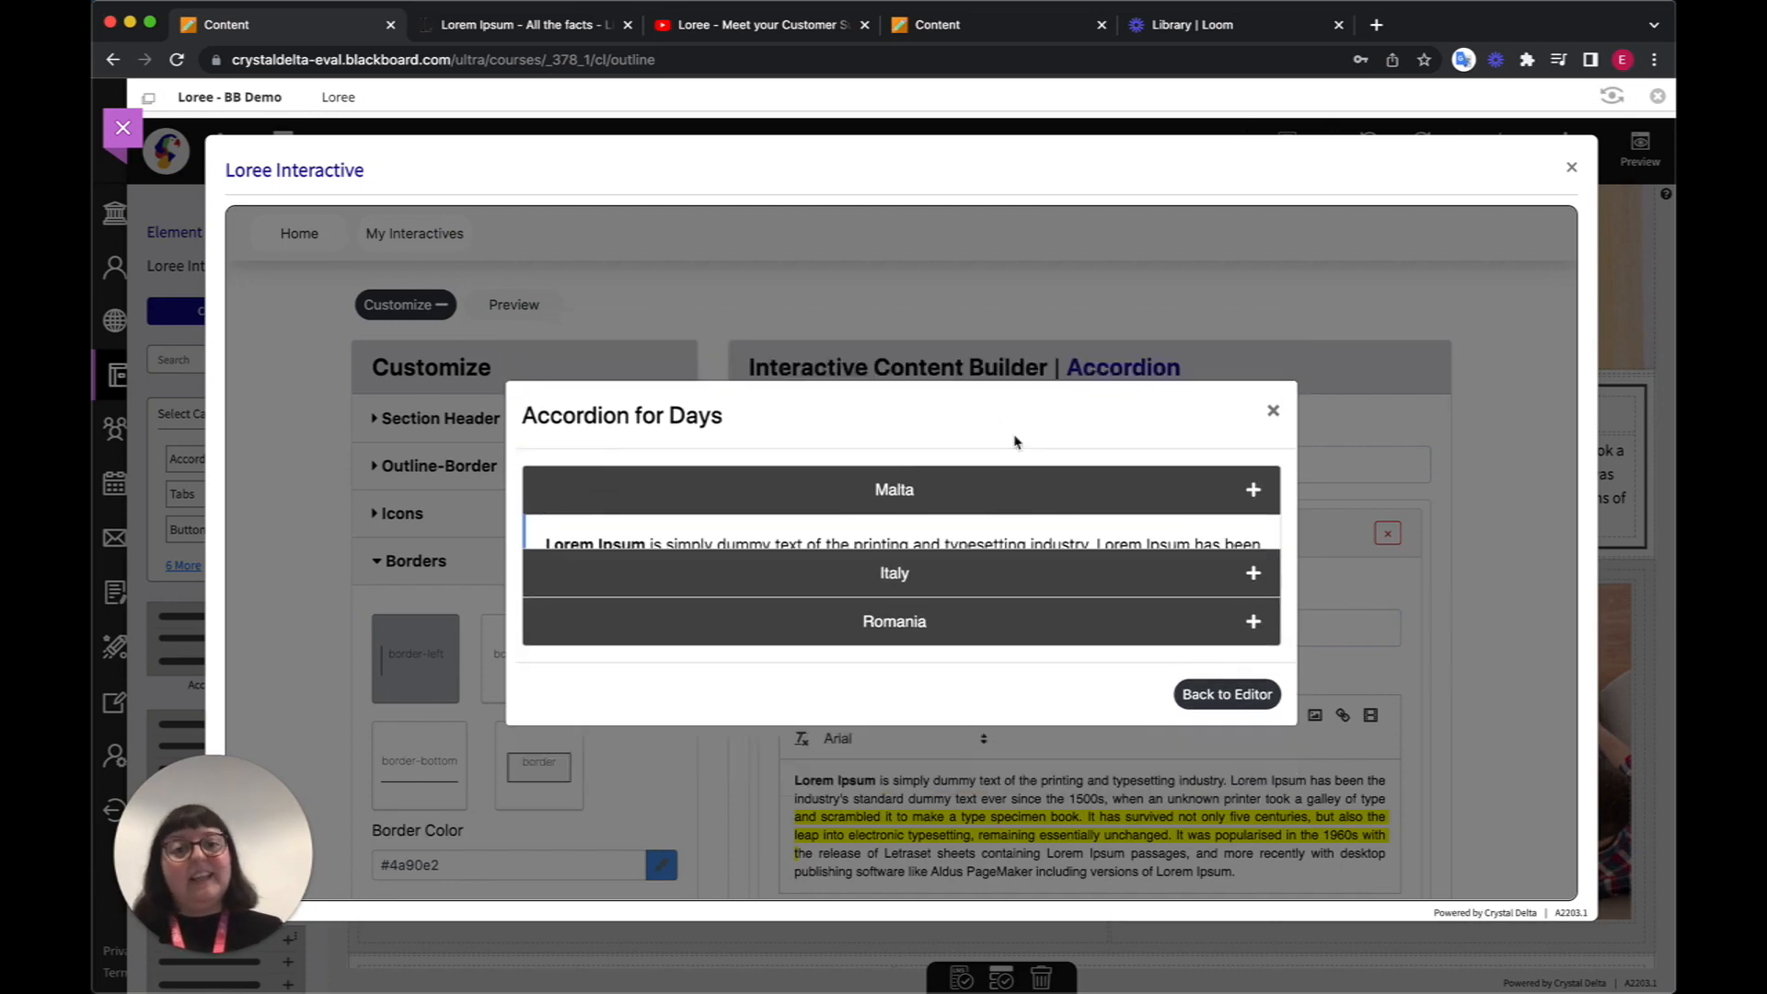
{"action": "left_click", "coordinate": [1213, 678]}
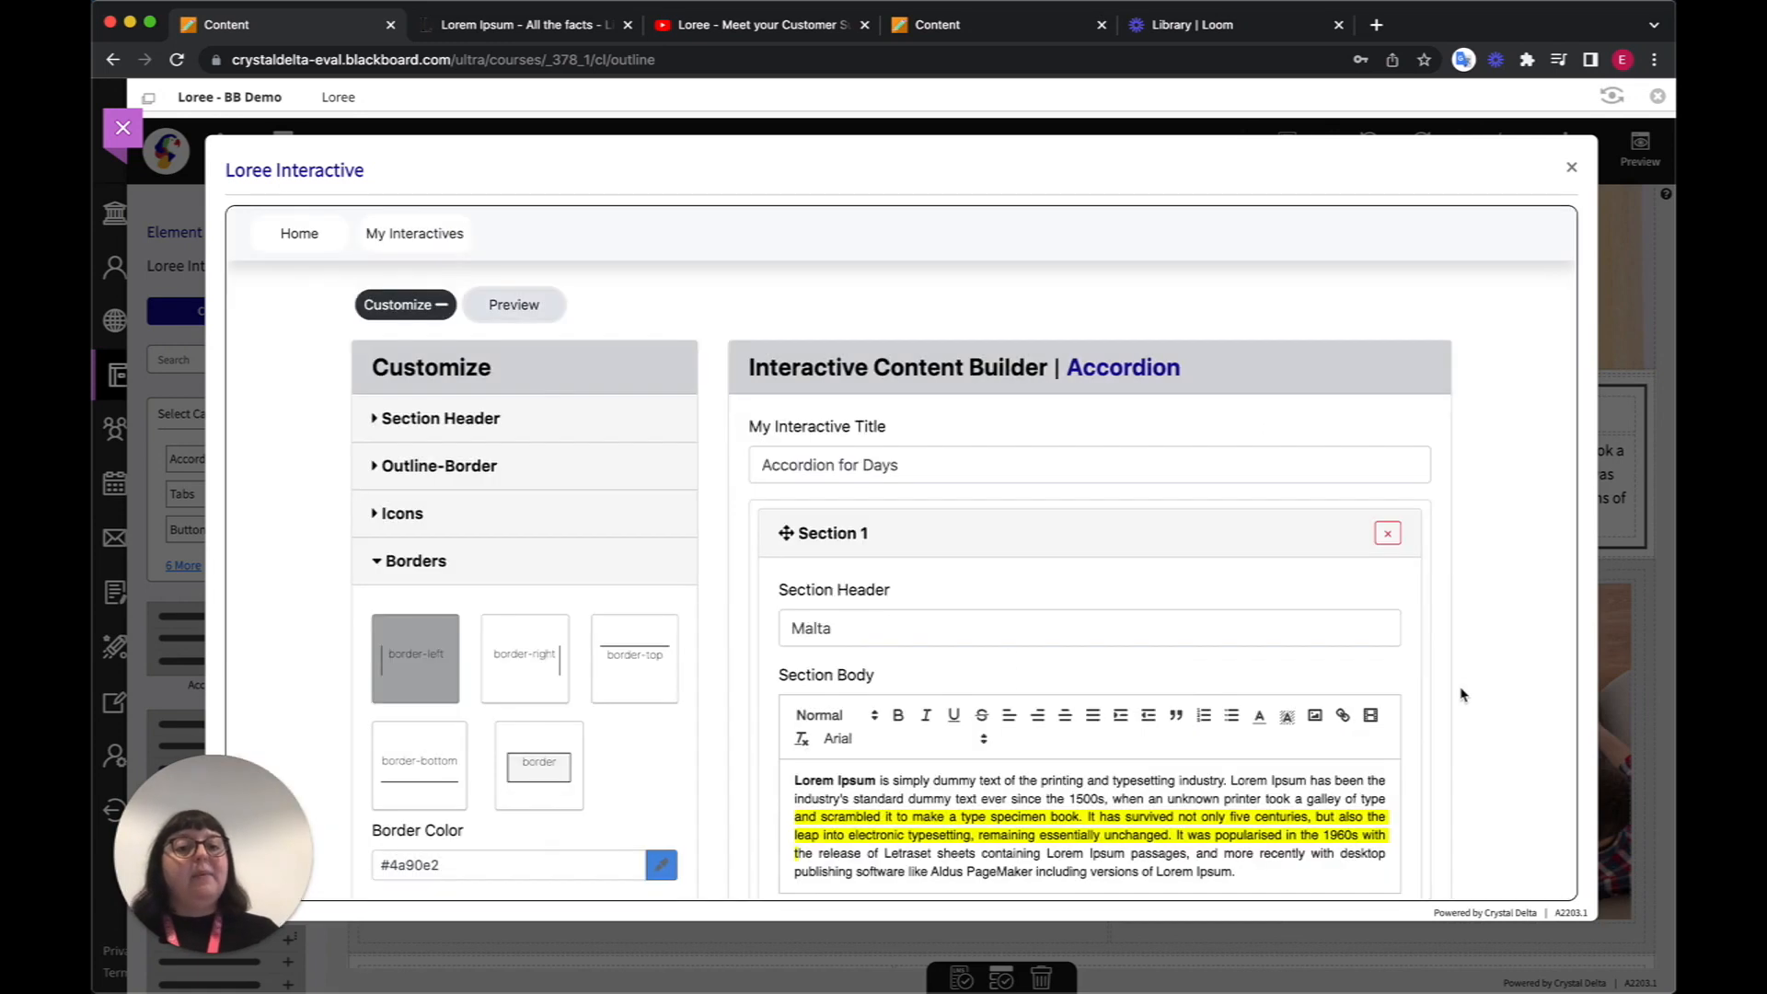
- Create the "Accordion for Days" interactive and close the Loree Interactive builder to return to the course page
{"action": "scroll", "coordinate": [1461, 692], "scroll_direction": "down", "scroll_amount": 10}
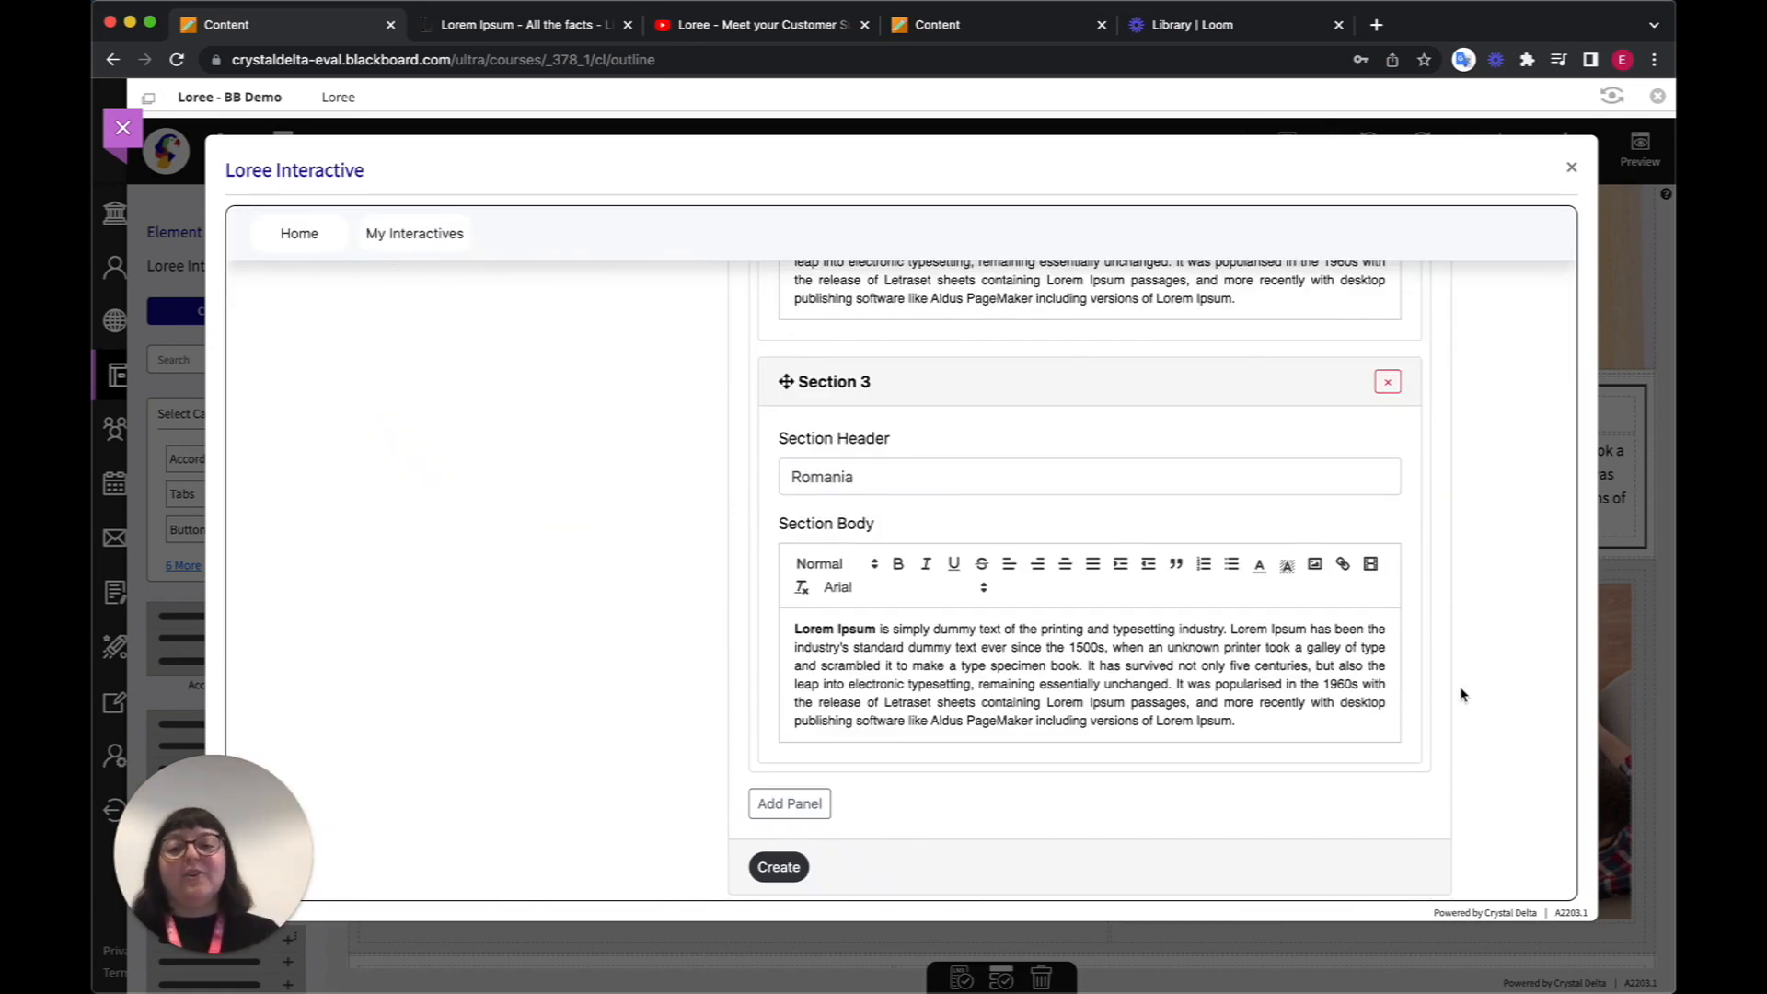
{"action": "left_click", "coordinate": [775, 871]}
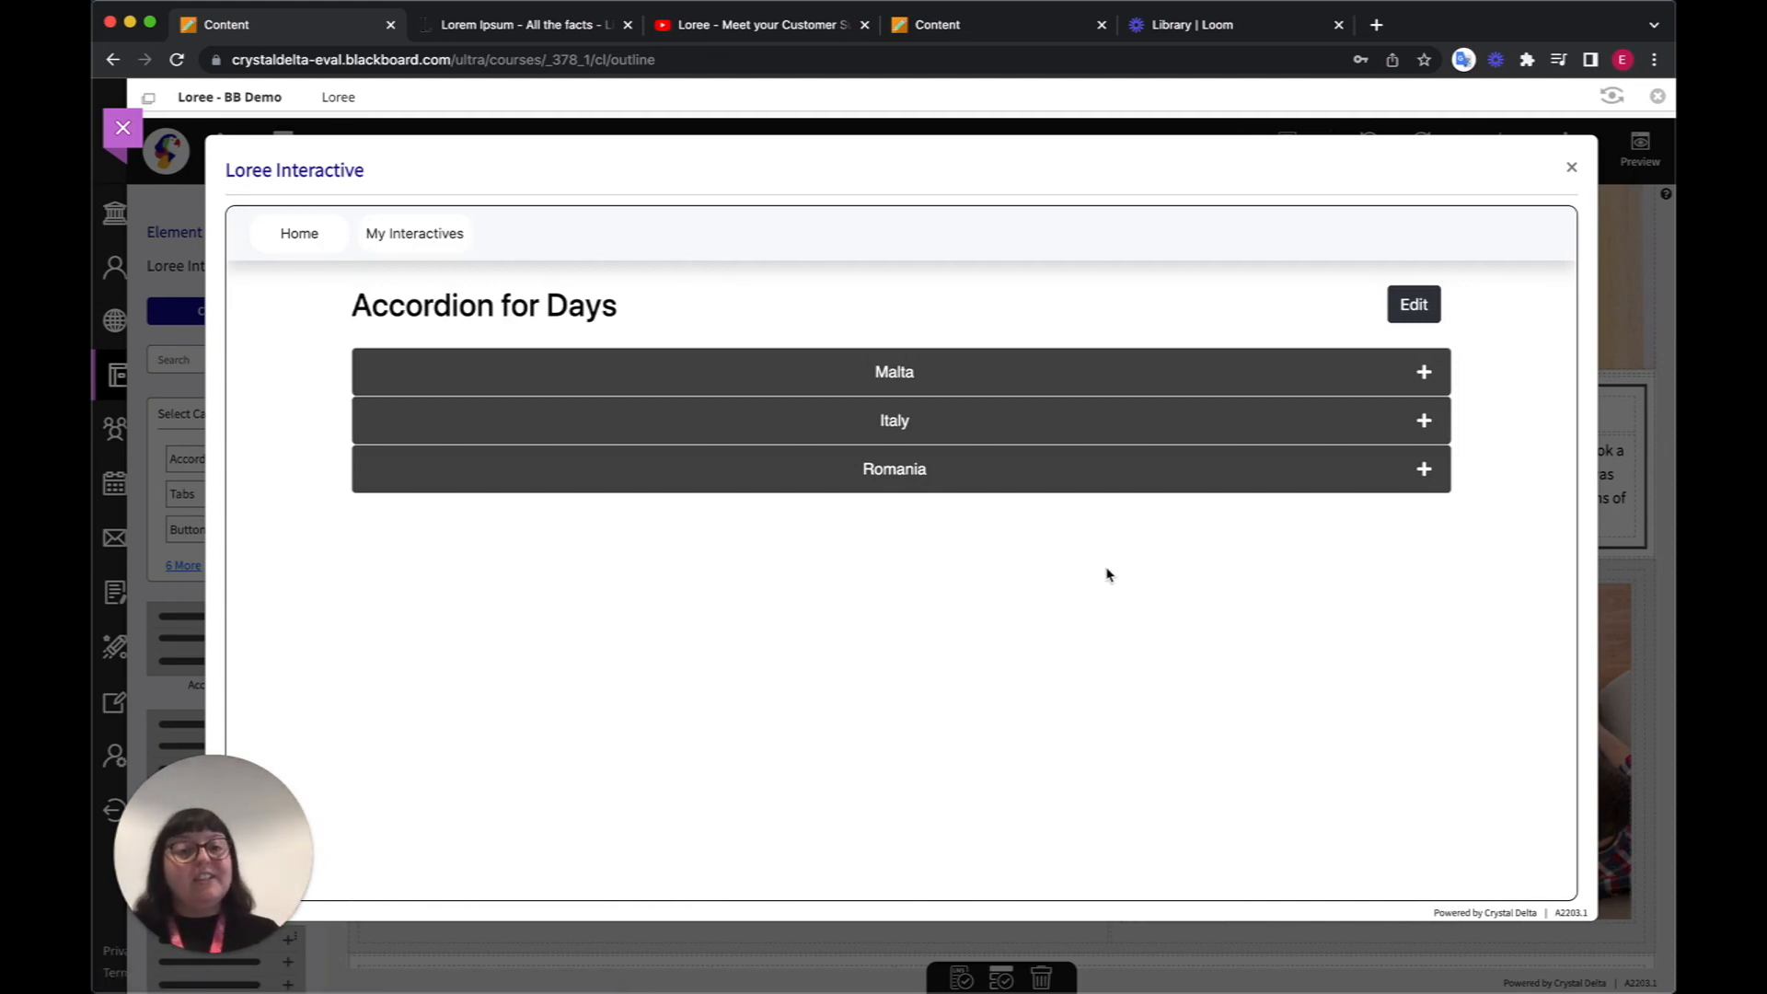
{"action": "left_click", "coordinate": [311, 235]}
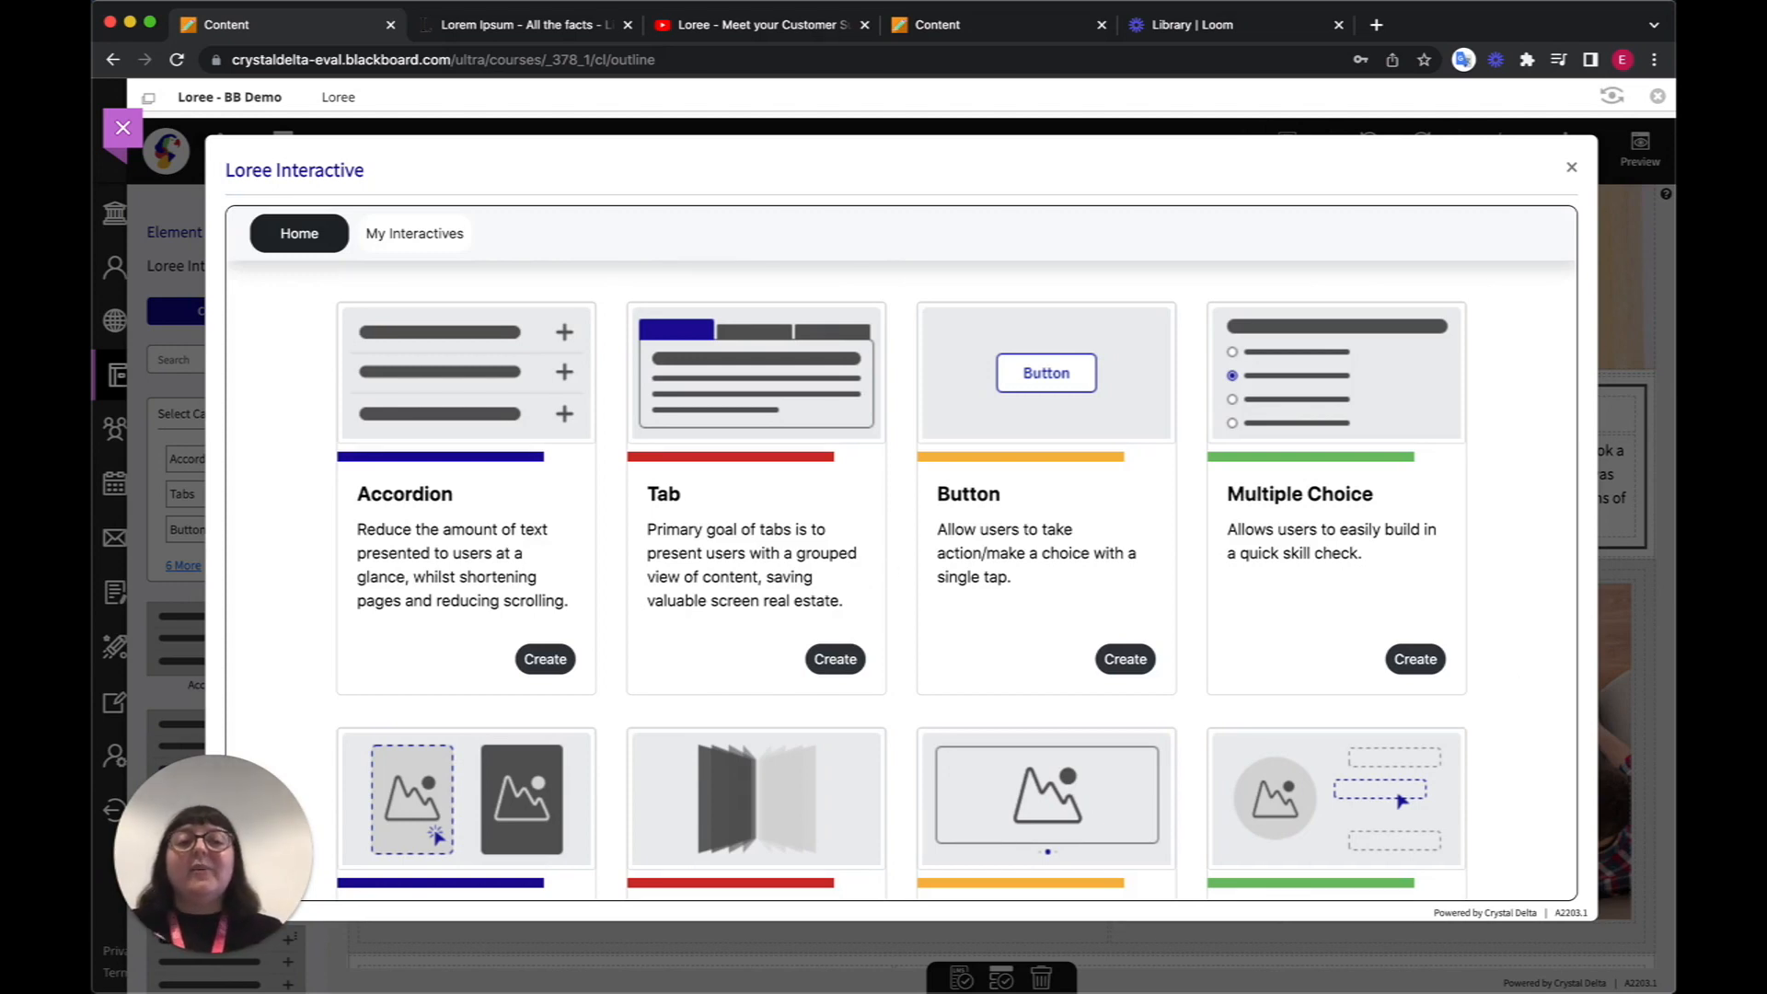
{"action": "left_click", "coordinate": [1572, 168]}
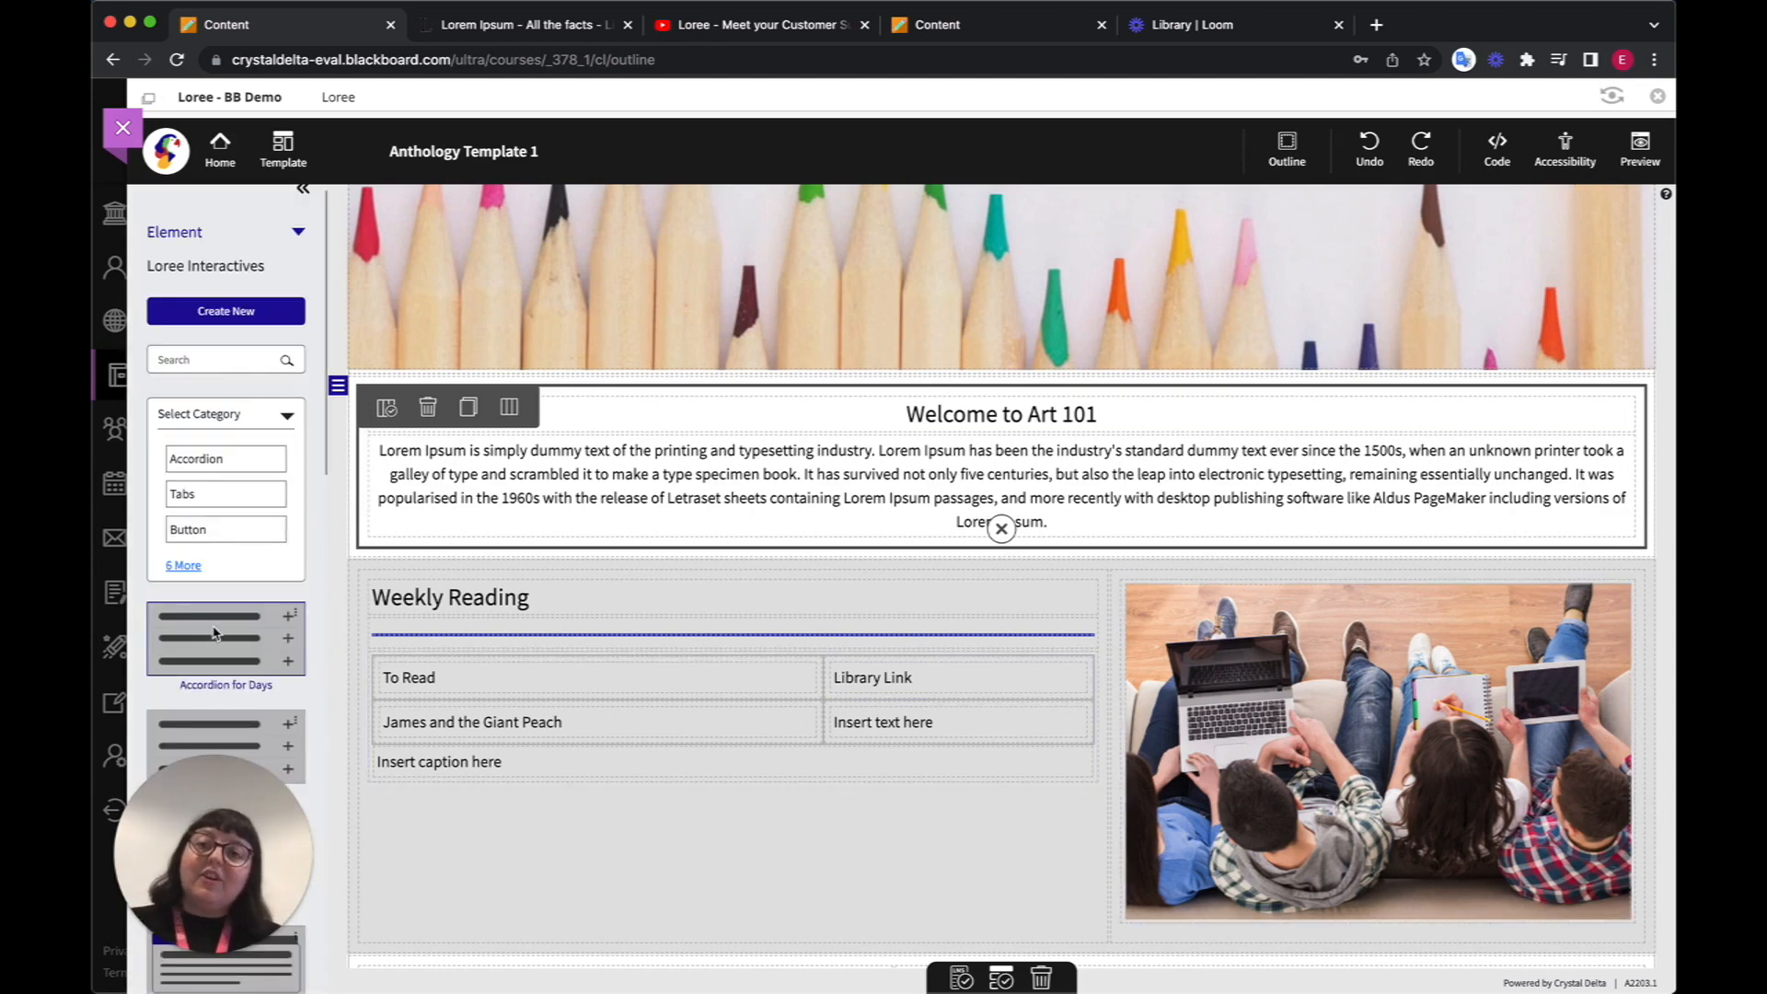
- Insert the "Accordion for Days" interactive below the Welcome to Art 101 text and test expanding and collapsing its Malta section
{"action": "scroll", "coordinate": [214, 633], "scroll_direction": "down", "scroll_amount": 3}
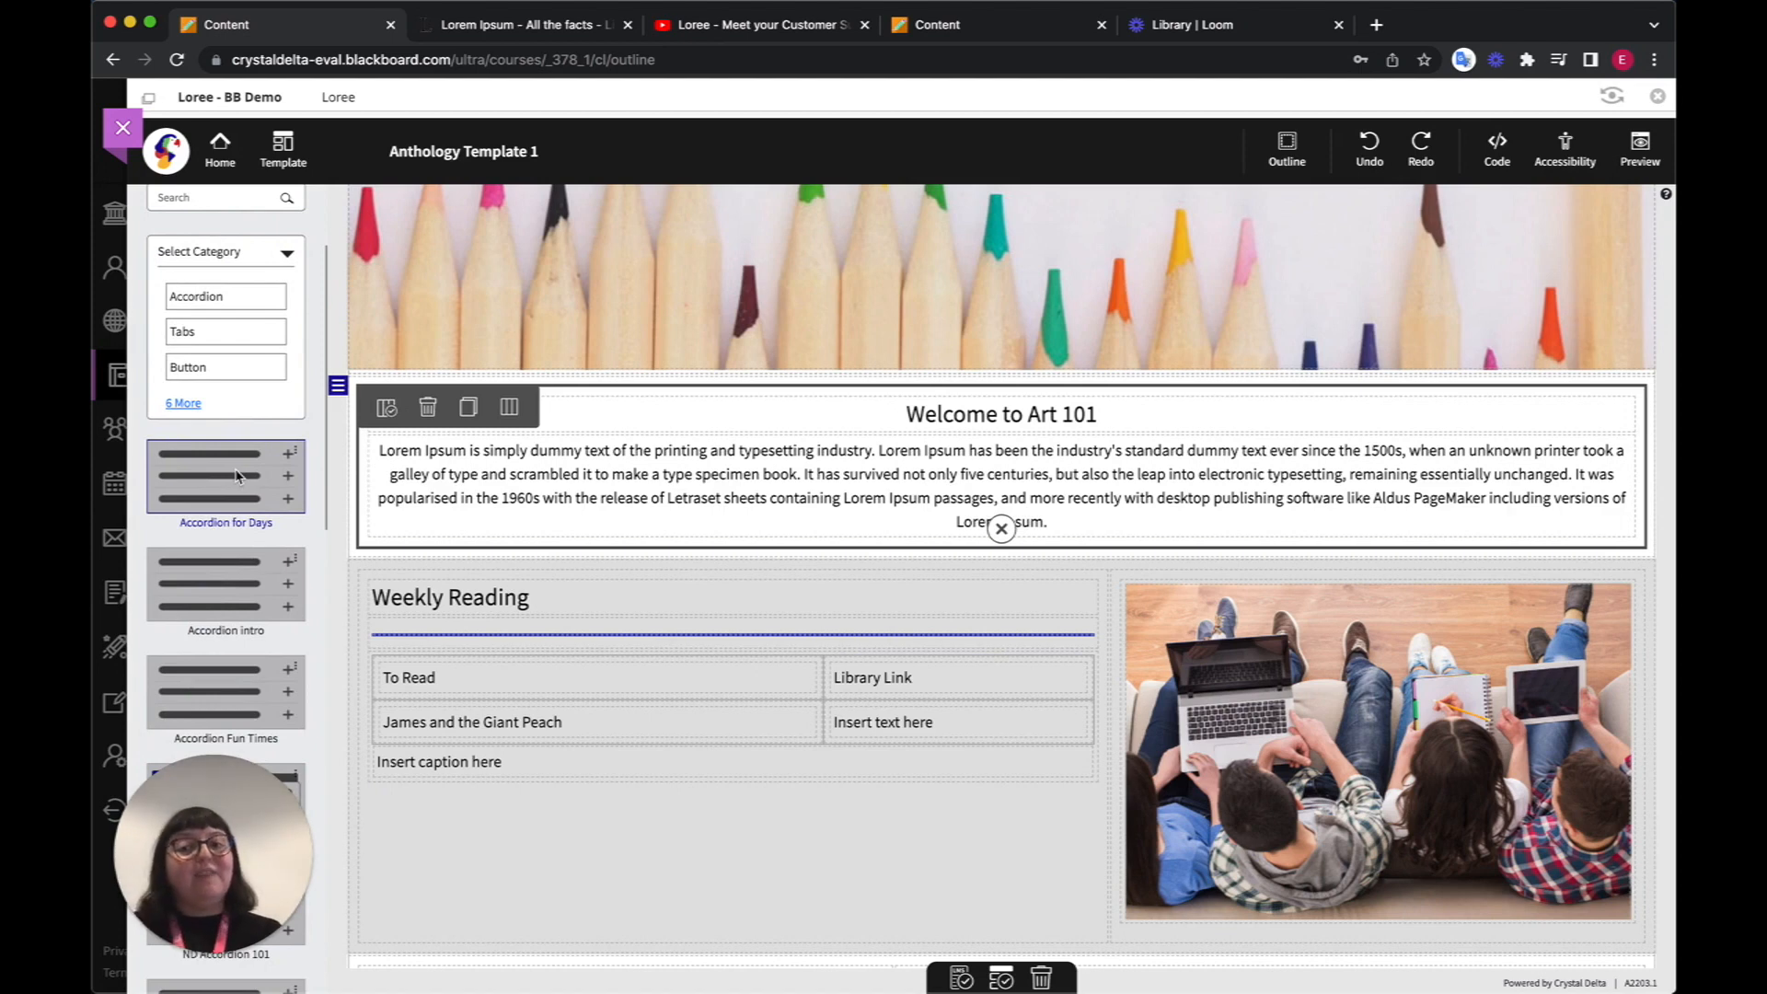
{"action": "scroll", "coordinate": [237, 475], "scroll_direction": "up", "scroll_amount": 3}
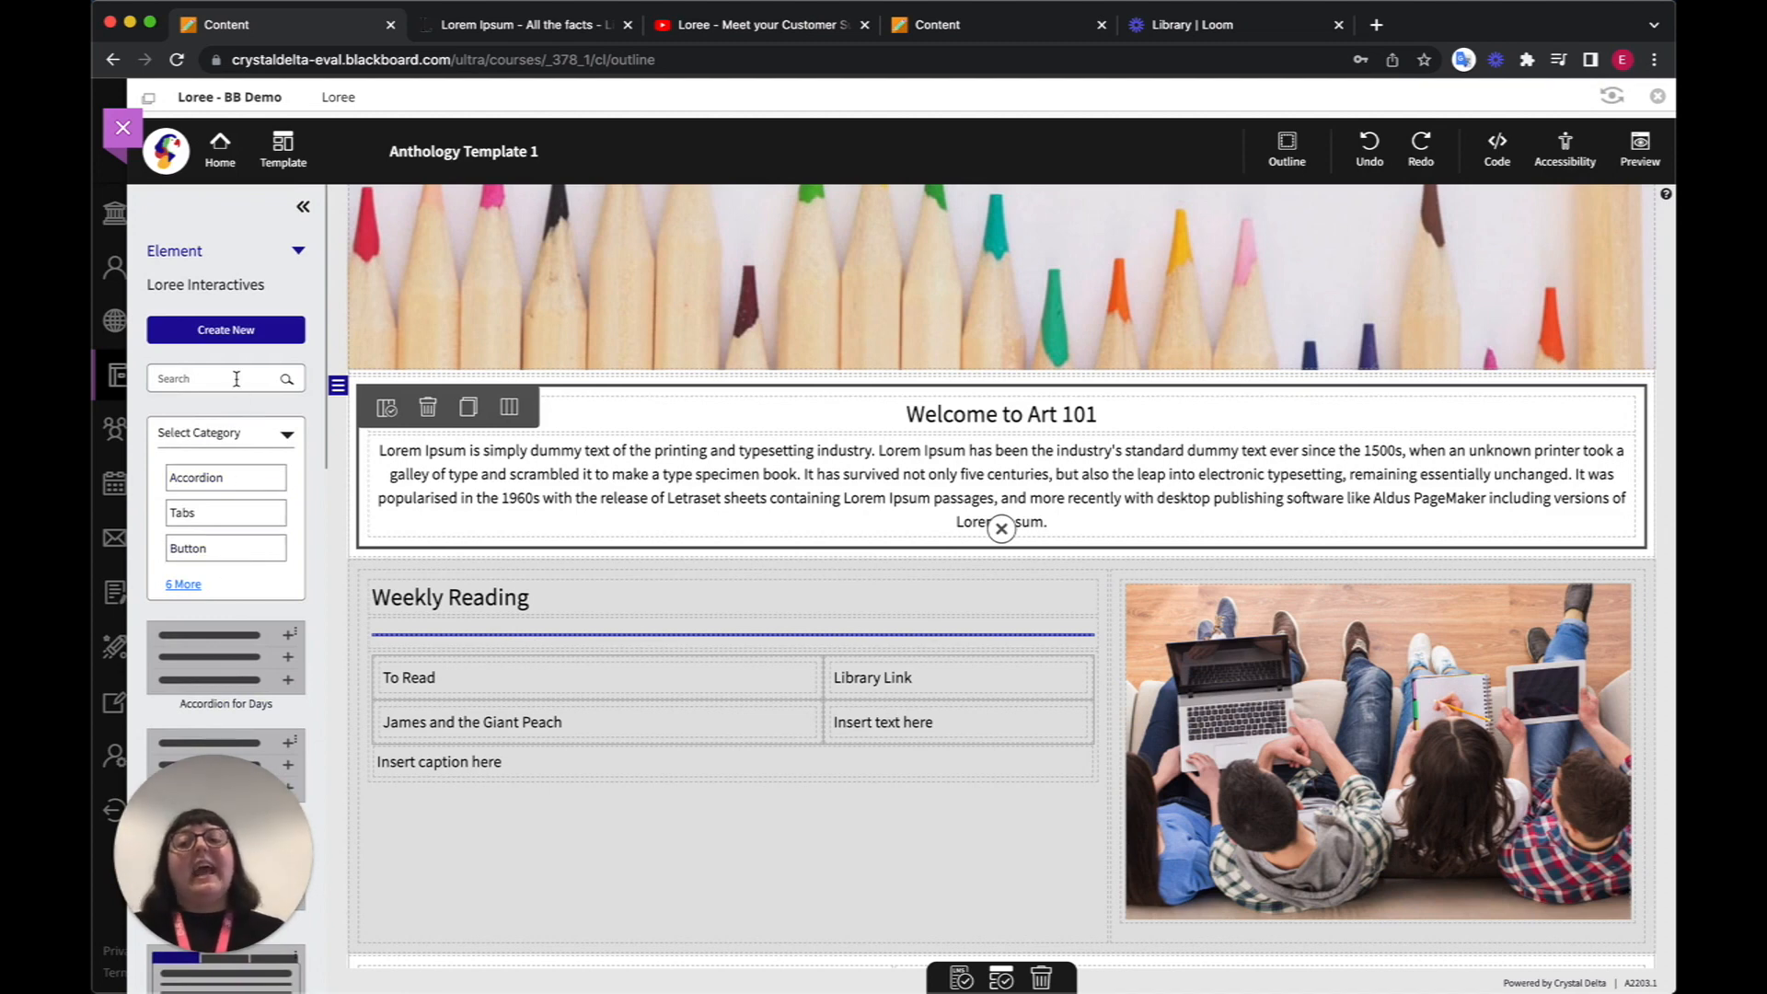
{"action": "scroll", "coordinate": [221, 515], "scroll_direction": "down", "scroll_amount": 1}
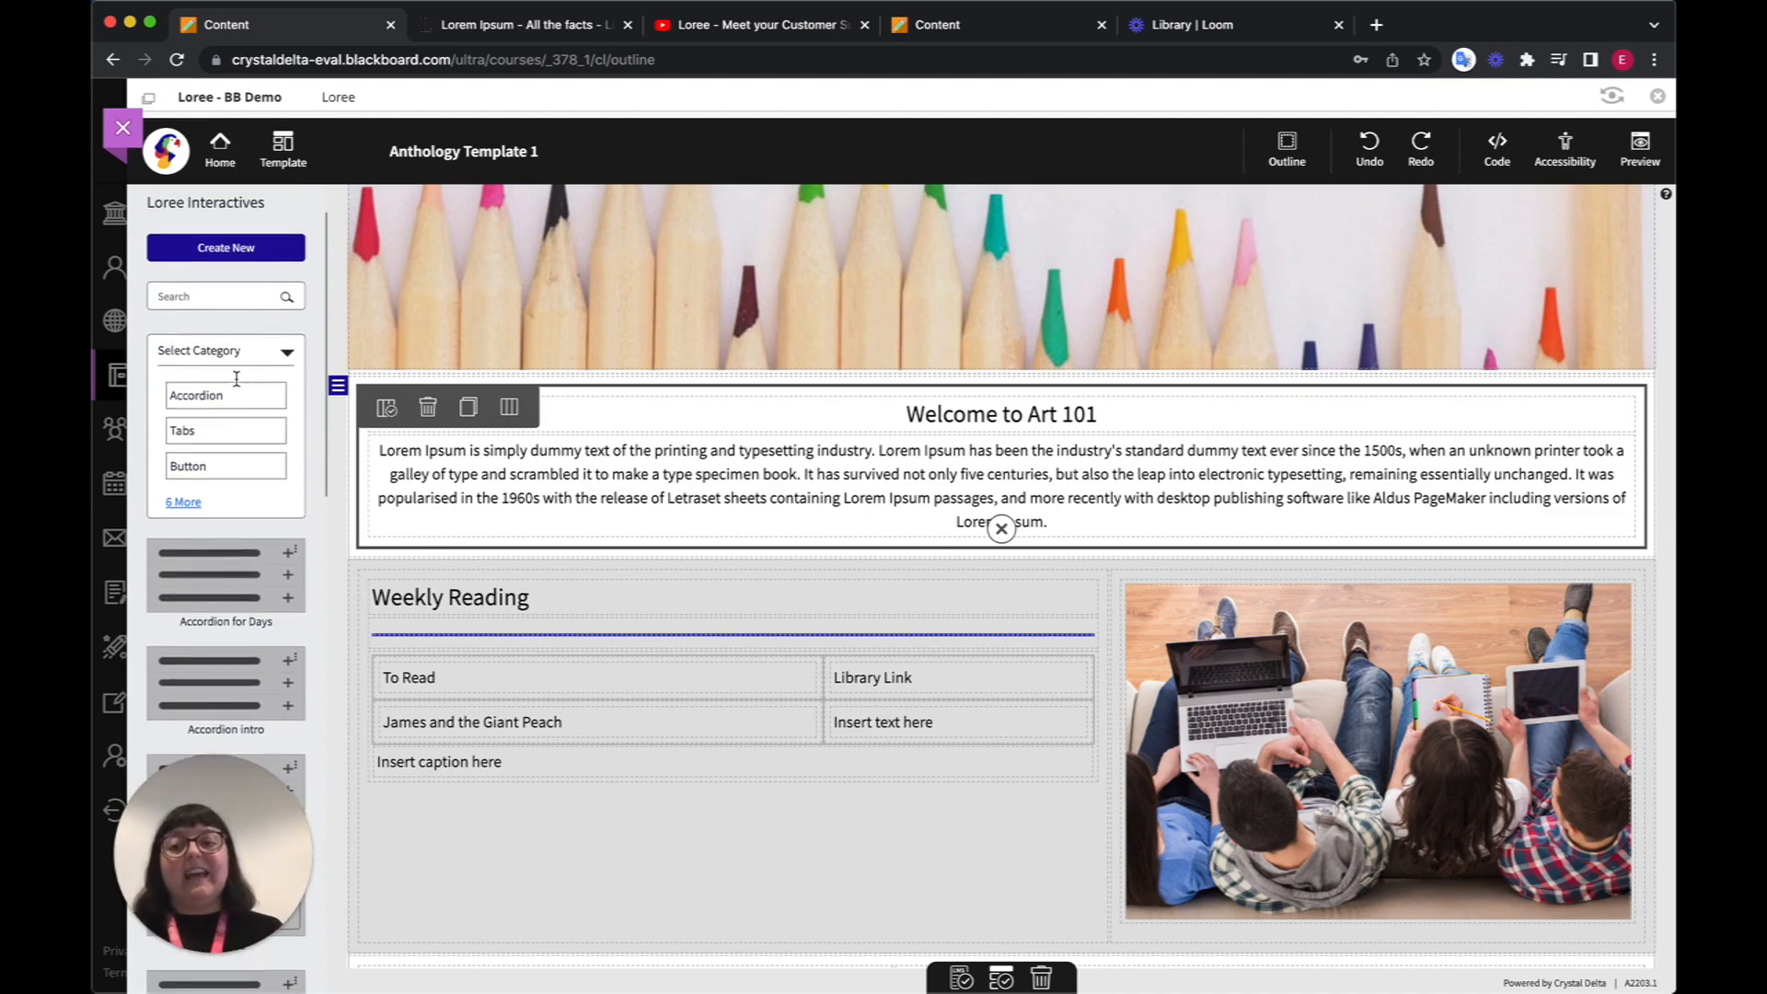
{"action": "left_click", "coordinate": [215, 568]}
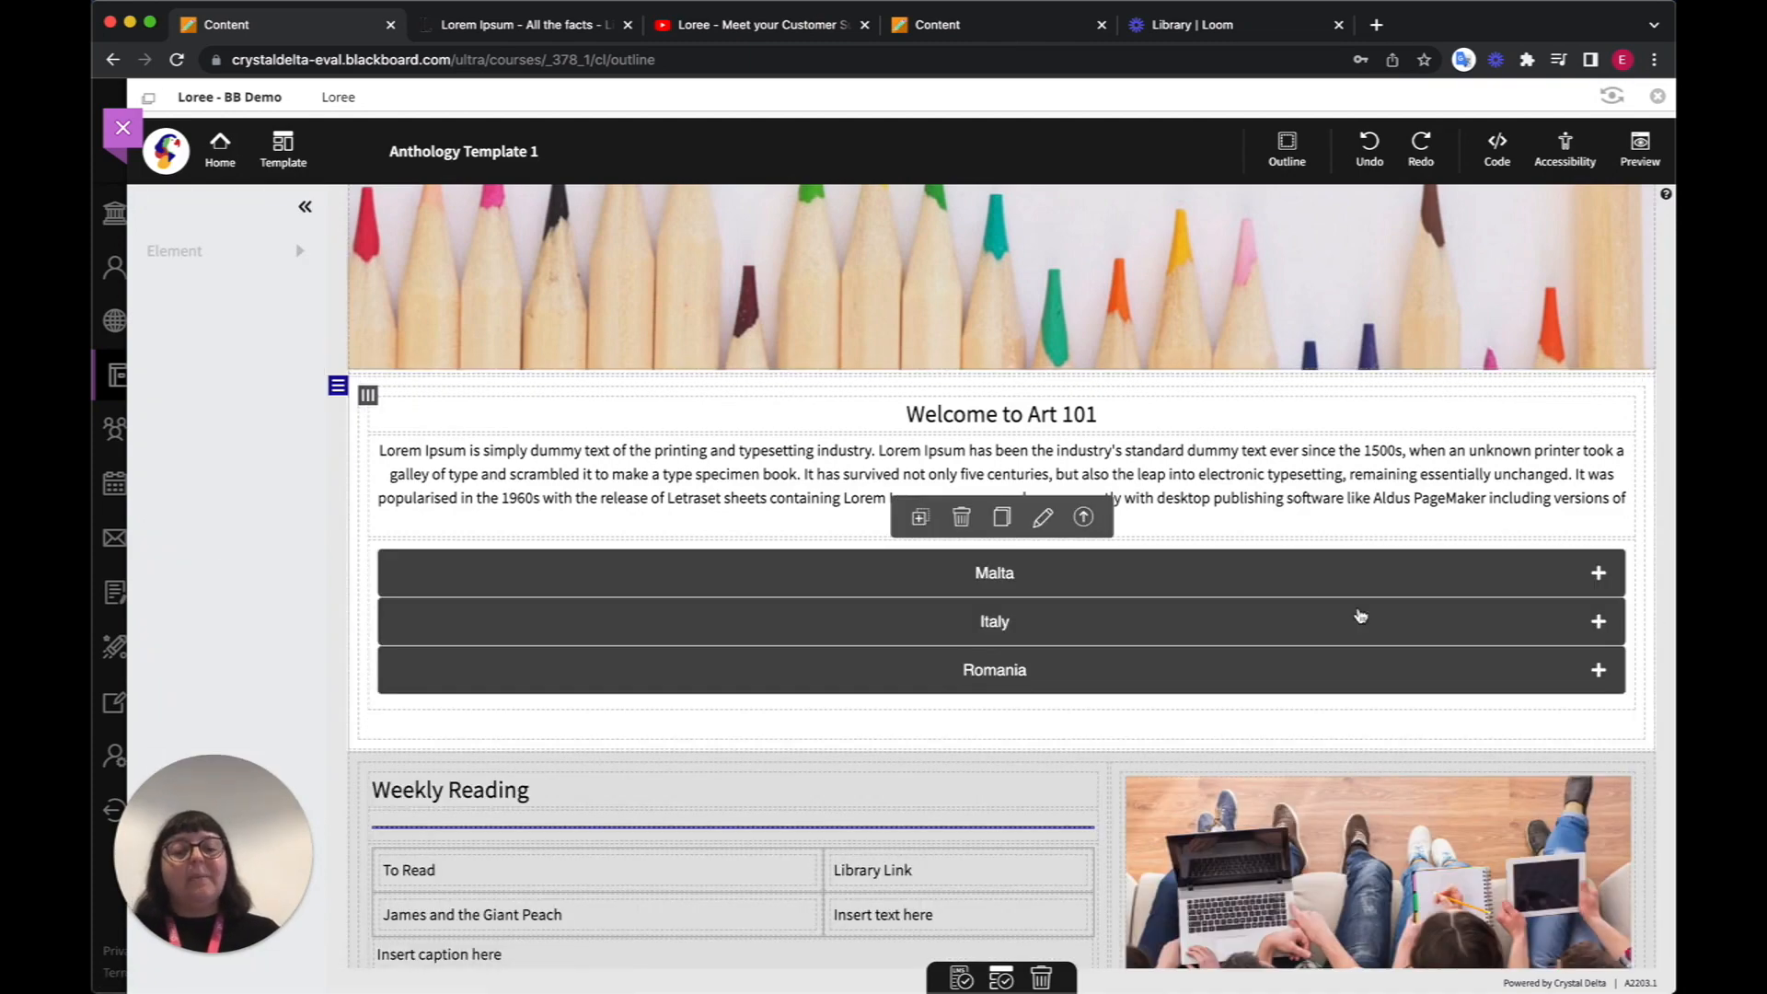
{"action": "left_click", "coordinate": [1209, 584]}
{"action": "left_click", "coordinate": [1210, 585]}
- Review the finished page down to the Watch before class section and save it to the LMS
{"action": "scroll", "coordinate": [1210, 585], "scroll_direction": "down", "scroll_amount": 12}
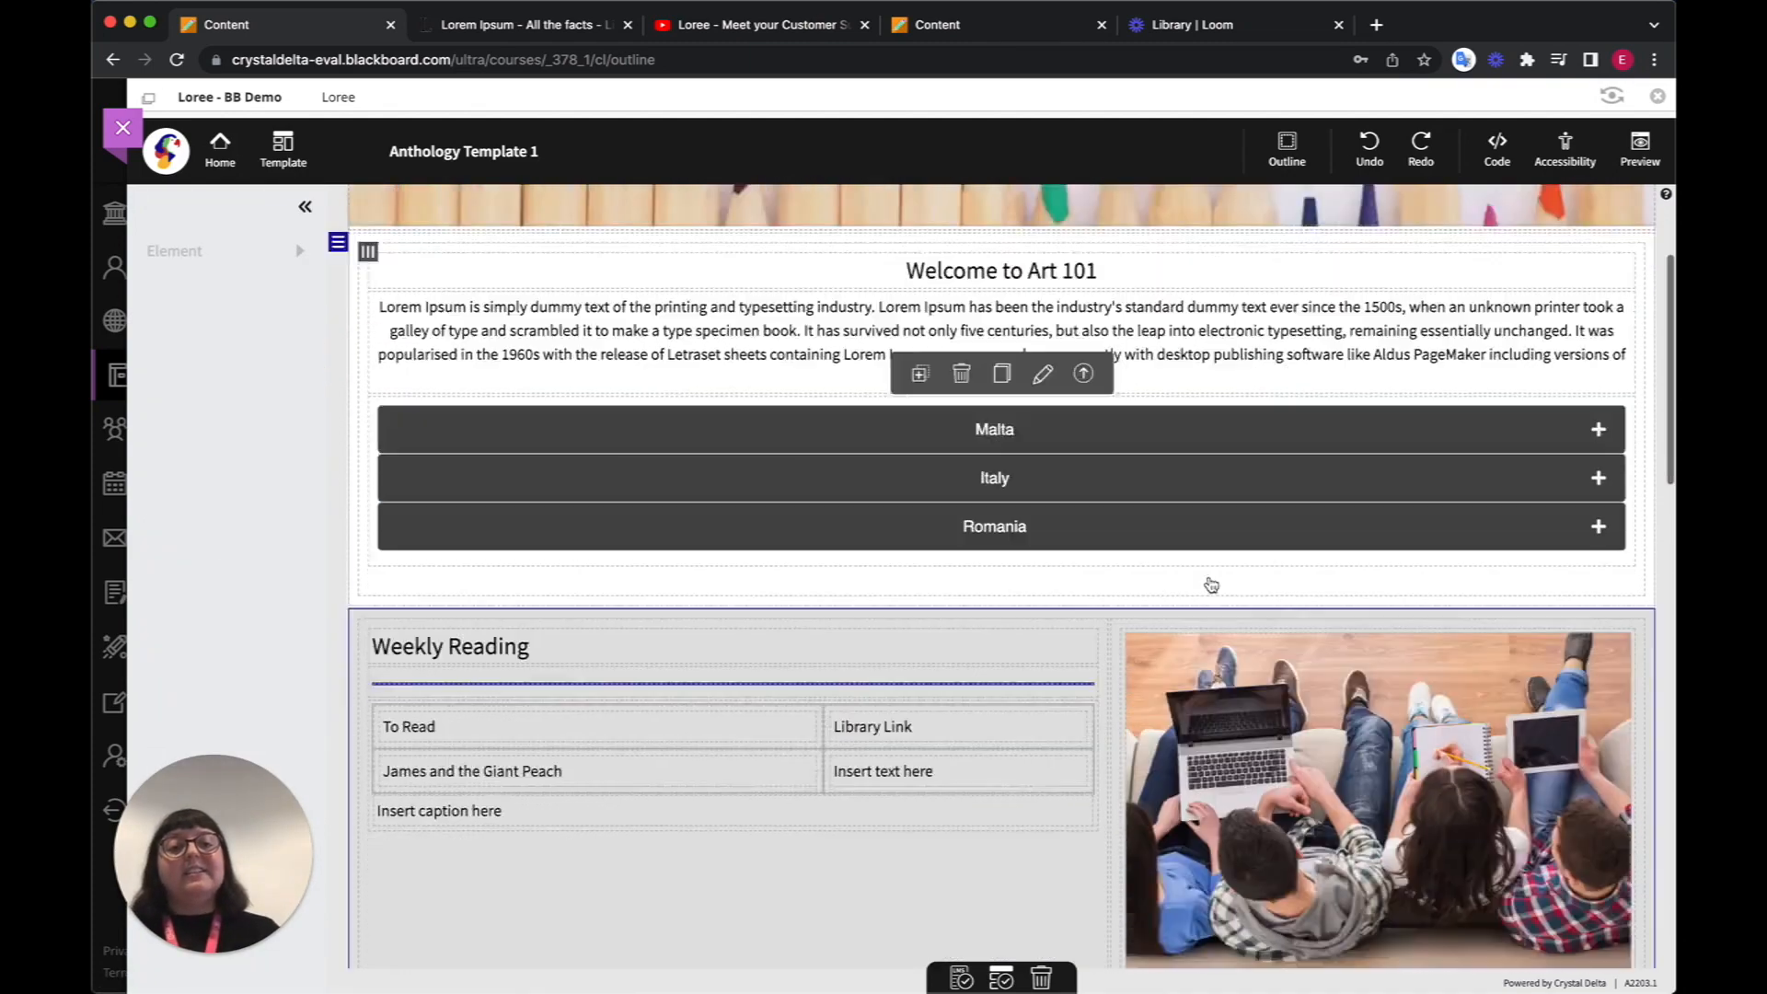
{"action": "scroll", "coordinate": [1211, 585], "scroll_direction": "down", "scroll_amount": 10}
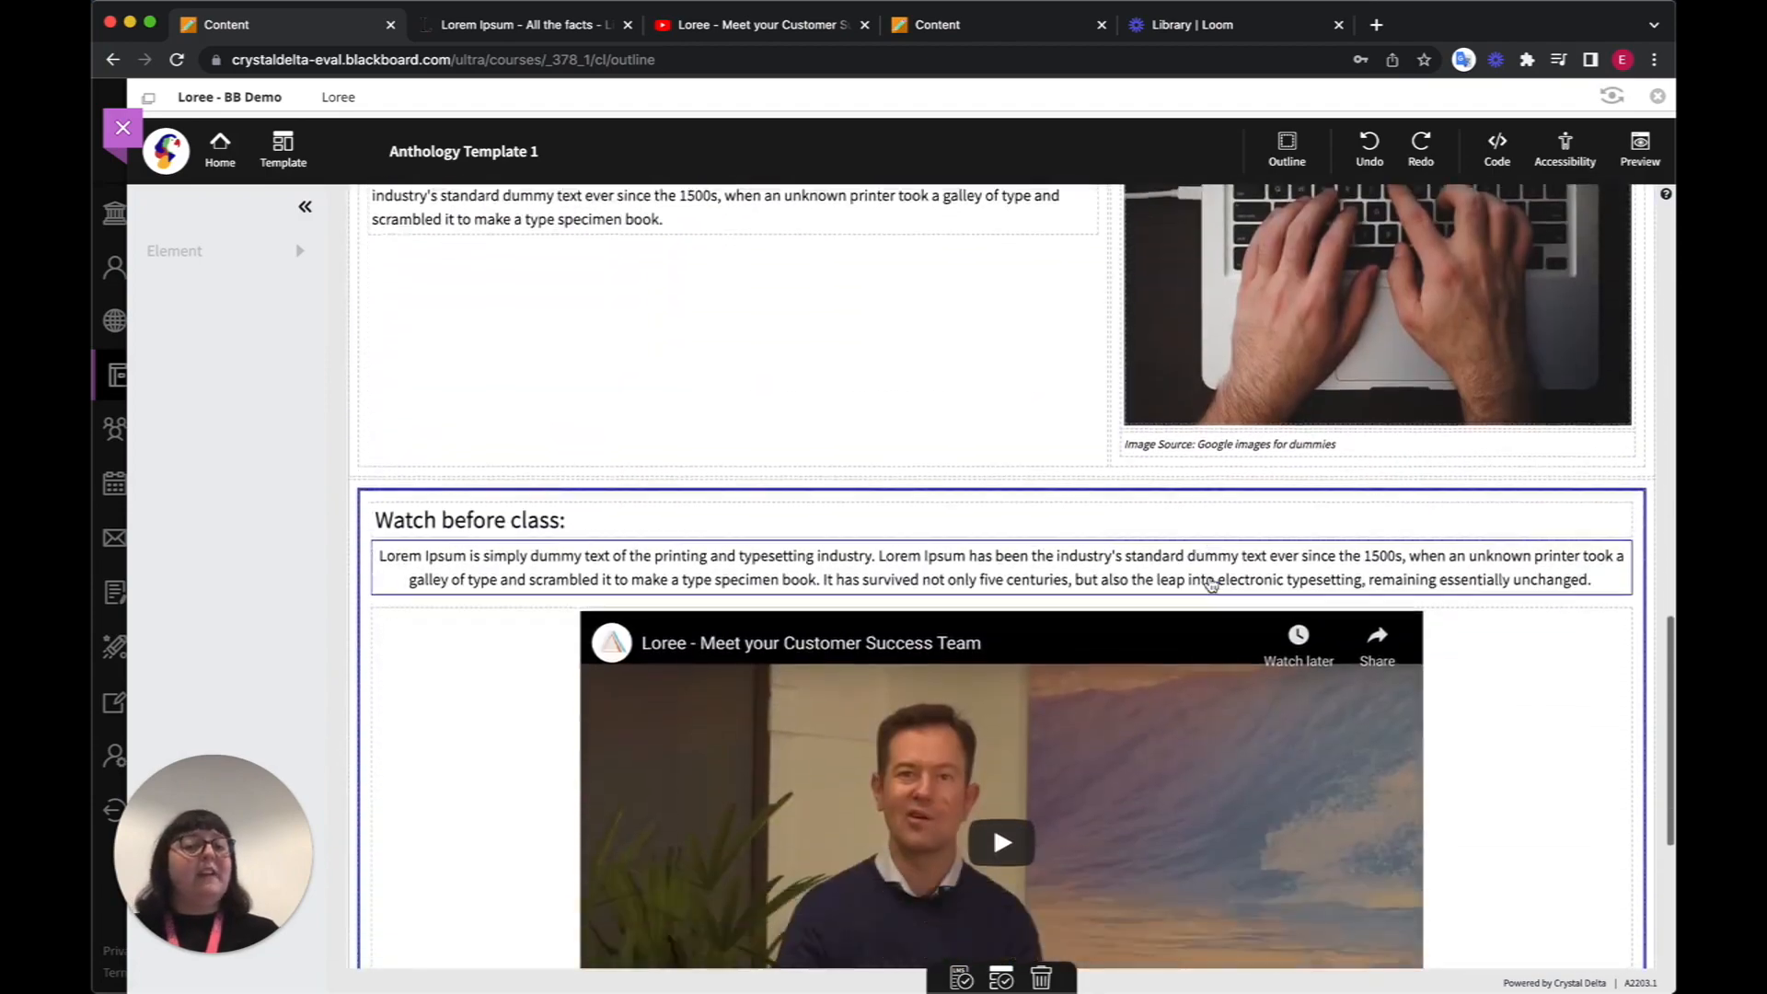
{"action": "scroll", "coordinate": [1212, 589], "scroll_direction": "up", "scroll_amount": 12}
{"action": "scroll", "coordinate": [1212, 598], "scroll_direction": "up", "scroll_amount": 7}
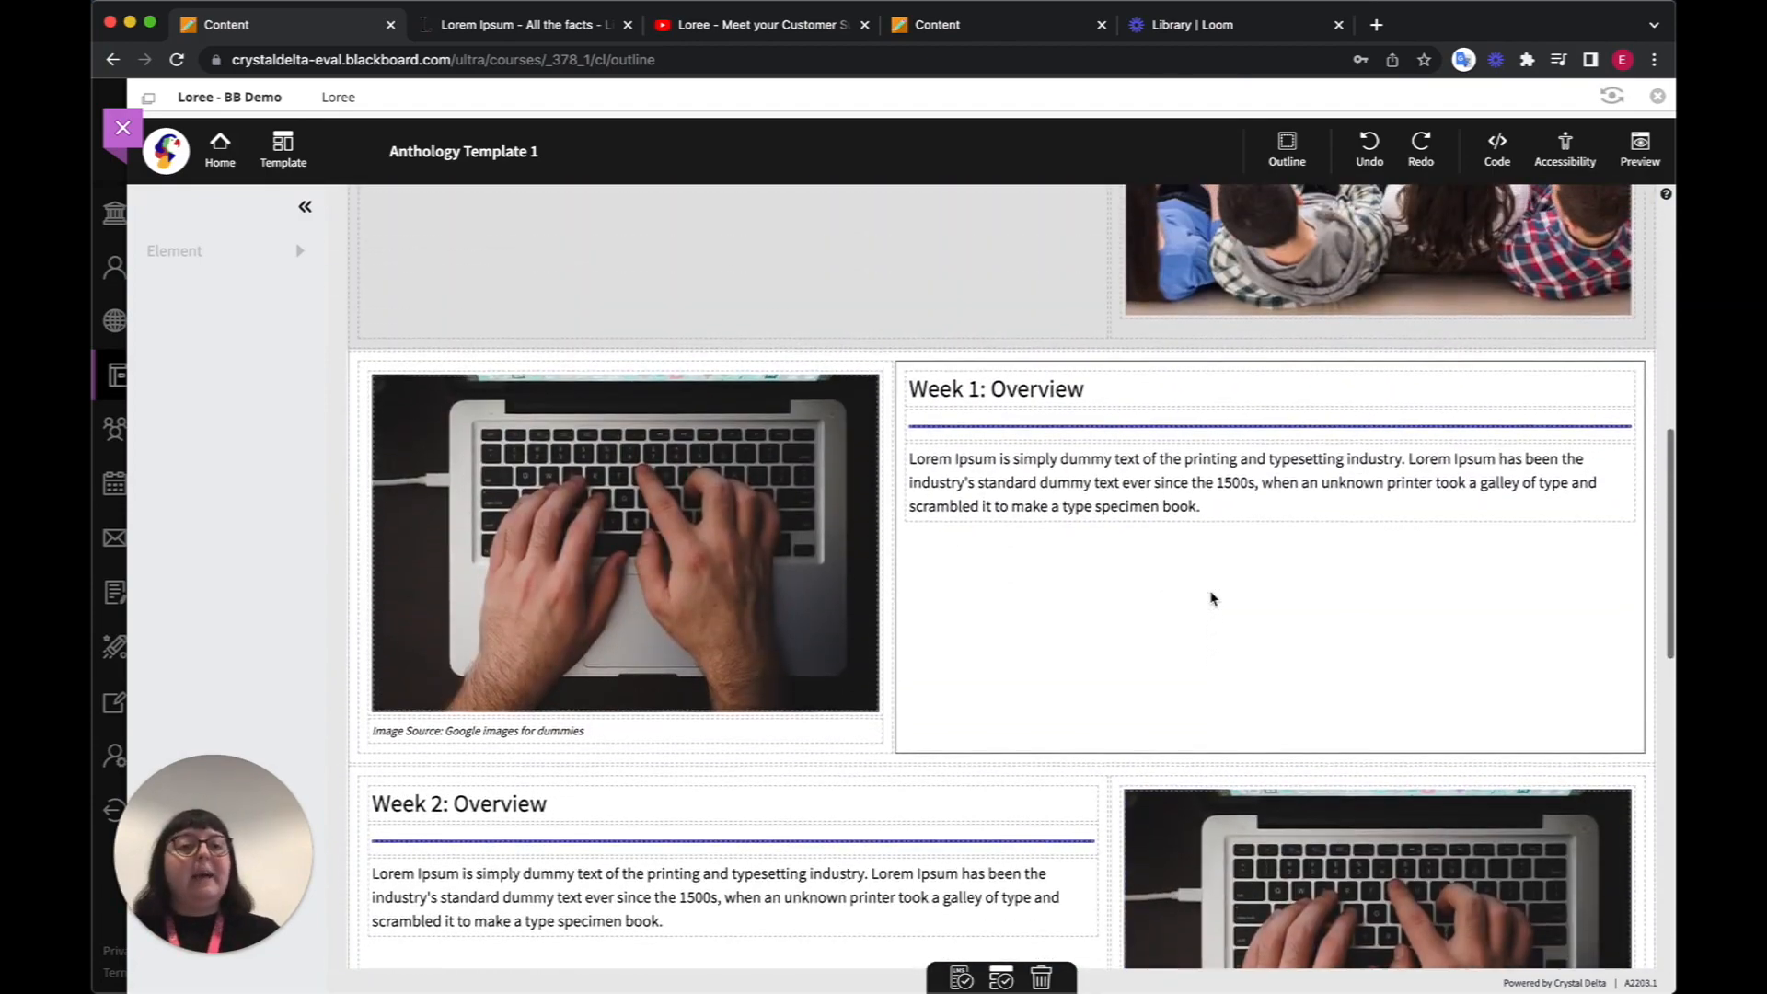
{"action": "scroll", "coordinate": [1211, 597], "scroll_direction": "up", "scroll_amount": 5}
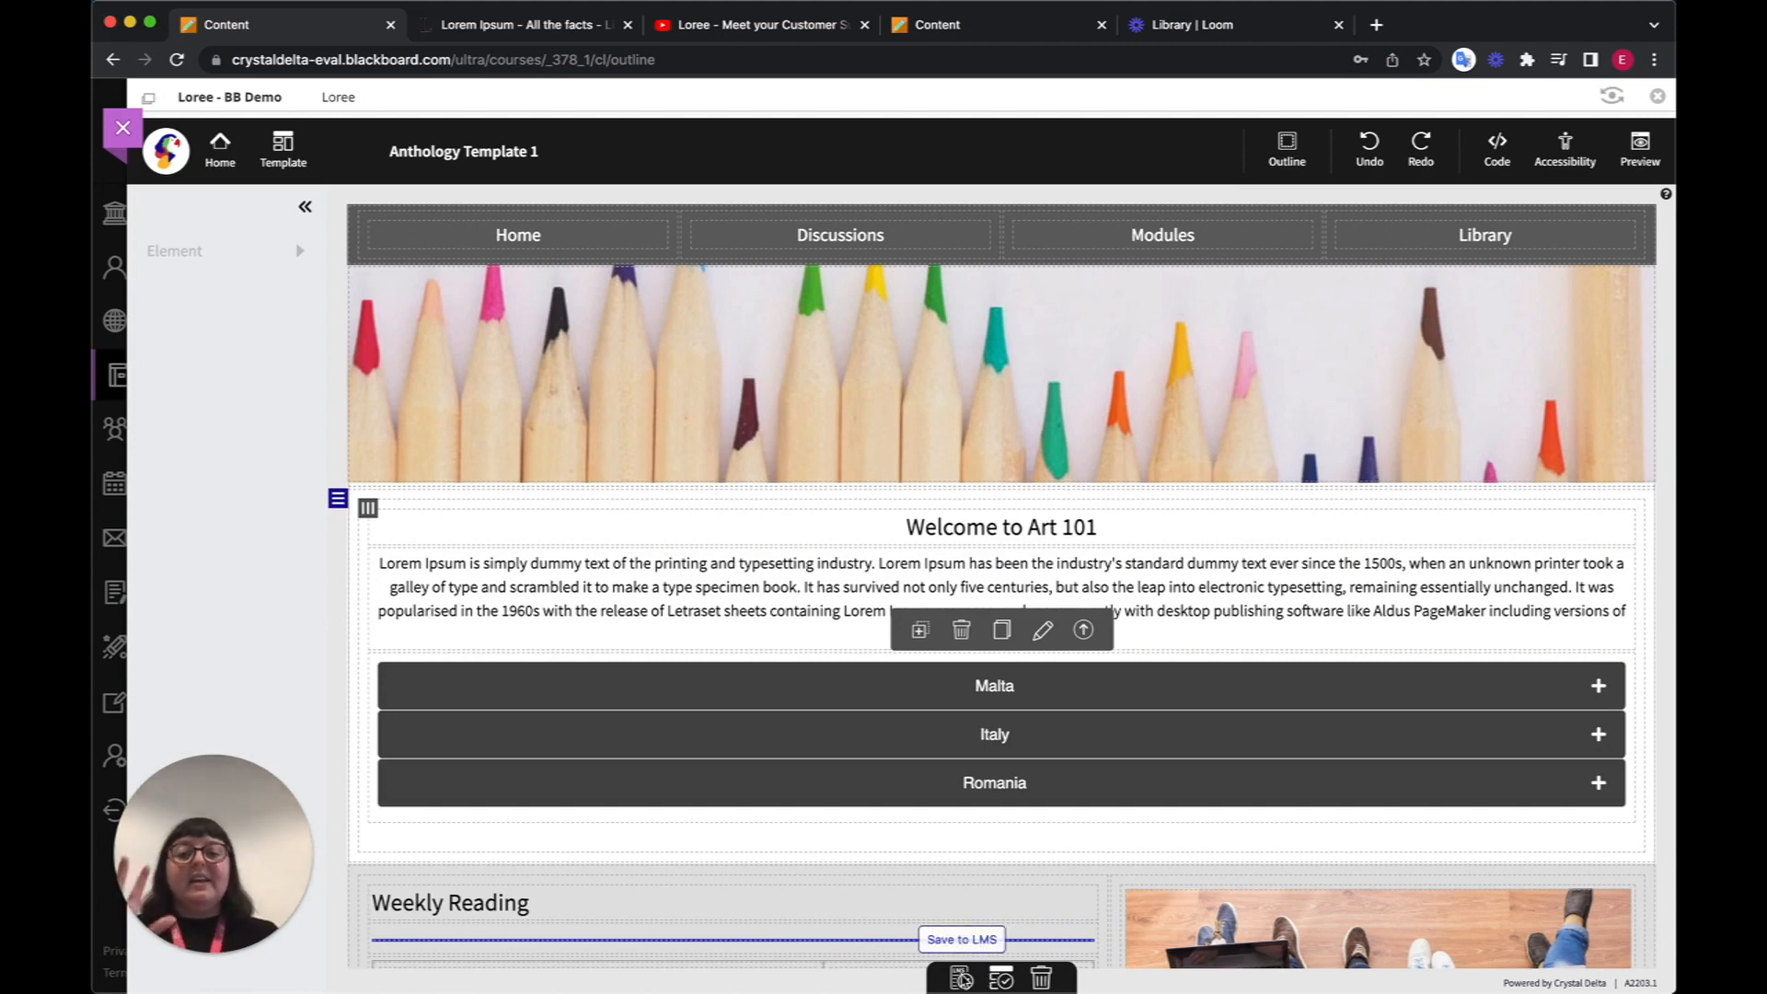
{"action": "left_click", "coordinate": [962, 977]}
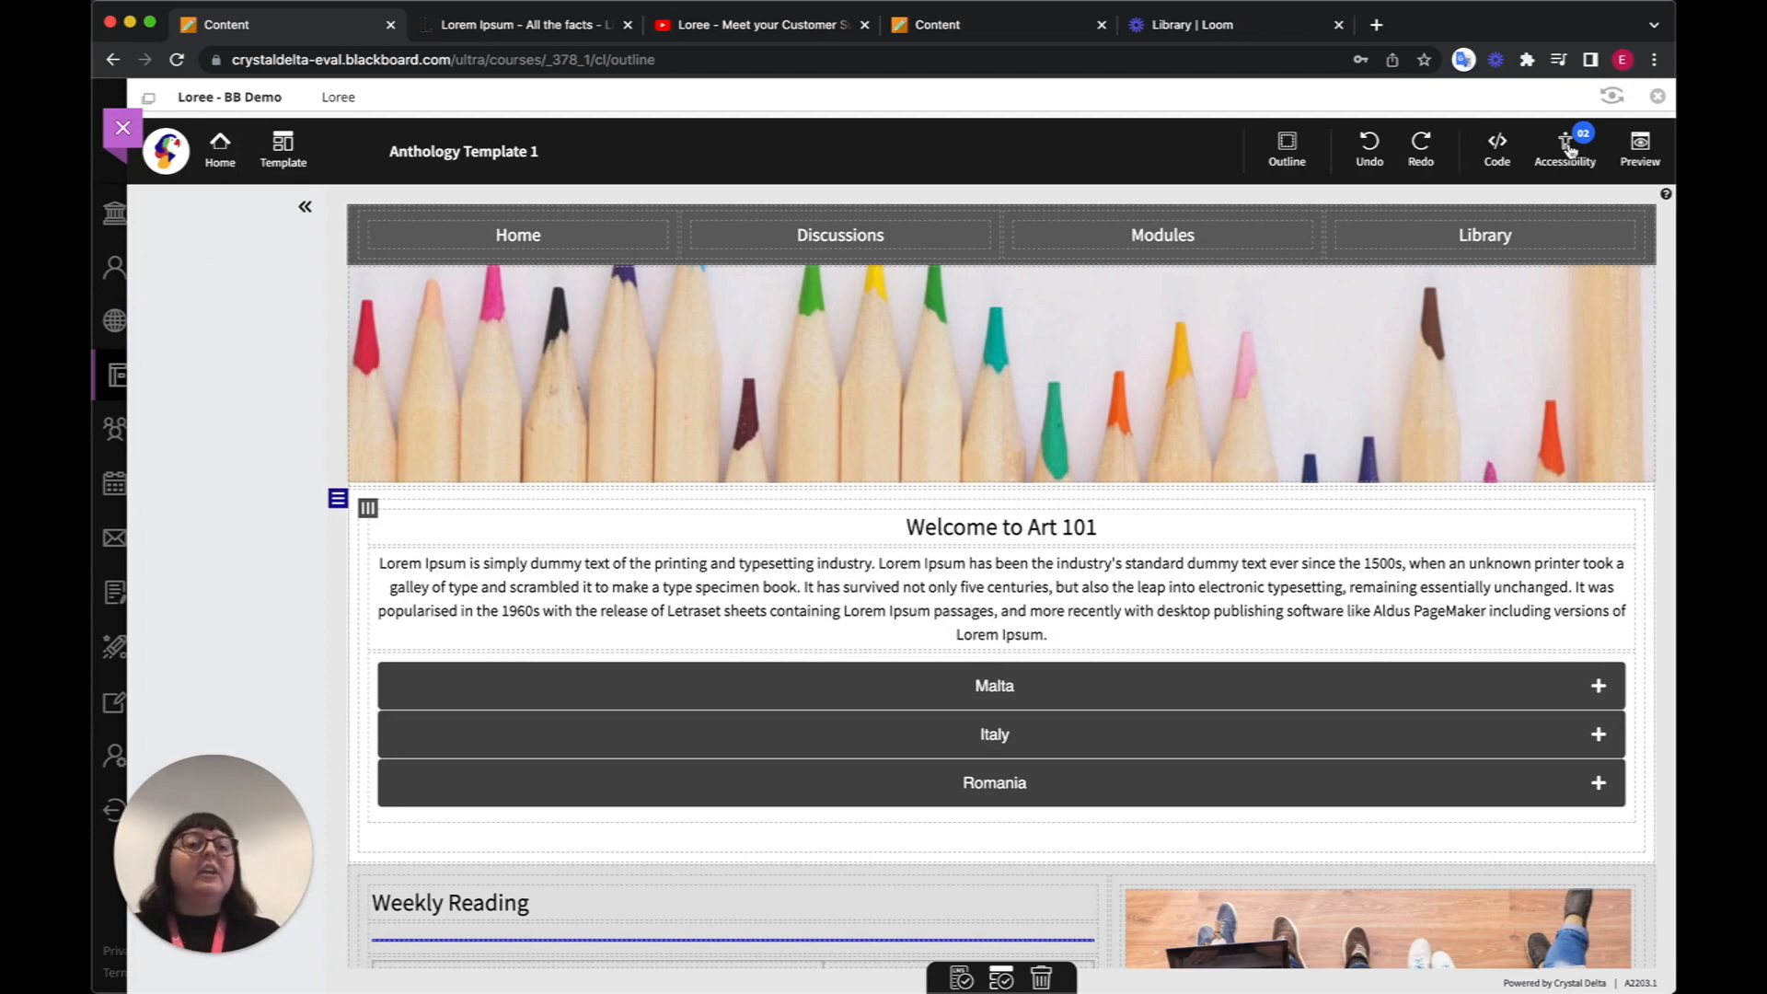
- Run the accessibility check, review the table and image issues, and close the results without applying fixes
{"action": "left_click", "coordinate": [1568, 147]}
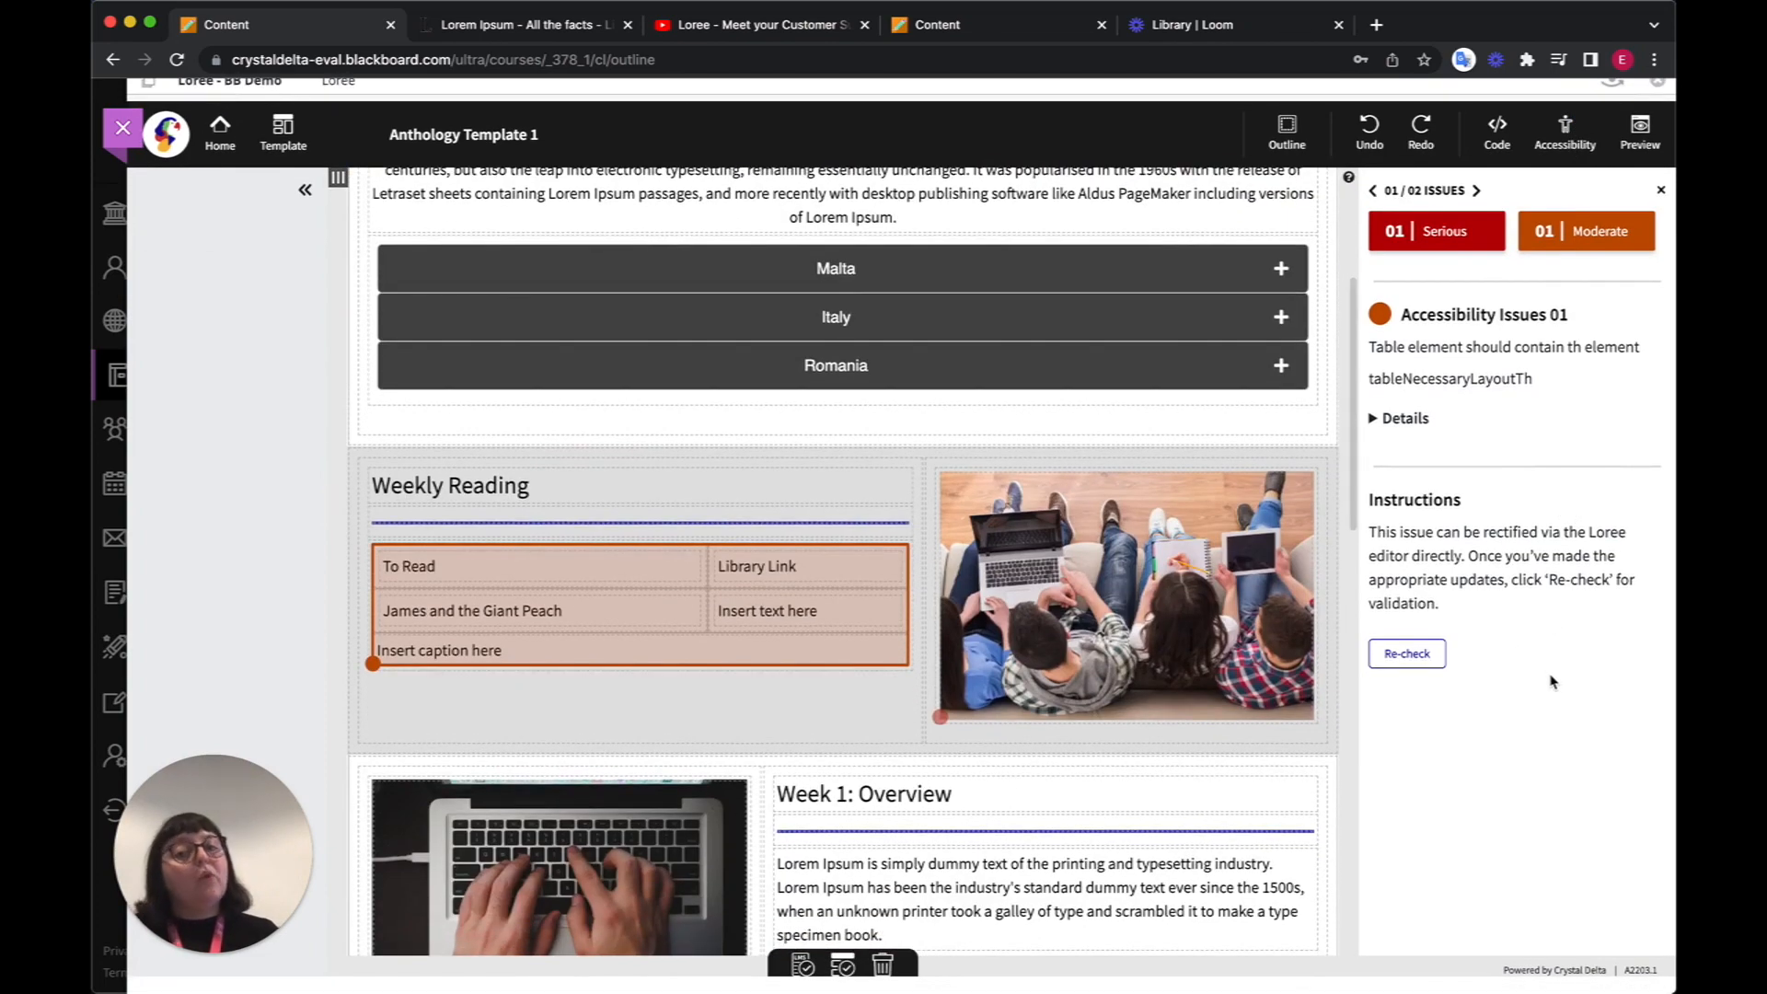
{"action": "left_click", "coordinate": [1478, 192]}
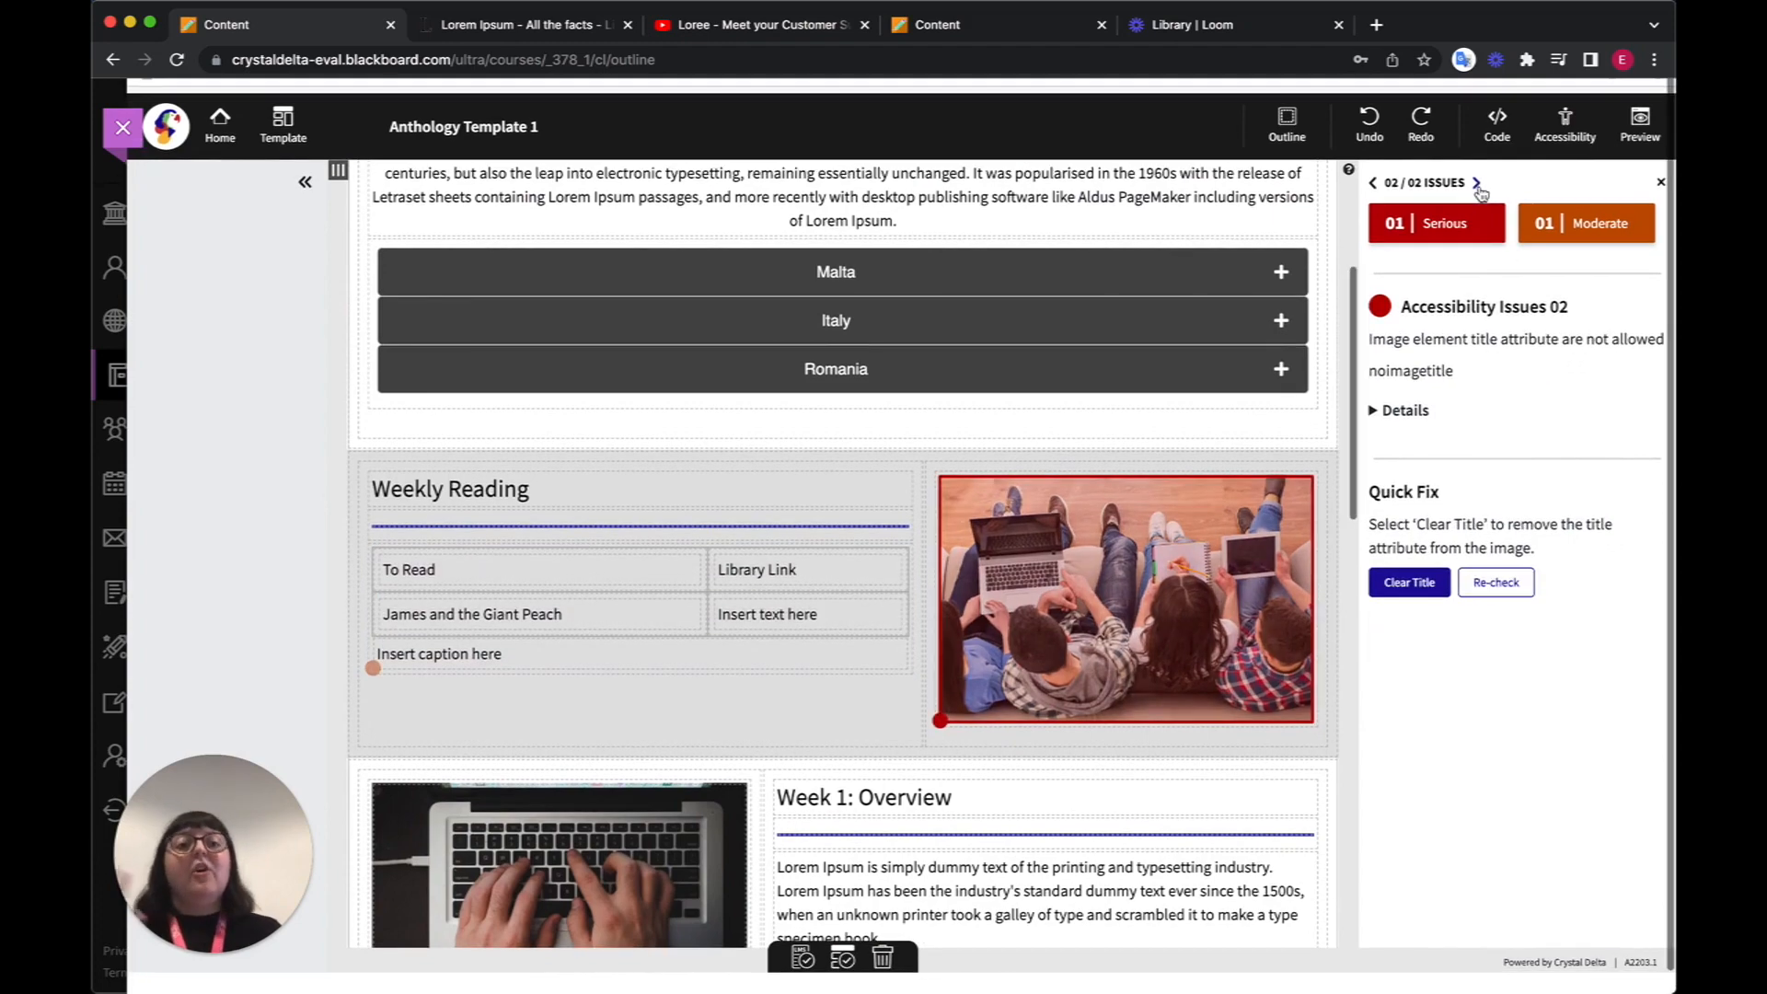
{"action": "left_click", "coordinate": [1660, 182]}
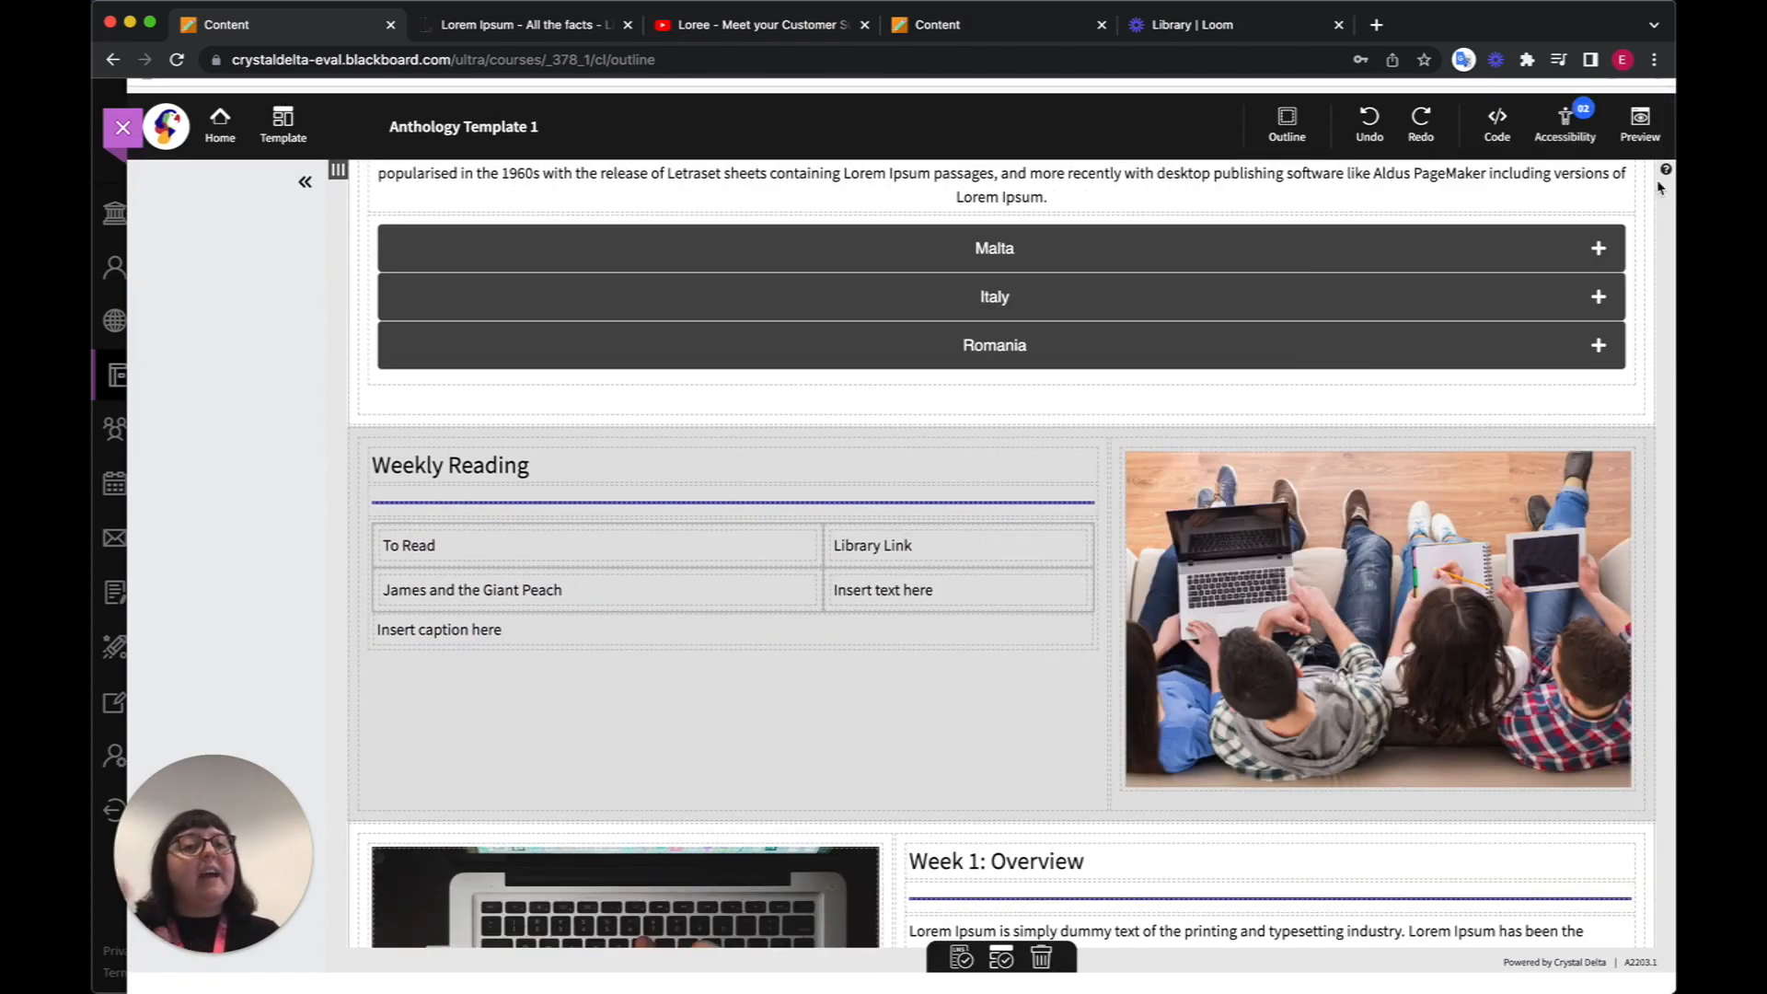
{"action": "scroll", "coordinate": [1324, 347], "scroll_direction": "up", "scroll_amount": 5}
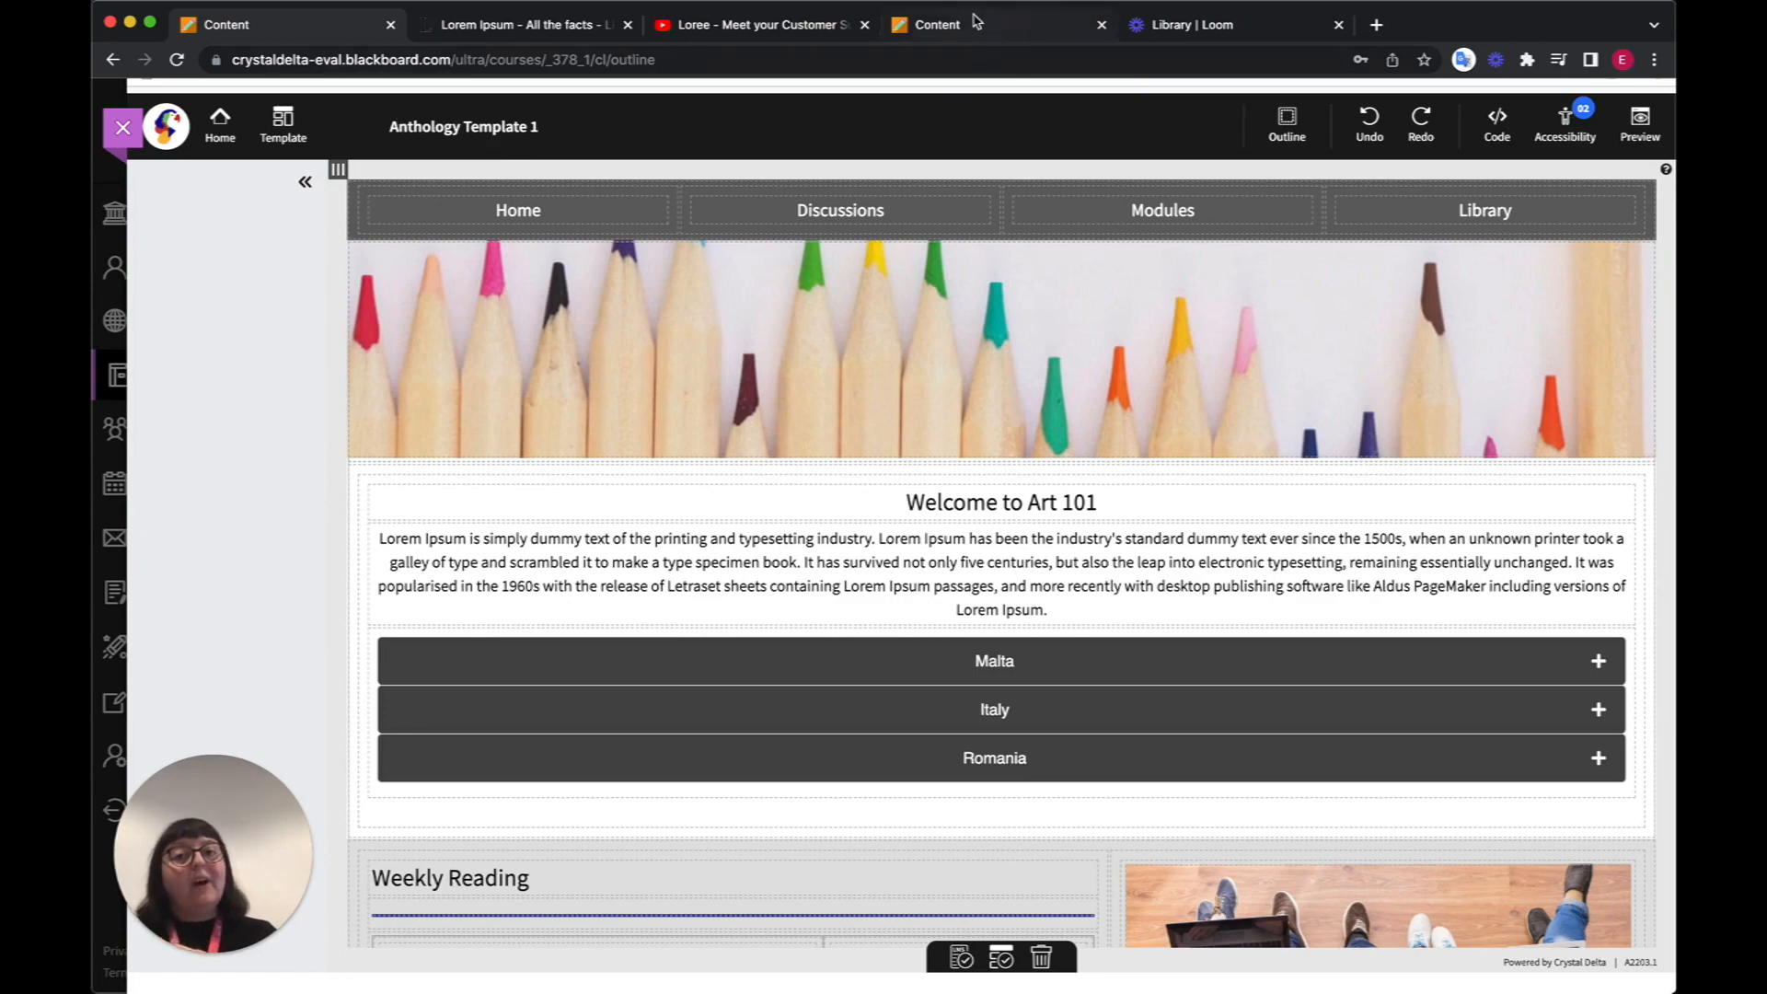
- Switch to the other Blackboard browser tab and open the Anthology Together folder in the course's Content area
{"action": "left_click", "coordinate": [976, 20]}
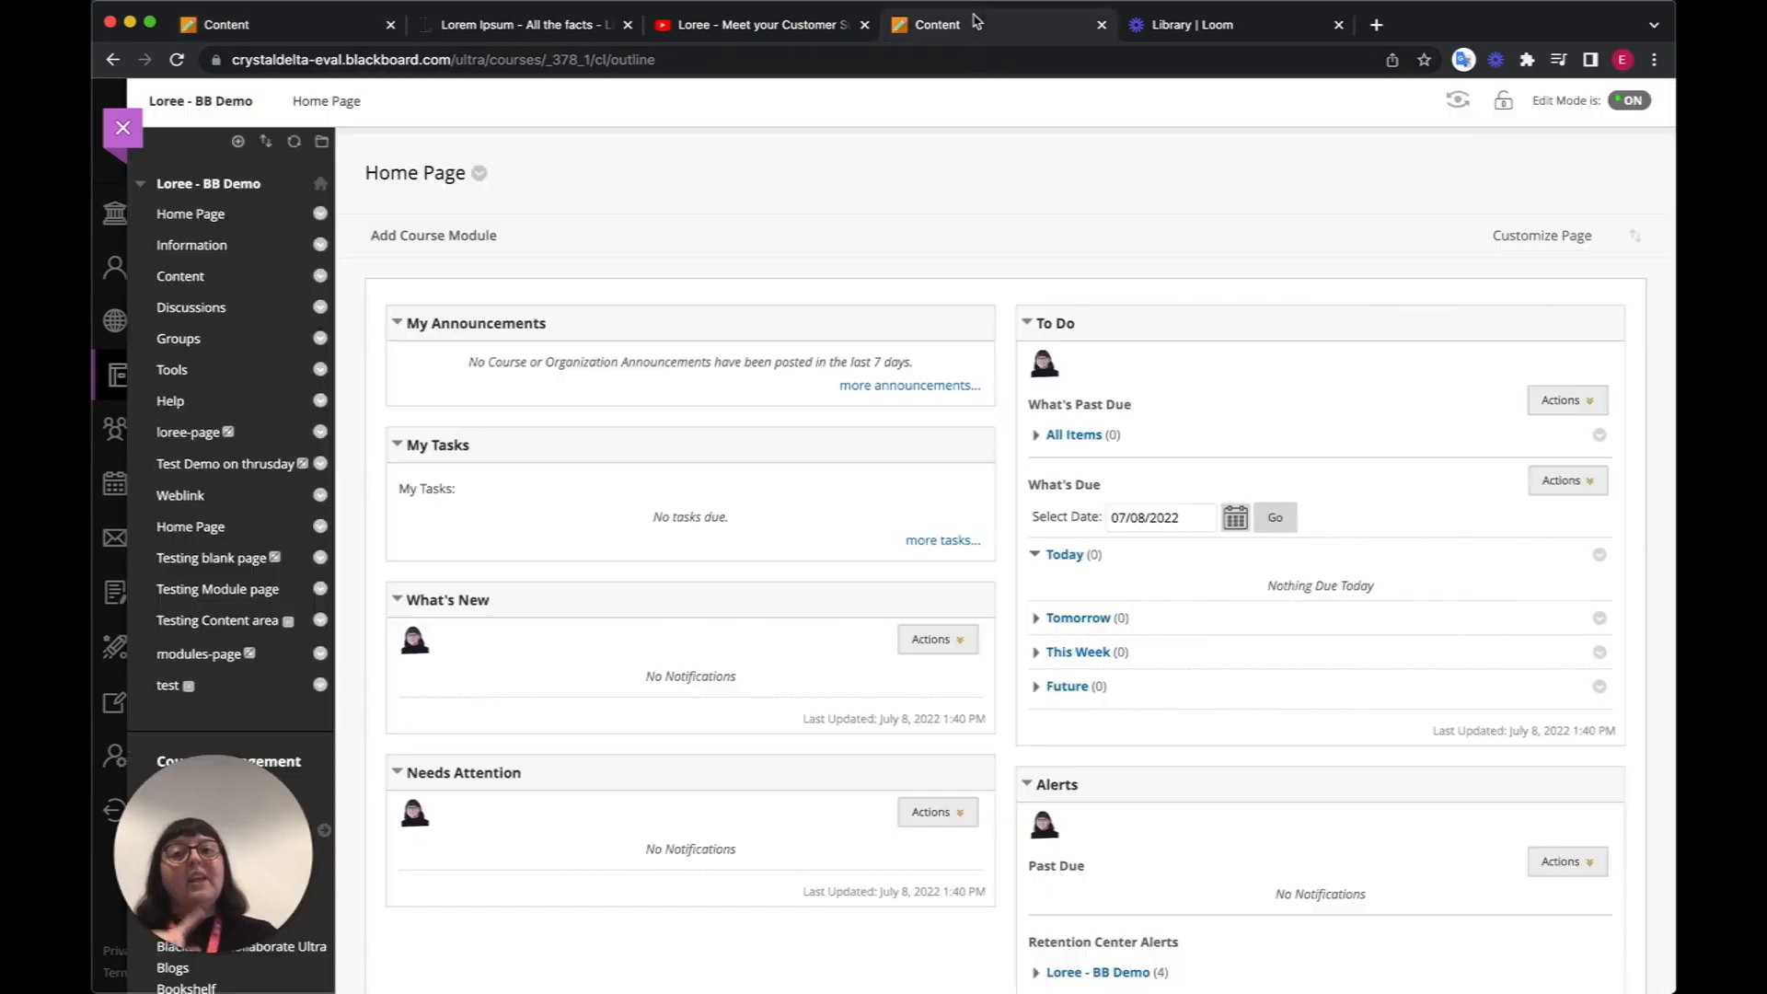
{"action": "left_click", "coordinate": [202, 279]}
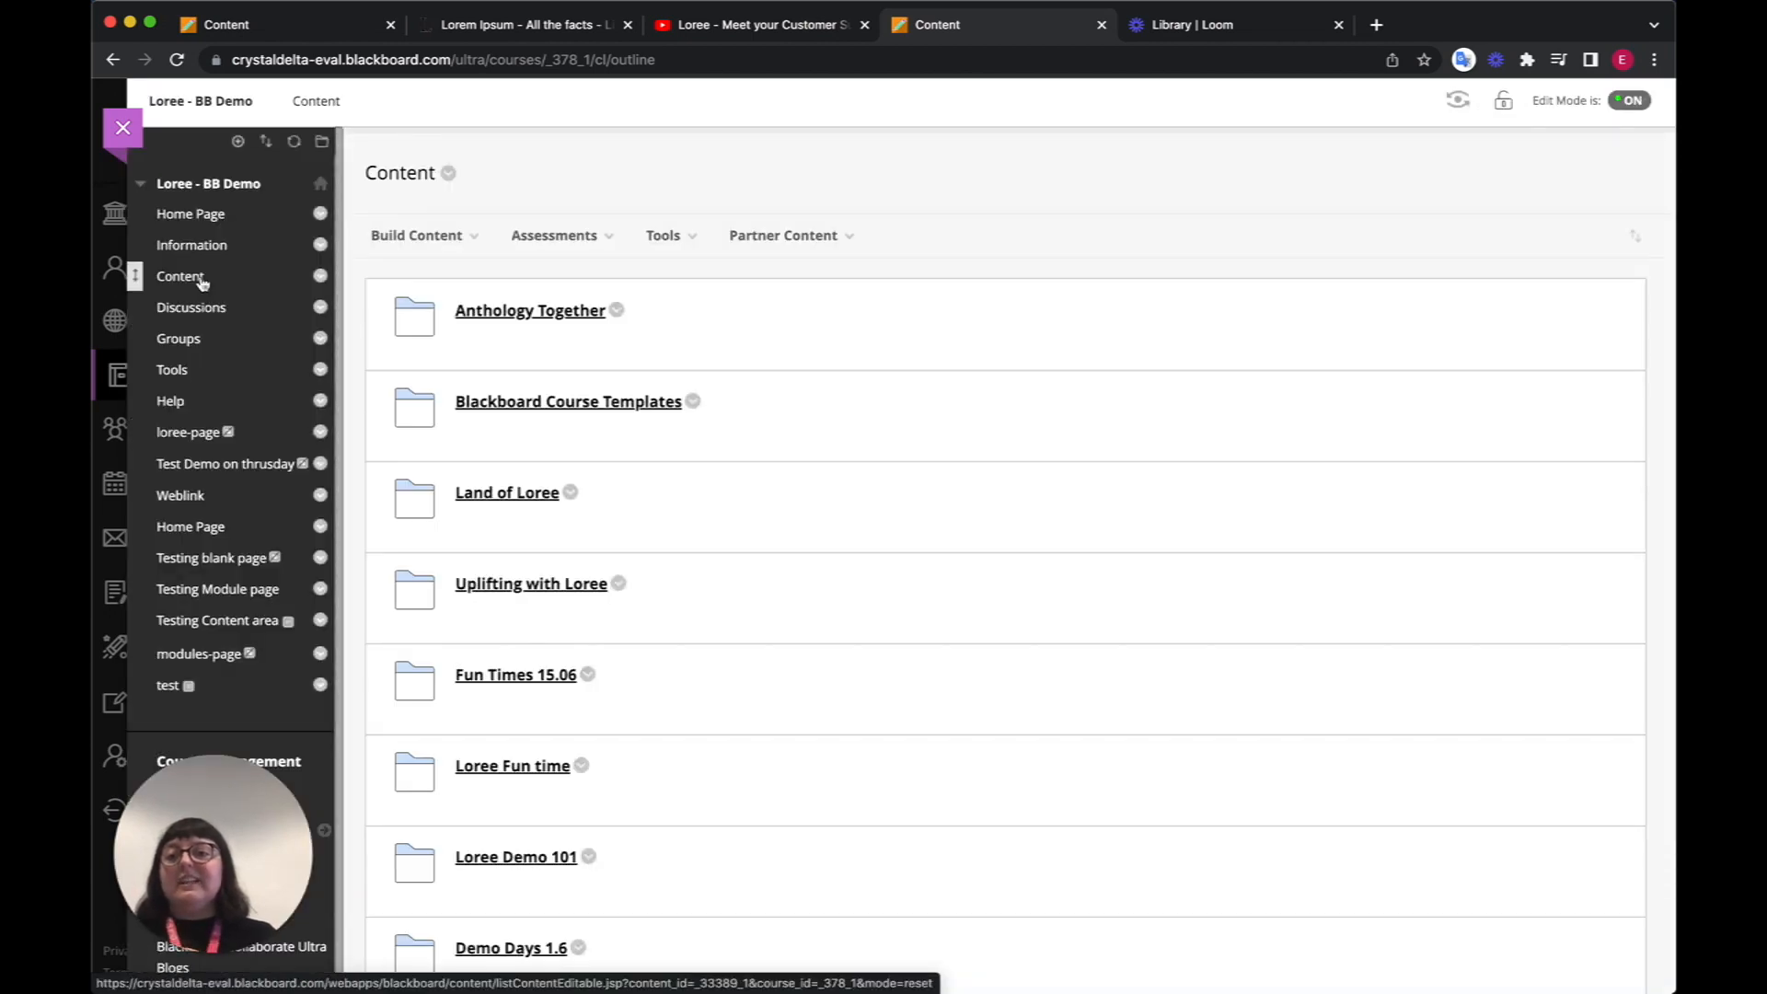
{"action": "left_click", "coordinate": [554, 236]}
{"action": "left_click", "coordinate": [483, 313]}
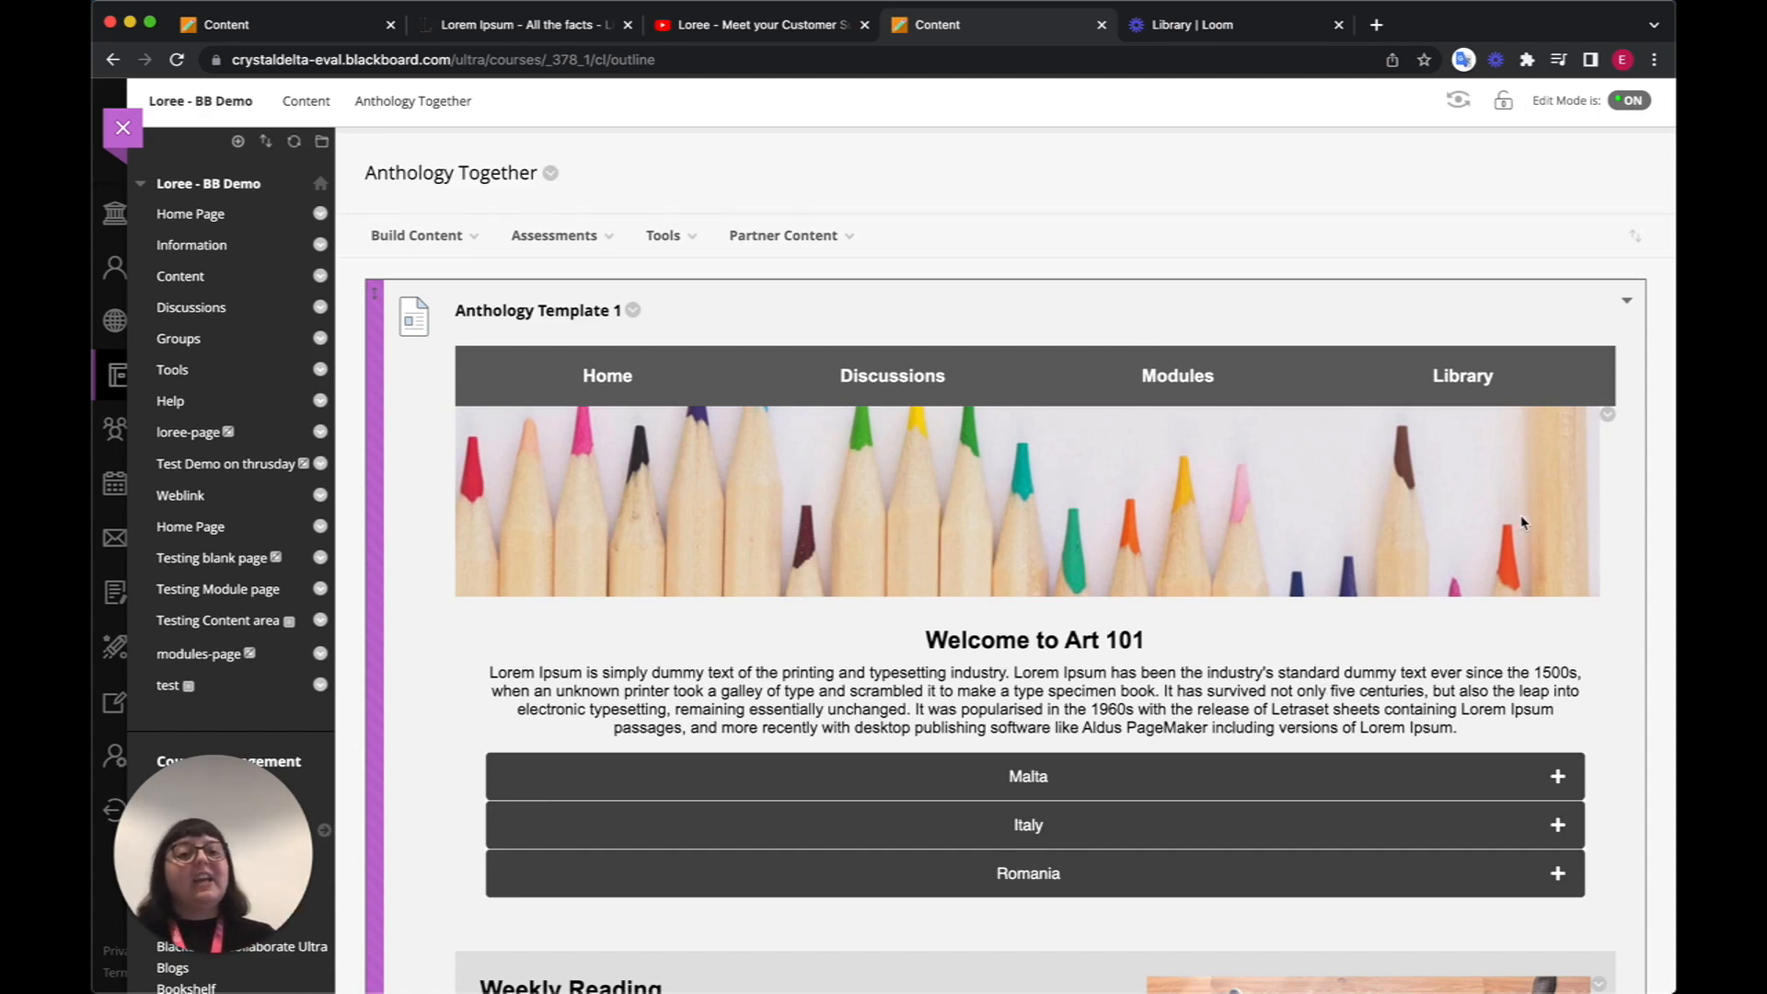
- Expand and collapse the Malta accordion section on the published Anthology Template 1 page
{"action": "scroll", "coordinate": [1522, 522], "scroll_direction": "down", "scroll_amount": 3}
{"action": "left_click", "coordinate": [1459, 543]}
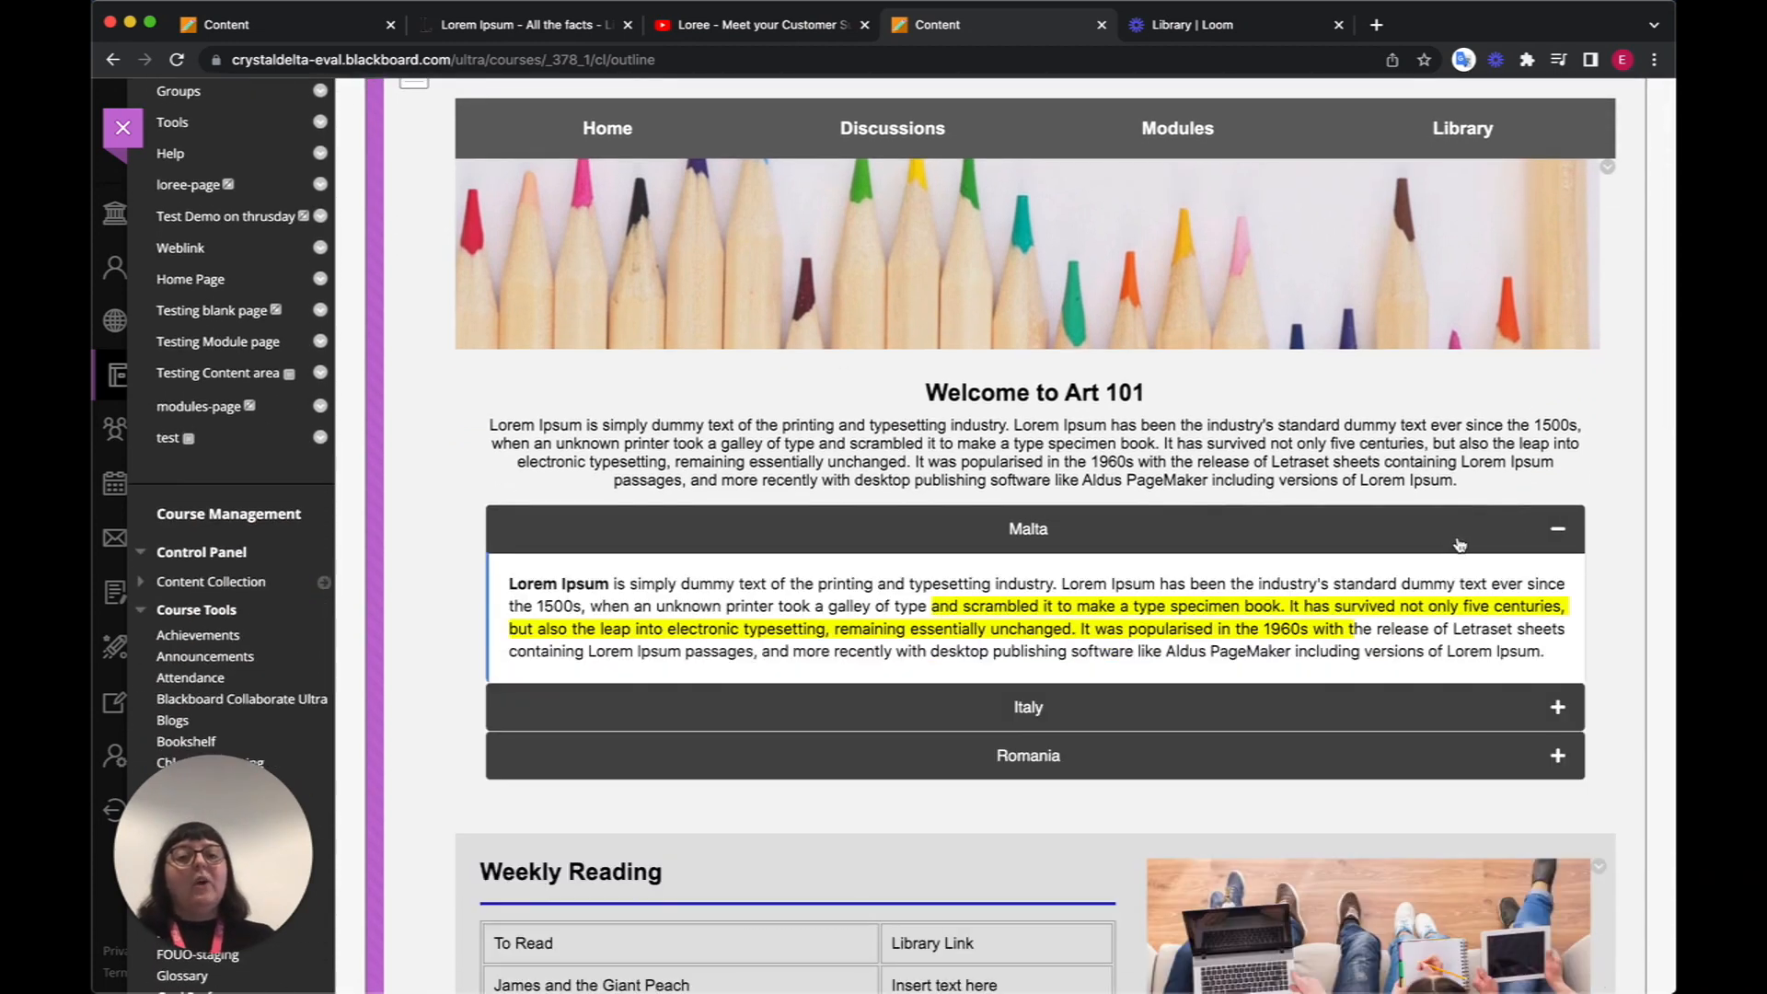
{"action": "left_click", "coordinate": [1459, 544]}
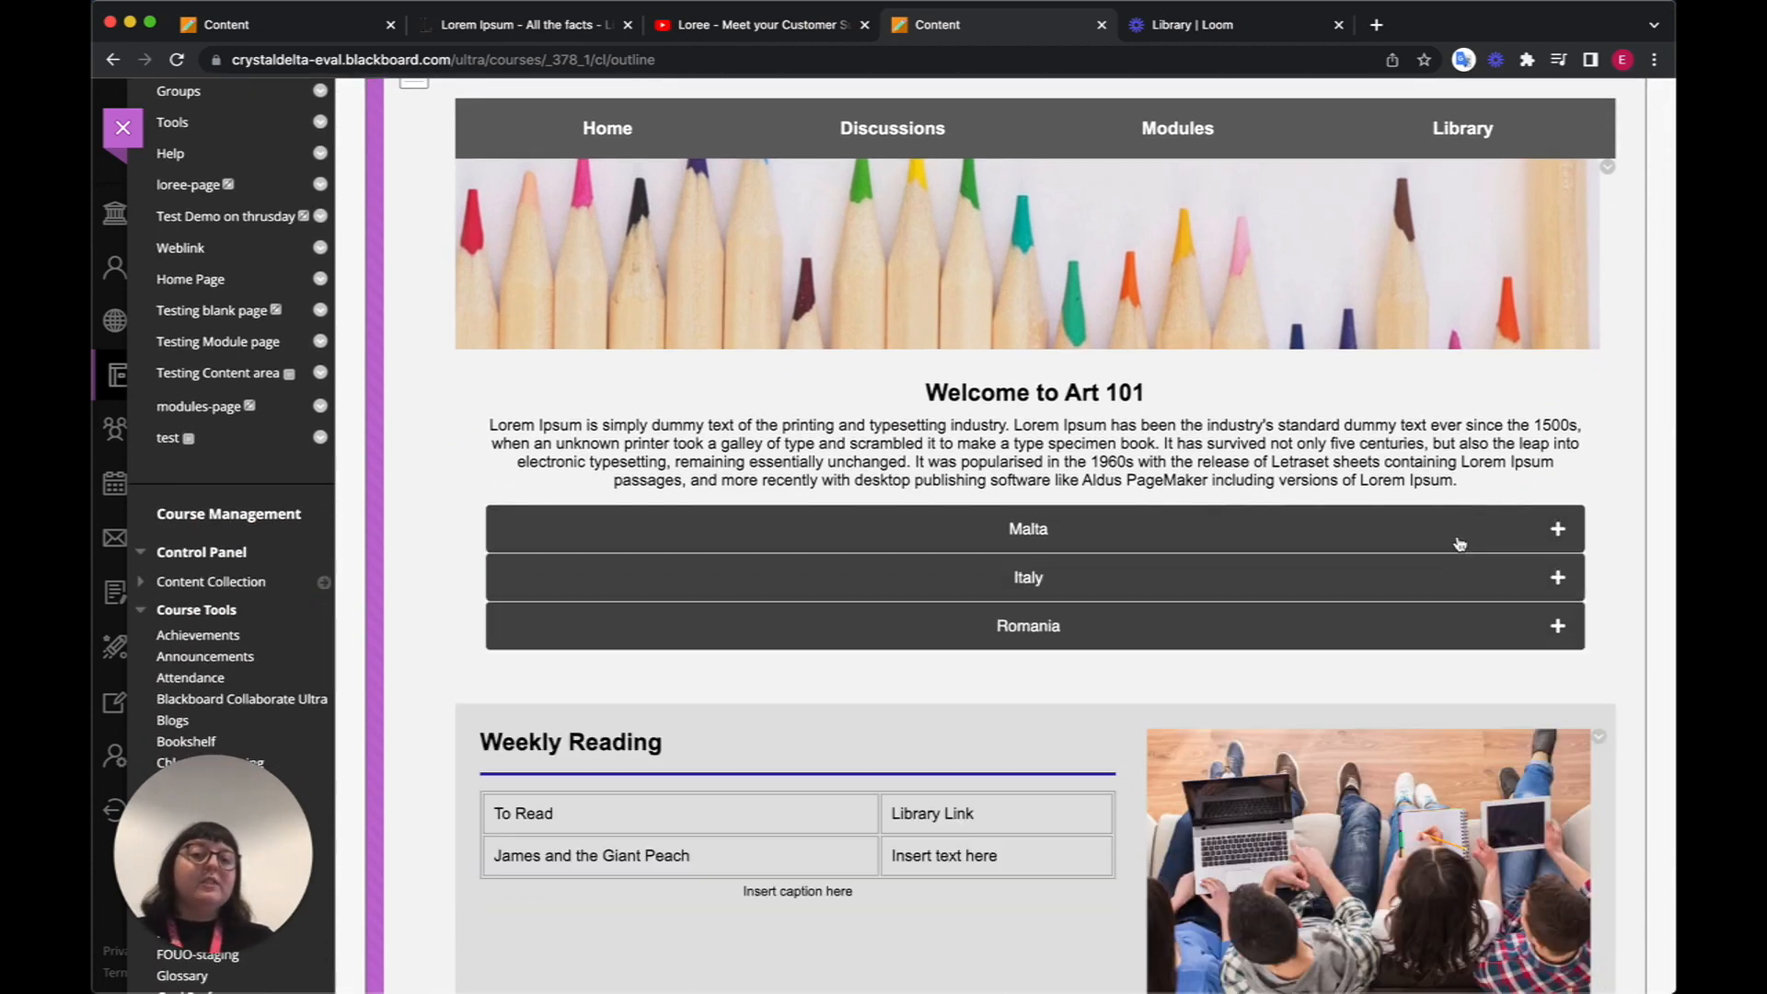
- Review the published weekly sections, then play and pause the embedded video under Watch before class
{"action": "scroll", "coordinate": [1459, 543], "scroll_direction": "down", "scroll_amount": 5}
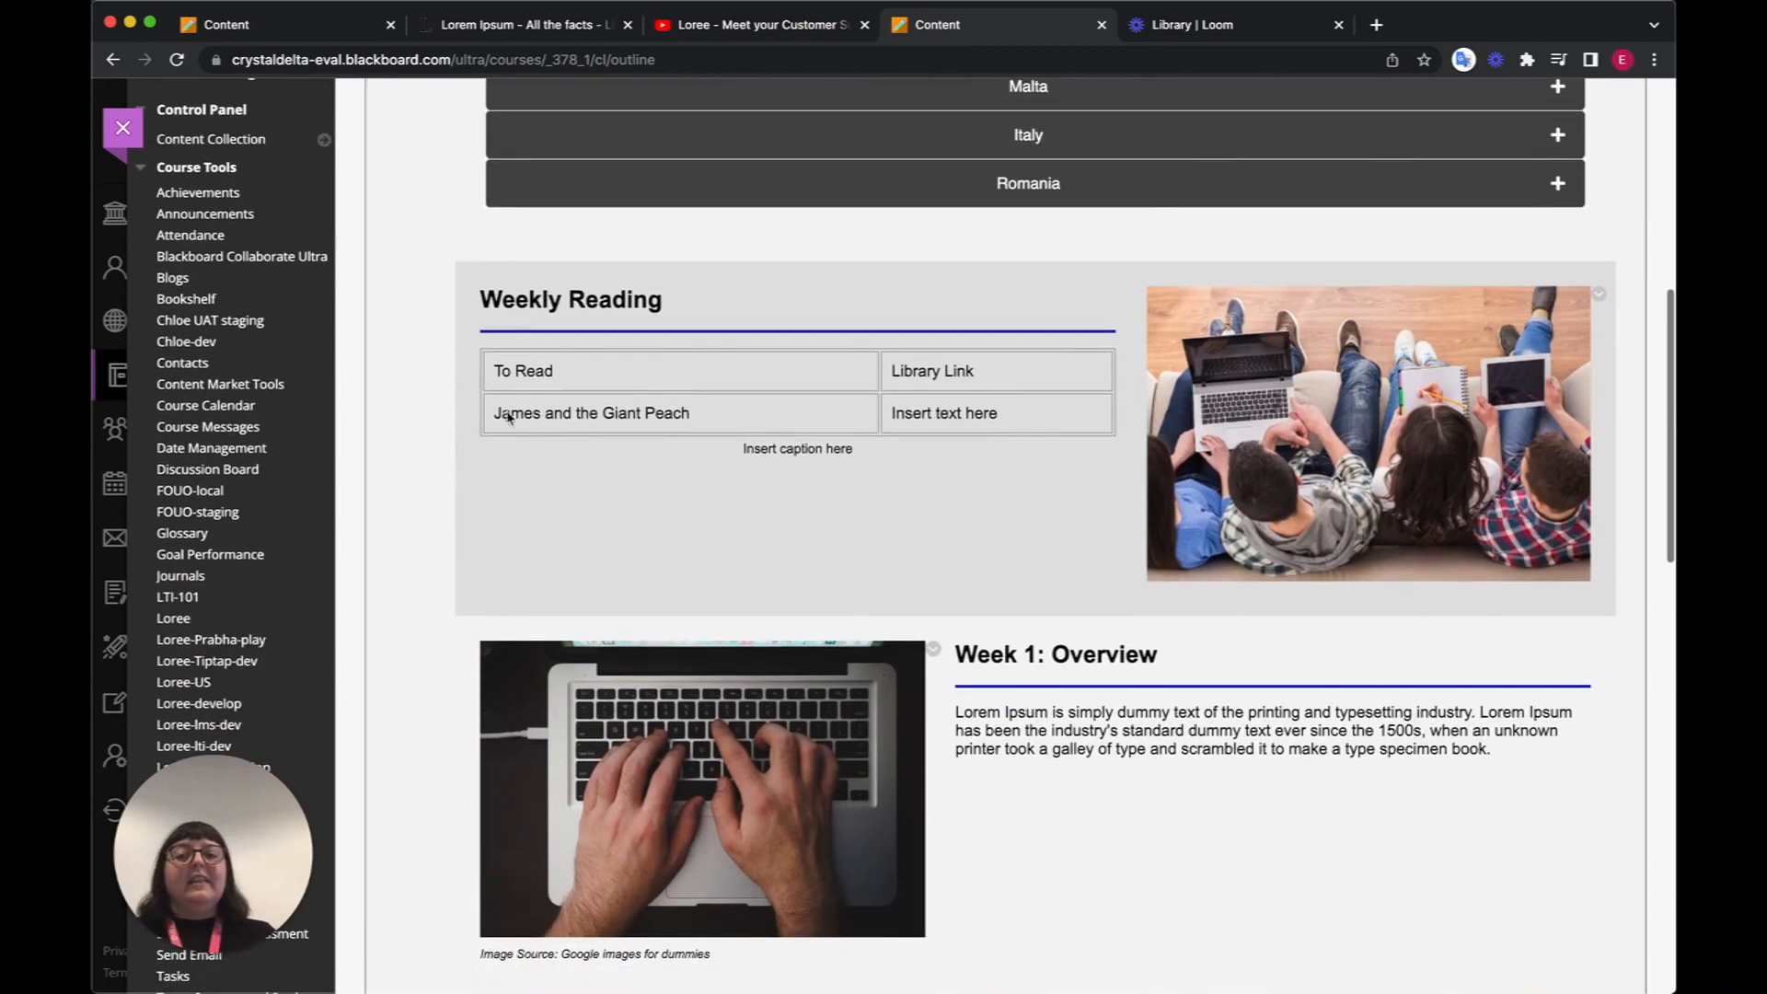
{"action": "scroll", "coordinate": [1187, 408], "scroll_direction": "down", "scroll_amount": 3}
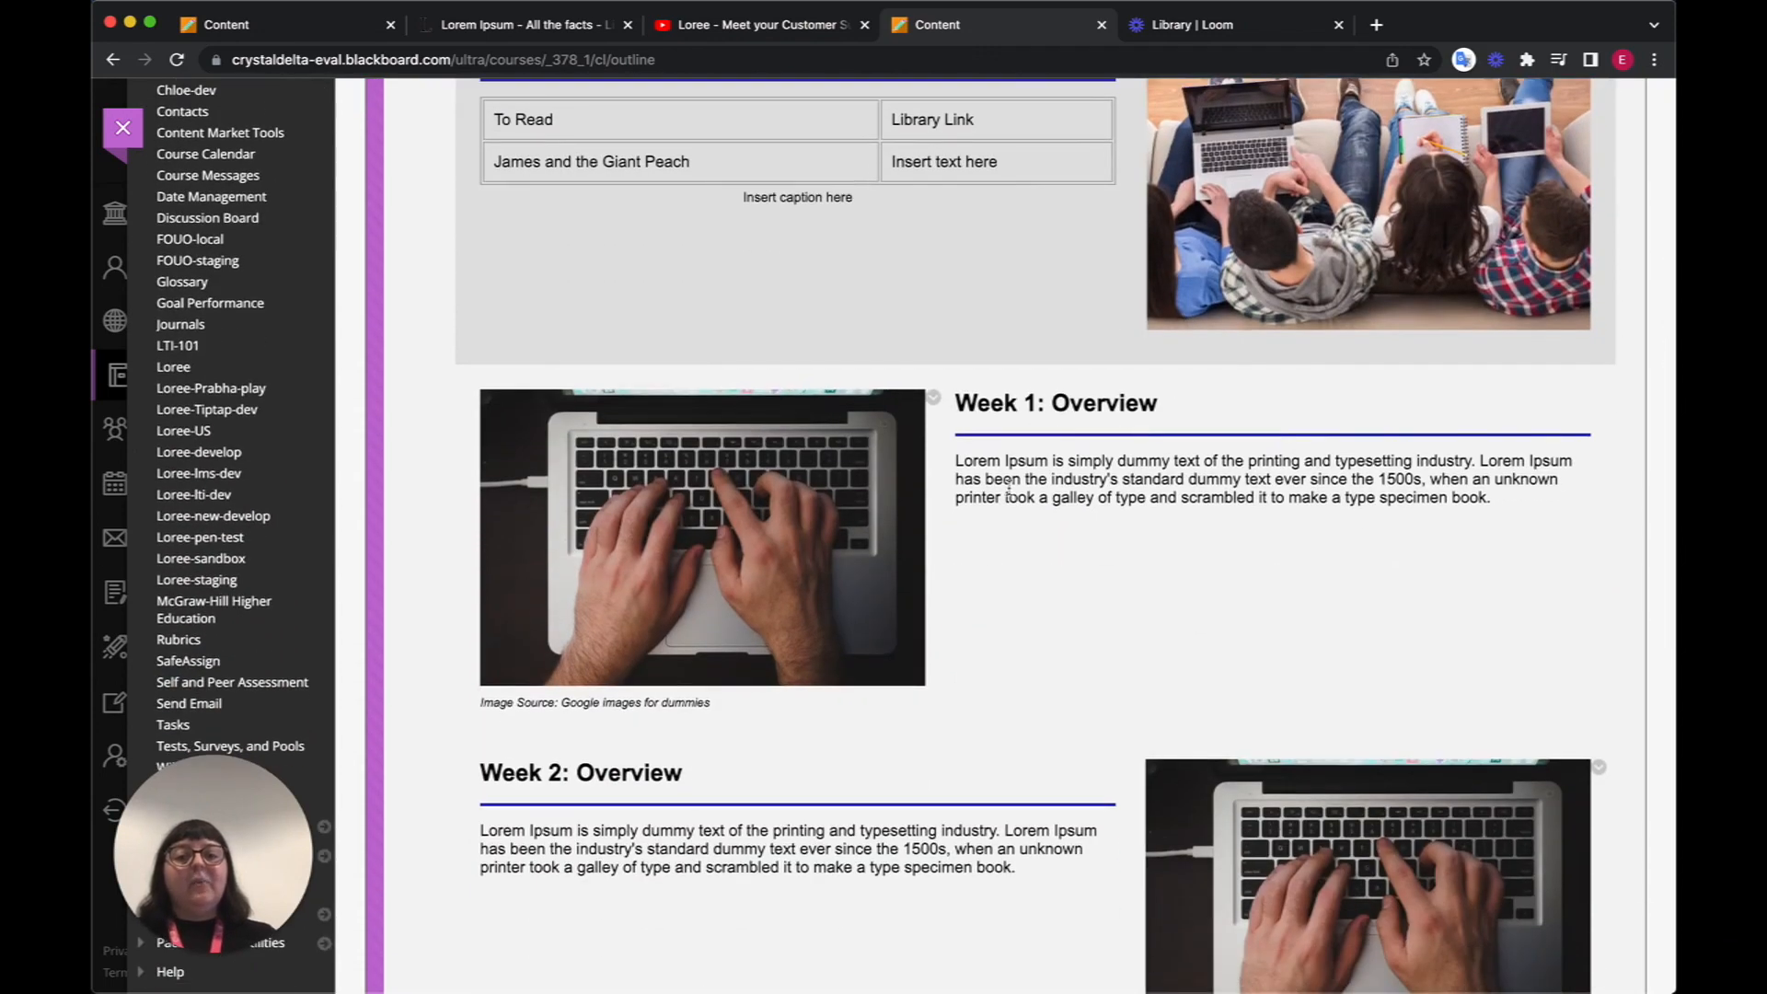
{"action": "scroll", "coordinate": [757, 692], "scroll_direction": "down", "scroll_amount": 3}
{"action": "scroll", "coordinate": [1105, 678], "scroll_direction": "down", "scroll_amount": 8}
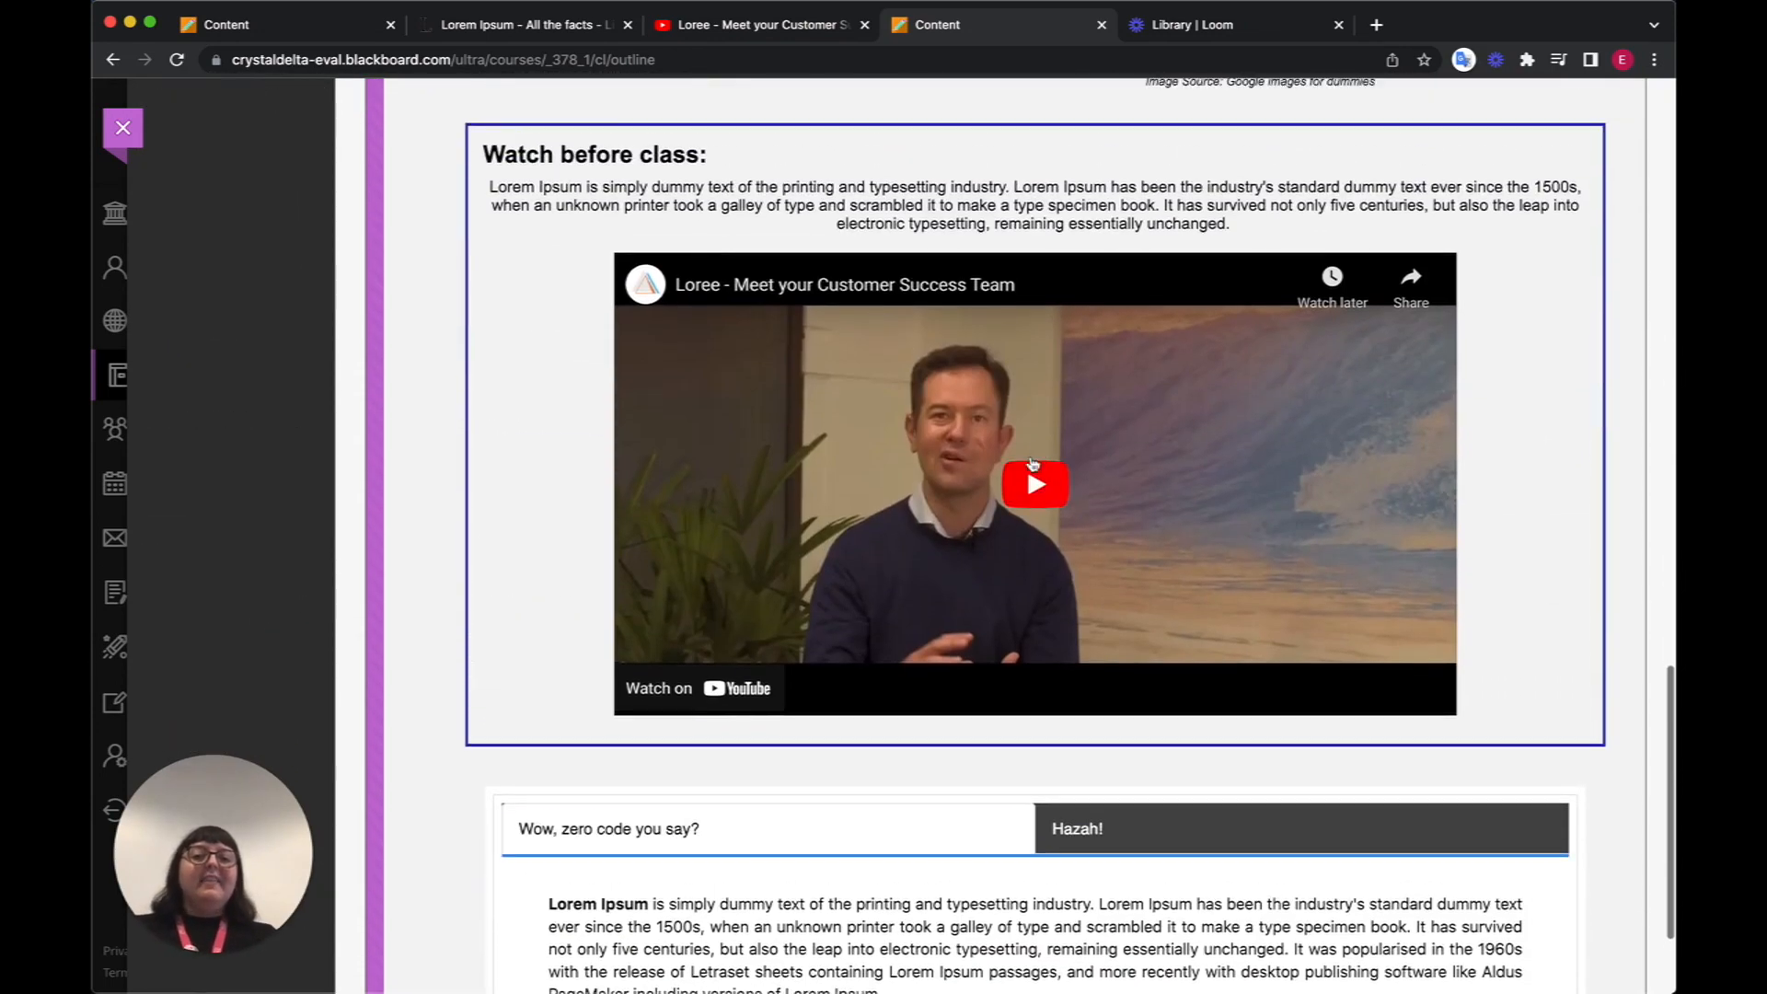
{"action": "left_click", "coordinate": [1034, 471]}
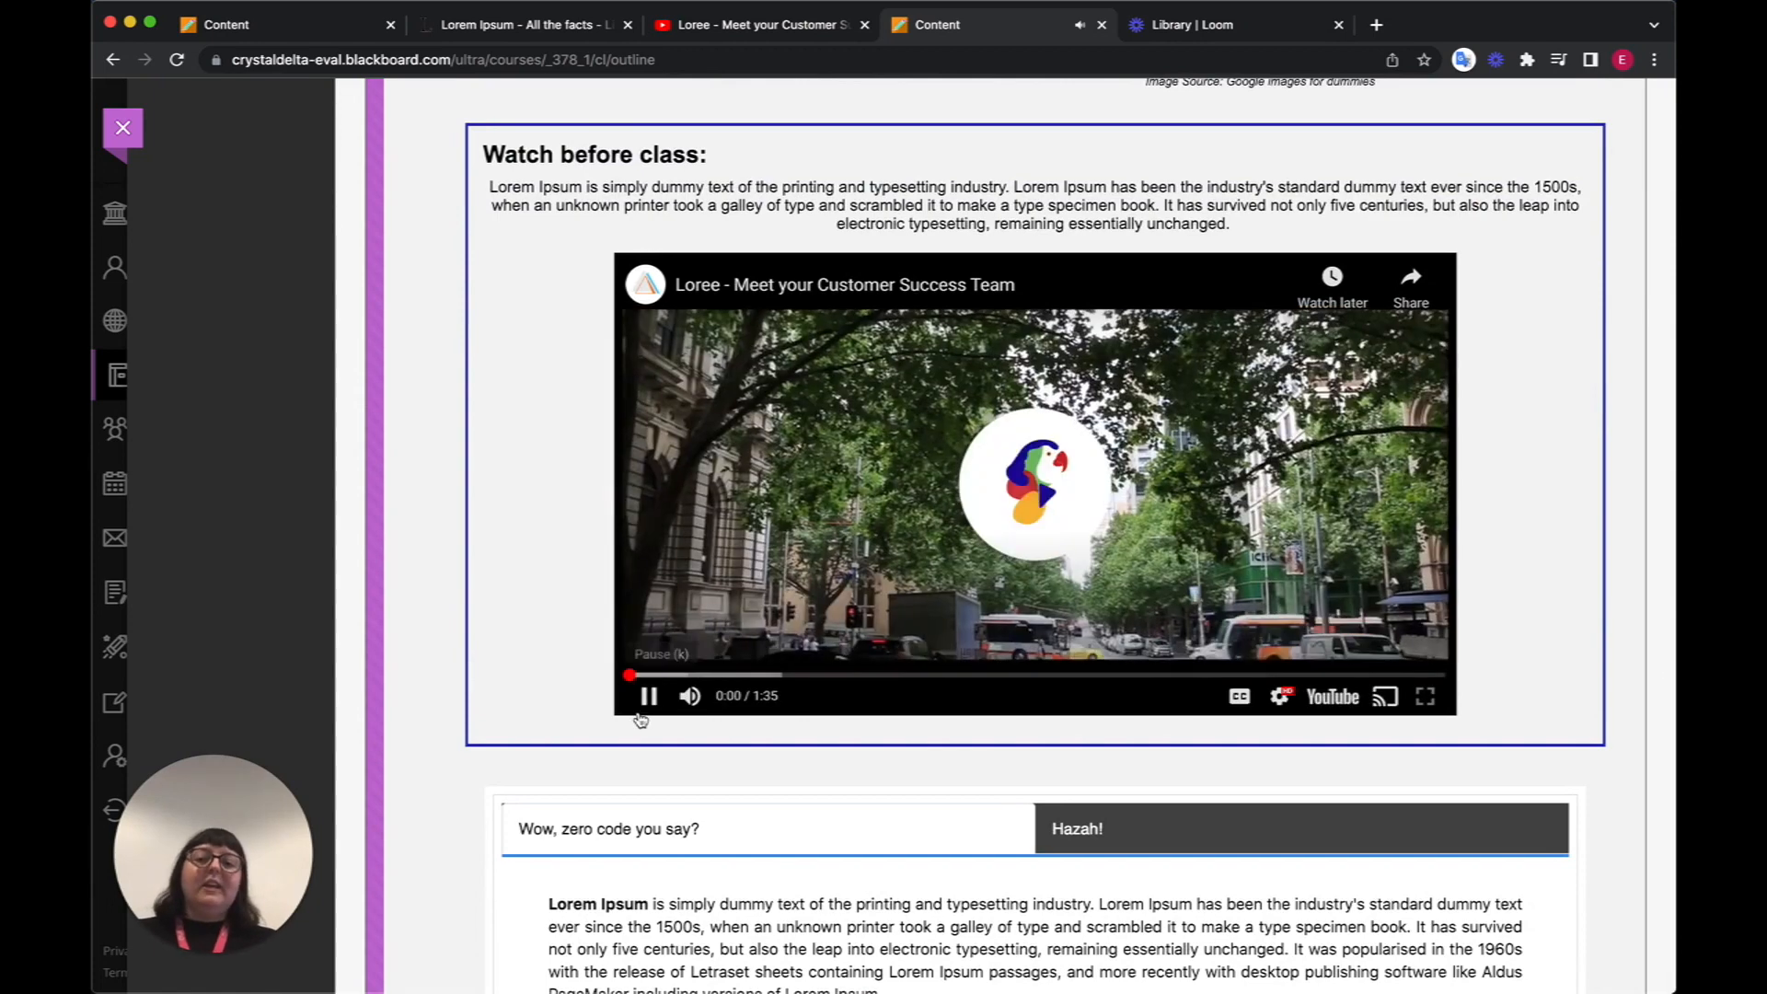
{"action": "left_click", "coordinate": [650, 696]}
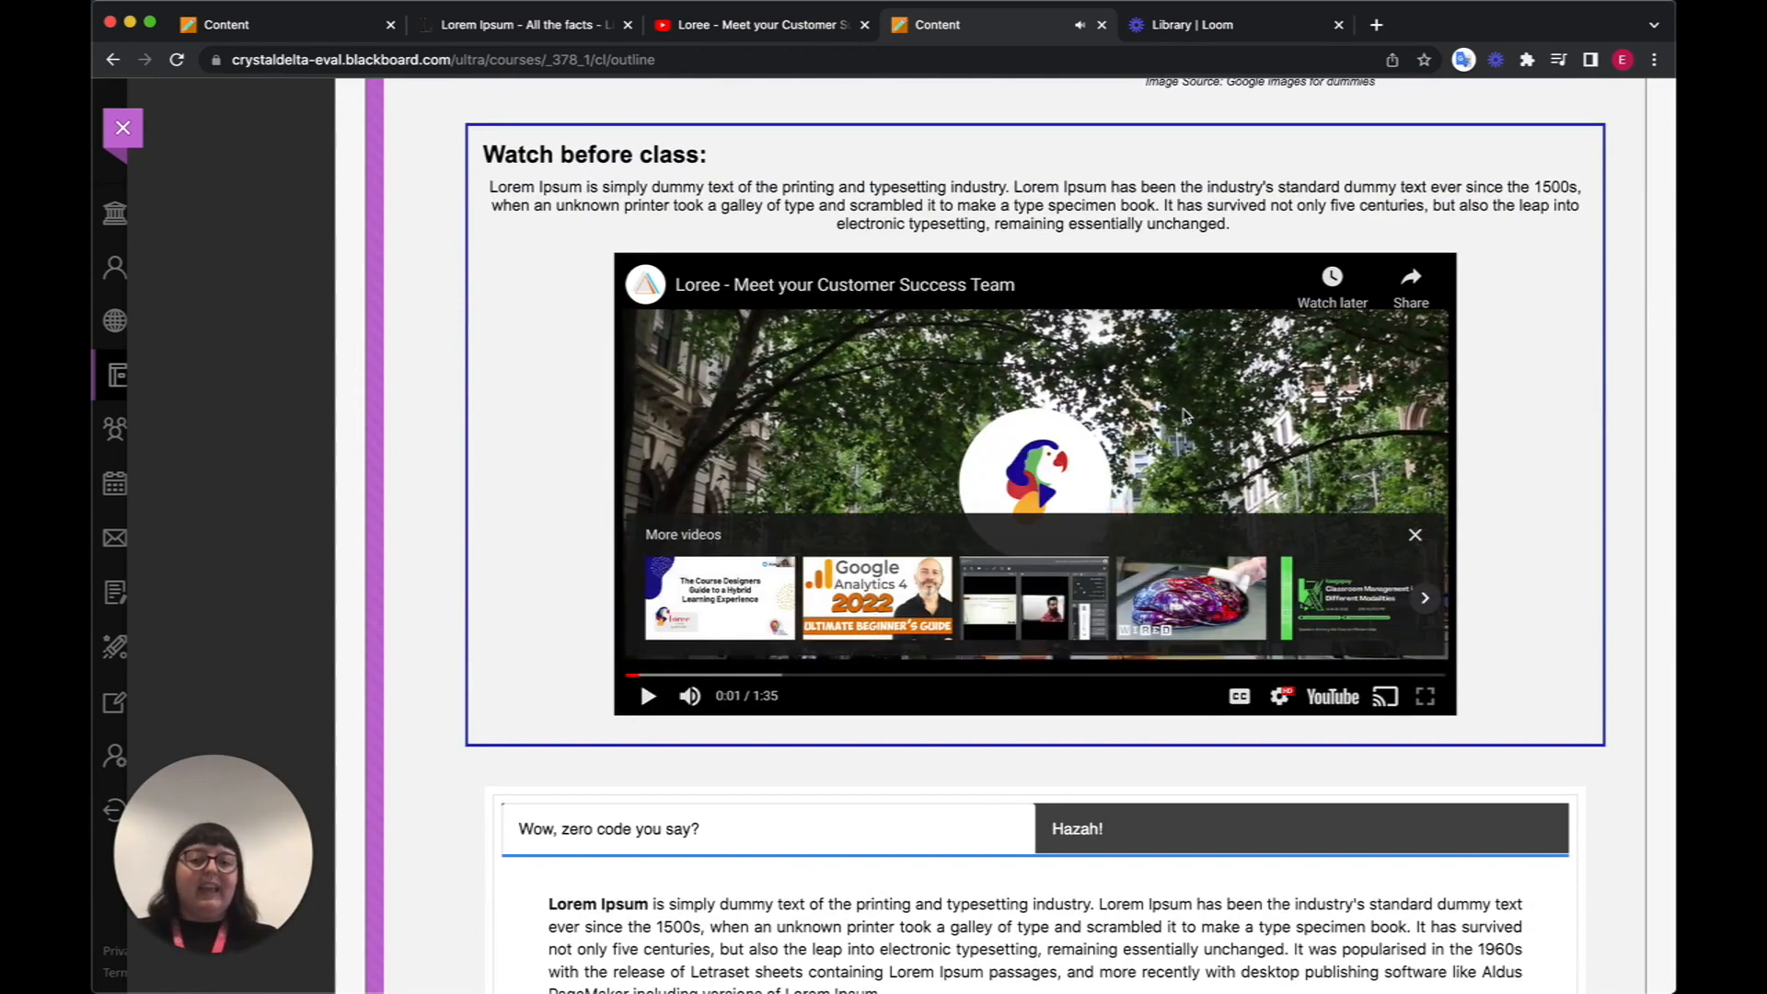
- Test the "Hazah!" and "Wow, zero code you say?" tabs beneath the video on the published page
{"action": "scroll", "coordinate": [1184, 416], "scroll_direction": "down", "scroll_amount": 2}
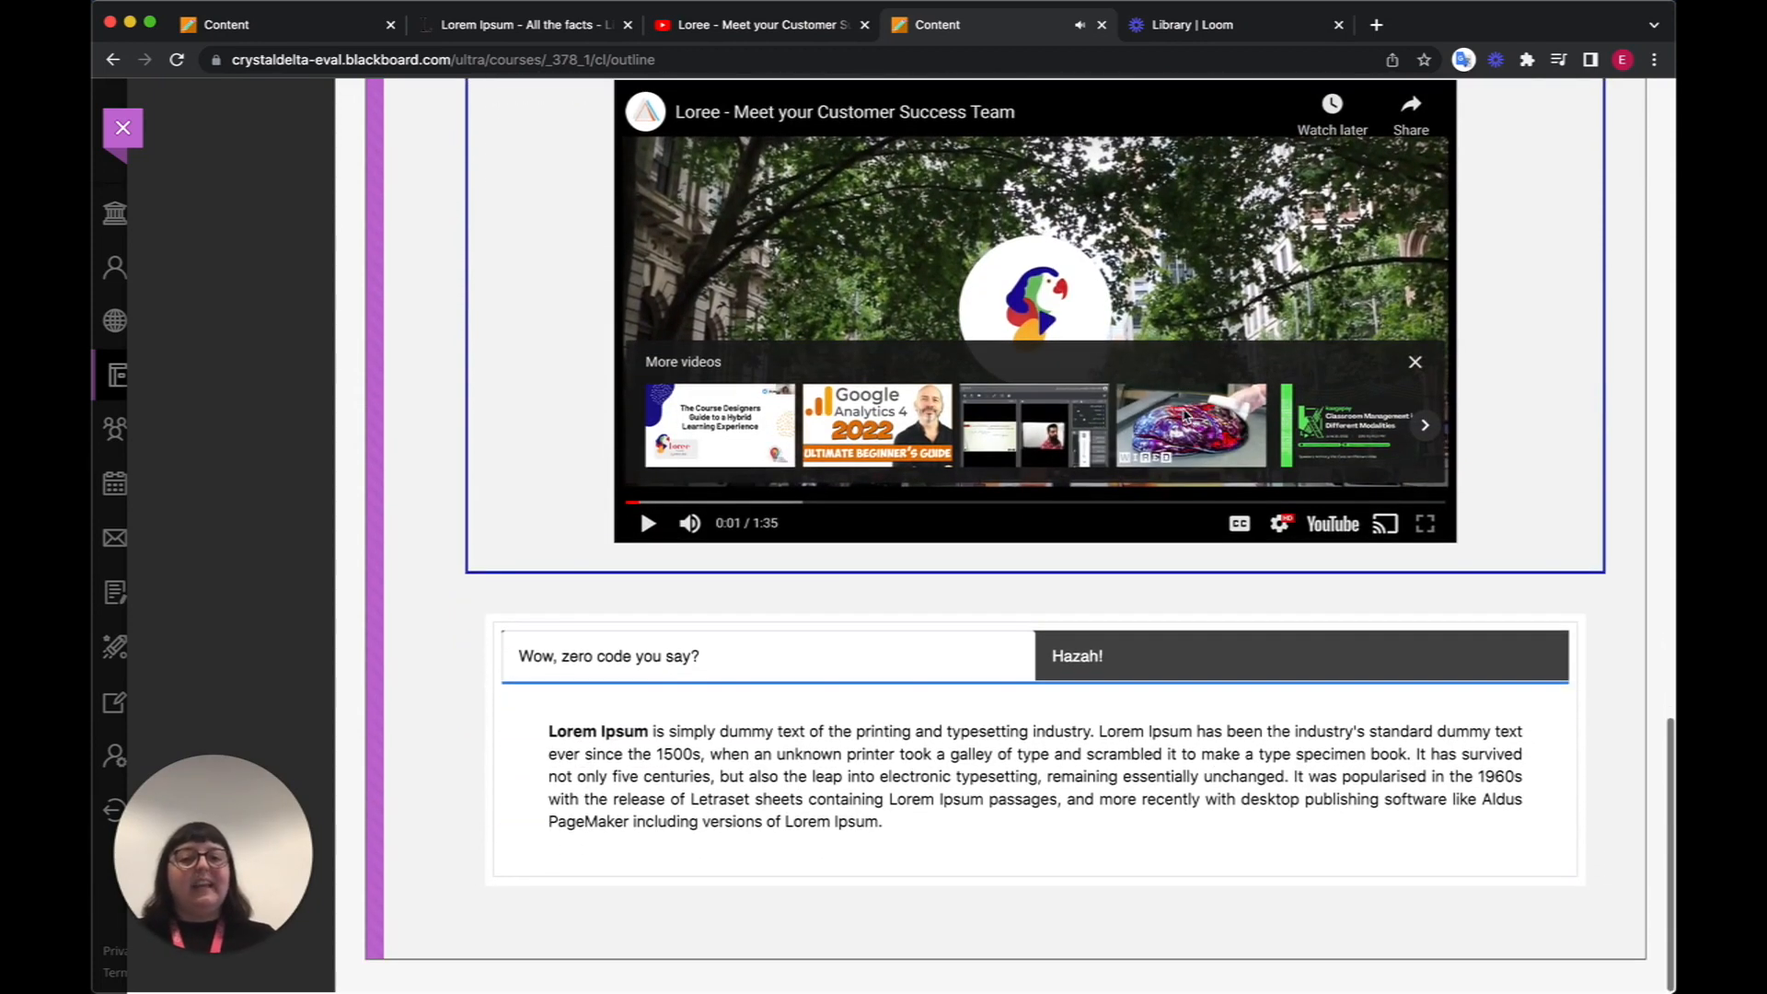
{"action": "left_click", "coordinate": [1141, 677]}
{"action": "left_click", "coordinate": [916, 663]}
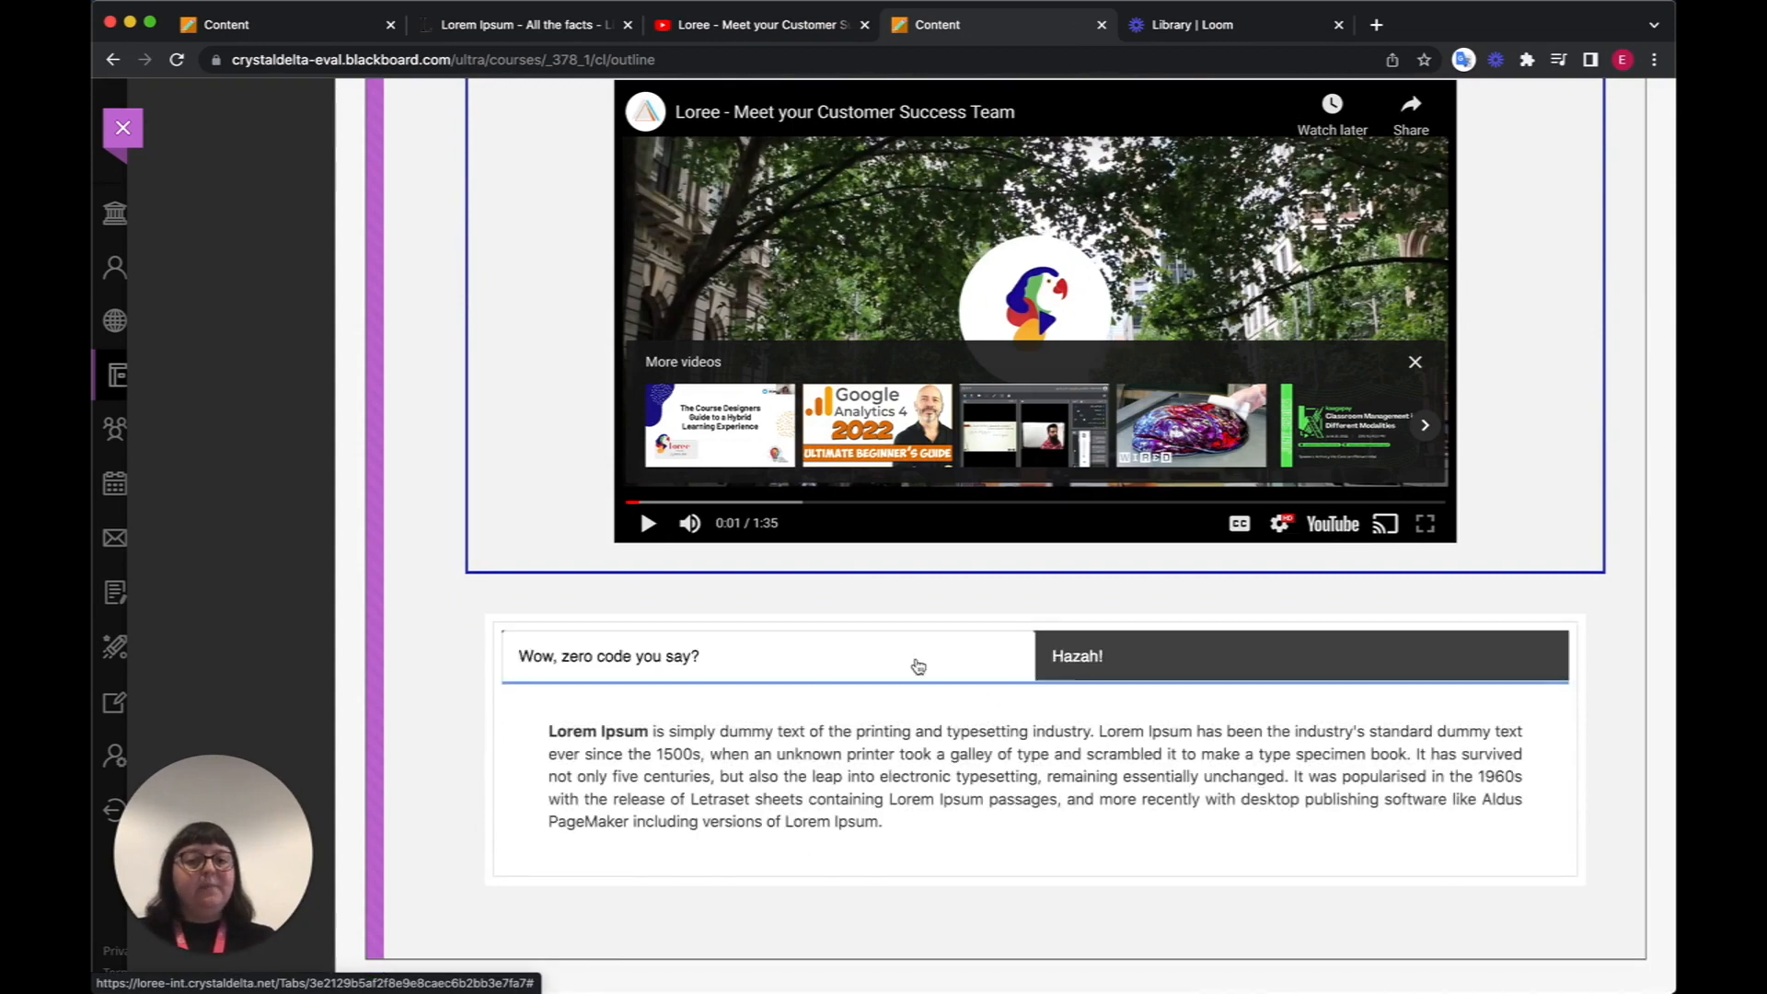
{"action": "scroll", "coordinate": [918, 666], "scroll_direction": "up", "scroll_amount": 15}
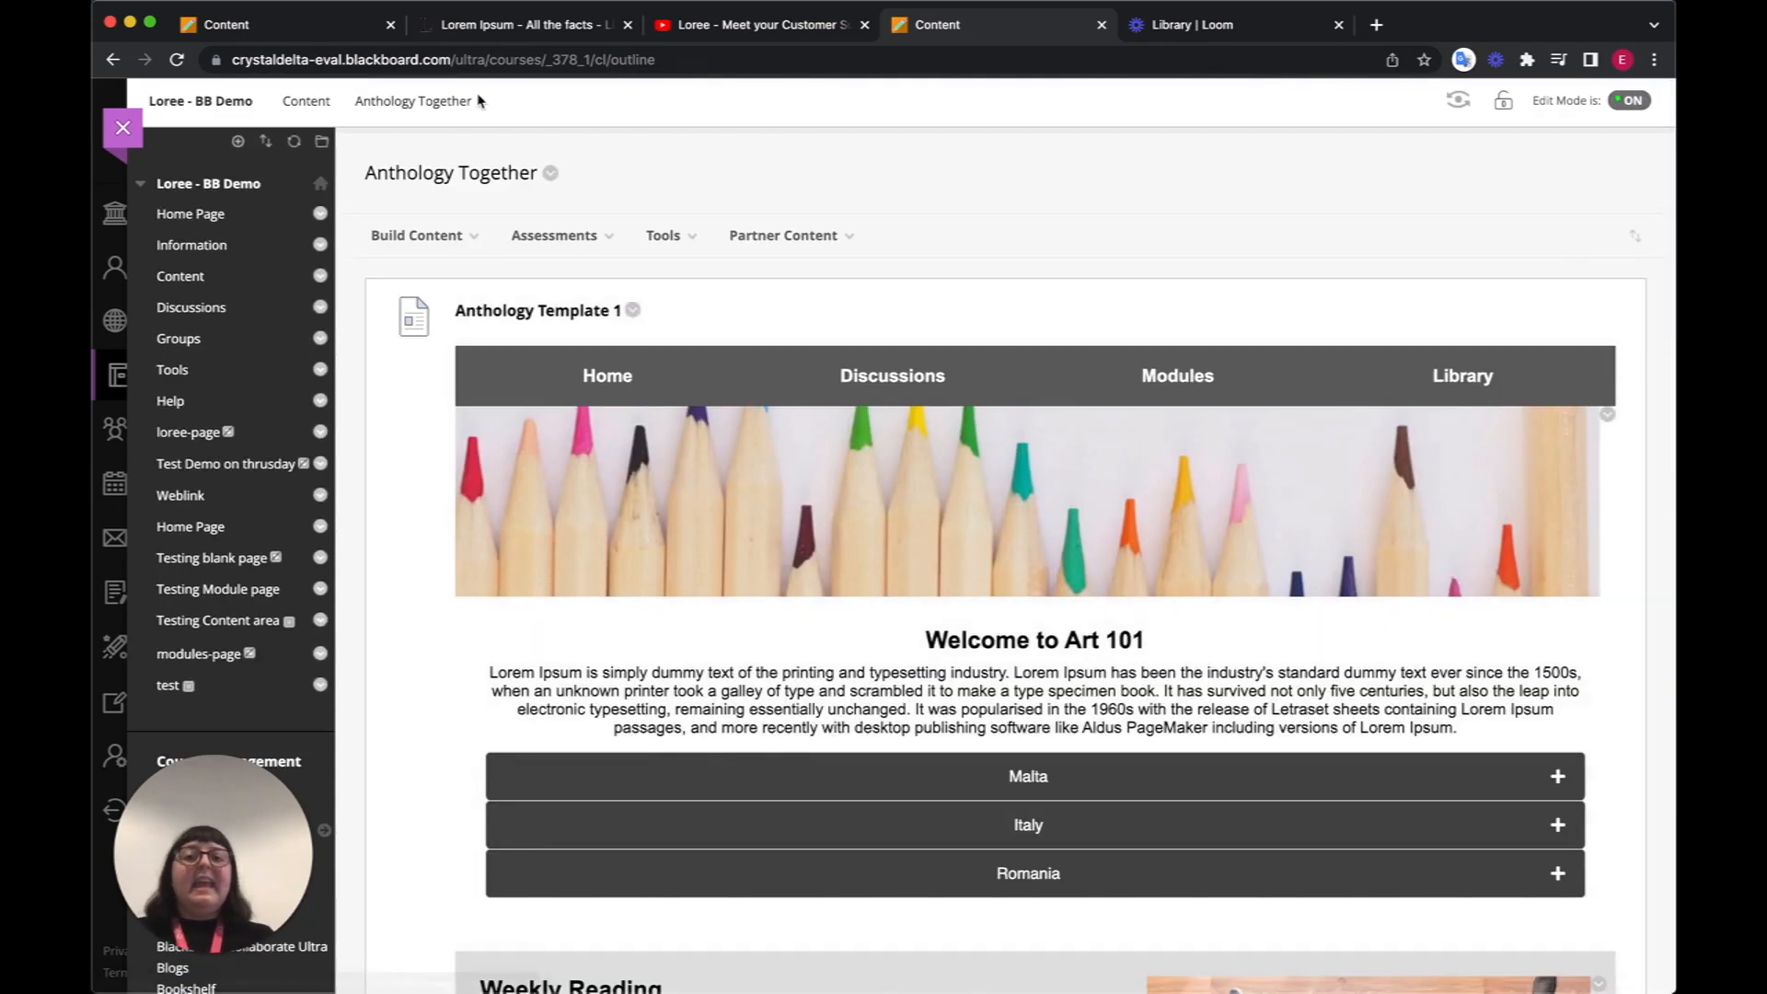
- Switch back to the Loree editor browser tab and examine the whole page in the mobile preview
{"action": "left_click", "coordinate": [324, 31]}
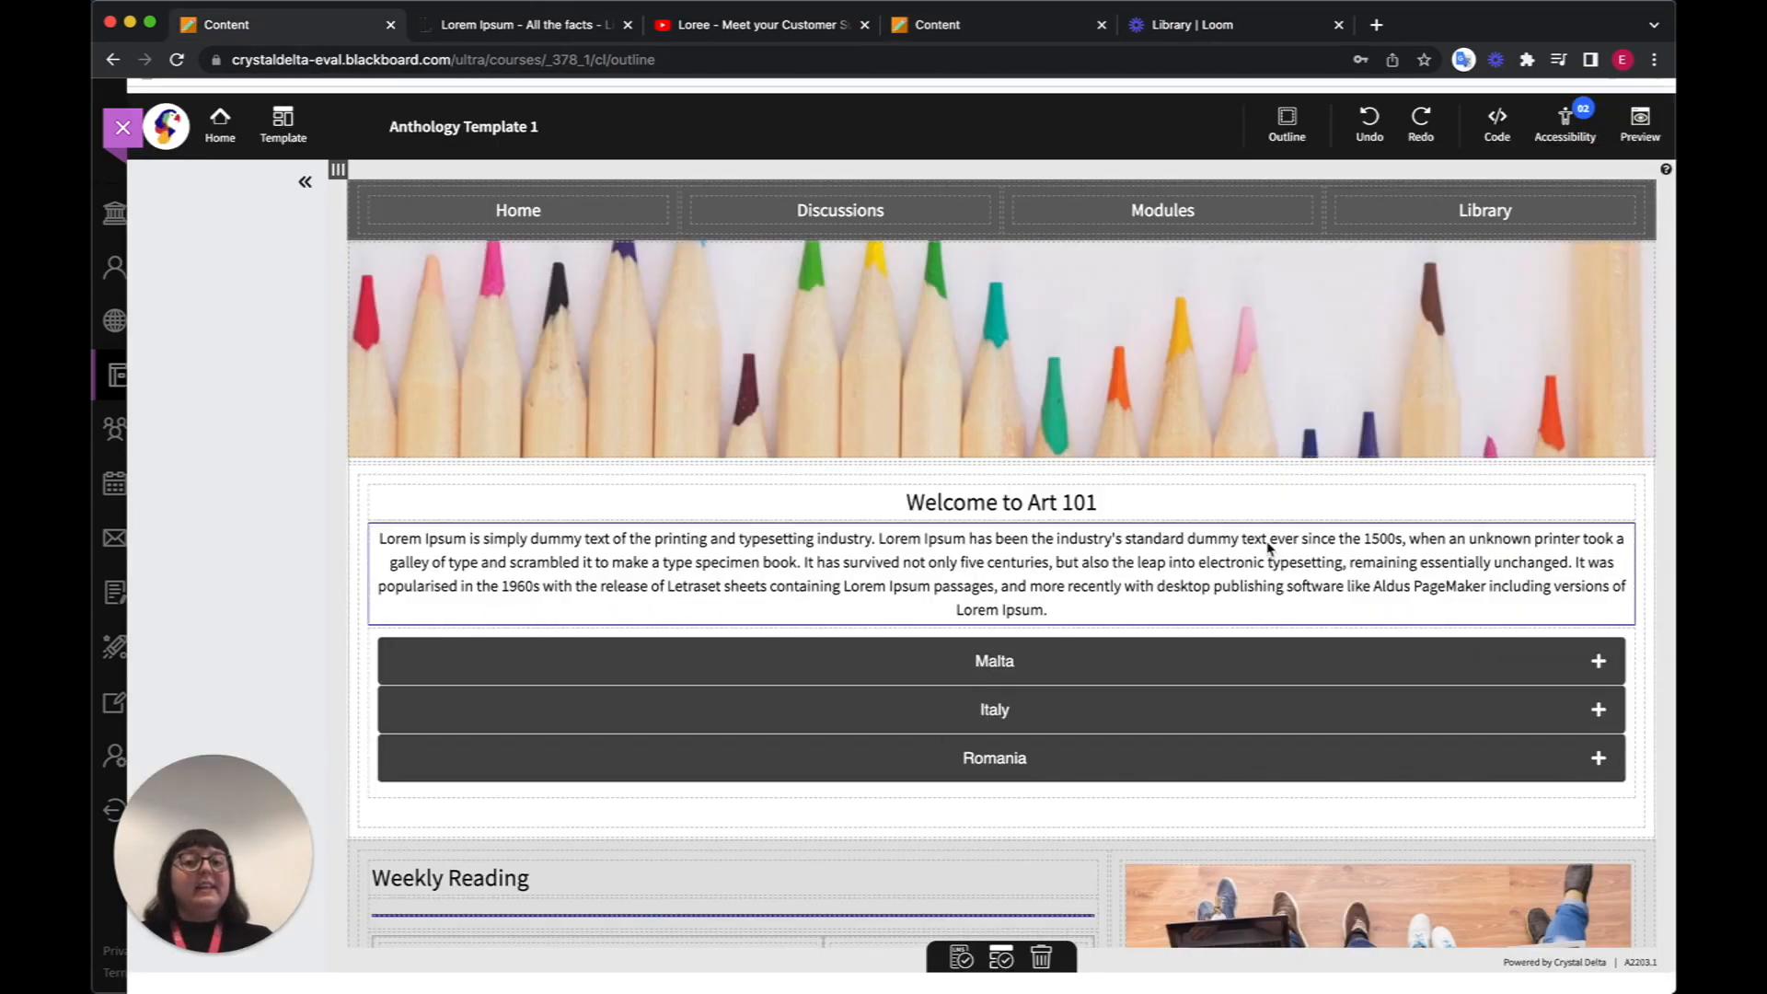
{"action": "left_click", "coordinate": [1645, 130]}
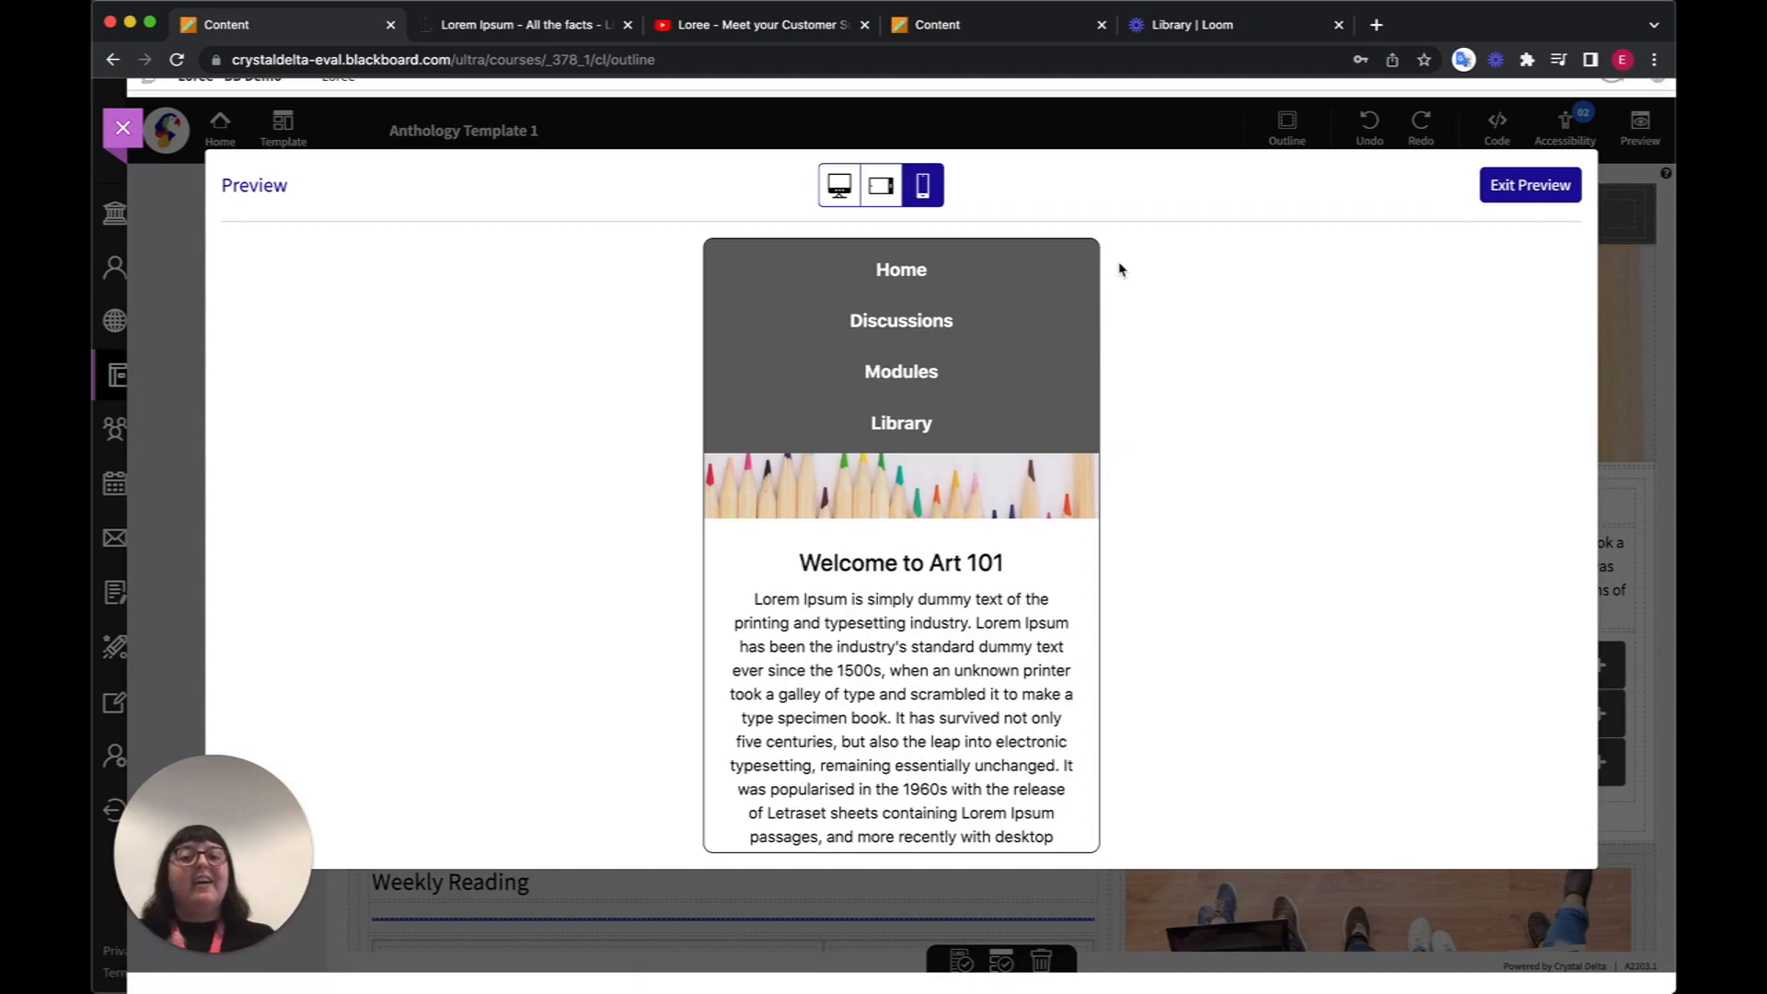
{"action": "scroll", "coordinate": [962, 575], "scroll_direction": "down", "scroll_amount": 10}
{"action": "scroll", "coordinate": [960, 577], "scroll_direction": "down", "scroll_amount": 5}
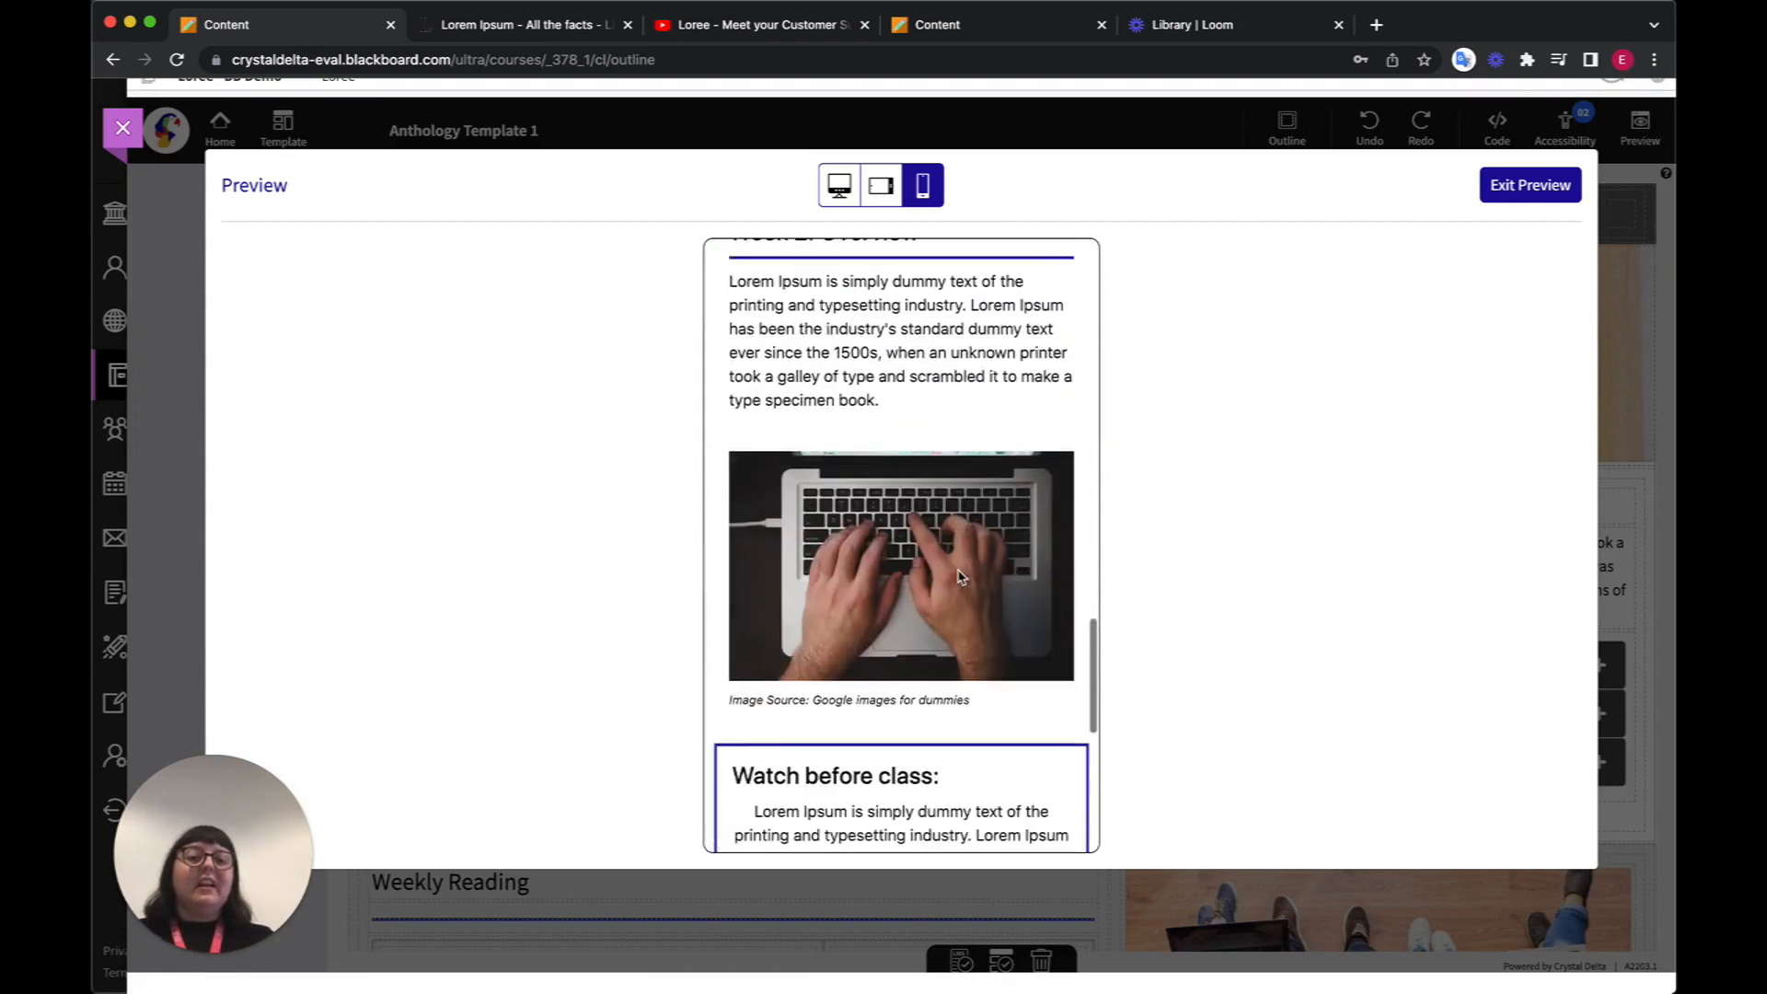
{"action": "scroll", "coordinate": [960, 576], "scroll_direction": "up", "scroll_amount": 7}
{"action": "scroll", "coordinate": [960, 571], "scroll_direction": "up", "scroll_amount": 3}
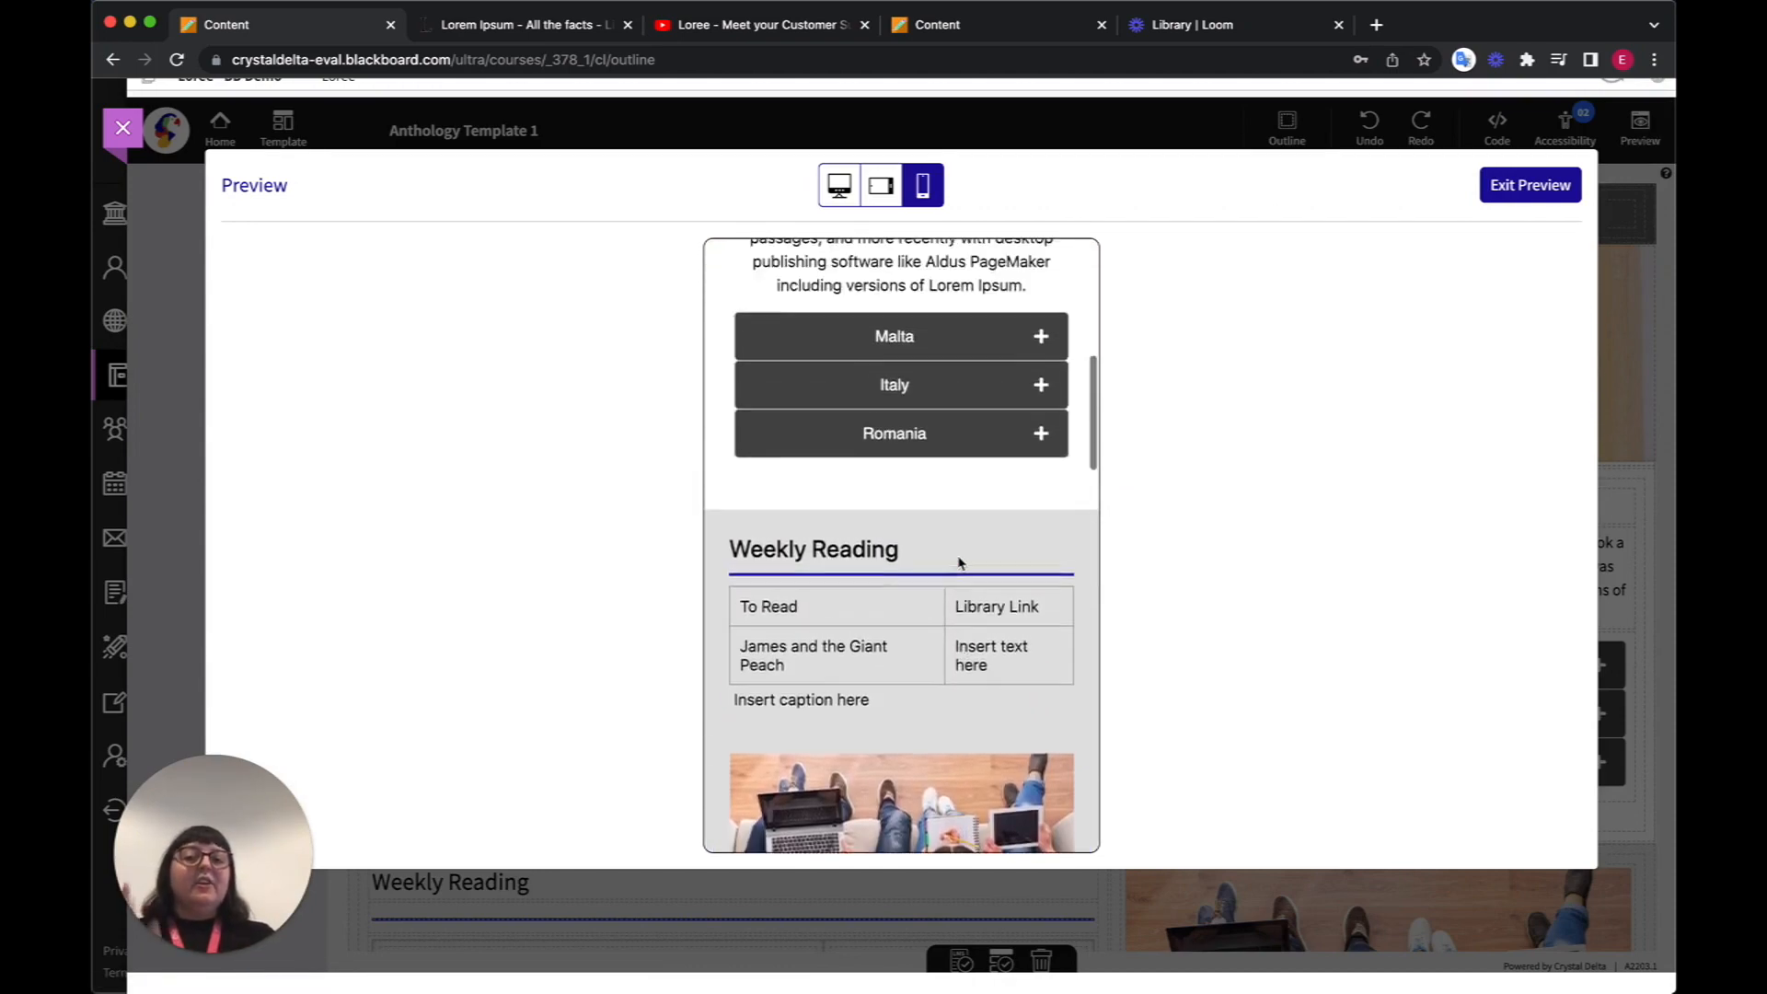
- Expand and collapse the Malta section in the mobile preview and exit back to the editor
{"action": "left_click", "coordinate": [918, 378]}
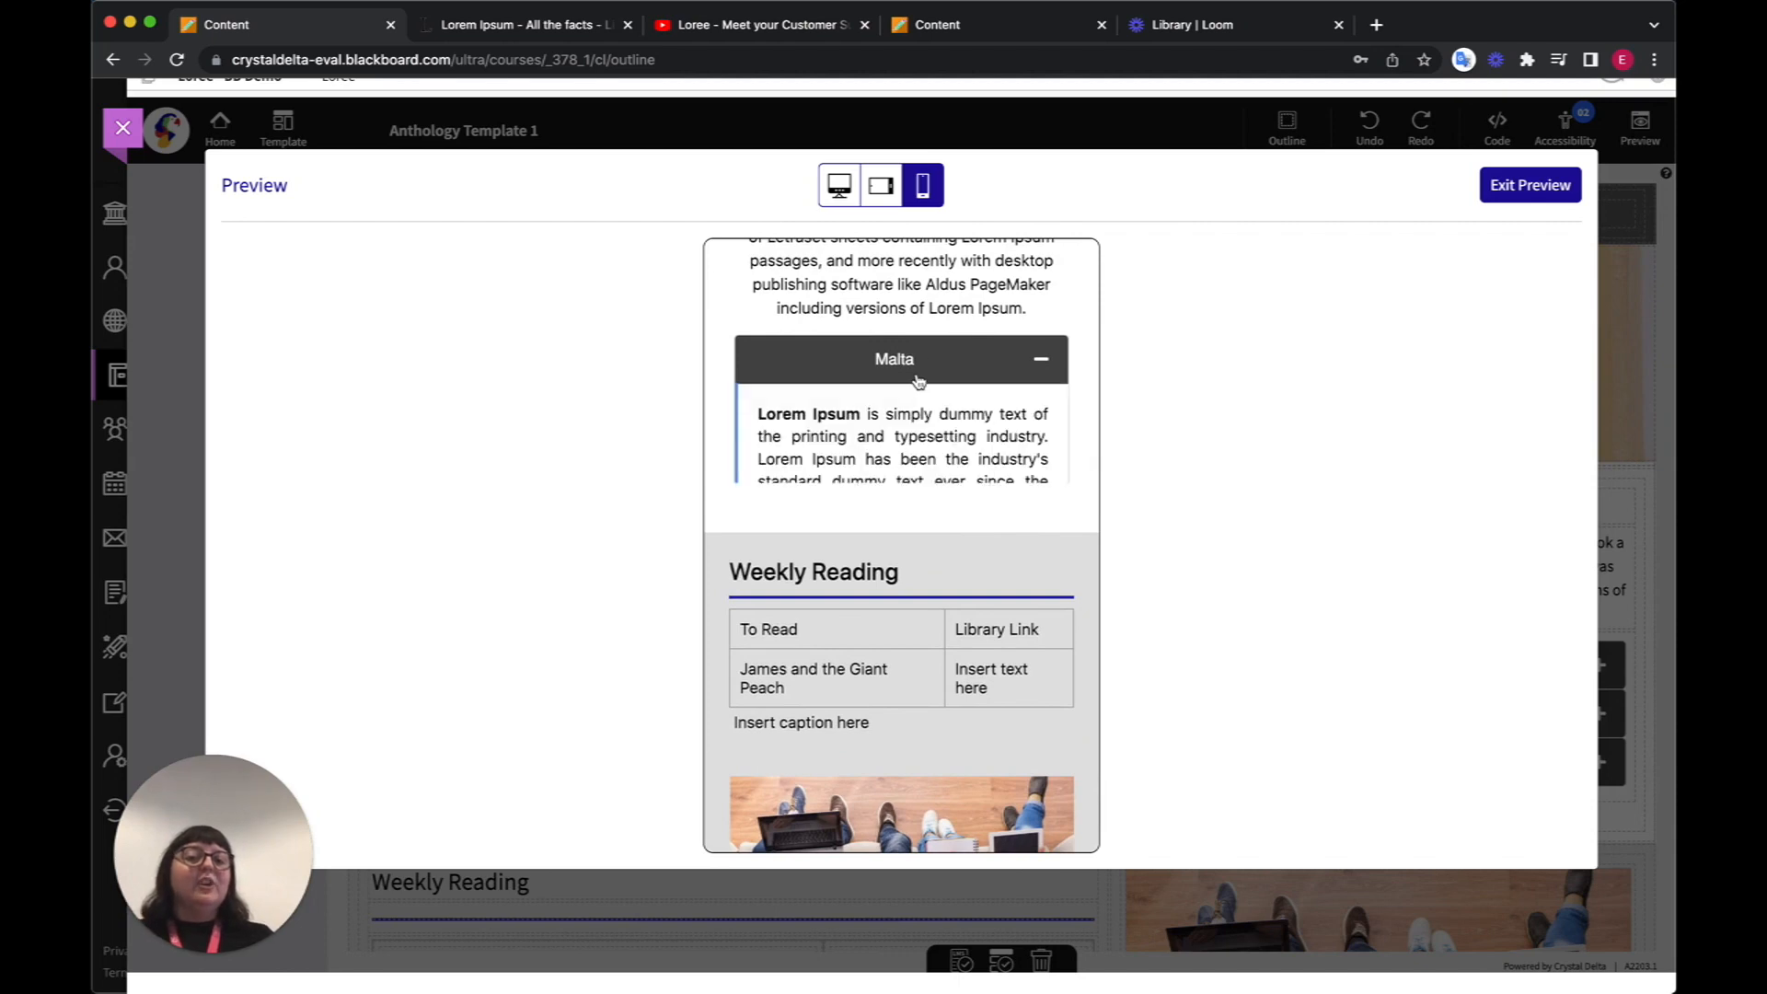
{"action": "left_click", "coordinate": [918, 378]}
{"action": "scroll", "coordinate": [918, 375], "scroll_direction": "up", "scroll_amount": 10}
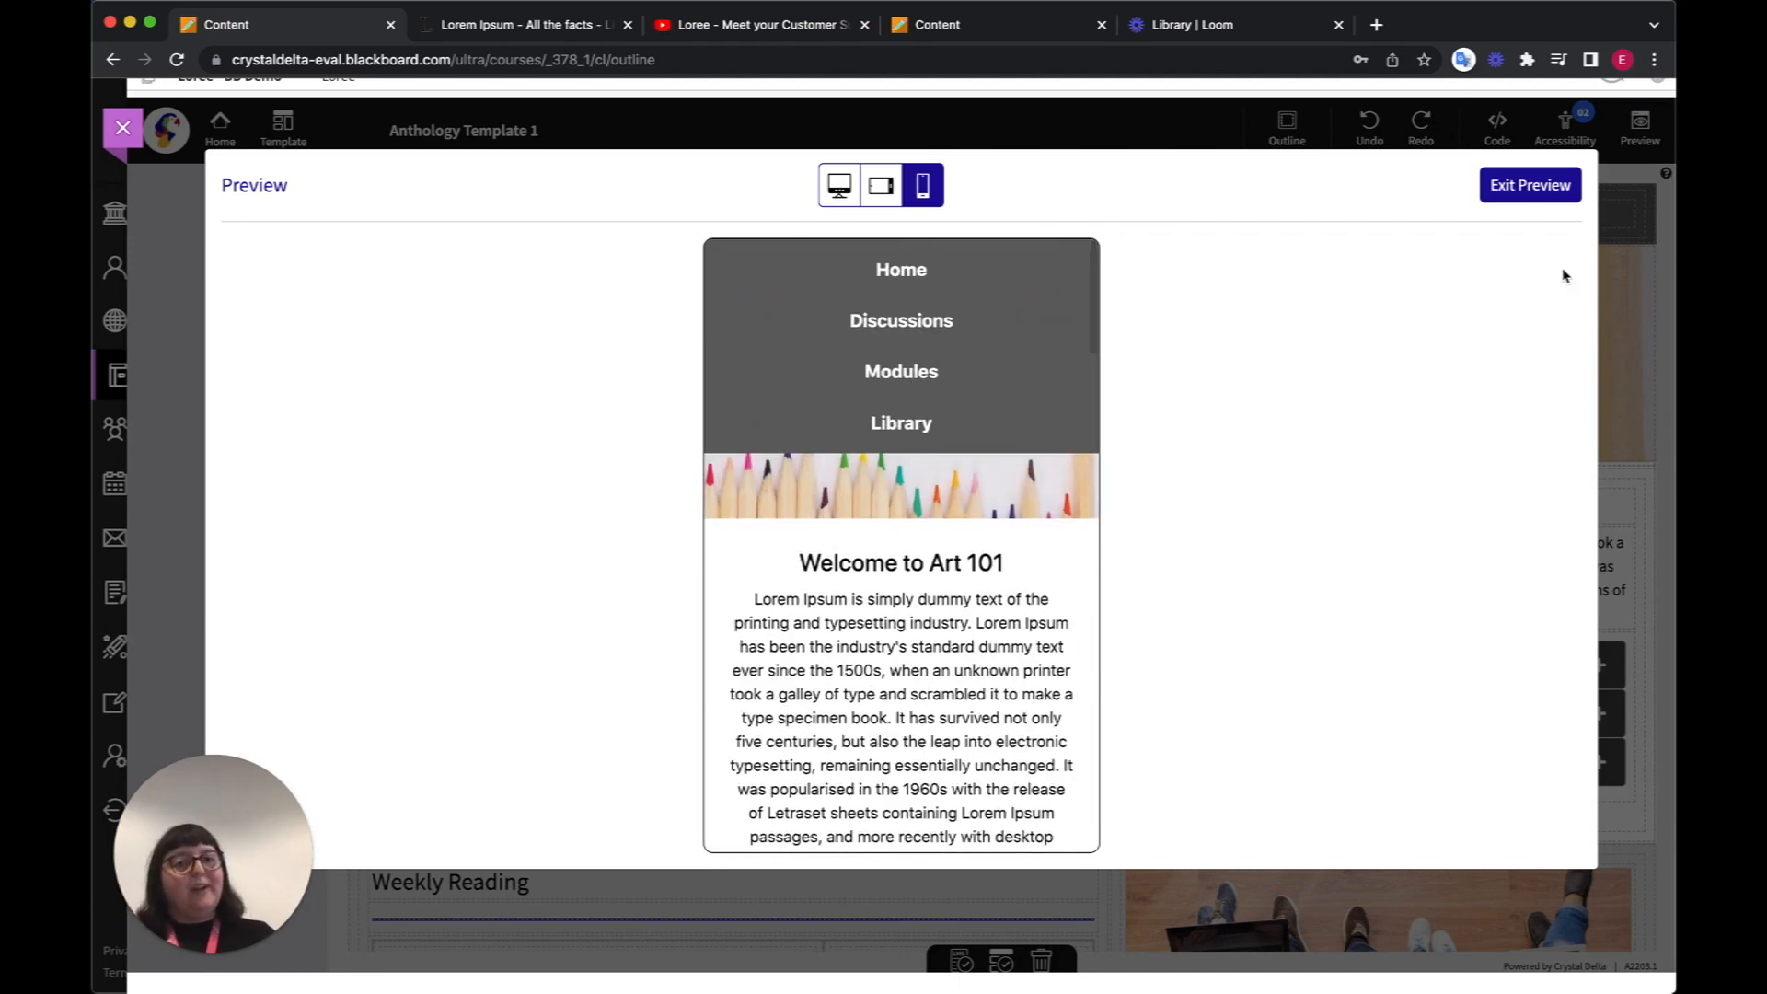
{"action": "left_click", "coordinate": [1562, 182]}
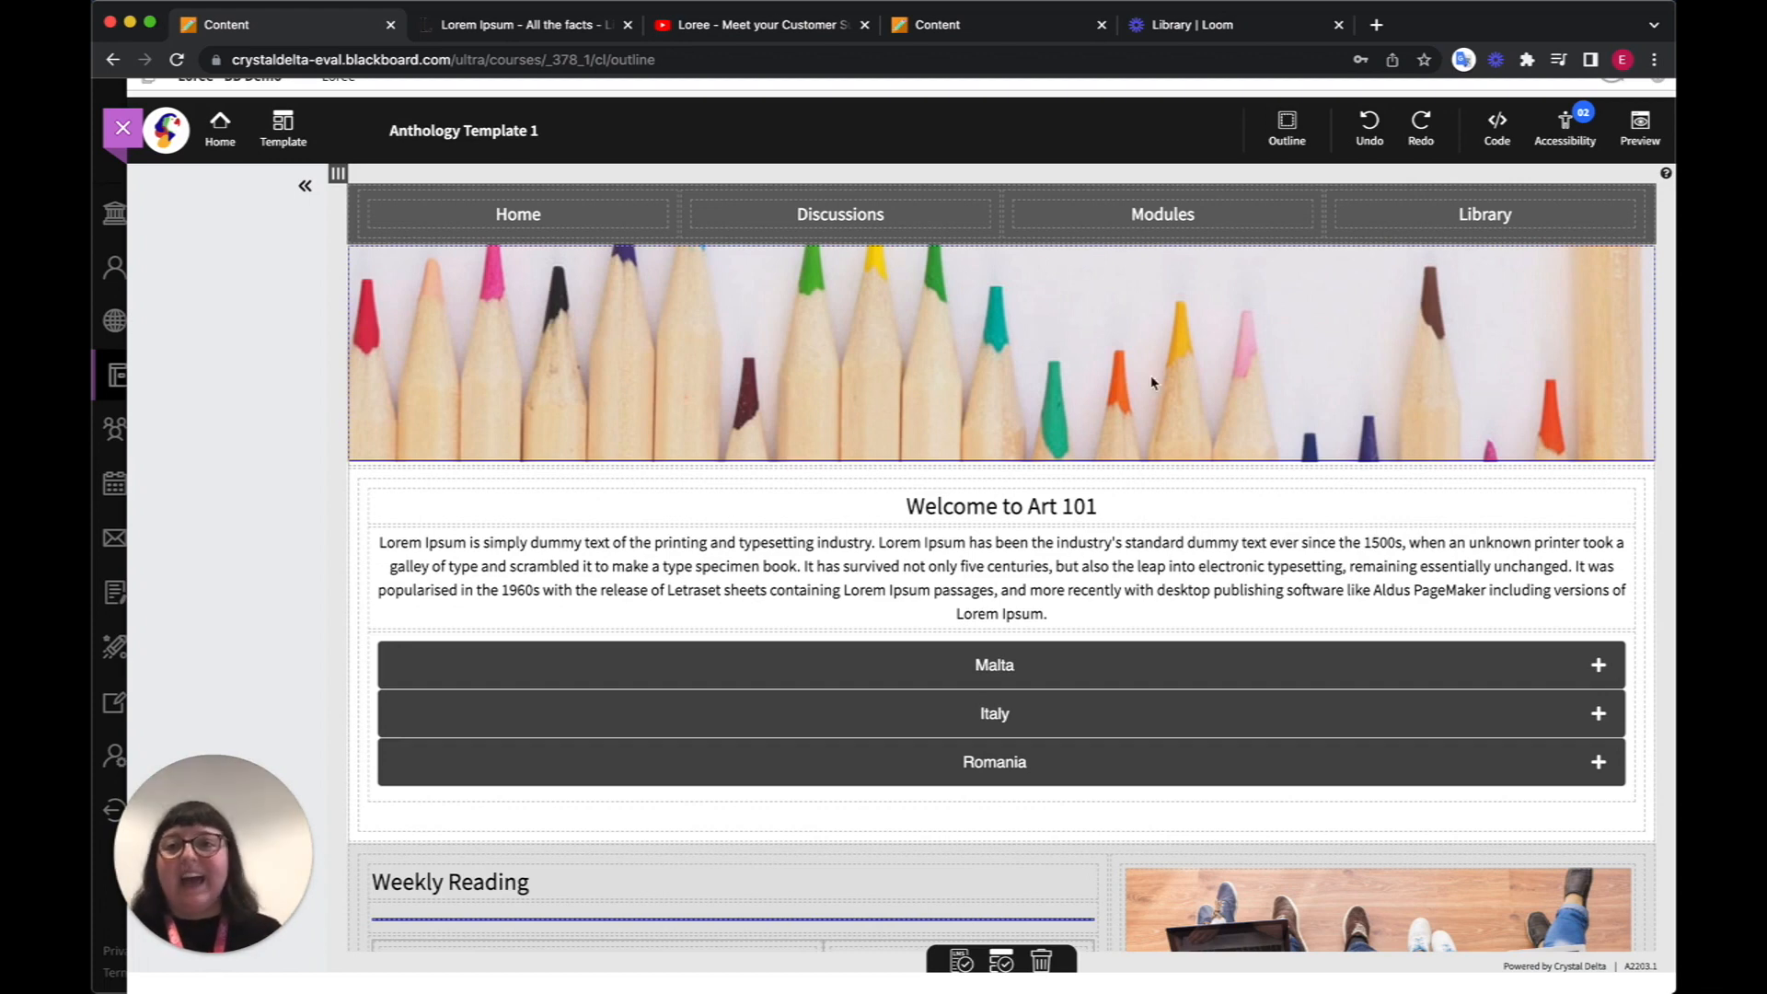
{"action": "scroll", "coordinate": [1068, 313], "scroll_direction": "up", "scroll_amount": 1}
{"action": "scroll", "coordinate": [1068, 313], "scroll_direction": "down", "scroll_amount": 1}
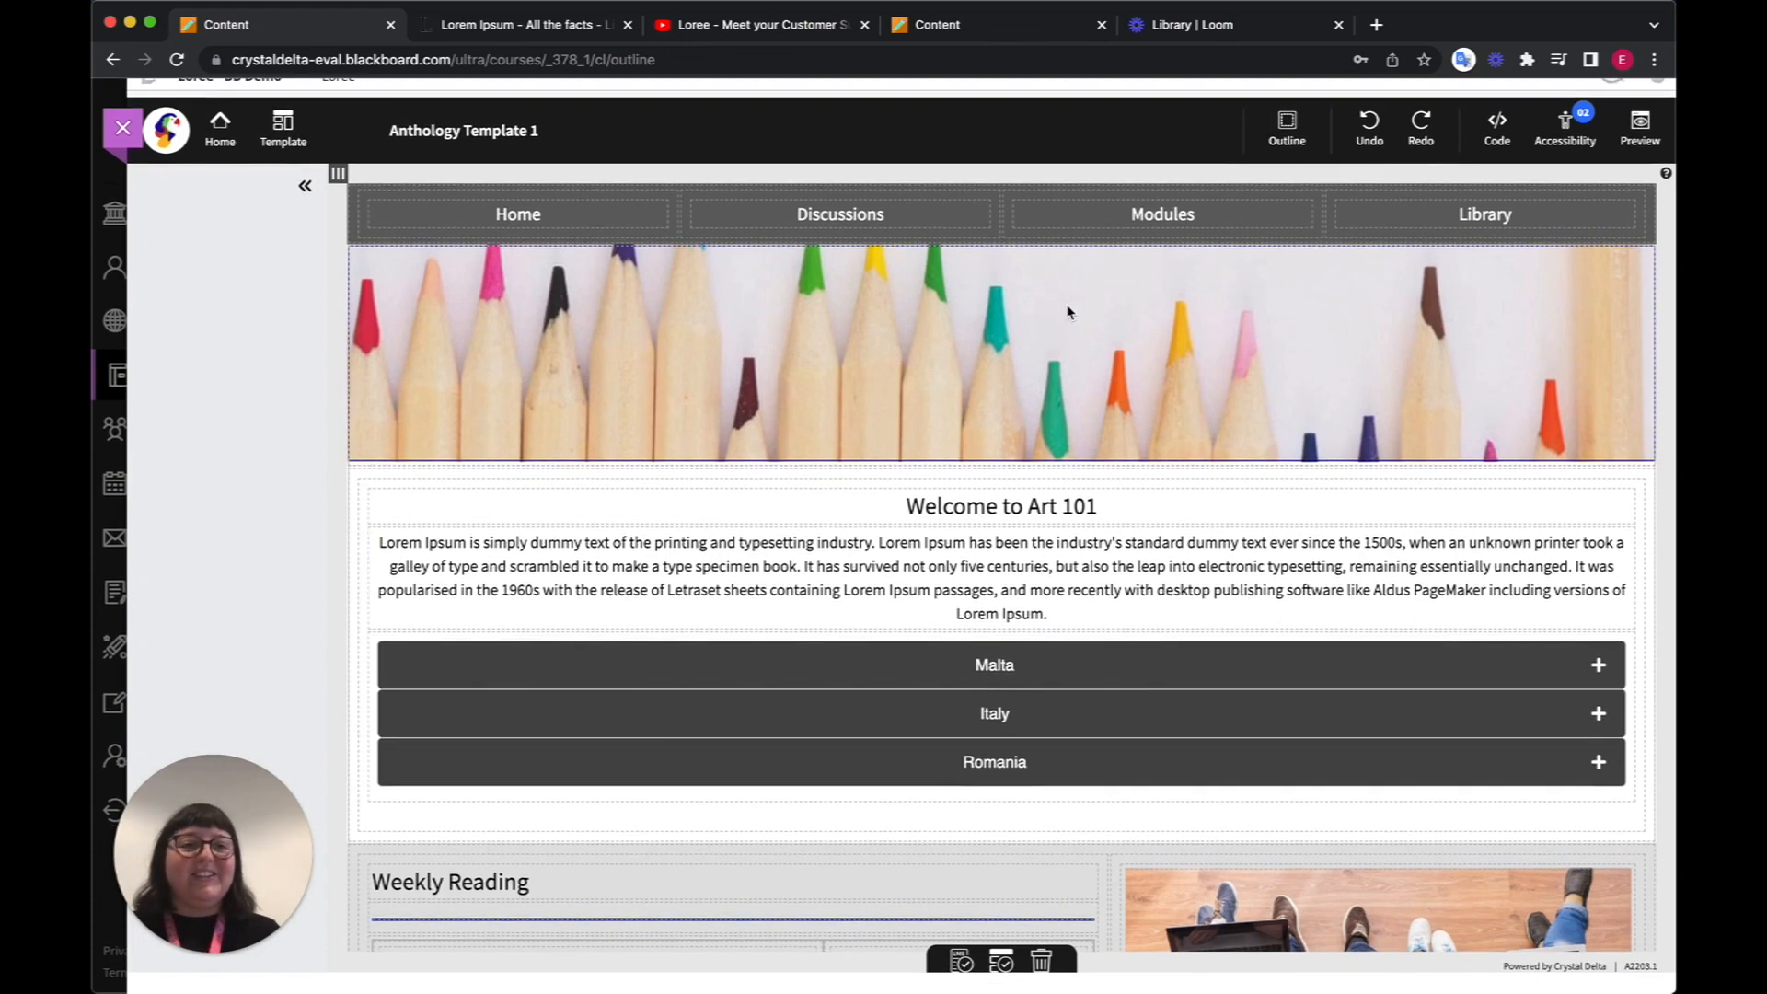